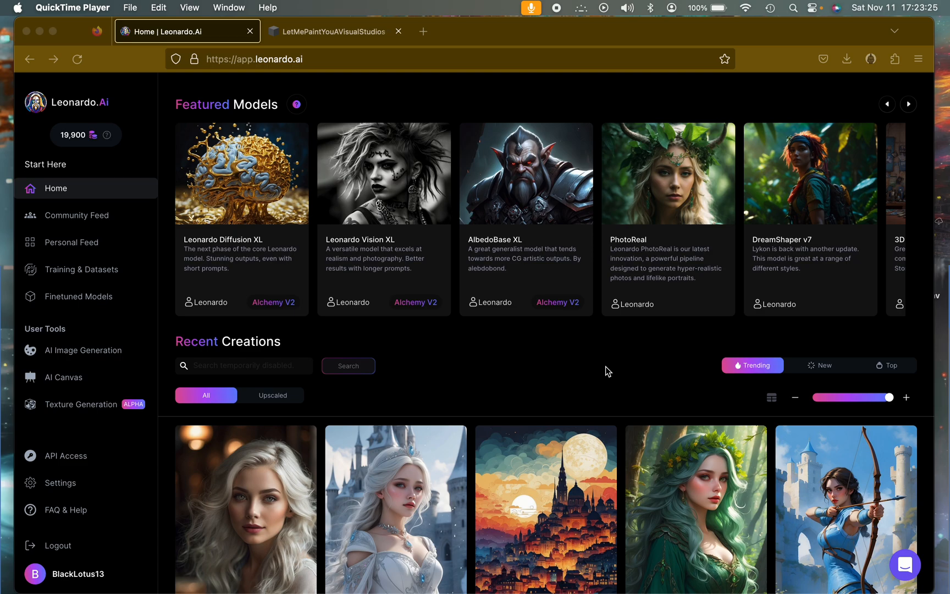
Step: Open the LetMePaintYouAVisualStudios videos page and look over its latest Leonardo Ai tutorial videos, including Part 3 on prompting and LoRAs
left_click(361, 38)
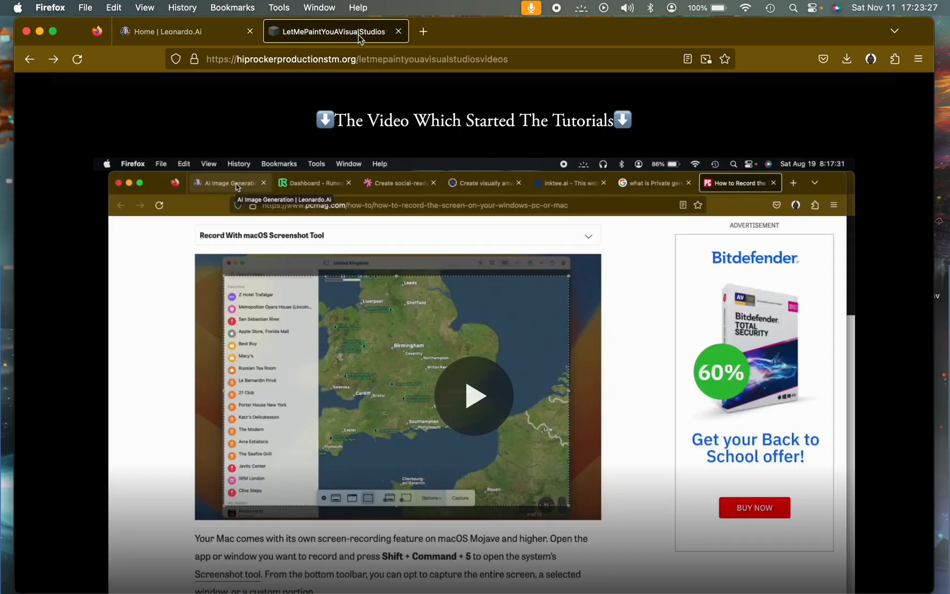
scroll(425, 360, "up", 10)
left_click(364, 60)
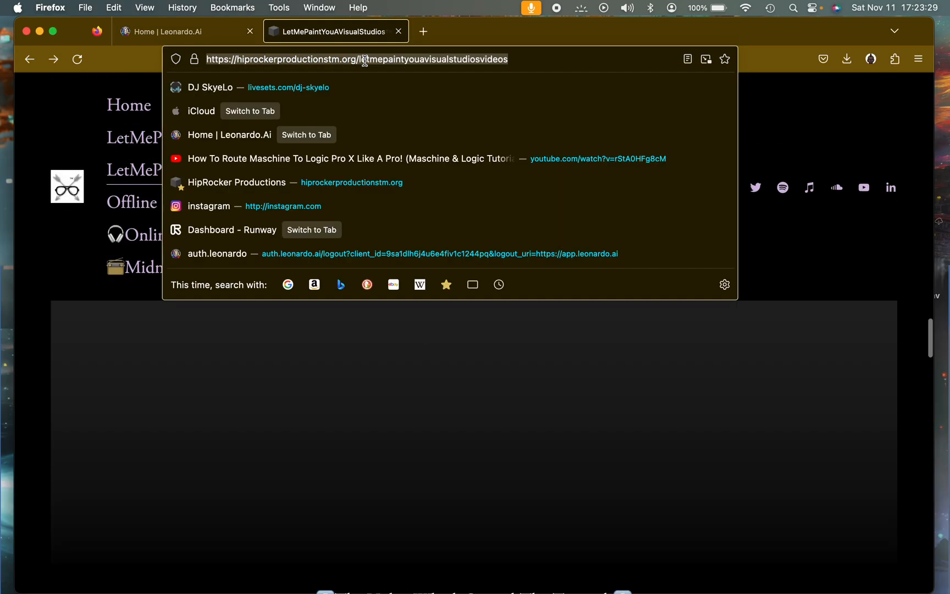
key("Escape")
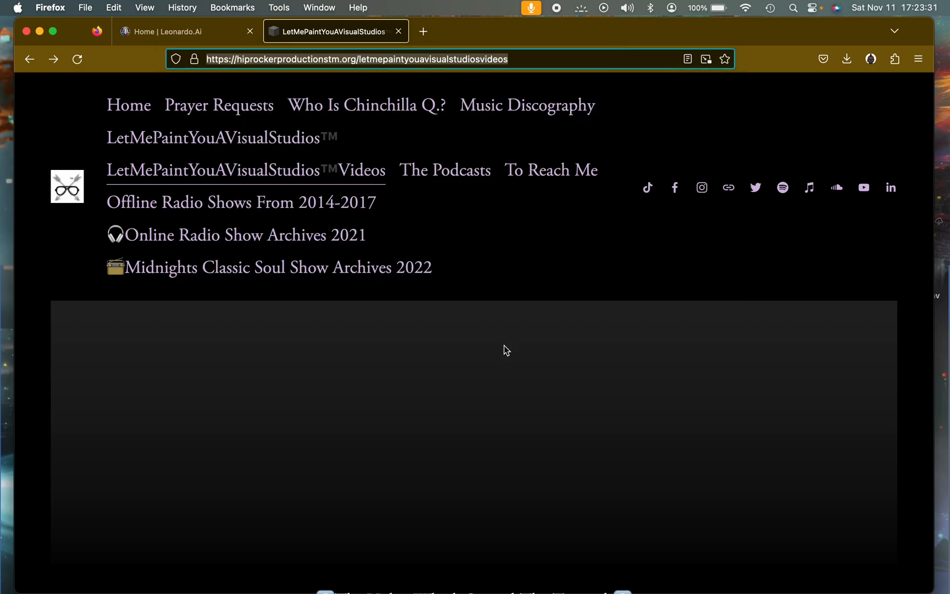
scroll(491, 370, "up", 14)
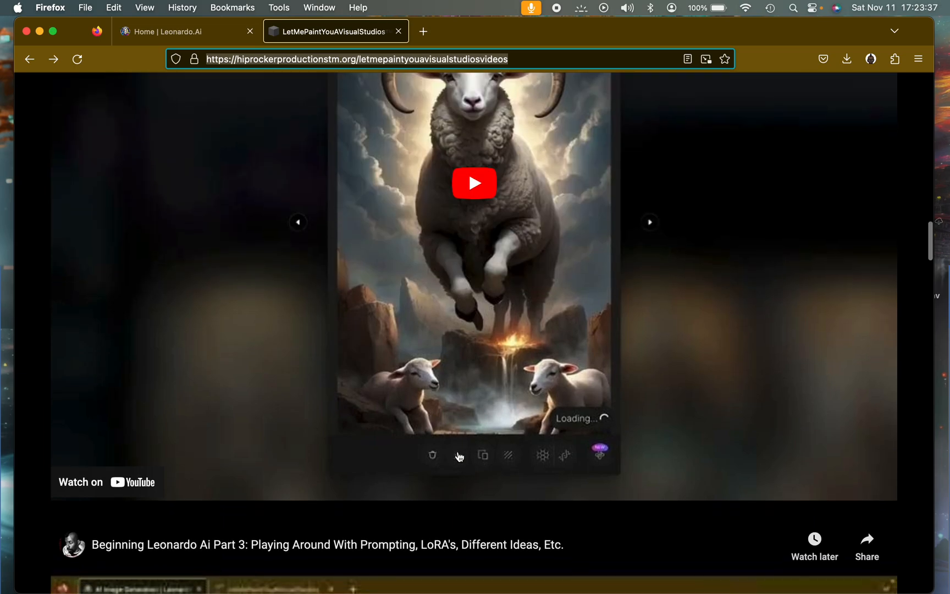
left_click(212, 33)
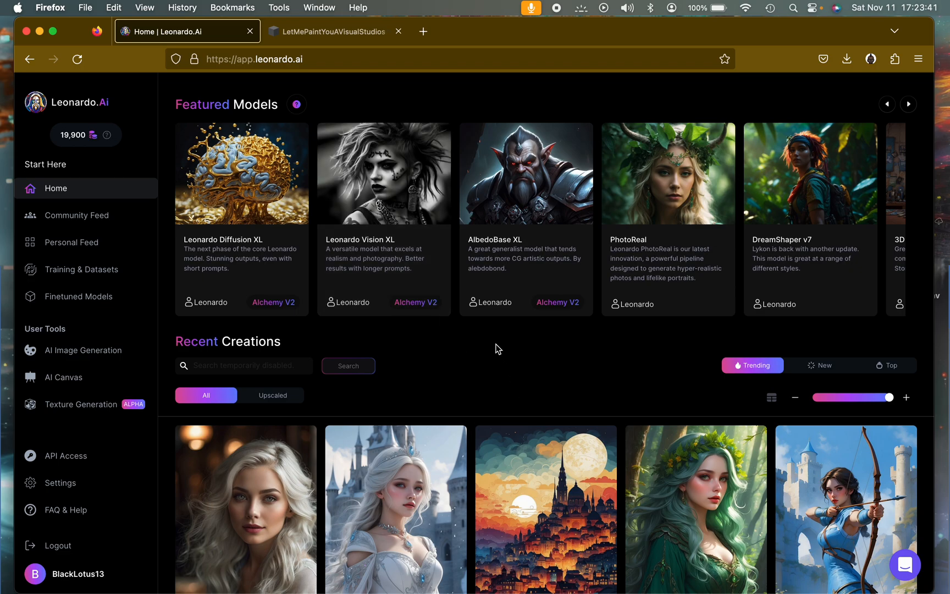
left_click(329, 31)
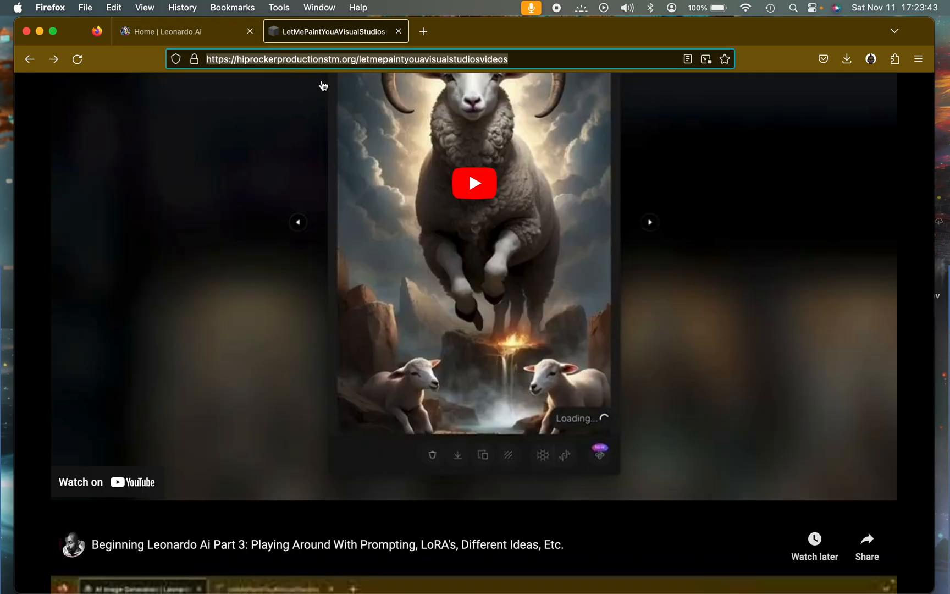
scroll(354, 219, "up", 10)
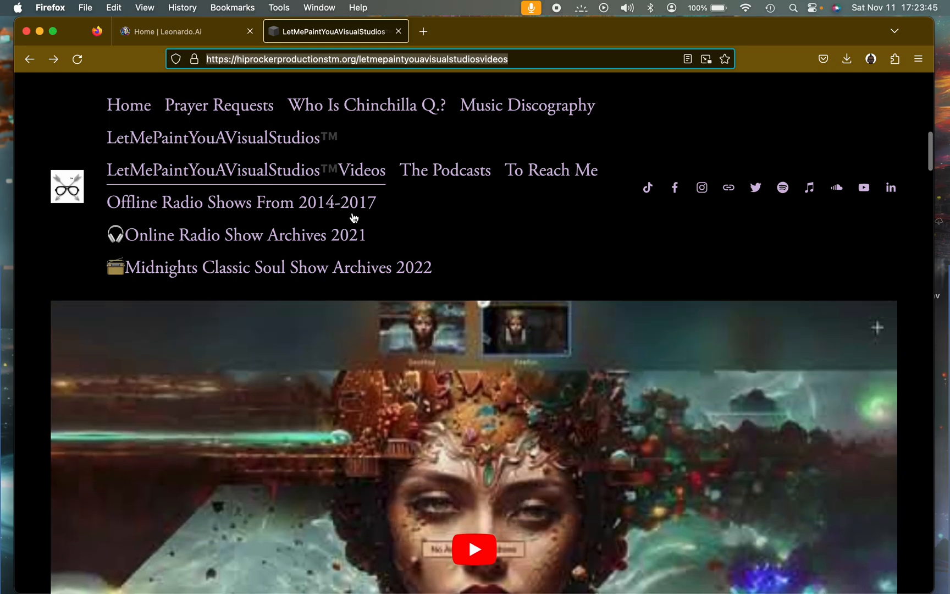
scroll(386, 464, "down", 15)
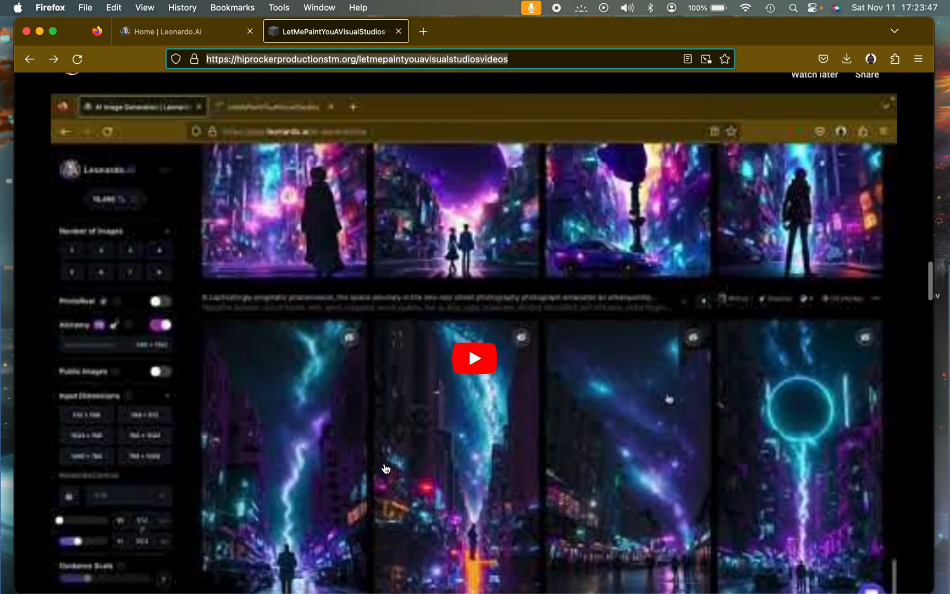
scroll(386, 469, "down", 3)
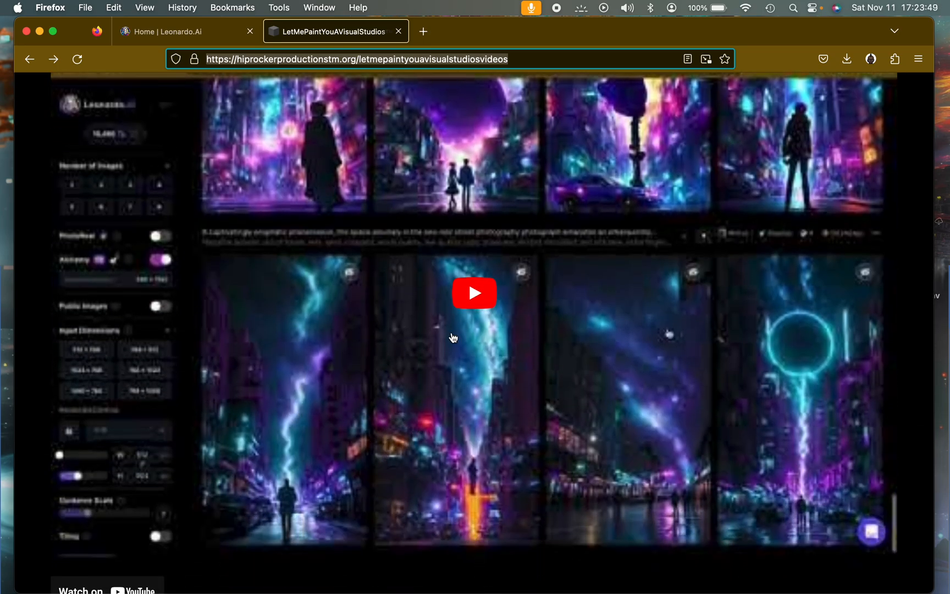
scroll(461, 333, "up", 15)
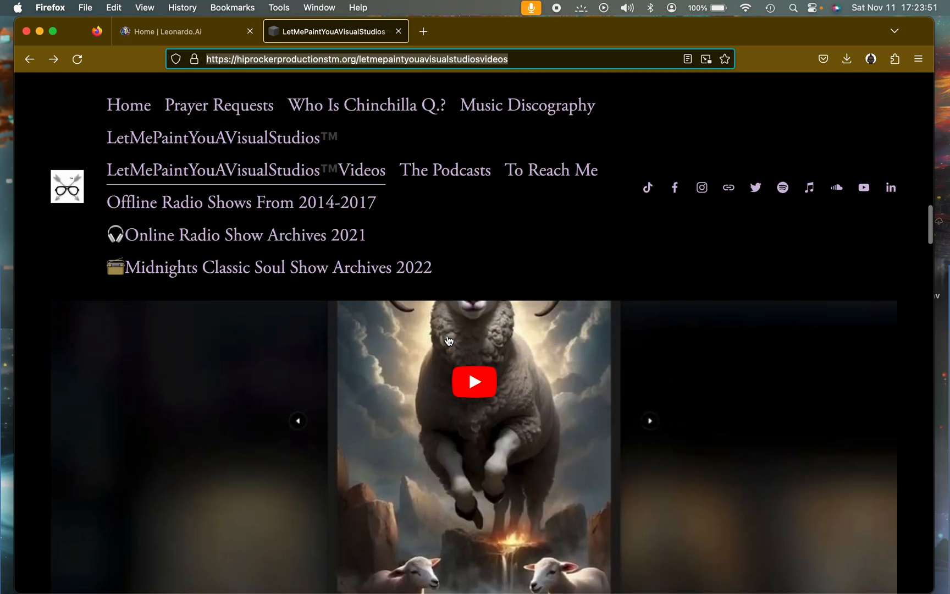
scroll(449, 340, "up", 10)
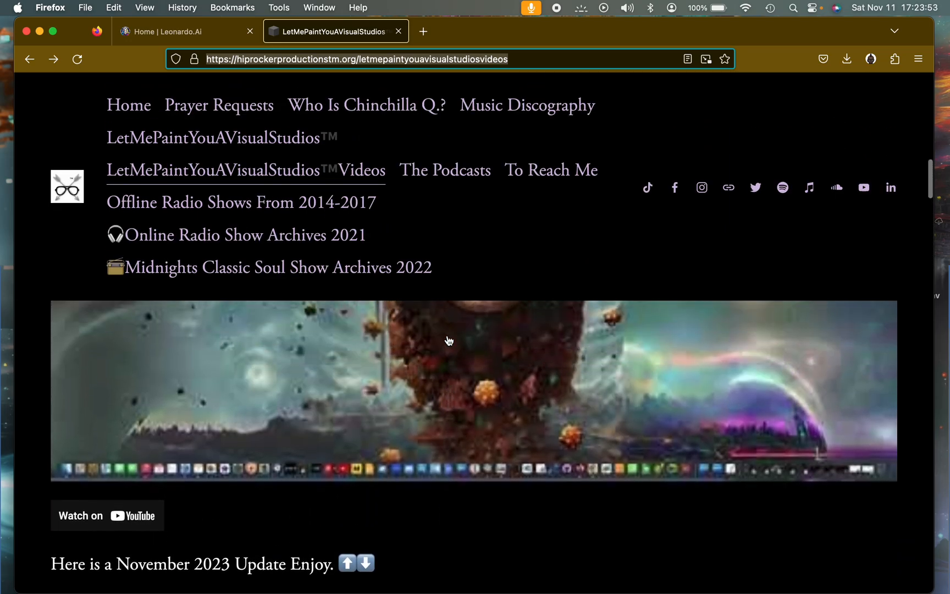
Step: Examine the videos page from "The Video Which Started The Tutorials" section through the Instagram grid to the 10:19:2023 Leonardo video
scroll(449, 340, "down", 12)
scroll(449, 341, "down", 15)
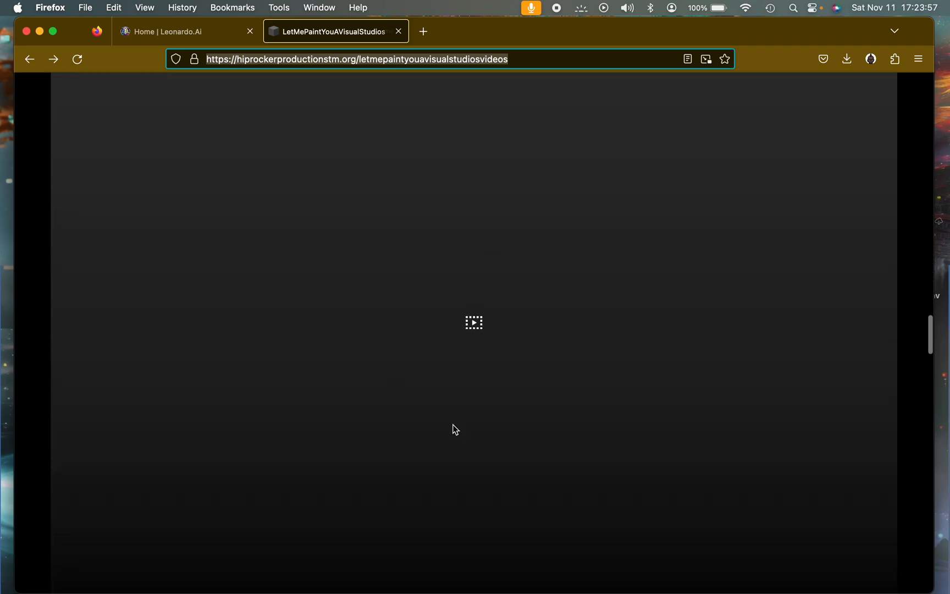
scroll(471, 406, "down", 5)
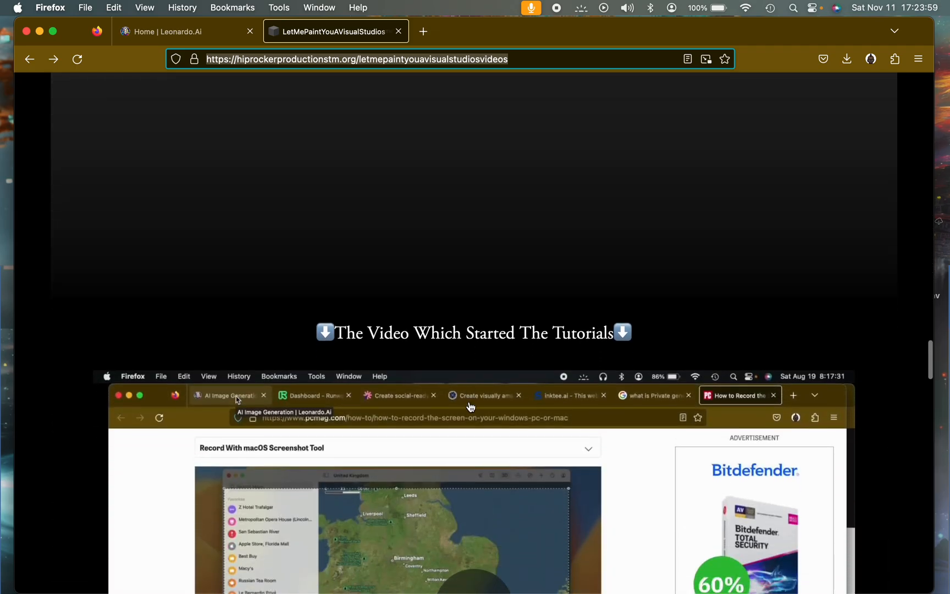
scroll(427, 189, "down", 3)
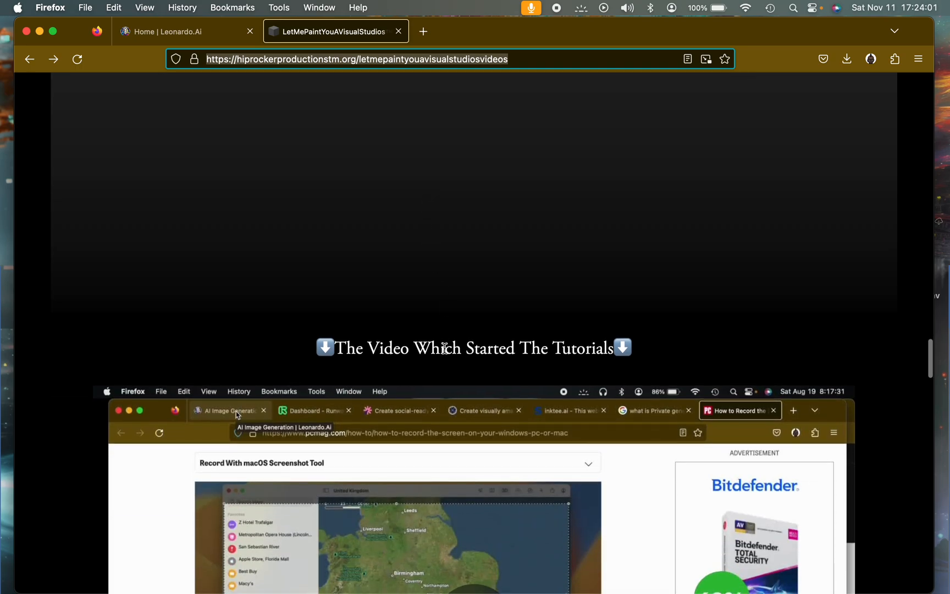
scroll(462, 342, "down", 10)
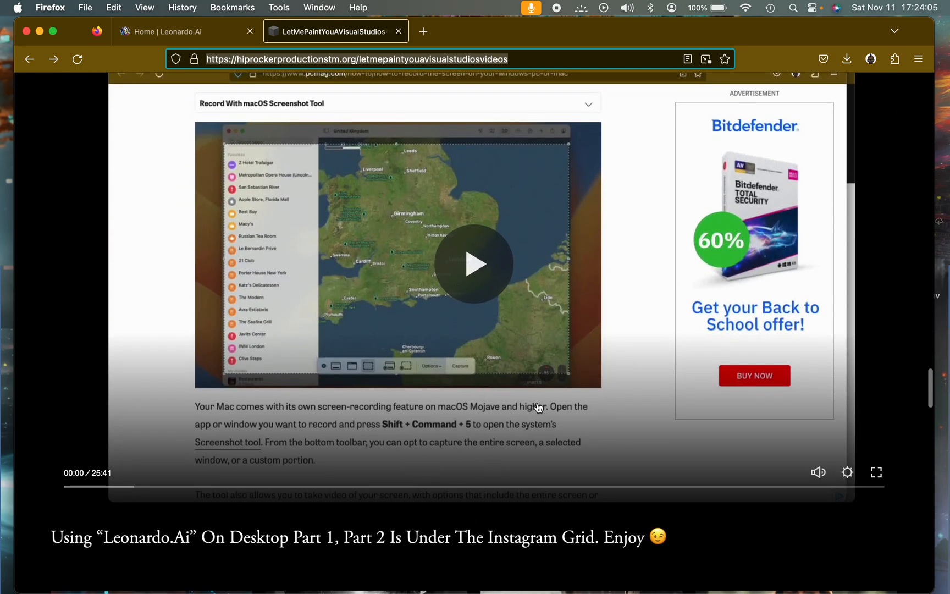
mouse_move(887, 387)
scroll(681, 201, "down", 8)
scroll(681, 201, "down", 10)
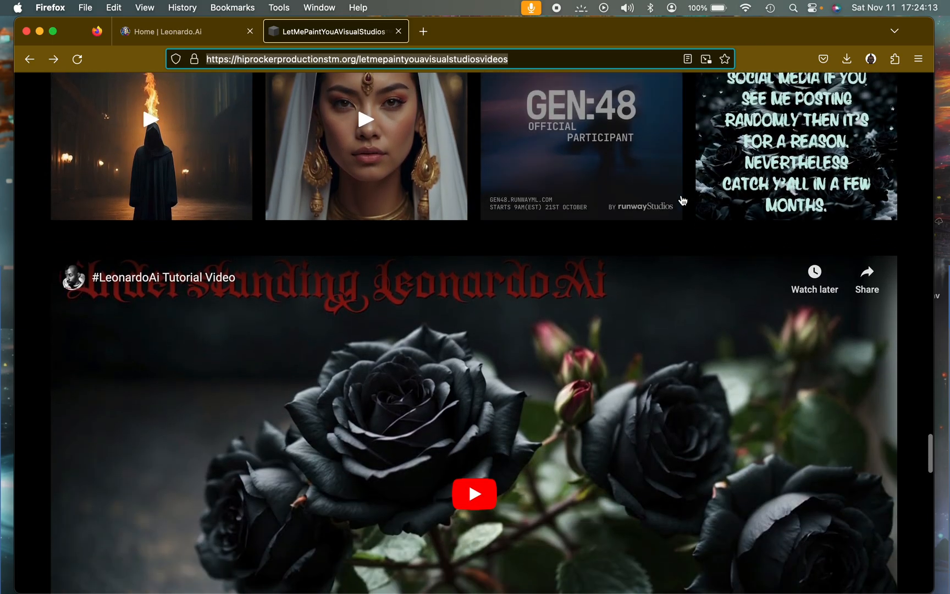
scroll(532, 297, "down", 10)
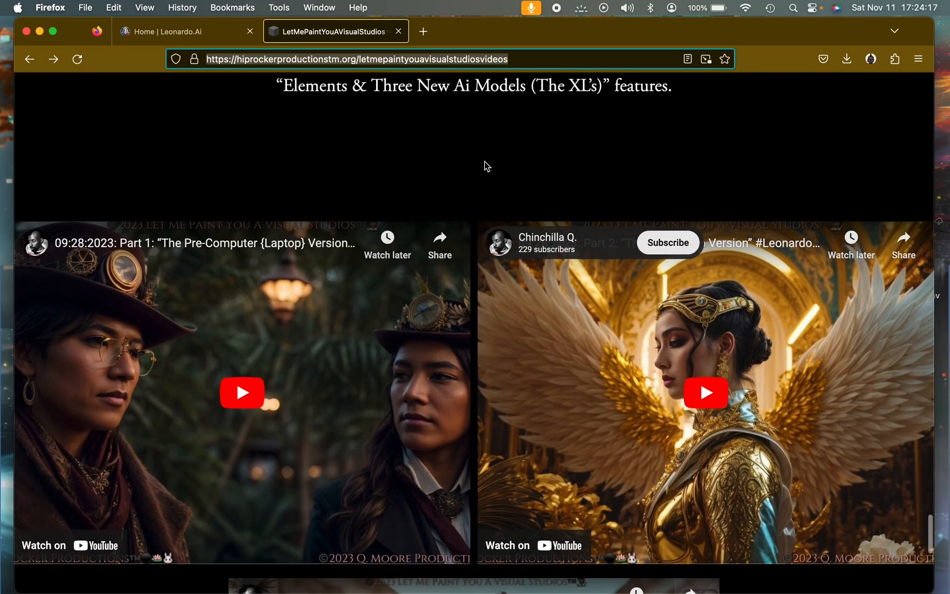
scroll(485, 162, "down", 4)
scroll(392, 266, "down", 10)
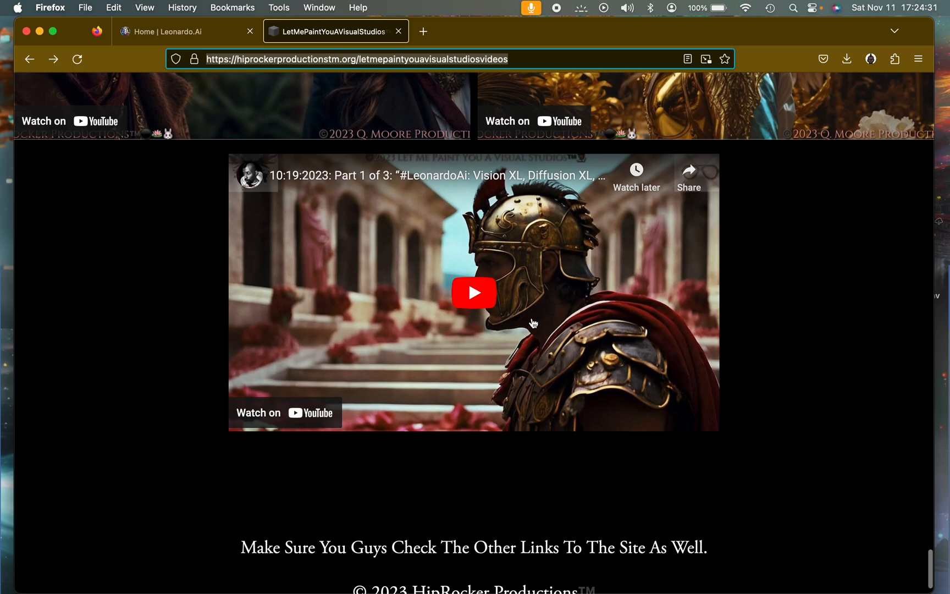
Step: Review the mobile editing section's introduction and its 09:28:2023 videos, and check the Instagram grid and #LeonardoAi Tutorial Video above them
scroll(575, 323, "up", 6)
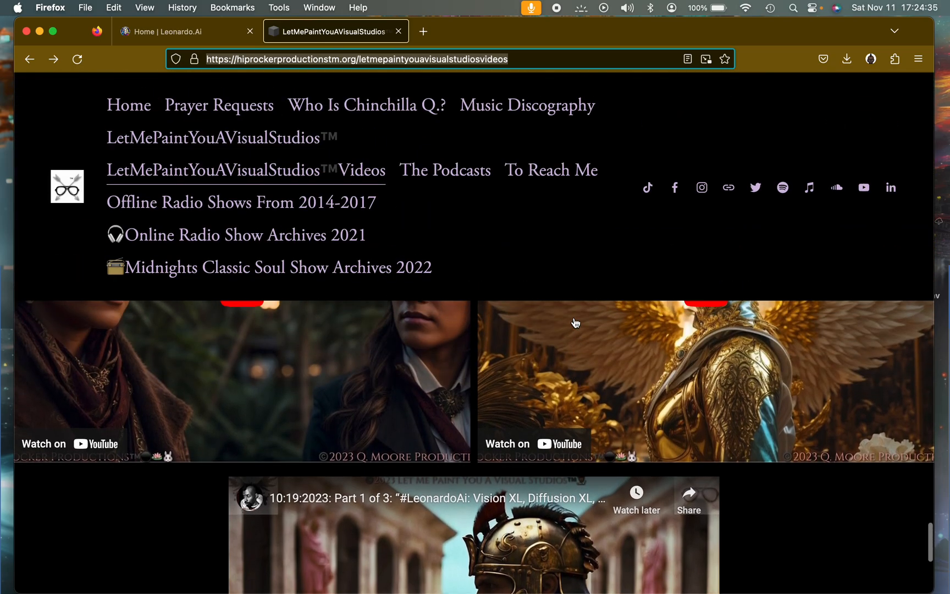
scroll(575, 323, "up", 8)
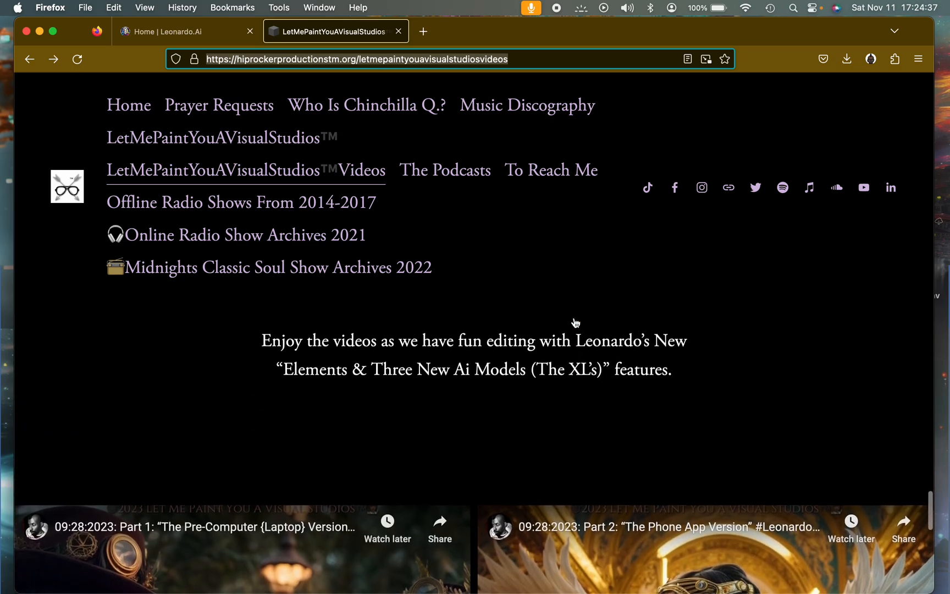
scroll(575, 323, "down", 4)
scroll(575, 323, "down", 4)
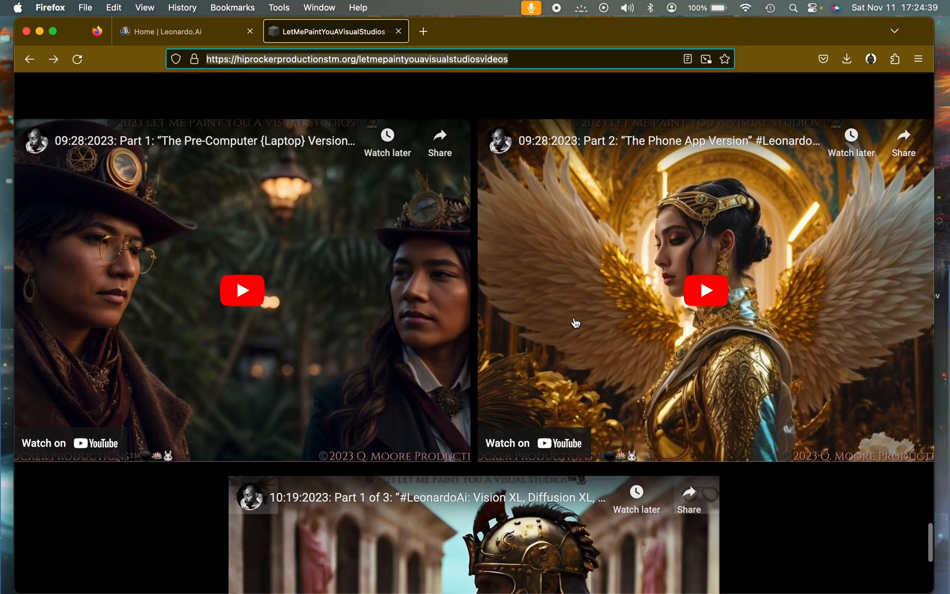
scroll(575, 323, "down", 2)
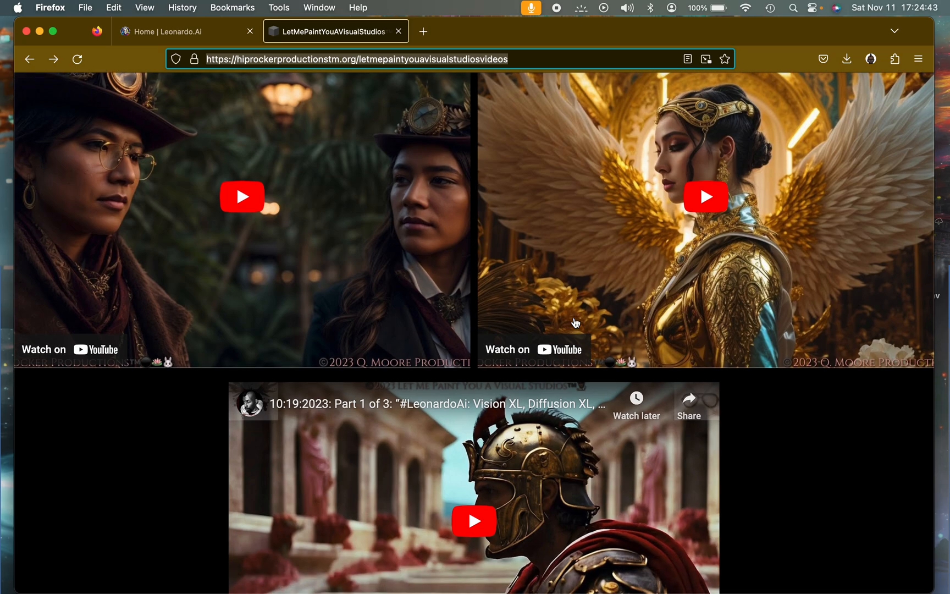
scroll(575, 323, "up", 2)
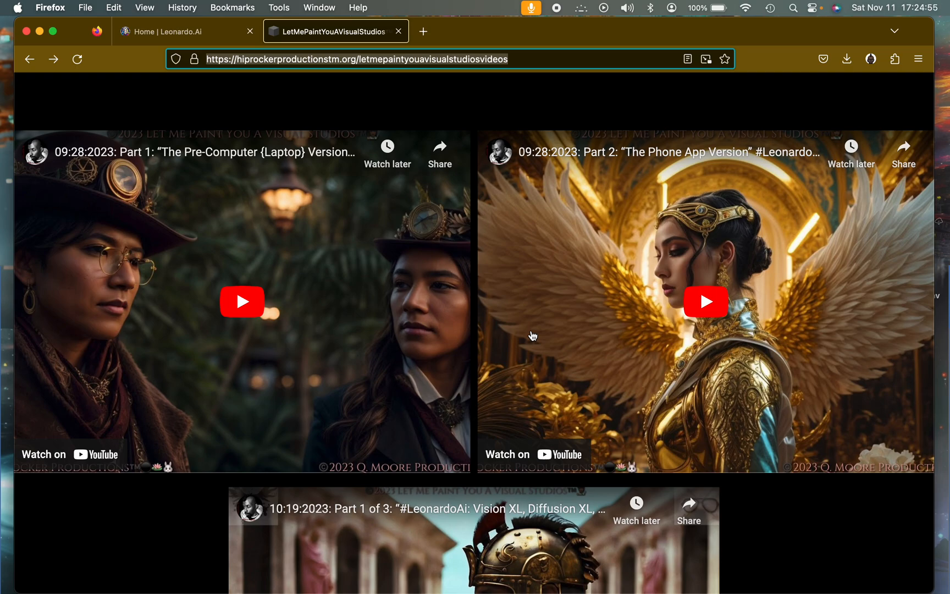
scroll(533, 335, "up", 10)
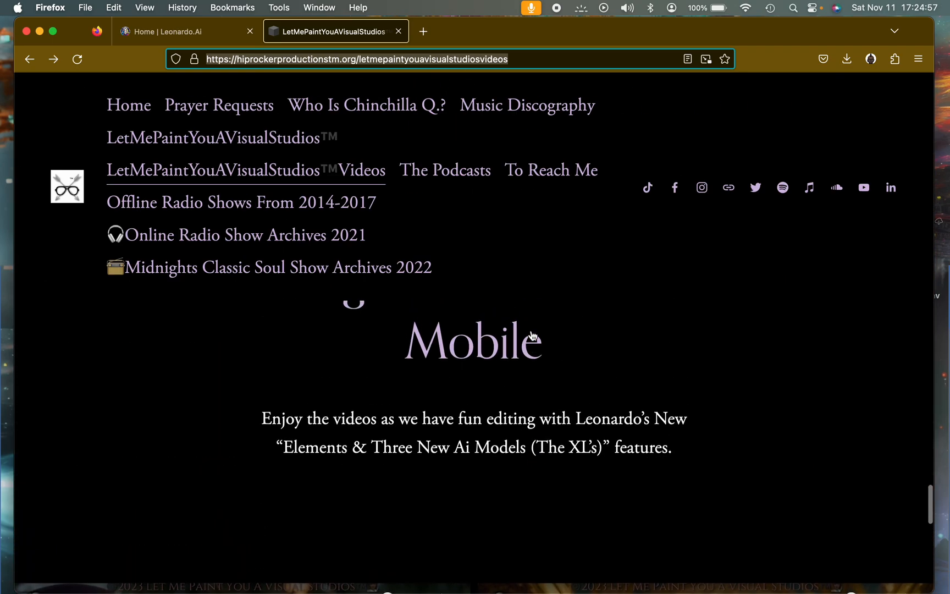
scroll(533, 335, "up", 10)
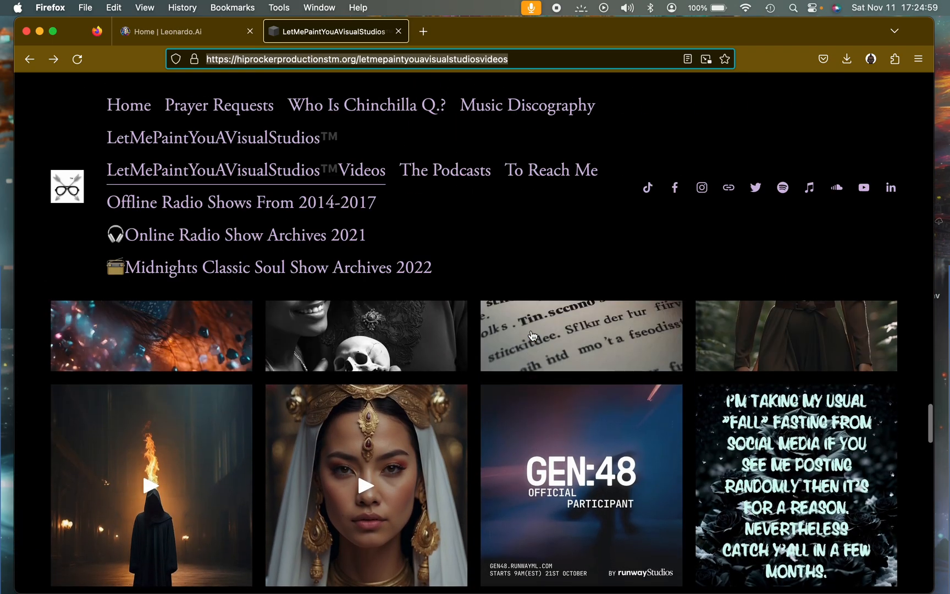
scroll(532, 335, "down", 15)
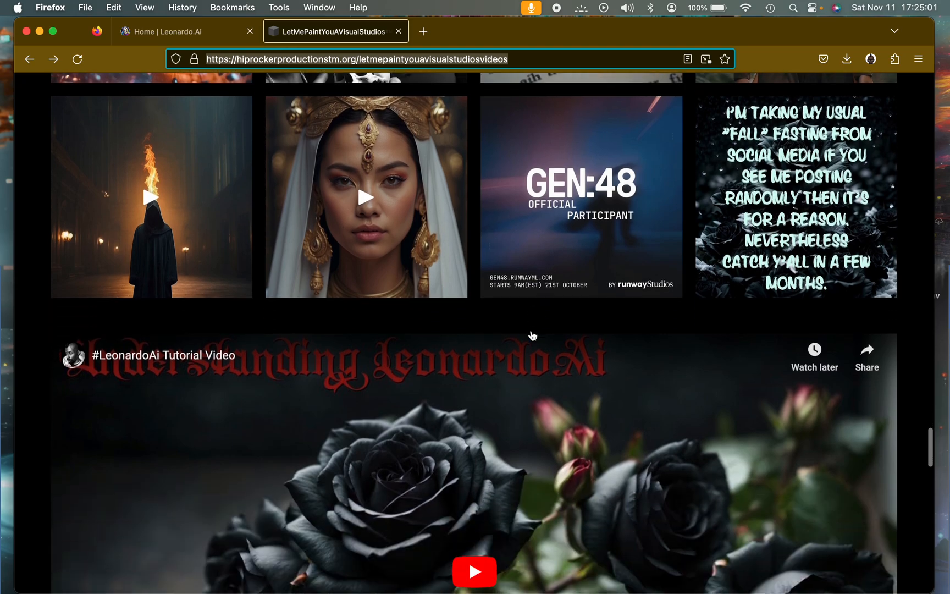
scroll(532, 335, "down", 10)
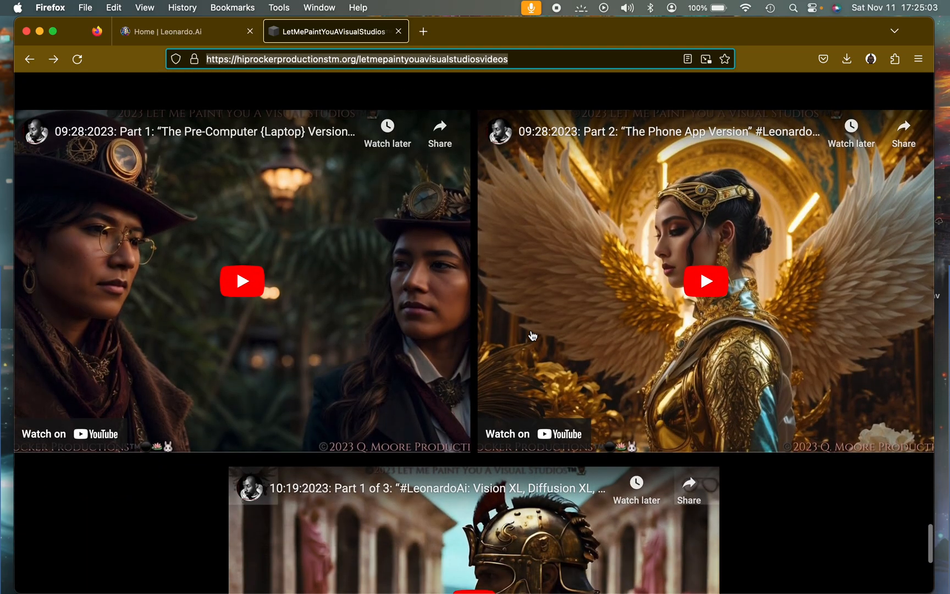
scroll(532, 336, "down", 4)
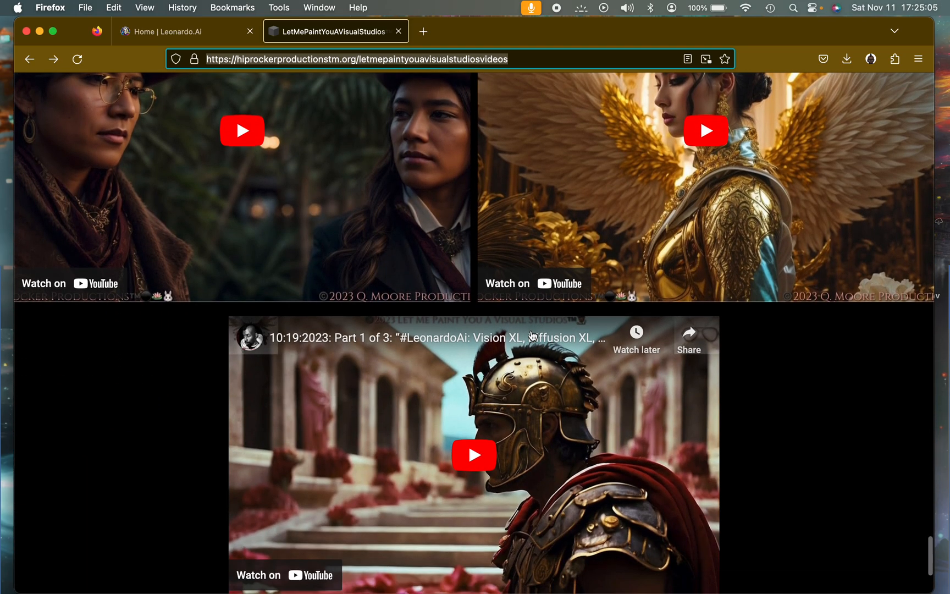
Step: Look over the 09:28:2023 Part 1 and Part 2 videos and the 10:19:2023 video once more, and return to the Latest Videos section
scroll(532, 335, "up", 15)
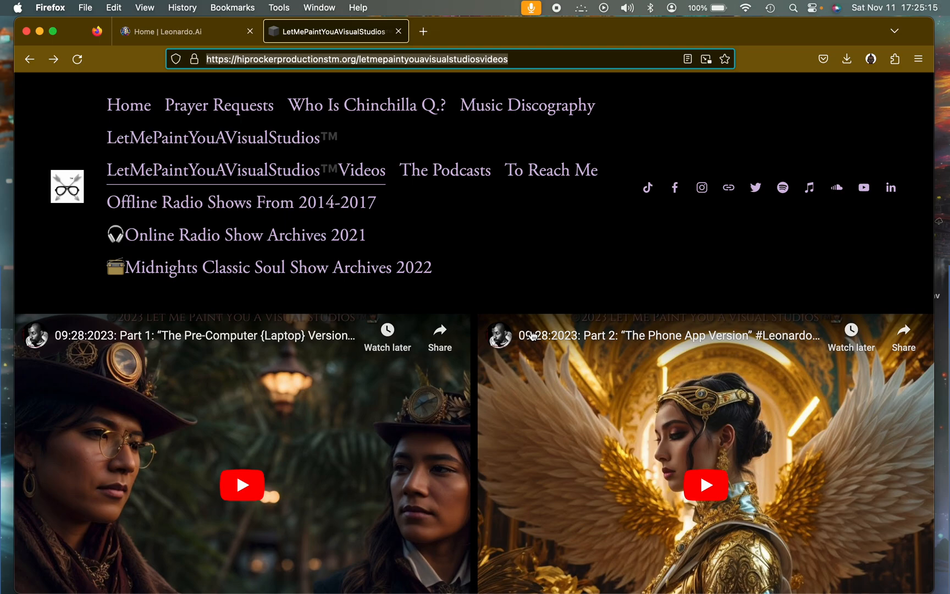
scroll(544, 408, "down", 6)
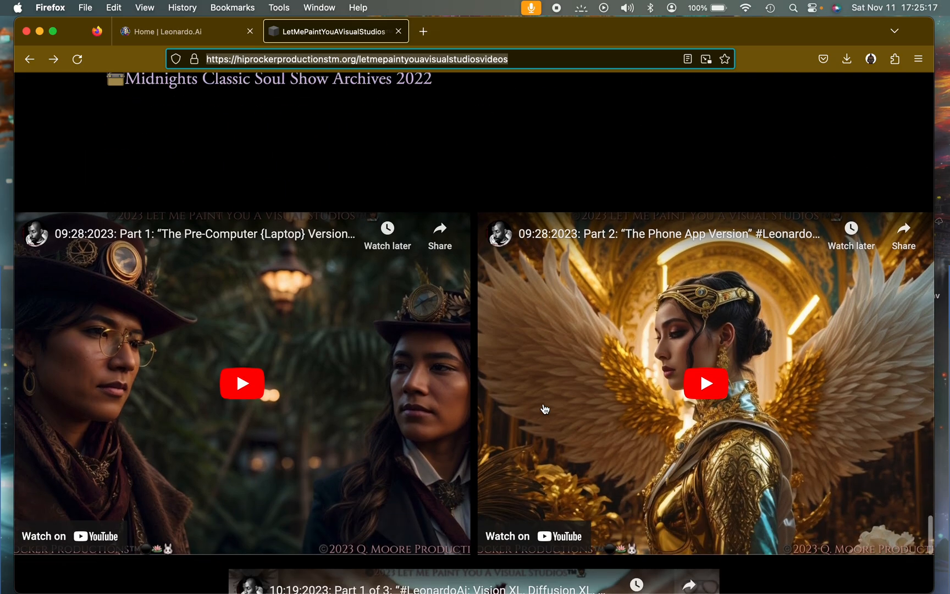
scroll(545, 409, "up", 2)
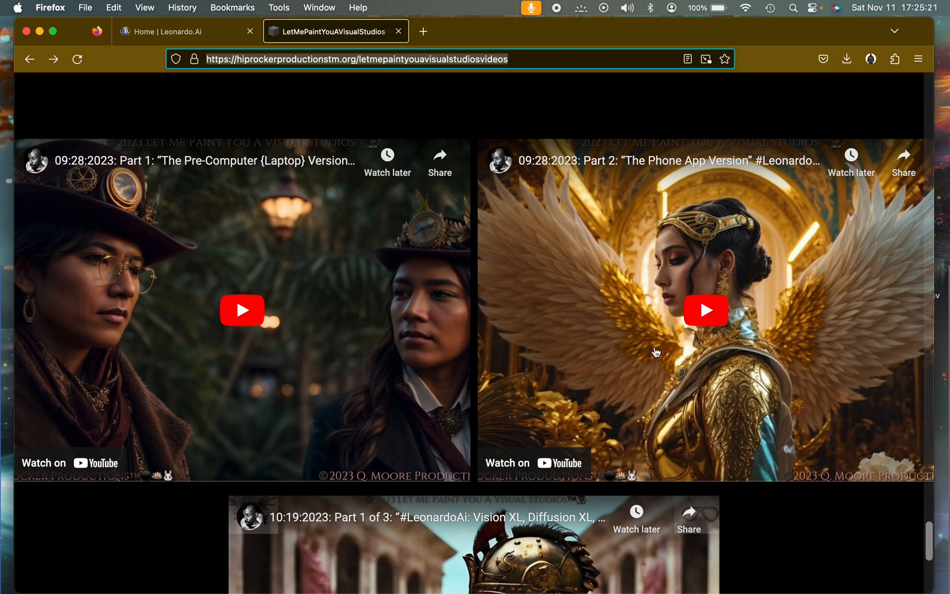
scroll(656, 352, "down", 6)
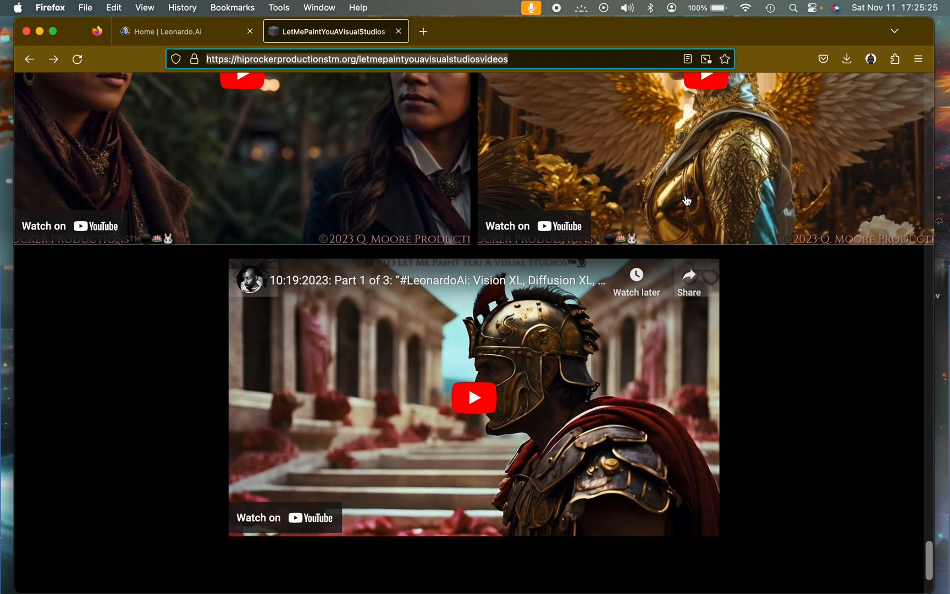
scroll(665, 204, "up", 1)
scroll(666, 204, "up", 4)
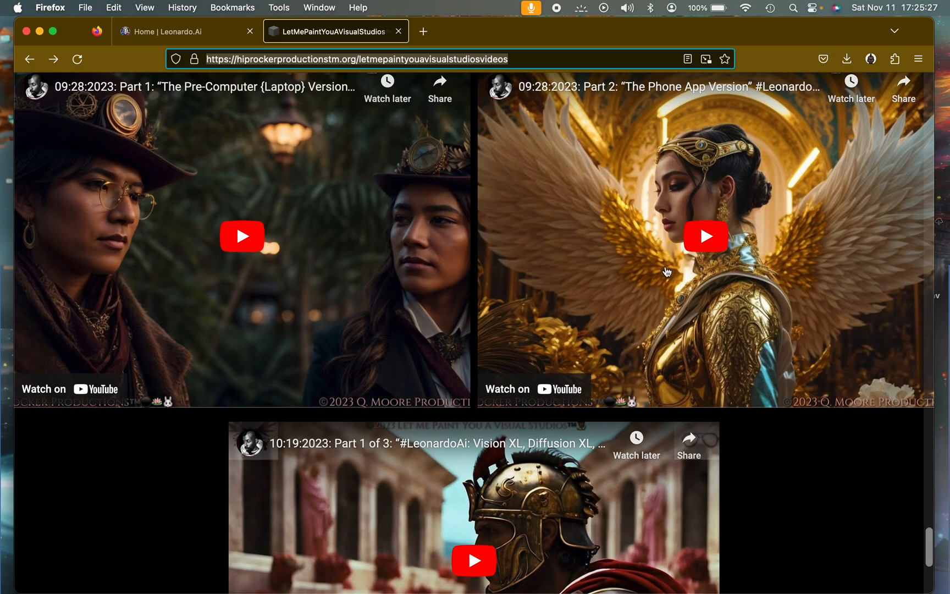
scroll(699, 360, "up", 10)
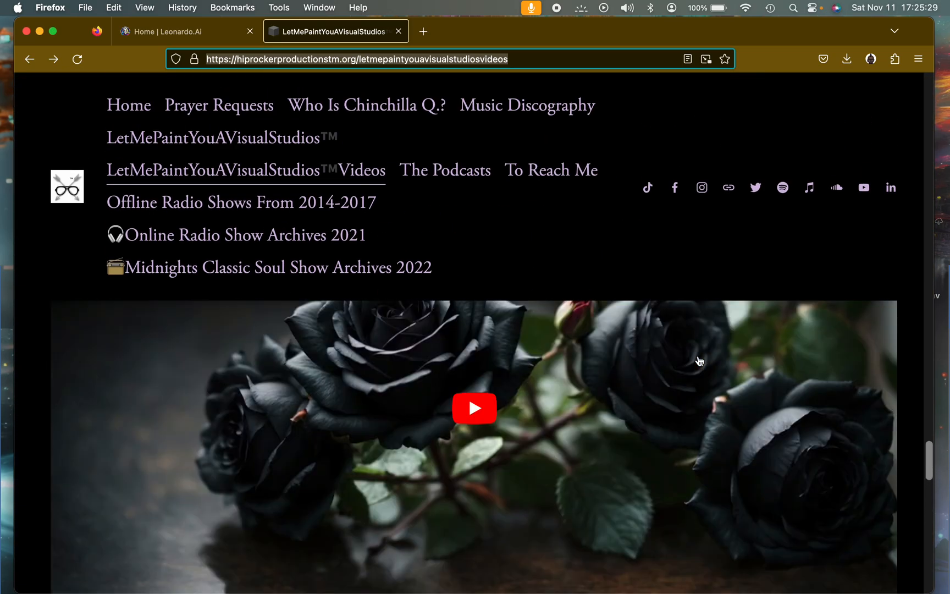
scroll(700, 360, "up", 15)
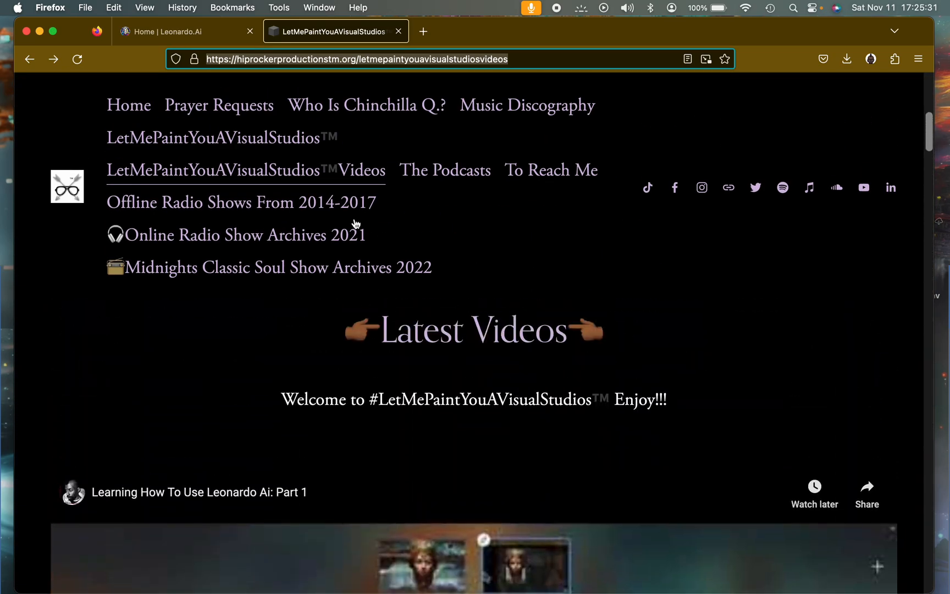
Step: Switch to the Leonardo.Ai home page, and minimize and restore the browser window to show the desktop wallpaper
left_click(136, 29)
key("ctrl+Up")
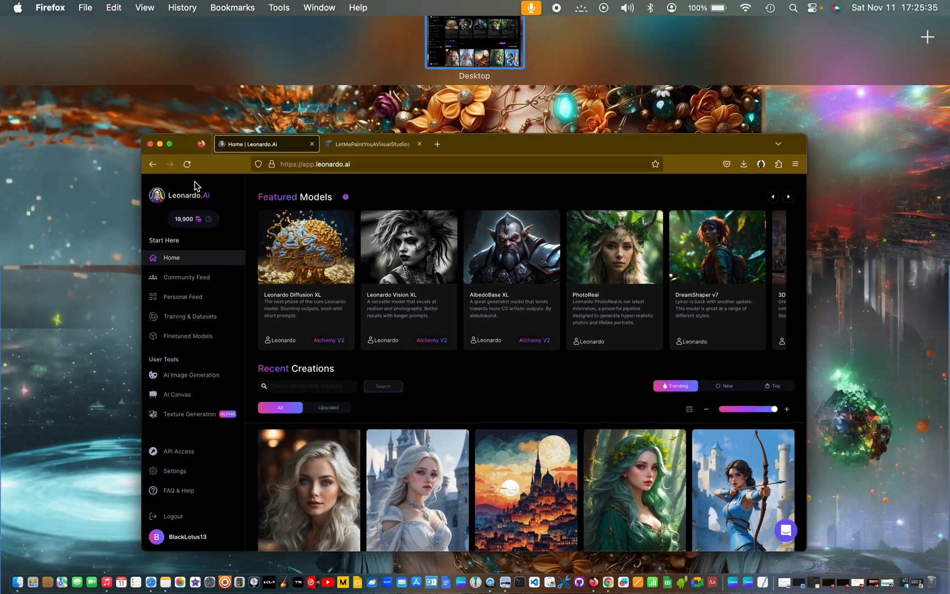
left_click(195, 186)
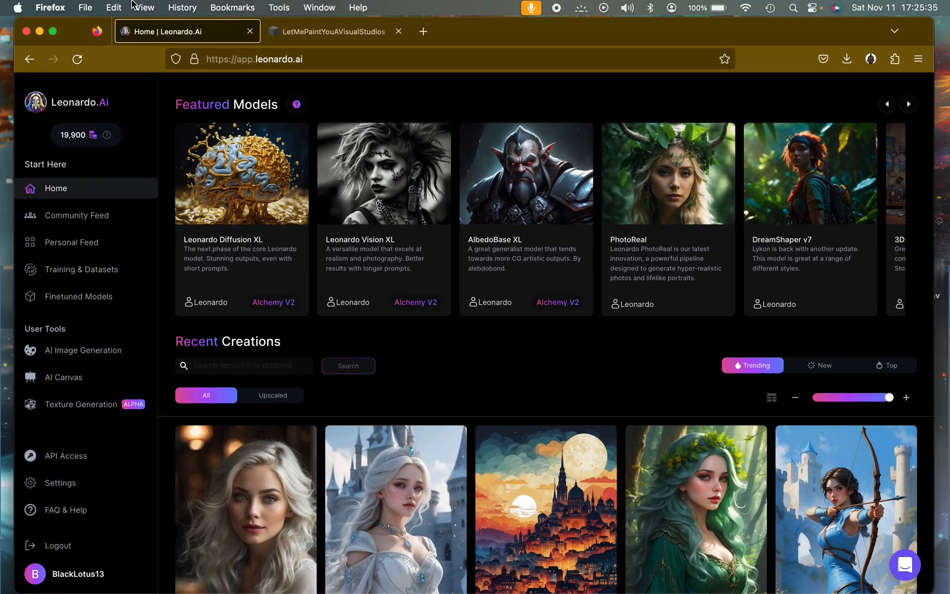
left_click(40, 31)
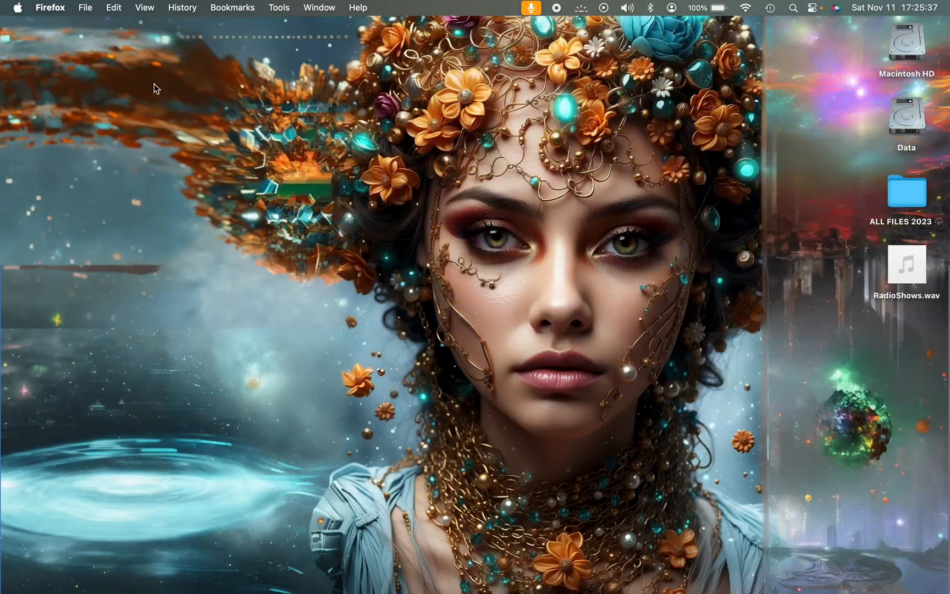
left_click(917, 582)
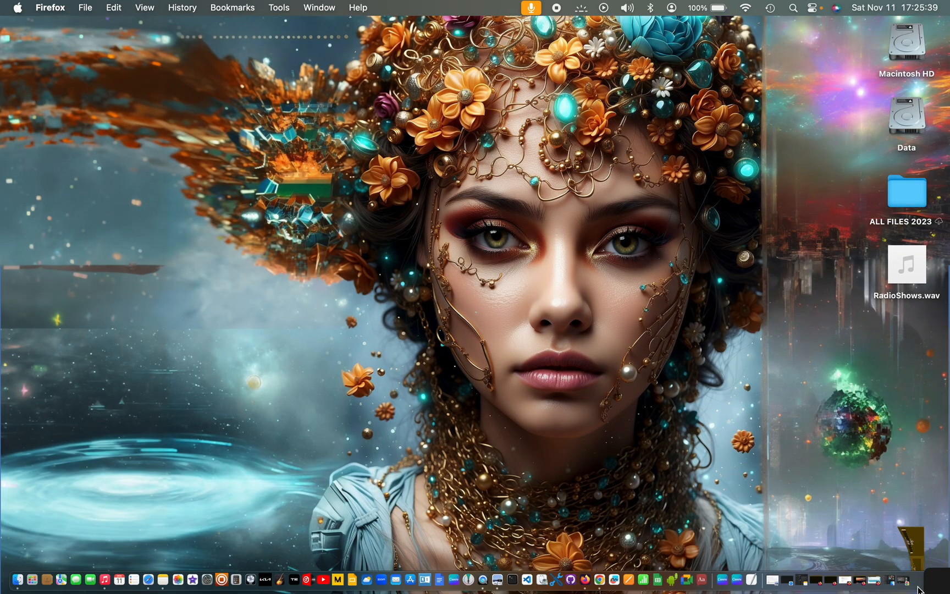
Step: Add a second desktop space and switch to it
key("ctrl+Up")
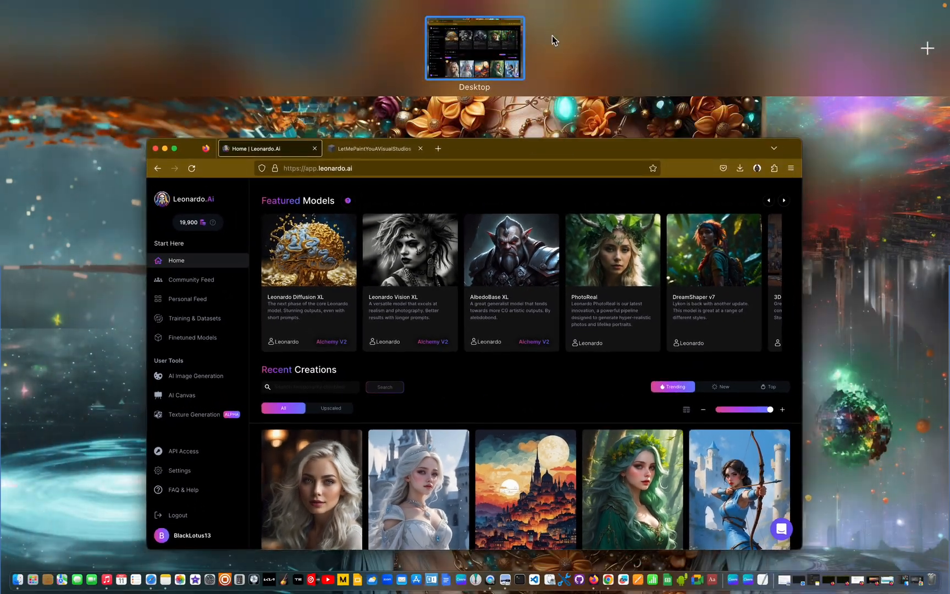
left_click(926, 52)
left_click(572, 65)
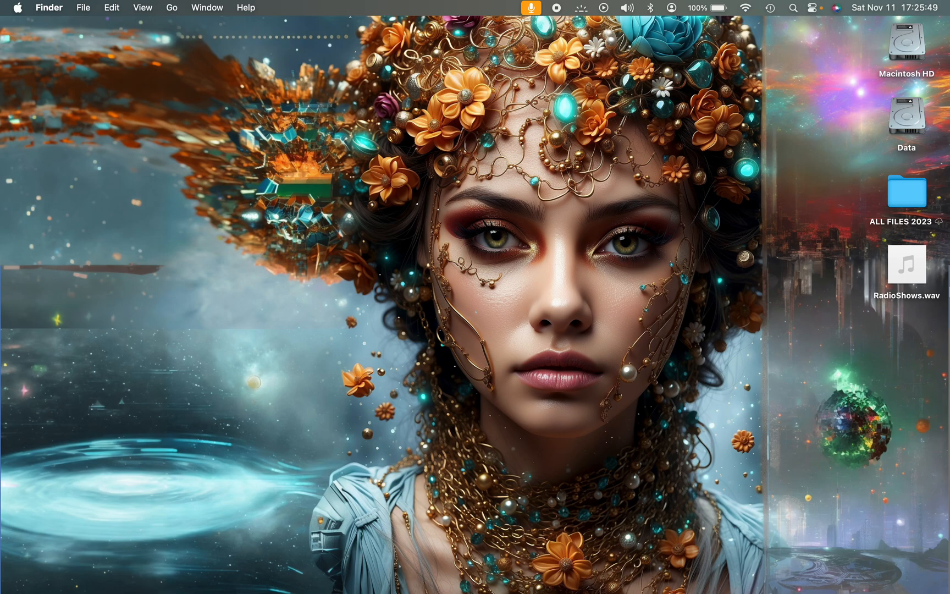
Step: Rename the RadioShows.wav file on the desktop as "November 8th, 2023_Christian Metal Rock Vol. 17.wav"
left_click(896, 297)
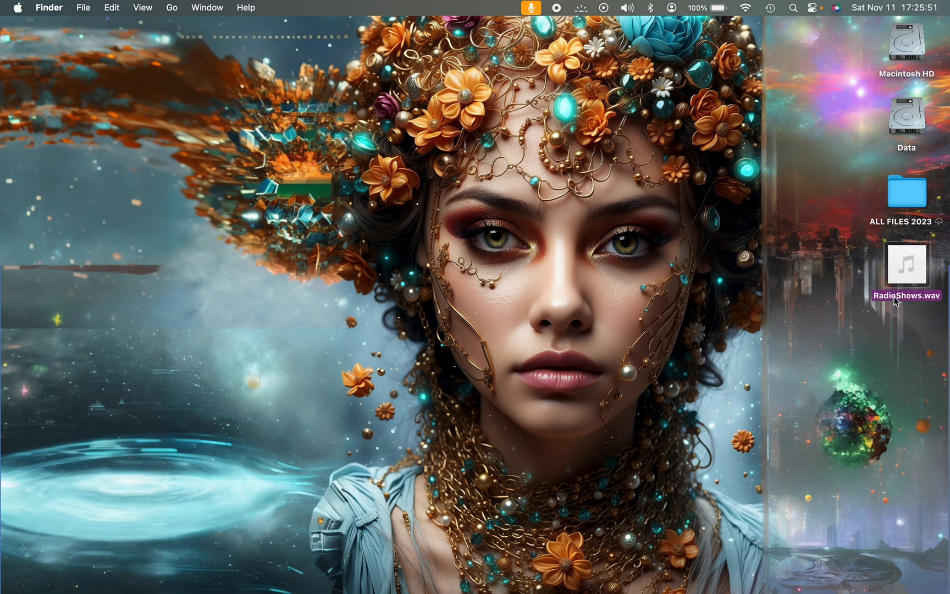
left_click(894, 297)
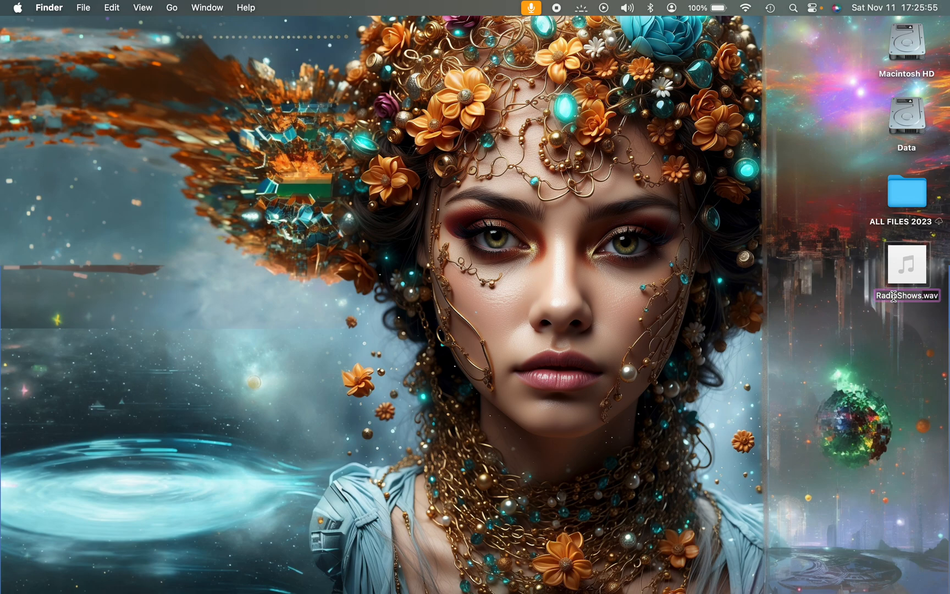
mouse_move(910, 271)
type("Nov")
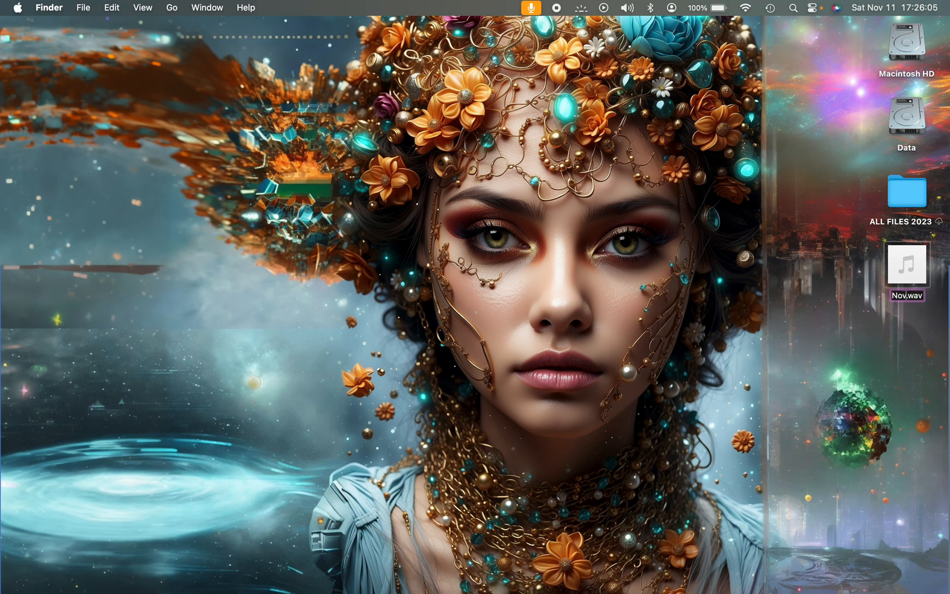
type("embeer")
key("BackSpace")
key("BackSpace")
type("r")
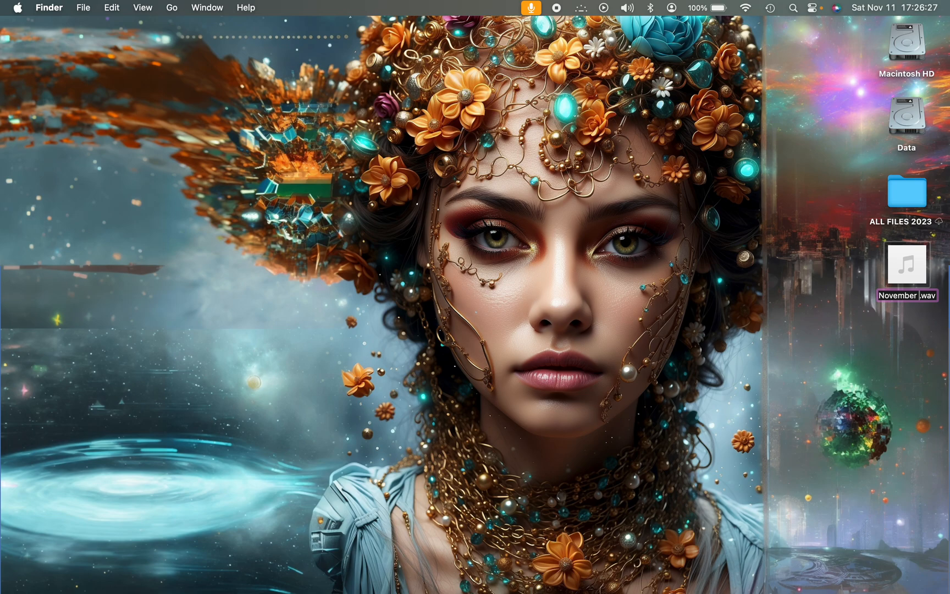
type("8th, 202")
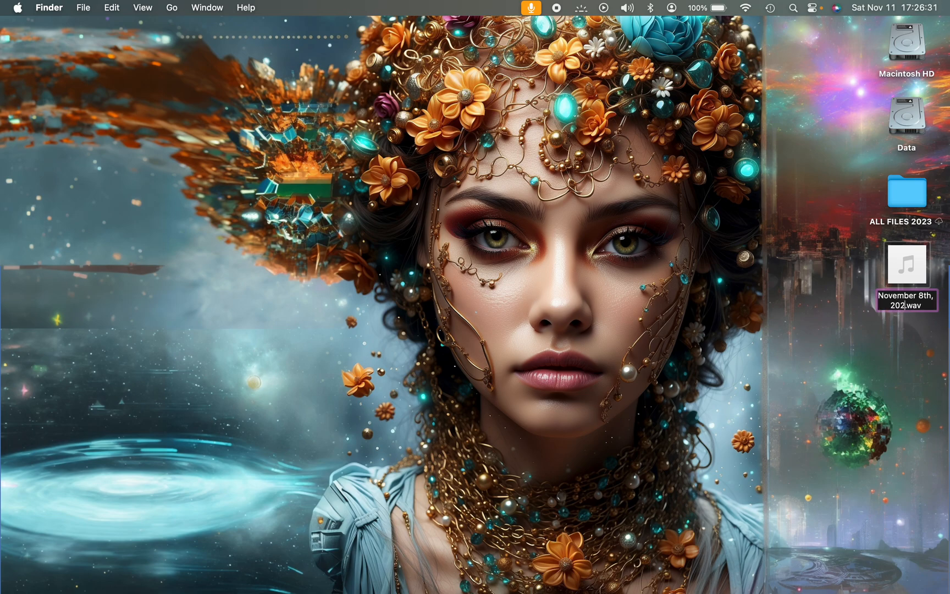
type("3_Christian Metal Rock Vol. 17")
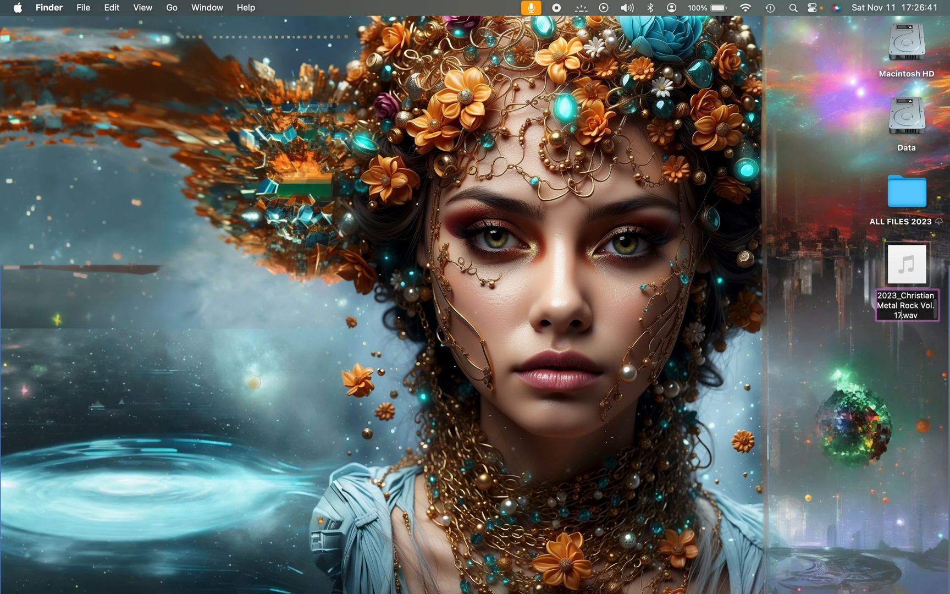
left_click(800, 319)
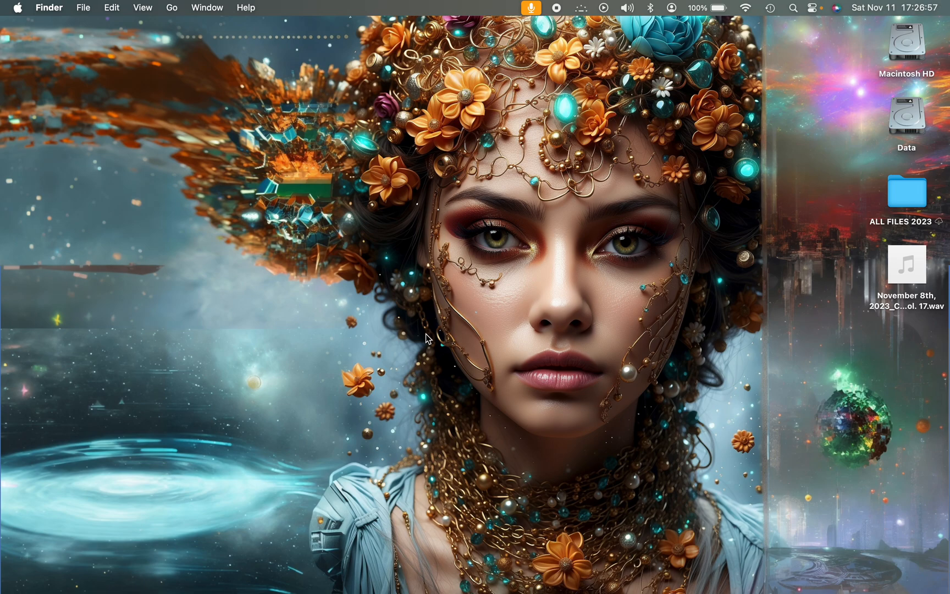
Step: Return to Desktop 1 with the Leonardo.Ai home page, checking the wallpaper on Desktop 2 once more in between
key("ctrl+Up")
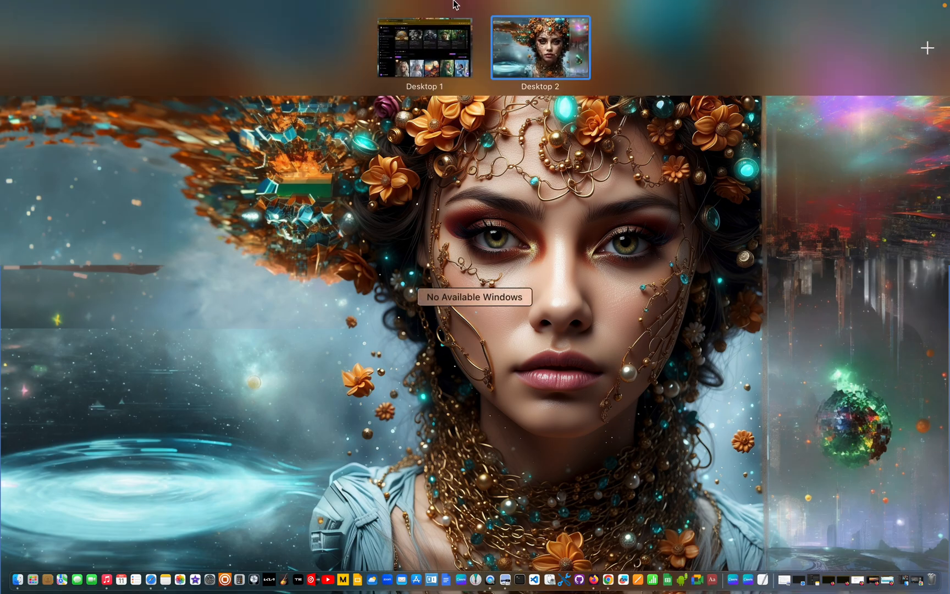
left_click(439, 35)
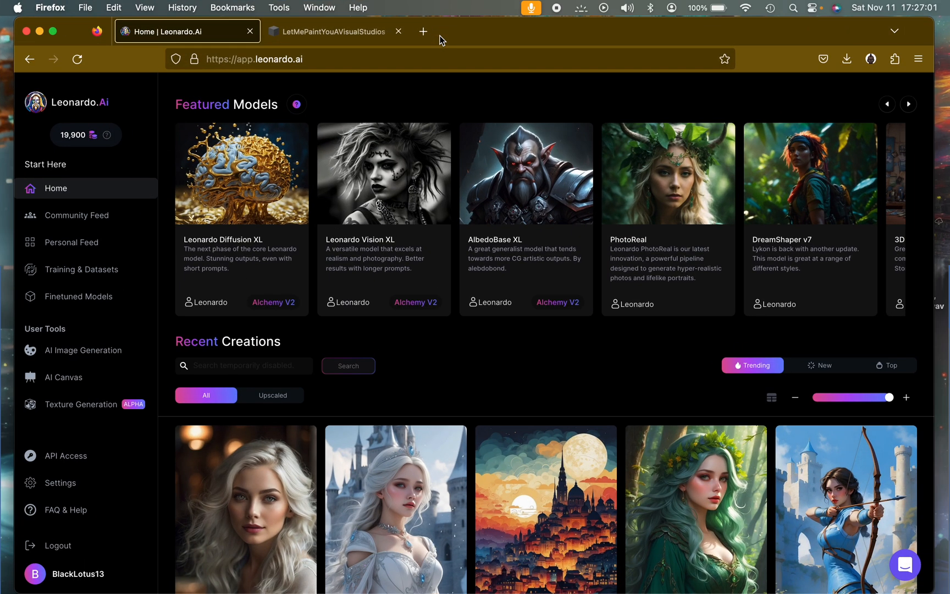
key("ctrl+Up")
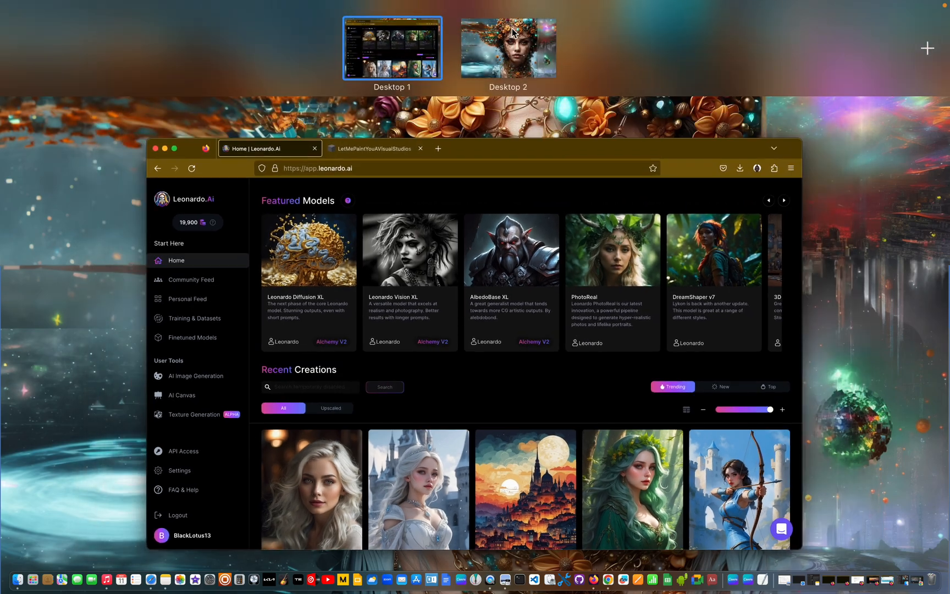
left_click(514, 35)
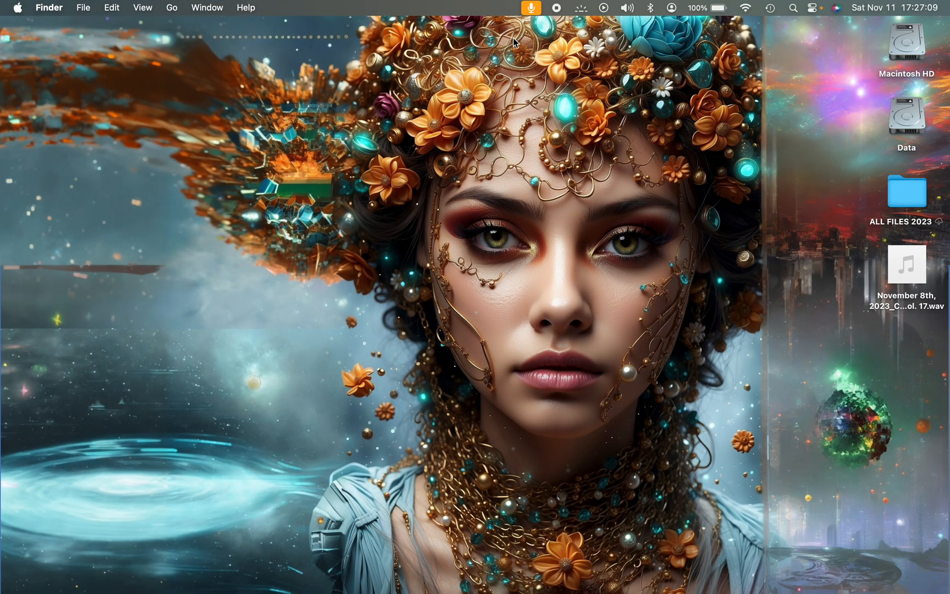
key("ctrl+Up")
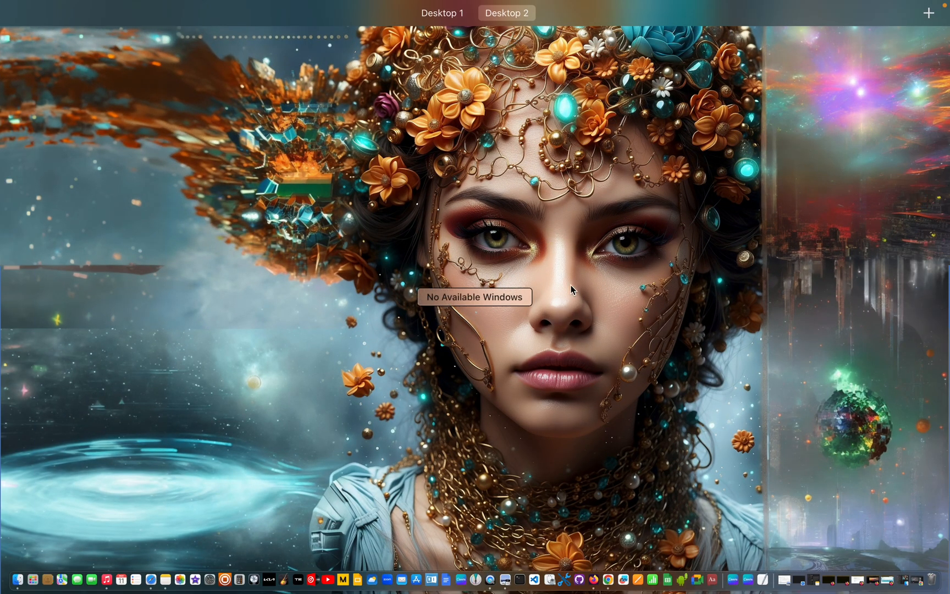
left_click(447, 62)
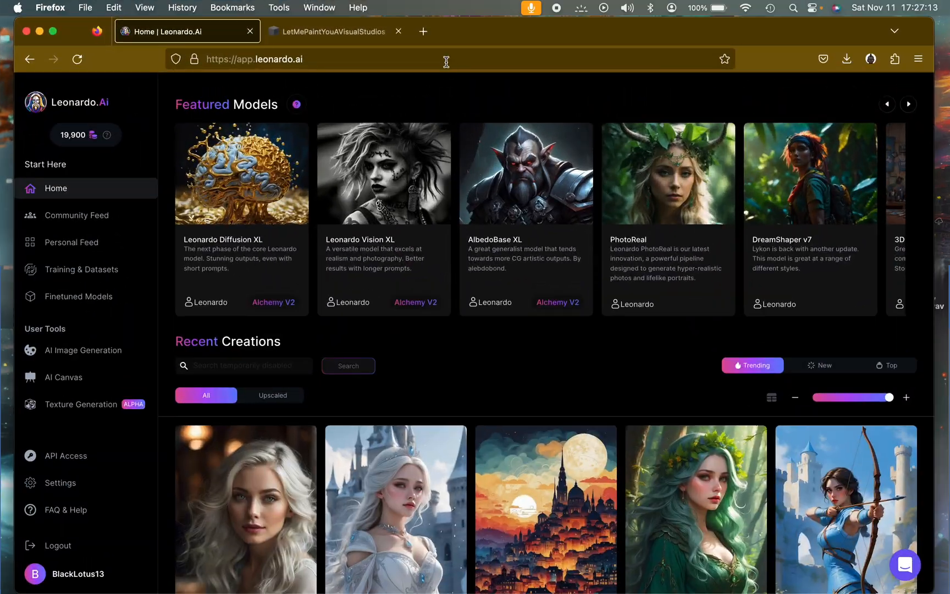
Step: Open the AI Canvas, examine the wallpaper portrait as a whole and at 50% and 75% zoom, and exit the editor
left_click(64, 378)
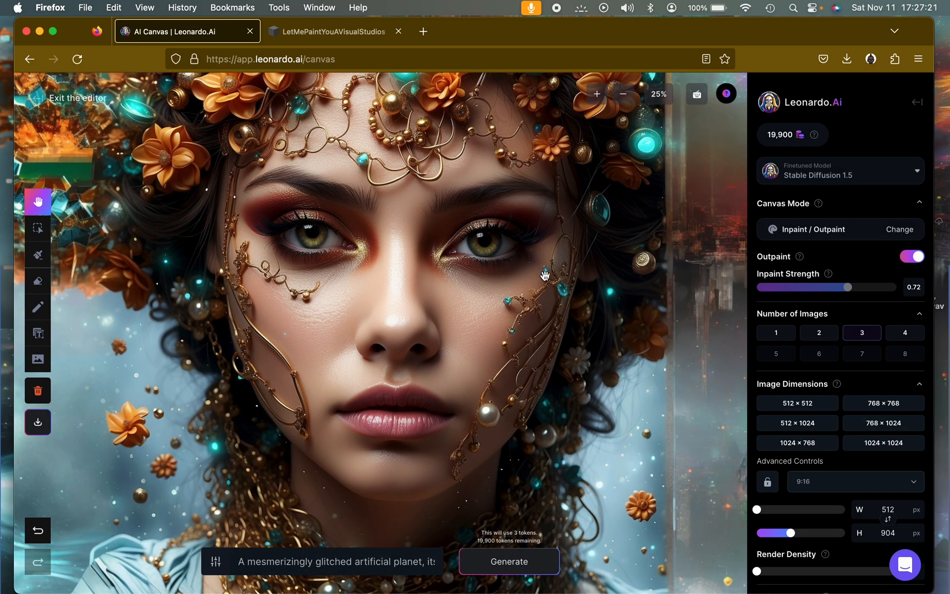
left_click(622, 94)
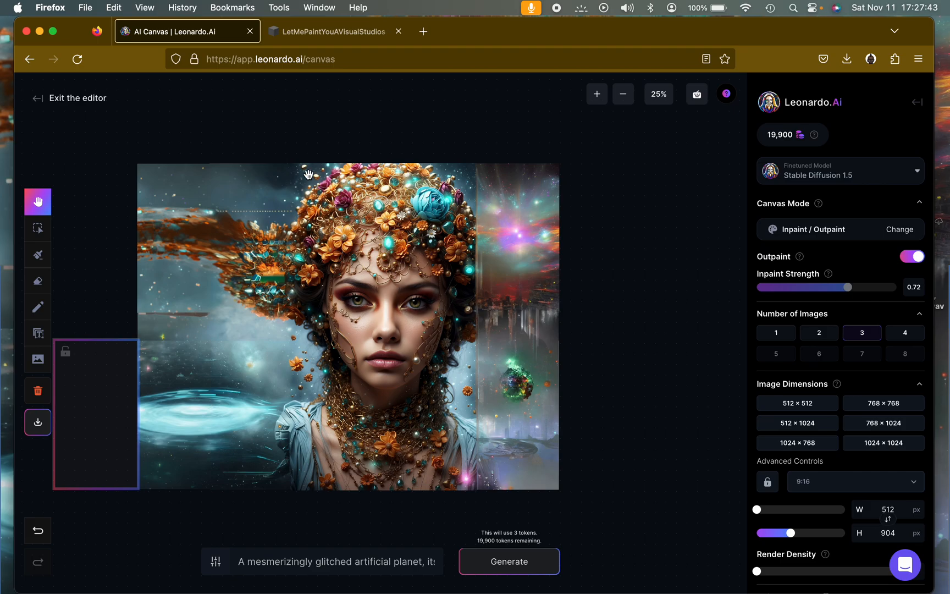
left_click(604, 106)
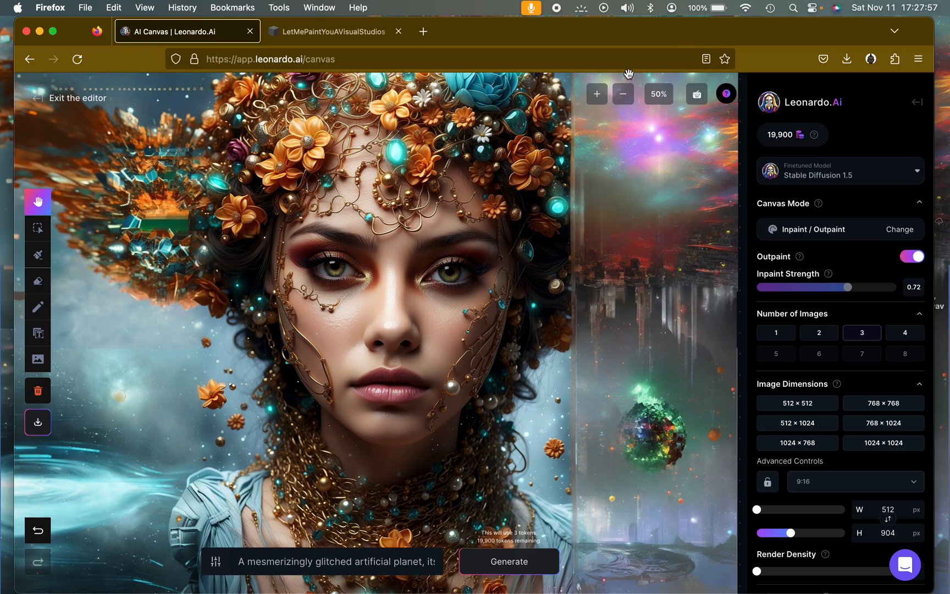
left_click(630, 102)
left_click(597, 98)
left_click(597, 98)
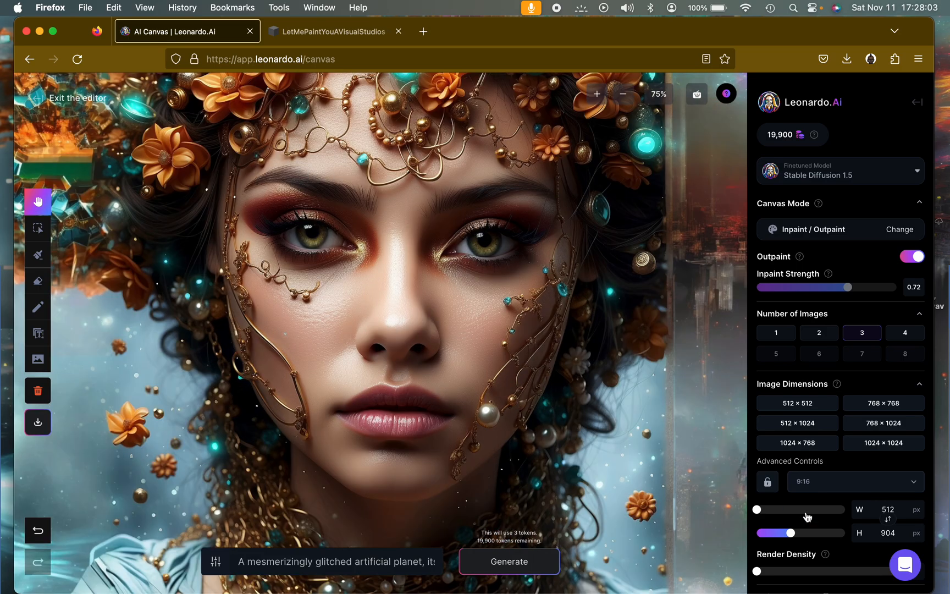
left_click_drag(558, 374, 641, 382)
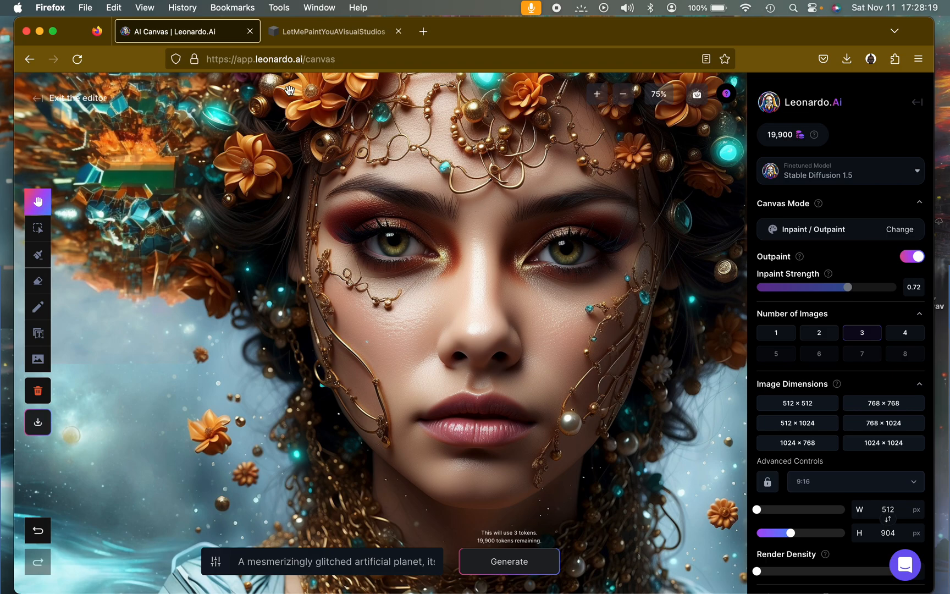
left_click(49, 99)
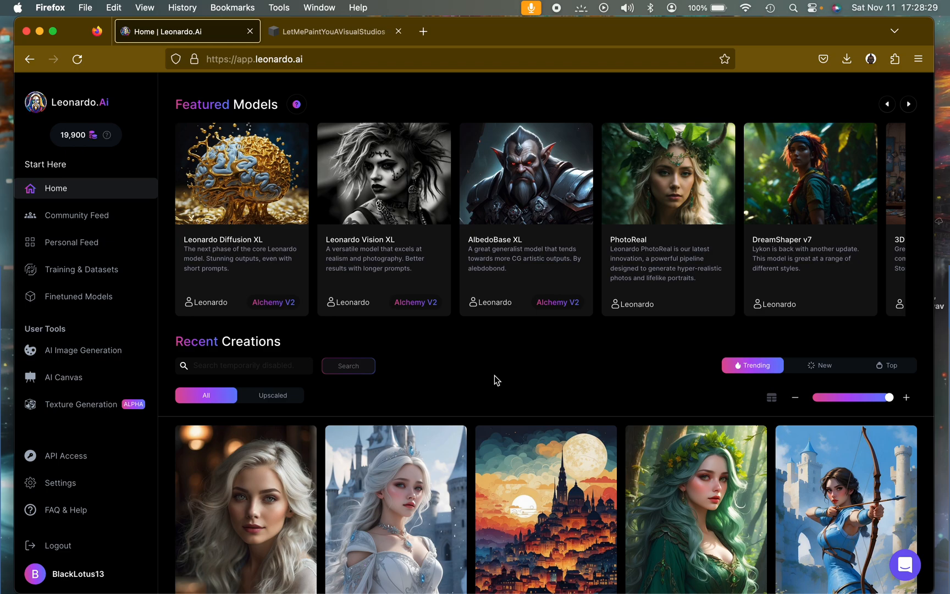
Step: Open the AlbedoBase XL featured model for image generation, look over its generation settings and elements, and return to the home page
left_click(513, 230)
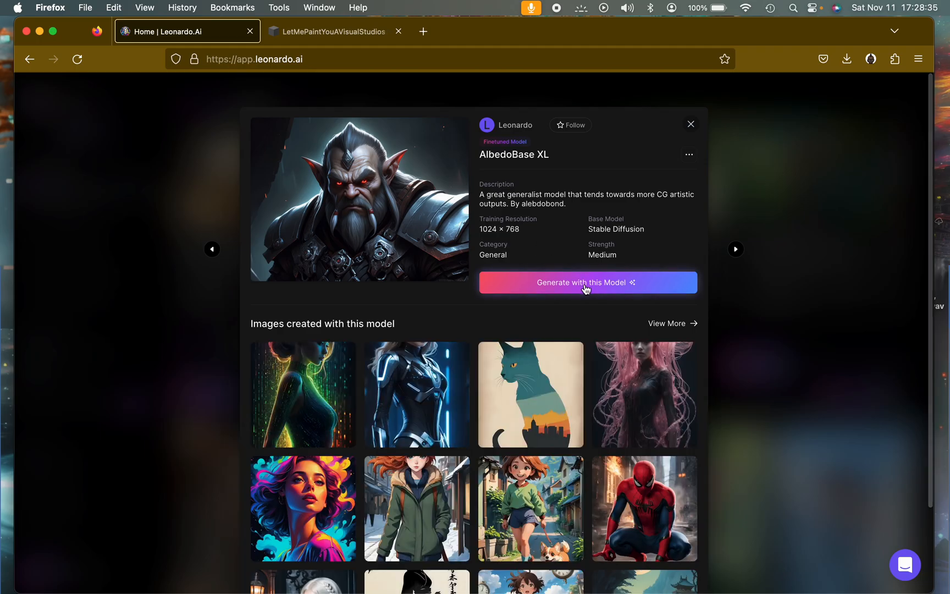
left_click(585, 285)
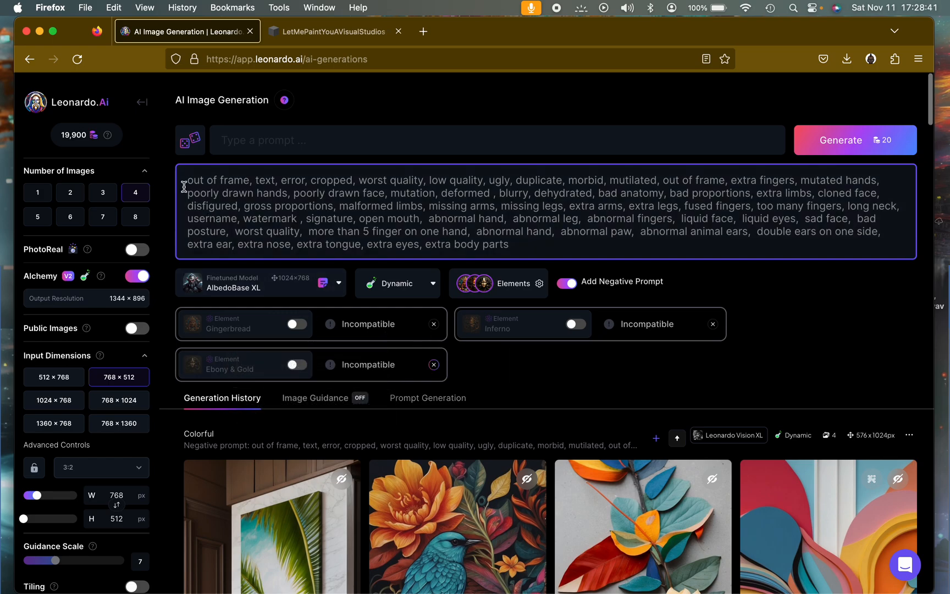
left_click(141, 103)
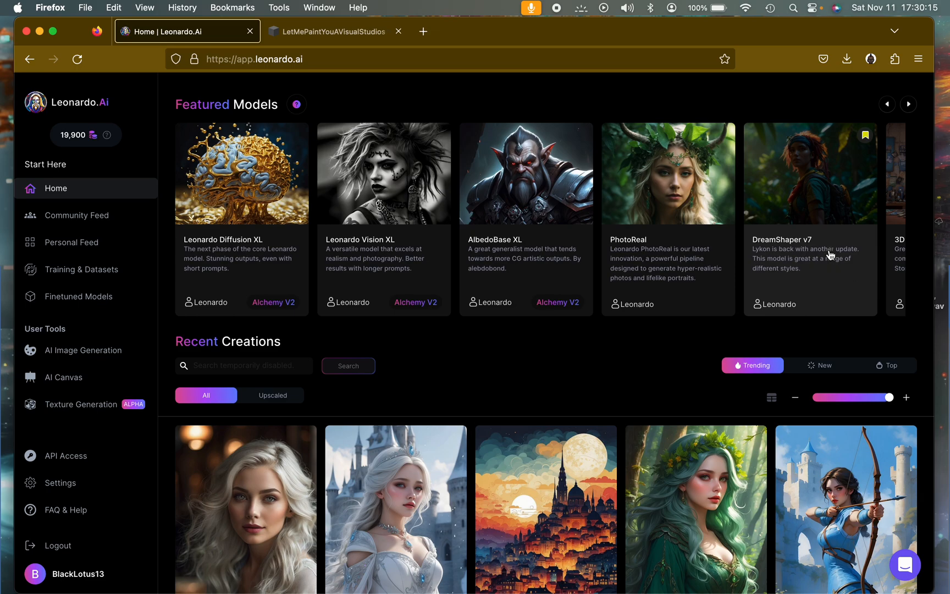
Step: Find RPG v5 among the featured models and start image generation with it
scroll(830, 253, "right", 5)
scroll(824, 246, "right", 8)
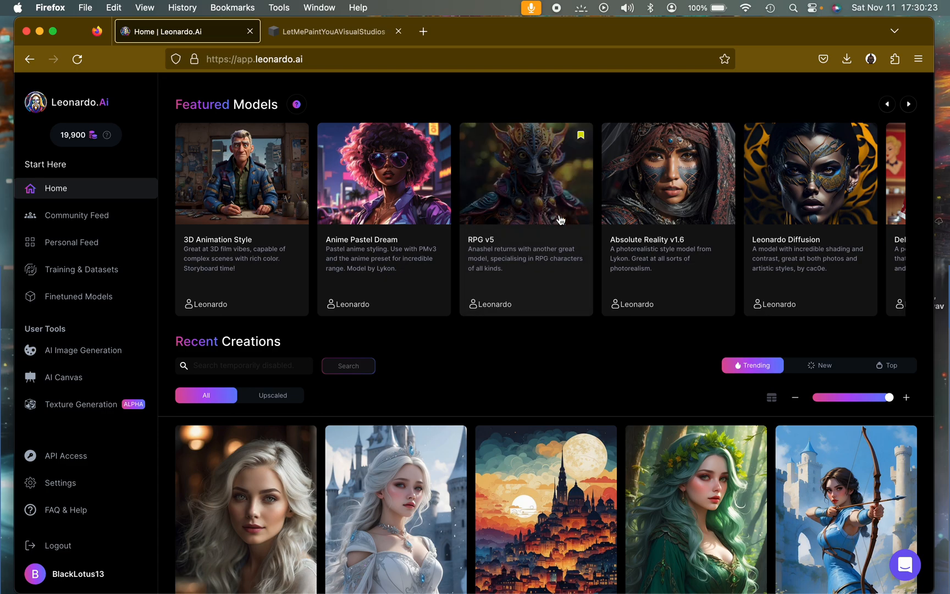
left_click(502, 244)
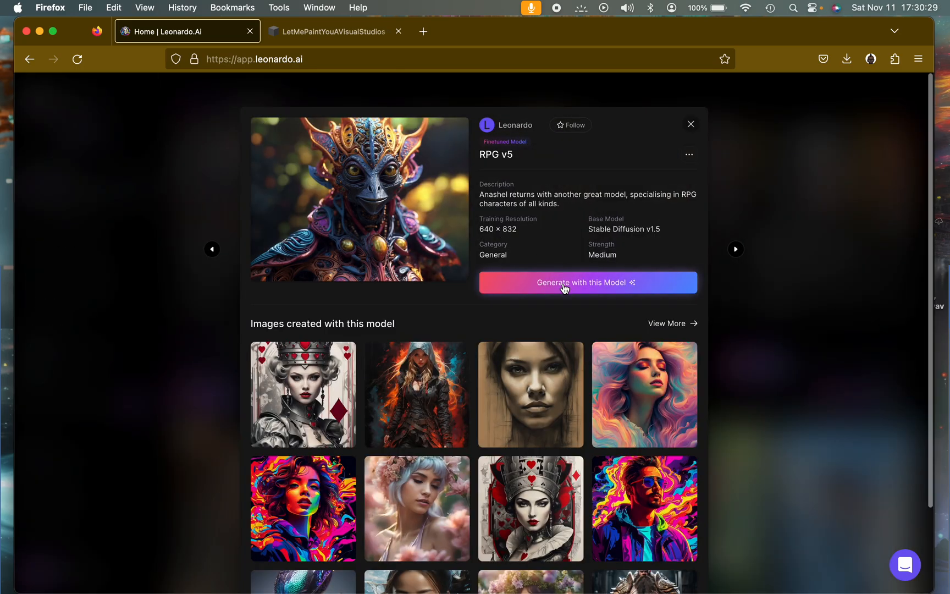
left_click(559, 284)
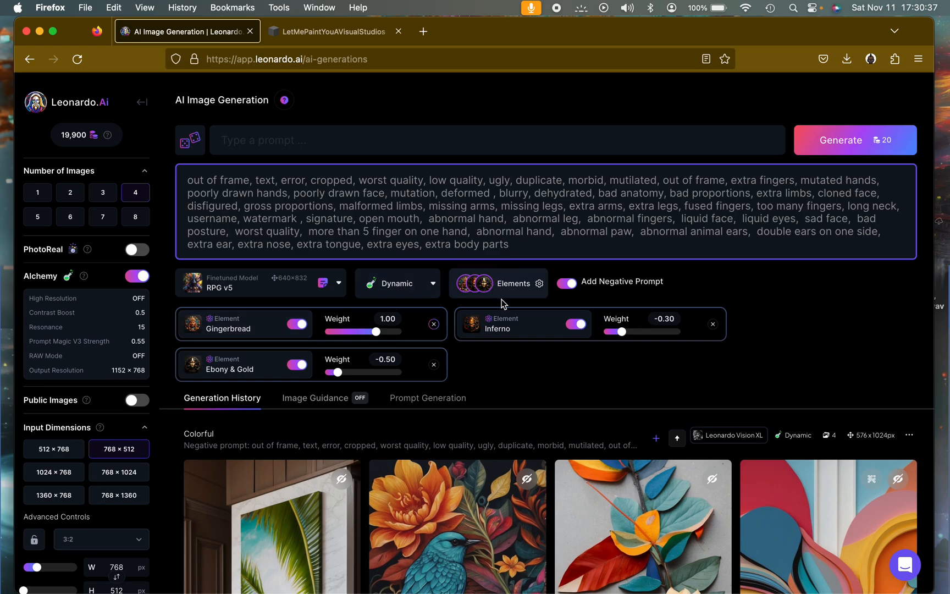
Step: Try to deselect the Ebony & Gold, Gingerbread and Inferno elements, and close the element selection without confirming
left_click(531, 287)
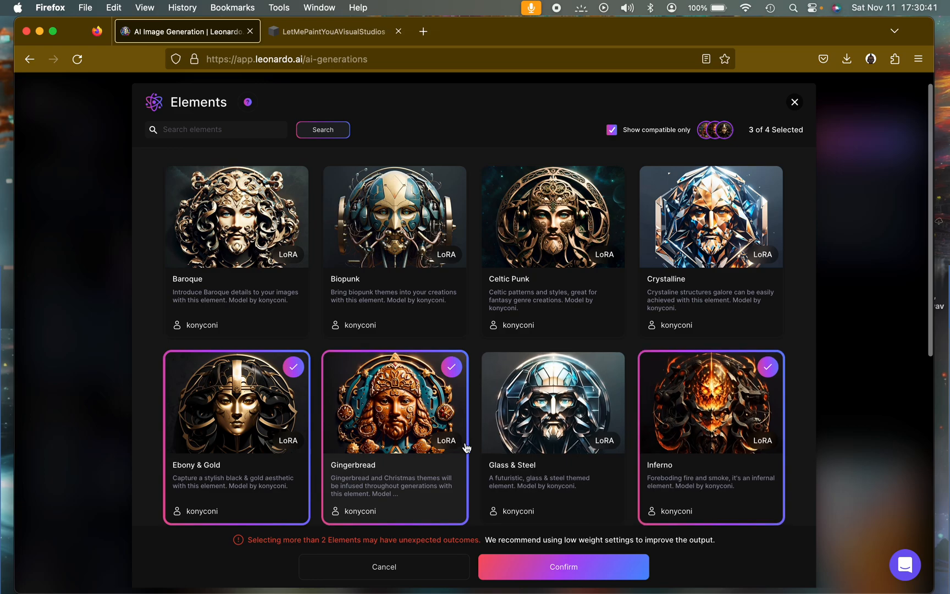
scroll(467, 447, "down", 7)
scroll(356, 406, "up", 7)
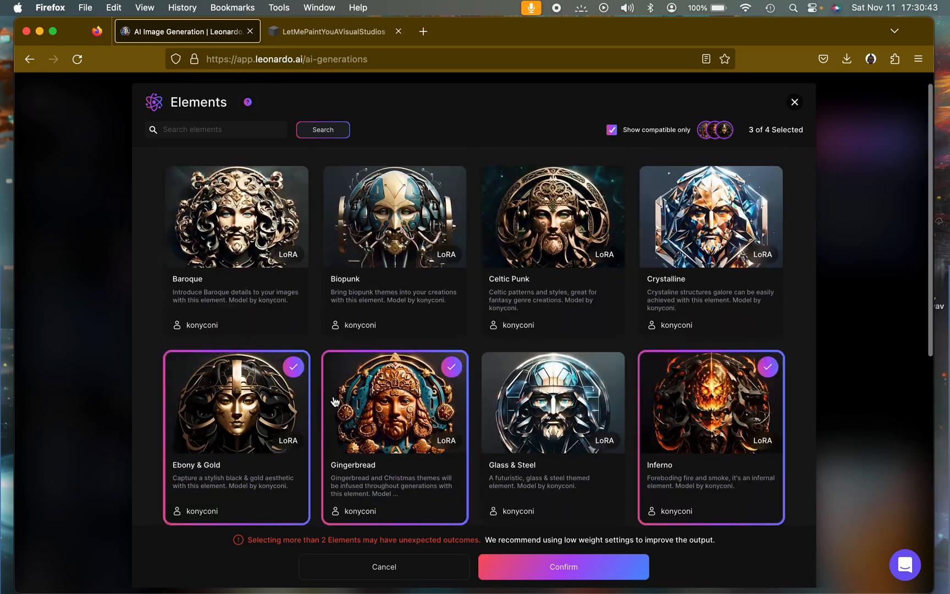
left_click(262, 401)
left_click(408, 432)
left_click(711, 408)
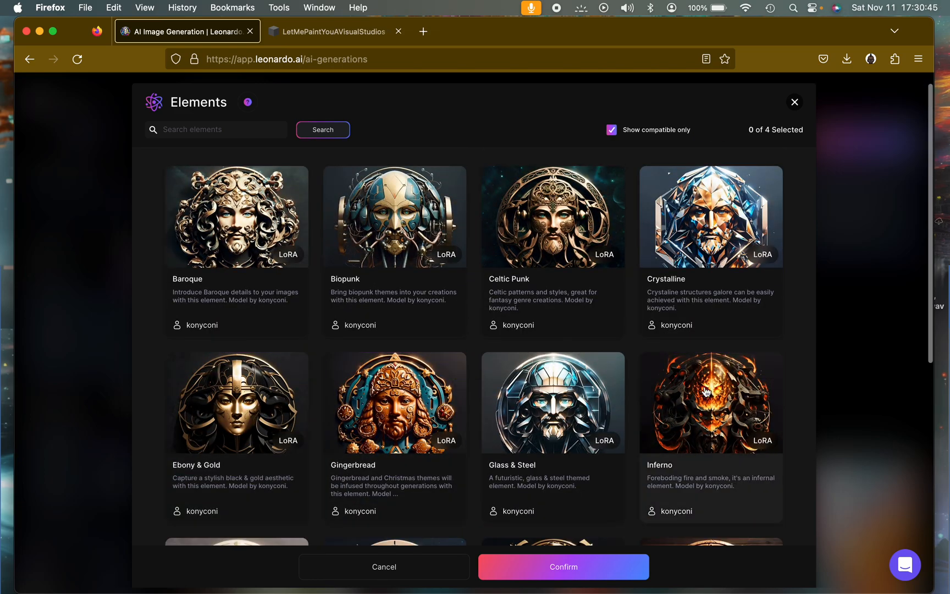
left_click(794, 103)
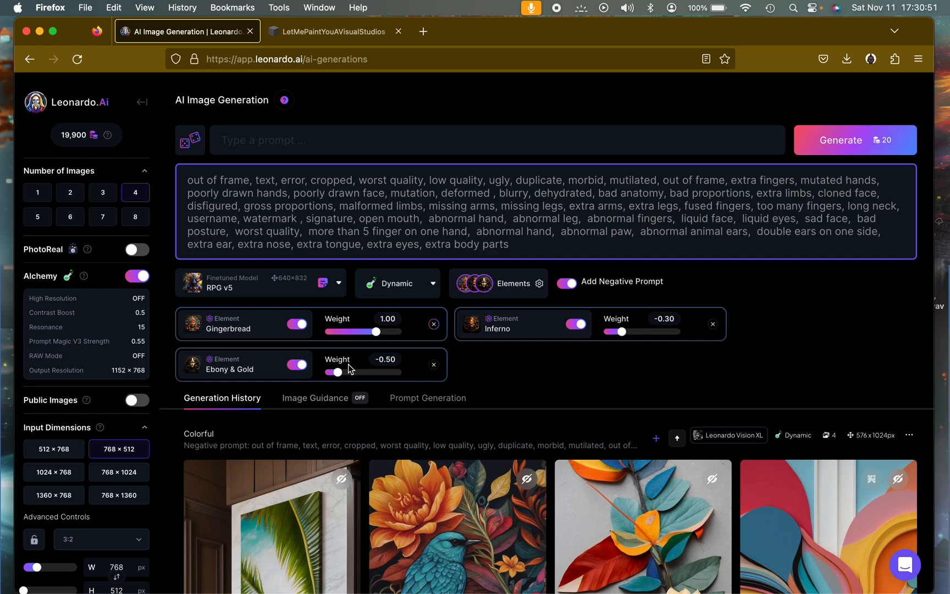
Step: Remove the Gingerbread, Inferno and Ebony & Gold elements from the image generation setup
left_click(434, 325)
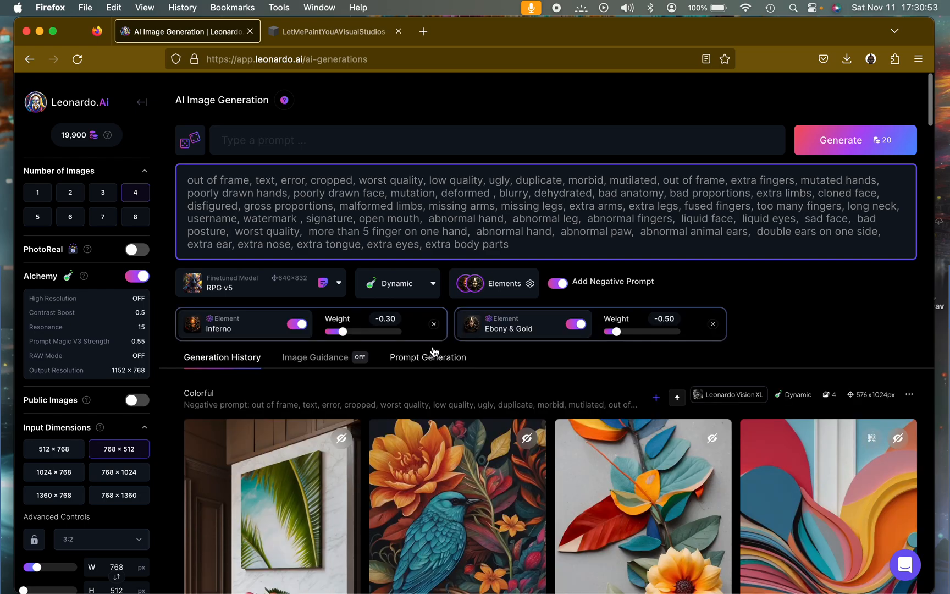
left_click(434, 324)
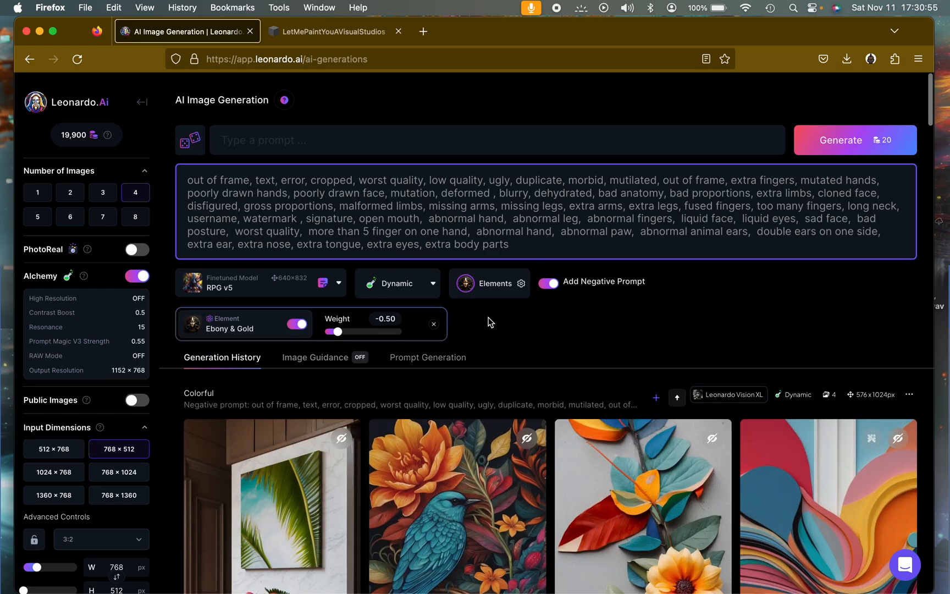
left_click(434, 324)
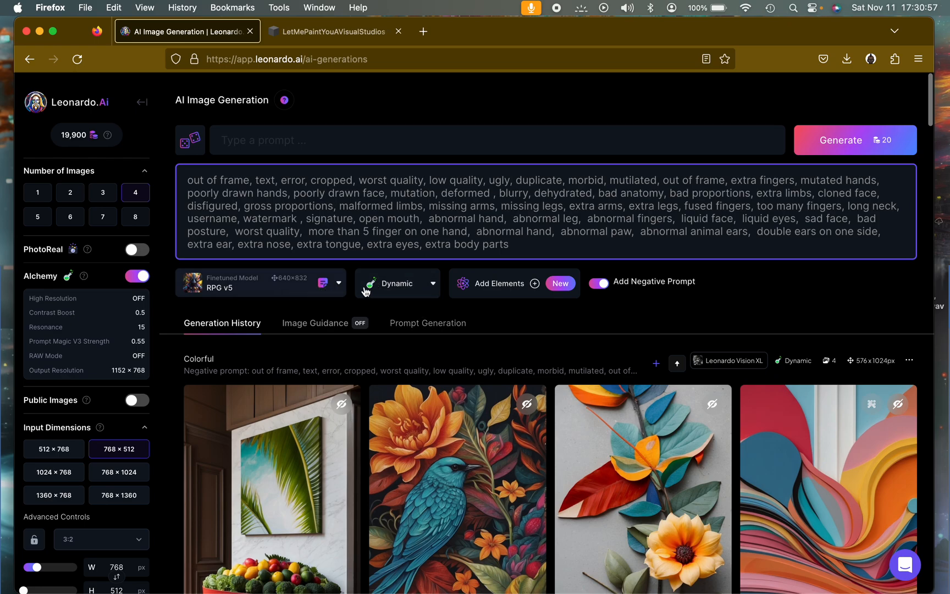
Step: Look over the available finetuned models without changing RPG v5, and set the Alchemy style to Creative
left_click(248, 285)
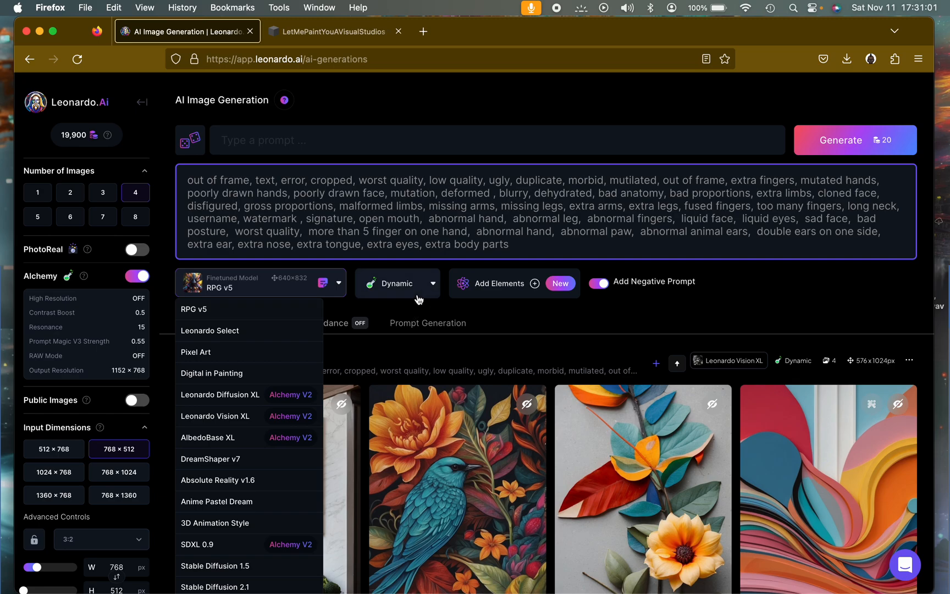
left_click(418, 297)
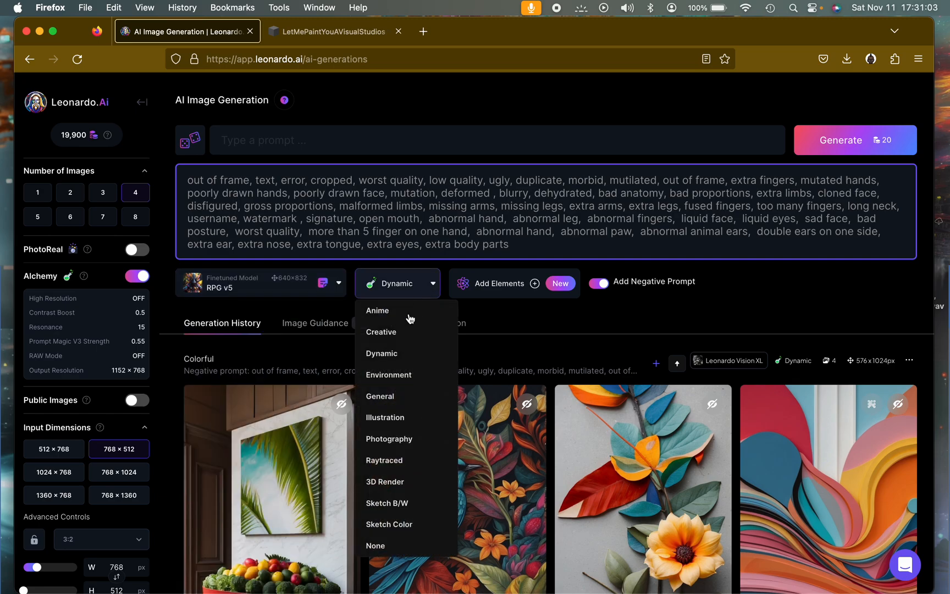
left_click(392, 332)
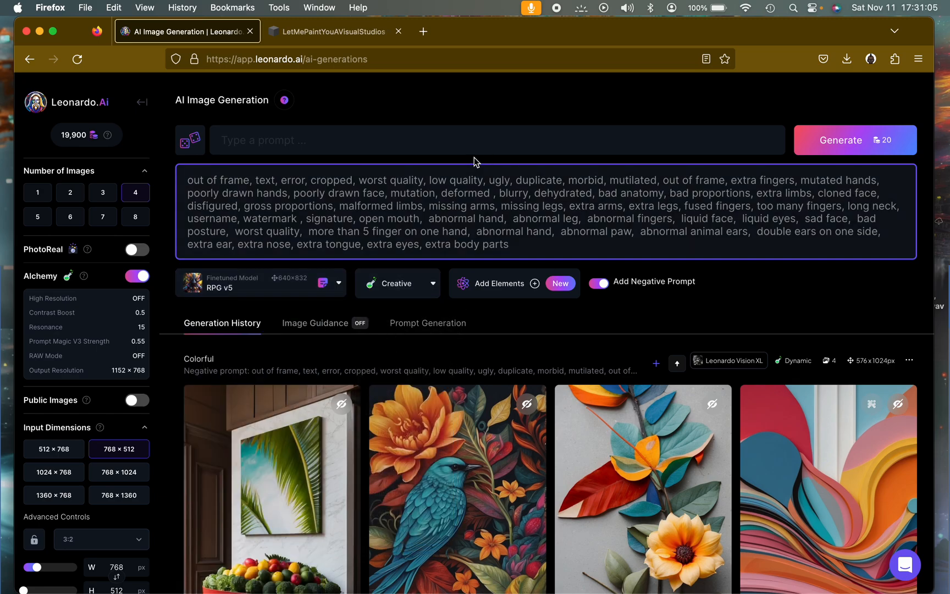
left_click(465, 143)
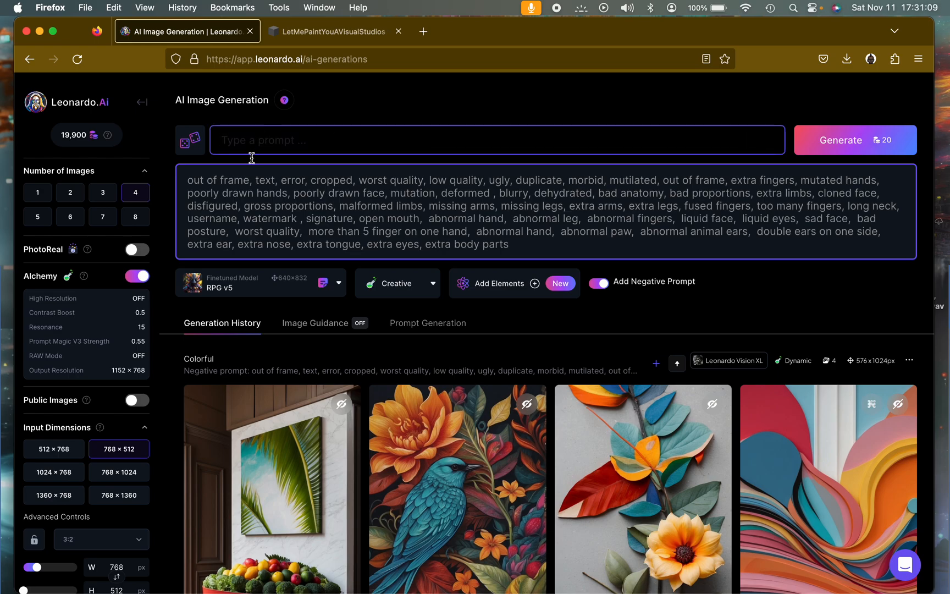
Step: Set the input dimensions to 768 × 1360 and look over the aspect ratio options, keeping 9:16
scroll(99, 515, "down", 1)
scroll(98, 515, "down", 3)
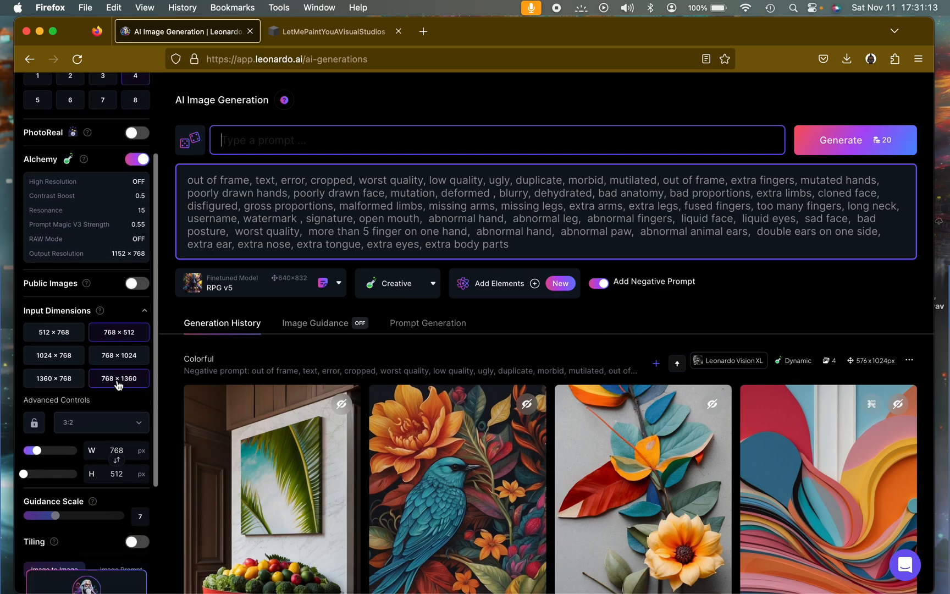
left_click(118, 380)
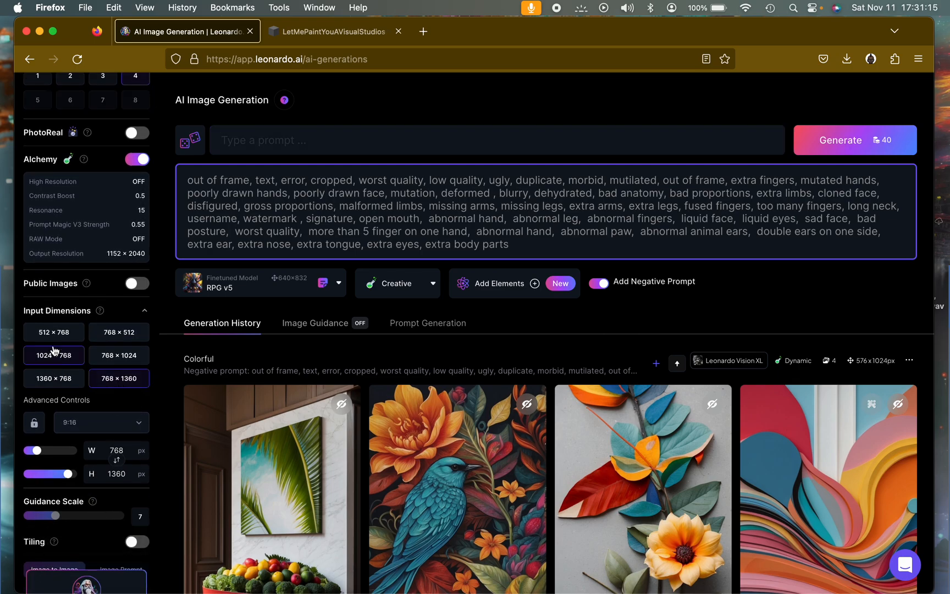
left_click(131, 423)
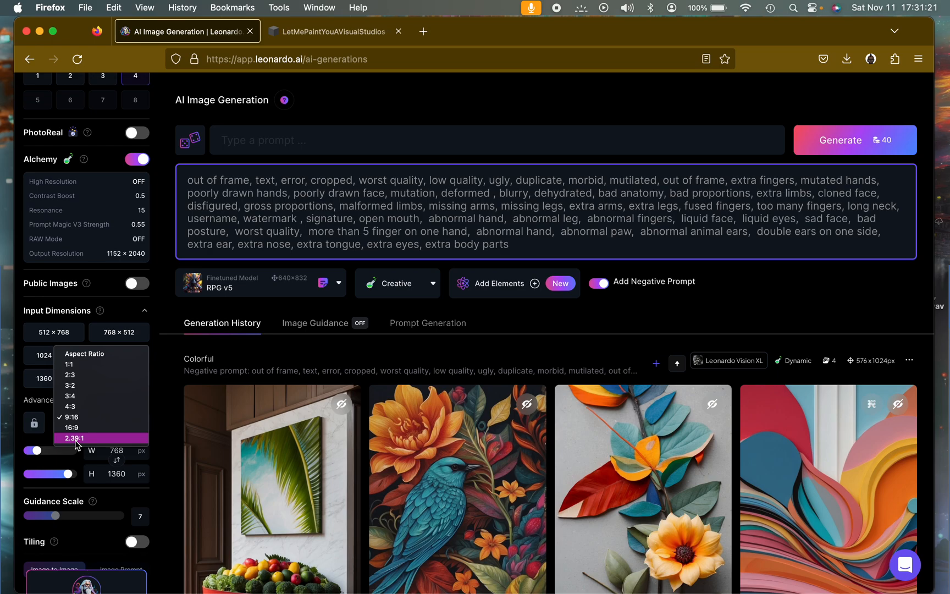
left_click(108, 421)
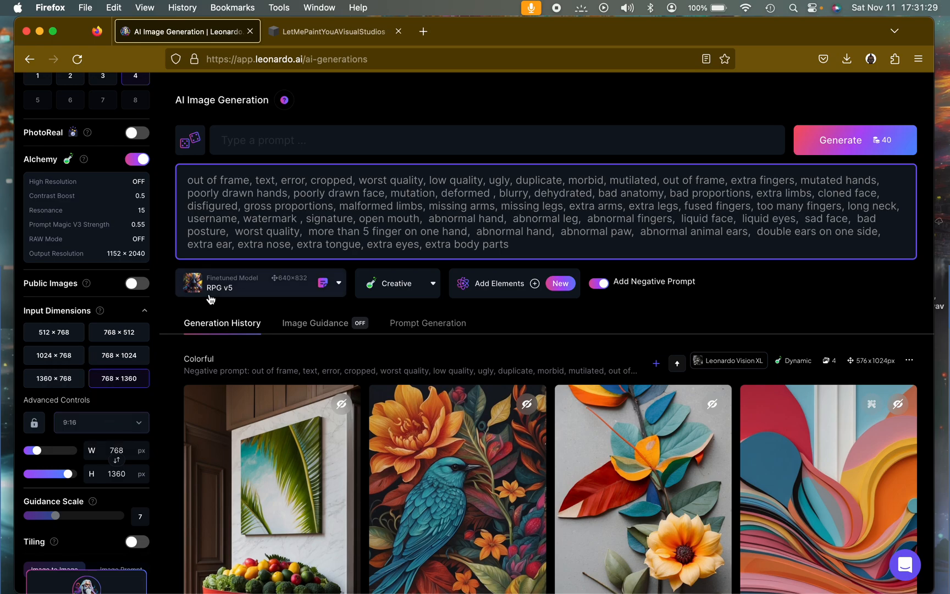
Step: Open the Alchemy settings, check the availability of High Resolution, and close them without saving
scroll(82, 220, "up", 4)
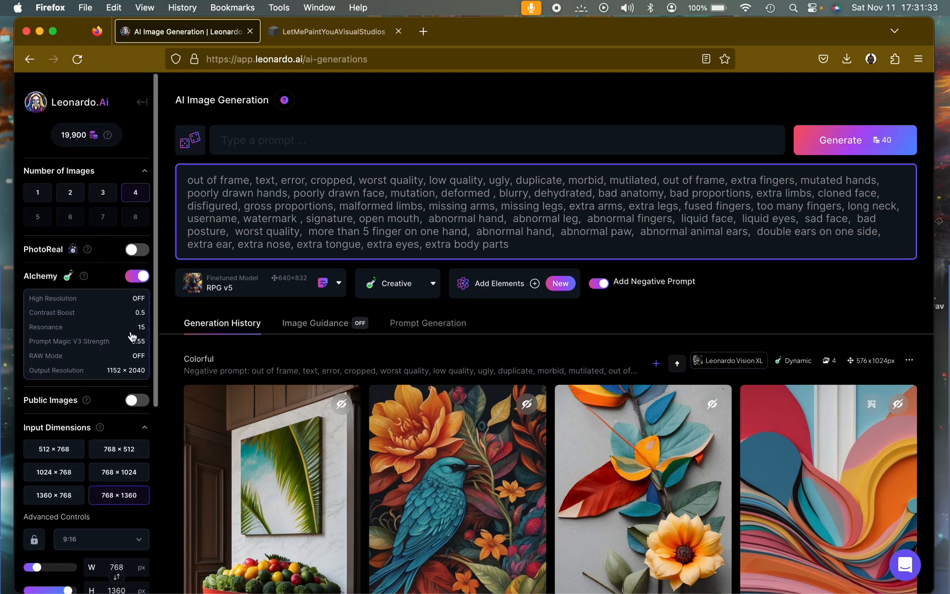
left_click(130, 336)
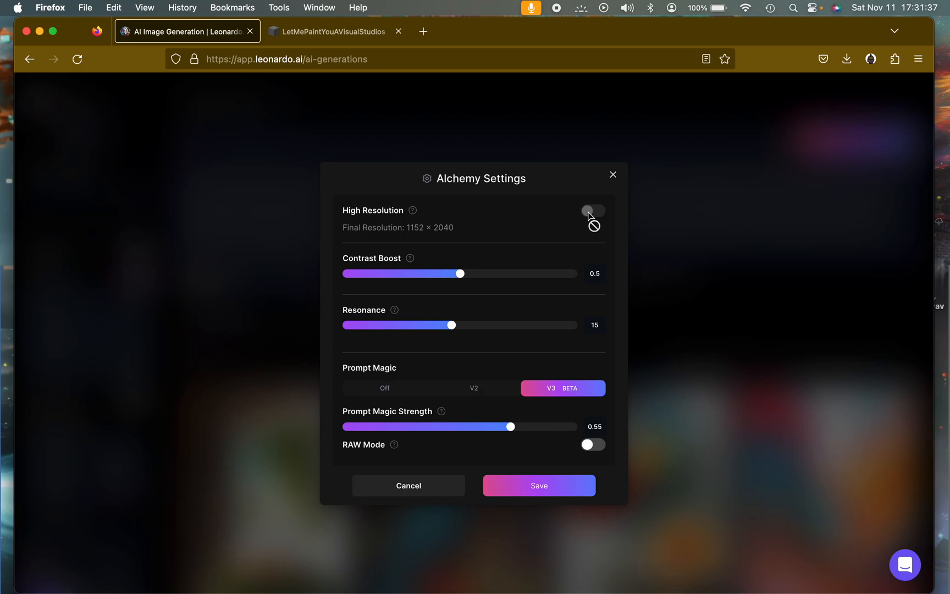
mouse_move(586, 210)
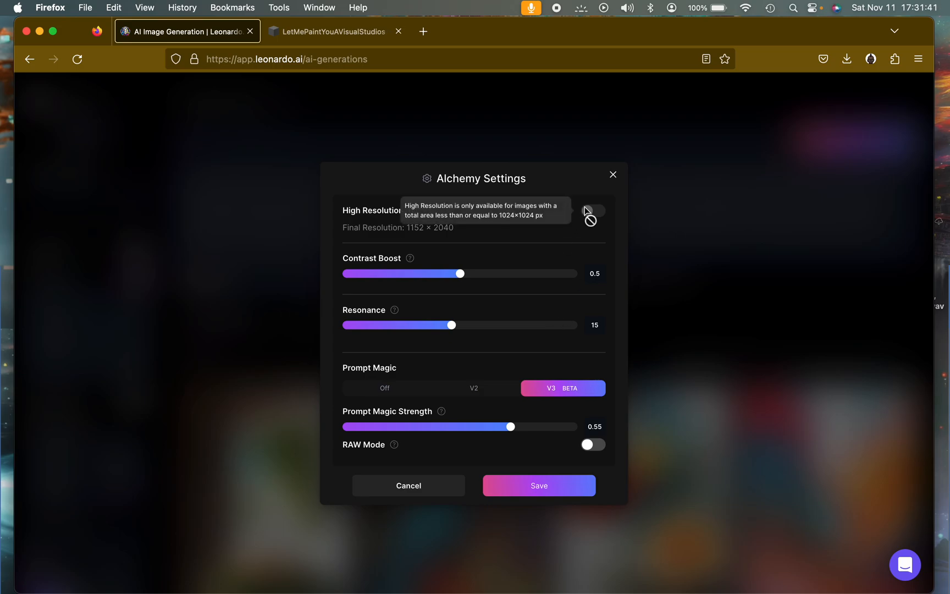
left_click(612, 182)
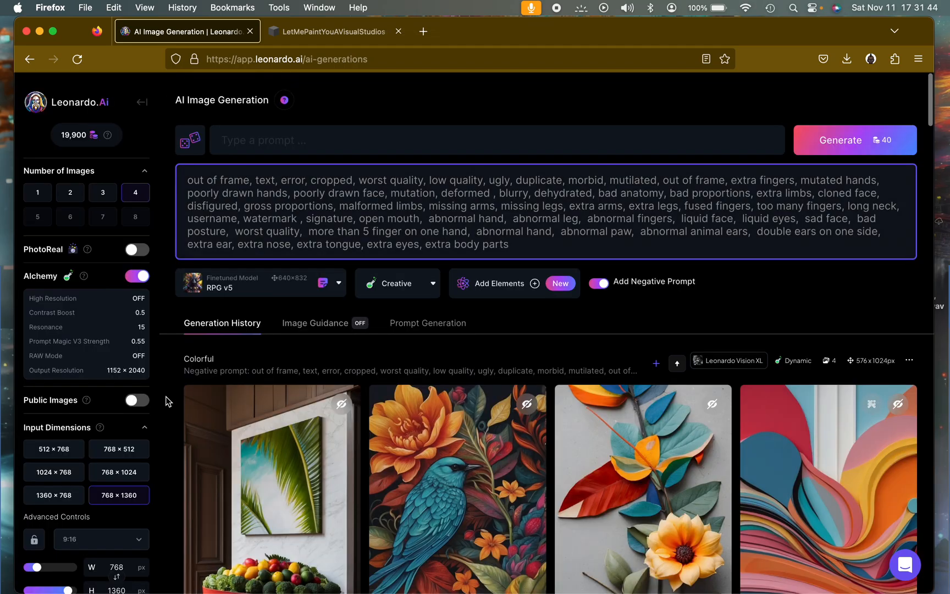
Step: Set the image aspect ratio to 3:2 and recheck the High Resolution option in the Alchemy settings
left_click(117, 543)
left_click(96, 503)
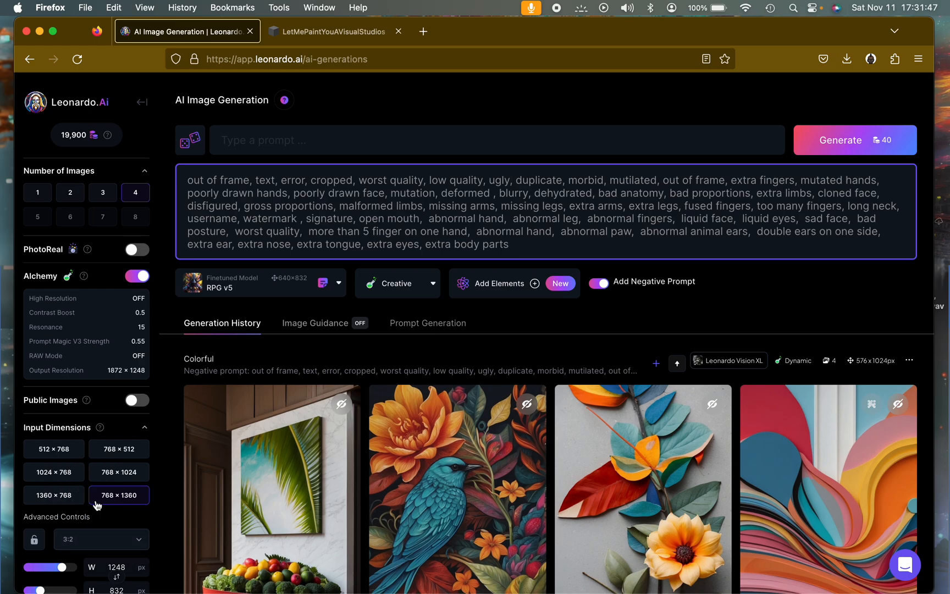
left_click(128, 319)
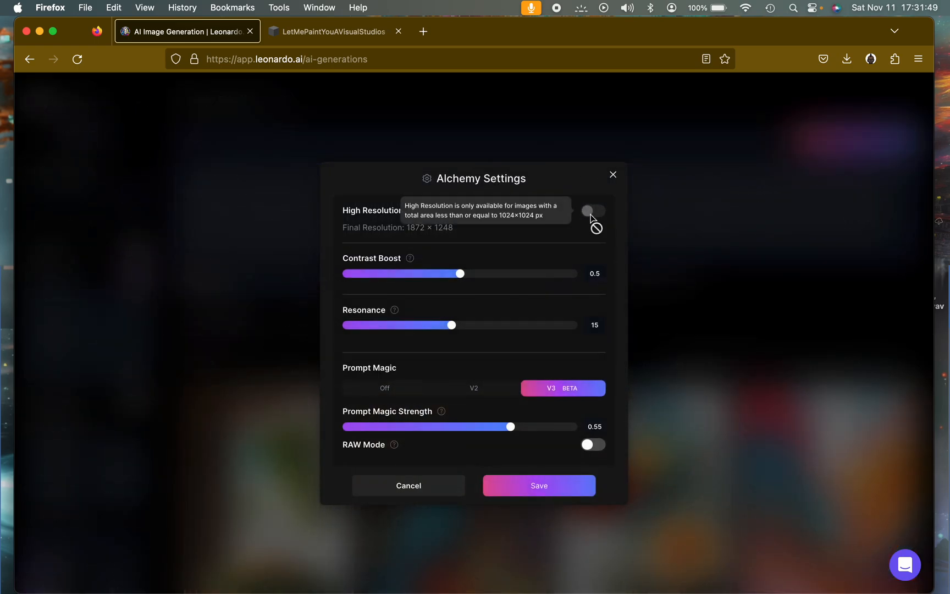
left_click(612, 175)
scroll(409, 276, "down", 3)
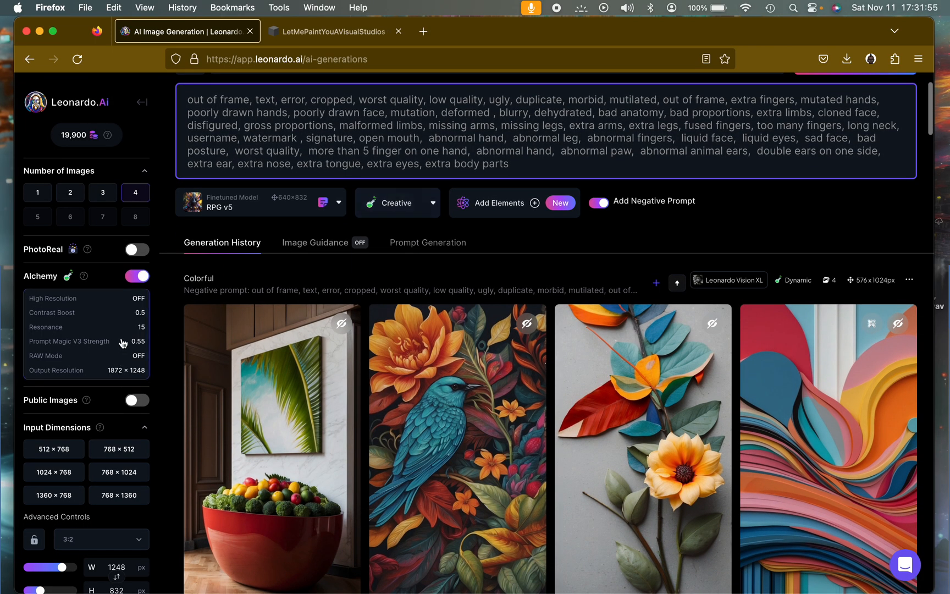
Step: Turn on RAW Mode in the Alchemy settings, try Prompt Magic V2, return to V3, and save
left_click(122, 344)
left_click(588, 445)
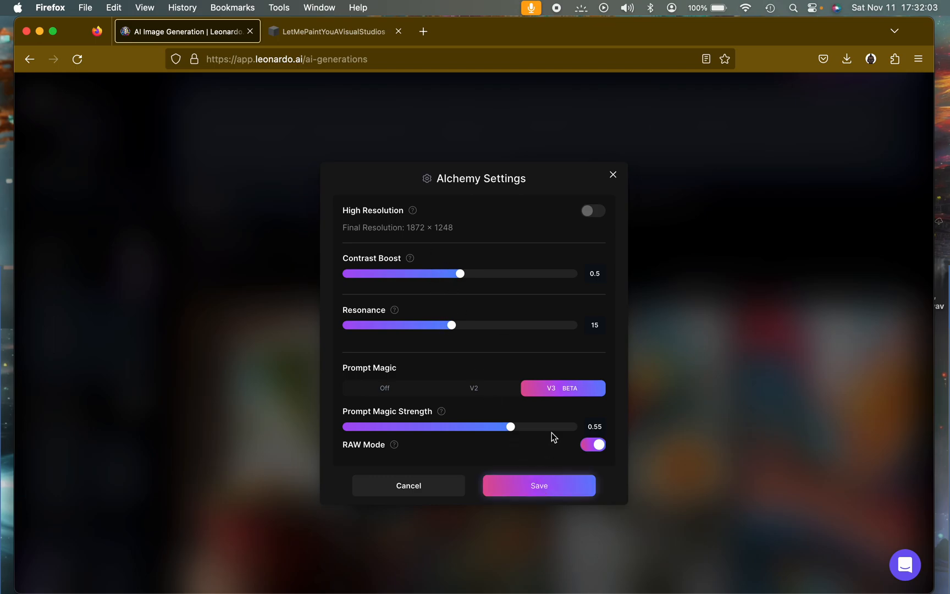
left_click(471, 389)
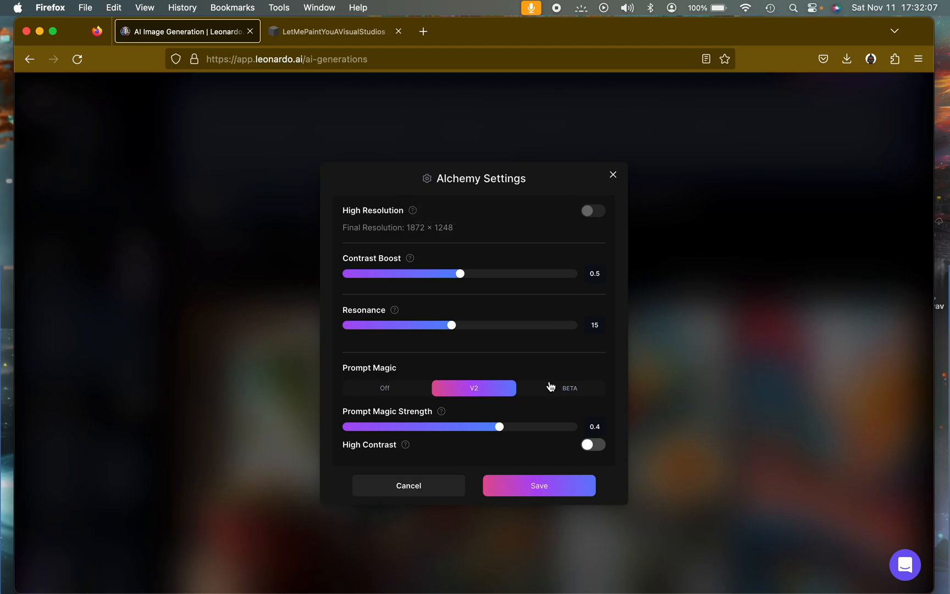
left_click(550, 387)
left_click(562, 487)
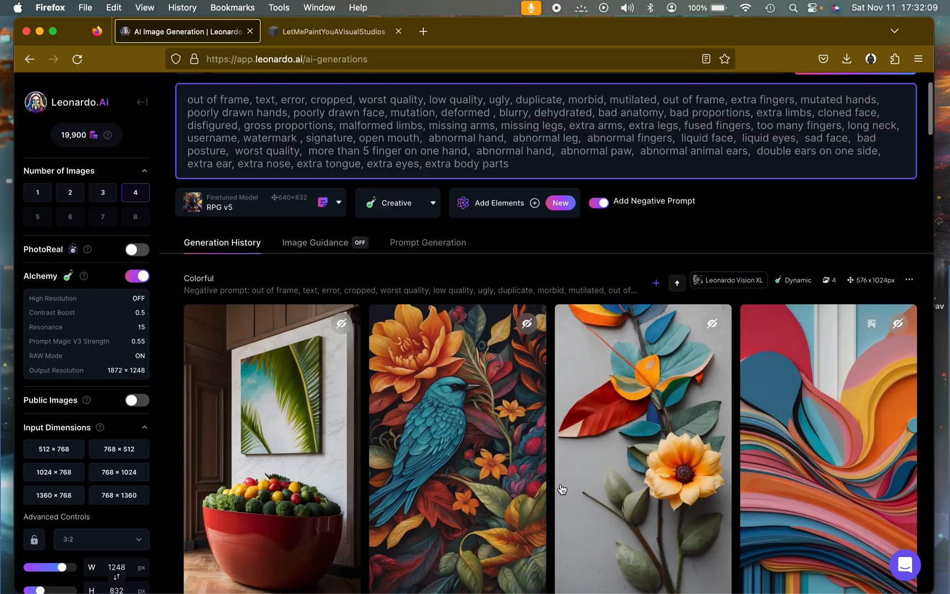
scroll(448, 279, "up", 3)
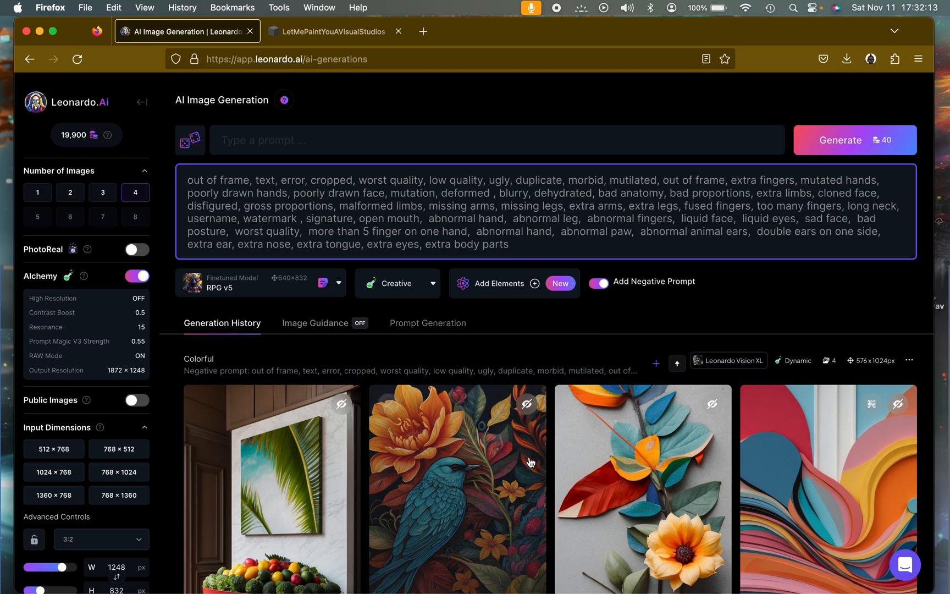
Step: Examine the Colorful and black-and-white Rococo woman image sets in the generation history, including their prompts, models and styles
scroll(483, 550, "down", 3)
scroll(290, 367, "down", 5)
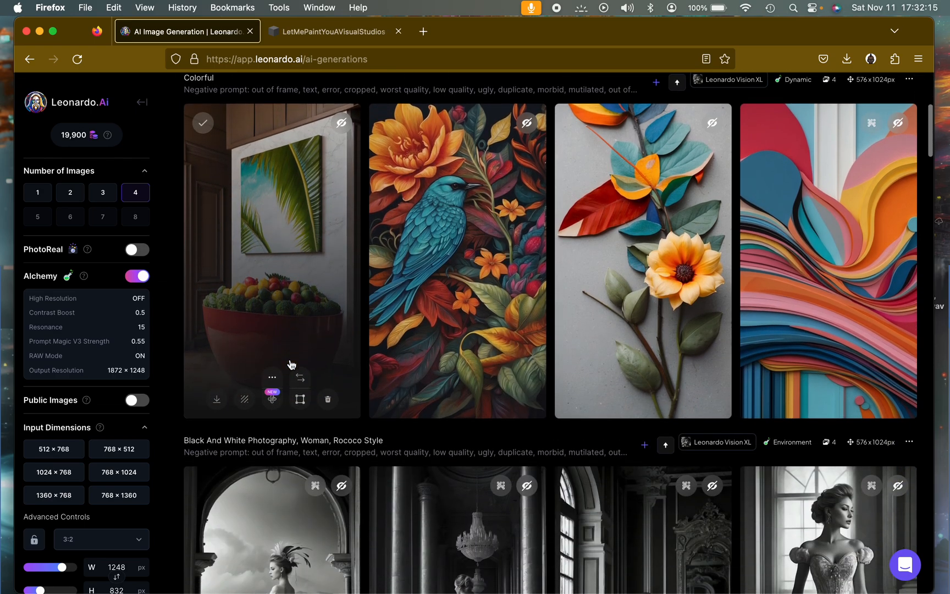
scroll(437, 498, "down", 7)
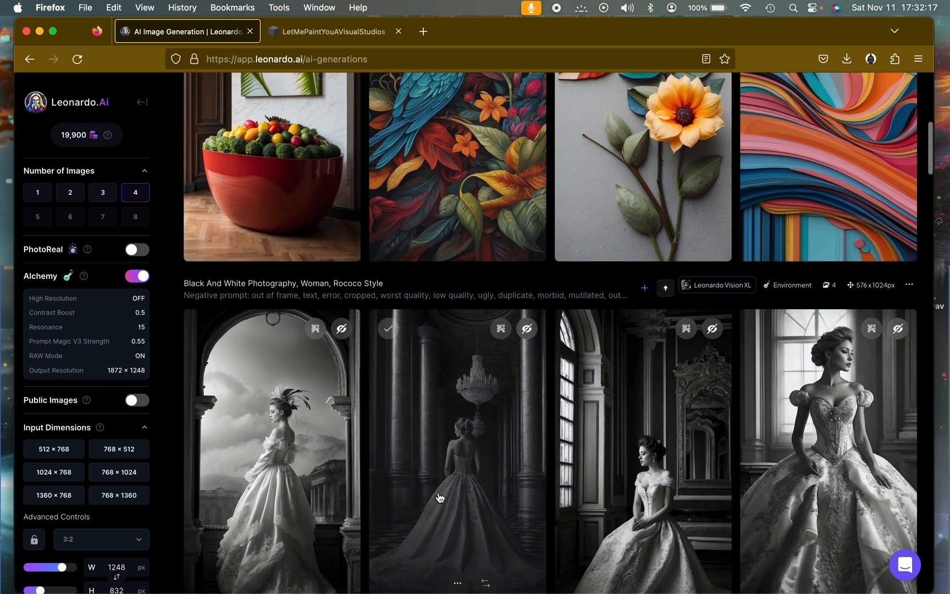
scroll(440, 497, "up", 2)
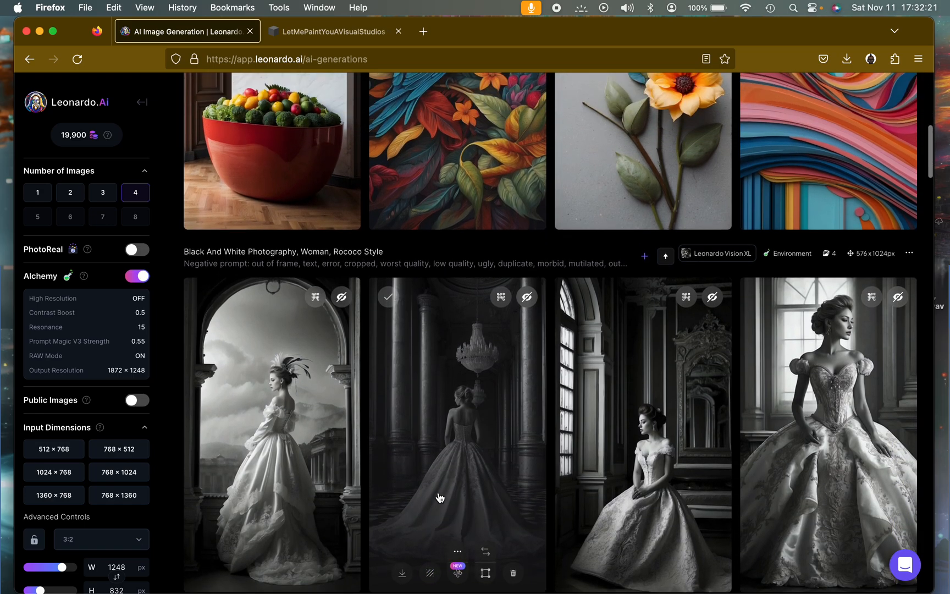
scroll(440, 497, "up", 3)
scroll(440, 497, "up", 3)
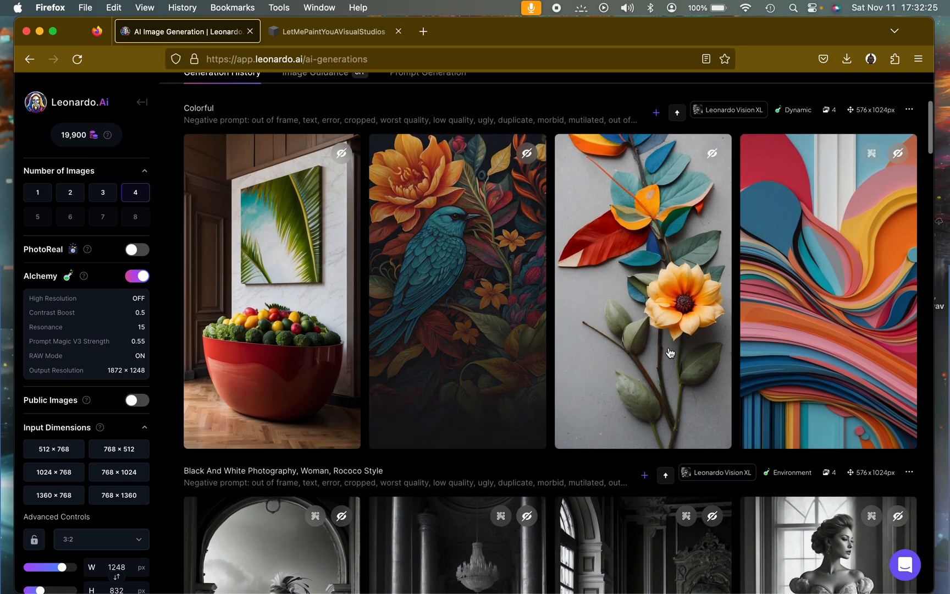
scroll(784, 483, "down", 3)
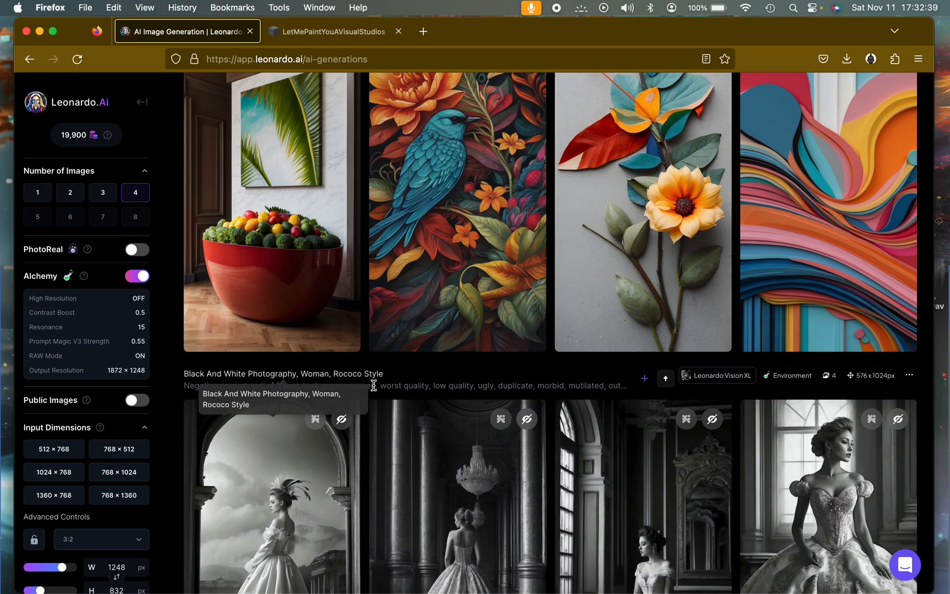
scroll(495, 522, "down", 3)
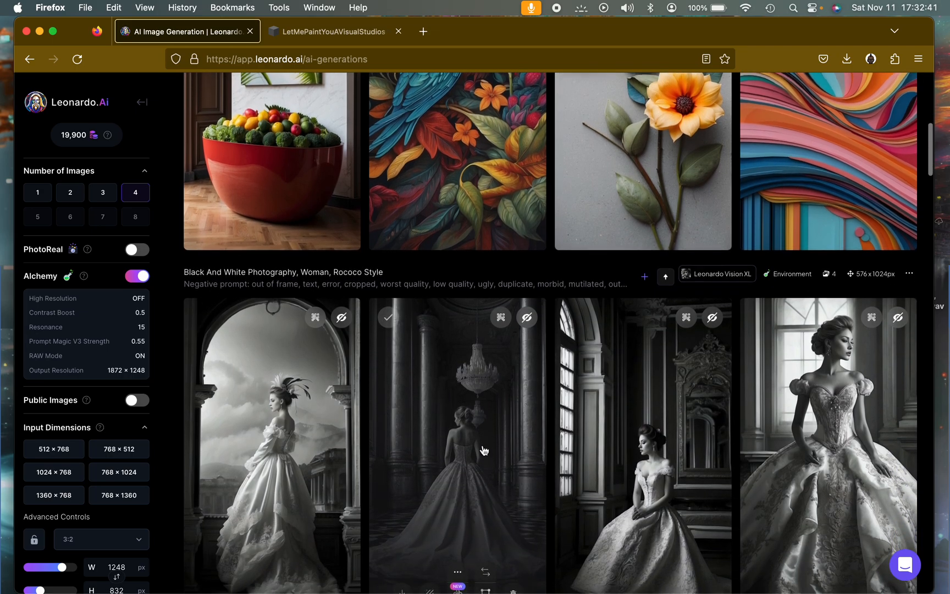
scroll(483, 451, "down", 3)
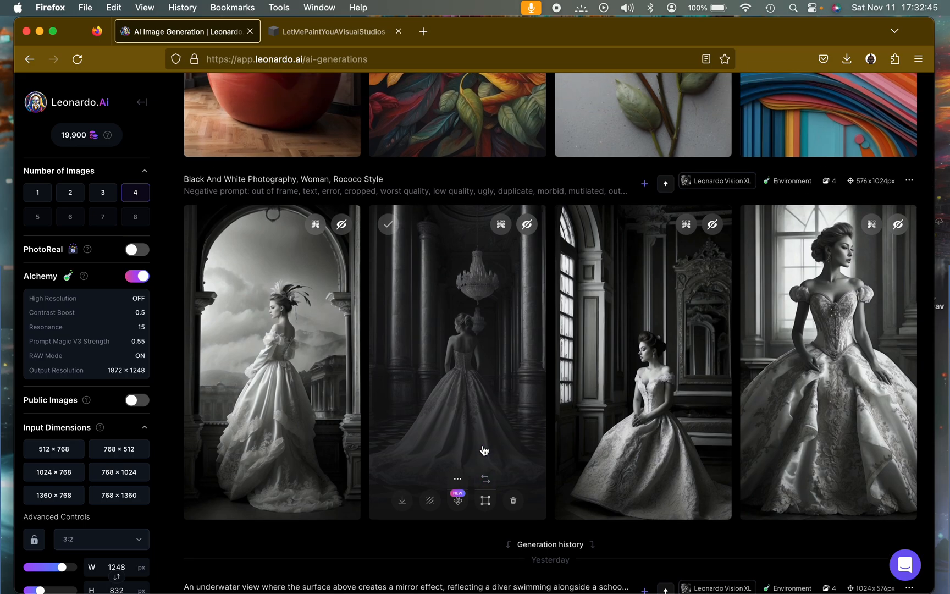
scroll(517, 339, "up", 2)
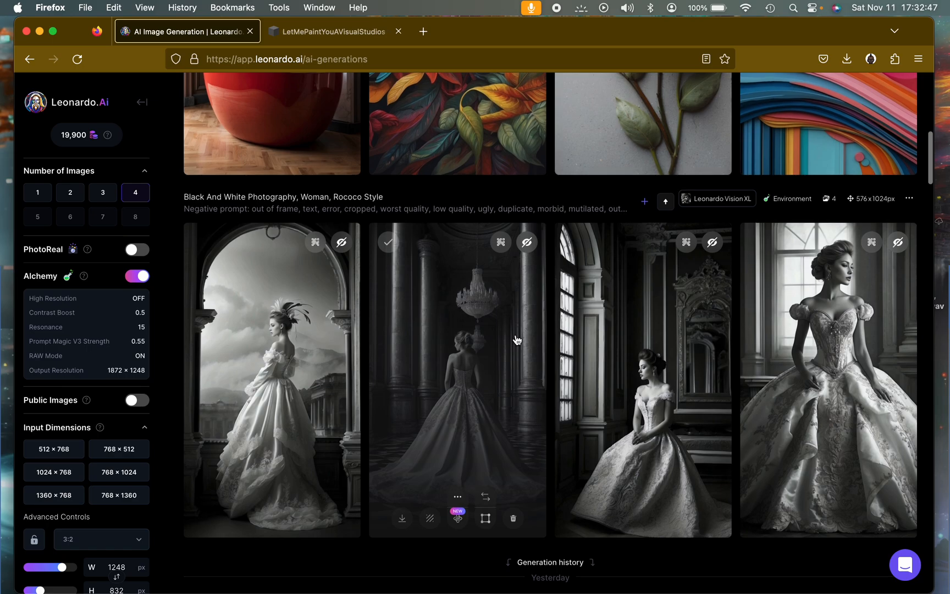
scroll(517, 339, "up", 1)
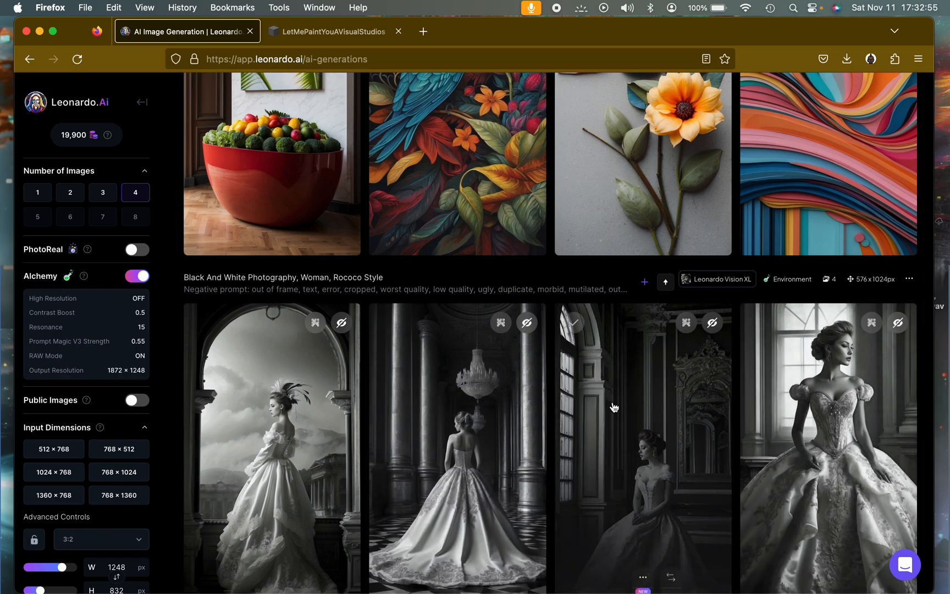
scroll(614, 406, "down", 1)
scroll(612, 403, "up", 9)
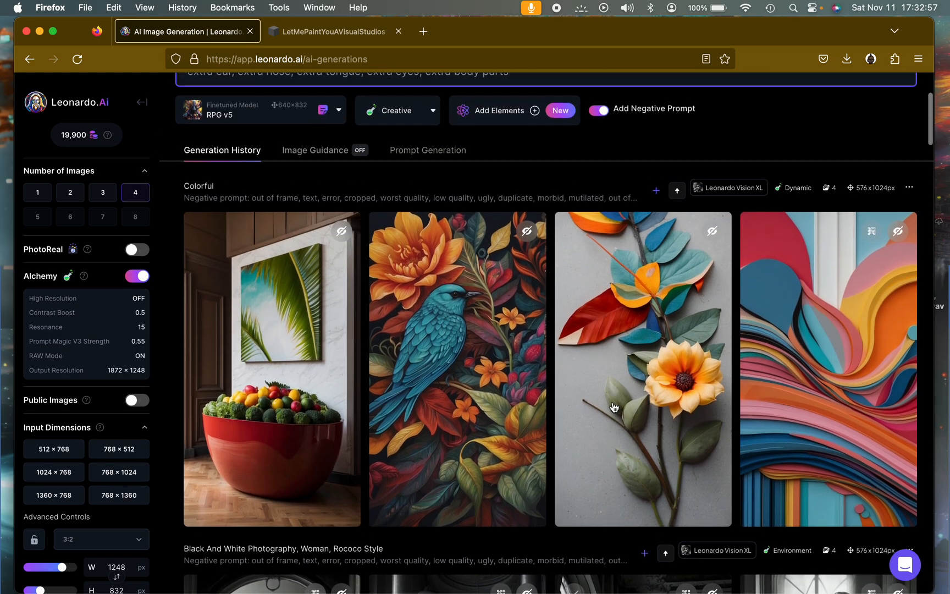
scroll(462, 486, "down", 3)
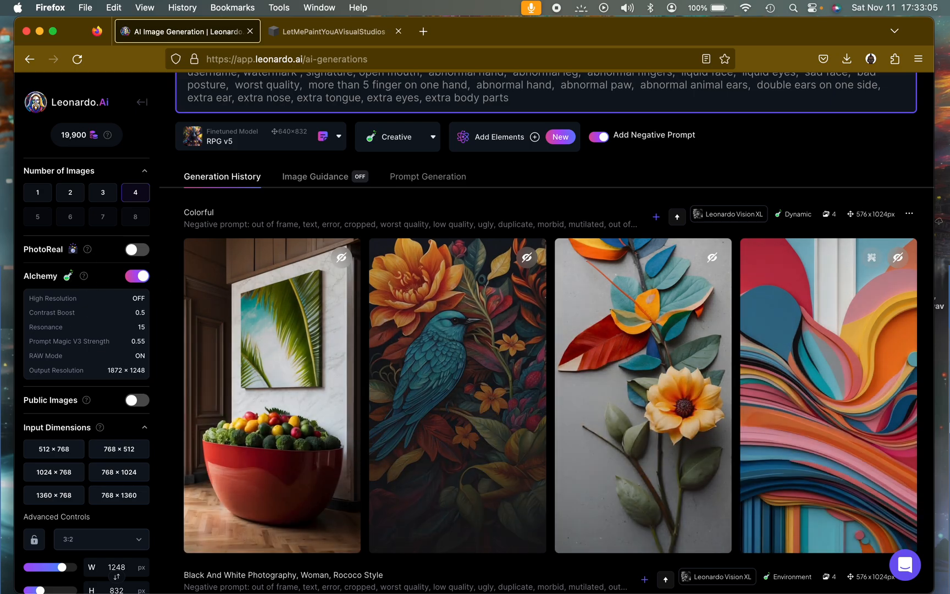
scroll(733, 331, "up", 2)
scroll(733, 332, "up", 1)
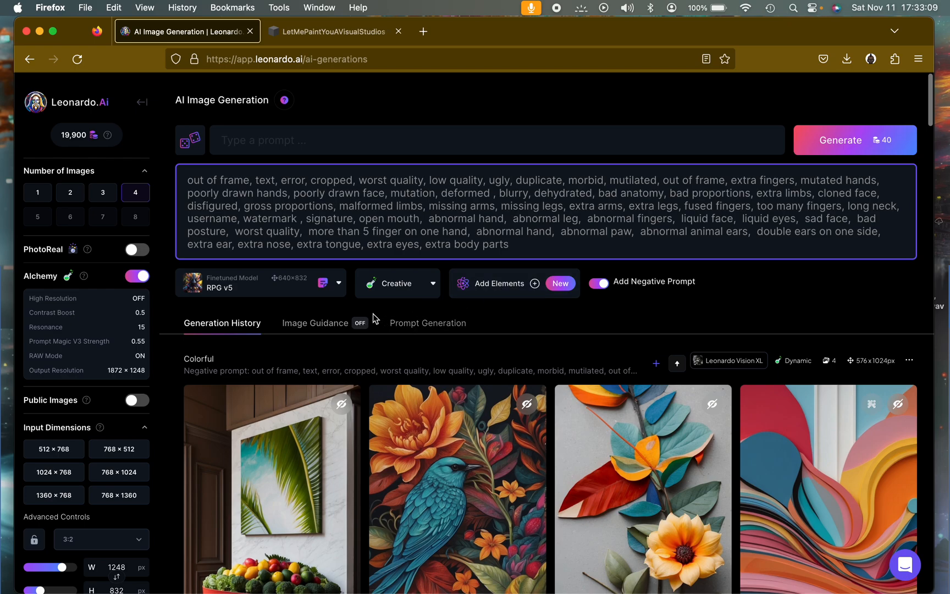
Step: Fill the empty image prompt with a new random prompt
left_click(187, 143)
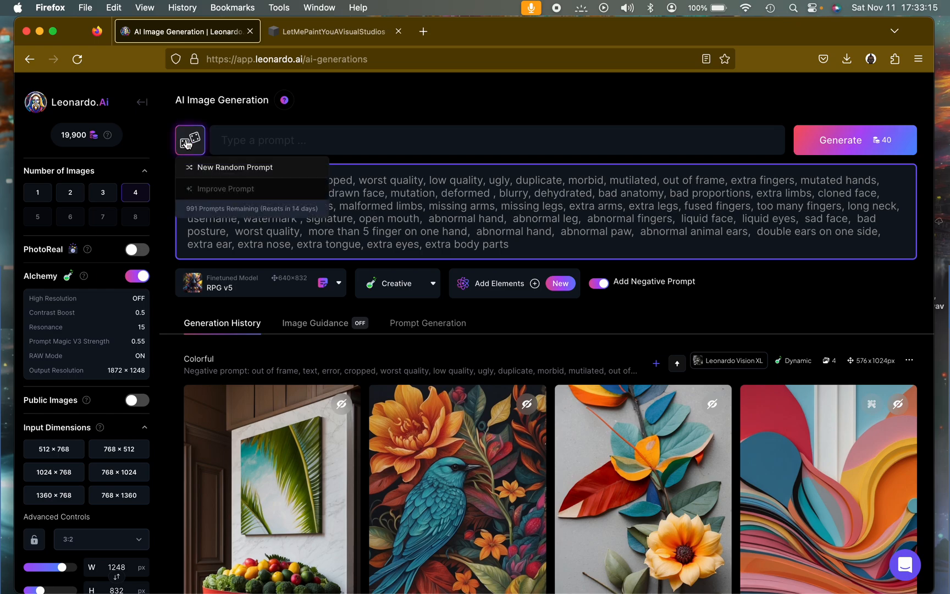
left_click(223, 169)
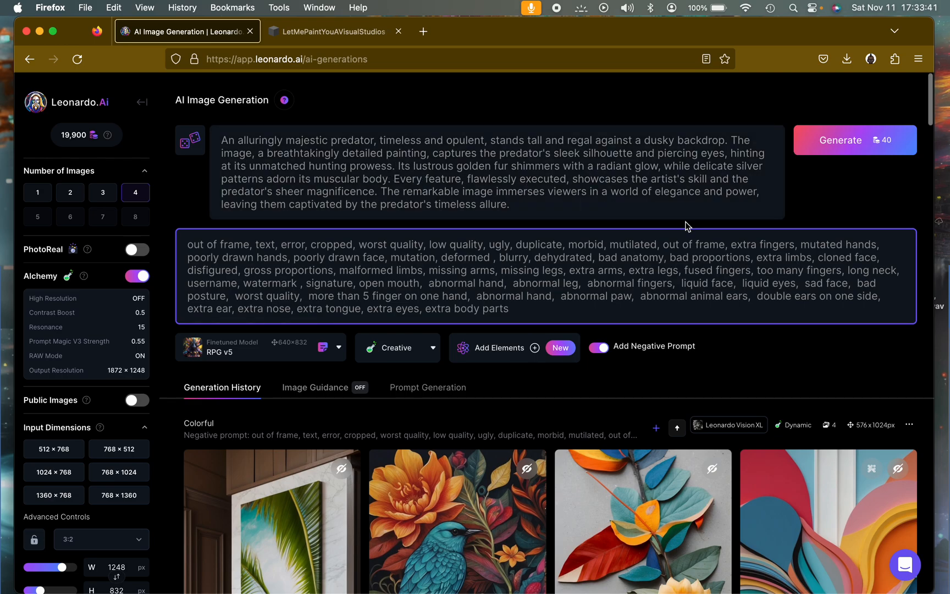
Step: Browse the compatible Elements and add Biopunk to the image generation
left_click(529, 352)
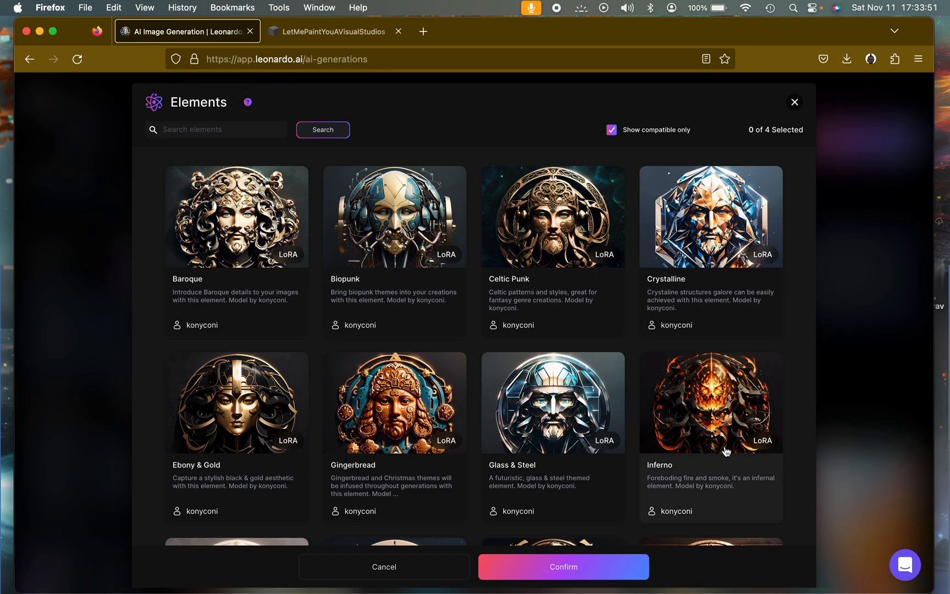
scroll(727, 434, "down", 3)
scroll(728, 464, "down", 5)
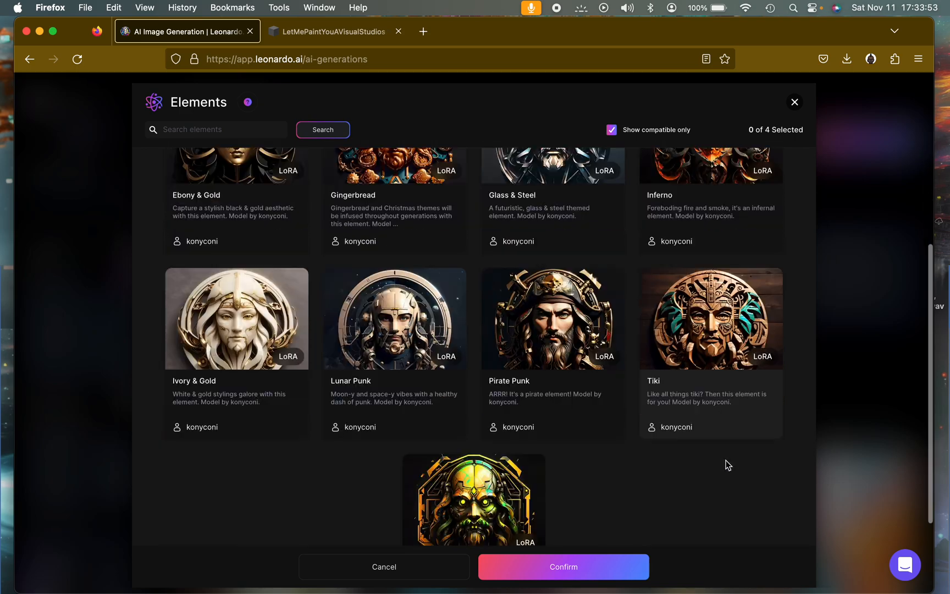
scroll(727, 465, "up", 8)
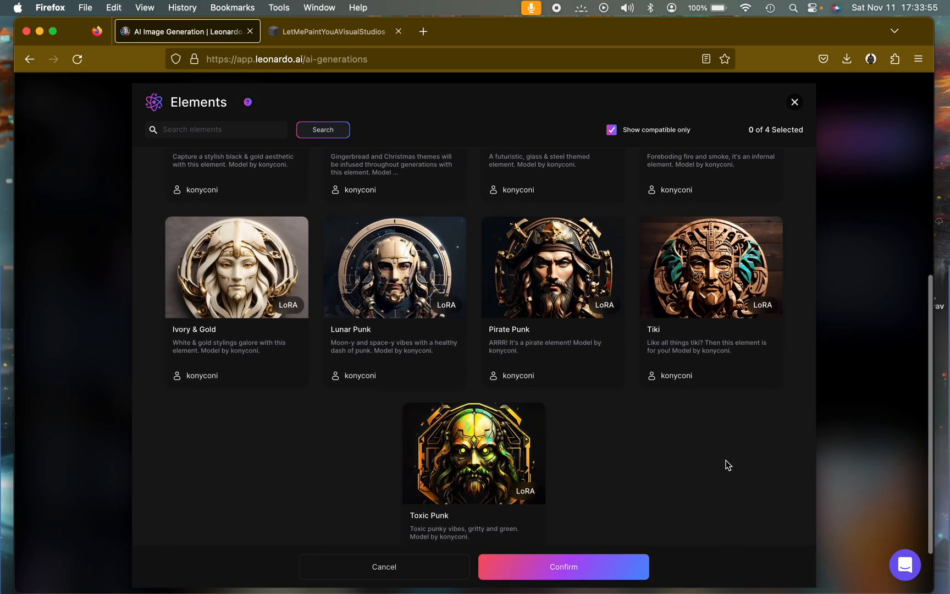
left_click(413, 221)
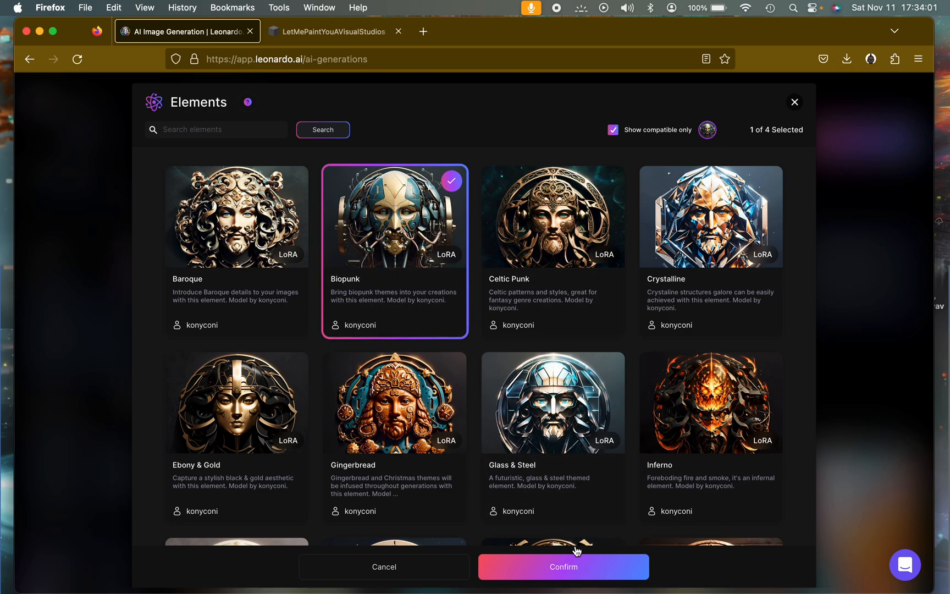
left_click(578, 570)
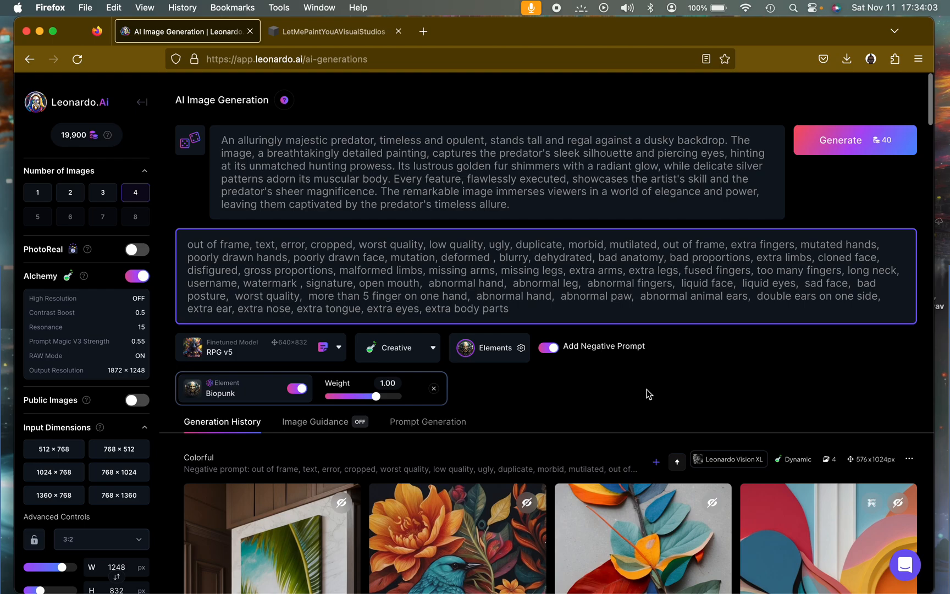
Step: Try the Biopunk element's weight at both extremes, -1.00 and 2.00, and leave it at -1.00
left_click(378, 396)
left_click_drag(377, 397, 313, 403)
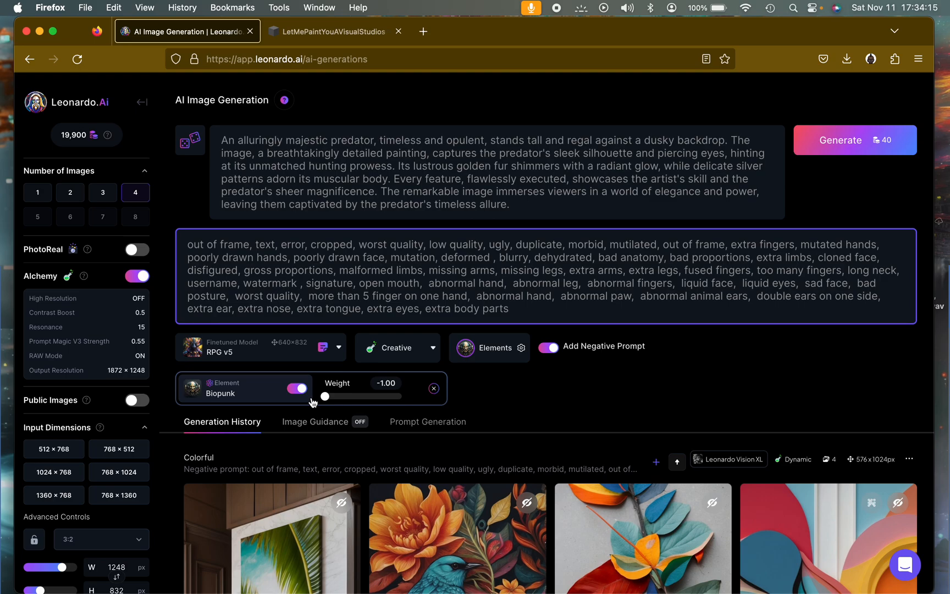
left_click_drag(325, 396, 420, 430)
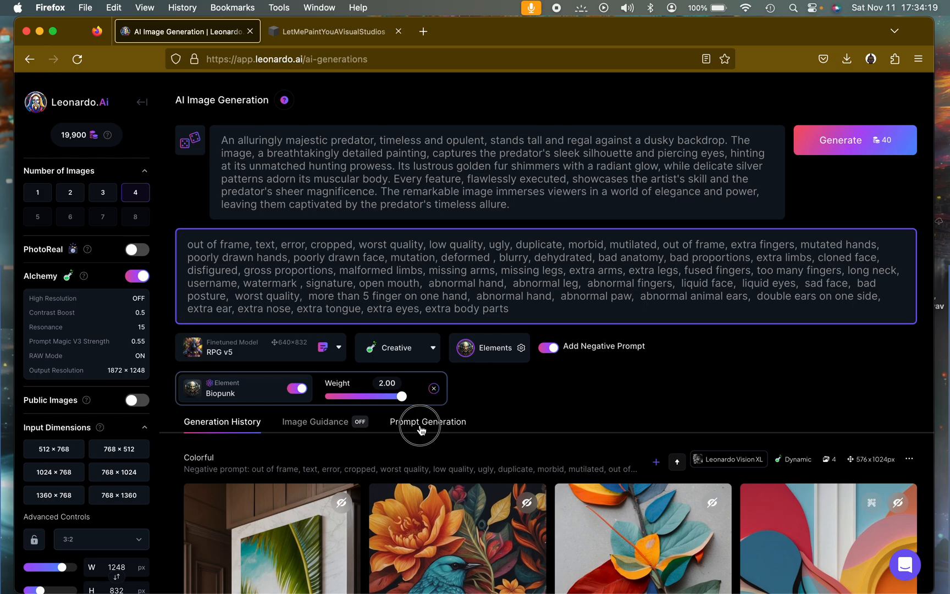
left_click_drag(420, 430, 279, 390)
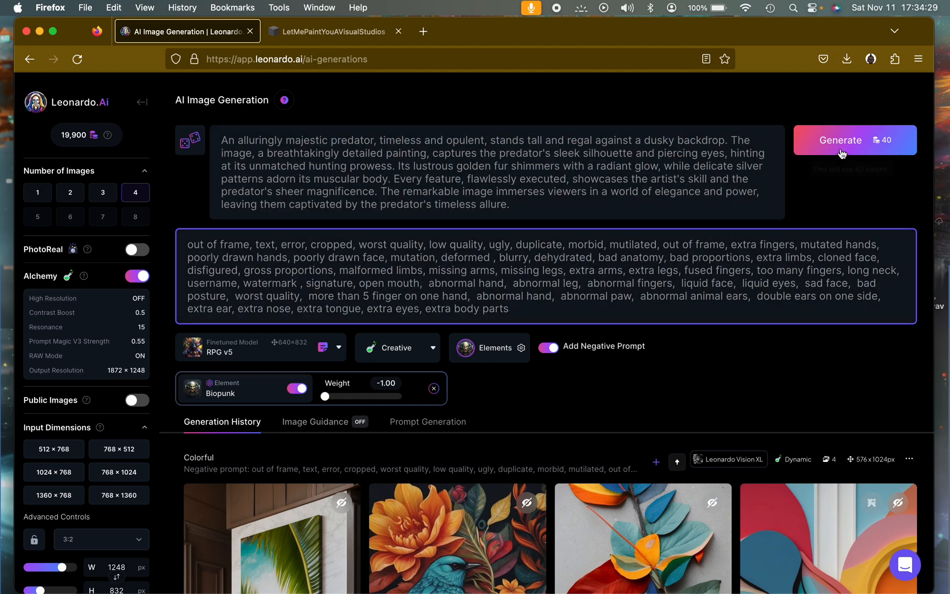
Step: Set the number of images to 2 and generate the predator images in the 3:2 aspect ratio
left_click(73, 198)
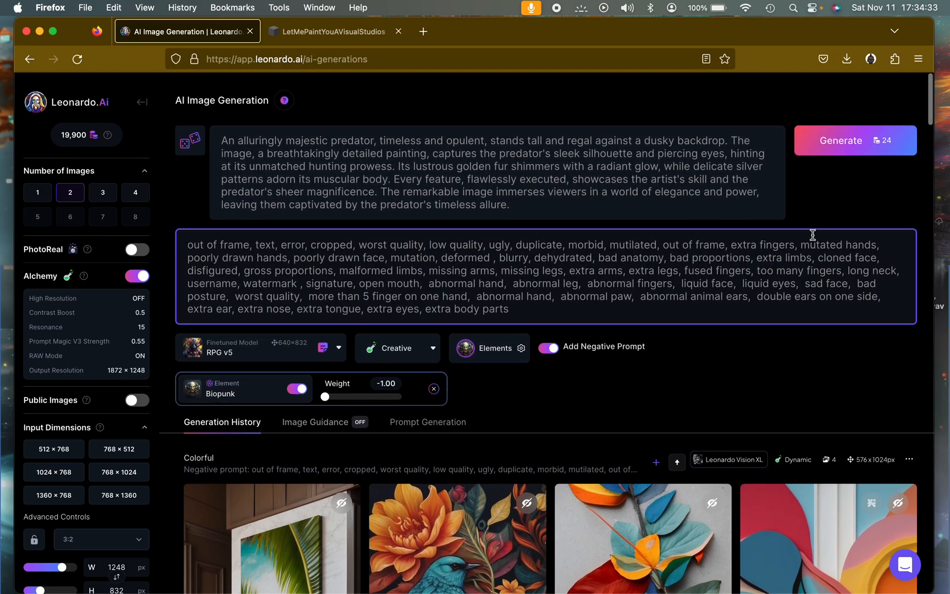
left_click(841, 144)
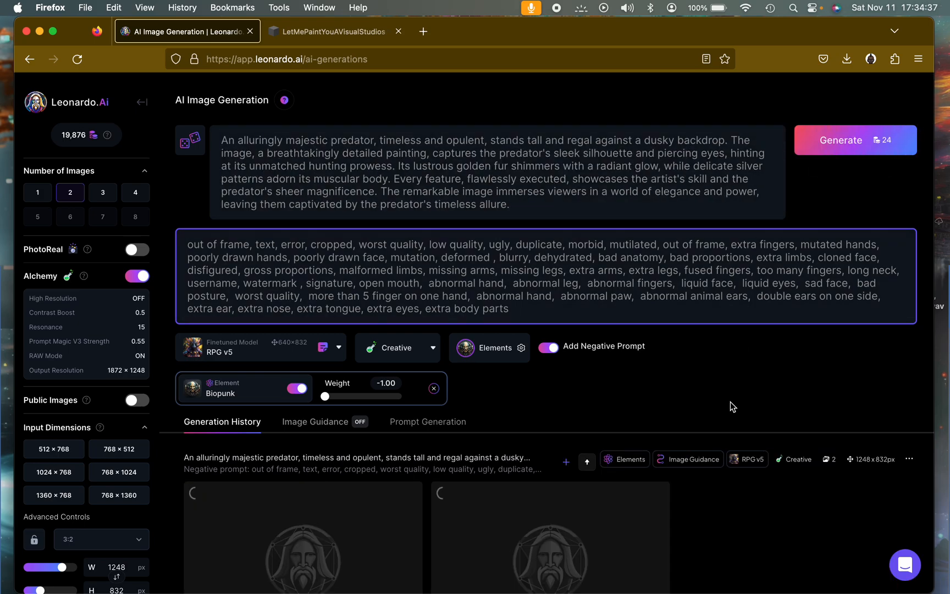
scroll(731, 406, "down", 2)
scroll(730, 407, "down", 1)
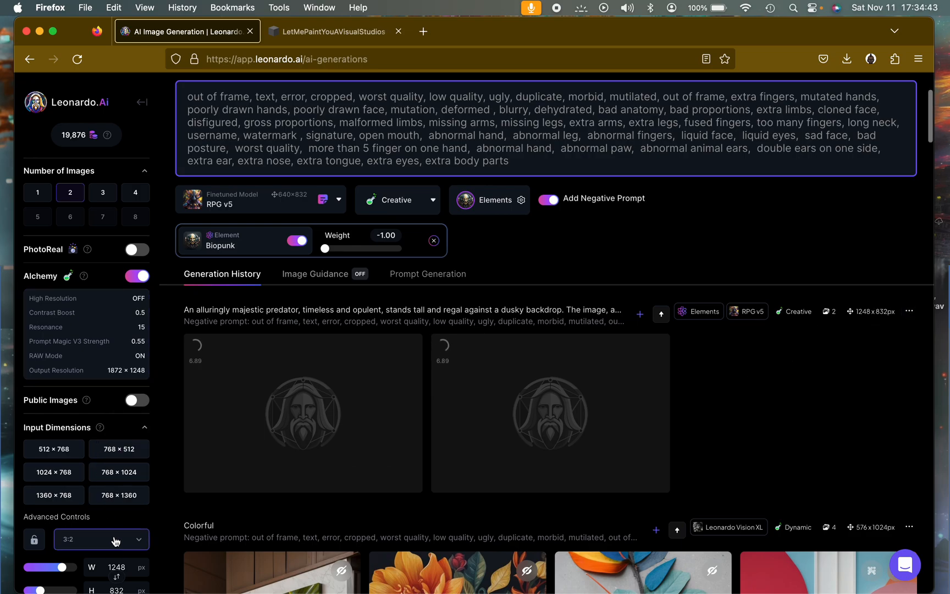
scroll(115, 541, "down", 2)
scroll(116, 541, "up", 1)
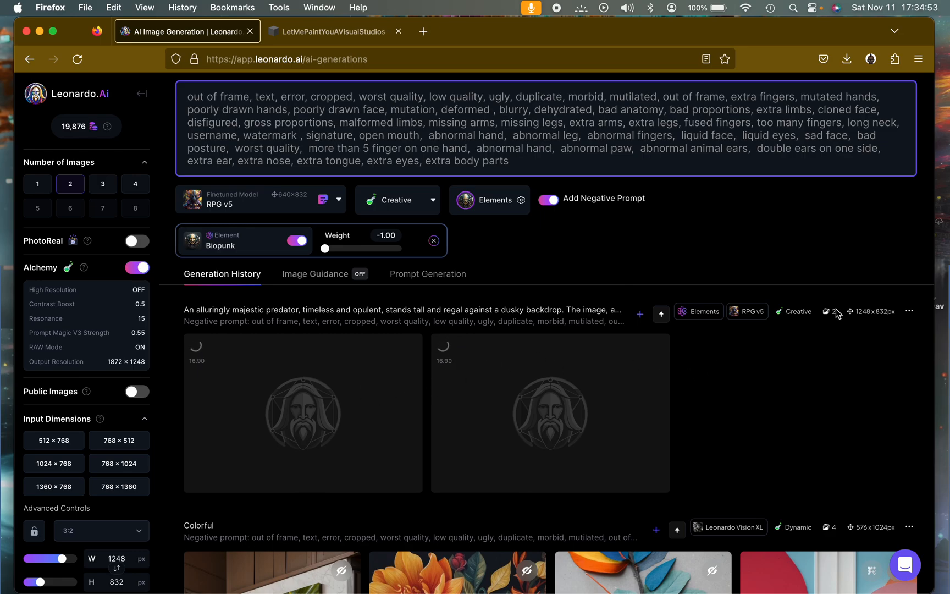
Step: Delete all images of the 3:2 predator generation that is still in progress
left_click(909, 311)
left_click(791, 482)
left_click(523, 424)
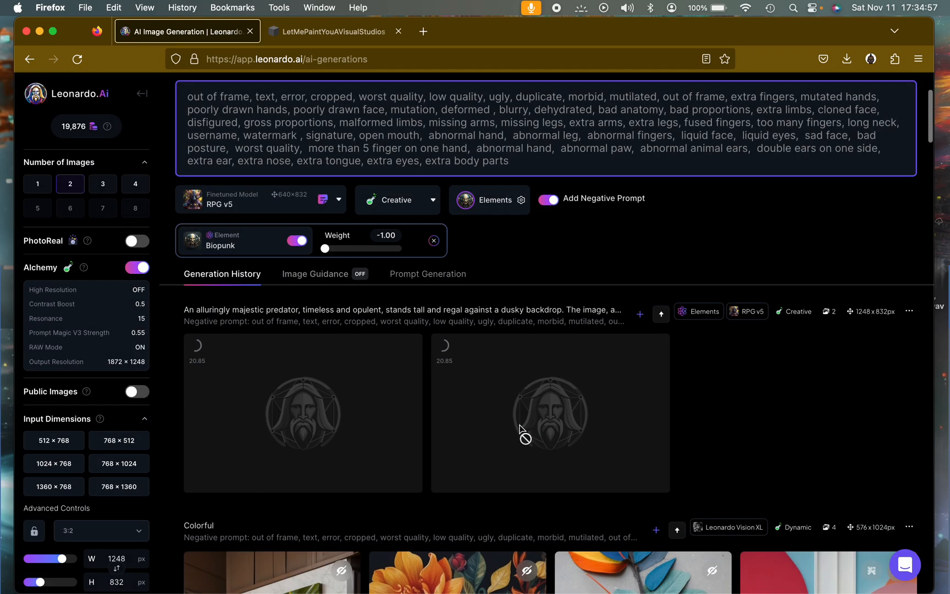
Step: Change the aspect ratio to 2:3 and generate the two predator images with Biopunk weight -1.00
left_click(110, 531)
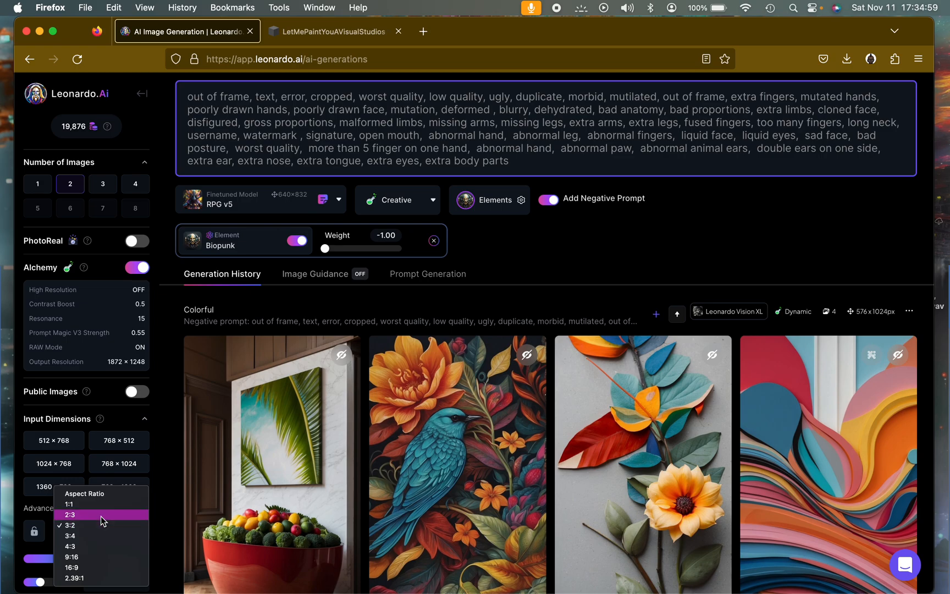
left_click(101, 514)
scroll(653, 262, "up", 3)
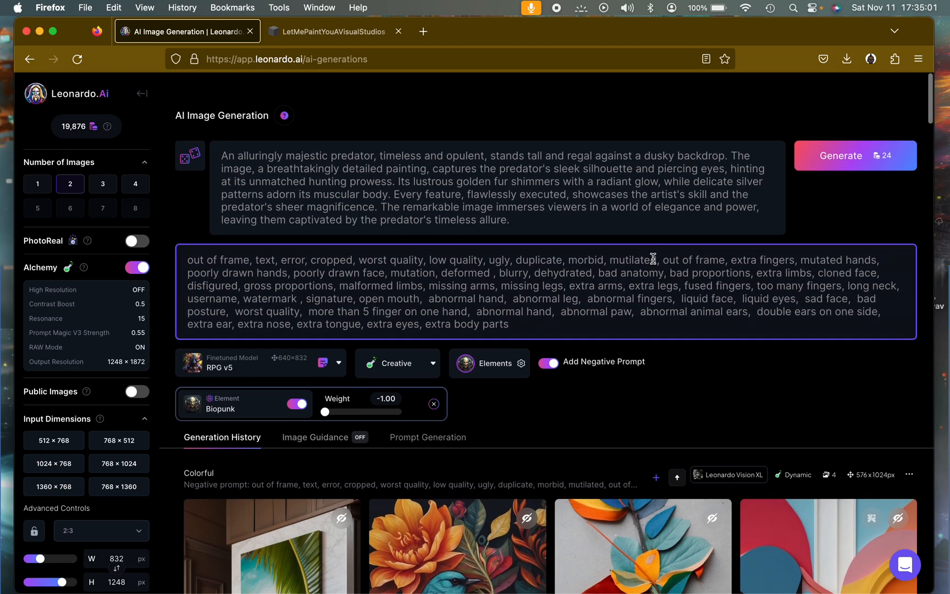
scroll(653, 258, "down", 1)
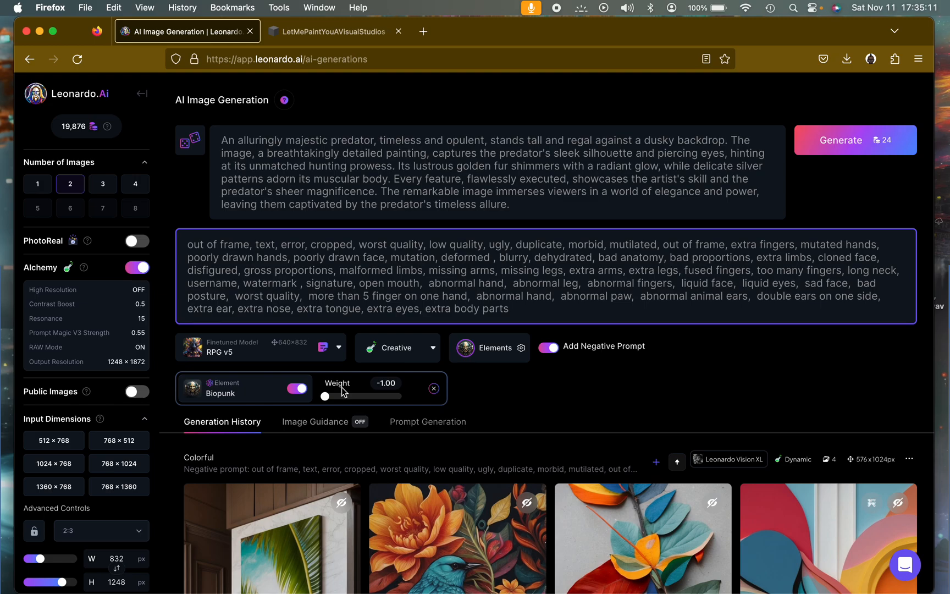
scroll(342, 391, "down", 2)
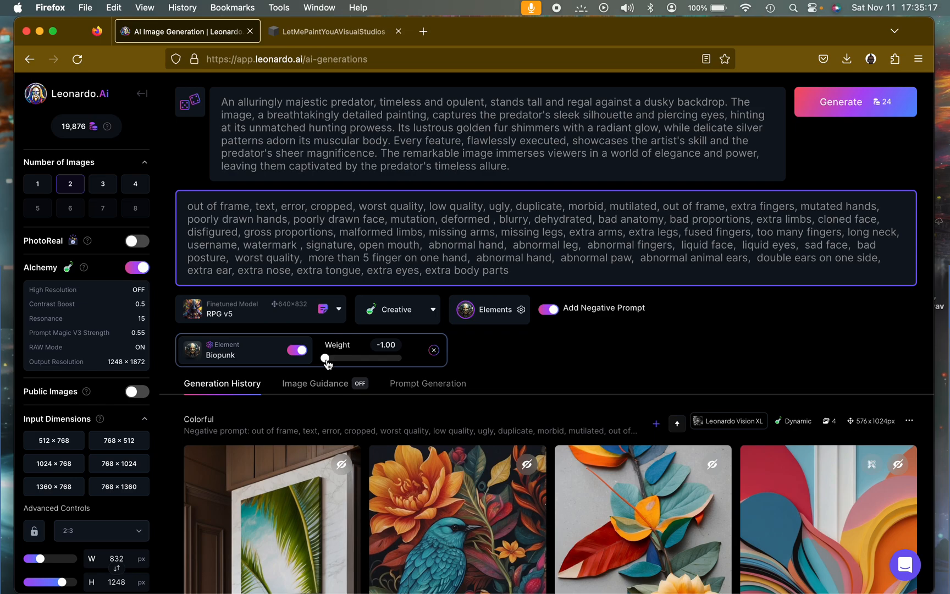
left_click(846, 108)
scroll(764, 298, "down", 2)
scroll(764, 299, "down", 2)
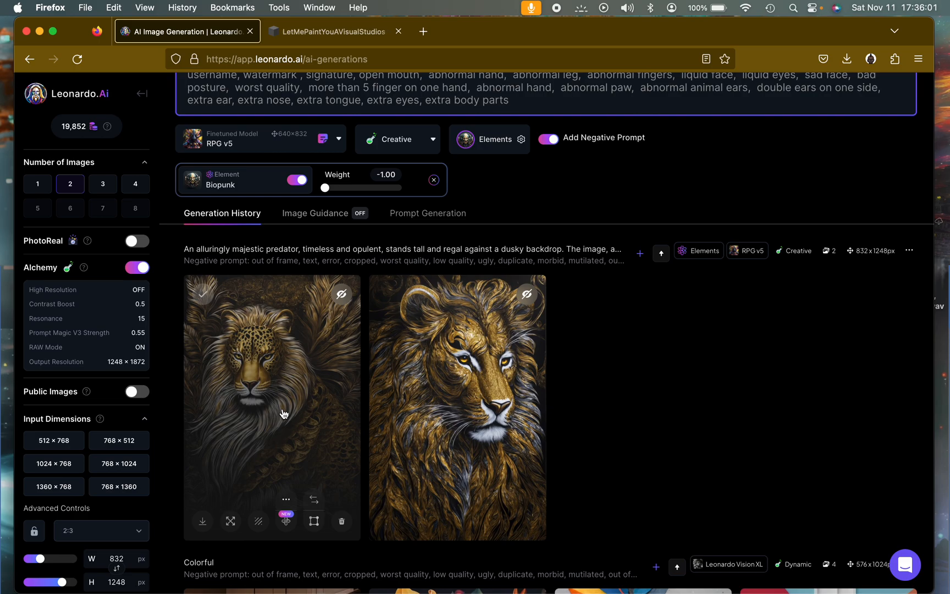
Step: Open the generated leopard-faced lion image at full size, examine its details from top to bottom, and close it
left_click(283, 413)
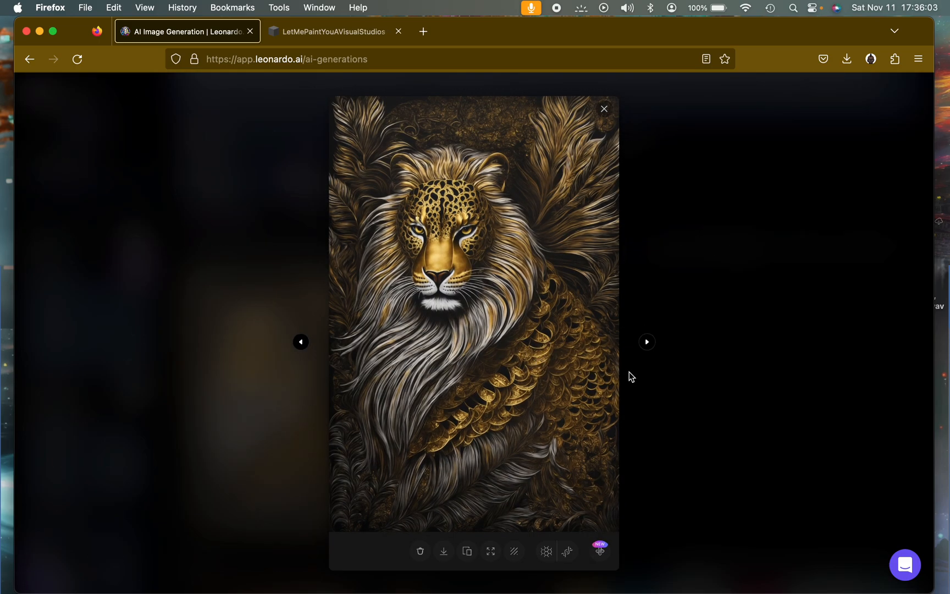
left_click(487, 265)
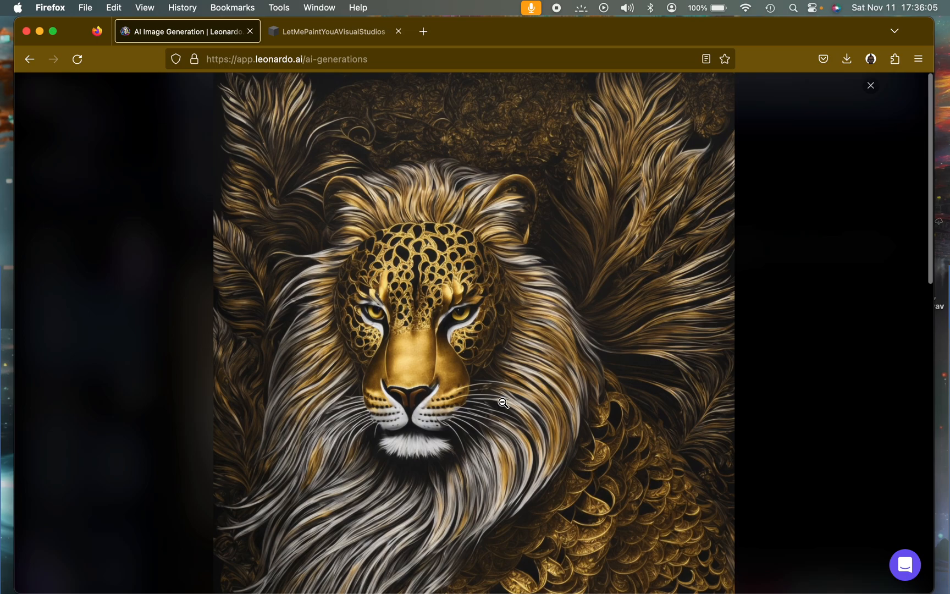
scroll(504, 403, "down", 10)
scroll(503, 403, "down", 5)
scroll(503, 403, "up", 10)
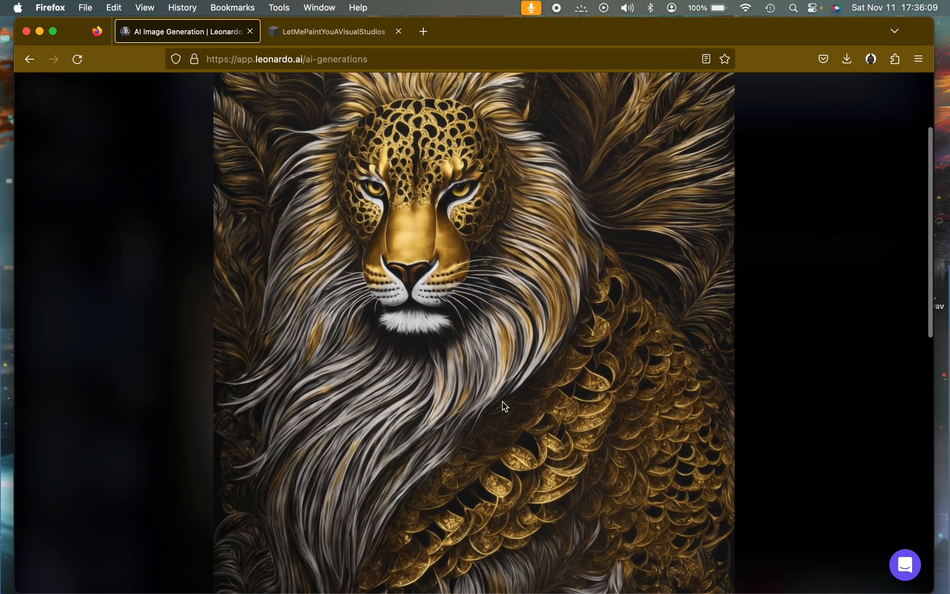
scroll(504, 406, "up", 5)
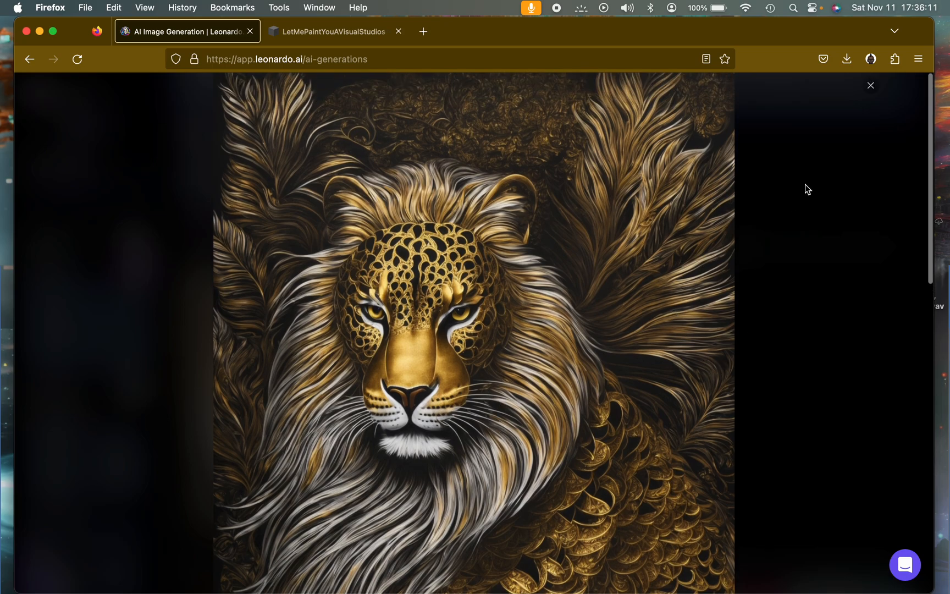
left_click(871, 87)
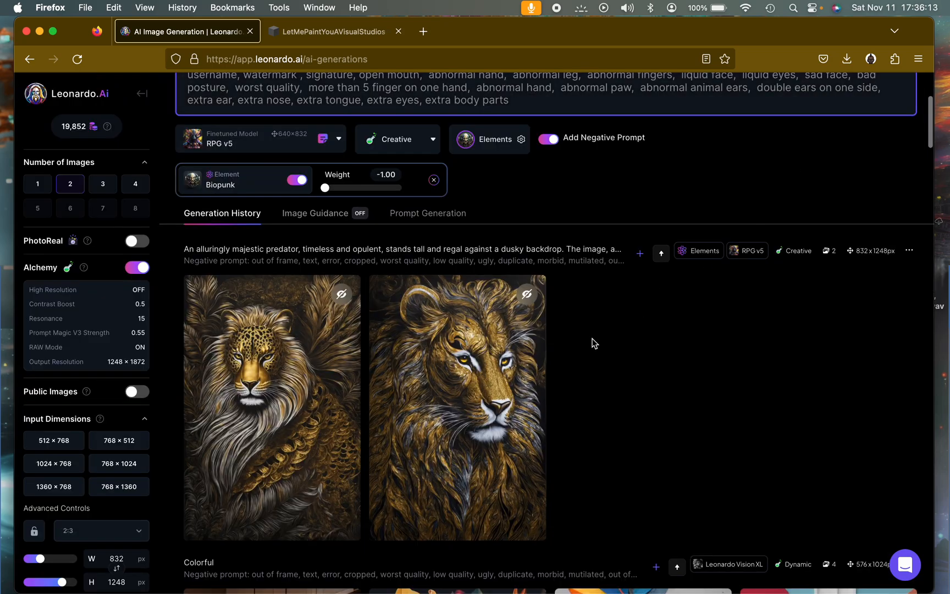
Step: Enlarge the second generated image, the golden lion portrait, inspect its details, and close it
left_click(492, 396)
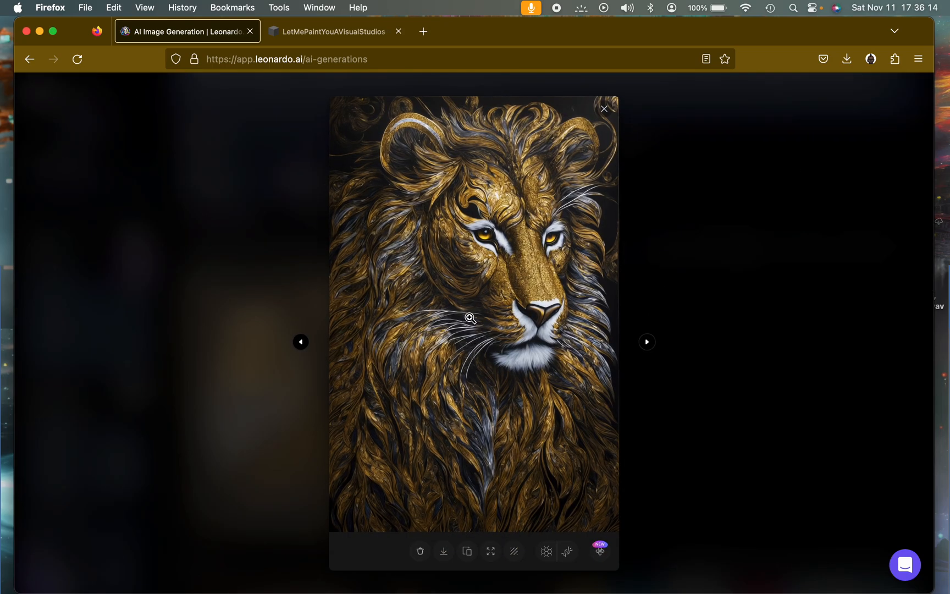
left_click(497, 380)
scroll(497, 378, "down", 5)
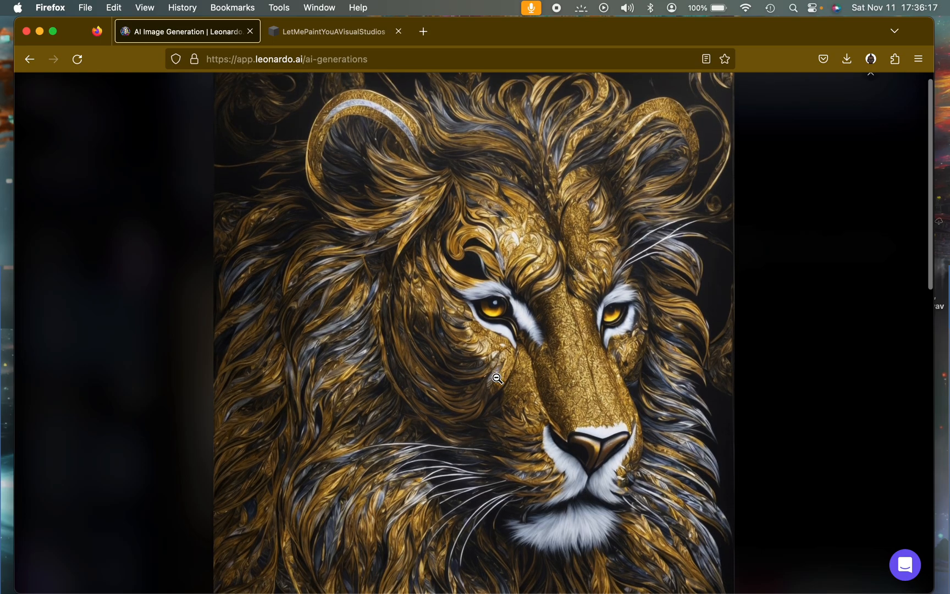
scroll(495, 376, "down", 8)
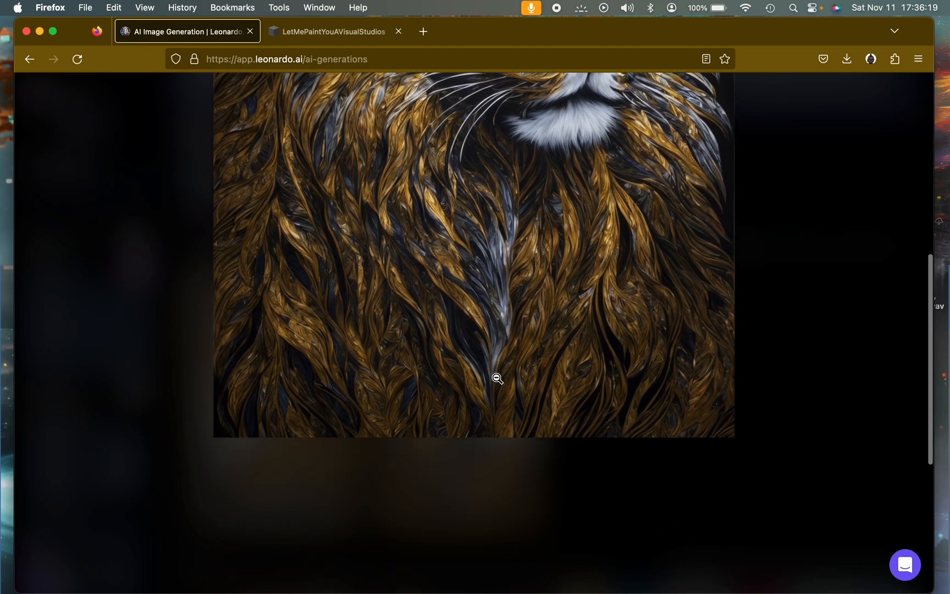
scroll(495, 375, "up", 14)
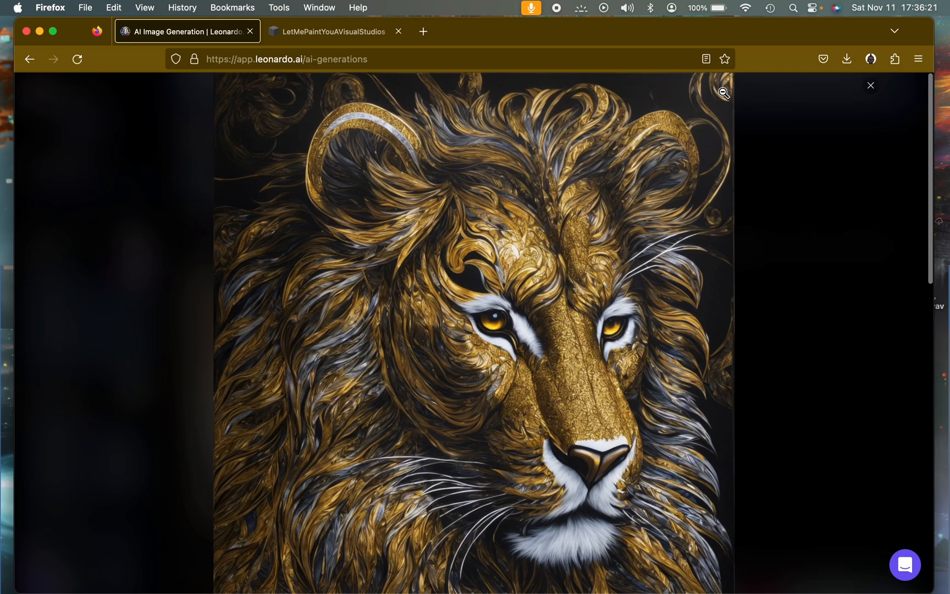
left_click(872, 87)
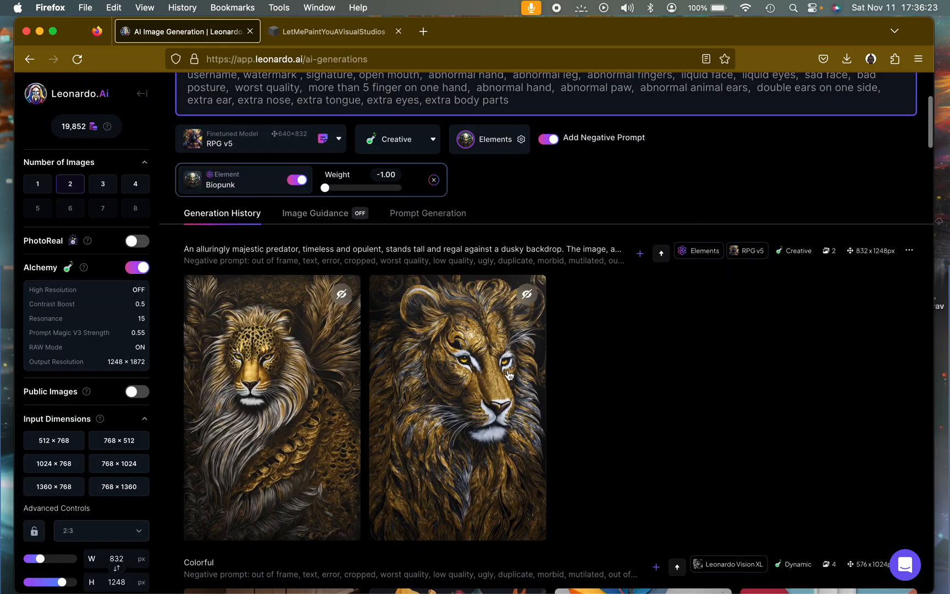
Step: Set the Biopunk element's weight to 0.00
left_click_drag(325, 188, 351, 190)
scroll(584, 187, "up", 3)
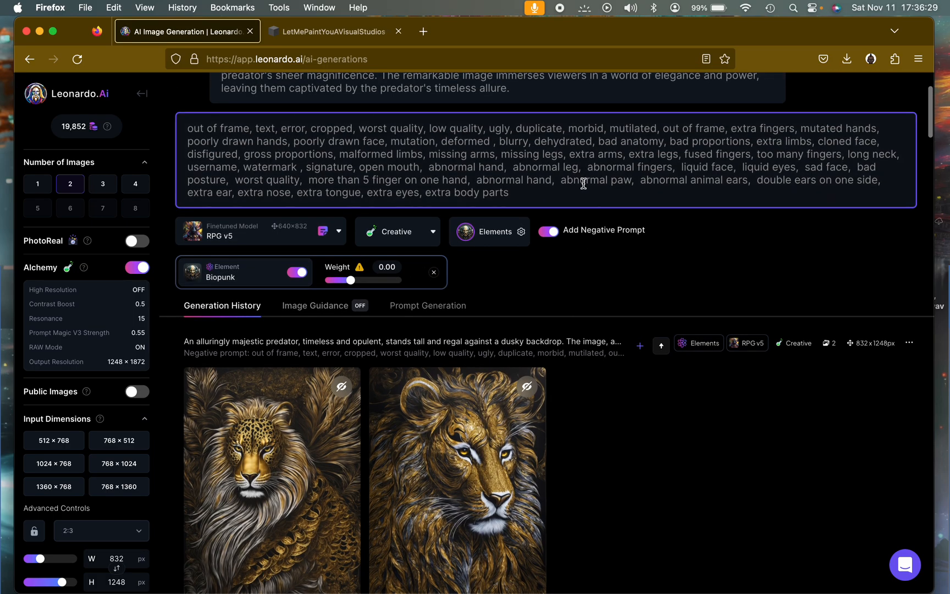
Step: Make both images of the latest predator generation public and return to the prompt area
left_click(911, 348)
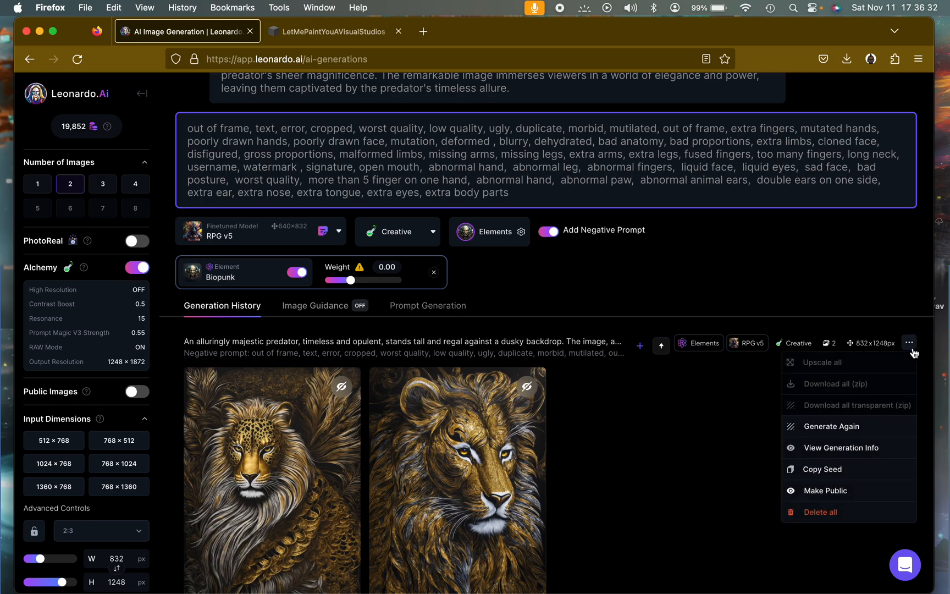
left_click(842, 490)
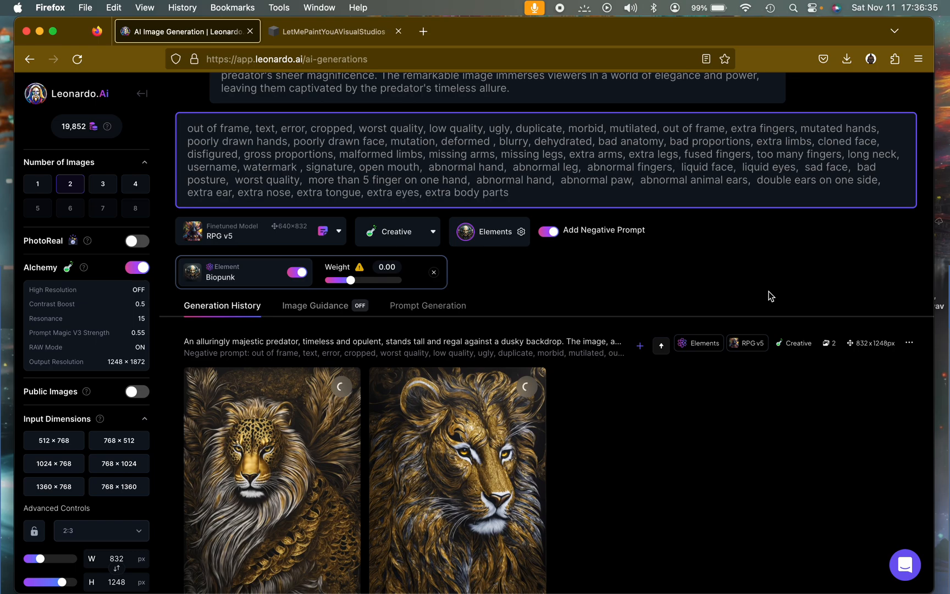
scroll(768, 296, "up", 4)
scroll(769, 292, "down", 5)
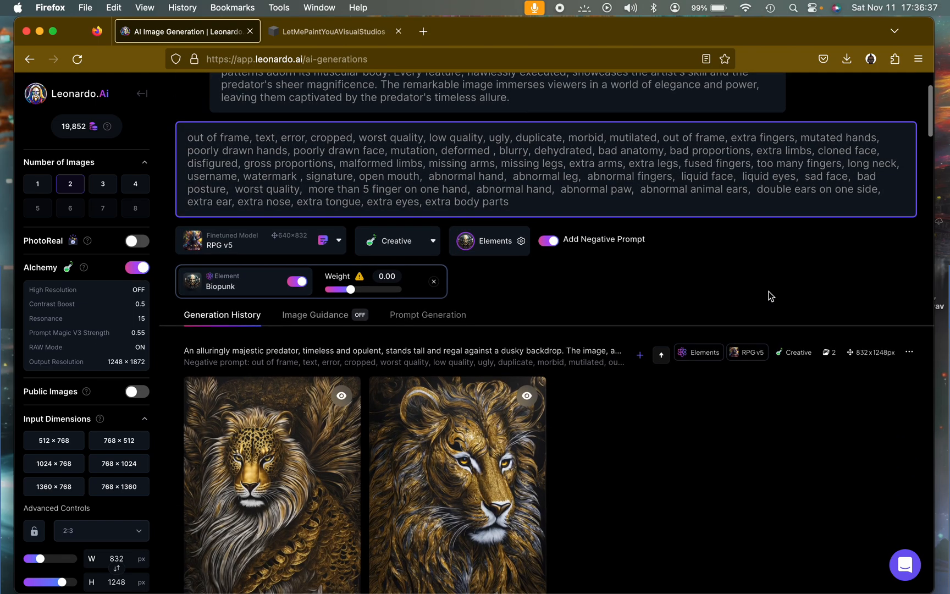
scroll(770, 296, "up", 5)
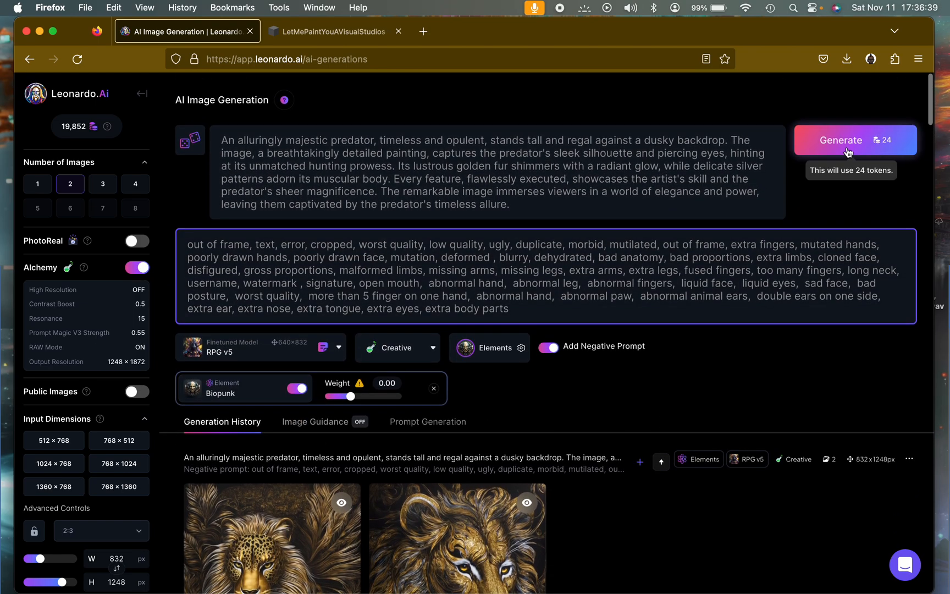
Step: Generate two images from the majestic predator prompt with the Biopunk element at weight 0.00
left_click(848, 152)
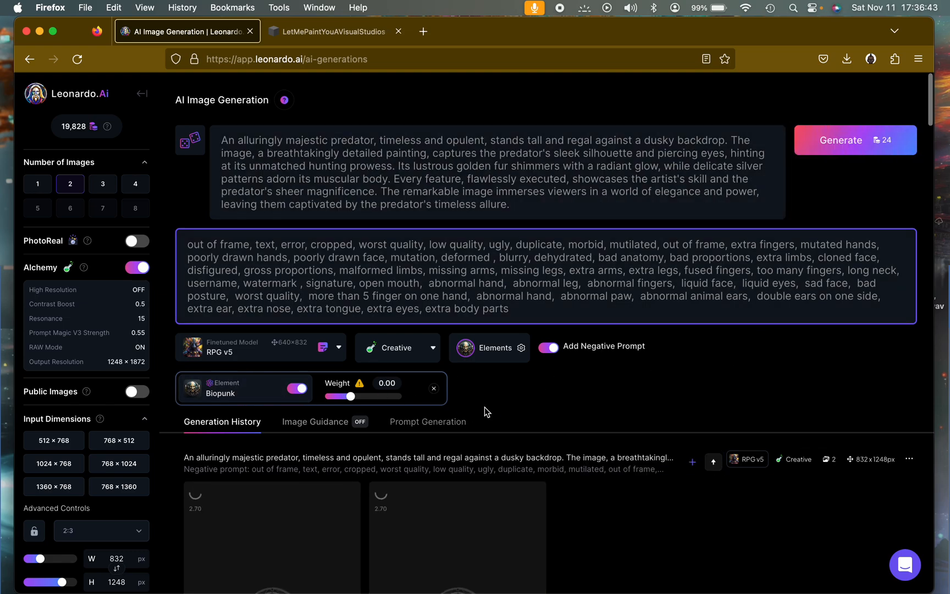
Step: Enlarge the previously generated leopard-faced lion image from the generation history, view it, and close it
scroll(528, 413, "down", 5)
scroll(527, 413, "down", 10)
left_click(285, 446)
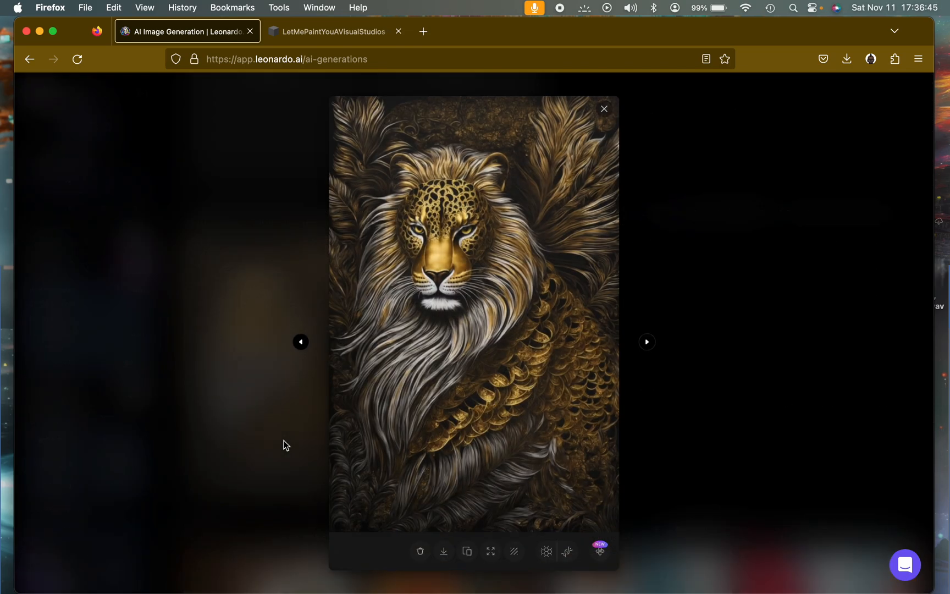
left_click(454, 260)
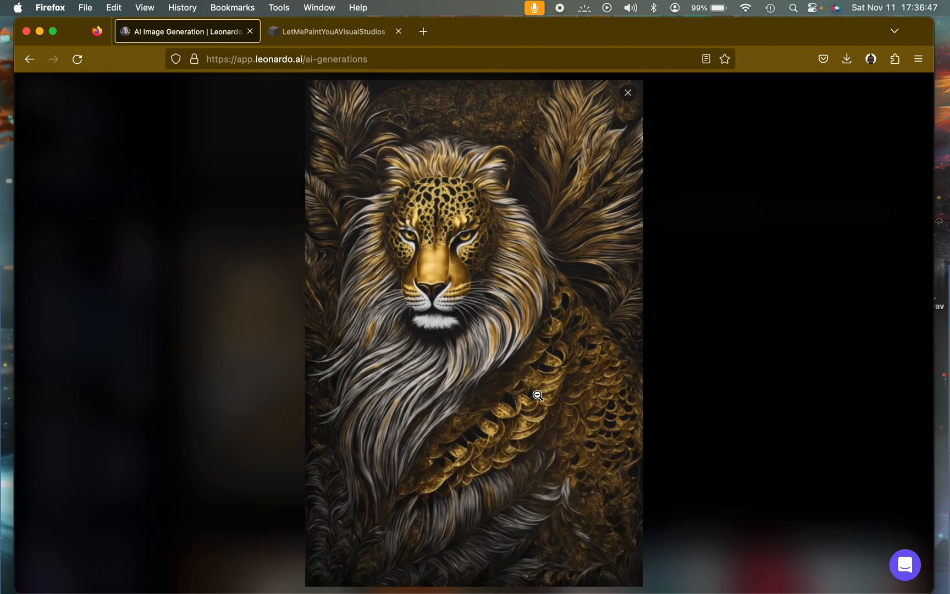
left_click(629, 96)
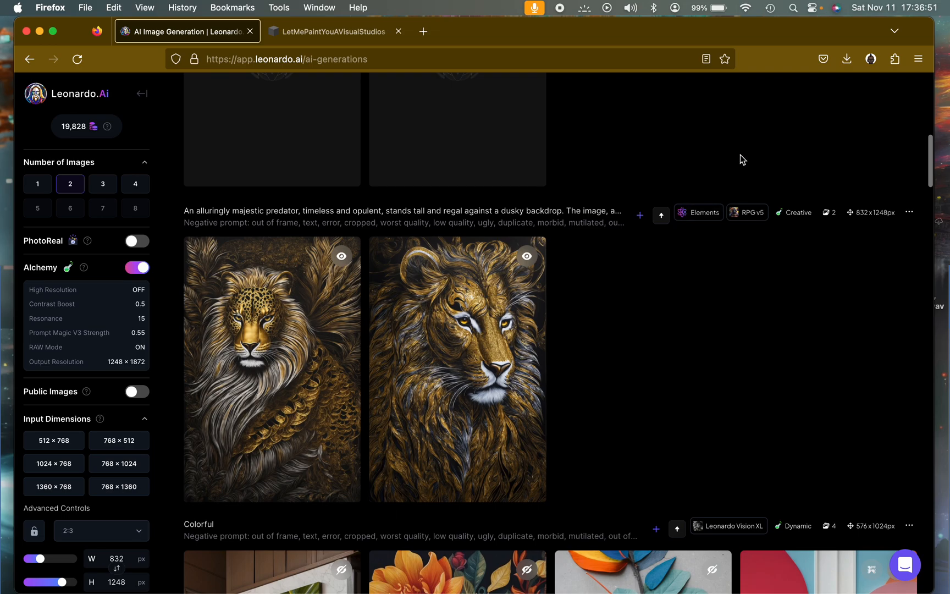
Step: Check the pending generation's progress and review the previous pair of predator images while waiting for the new ones
scroll(740, 158, "up", 2)
scroll(740, 158, "up", 3)
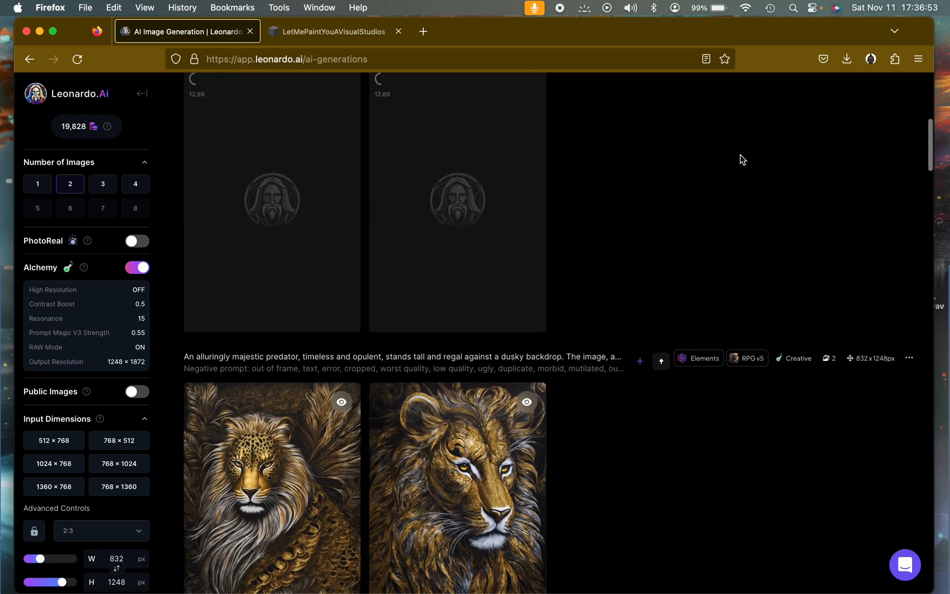
scroll(740, 158, "up", 4)
scroll(740, 158, "up", 1)
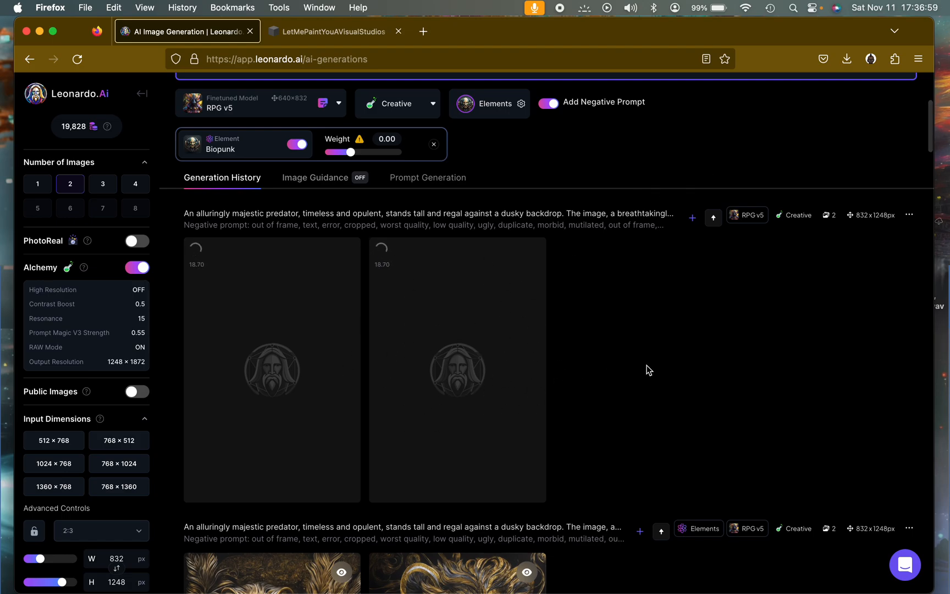
scroll(624, 366, "down", 3)
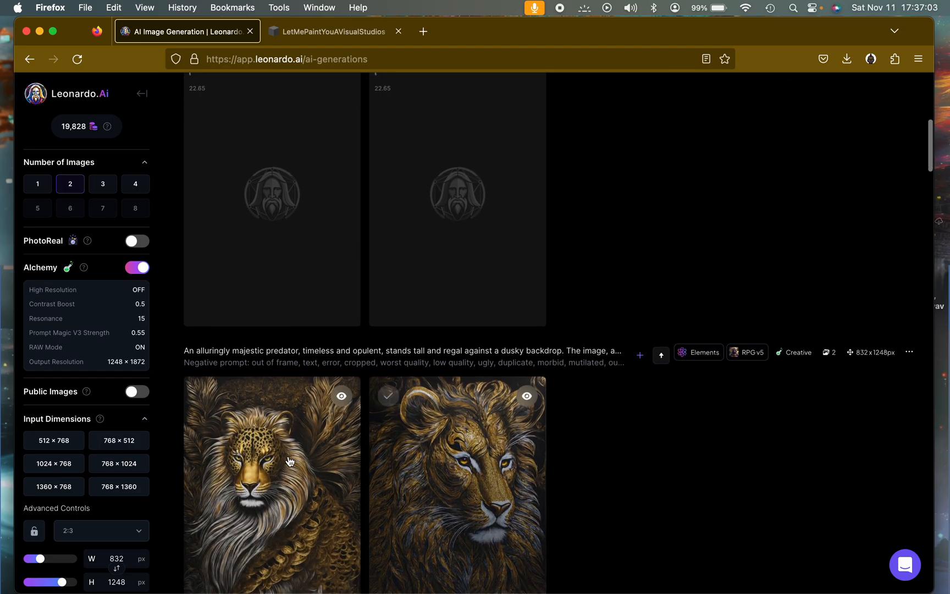
scroll(356, 489, "down", 2)
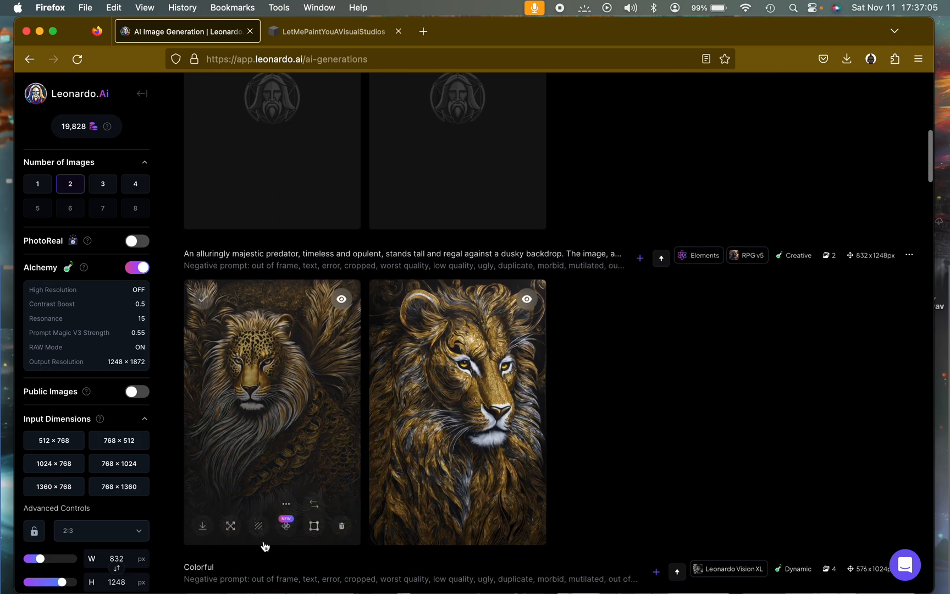
scroll(467, 452, "up", 6)
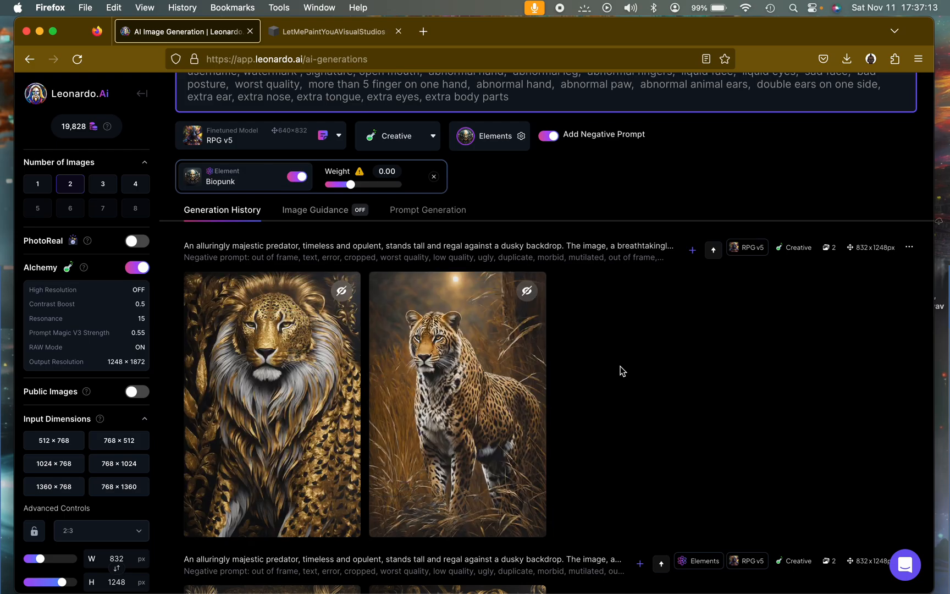
Step: Open the first new image, the gold and silver lion, at full size, examine its details, and close it
left_click(320, 399)
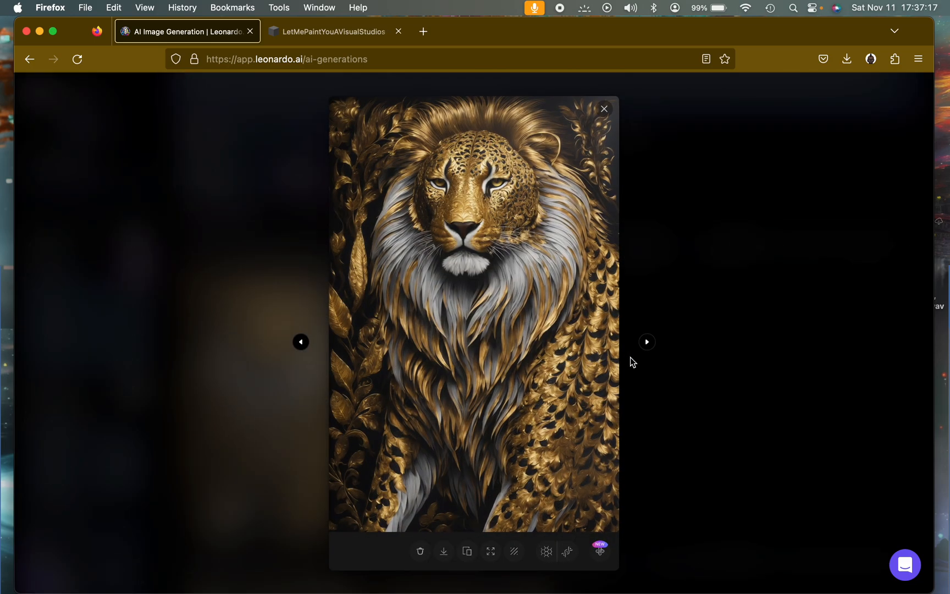
left_click(571, 329)
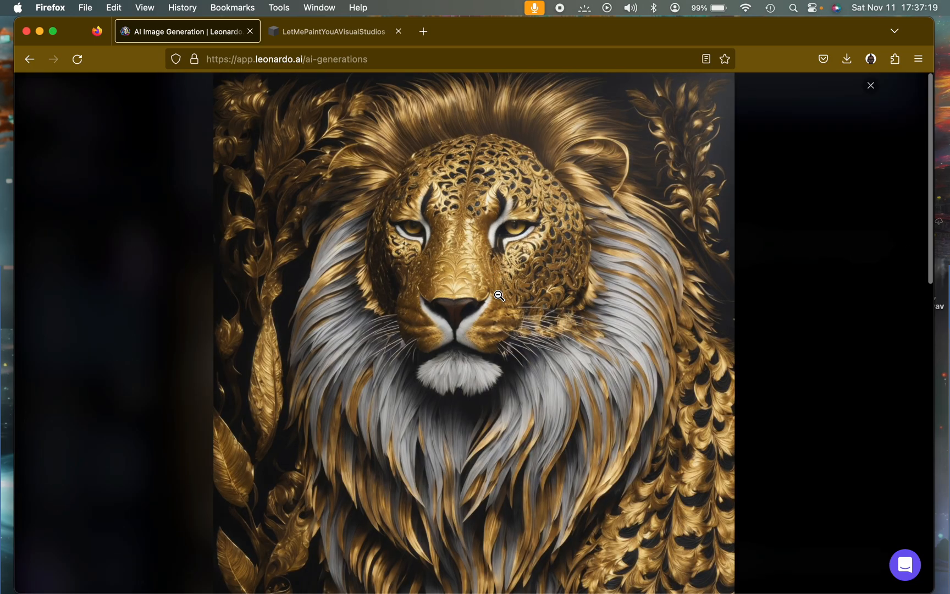
scroll(499, 296, "down", 3)
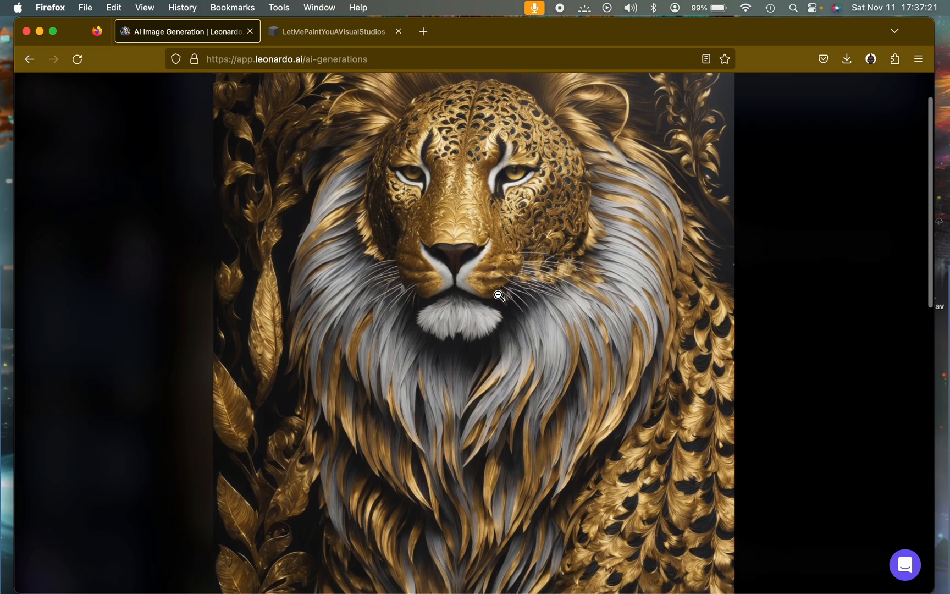
scroll(498, 296, "down", 5)
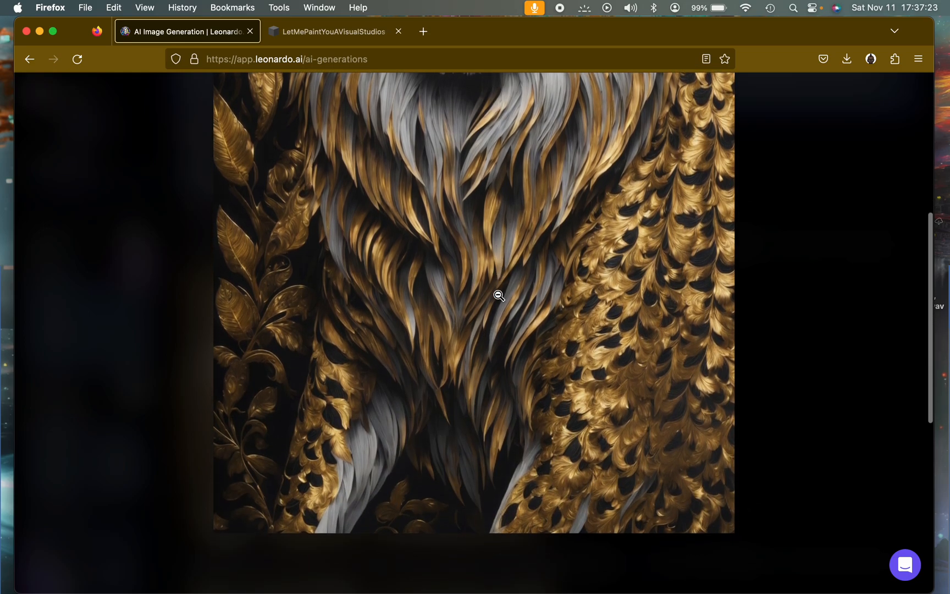
scroll(499, 295, "up", 10)
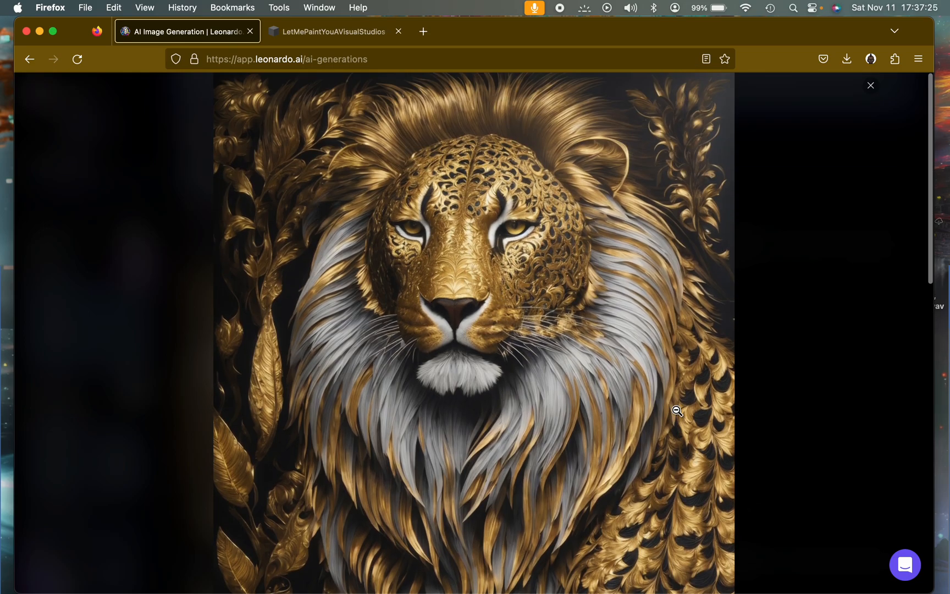
left_click(871, 88)
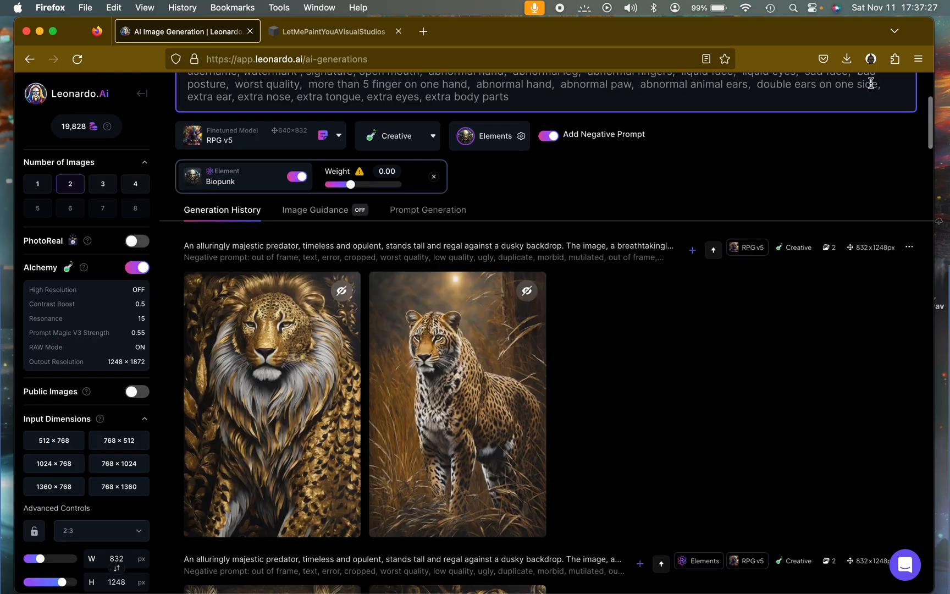
Step: Open the second new image, the leopard standing in tall grass, at full size, inspect it from head to paws, and close it
left_click(499, 393)
left_click(455, 306)
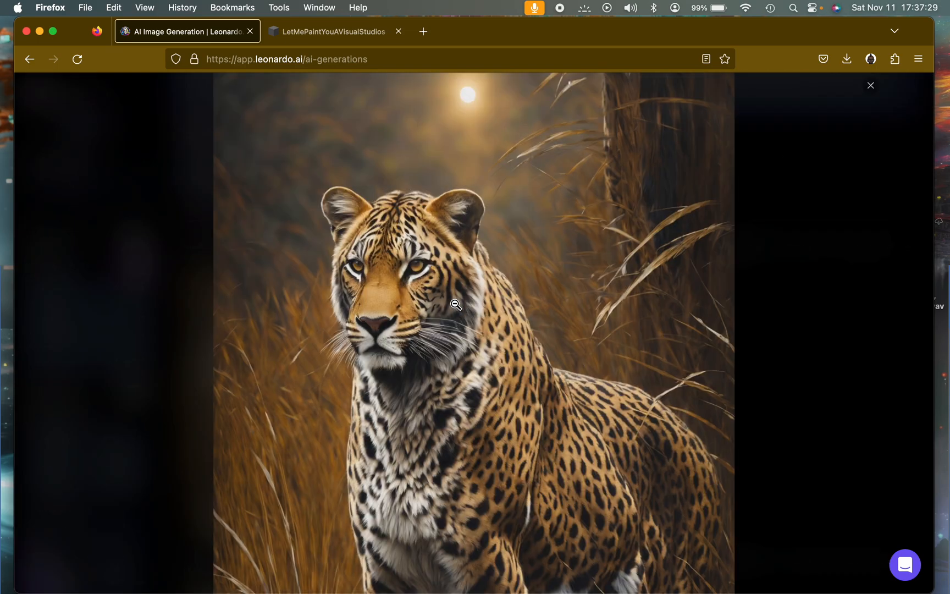
scroll(456, 304, "down", 3)
scroll(456, 305, "down", 1)
scroll(456, 305, "up", 2)
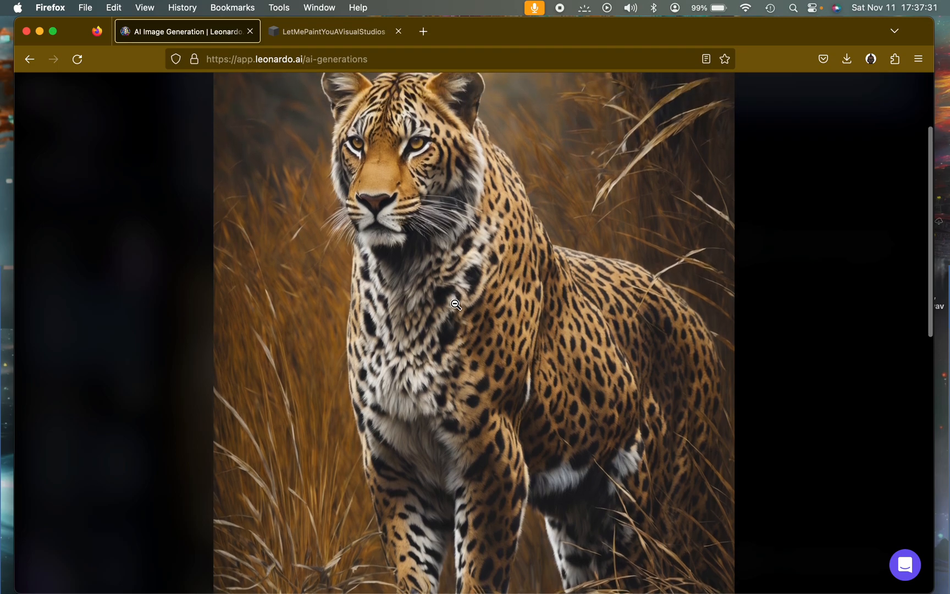
scroll(456, 304, "down", 1)
scroll(455, 305, "down", 4)
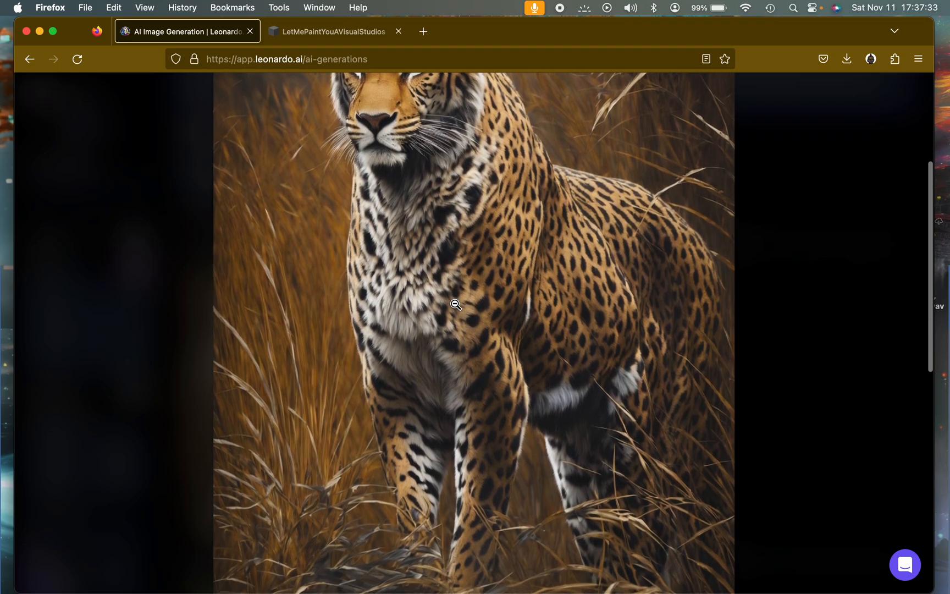
scroll(456, 305, "down", 5)
scroll(455, 305, "up", 10)
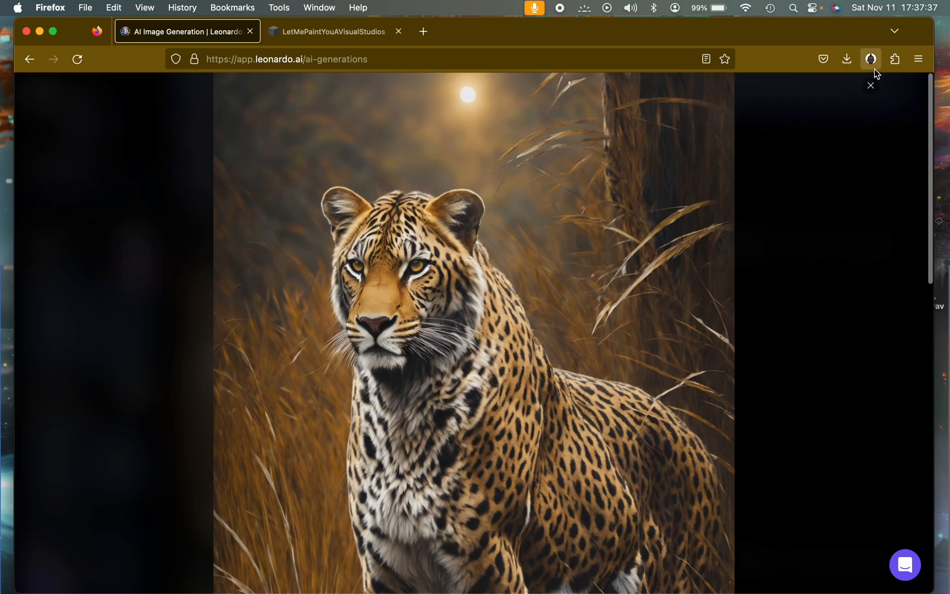
left_click(871, 86)
Step: Set the Biopunk element's weight to 2.00 and generate two images from the same predator prompt
scroll(497, 205, "up", 4)
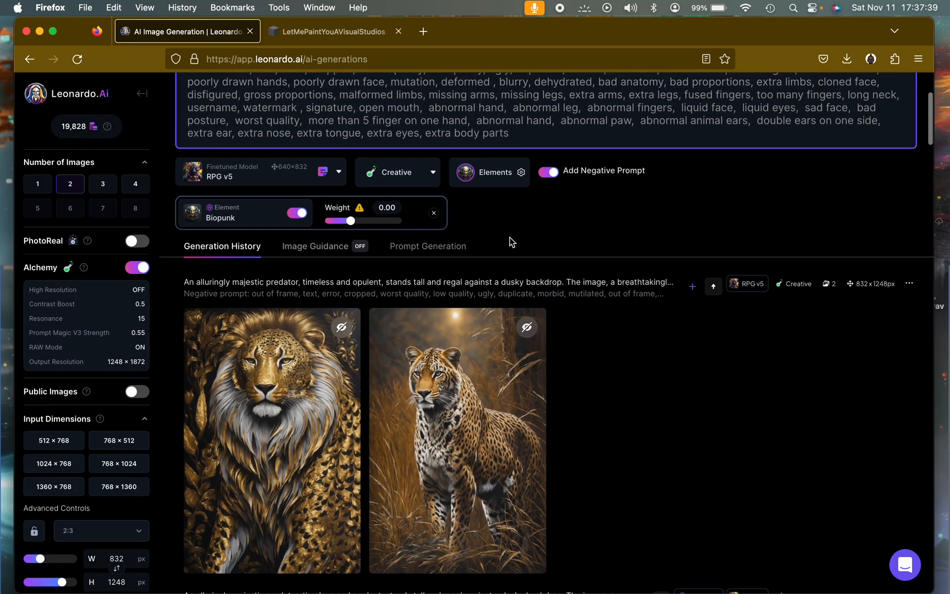
left_click(352, 298)
left_click_drag(355, 300, 419, 297)
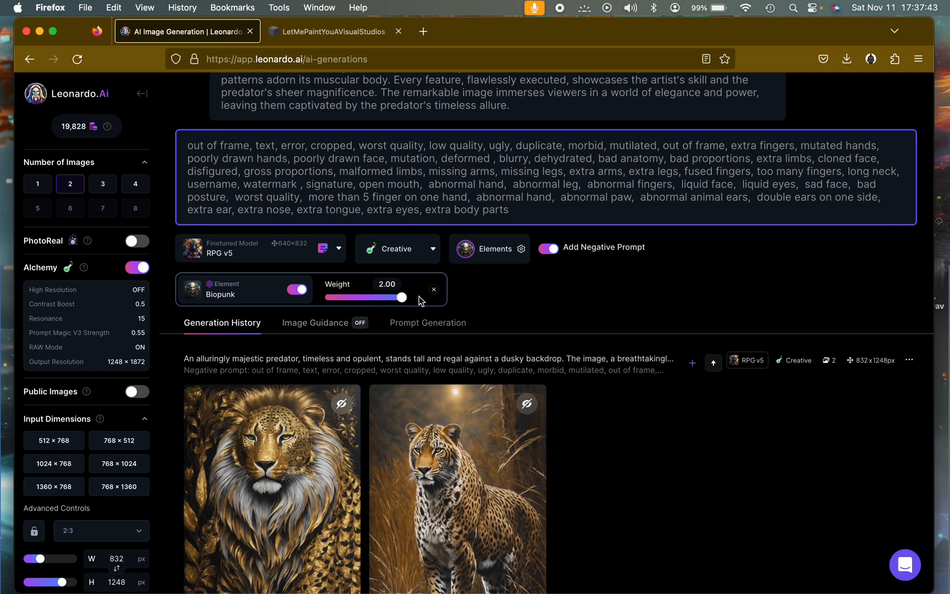
scroll(708, 242, "up", 3)
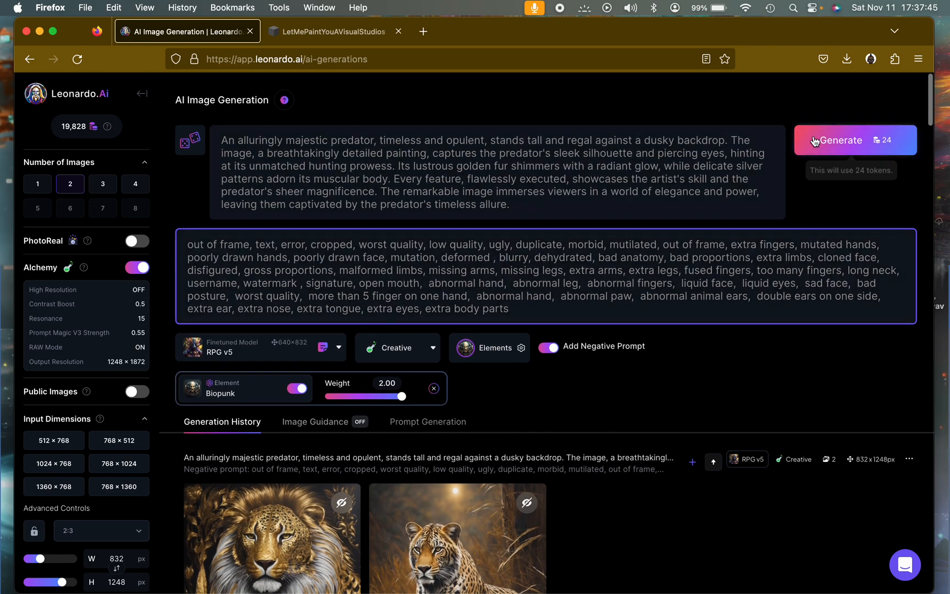
left_click(838, 132)
scroll(817, 355, "down", 3)
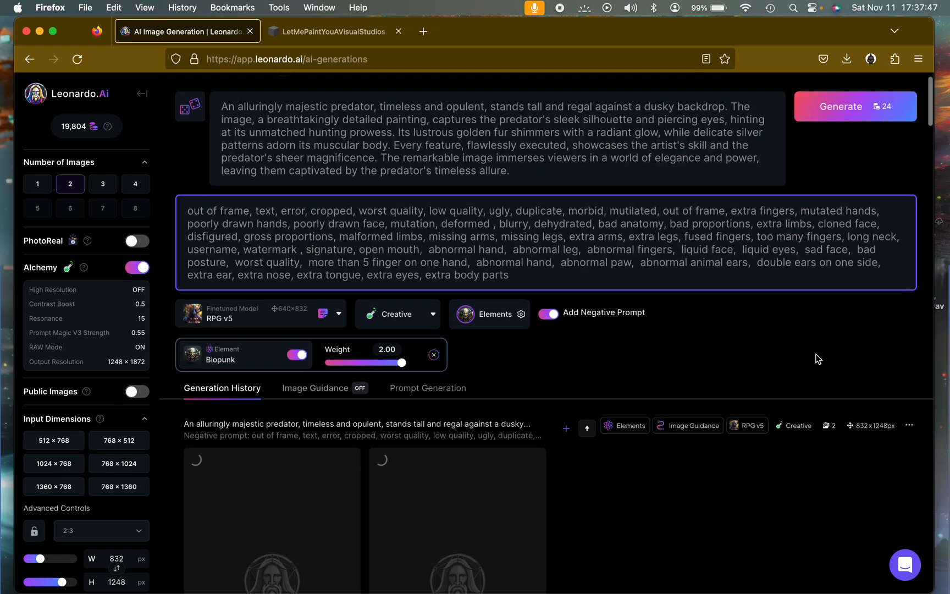
Step: Make both images of the previous generation, the gold and silver lion and the standing leopard, public
scroll(544, 426, "down", 3)
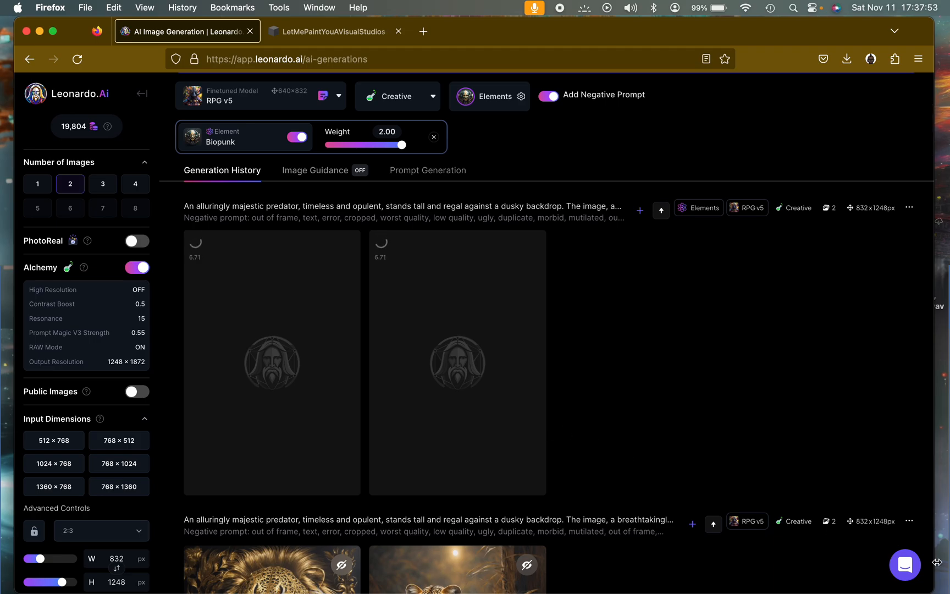
scroll(856, 453, "down", 3)
left_click(908, 404)
left_click(828, 554)
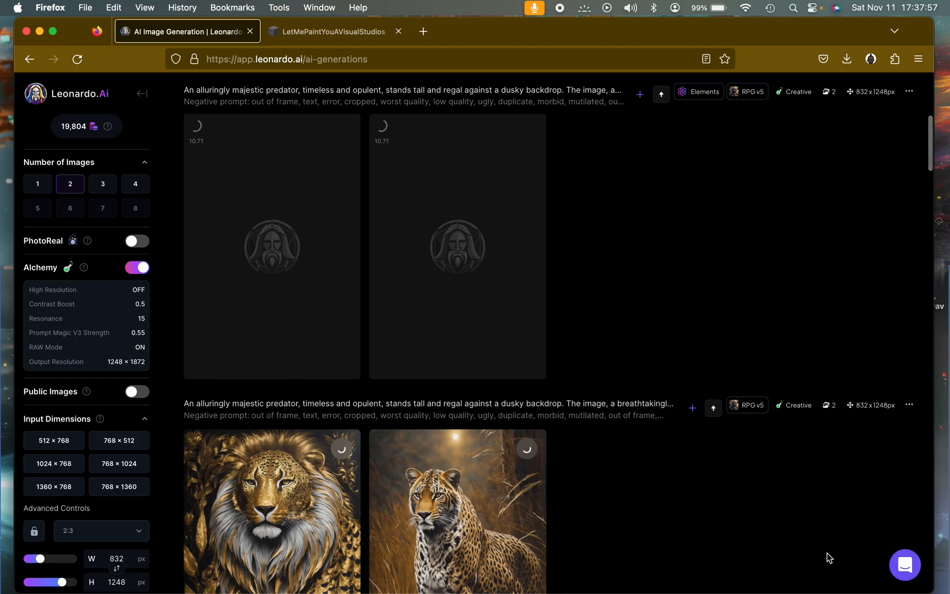
Step: Enlarge the two newest images, the seated metallic lion and the lion in profile, one at a time and close them
scroll(641, 257, "up", 3)
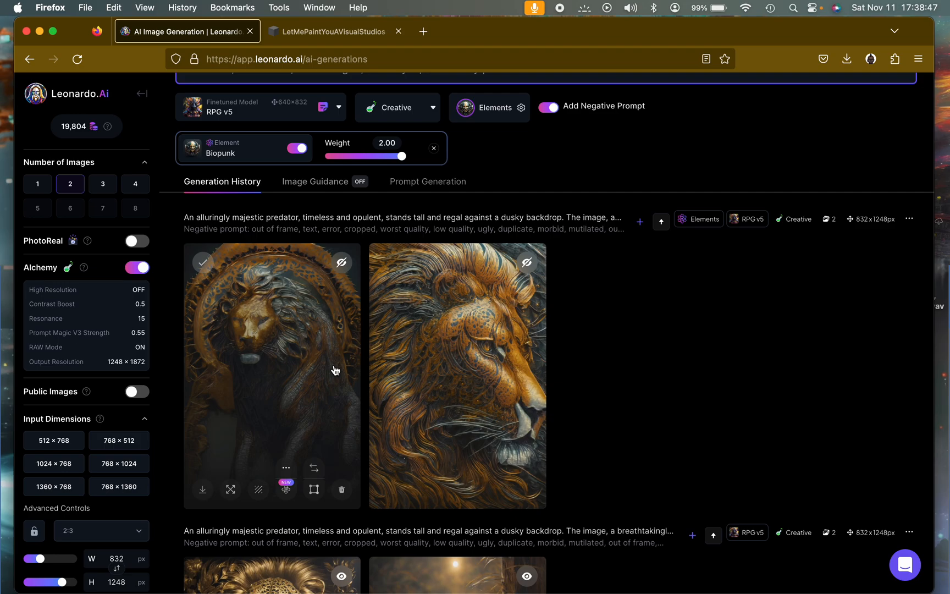
left_click(335, 369)
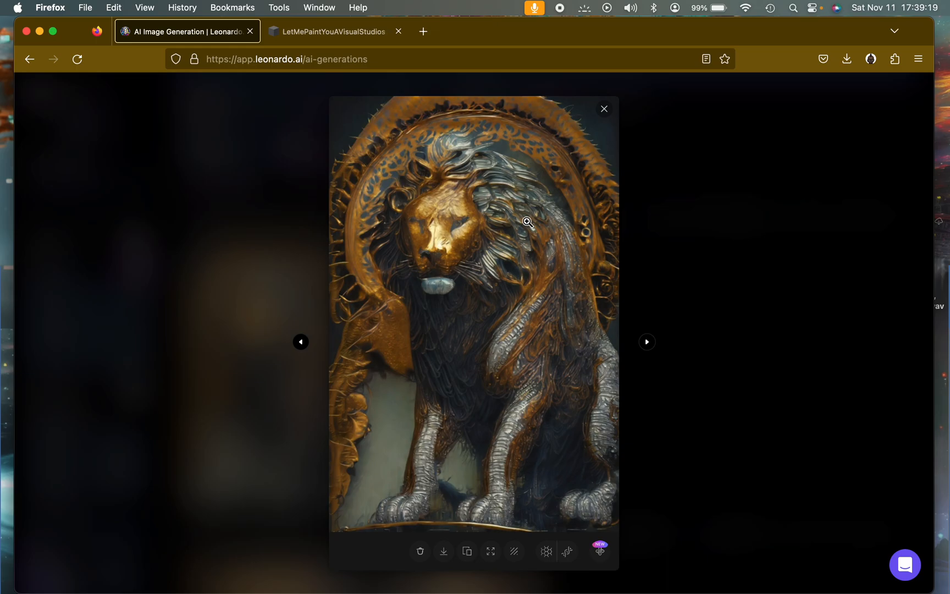
left_click(604, 109)
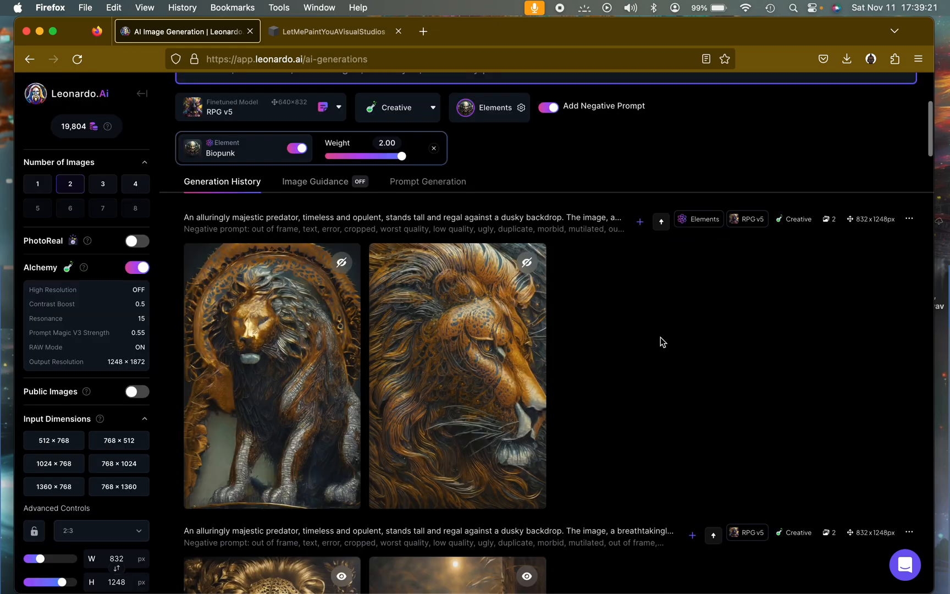
scroll(661, 337, "down", 3)
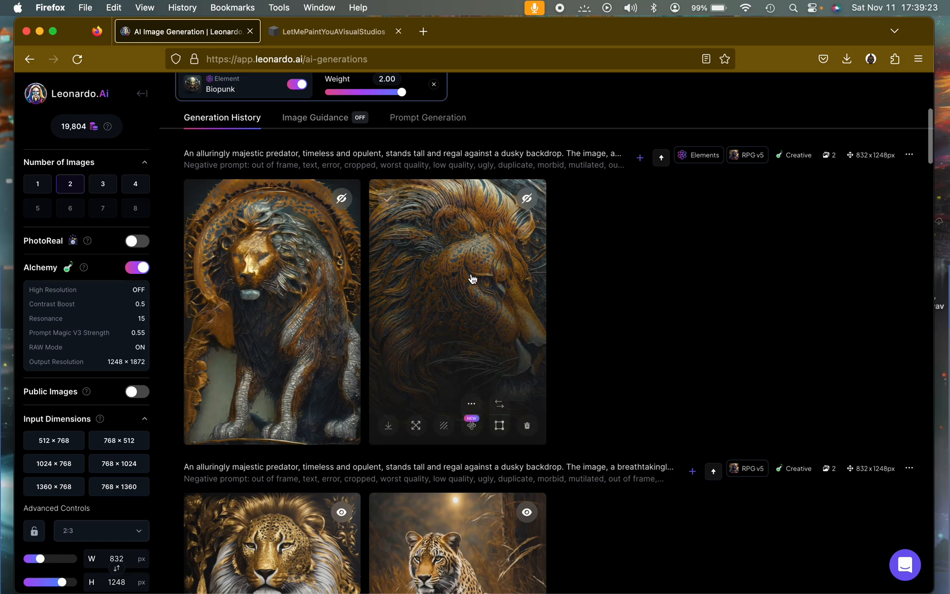
left_click(472, 279)
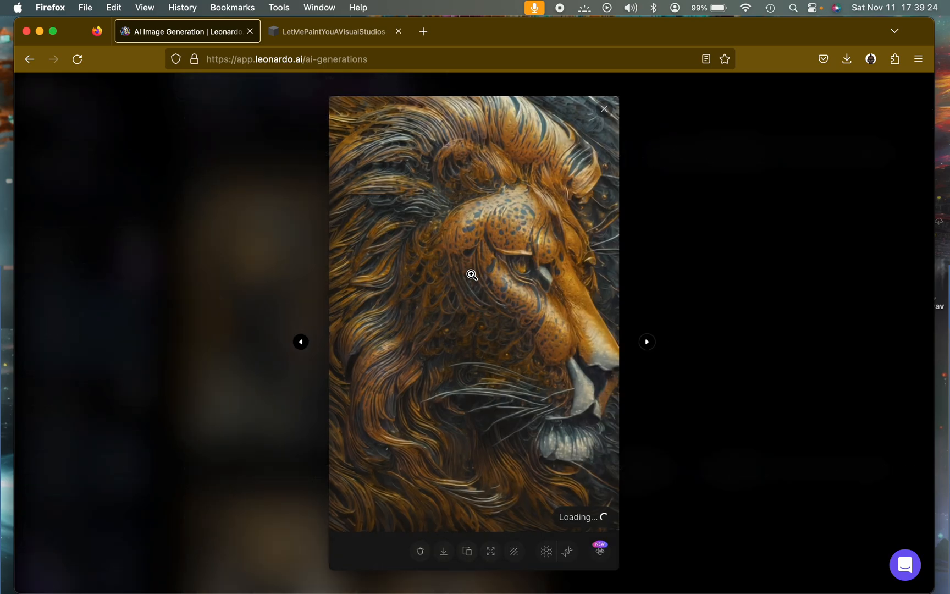
left_click(604, 109)
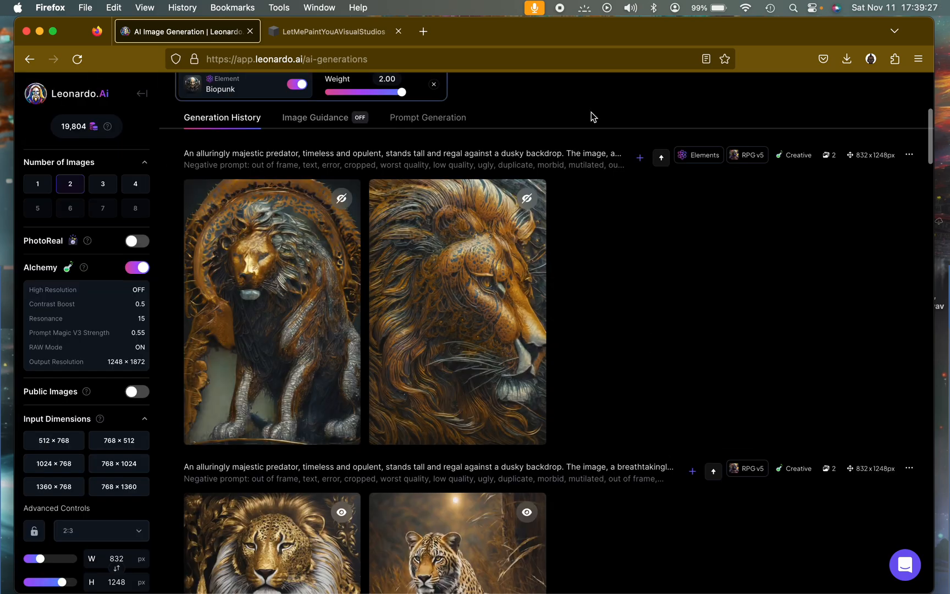
left_click(318, 297)
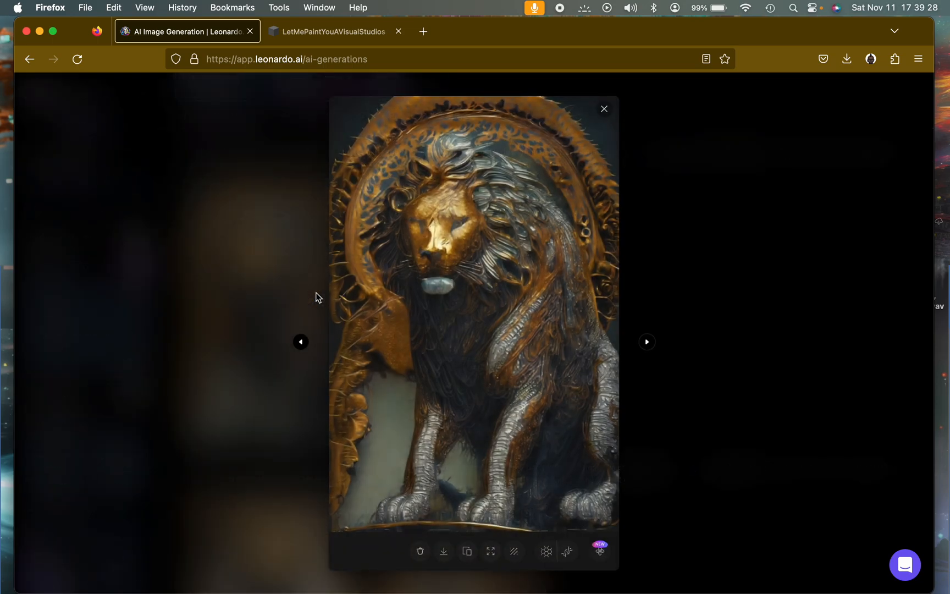
left_click(605, 115)
Step: Compare the earlier pairs of predator images in the generation history with the newest pair
scroll(658, 259, "down", 5)
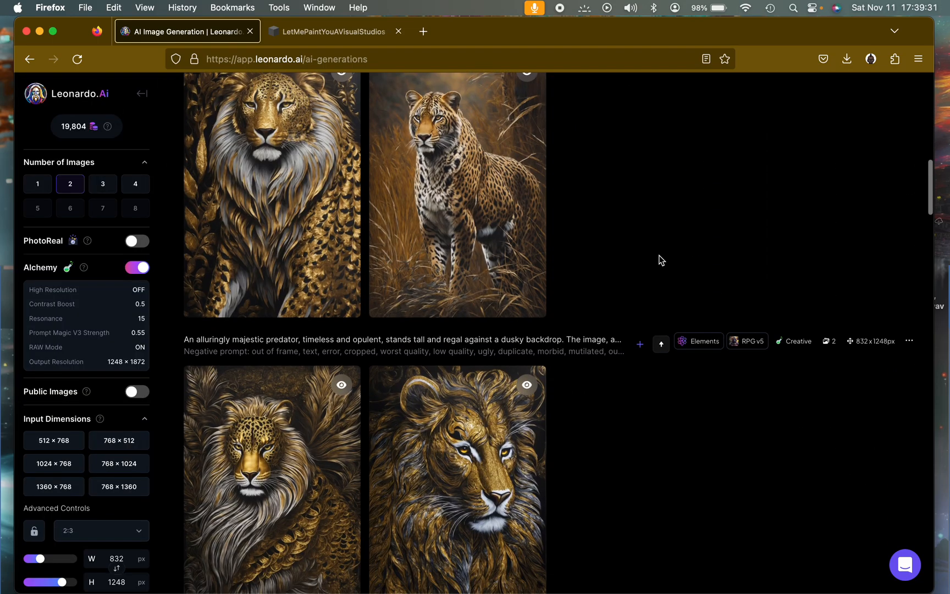
scroll(661, 260, "up", 1)
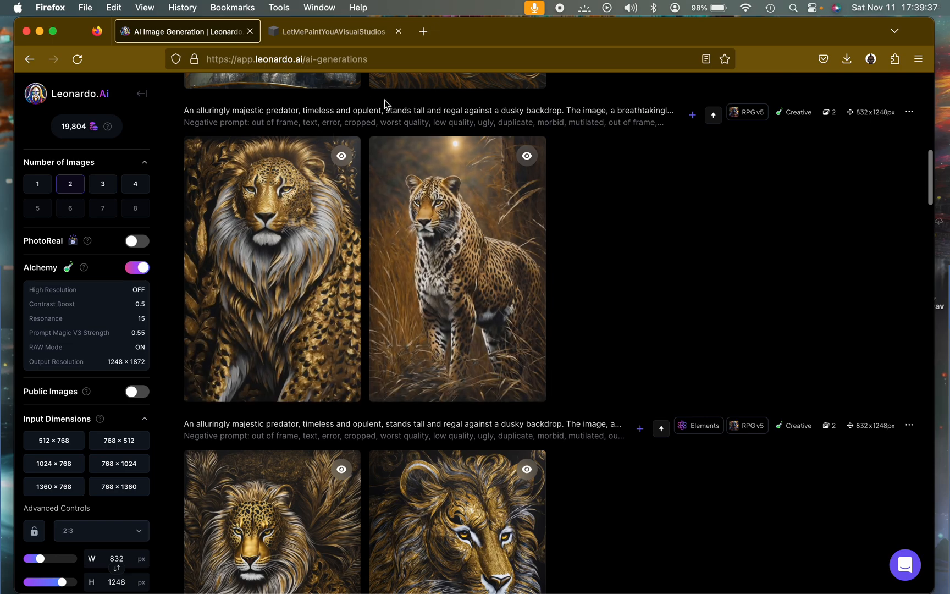
scroll(525, 291, "down", 5)
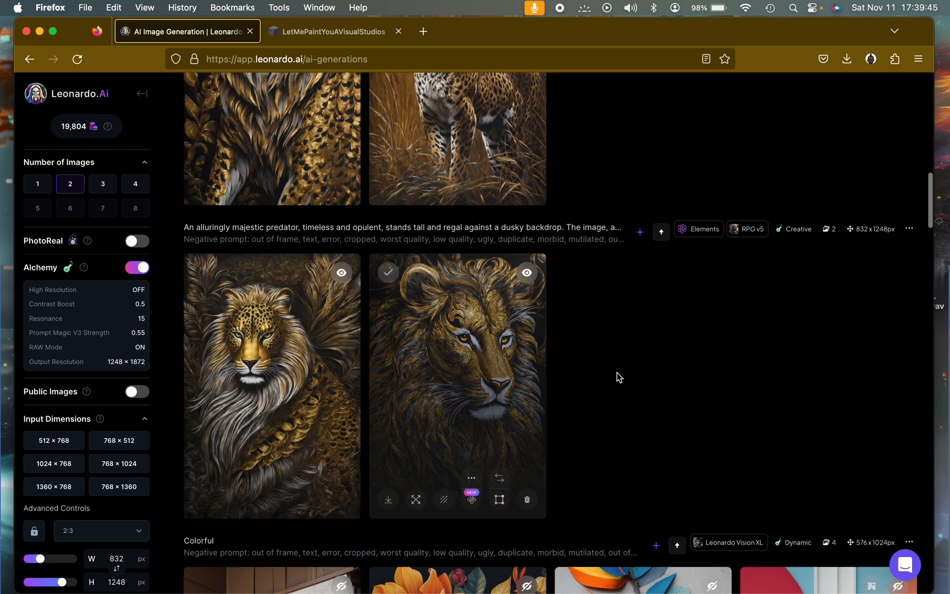
Step: Make both images of the newest predator generation, the seated metallic lion and the lion in profile, public
scroll(638, 391, "up", 8)
scroll(637, 391, "up", 4)
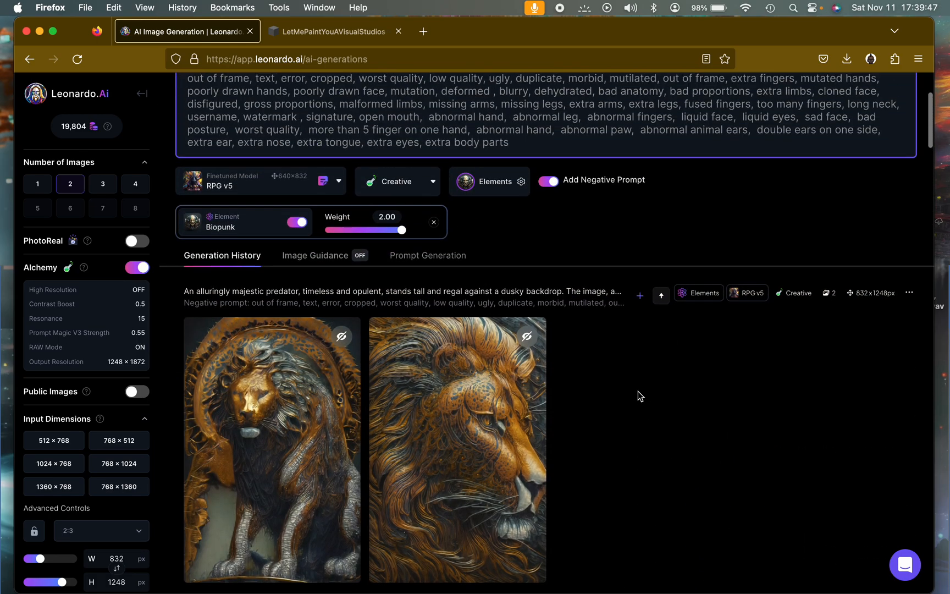
mouse_move(697, 297)
scroll(393, 147, "up", 4)
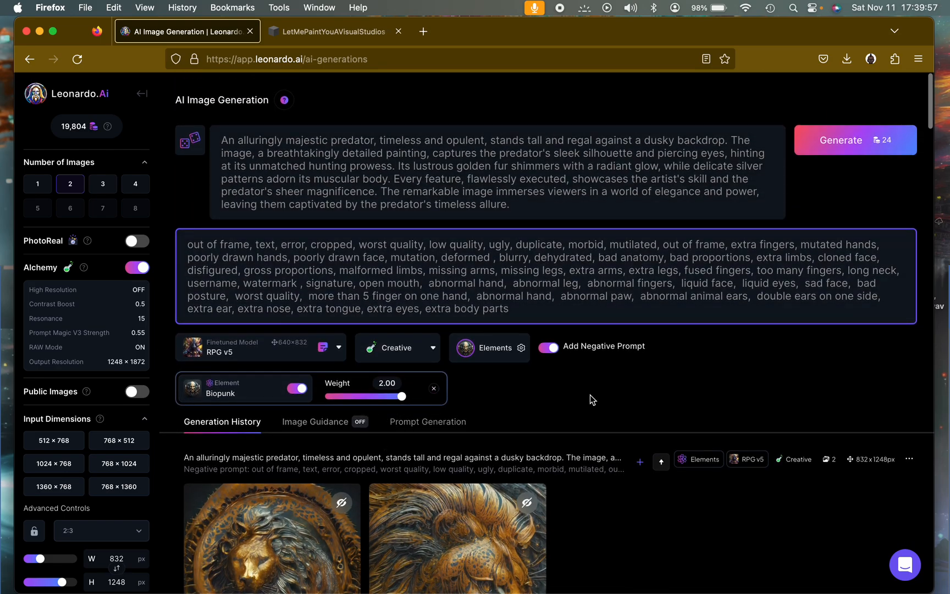
left_click(909, 459)
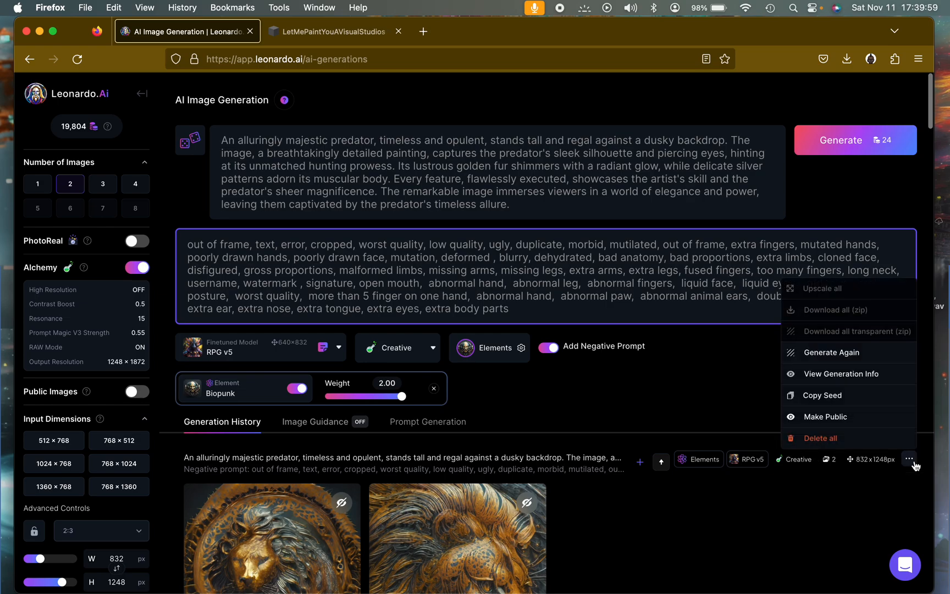
left_click(836, 417)
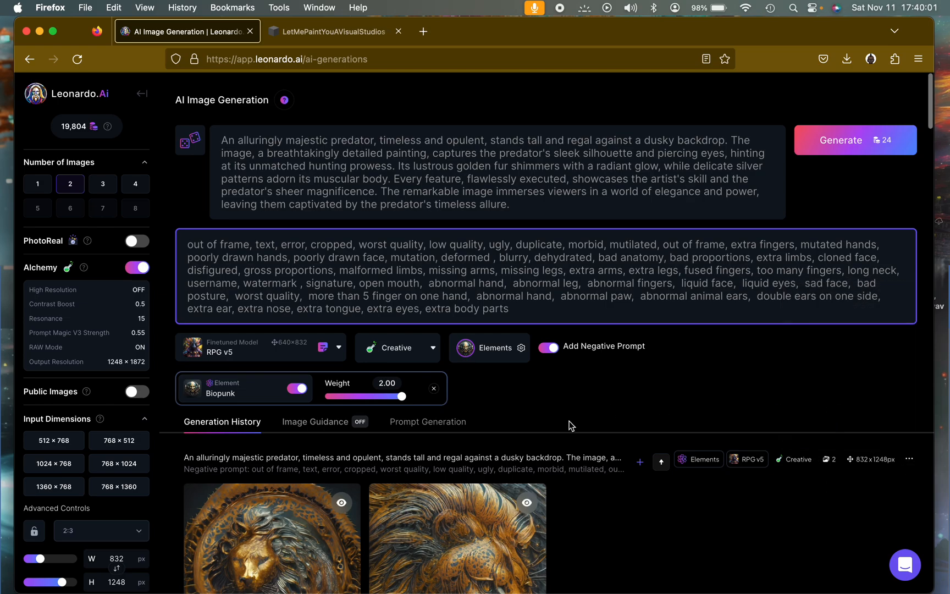
Step: Replace the predator prompt with a new random prompt
scroll(568, 424, "down", 5)
scroll(456, 220, "up", 5)
scroll(432, 277, "down", 3)
scroll(432, 280, "up", 5)
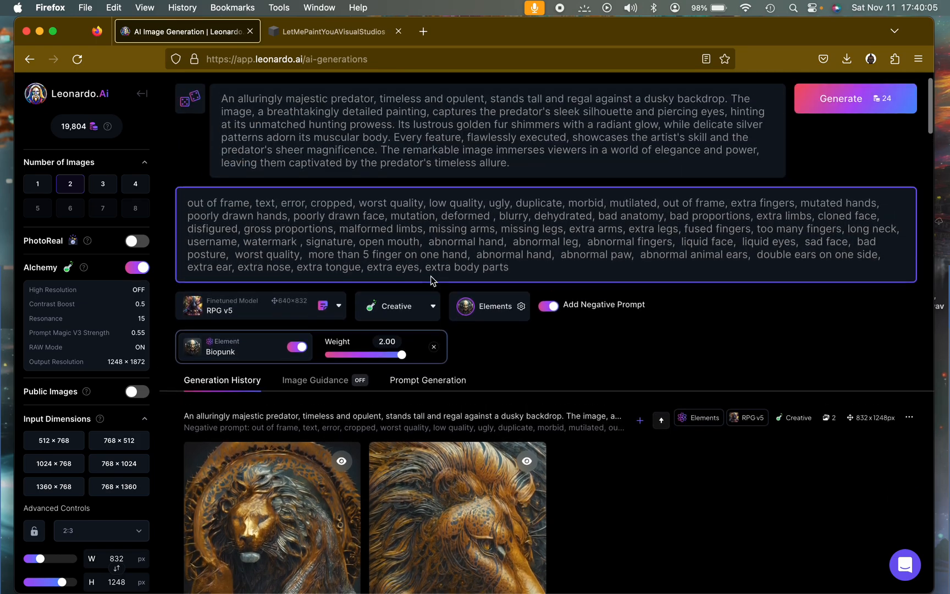
left_click(189, 142)
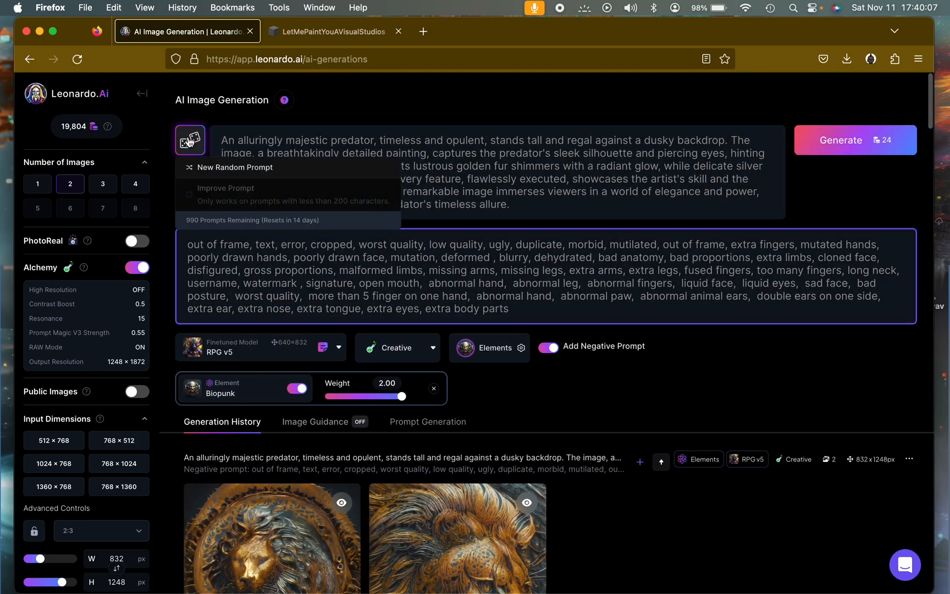
left_click(214, 168)
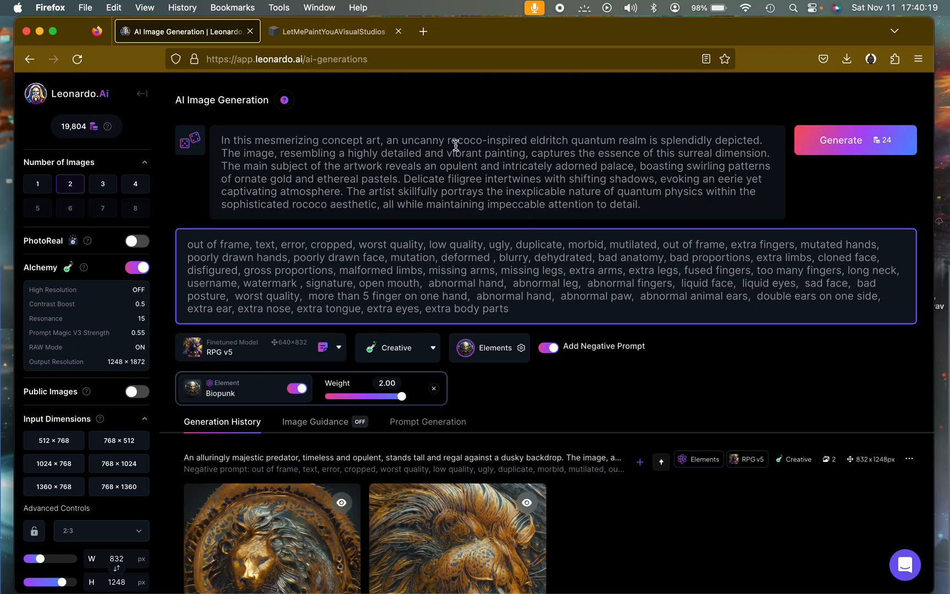
Step: Highlight the word "rococo" in the new prompt and look at the earlier Rococo Style woman photographs in the generation history
left_click_drag(446, 141, 481, 141)
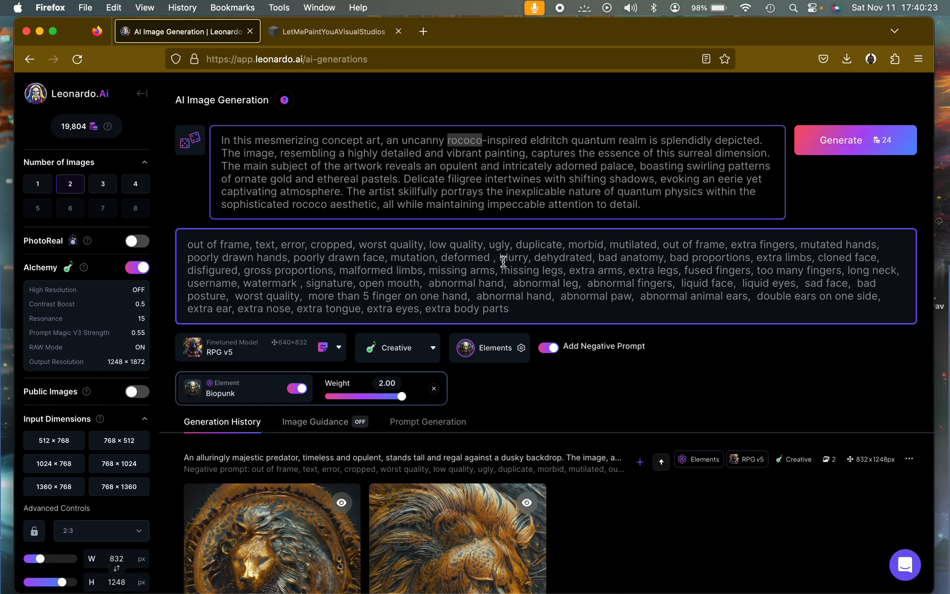
scroll(500, 263, "down", 15)
scroll(504, 267, "down", 10)
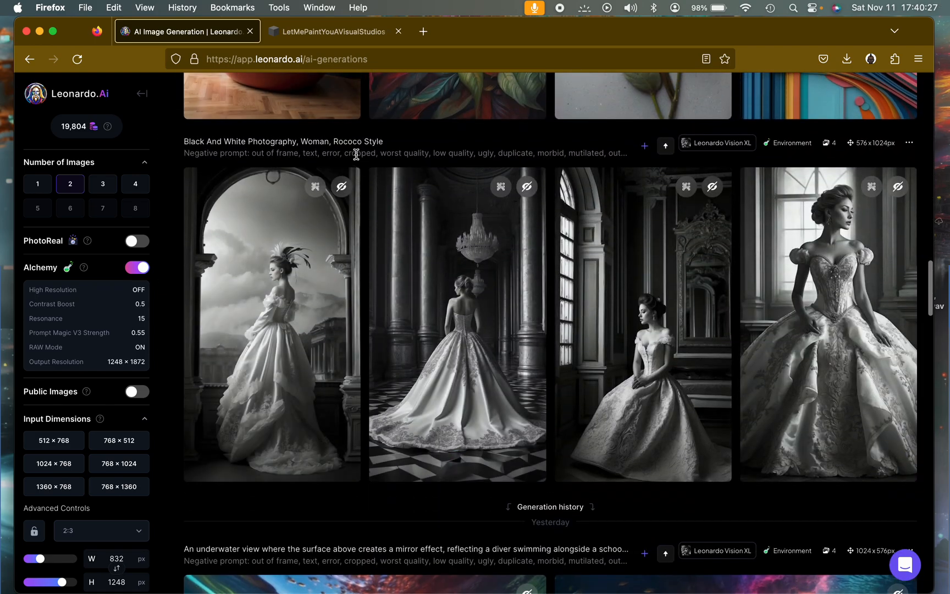
scroll(466, 484, "up", 10)
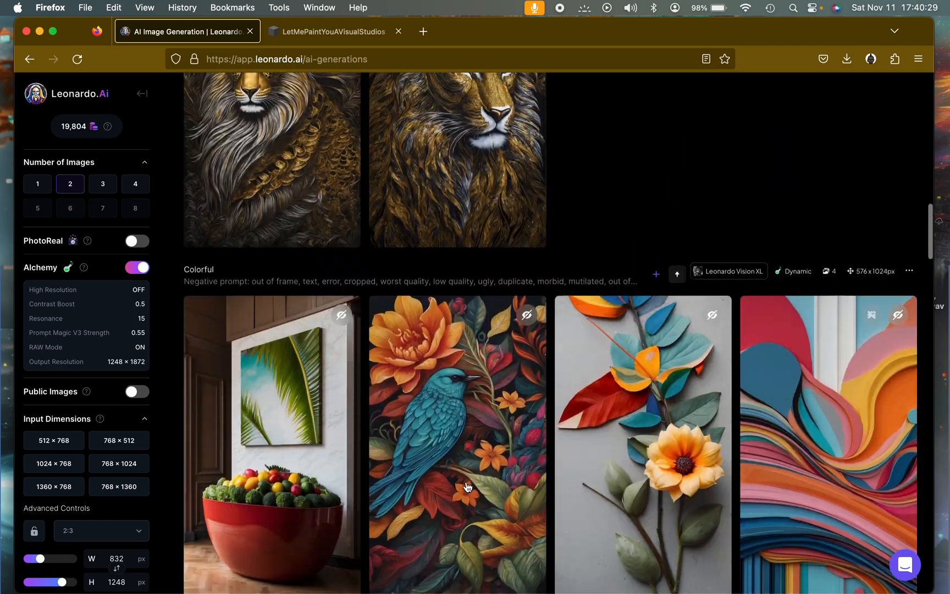
scroll(466, 486, "up", 10)
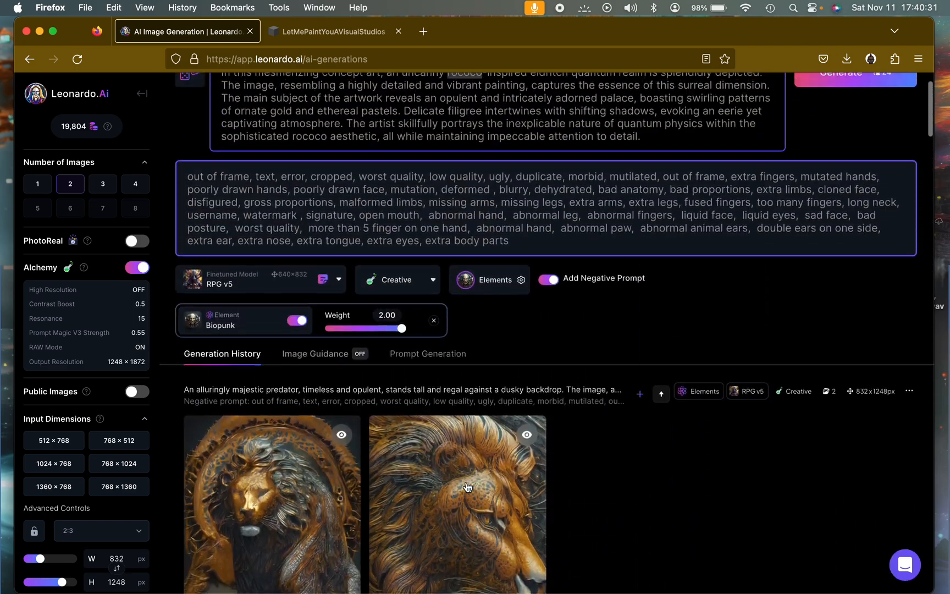
scroll(467, 487, "up", 1)
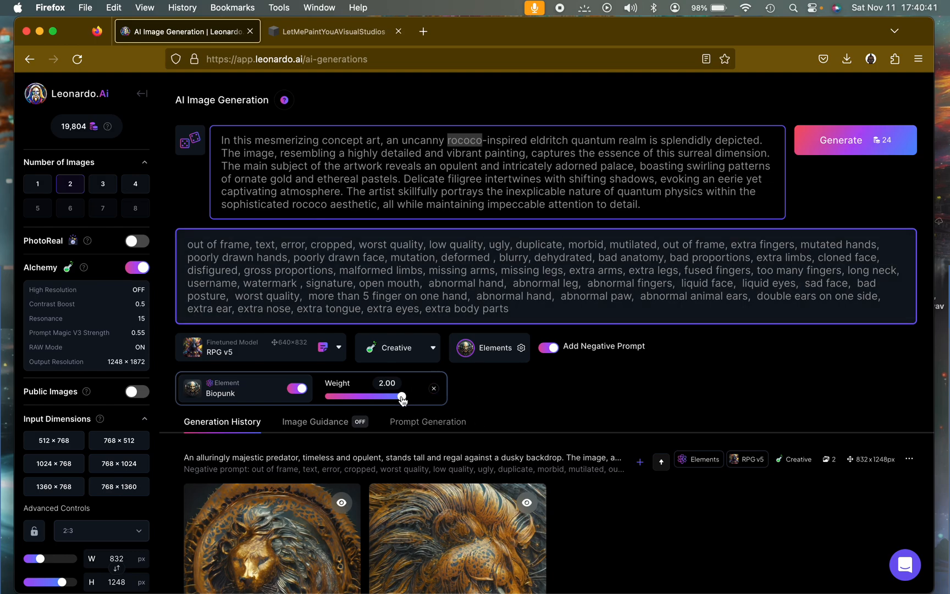
Step: Set the Biopunk element's weight to -0.30 and add the Baroque element with a weight of -0.50
left_click_drag(403, 400, 343, 393)
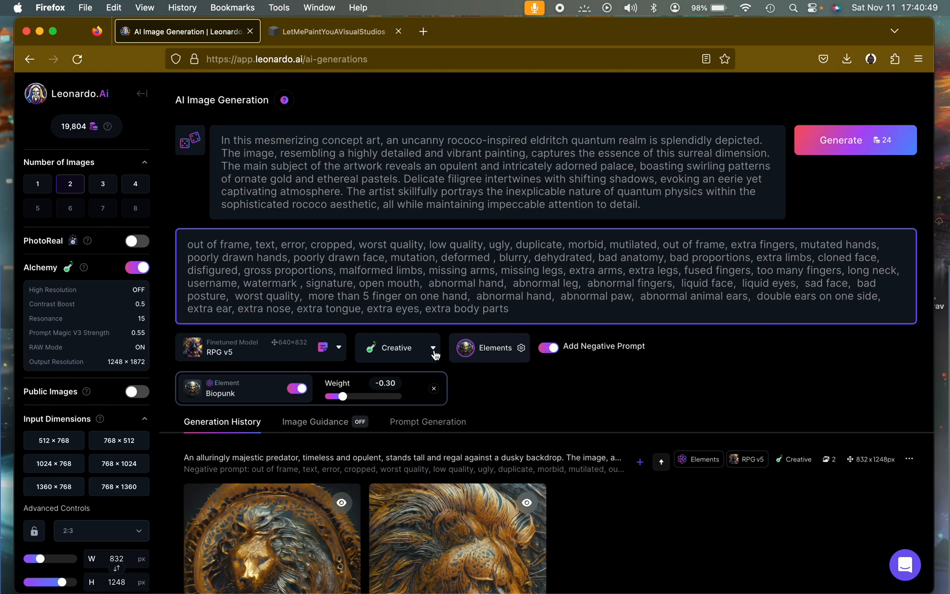
left_click(506, 352)
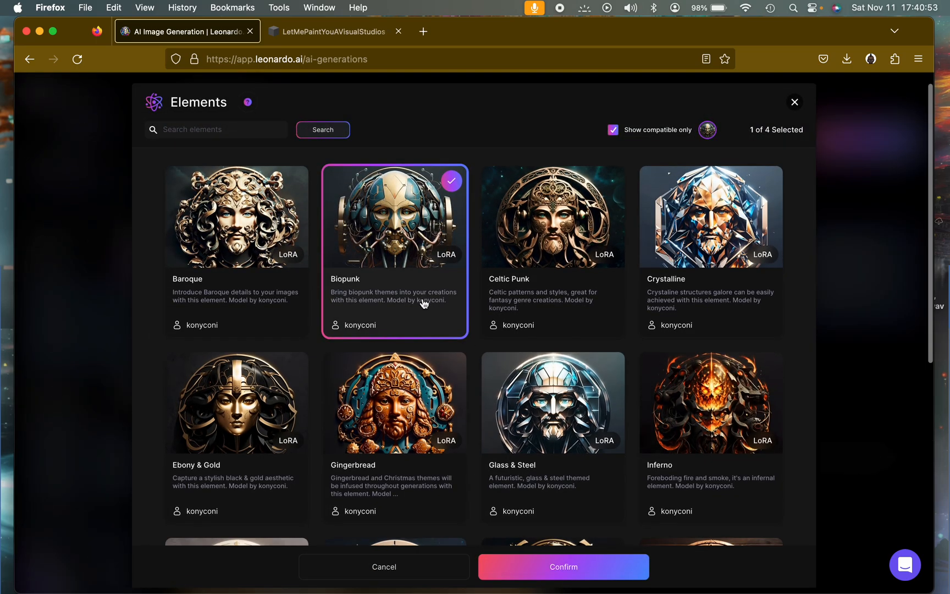
left_click(245, 277)
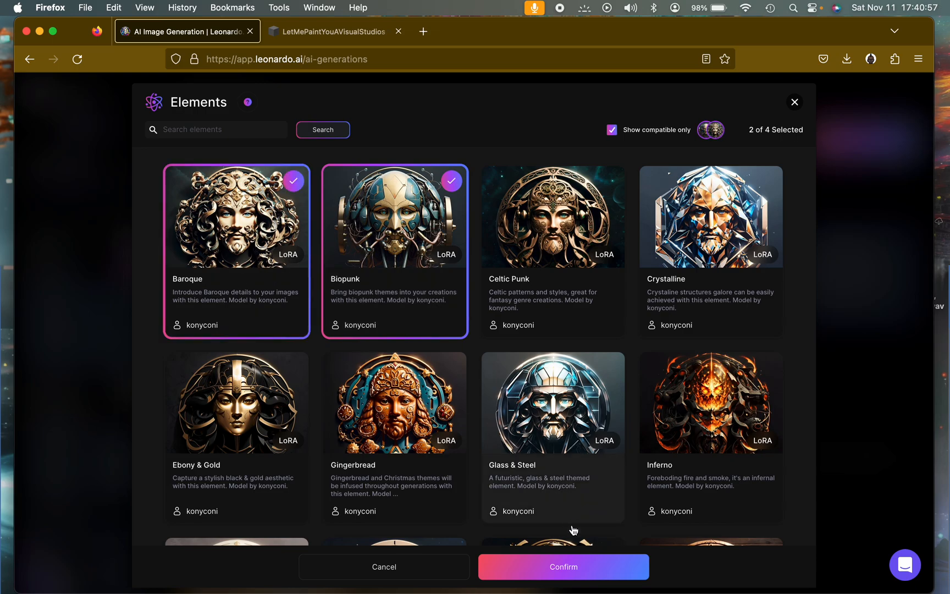
left_click(571, 569)
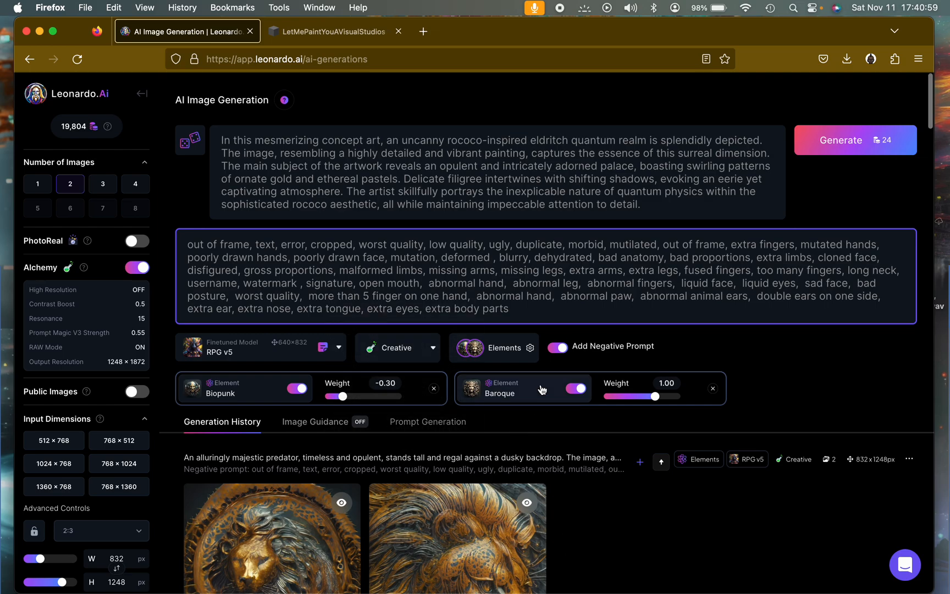
left_click_drag(654, 400, 617, 403)
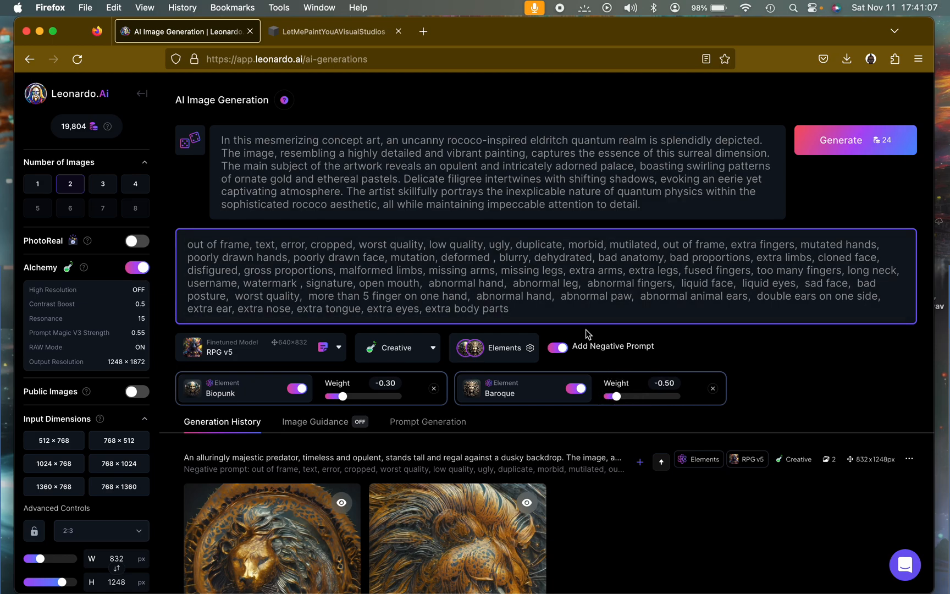
Step: Change the Alchemy preset style to Environment
left_click(425, 347)
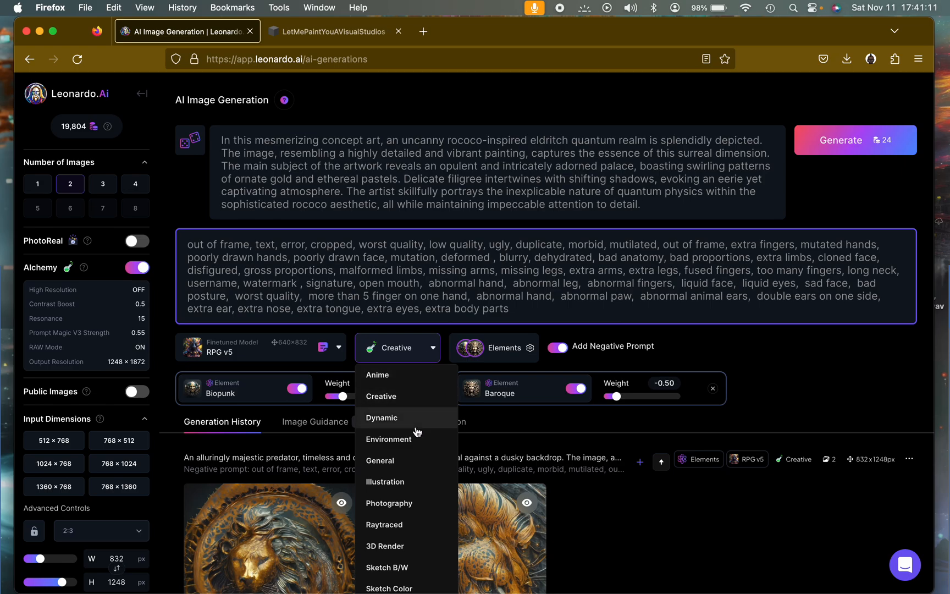
scroll(418, 430, "down", 2)
scroll(416, 432, "down", 2)
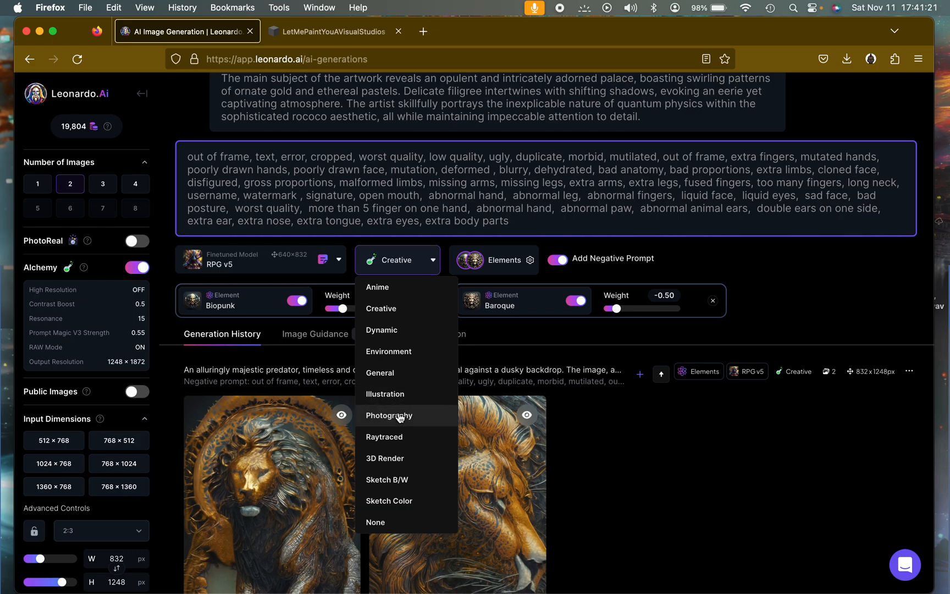
left_click(396, 357)
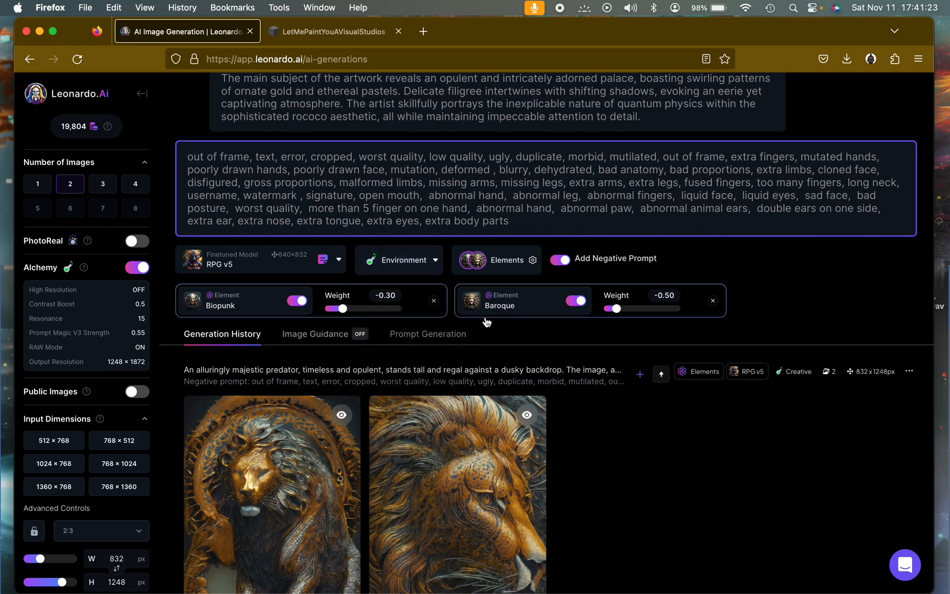
Step: Set the number of images to 4 and generate them from the rococo-inspired quantum realm prompt
scroll(801, 299, "up", 3)
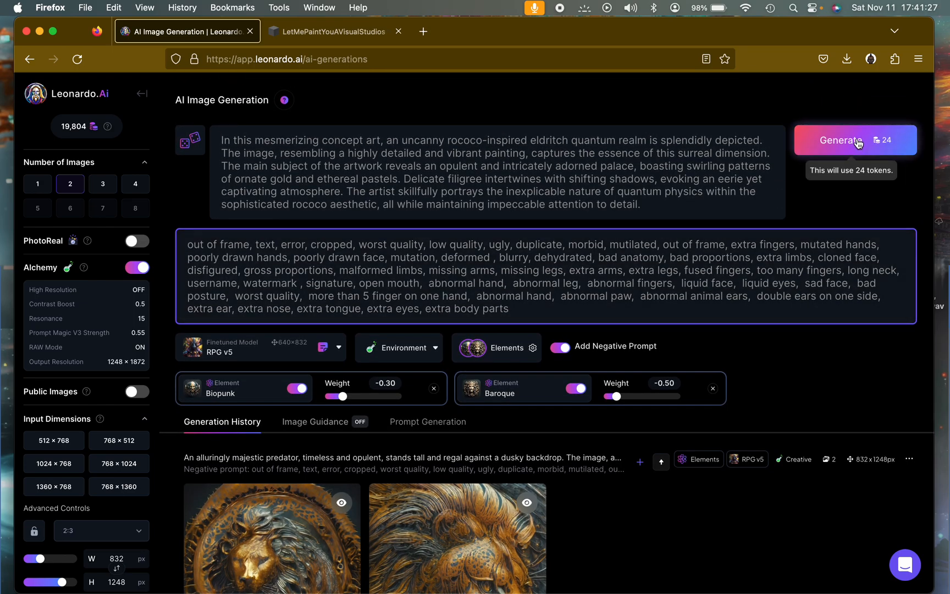
left_click(128, 191)
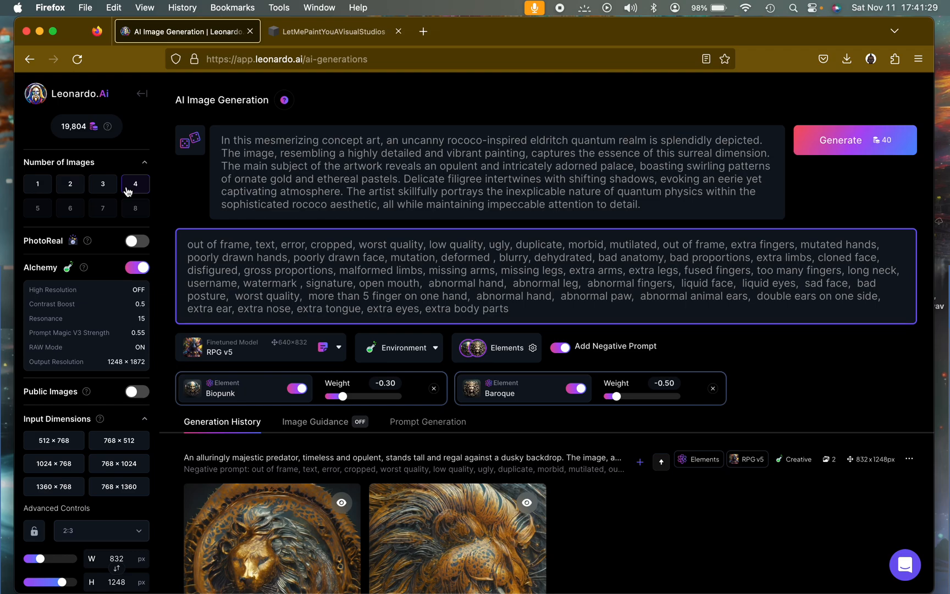
left_click(851, 148)
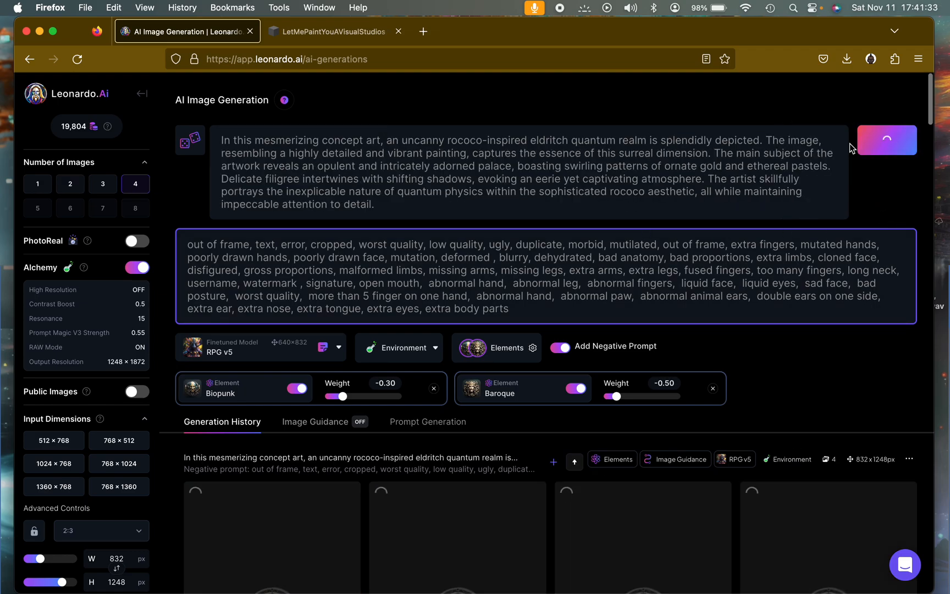
scroll(838, 335, "down", 1)
scroll(838, 336, "down", 2)
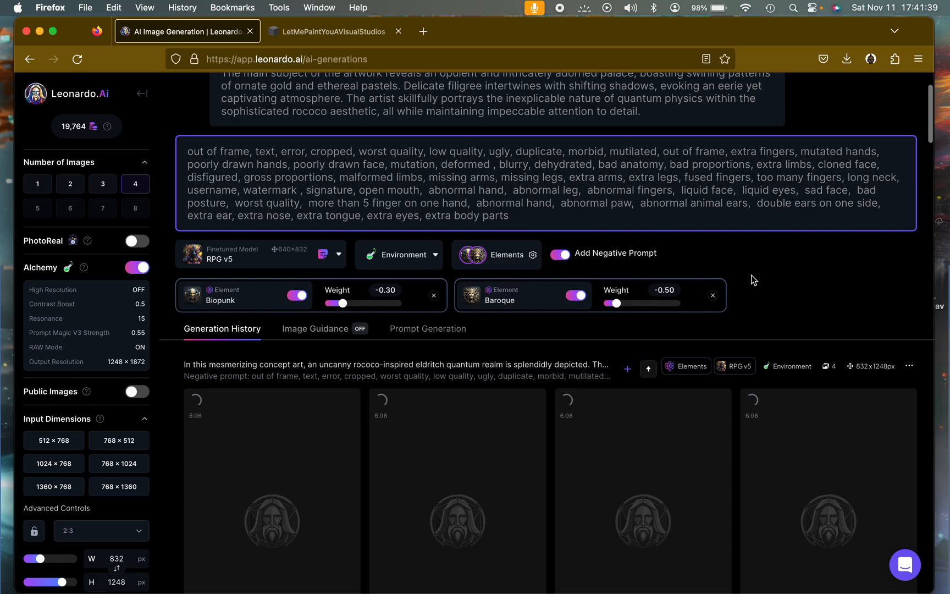
scroll(751, 277, "down", 3)
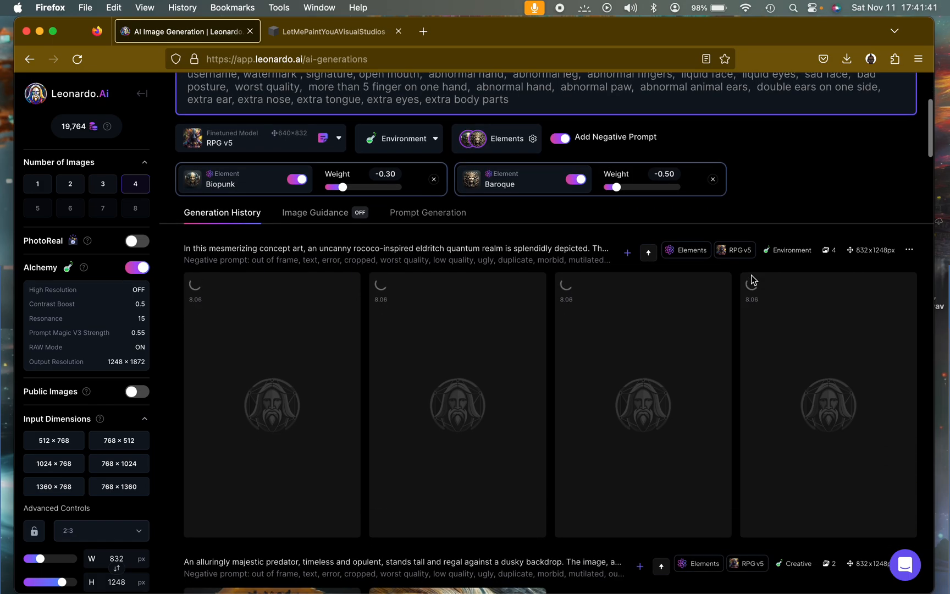
scroll(471, 249, "up", 3)
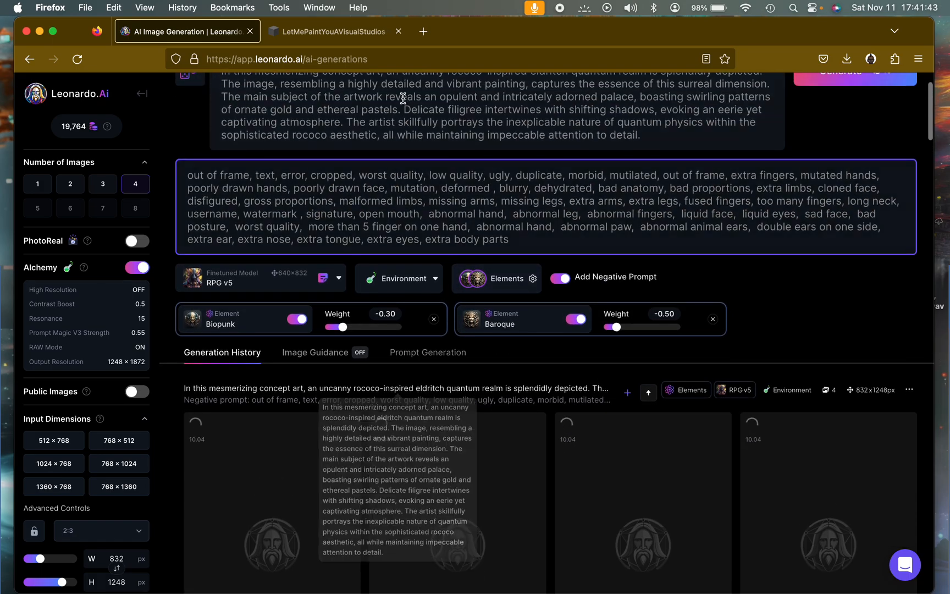
scroll(392, 133, "up", 1)
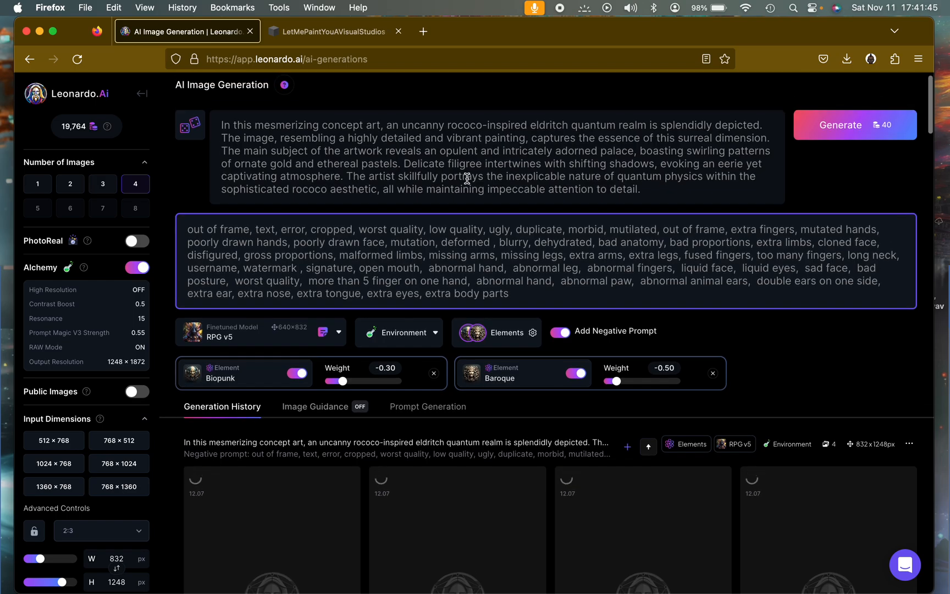
scroll(756, 356, "down", 5)
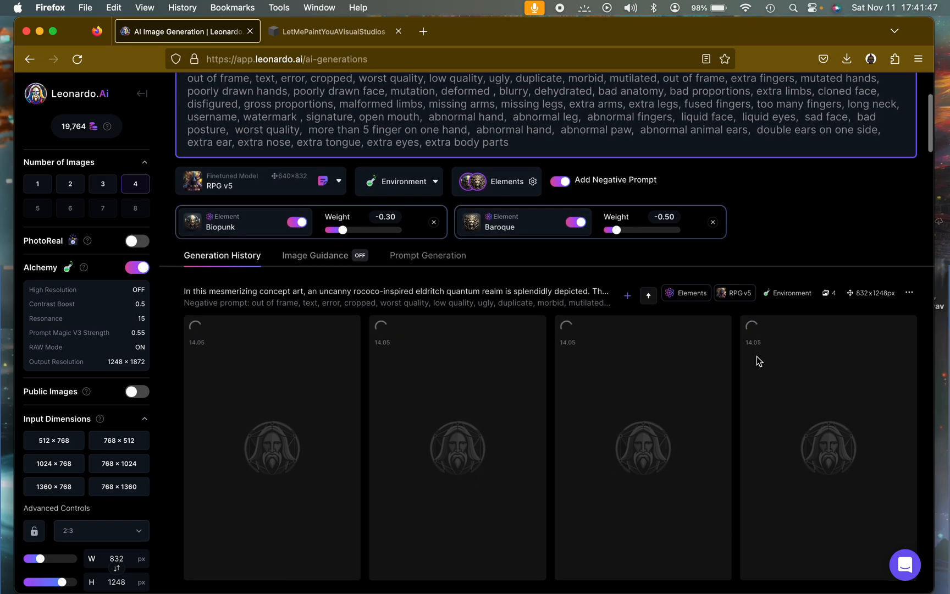
scroll(757, 356, "up", 3)
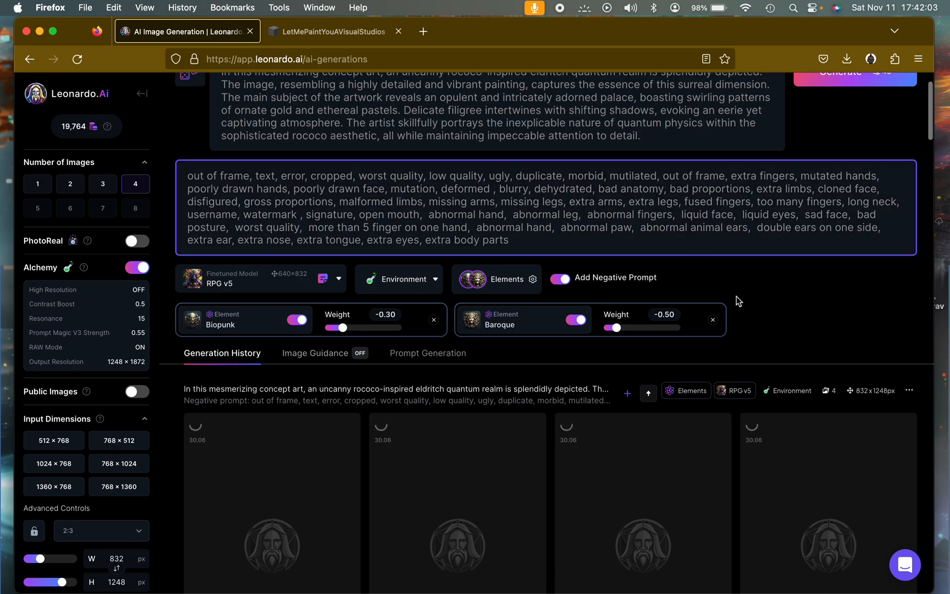
scroll(736, 296, "down", 5)
scroll(736, 296, "down", 5)
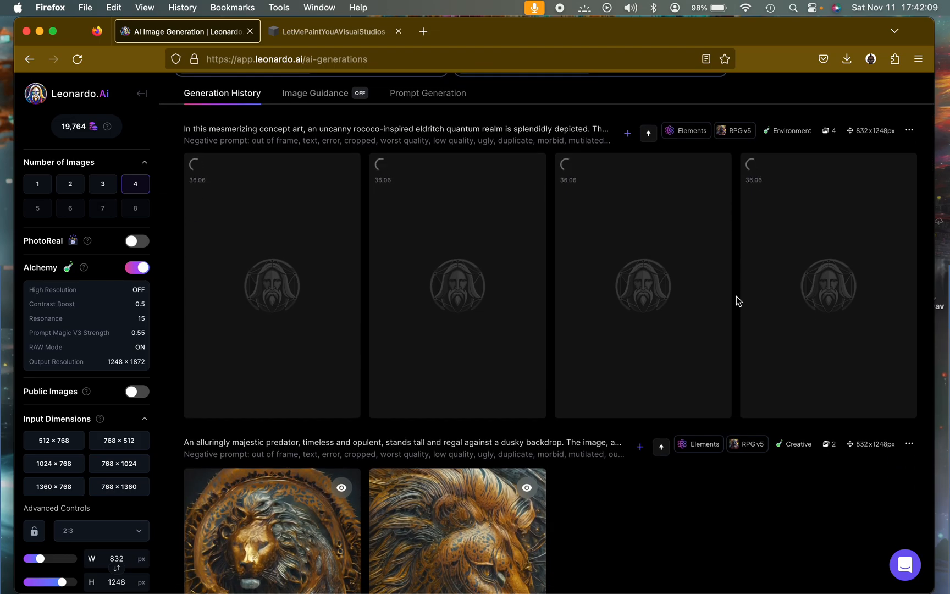
scroll(572, 346, "up", 12)
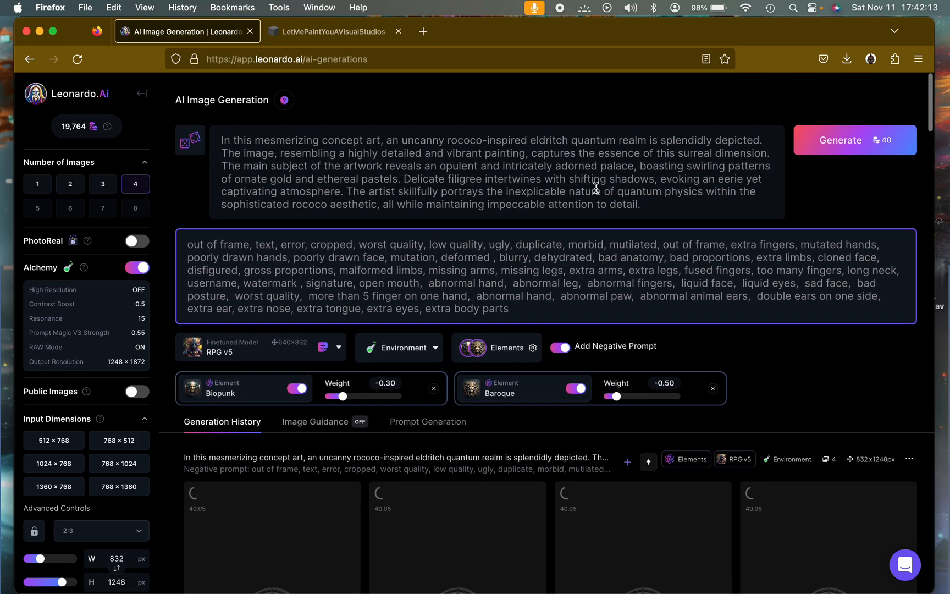
scroll(598, 189, "down", 5)
scroll(597, 190, "down", 3)
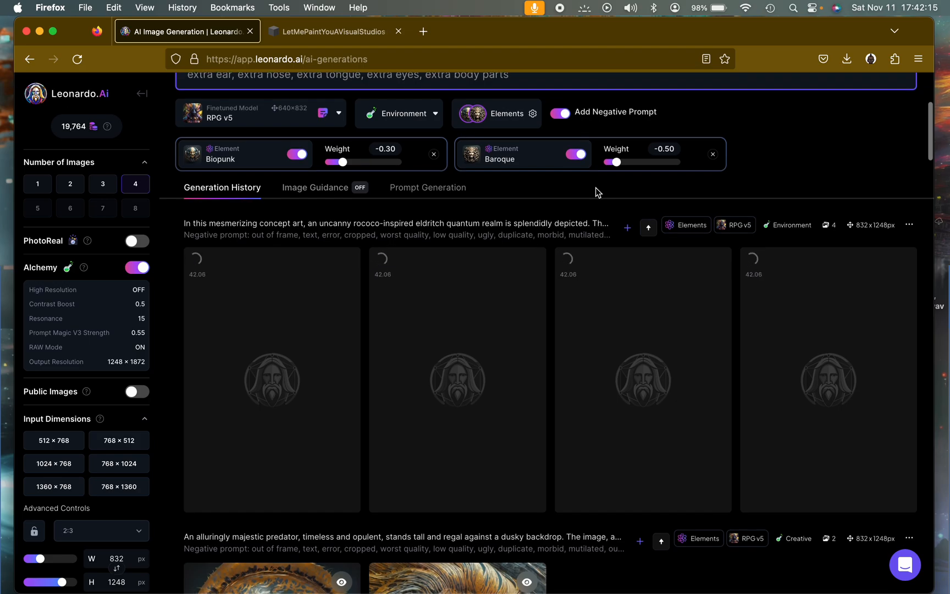
scroll(672, 328, "down", 2)
scroll(672, 328, "down", 3)
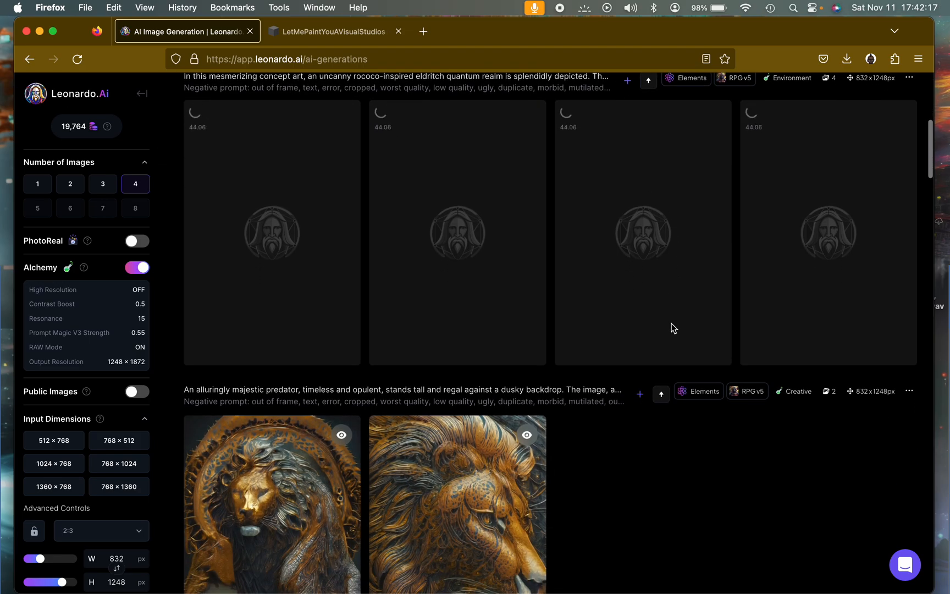
Step: Examine the first two images of the new quantum realm generation enlarged, from top to bottom
scroll(672, 328, "up", 4)
scroll(672, 328, "up", 2)
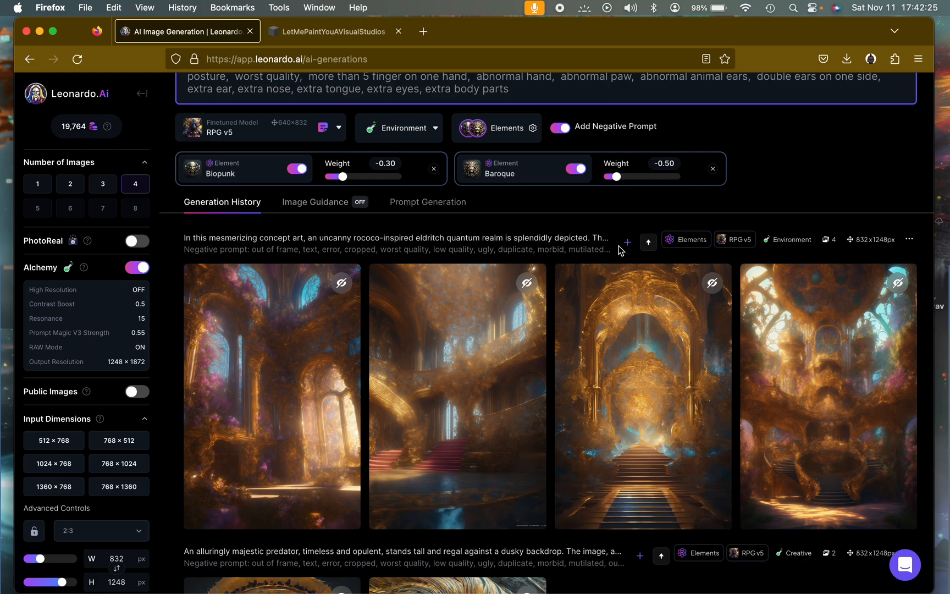
left_click(303, 427)
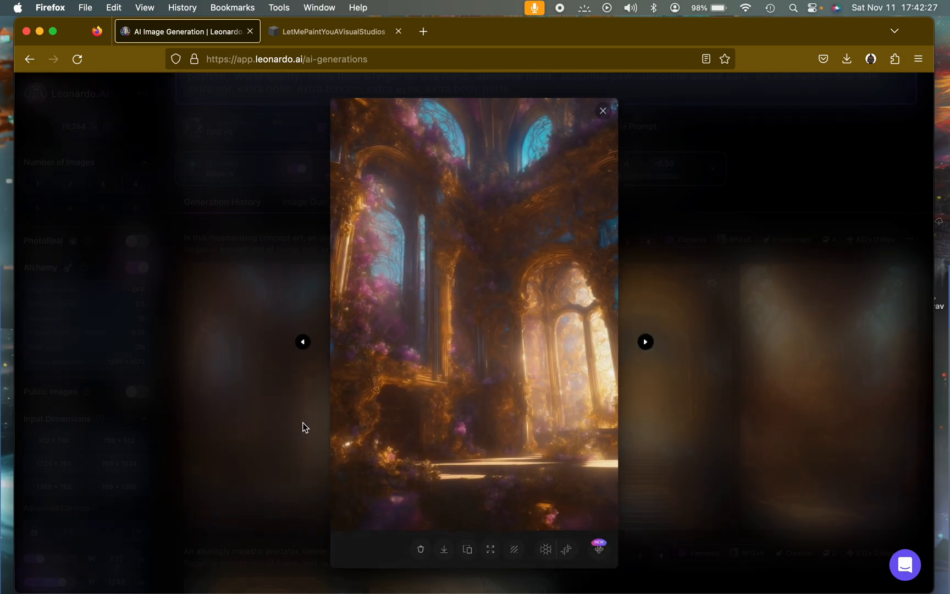
left_click(492, 342)
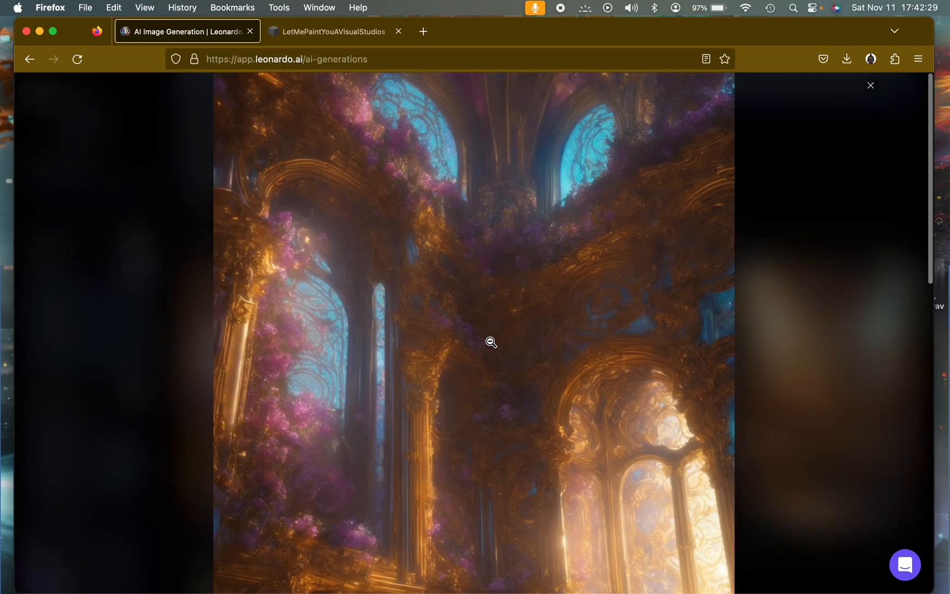
scroll(497, 431, "down", 5)
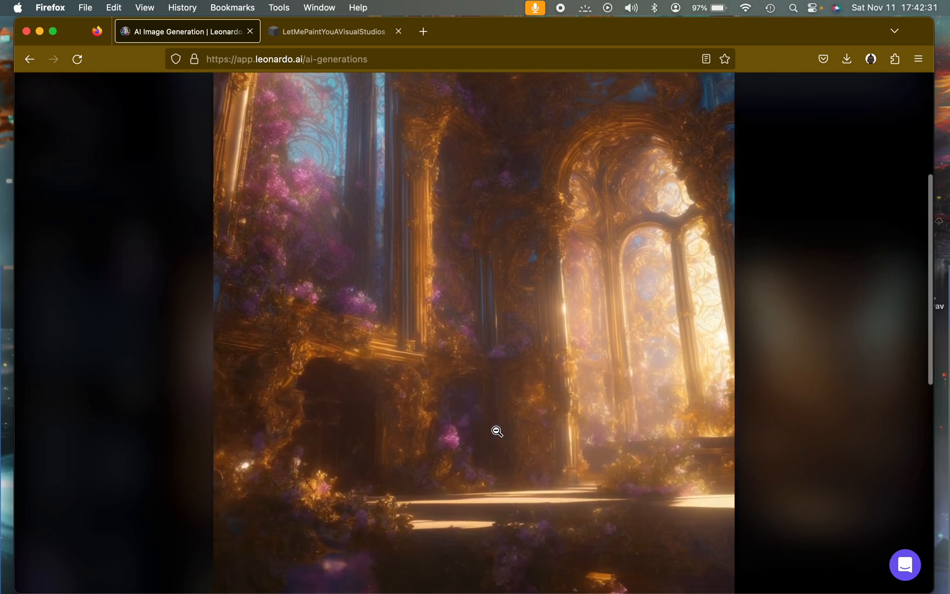
left_click(495, 358)
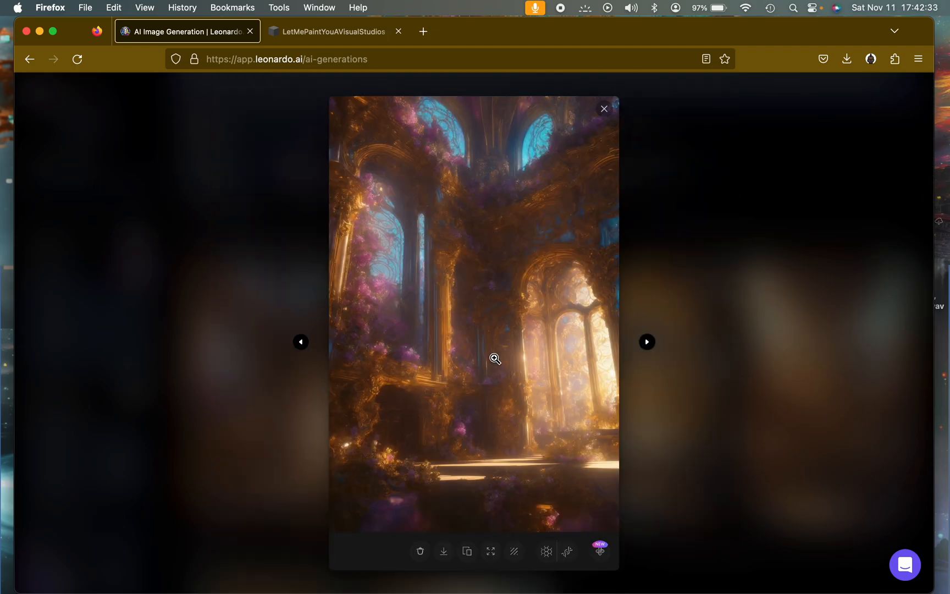
left_click(647, 342)
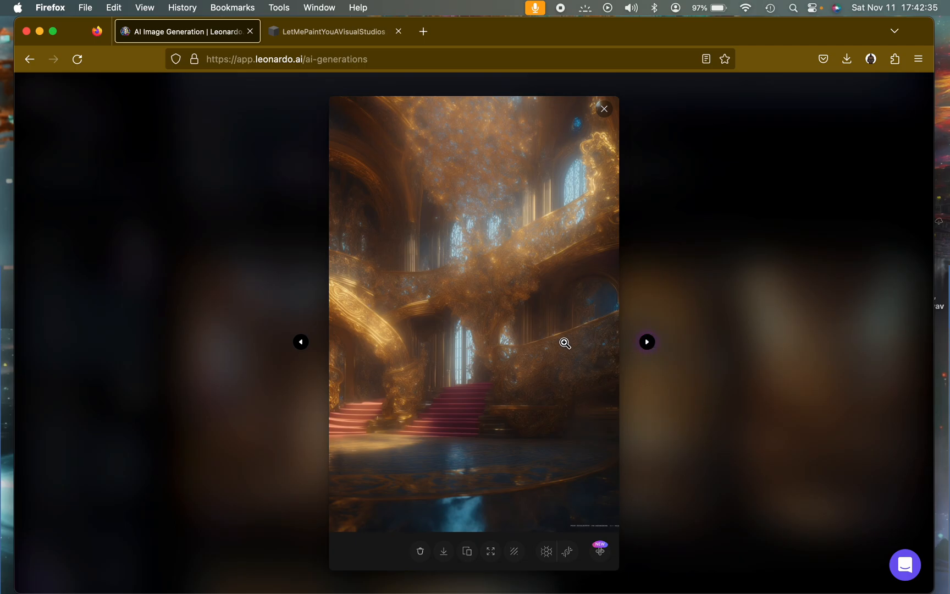
left_click(521, 330)
scroll(521, 330, "down", 3)
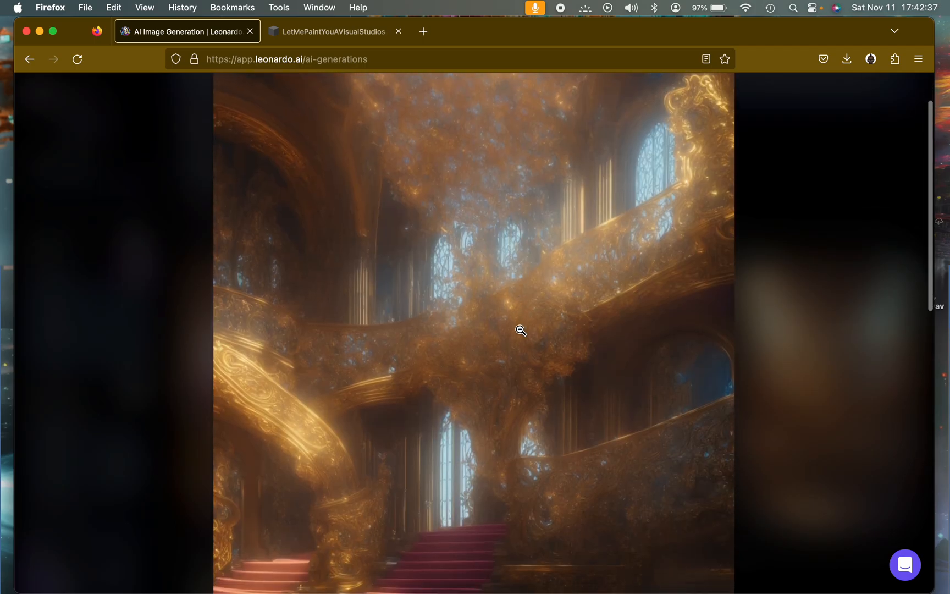
scroll(364, 365, "down", 3)
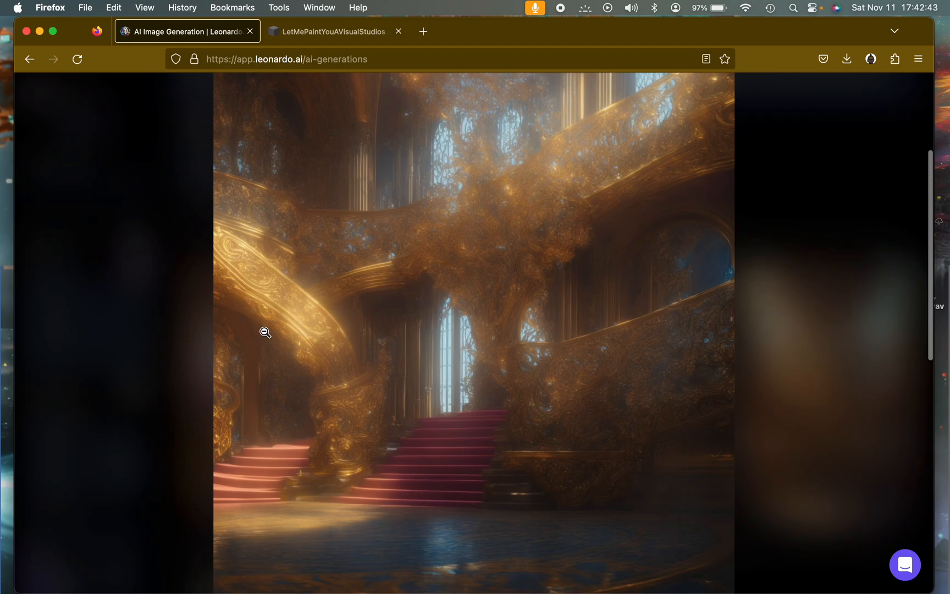
left_click(710, 360)
Step: Examine the third and fourth images of the quantum realm generation enlarged, and close the image viewer
left_click(647, 342)
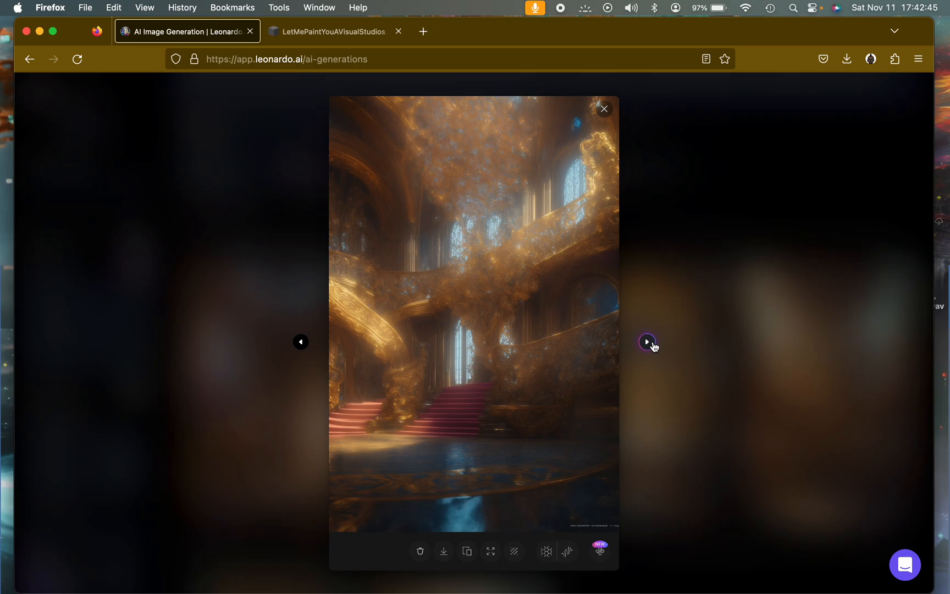
left_click(510, 318)
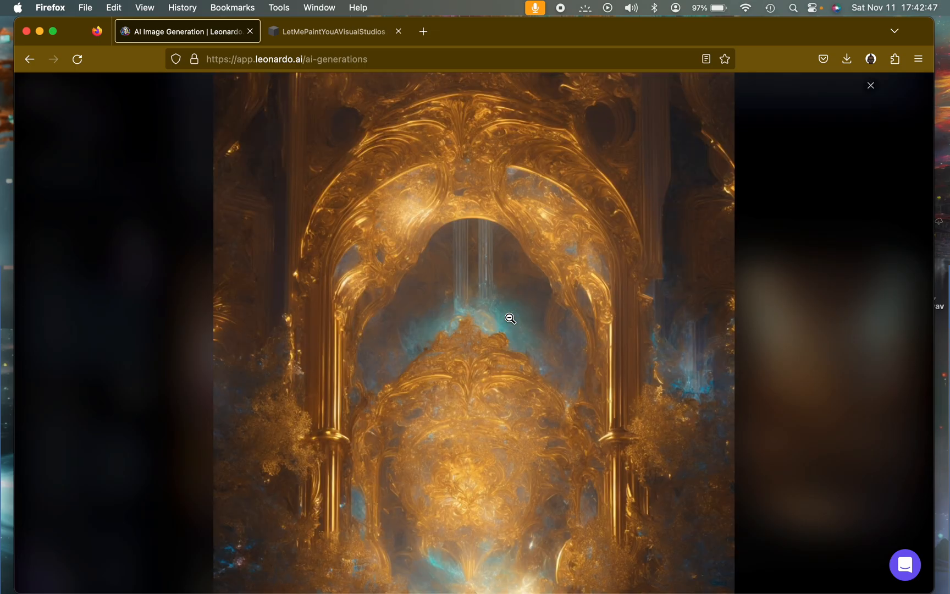
scroll(510, 318, "down", 3)
scroll(511, 318, "down", 2)
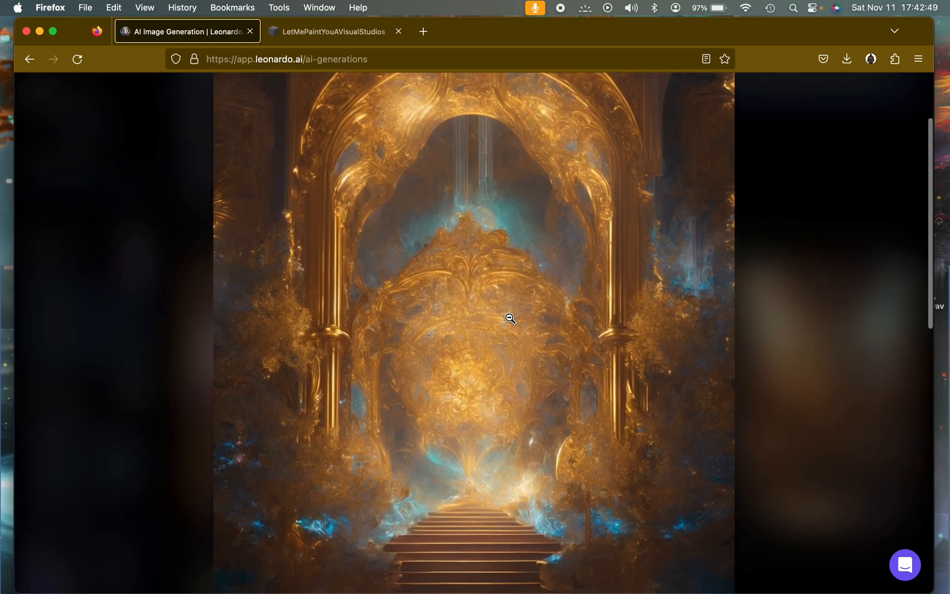
left_click(678, 316)
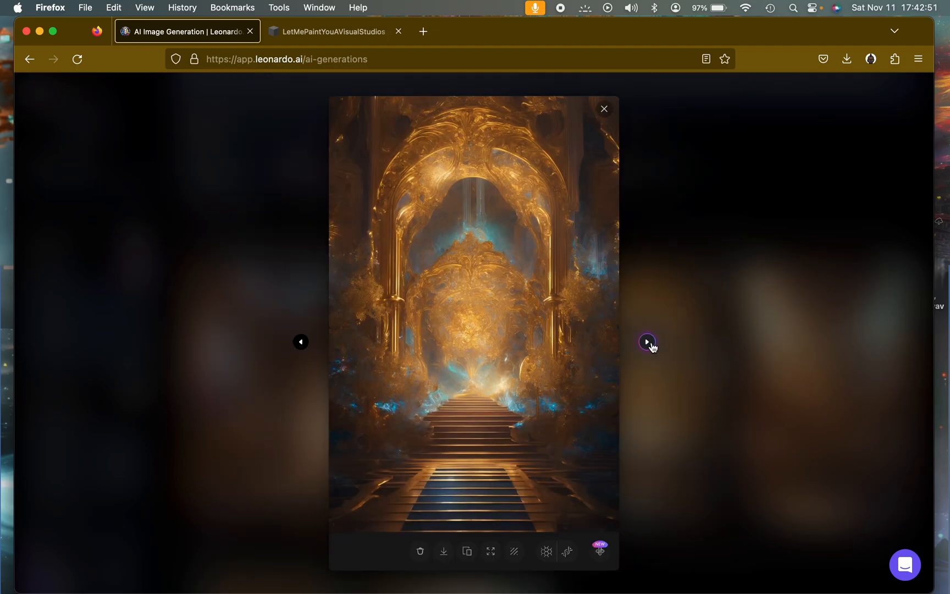
left_click(647, 342)
left_click(509, 334)
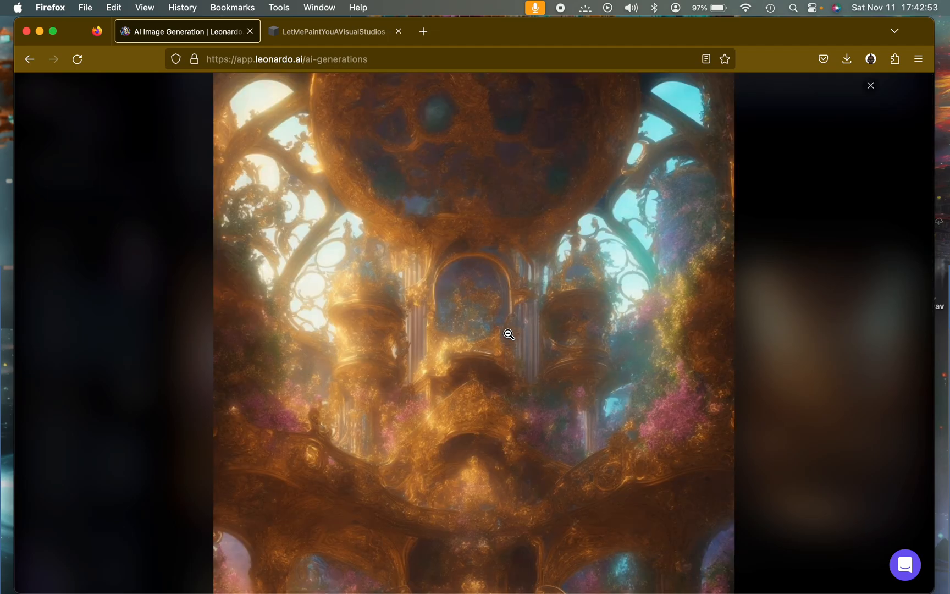
scroll(509, 334, "down", 3)
left_click(509, 334)
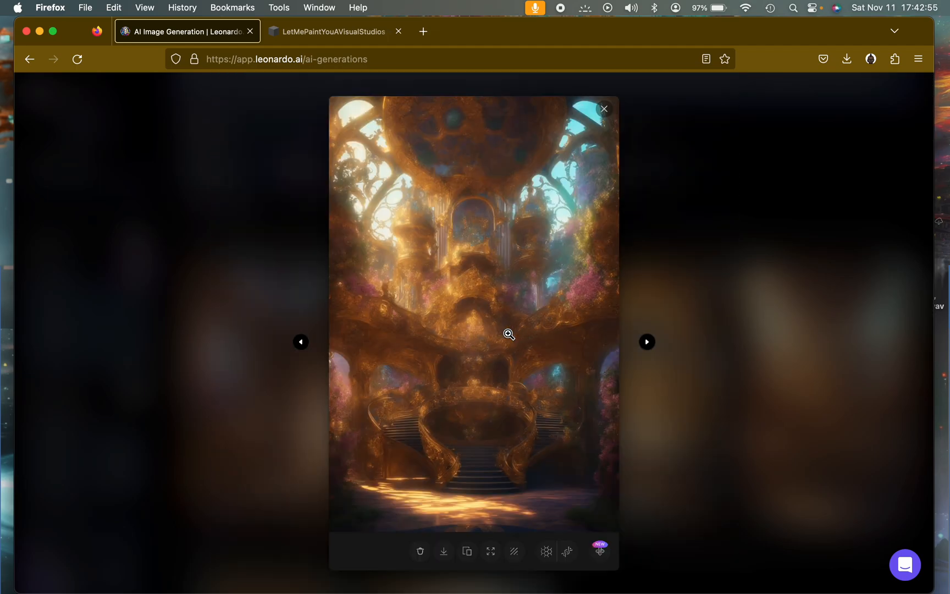
left_click(603, 111)
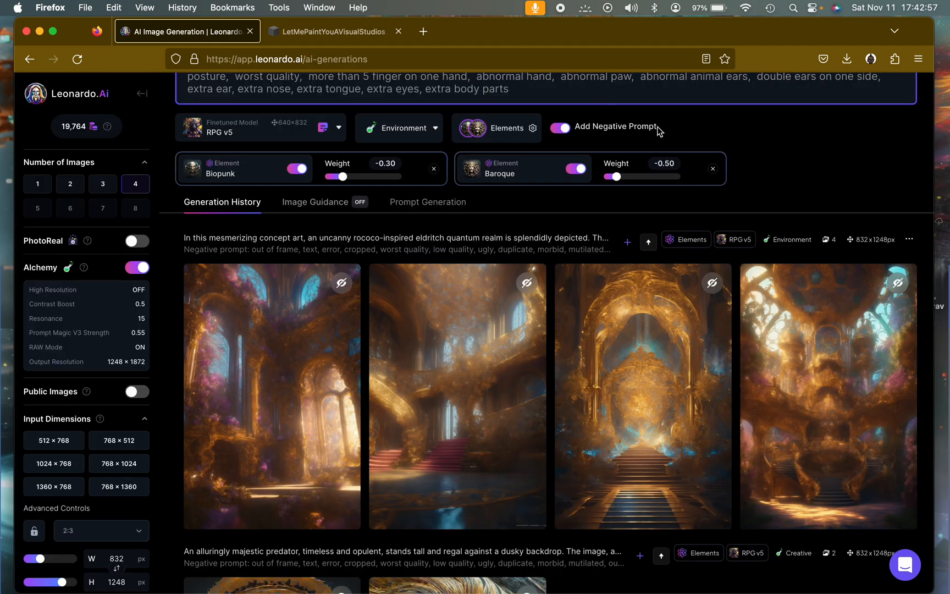
Step: Make all four images of the quantum realm generation public
scroll(587, 273, "up", 3)
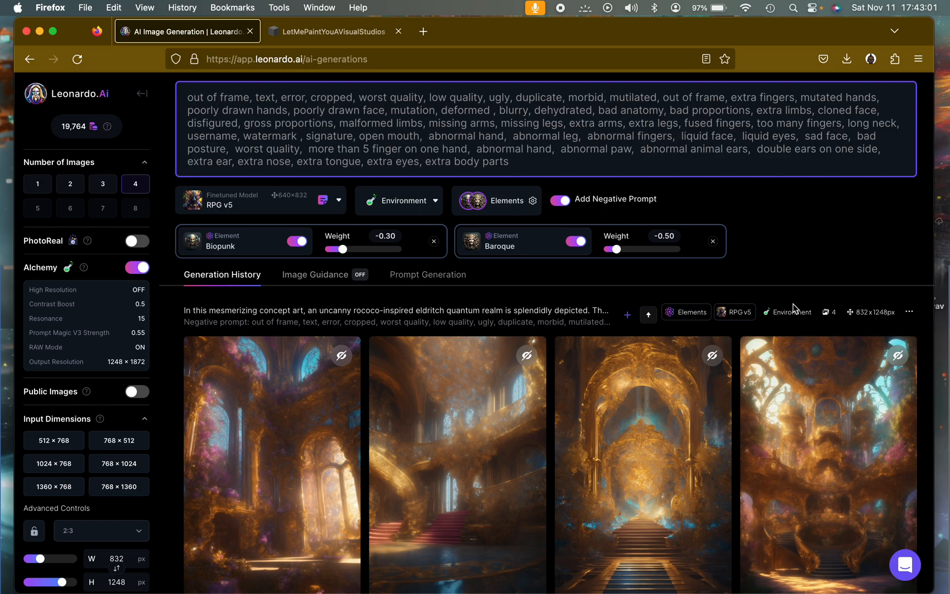
left_click(910, 312)
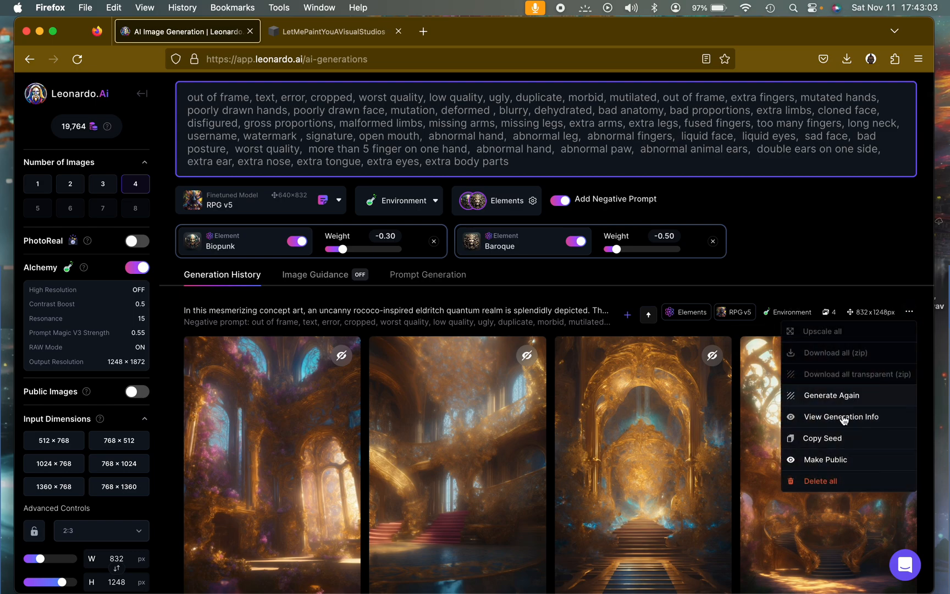
left_click(824, 460)
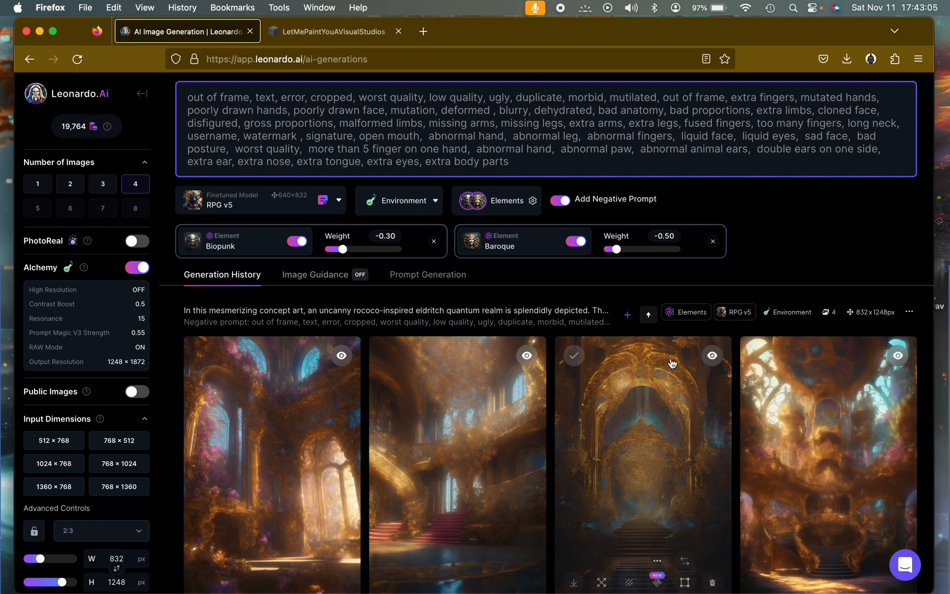
Step: Delete the start of the prompt so that it begins with "Quantum physics within the sophisticated rococo aesthetic"
scroll(632, 352, "up", 5)
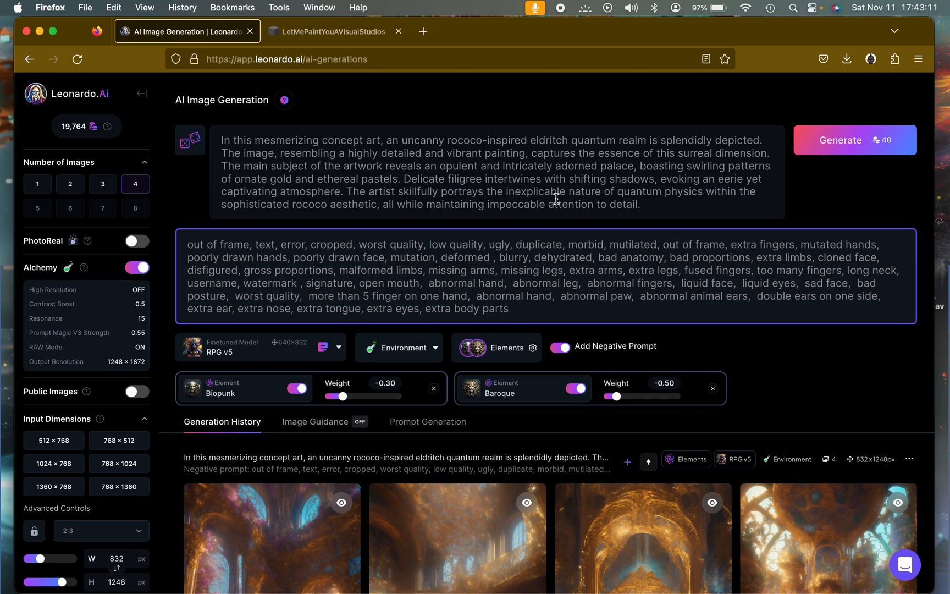
left_click(406, 179)
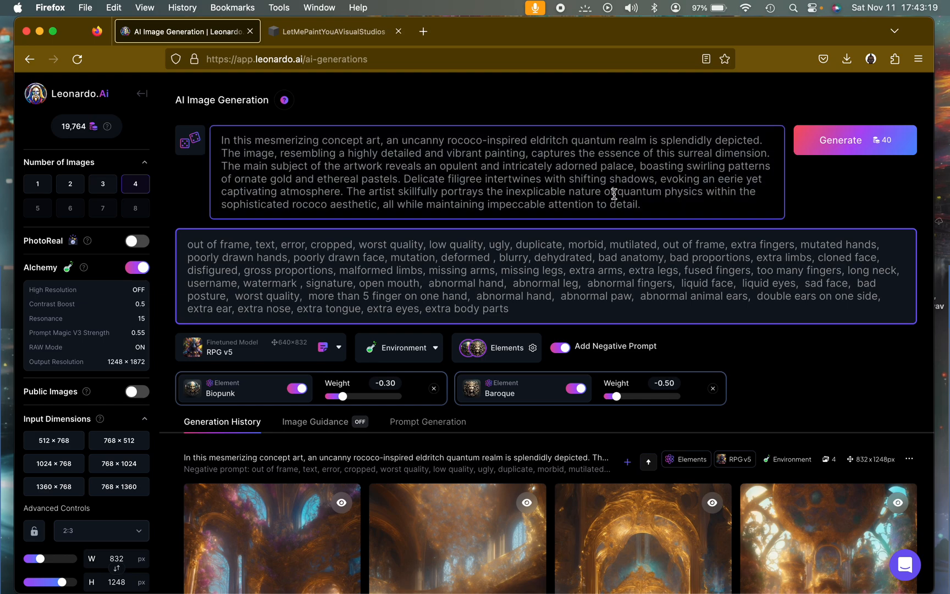
left_click_drag(614, 194, 340, 73)
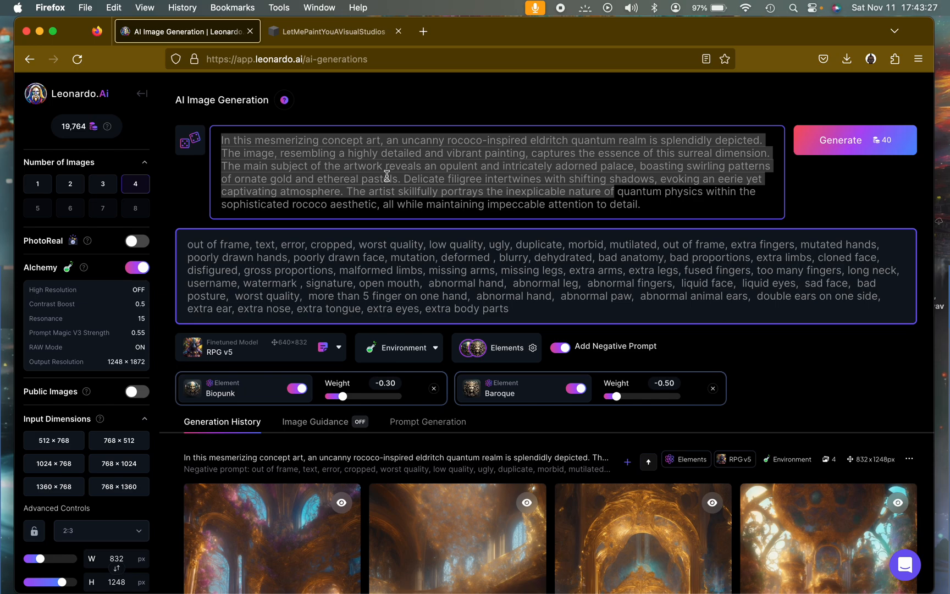
key("BackSpace")
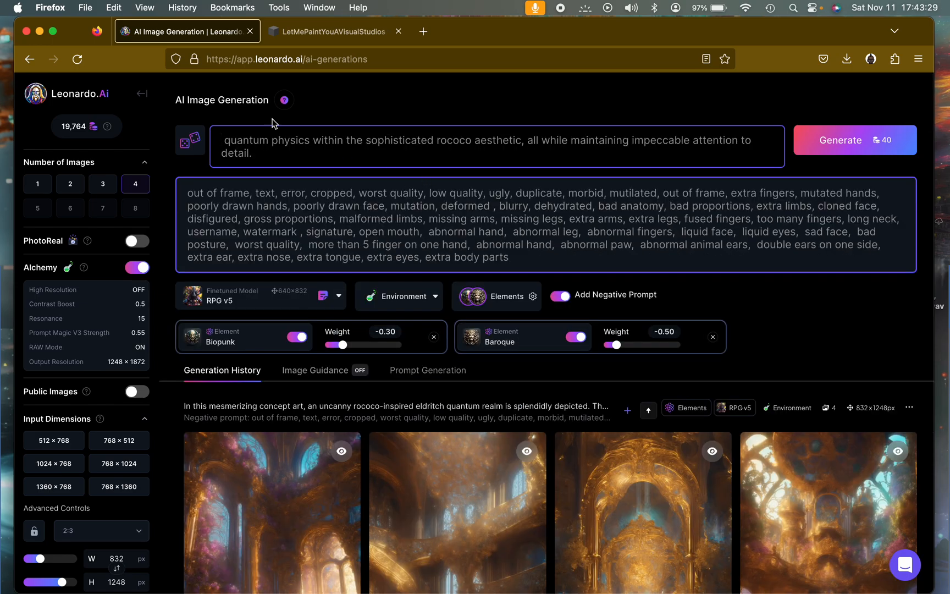
left_click(226, 143)
key("BackSpace")
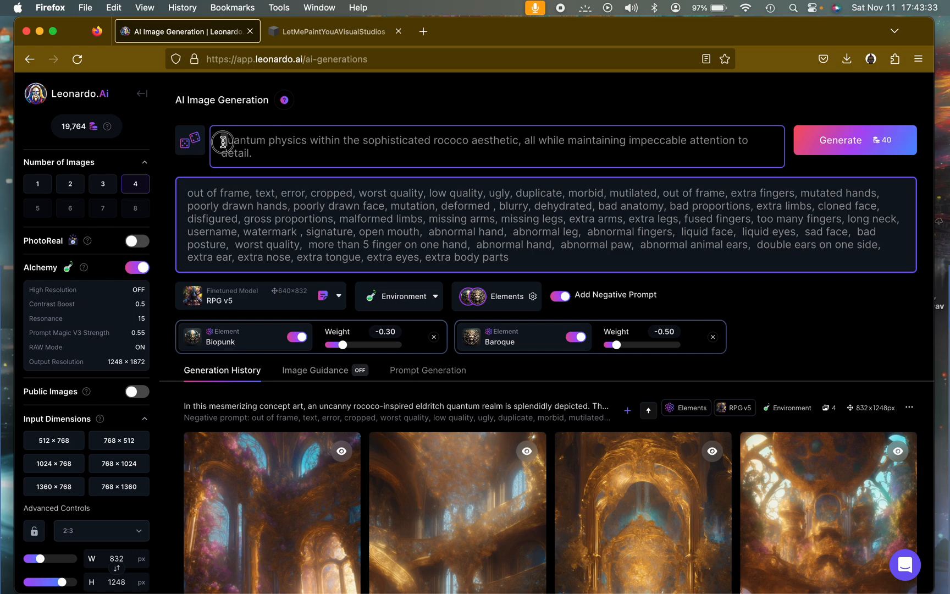
key("Delete")
type("Q")
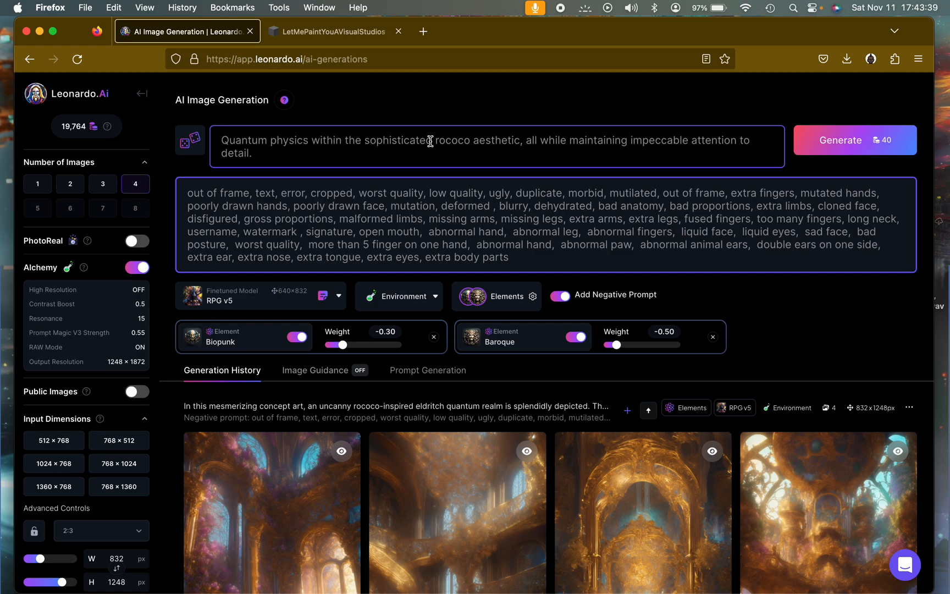
Step: Remove "the sophisticated" from the prompt and capitalize "Rococo"
left_click_drag(432, 141, 343, 142)
key("BackSpace")
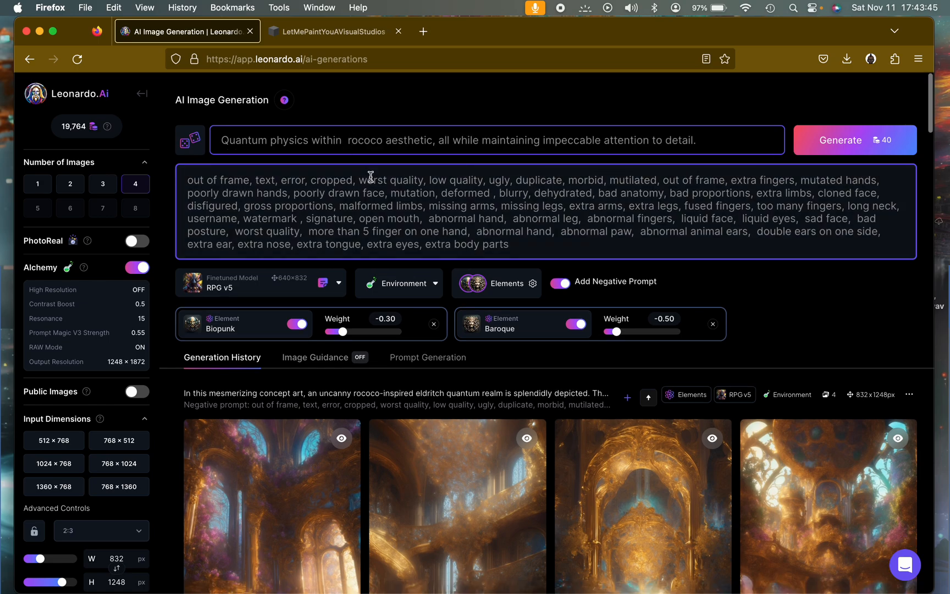
key("Delete")
key("Delete")
type("R")
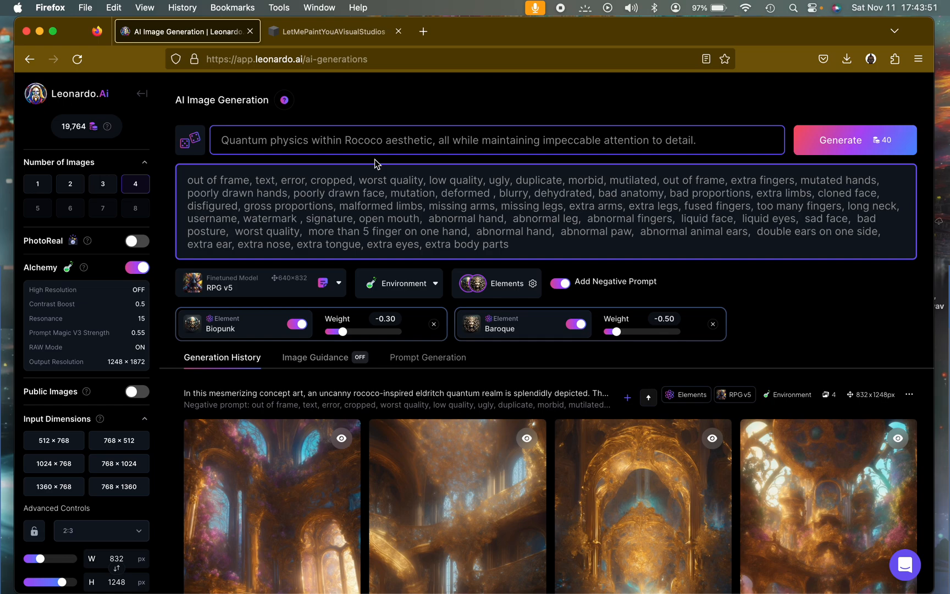
Step: Enclose Rococo aesthetic in quotation marks and parentheses, and delete the word "impeccable" from the prompt
type("(\"")
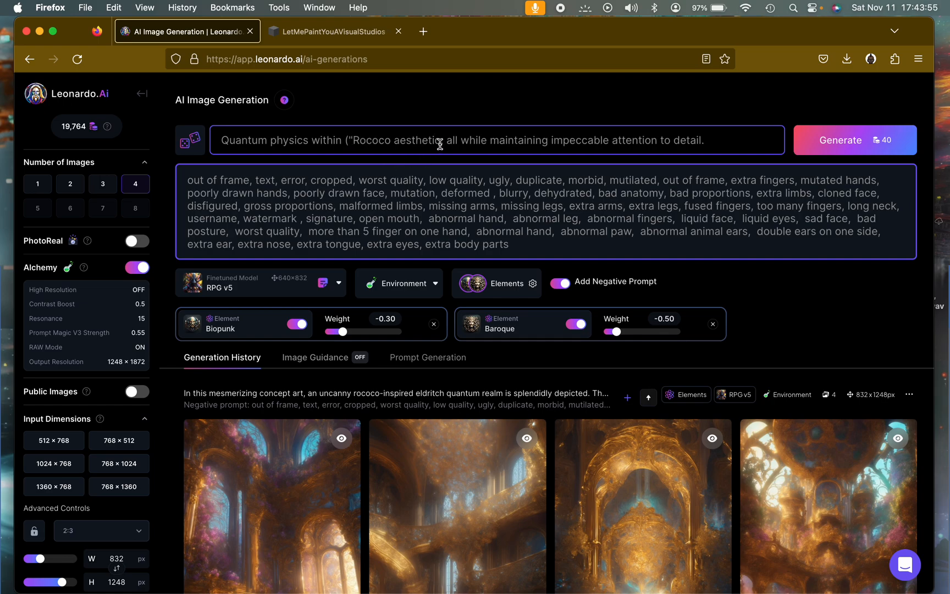
type("\"),")
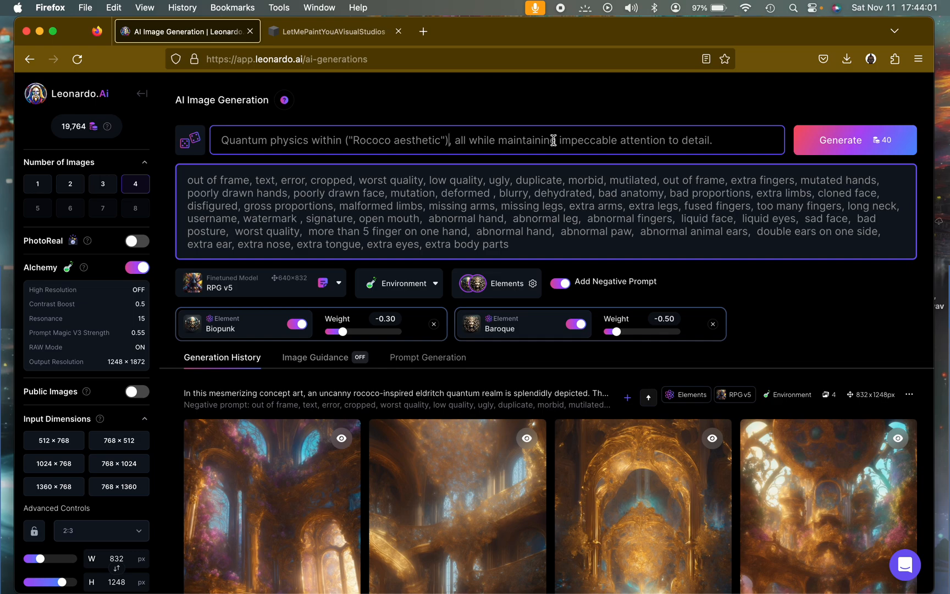
left_click_drag(560, 139, 621, 143)
key("BackSpace")
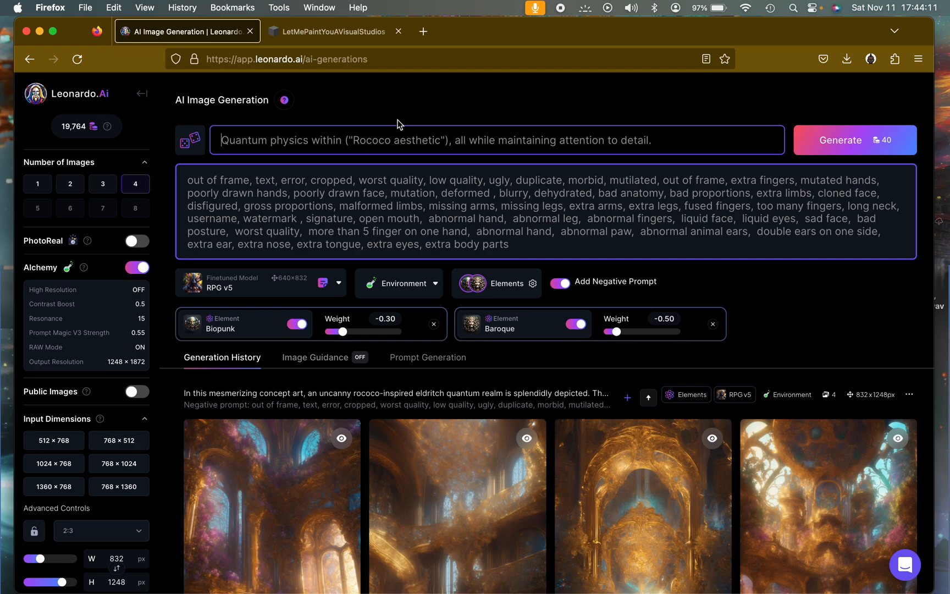
Step: Add a second pair of parentheses around ("Rococo aesthetic") in the prompt
left_click(346, 140)
type("(")
left_click(451, 141)
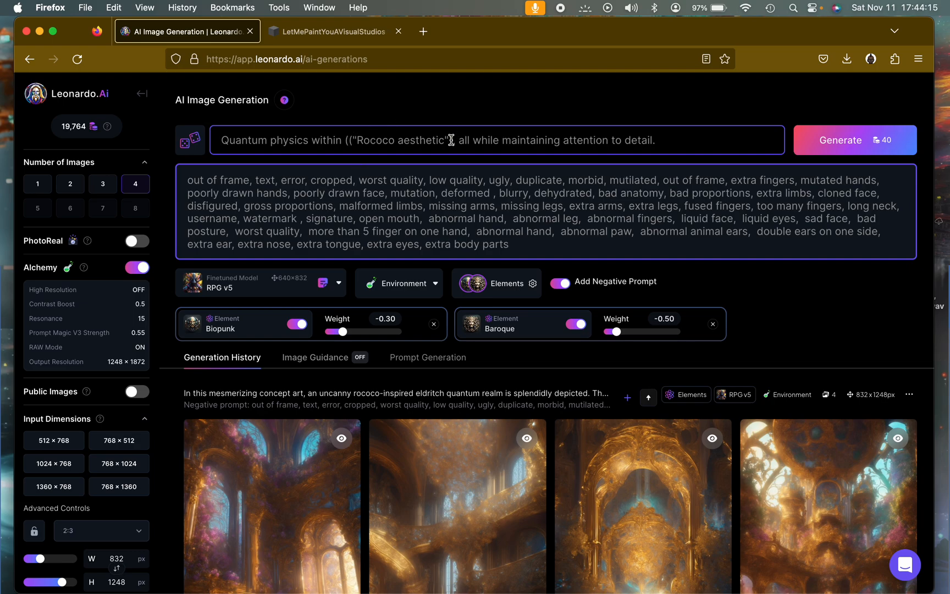
type(")")
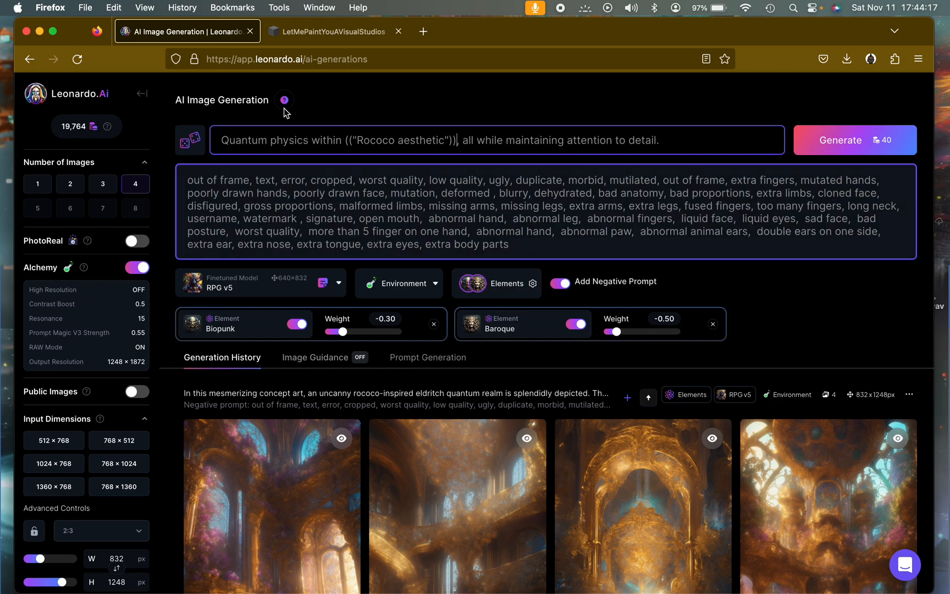
Step: Enclose the word Quantum at the start of the prompt in quotation marks and parentheses
left_click(223, 141)
type("(\"")
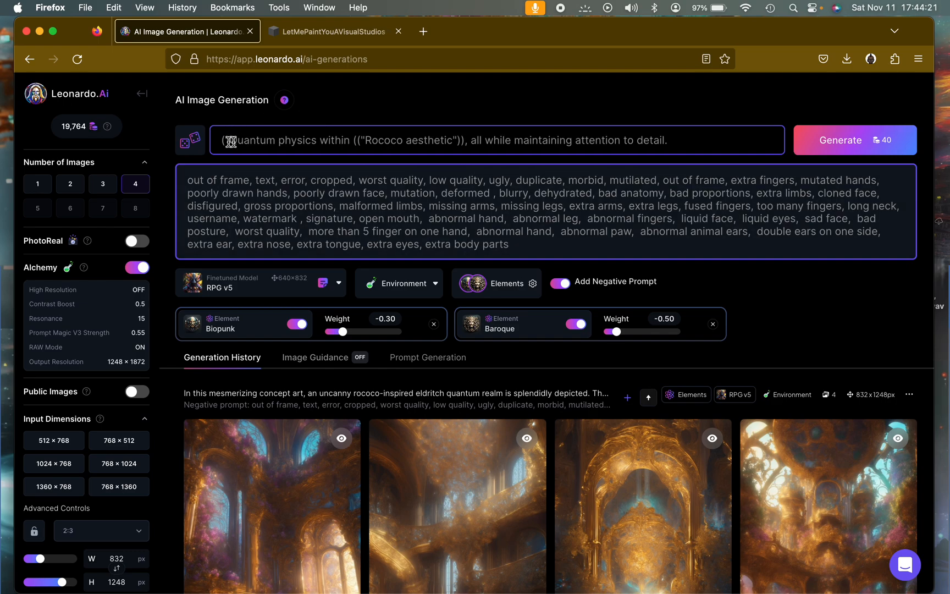
left_click(273, 141)
type("\")")
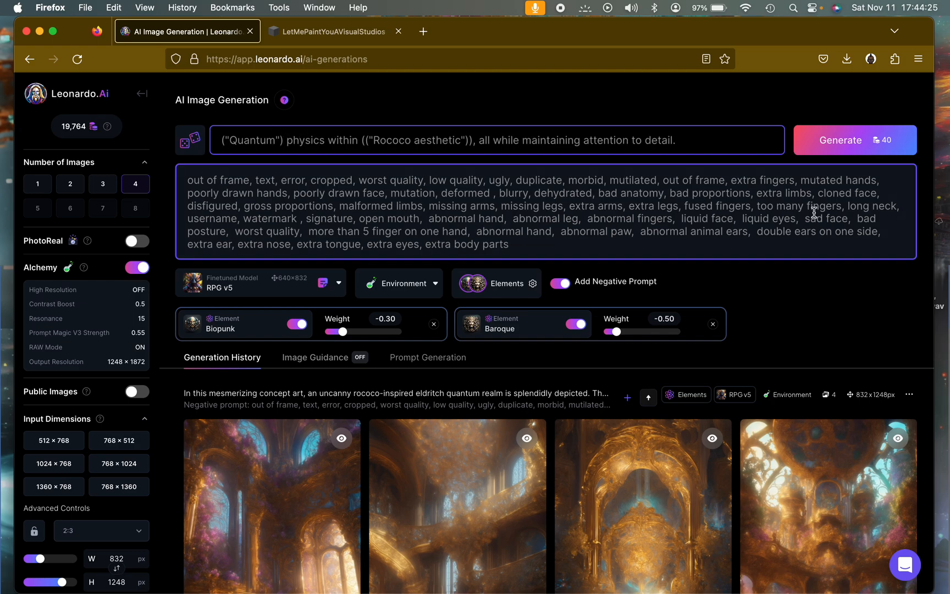
Step: Insert "Bio Hearts Within" at the start of the prompt, before ("Quantum")
left_click(694, 140)
left_click(218, 142)
type("Bio")
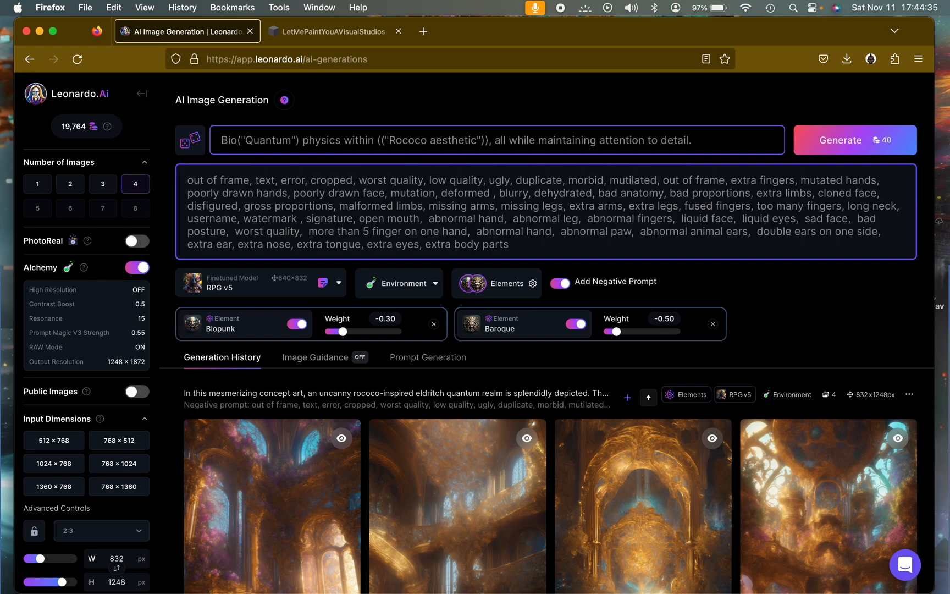
type(" Lum")
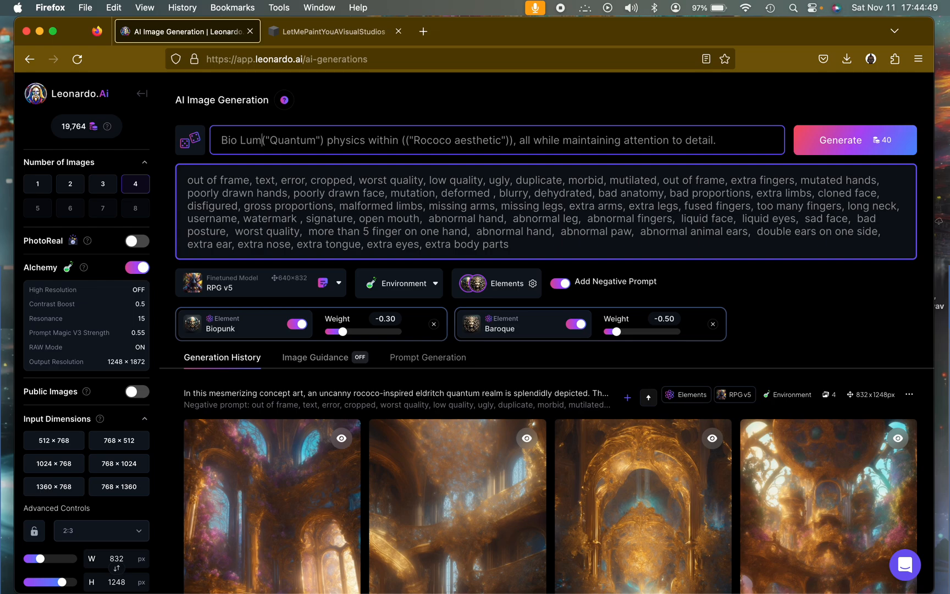
key("BackSpace")
key("BackSpace")
key("BackSpace")
type("Hearts With")
key("BackSpace")
type("in")
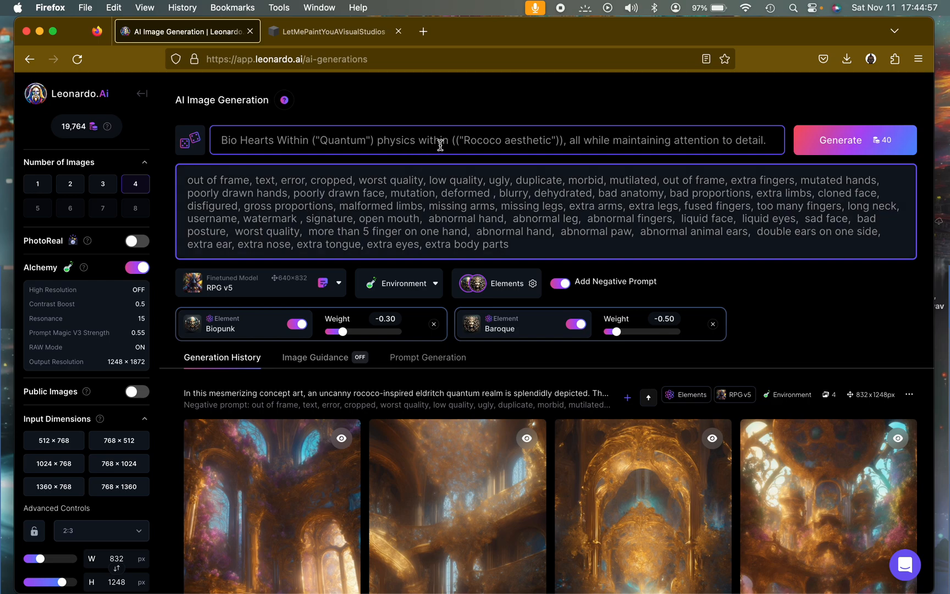
Step: Replace the word "within" after "physics" in the prompt with "playing with"
key("BackSpace")
key("BackSpace")
key("BackSpace")
key("BackSpace")
key("BackSpace")
key("BackSpace")
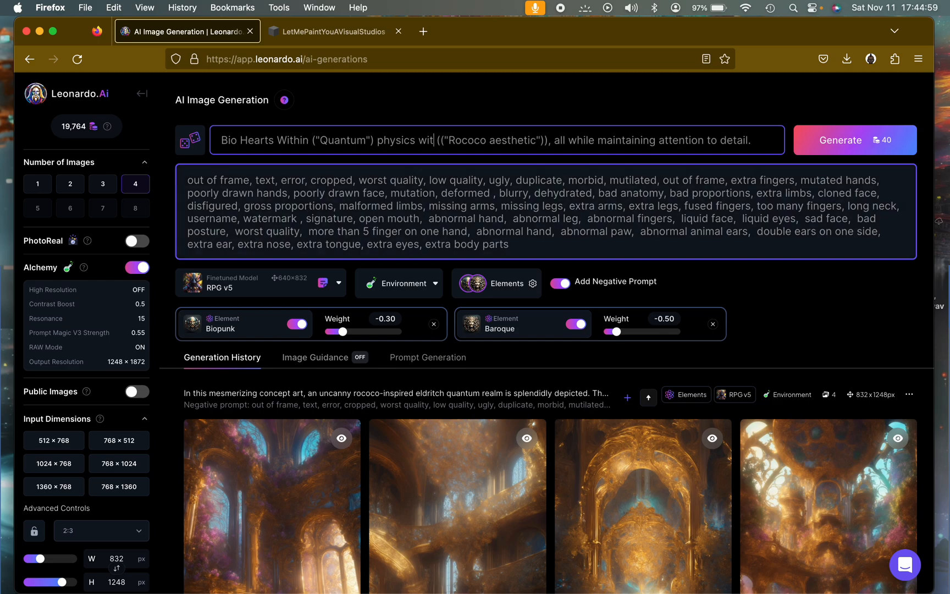
type("playing")
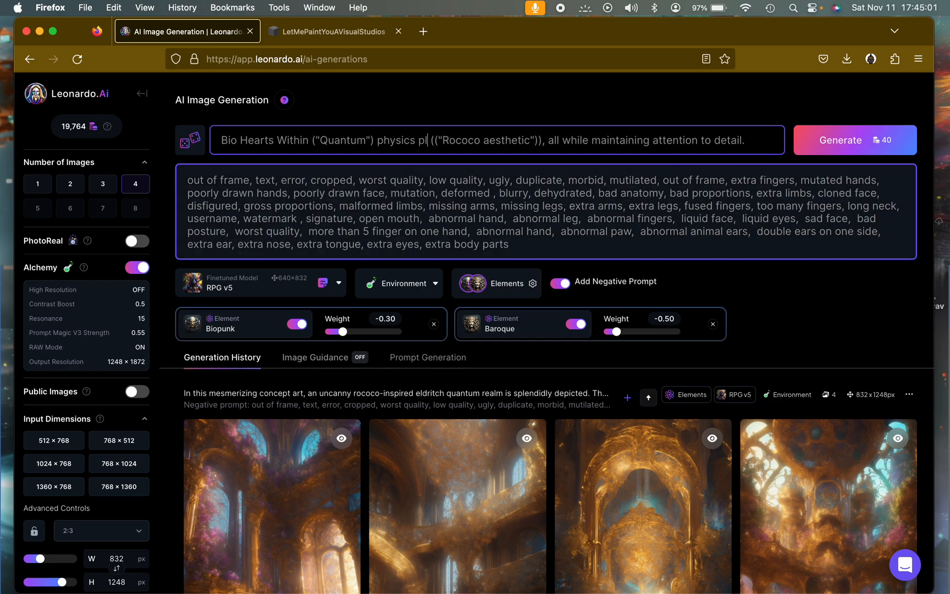
type(" with")
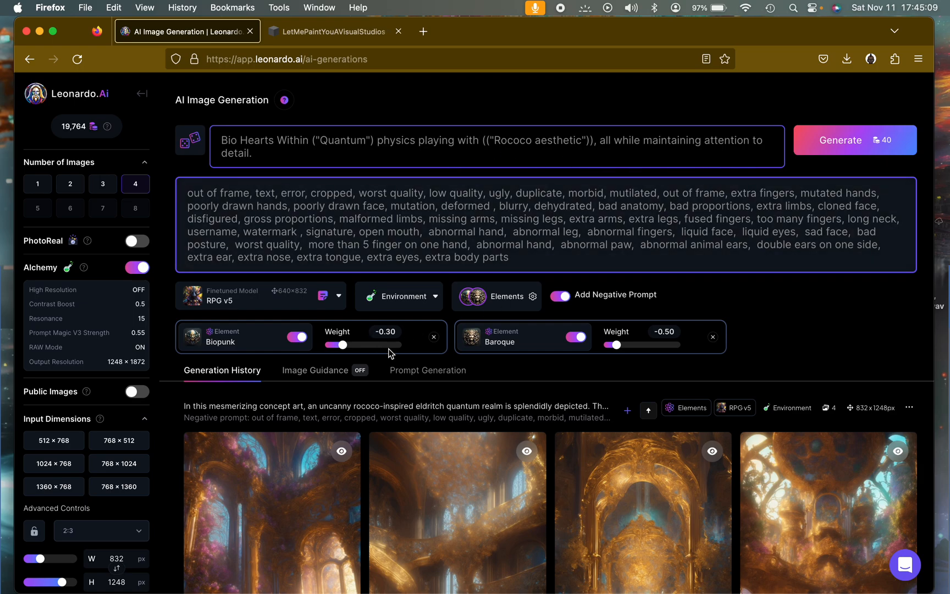
Step: Switch the Alchemy style preset to Dynamic and generate four images from the Bio Hearts prompt
left_click(426, 303)
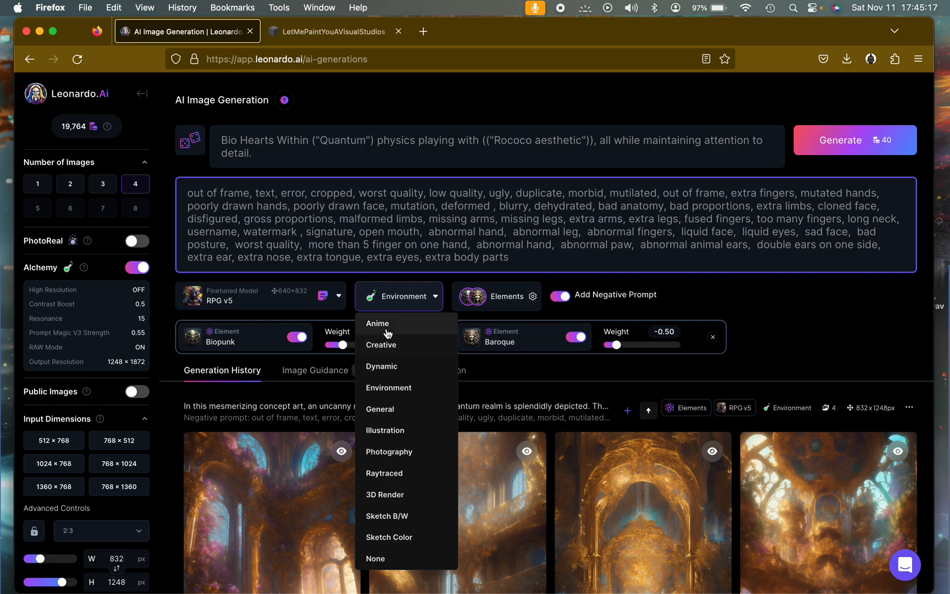
left_click(391, 367)
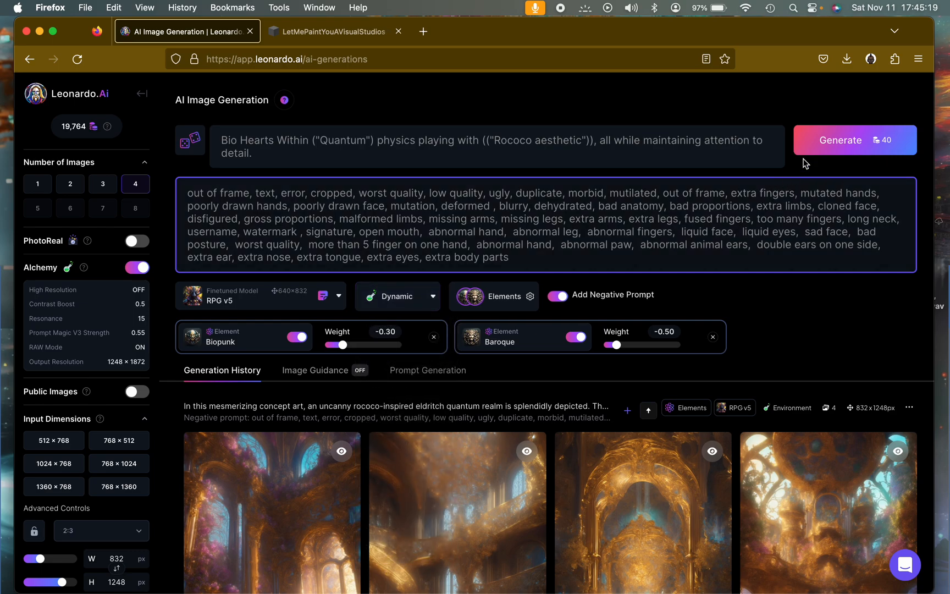
left_click(827, 149)
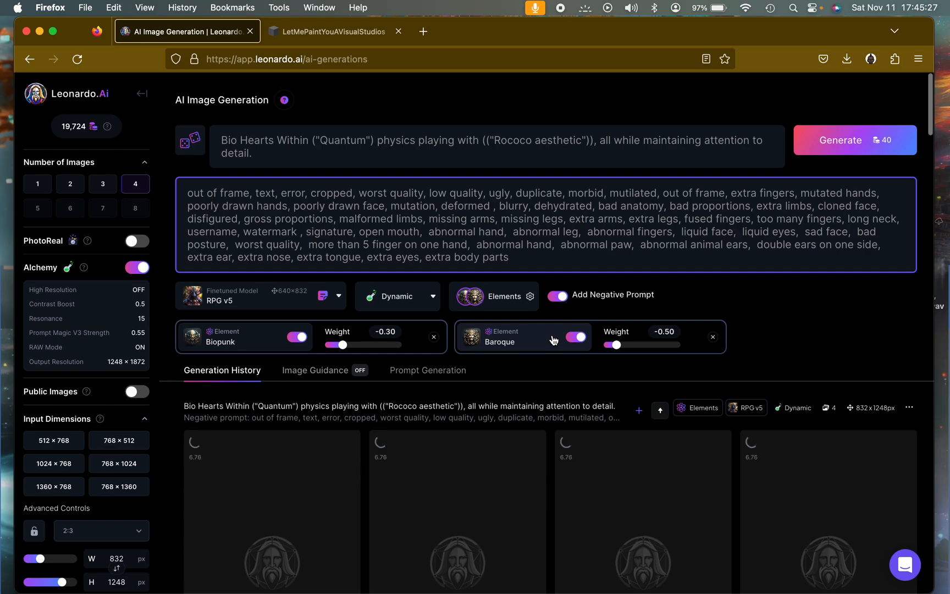
scroll(552, 338, "down", 2)
scroll(552, 334, "down", 2)
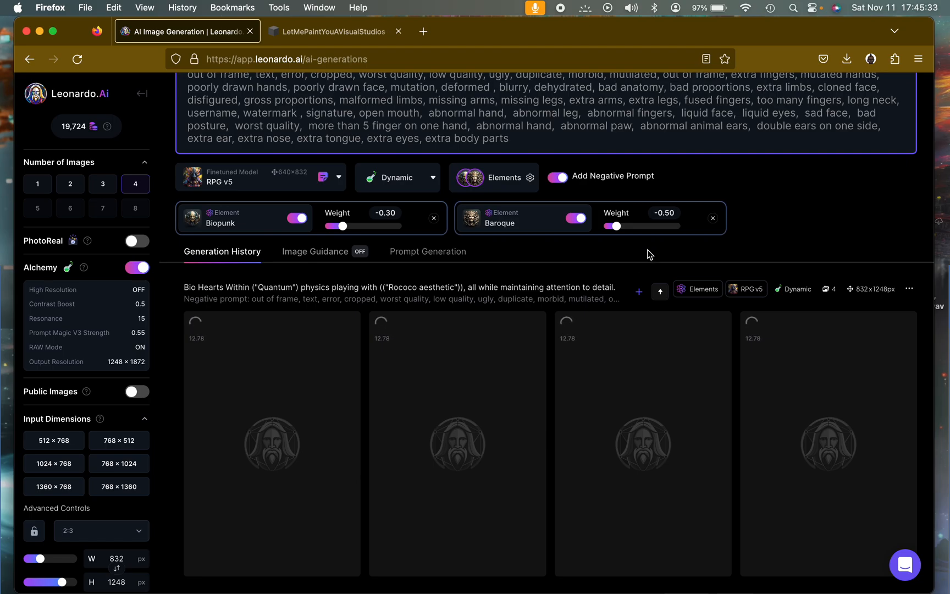
scroll(674, 215, "up", 4)
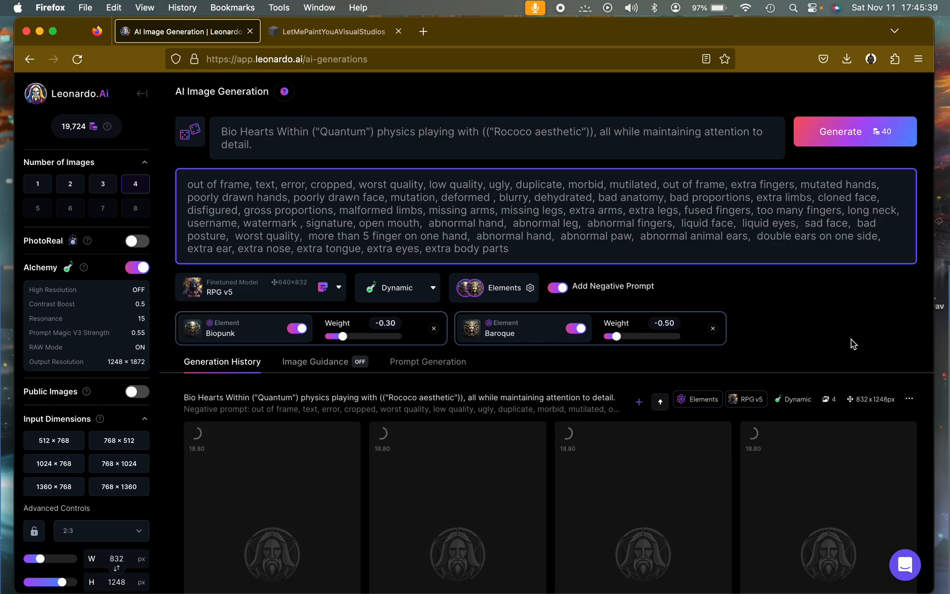
scroll(853, 343, "down", 5)
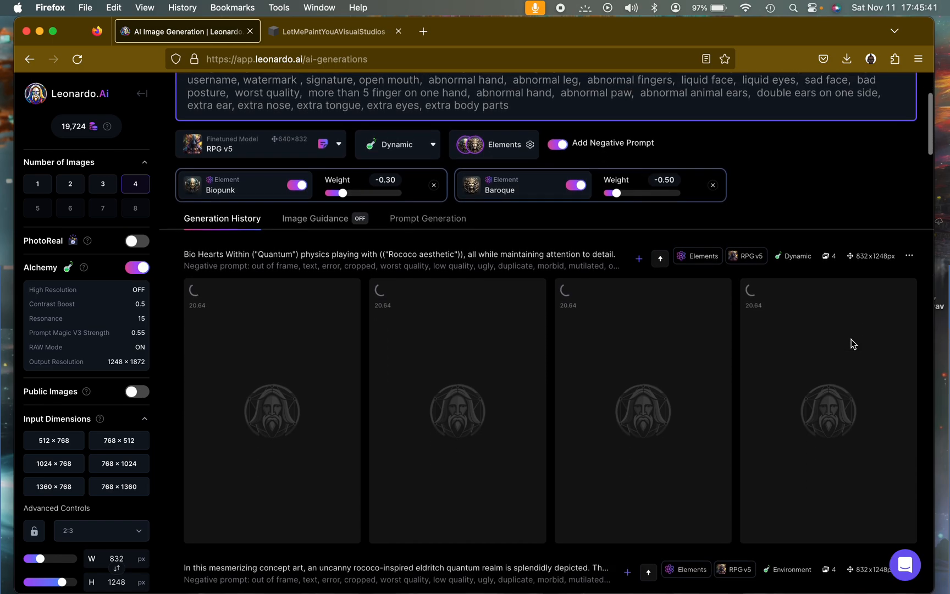
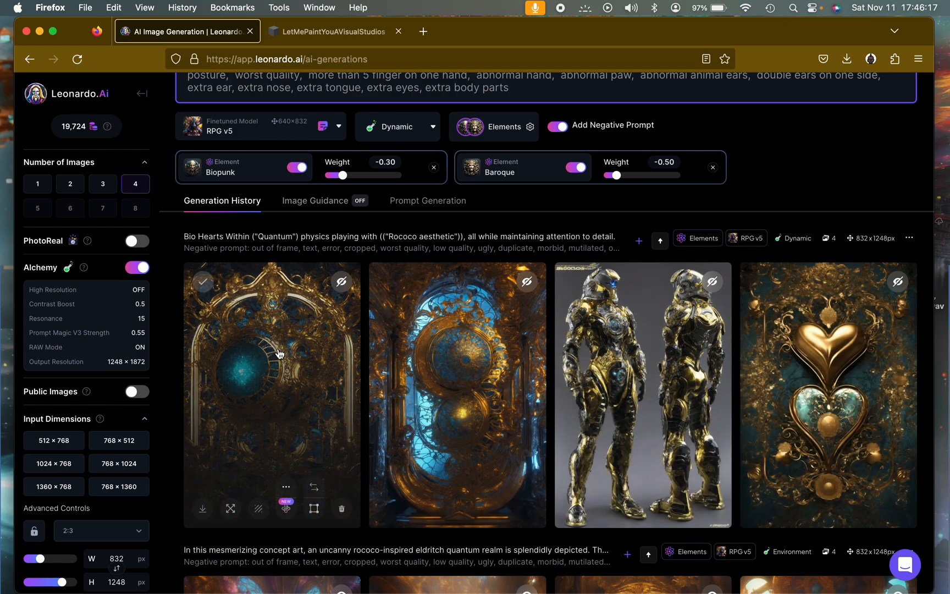
Step: Examine the first Bio Hearts image, with the turquoise orb in a golden frame, enlarged for its ornamental detail
left_click(279, 353)
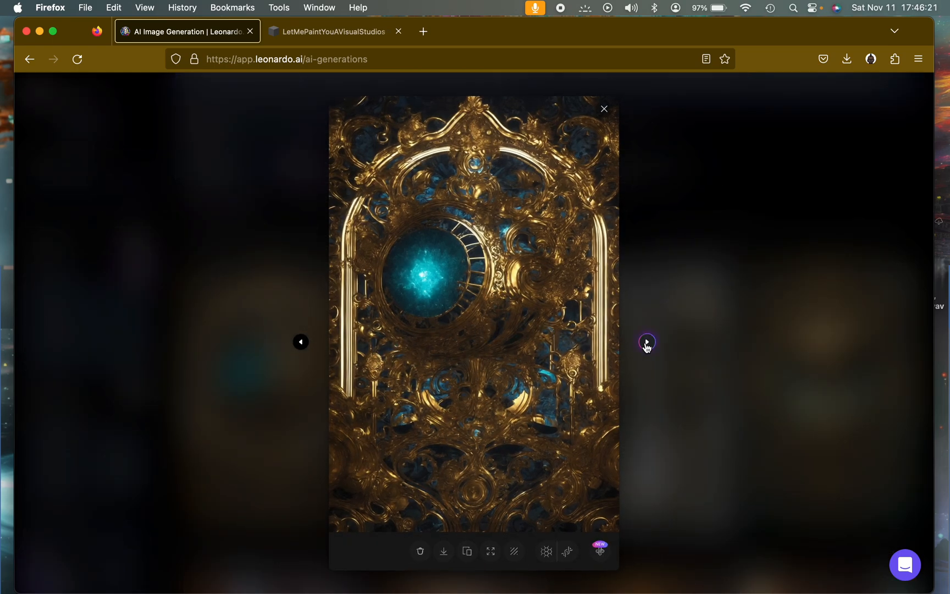
left_click(555, 323)
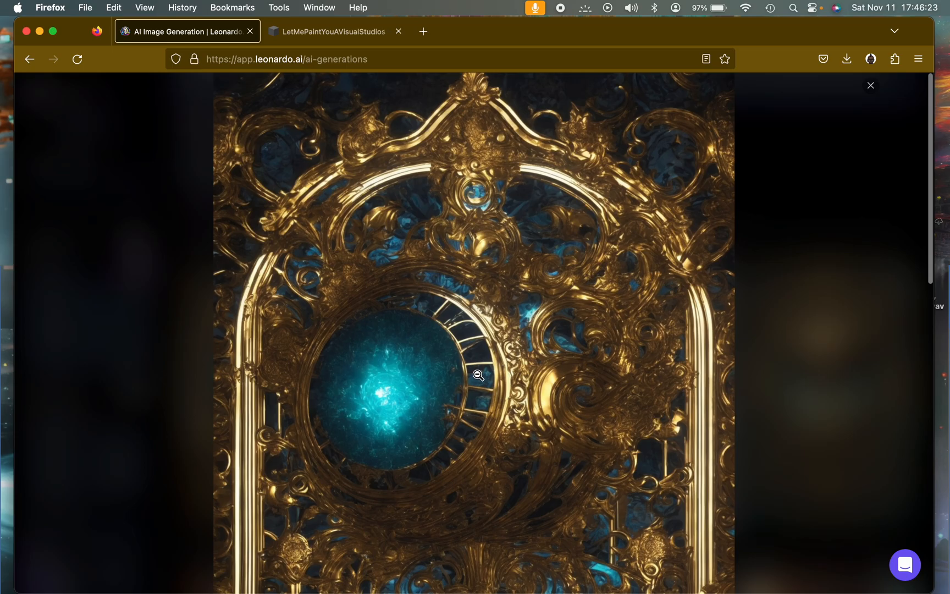
scroll(479, 374, "down", 10)
scroll(478, 375, "up", 9)
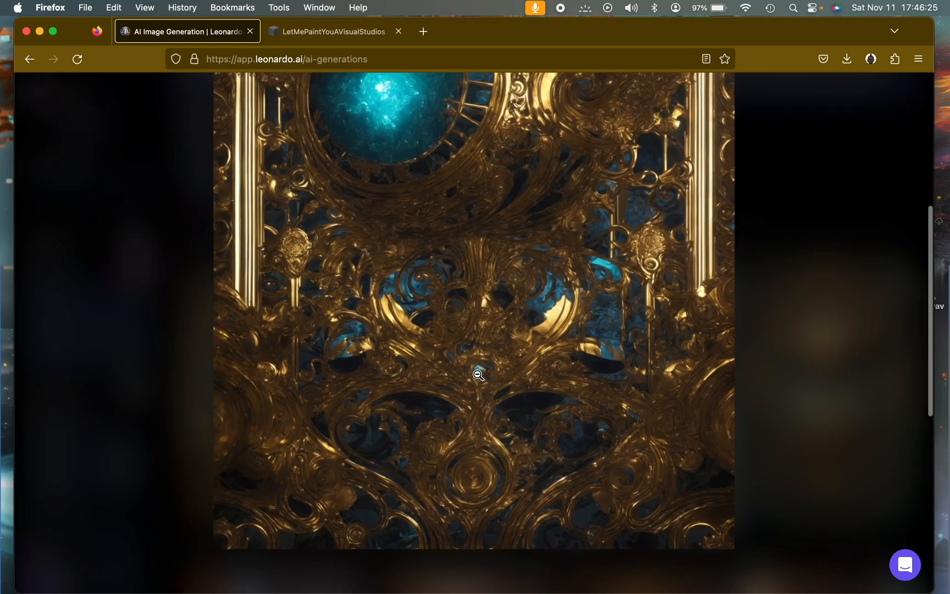
left_click(477, 376)
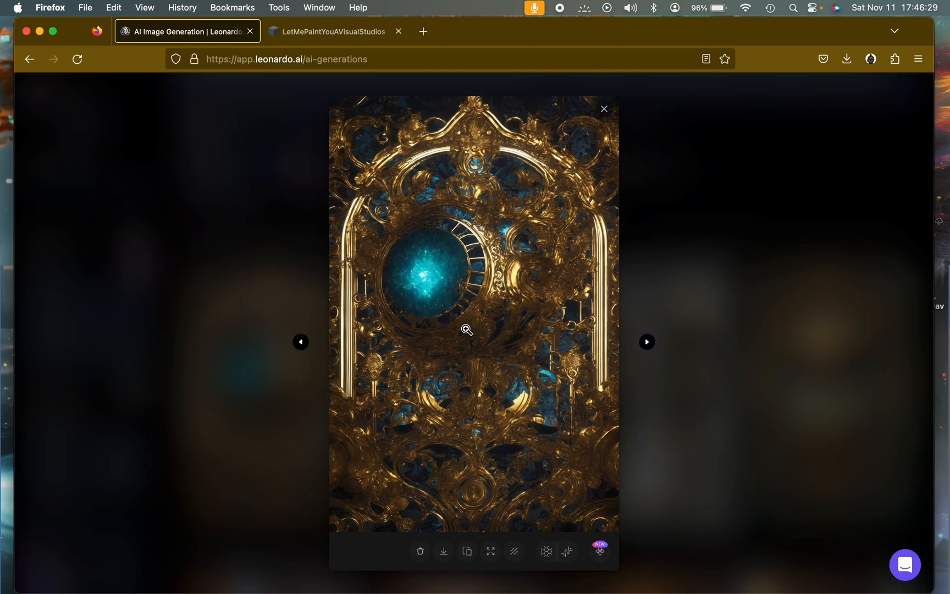
left_click(466, 329)
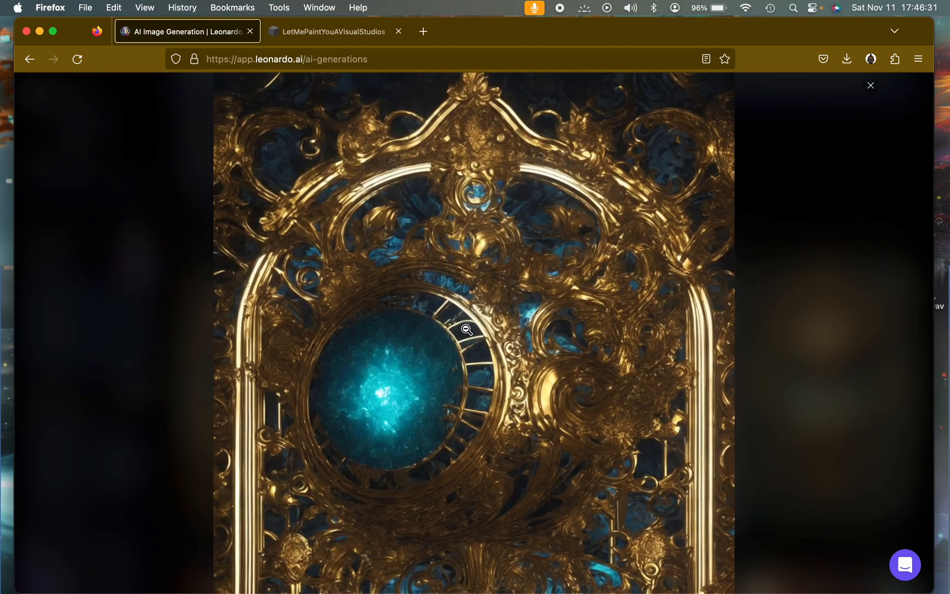
scroll(466, 330, "down", 2)
left_click(631, 218)
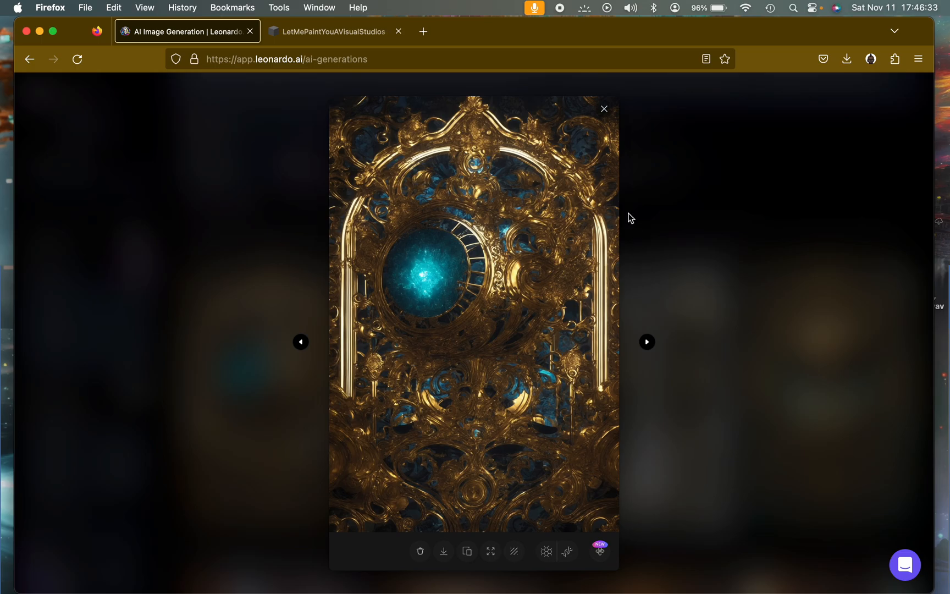
left_click(604, 113)
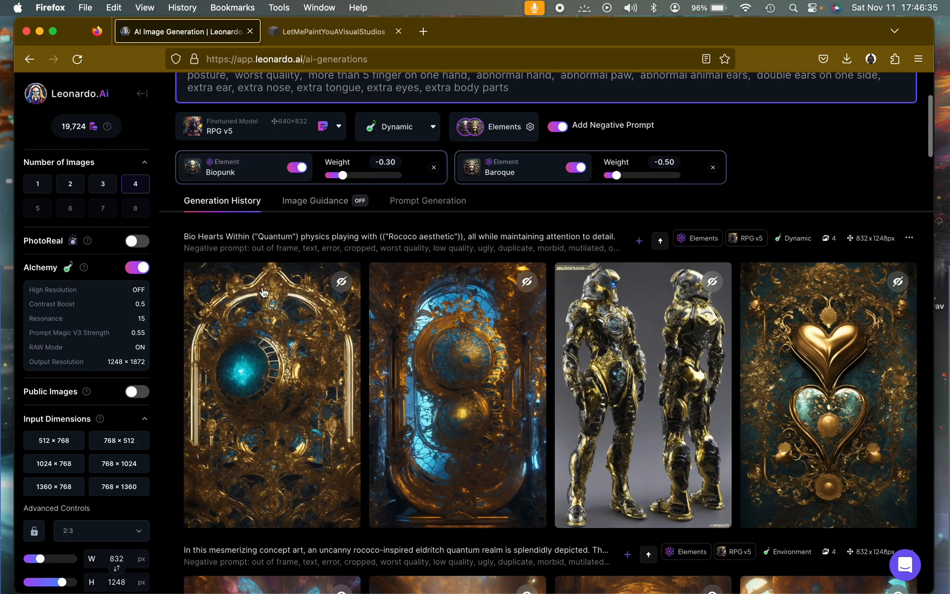
left_click(288, 327)
left_click(475, 294)
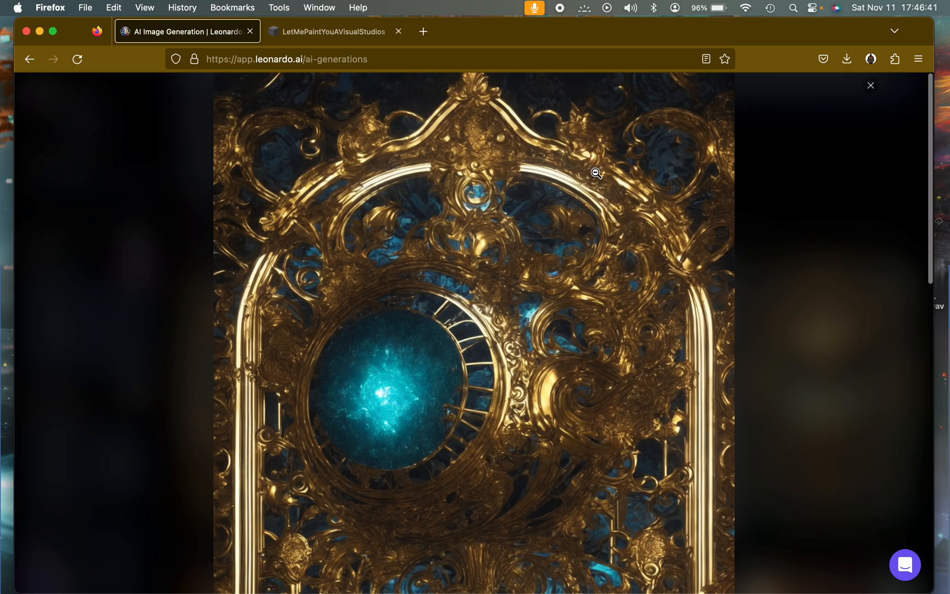
scroll(574, 378, "down", 5)
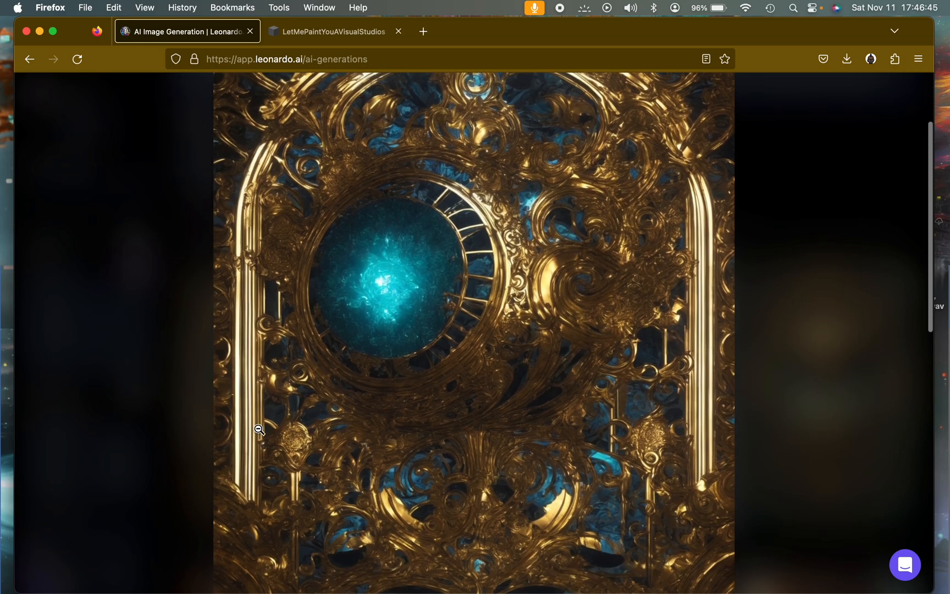
left_click(471, 302)
Step: Examine the other three Bio Hearts images enlarged one after another, then close the image viewer
left_click(646, 342)
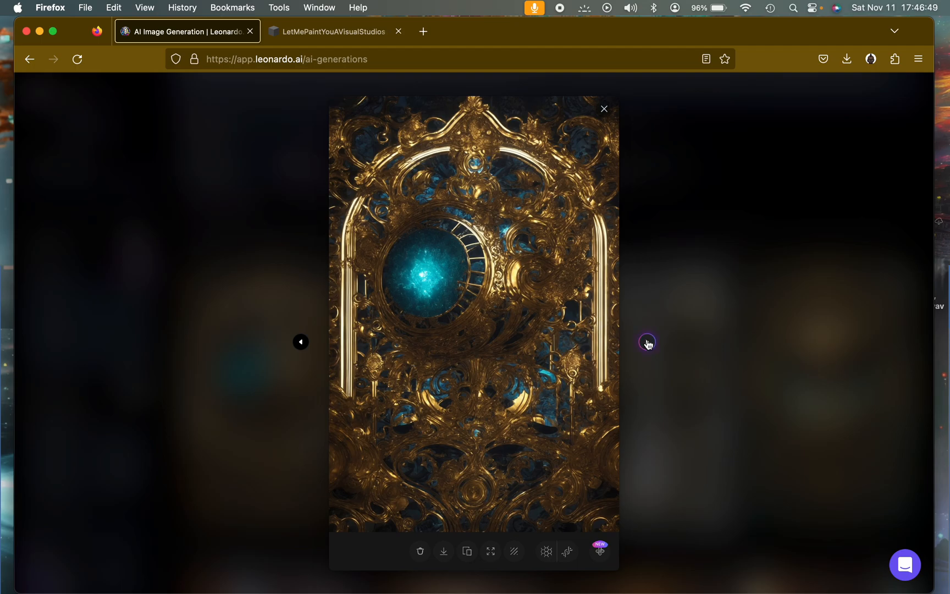
left_click(493, 288)
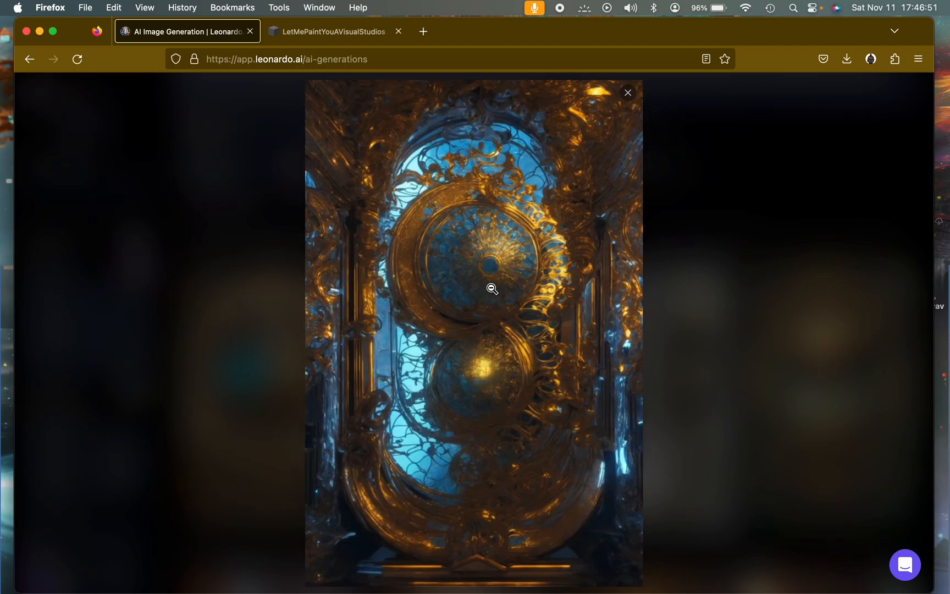
left_click(492, 288)
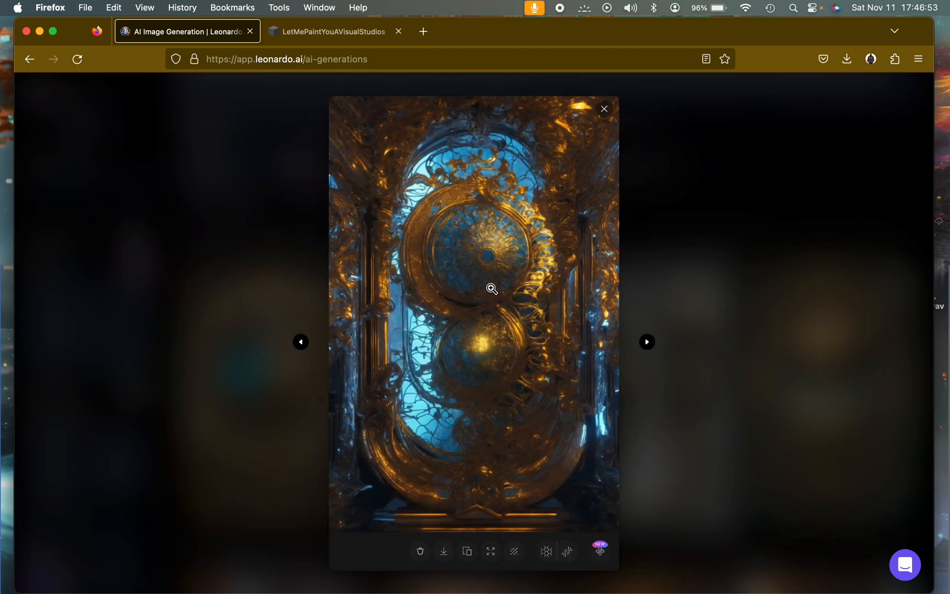
left_click(647, 342)
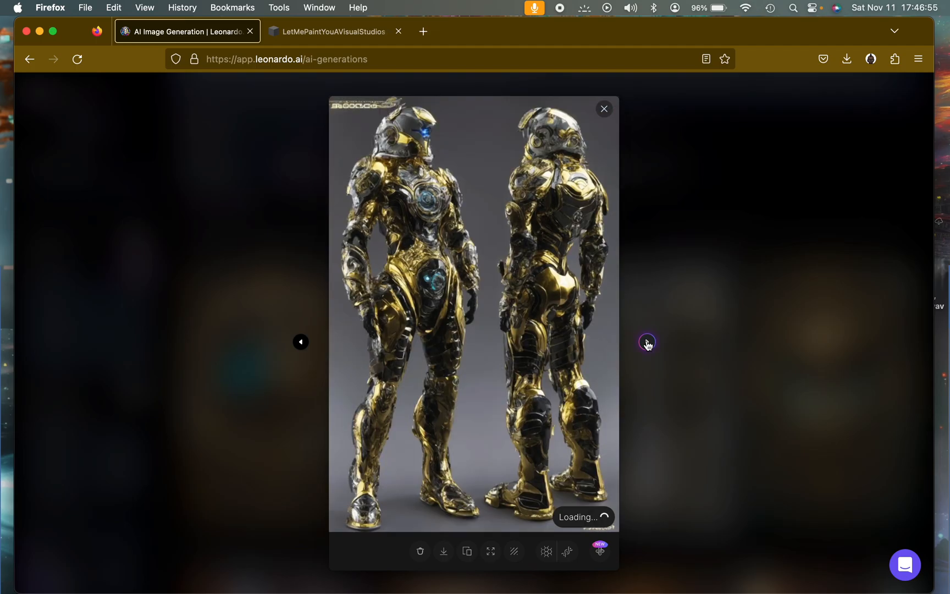
left_click(514, 215)
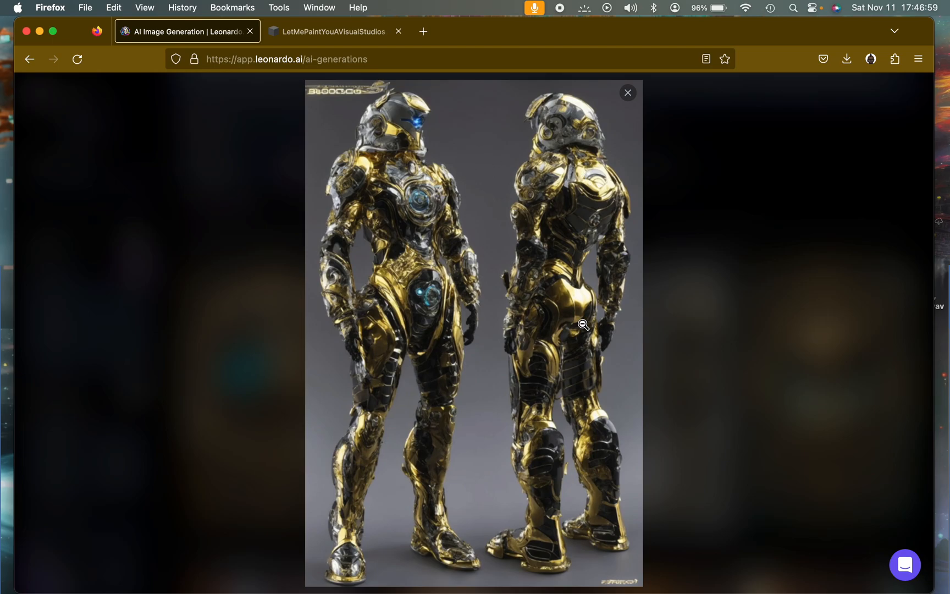
left_click(608, 332)
left_click(647, 342)
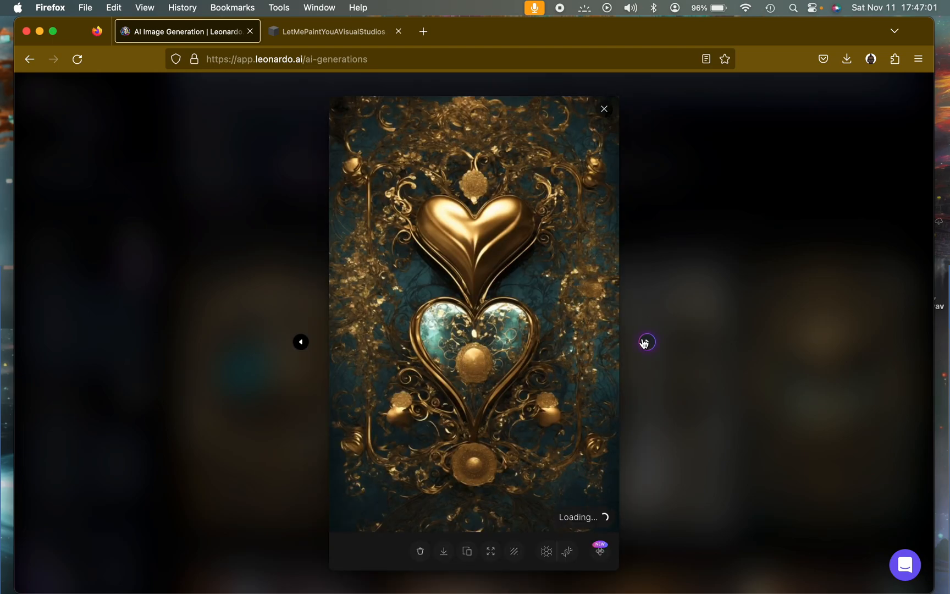
left_click(442, 315)
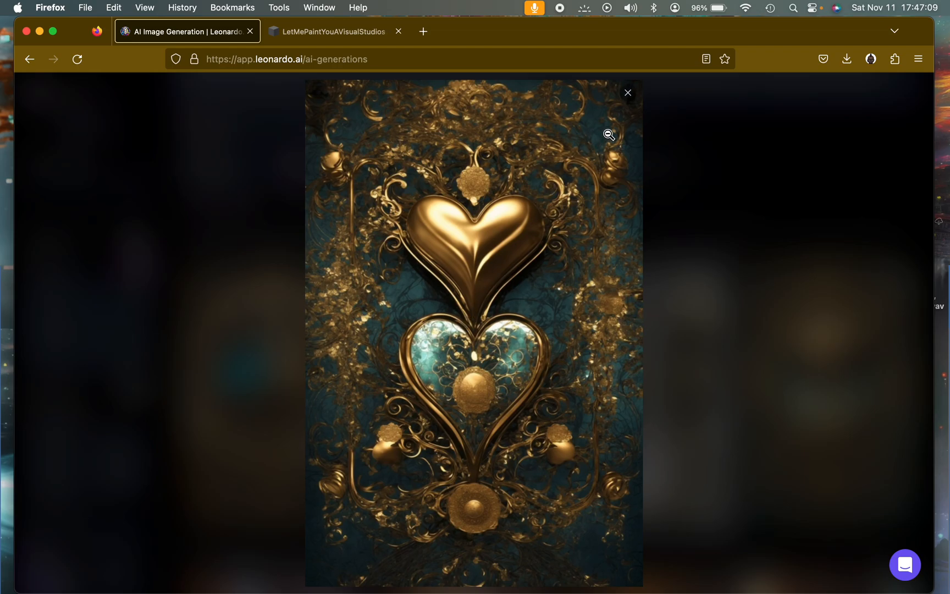
left_click(627, 95)
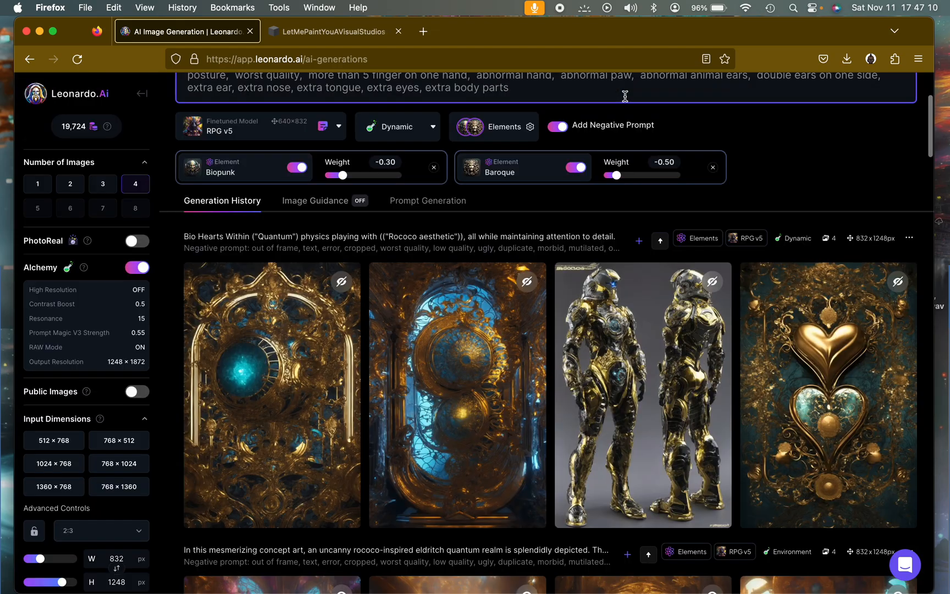
Step: Make all four images of the newest Bio Hearts generation public
left_click(909, 237)
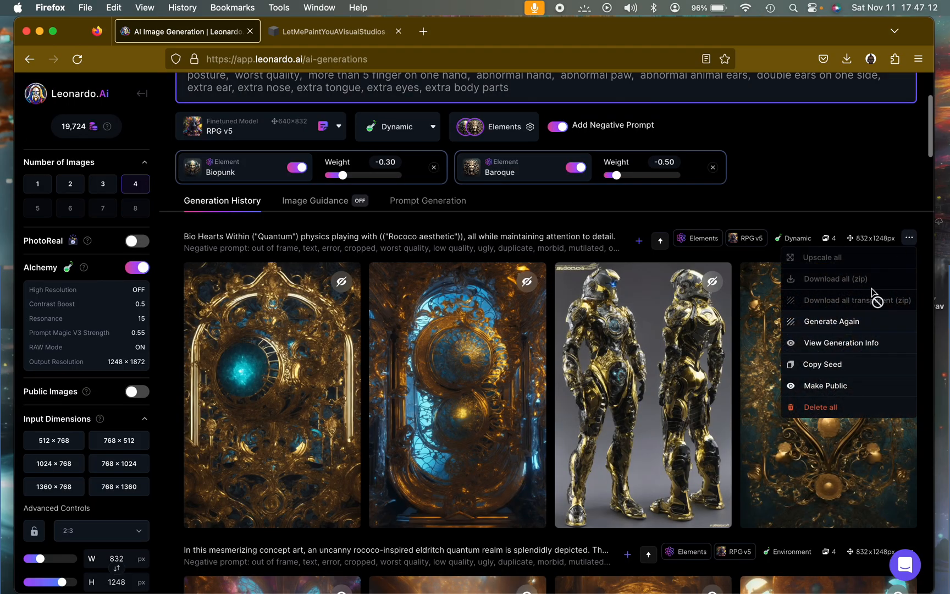
left_click(847, 387)
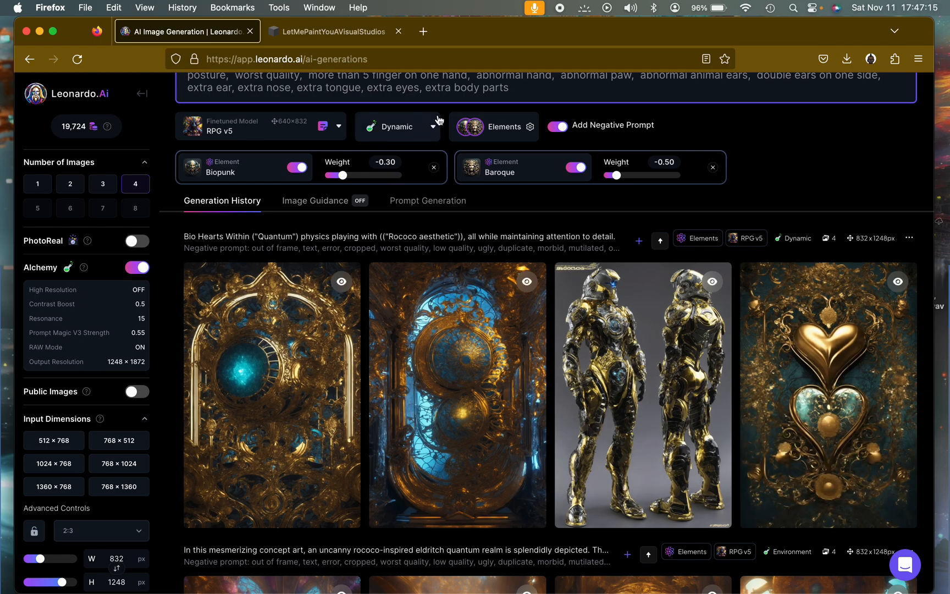
Step: Add the Inferno element alongside Biopunk and Baroque
left_click(504, 128)
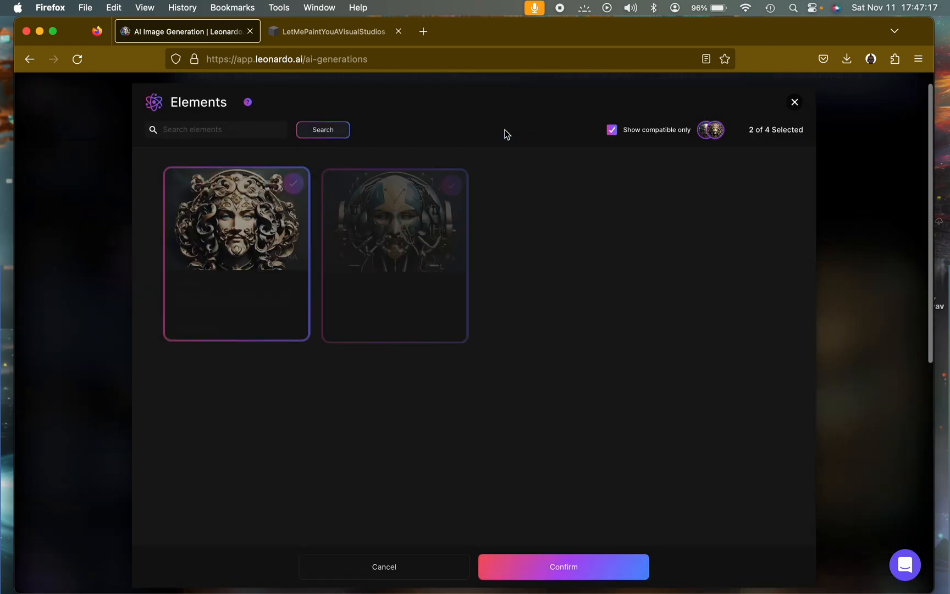
left_click(649, 385)
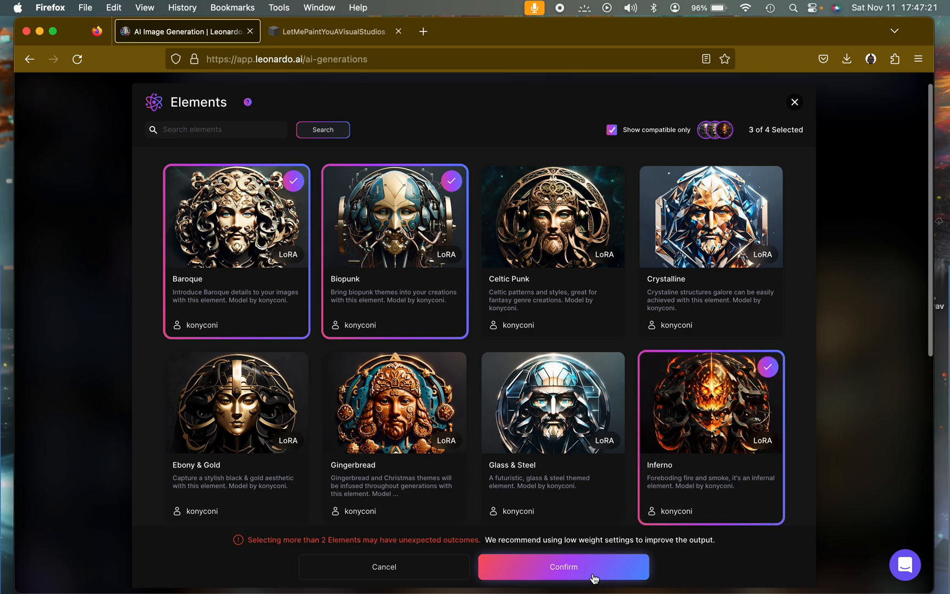
left_click(593, 575)
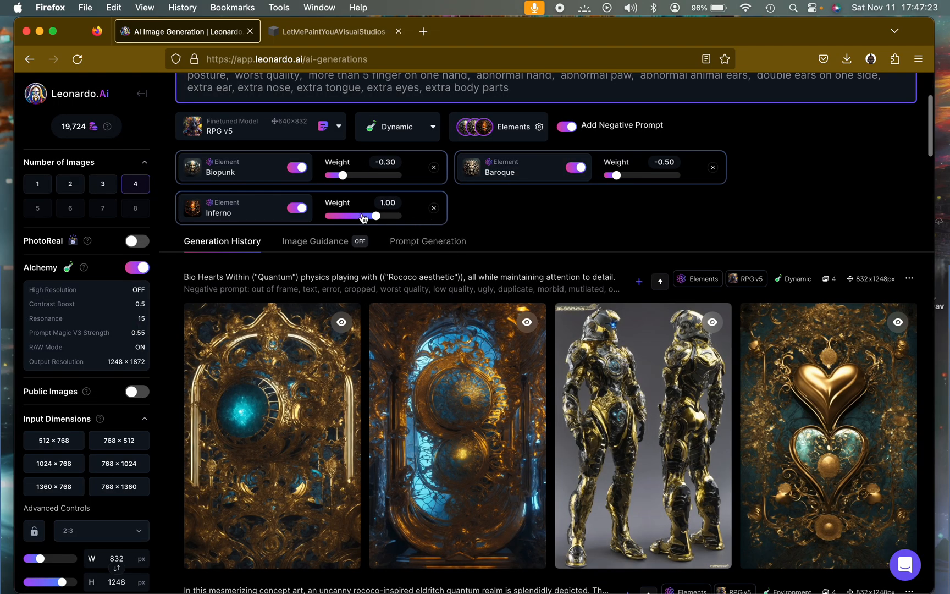
Step: Set the Inferno element's weight to 0.60 and generate four images with the Bio Hearts prompt
left_click_drag(377, 215, 367, 218)
scroll(354, 143, "up", 5)
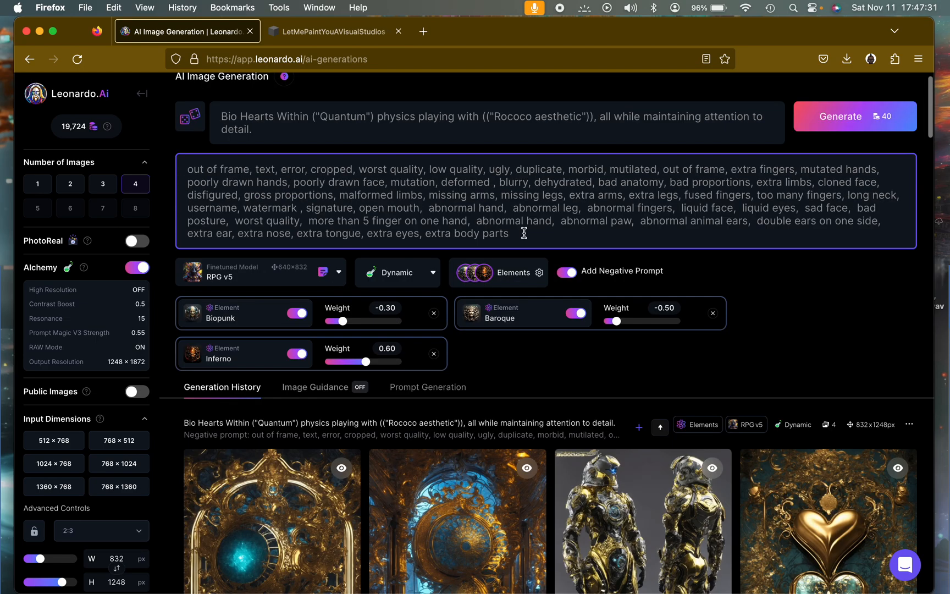
left_click(877, 137)
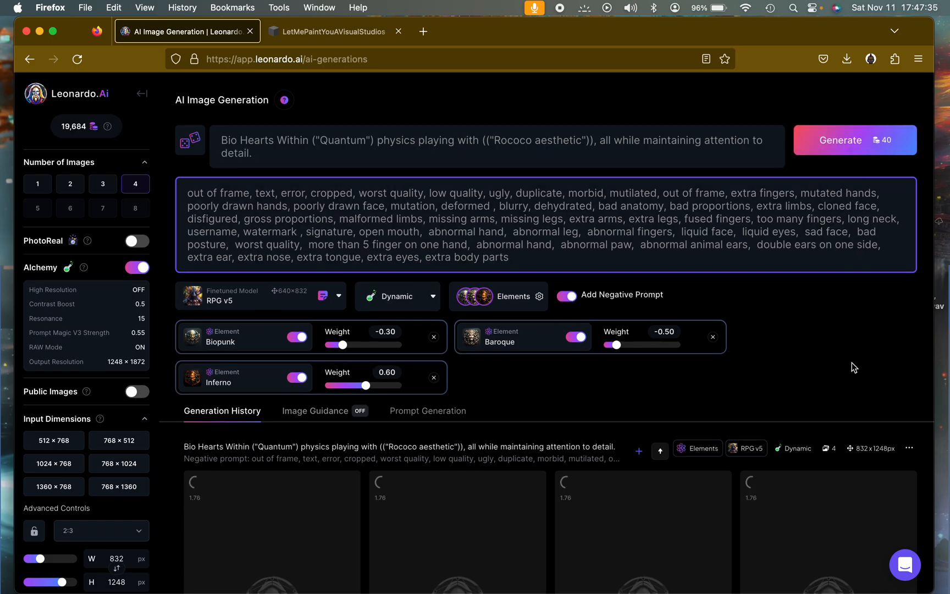
Step: Examine the first image of the new generation, the white face with gold ornaments, enlarged from top to bottom
scroll(851, 362, "down", 4)
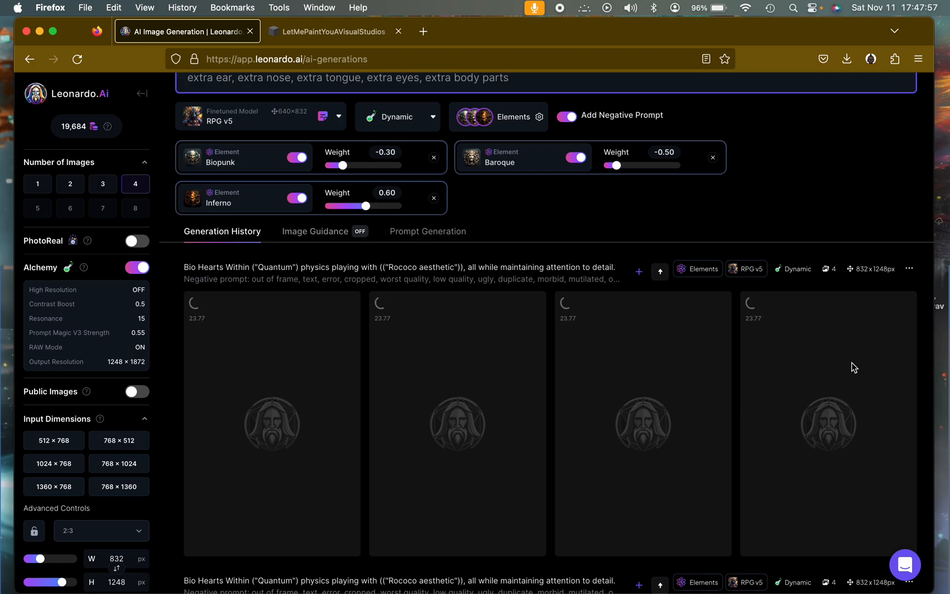
scroll(851, 362, "down", 1)
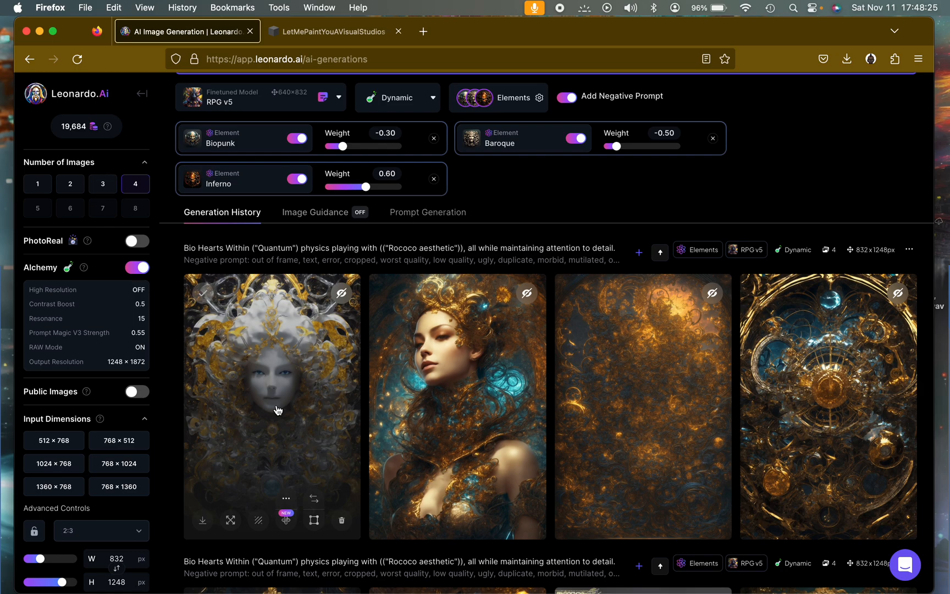
left_click(278, 409)
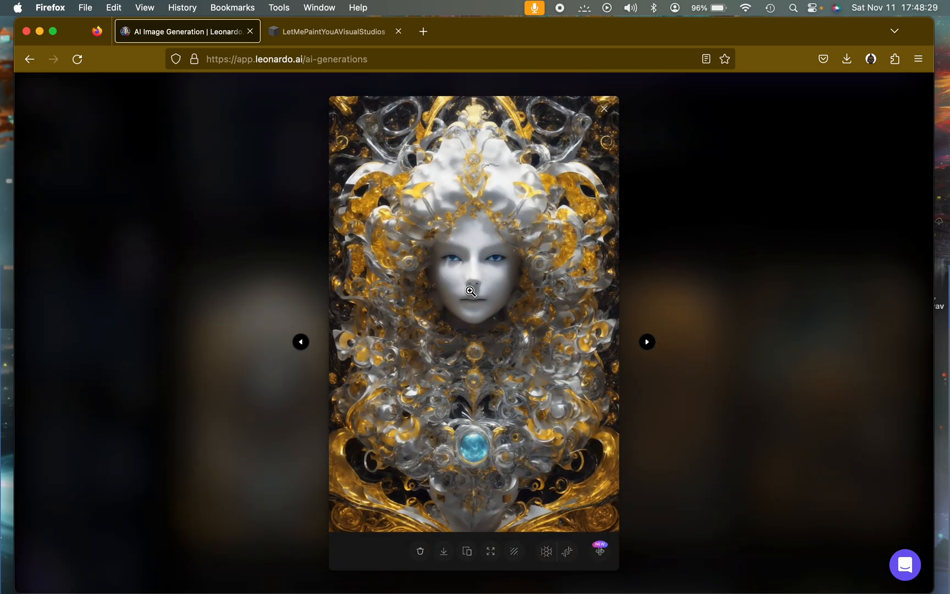
left_click(471, 292)
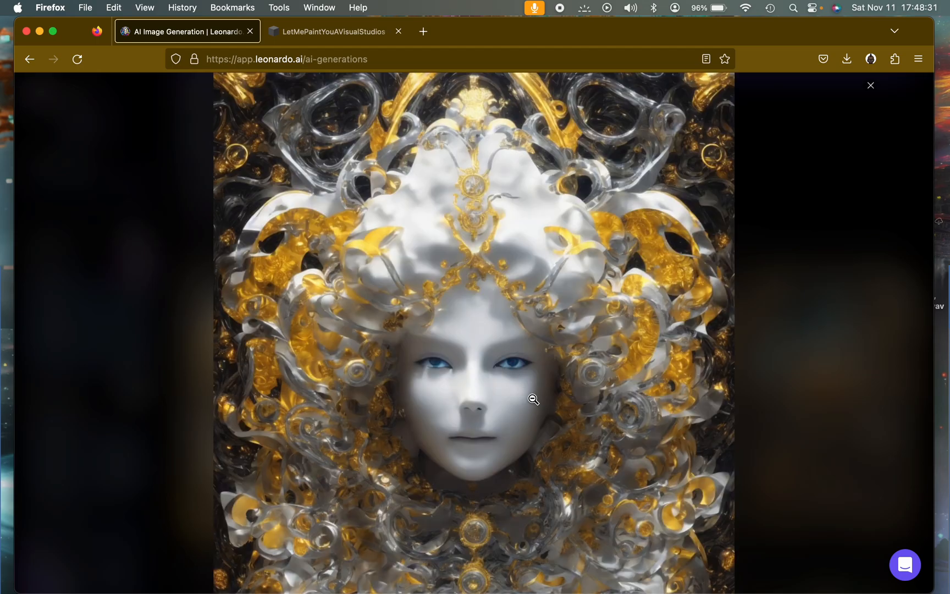
scroll(535, 401, "down", 6)
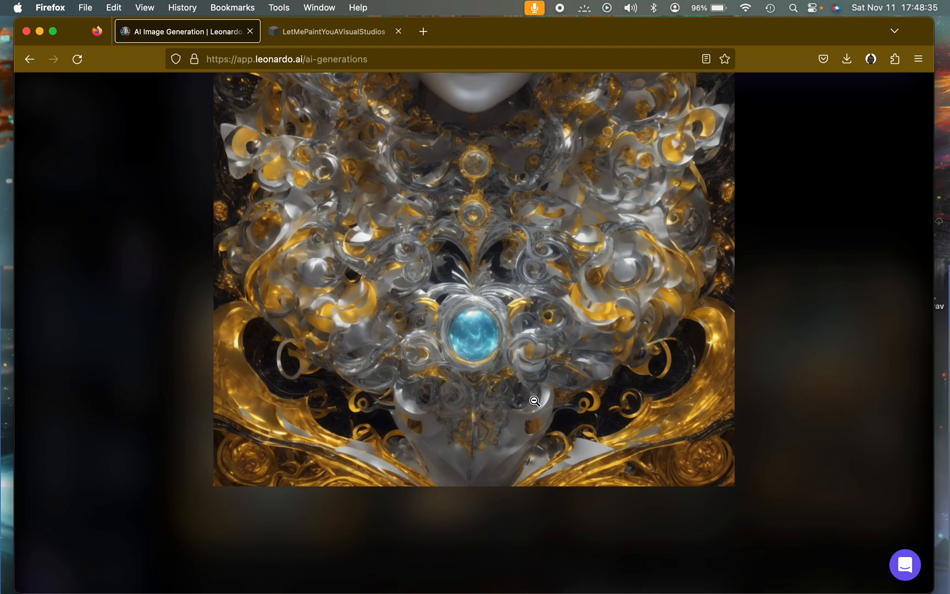
scroll(535, 401, "up", 5)
scroll(535, 401, "up", 2)
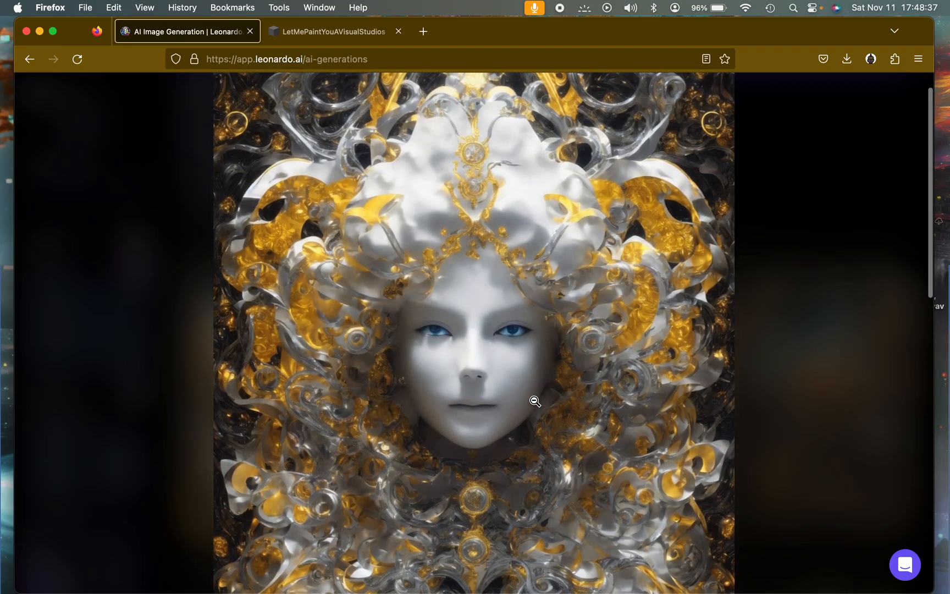
left_click(567, 329)
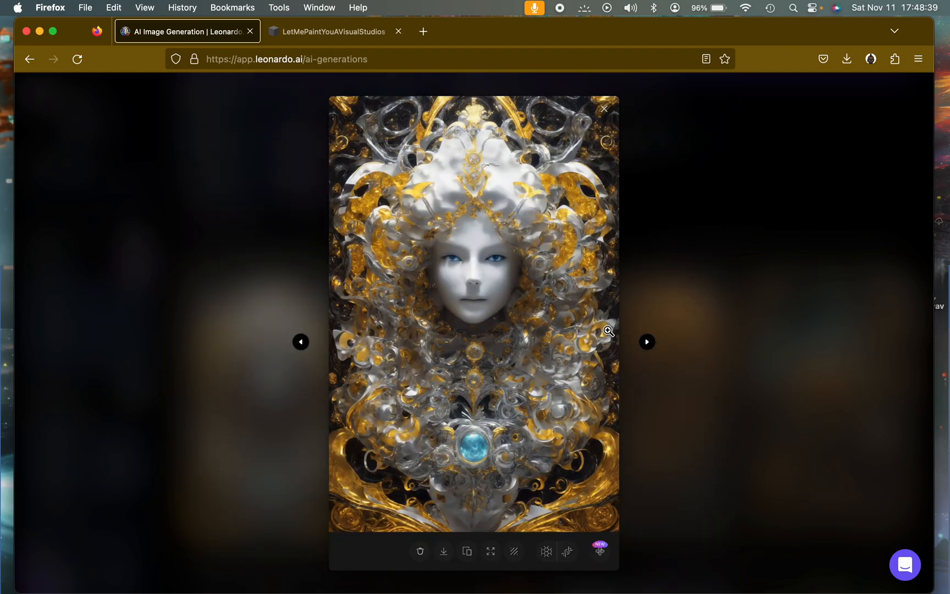
left_click(517, 232)
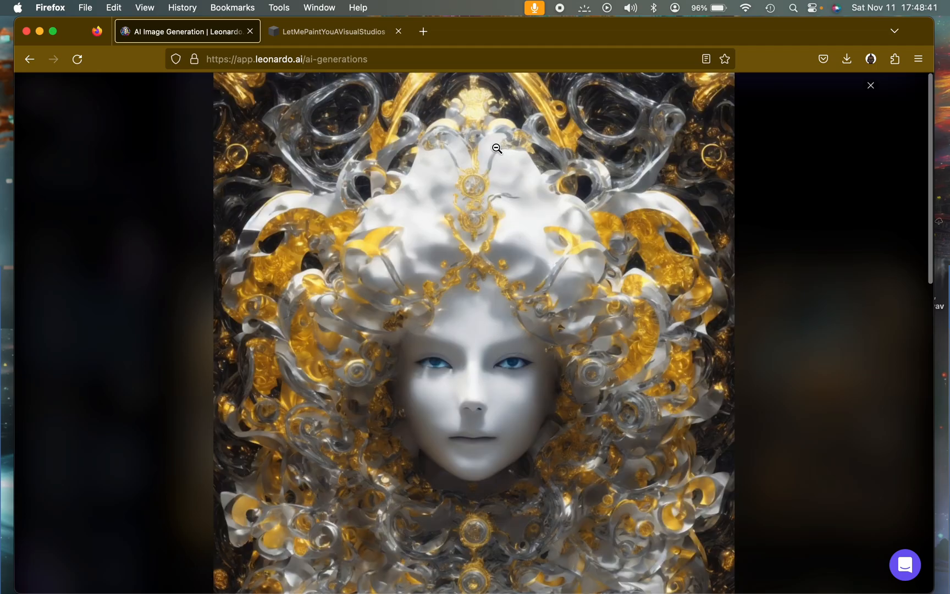
left_click(509, 319)
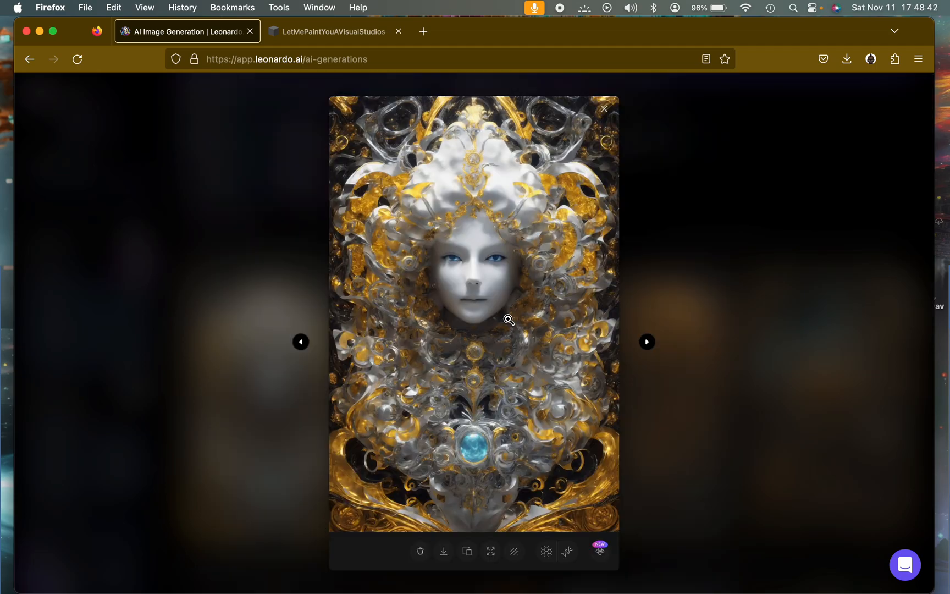
Step: Examine the second image, the woman with the golden headdress, enlarged for its ornamental detail
left_click(646, 342)
left_click(522, 237)
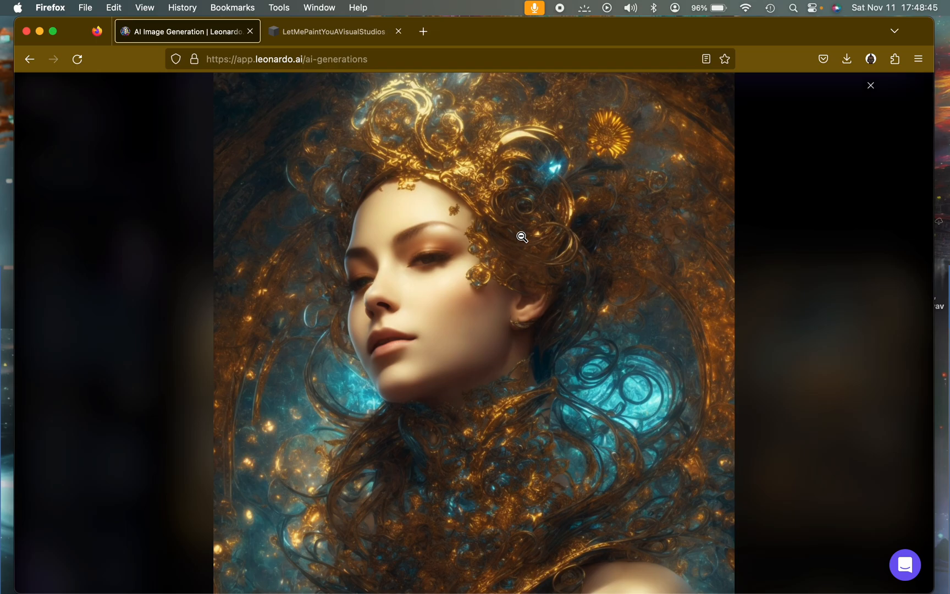
scroll(521, 237, "down", 2)
scroll(521, 236, "down", 2)
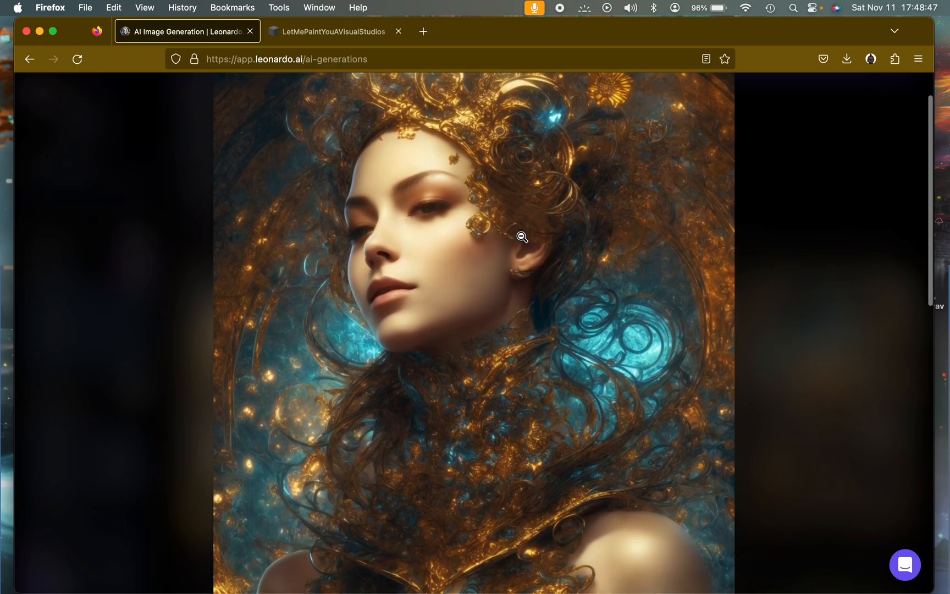
scroll(522, 237, "up", 3)
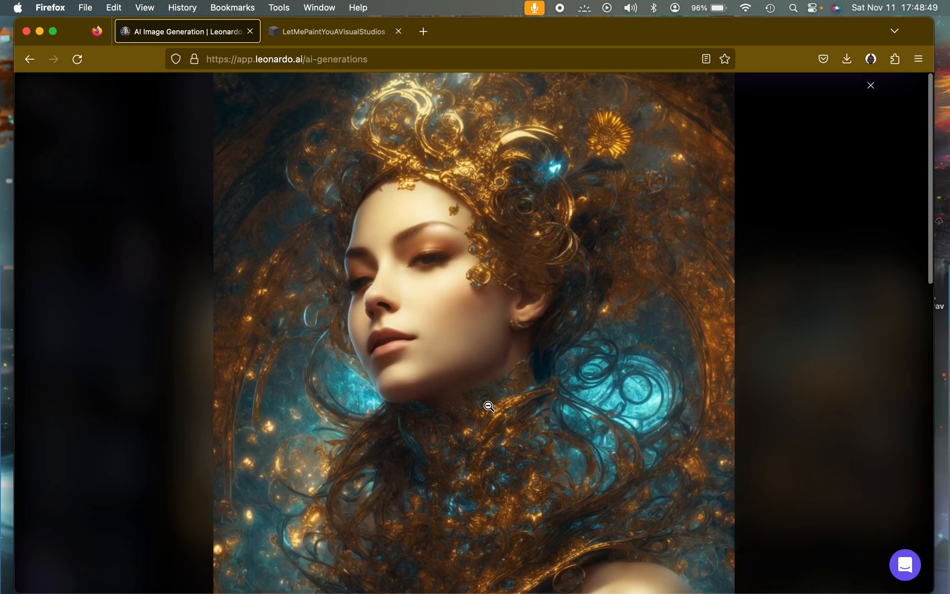
scroll(478, 381, "down", 5)
scroll(477, 382, "down", 1)
scroll(517, 340, "up", 4)
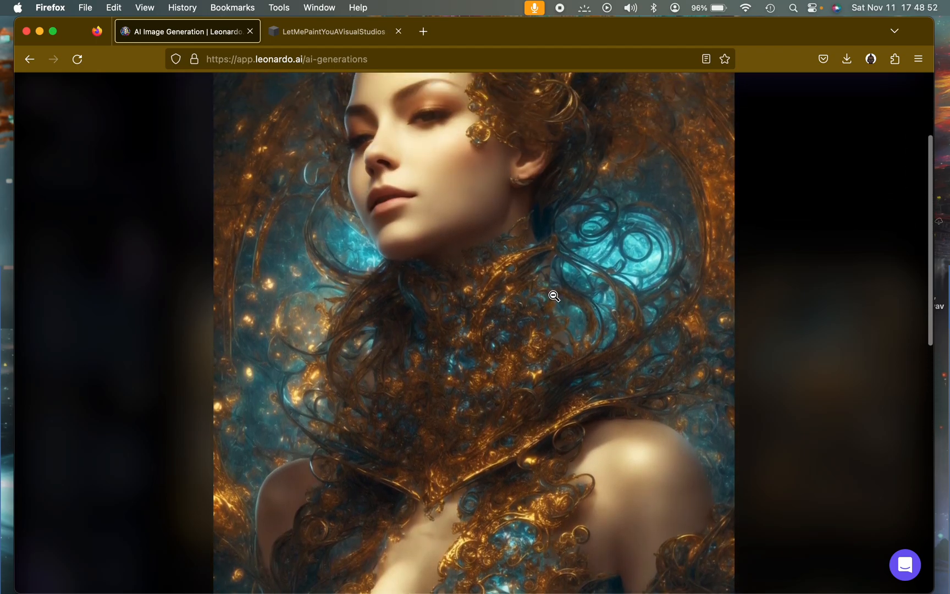
left_click(607, 325)
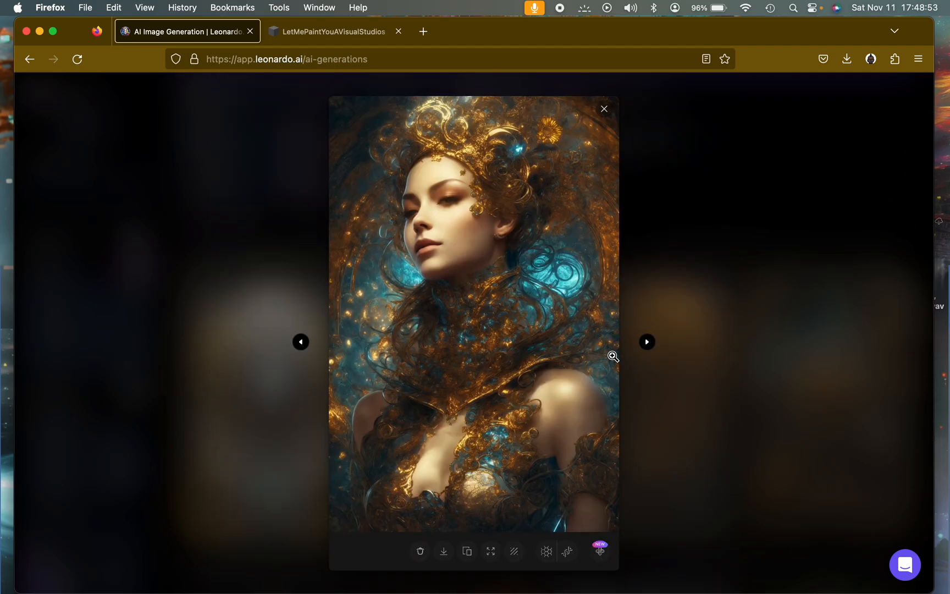
Step: Examine the third and fourth images of the Inferno generation enlarged, then close the image viewer
left_click(645, 347)
left_click(536, 314)
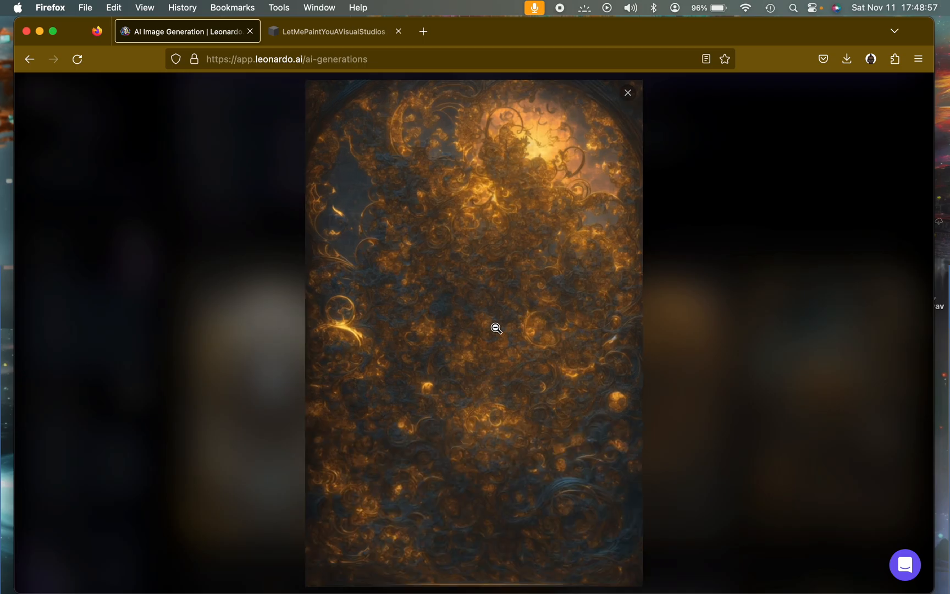
left_click(492, 271)
left_click(492, 270)
left_click(515, 397)
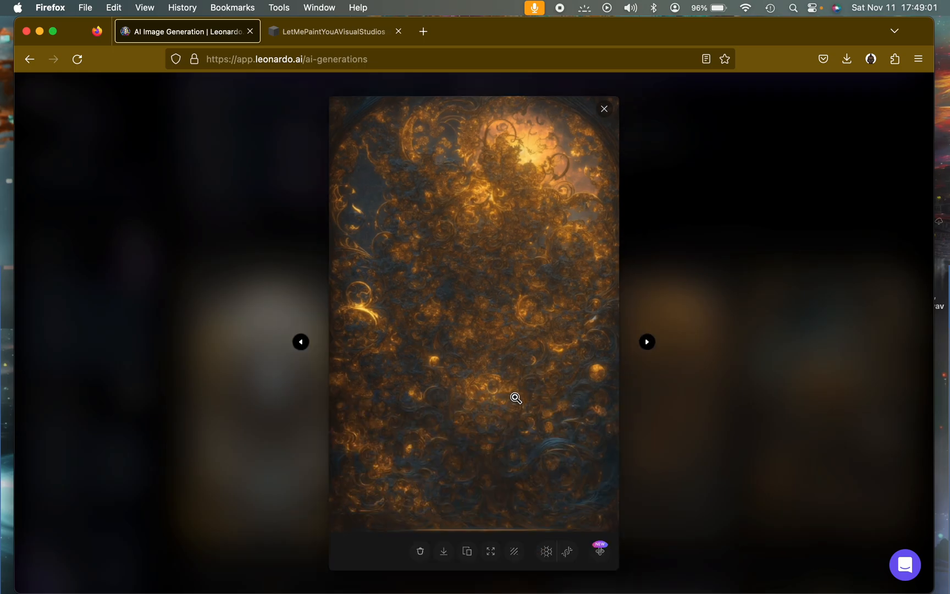
left_click(647, 341)
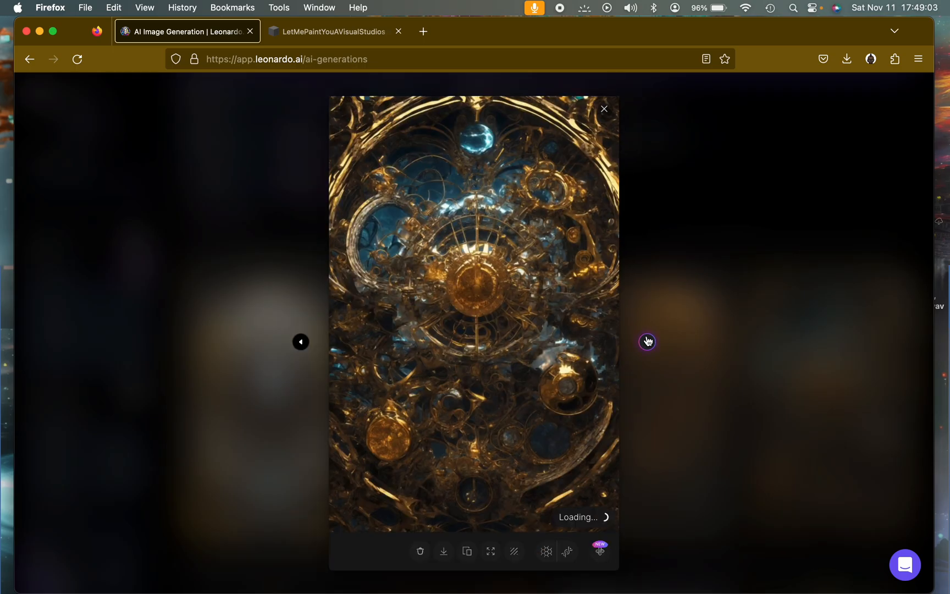
left_click(518, 306)
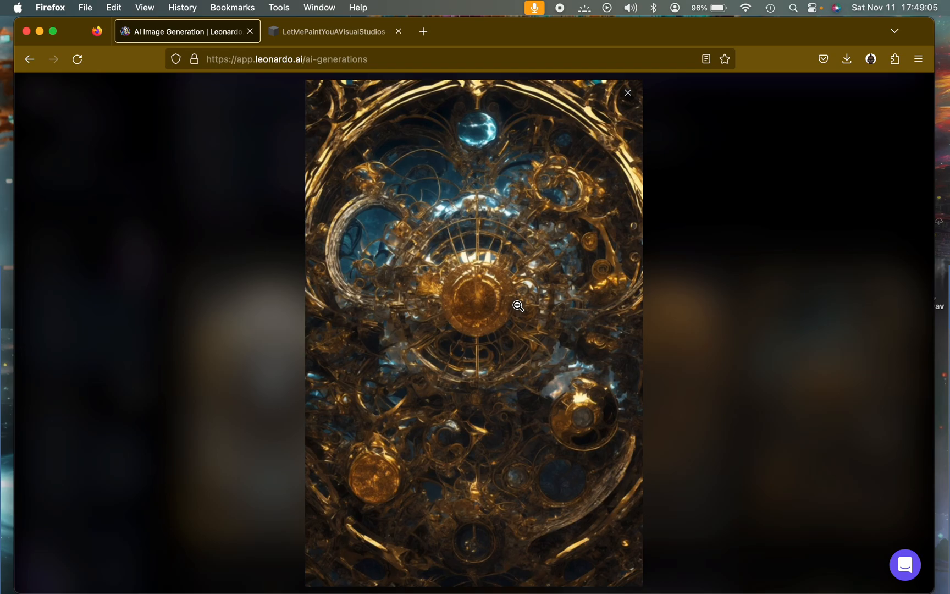
left_click(518, 306)
left_click(609, 112)
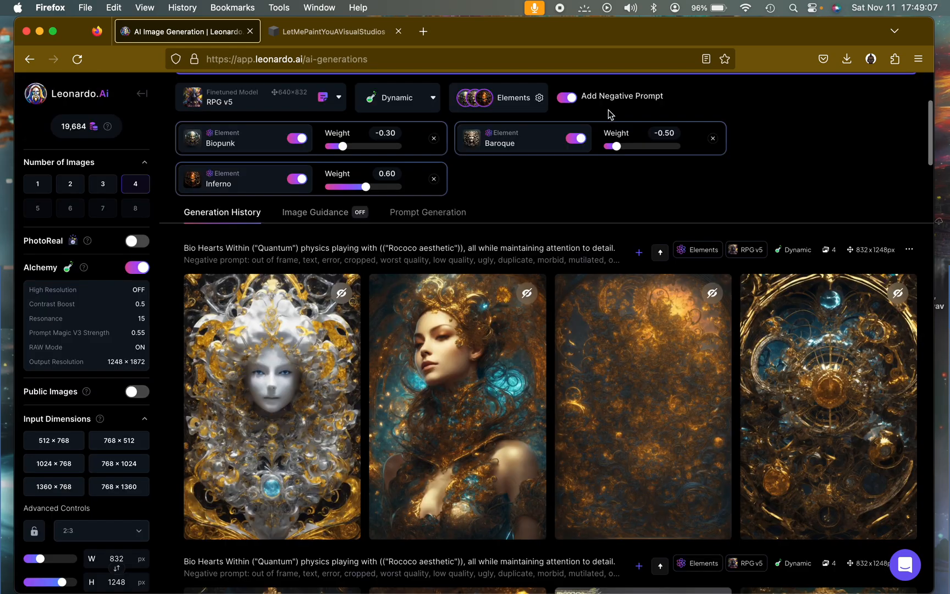
Step: Add the Toxic Punk element alongside Biopunk, Baroque and Inferno and generate four more images
scroll(619, 325, "up", 5)
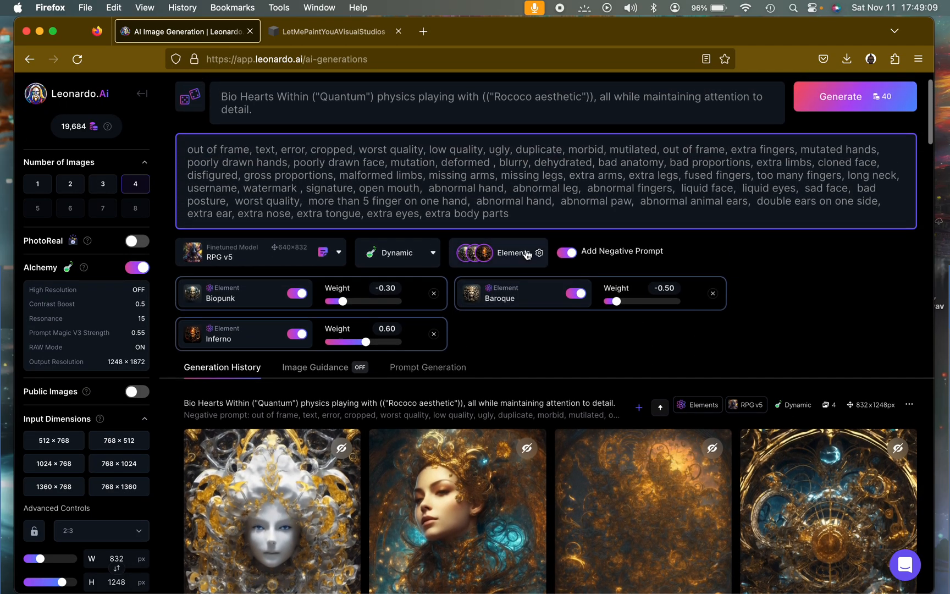
left_click(527, 254)
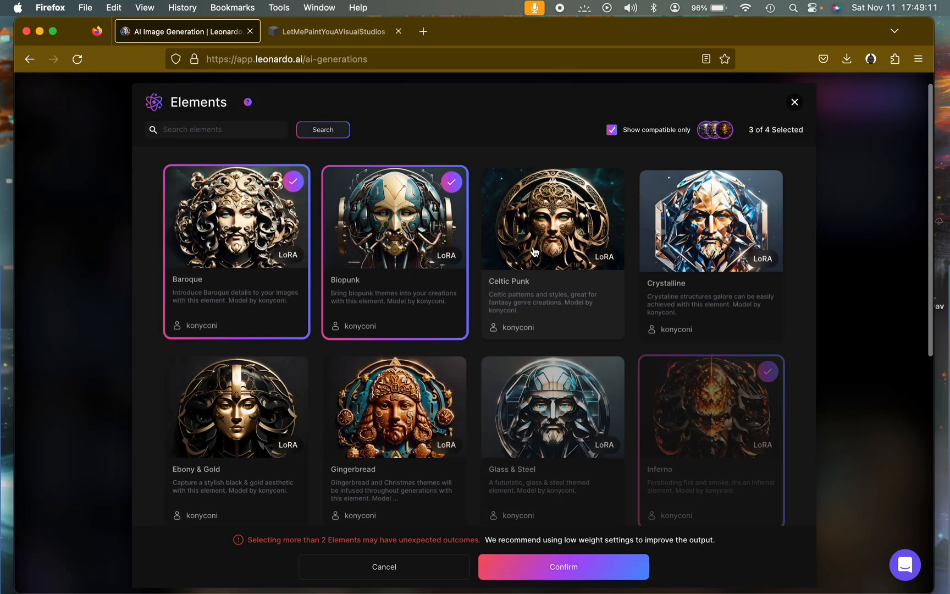
scroll(622, 376, "down", 8)
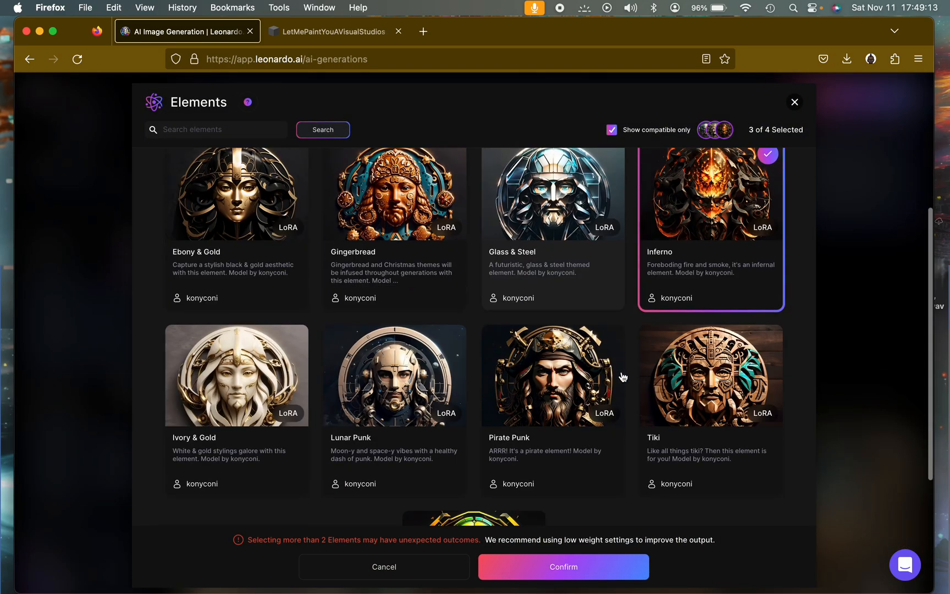
left_click(491, 384)
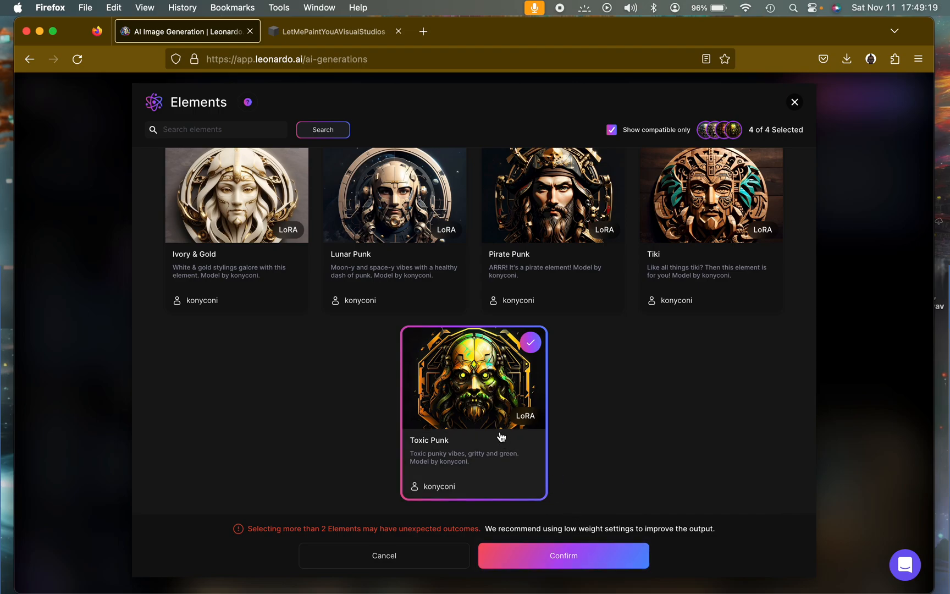
left_click(560, 556)
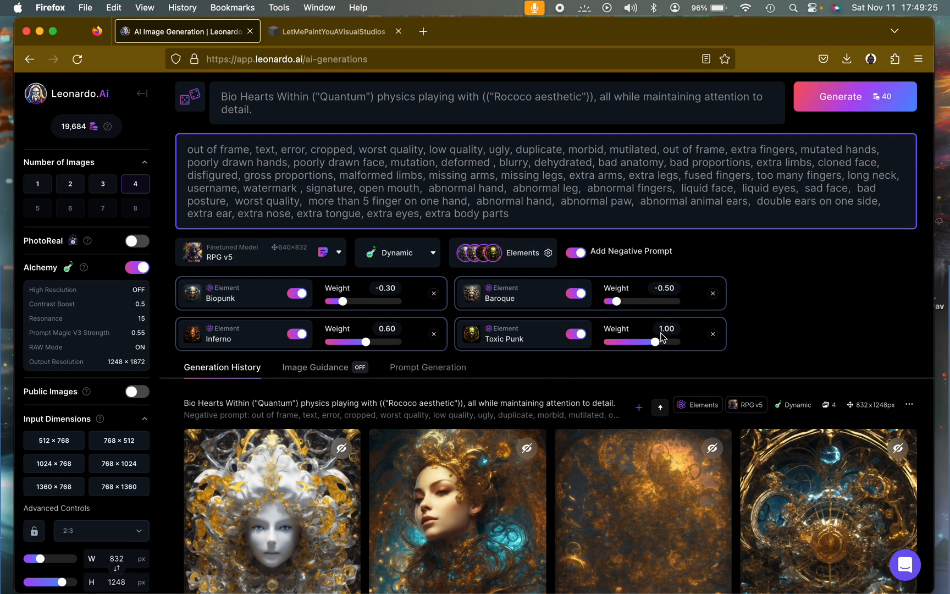
left_click(824, 110)
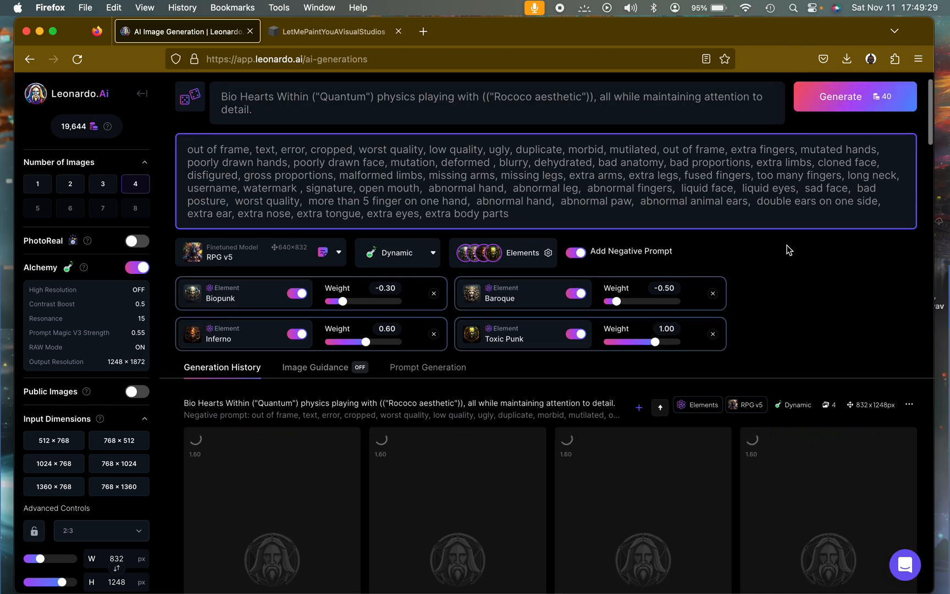
left_click(744, 9)
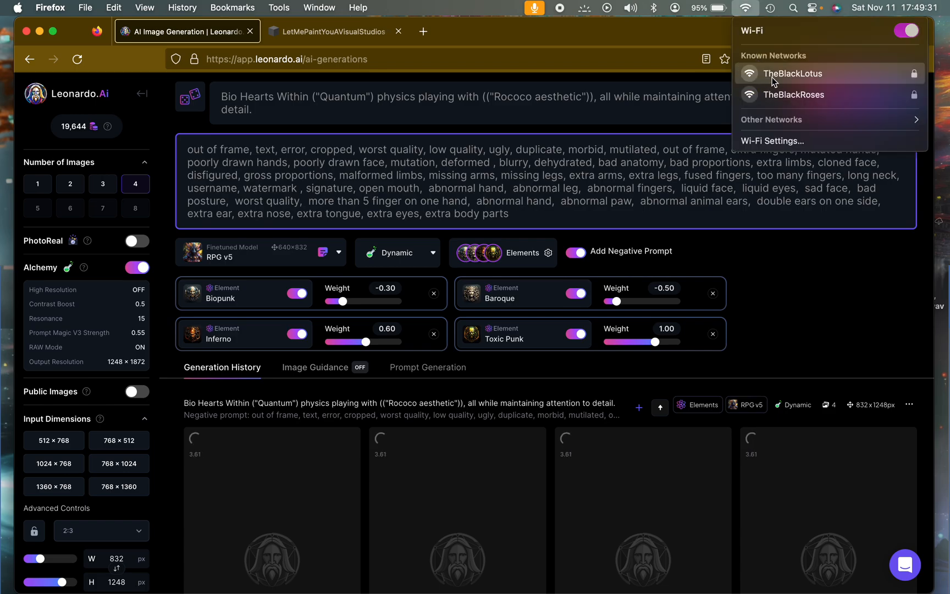
left_click(812, 293)
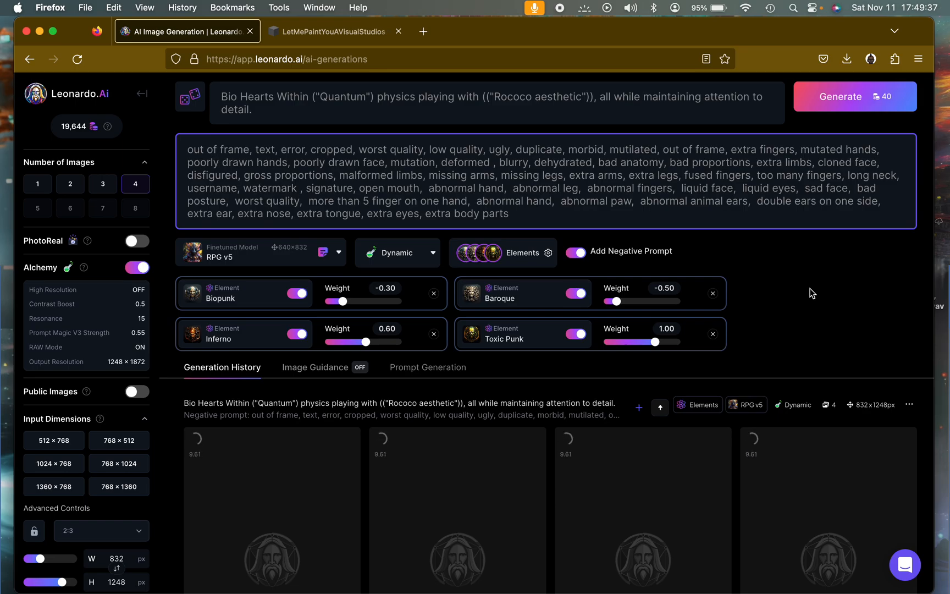
Step: Examine the first image of the Toxic Punk generation enlarged, from its glowing orange upper part to the dark lower area
scroll(809, 288, "down", 3)
scroll(809, 288, "down", 2)
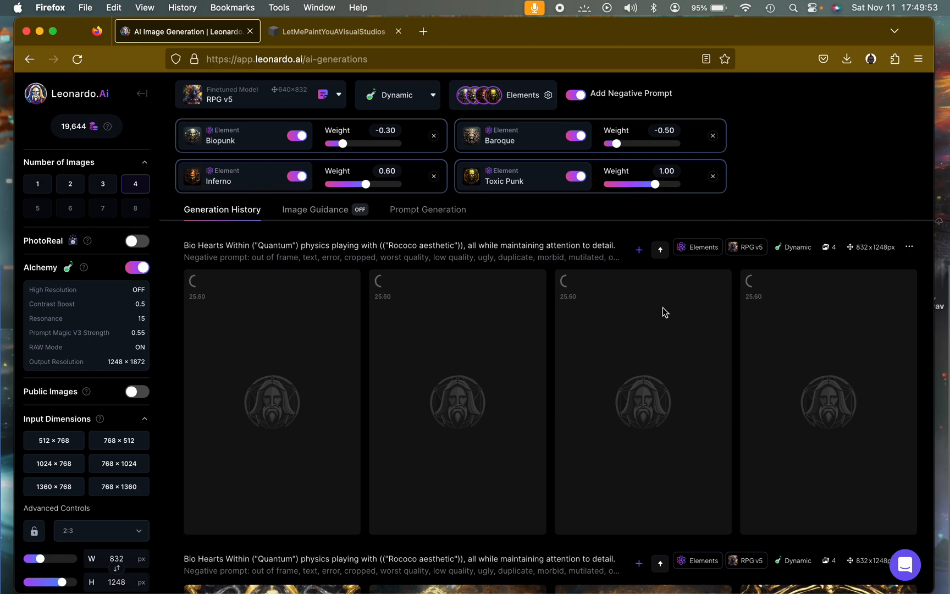
scroll(707, 385, "down", 2)
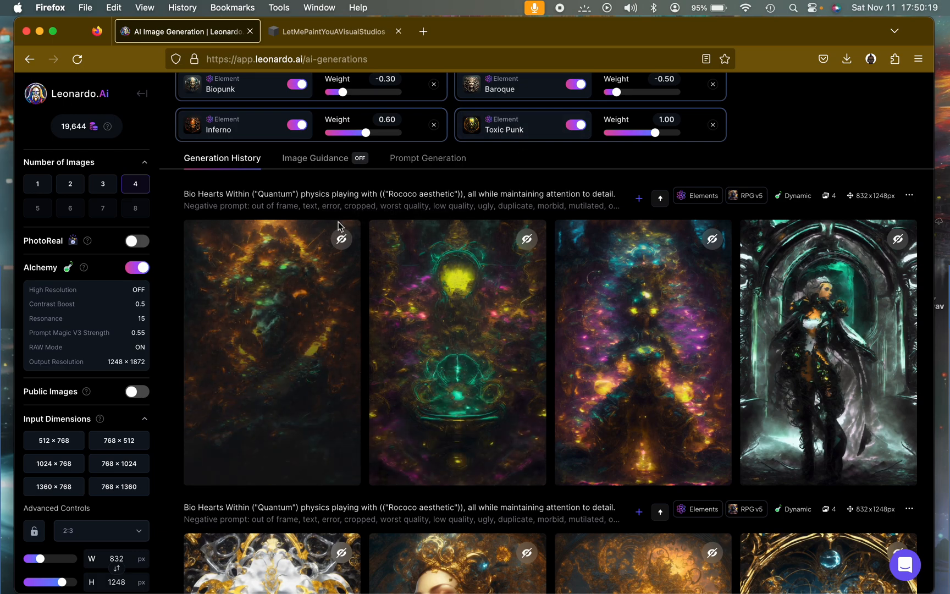
scroll(264, 286, "up", 1)
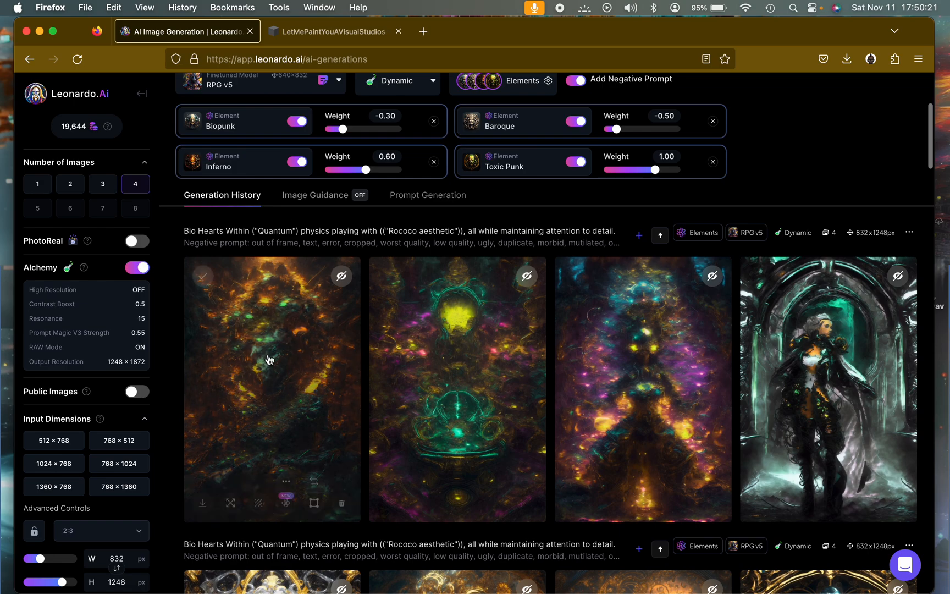
left_click(269, 378)
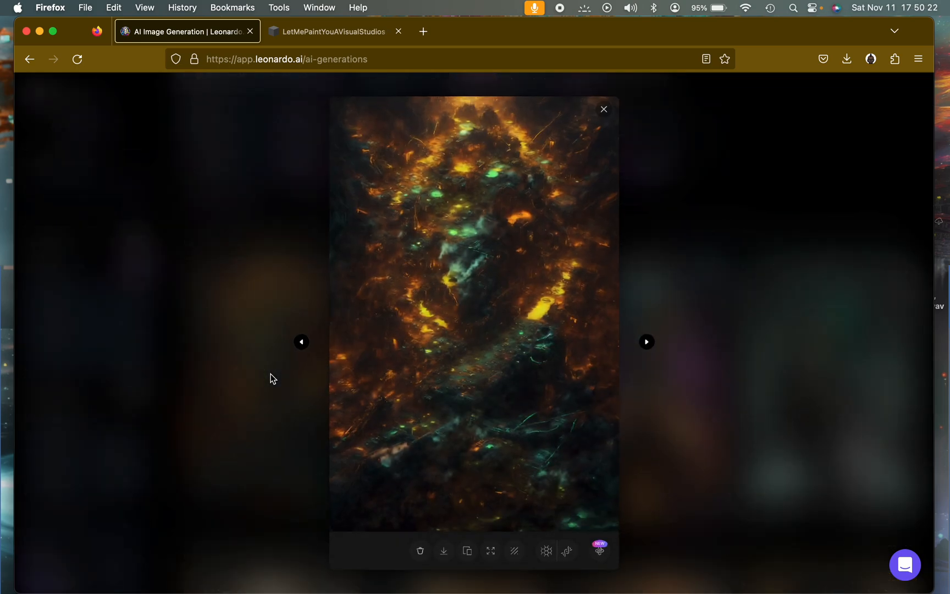
left_click(455, 266)
scroll(509, 346, "down", 2)
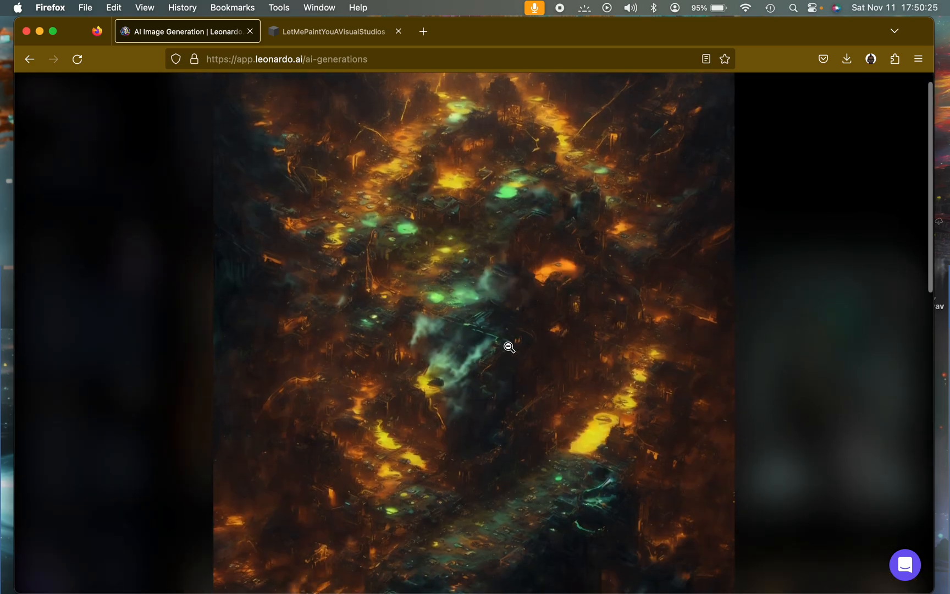
scroll(509, 347, "down", 5)
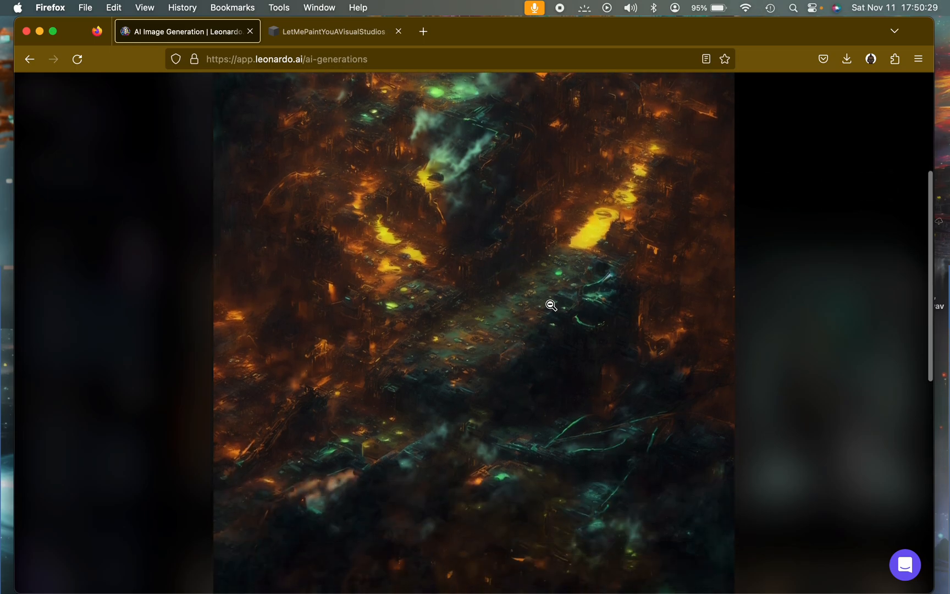
scroll(522, 369, "up", 1)
scroll(522, 369, "up", 3)
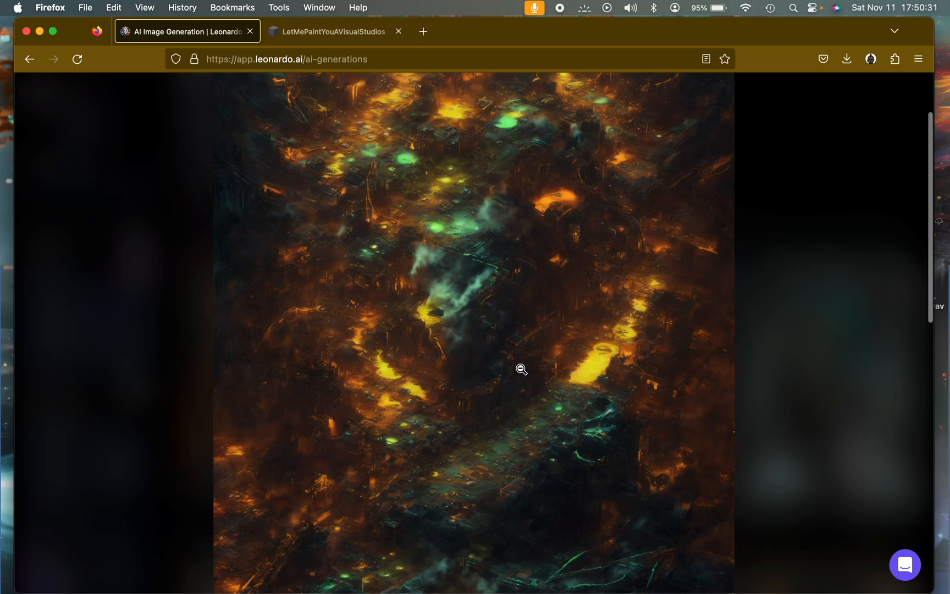
left_click(522, 369)
Step: Examine the second image, the yellow orb above the teal ornament, enlarged from top to bottom
left_click(648, 342)
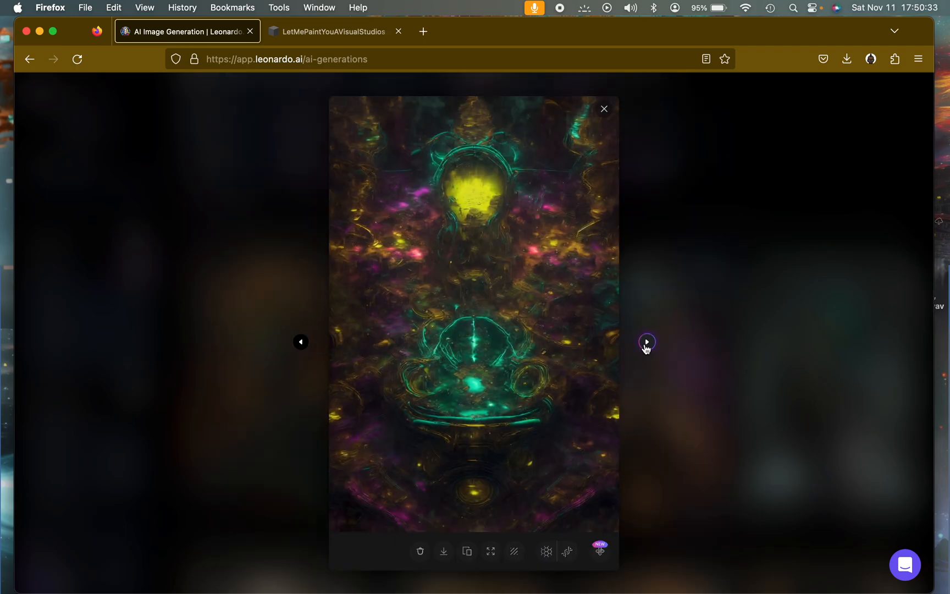
left_click(523, 298)
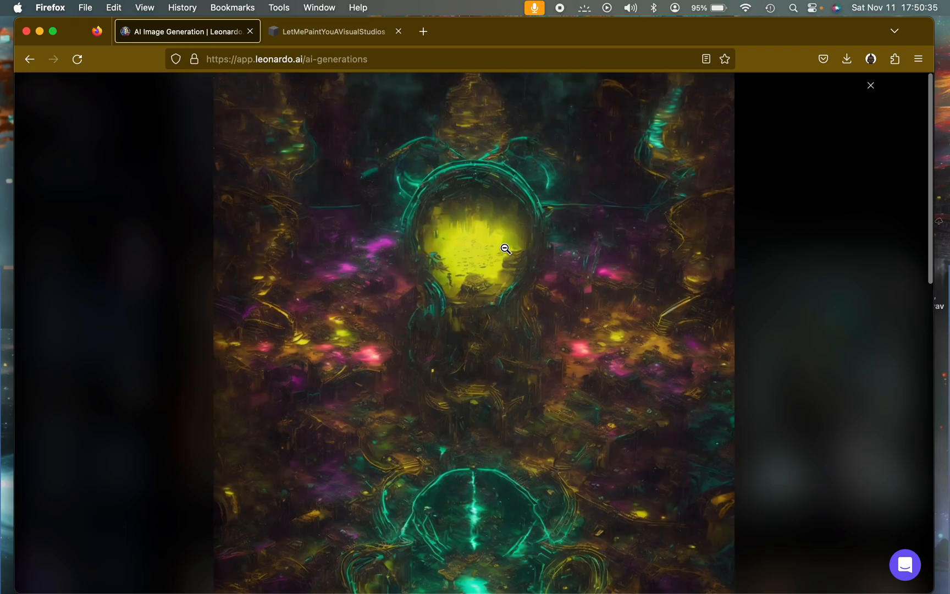
scroll(517, 286, "down", 5)
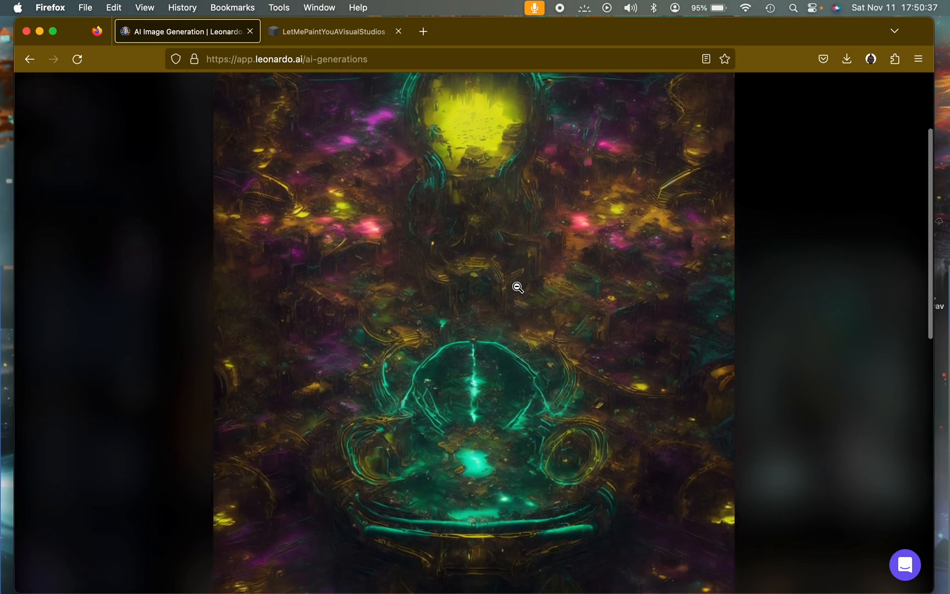
scroll(518, 287, "down", 3)
scroll(518, 287, "up", 5)
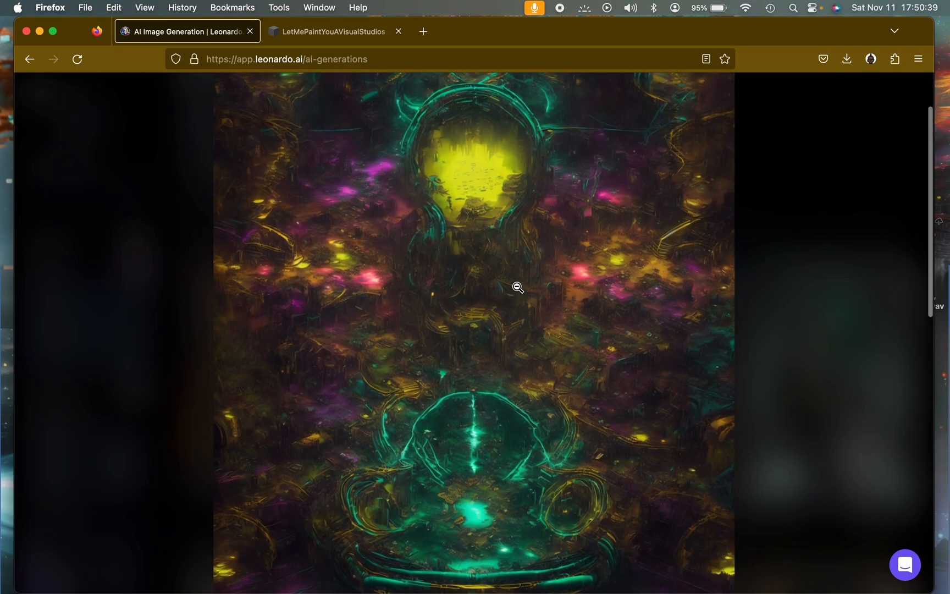
left_click(515, 287)
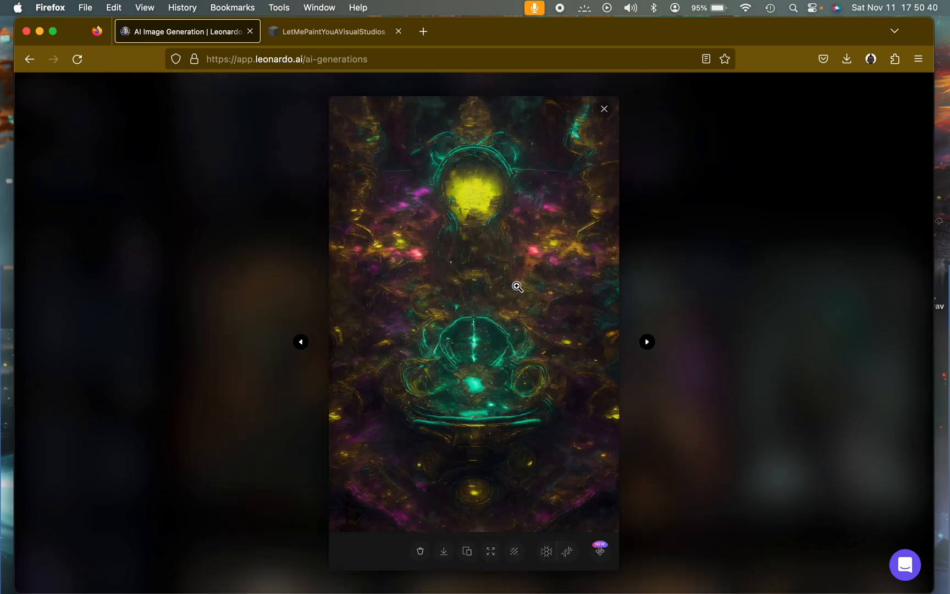
Step: Examine the third image, the purple and gold tower-like scene, enlarged down to its lower edge
left_click(645, 342)
left_click(542, 292)
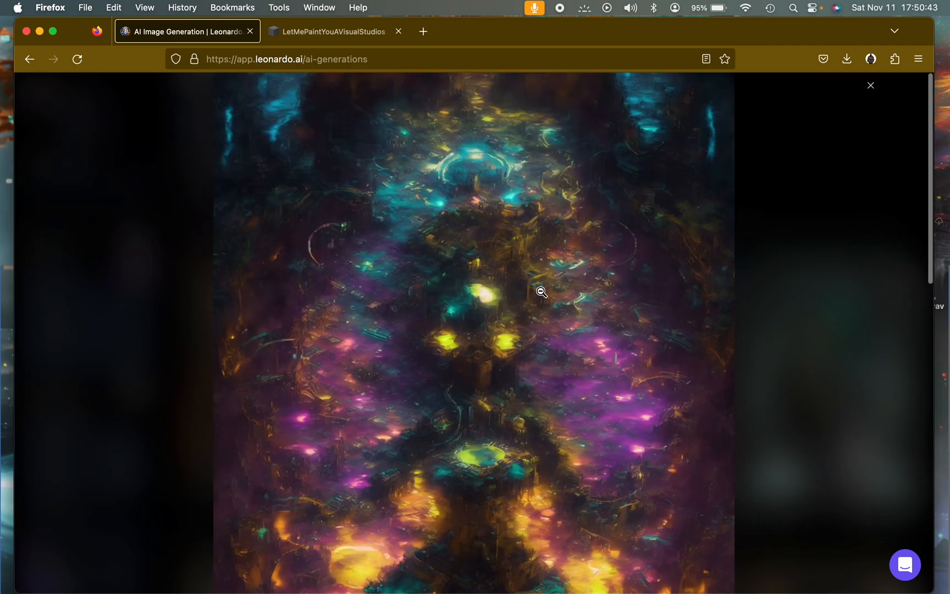
scroll(542, 291, "down", 6)
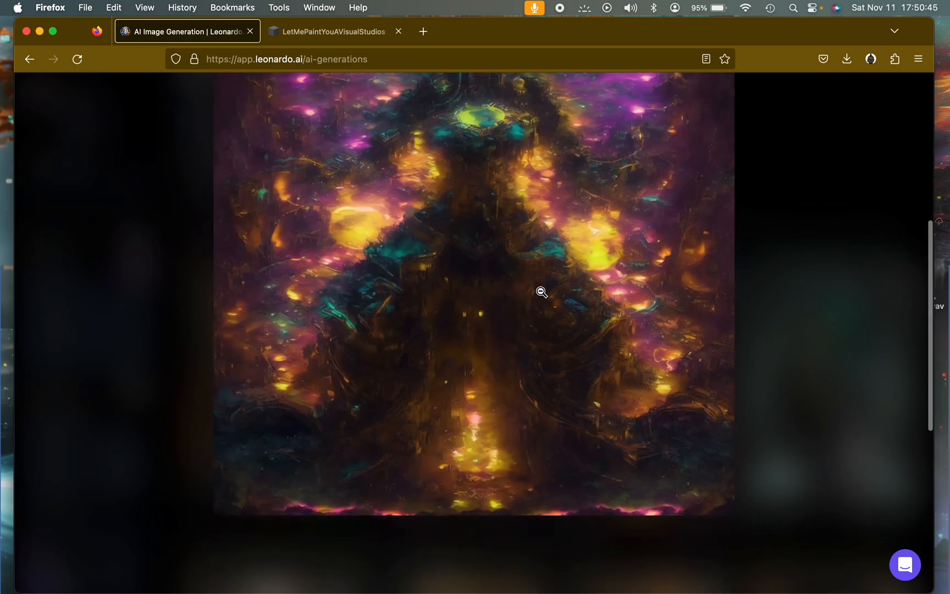
scroll(541, 291, "up", 6)
left_click(657, 390)
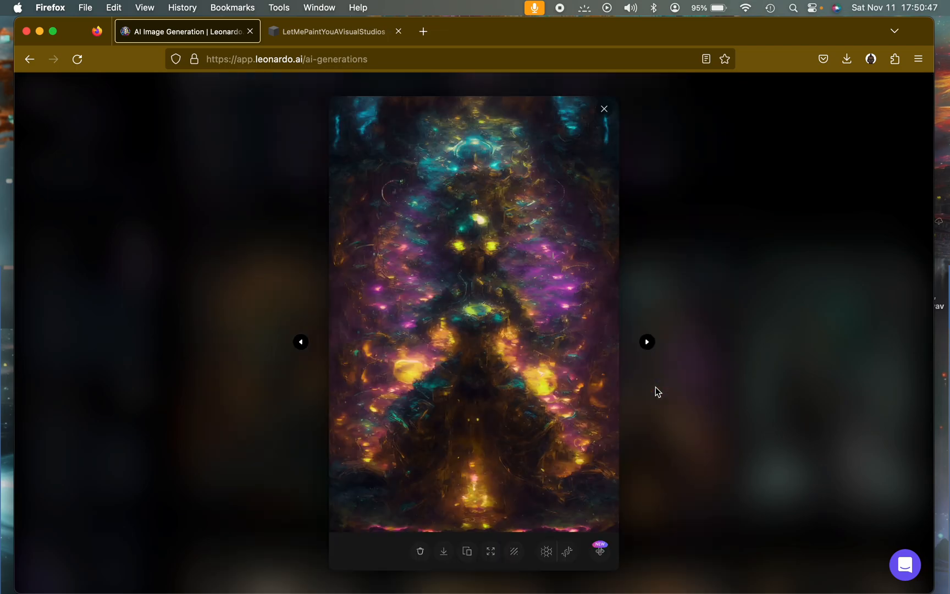
Step: Examine the fourth image, the cloaked figure in the teal archway, enlarged, then close the image viewer
left_click(647, 342)
left_click(522, 261)
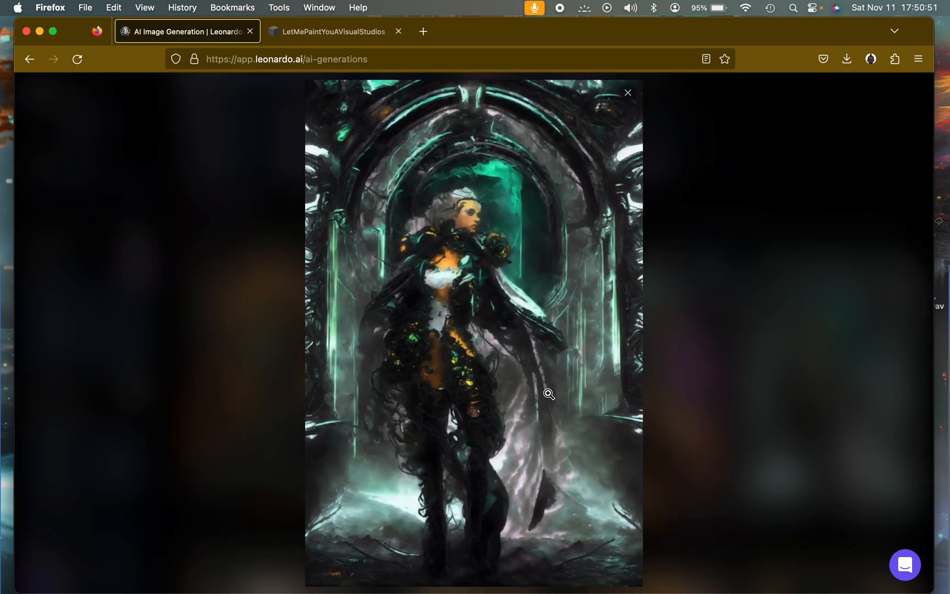
left_click(548, 394)
left_click(604, 111)
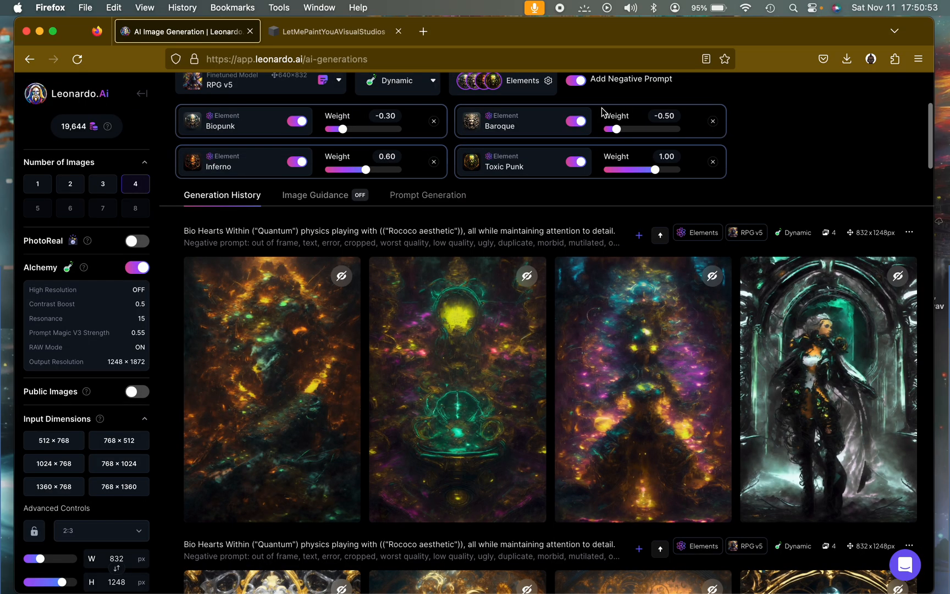
Step: Make all four images of the Toxic Punk generation public
left_click(910, 233)
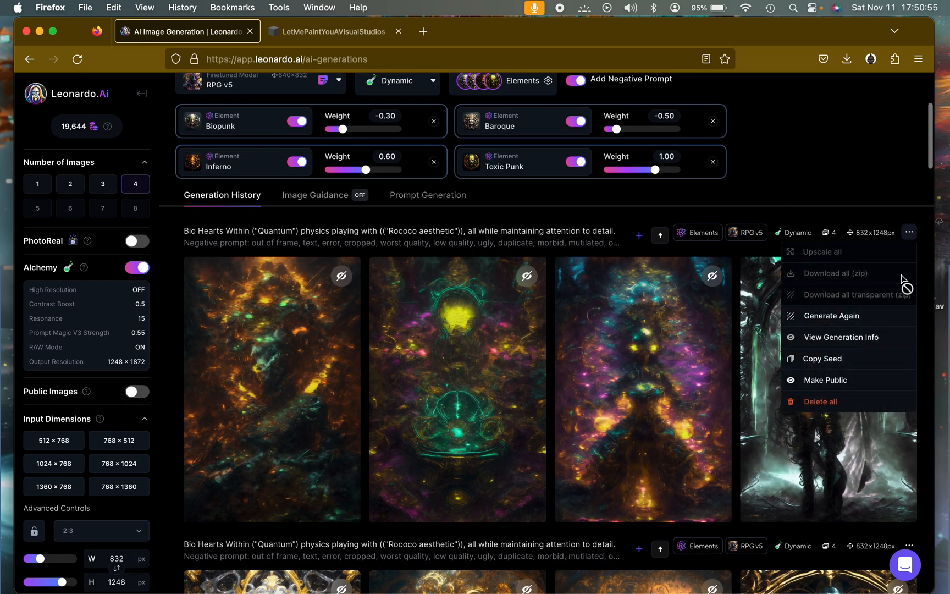
left_click(839, 380)
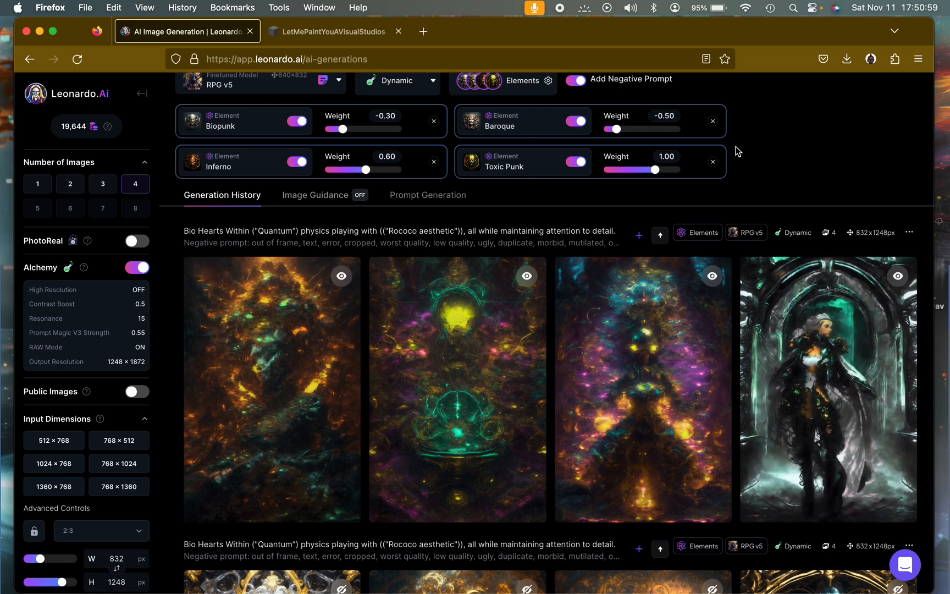
Step: Deselect Baroque, Biopunk, Inferno and Toxic Punk in the Elements selection
scroll(737, 151, "up", 3)
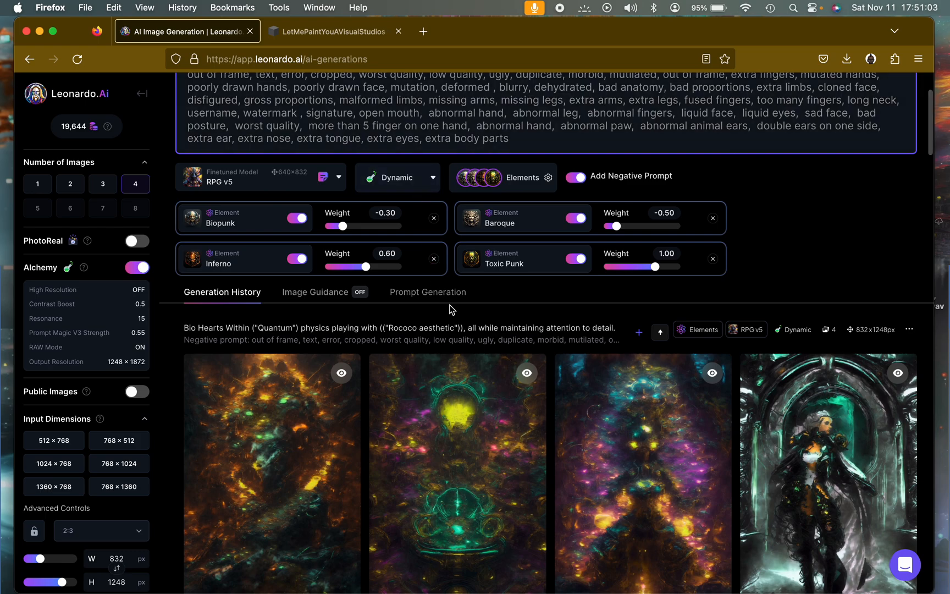
scroll(451, 309, "up", 2)
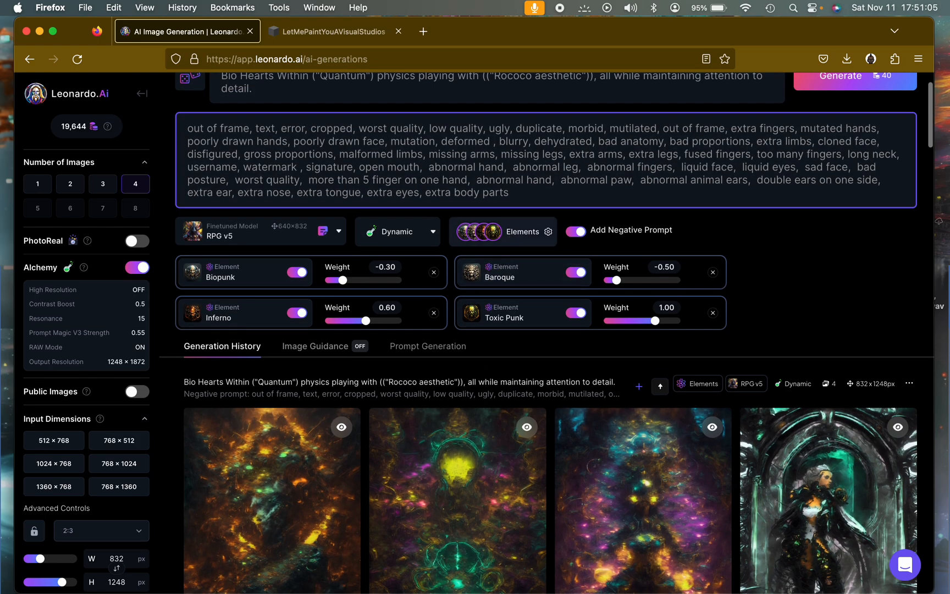
left_click(509, 238)
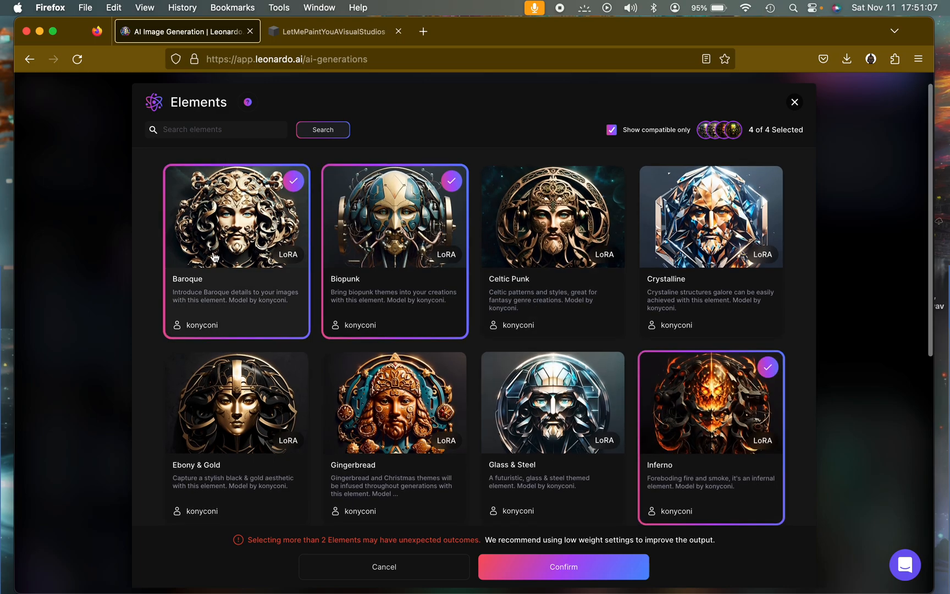
left_click(215, 257)
left_click(365, 247)
left_click(668, 398)
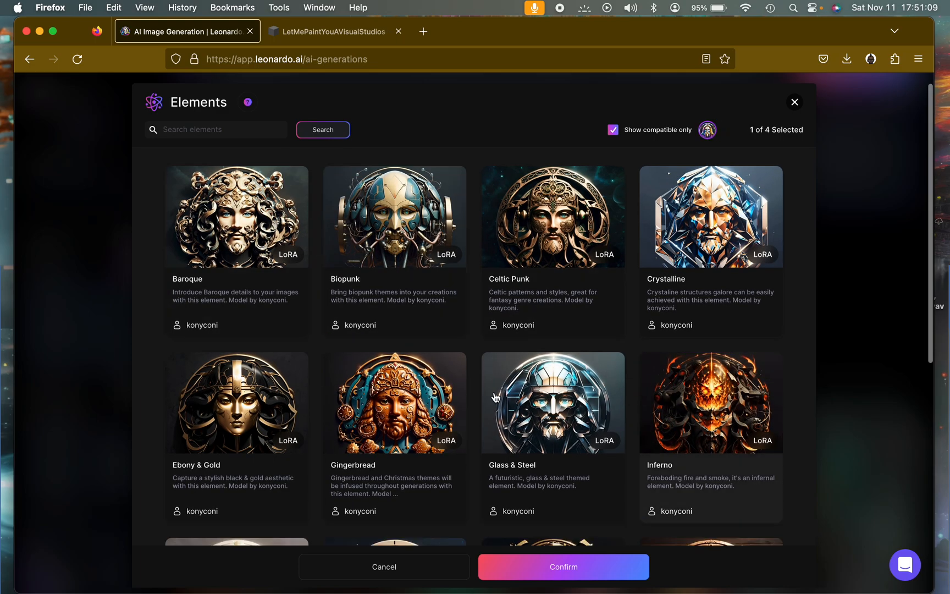
left_click(500, 397)
scroll(498, 396, "down", 5)
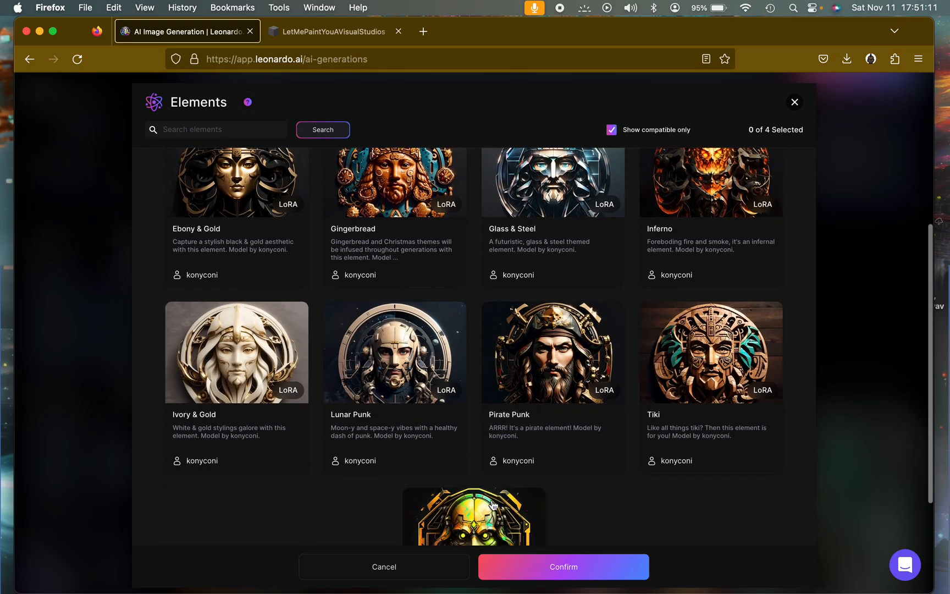
scroll(474, 363, "up", 1)
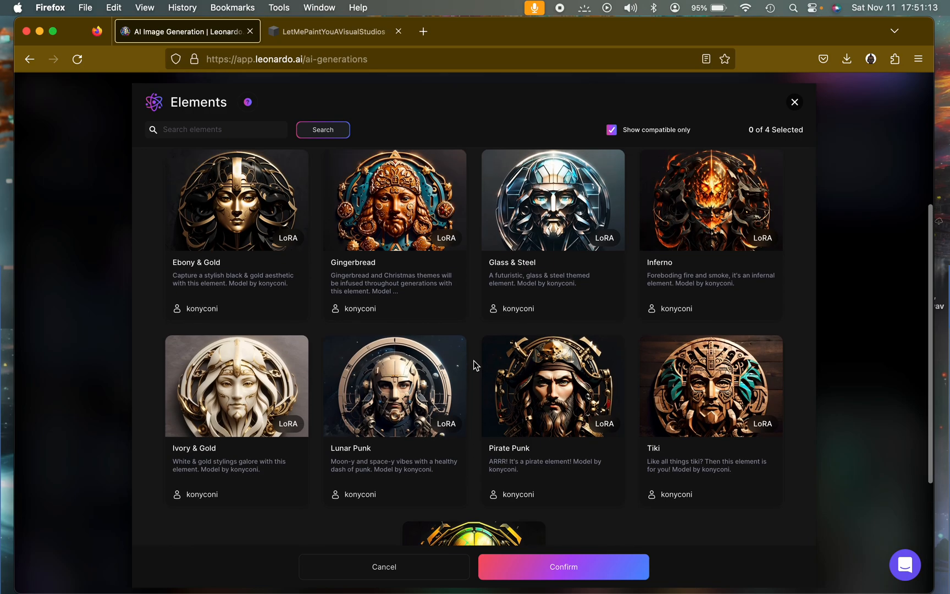
Step: Add the Lunar Punk element to the image generation settings
scroll(476, 365, "up", 1)
left_click(382, 420)
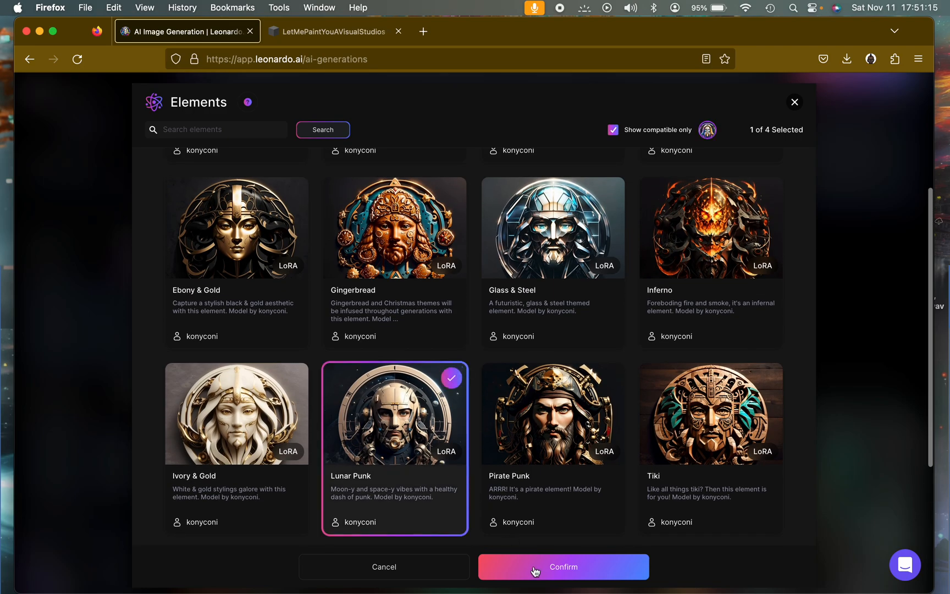
left_click(534, 570)
scroll(591, 282, "up", 2)
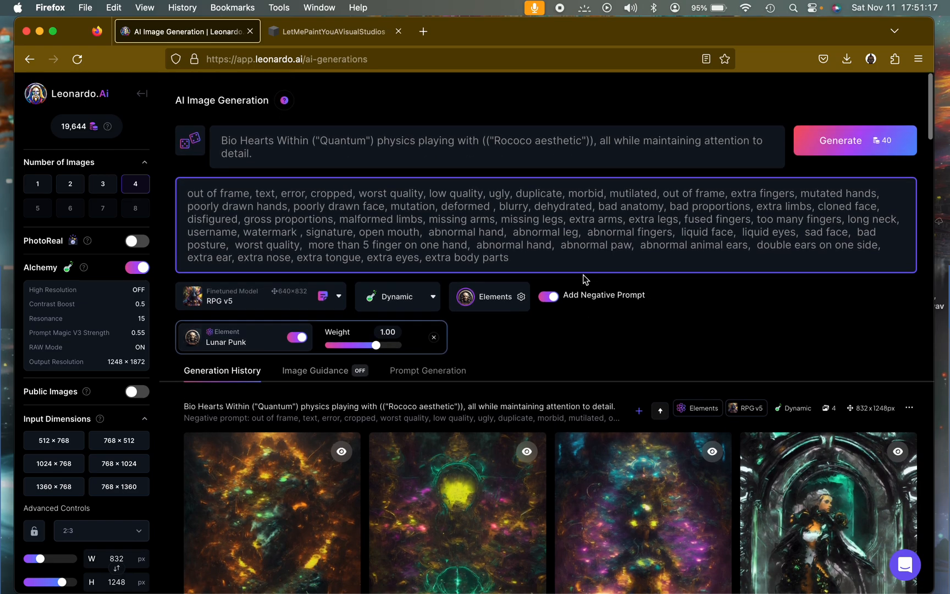
Step: Replace the prompt's opening words "Bio Hearts Within" with "An Ebony Woman (Age 35)"
left_click(478, 142)
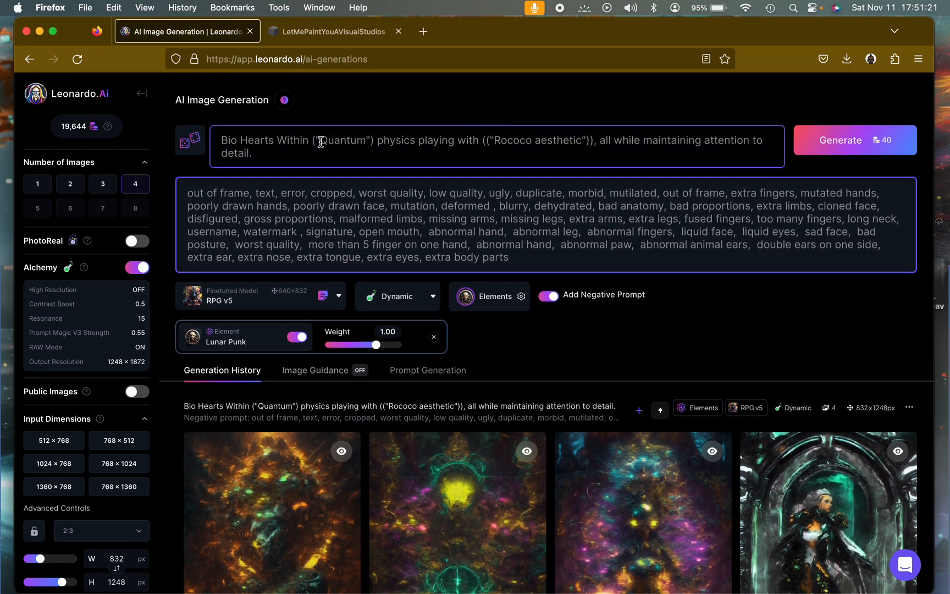
left_click_drag(309, 143, 219, 144)
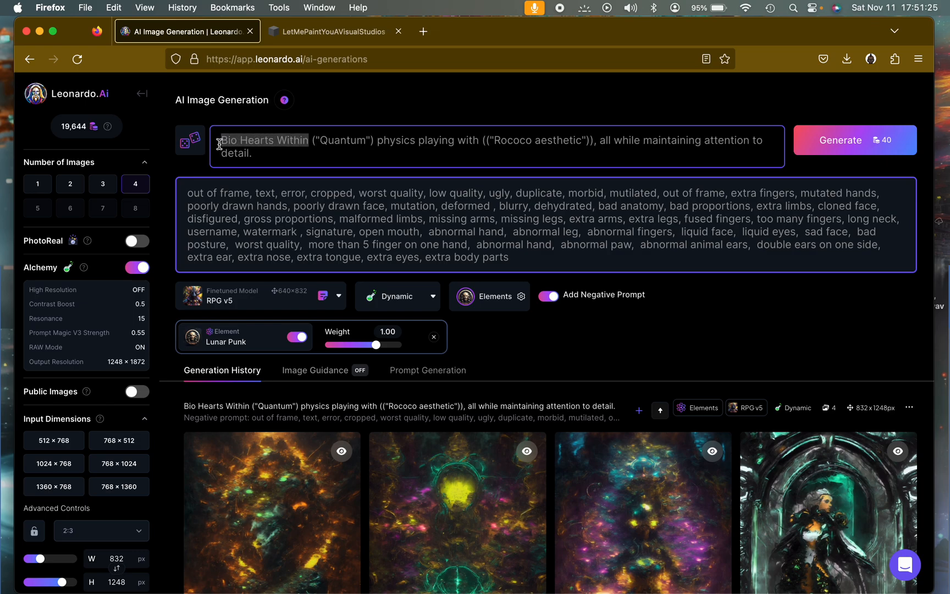
type("An Ebomn")
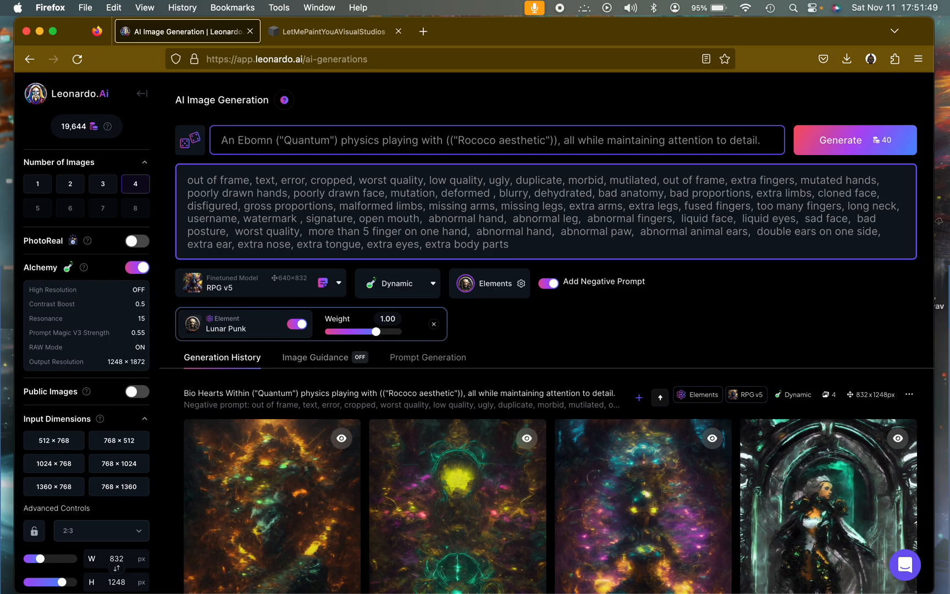
key("BackSpace")
key("BackSpace")
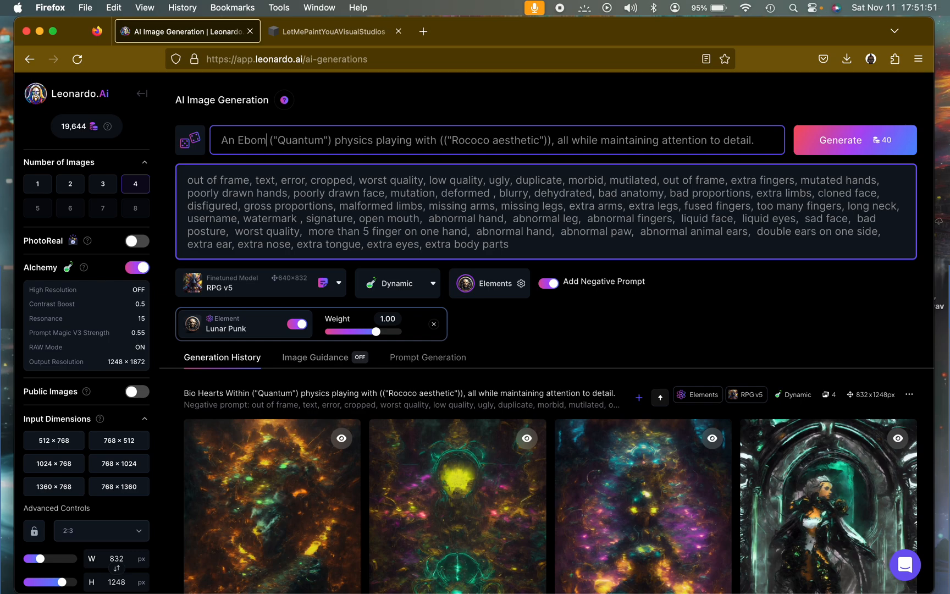
type("ny ")
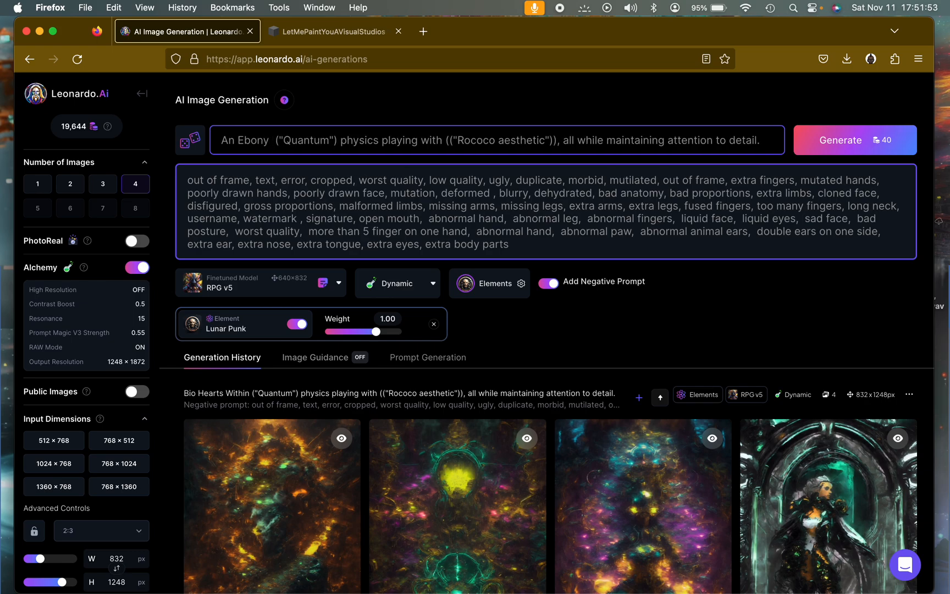
type("Woman")
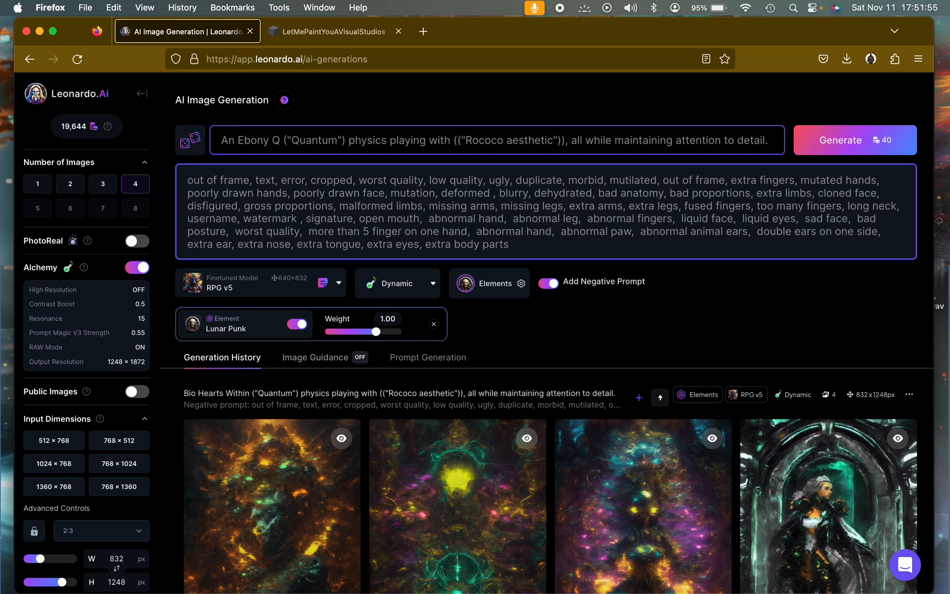
type("(Age  35)")
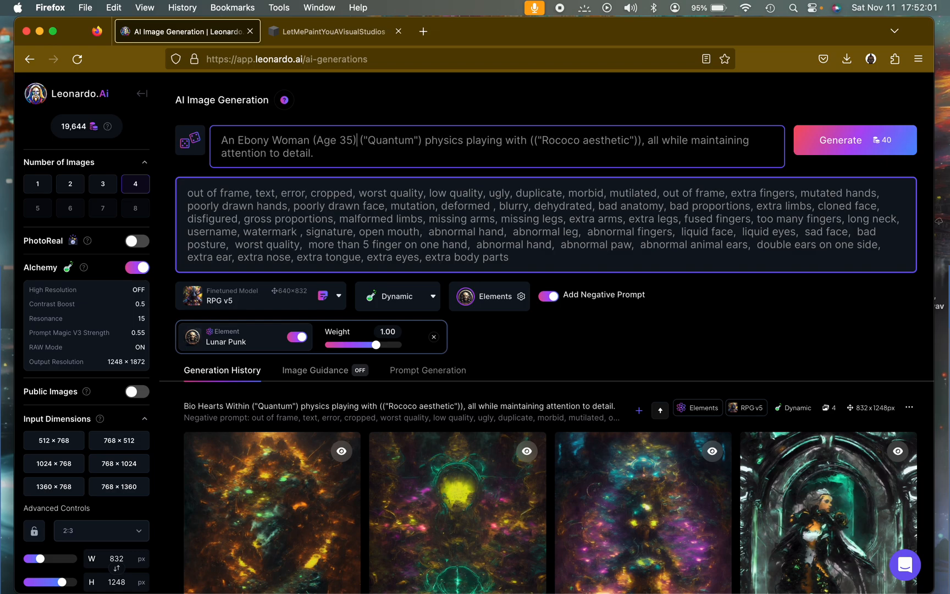
Step: Reword the middle of the prompt to "with Quantum Rococo", removing the punctuation around Quantum and the "physics playing with" phrase
left_click(370, 140)
key("BackSpace")
key("BackSpace")
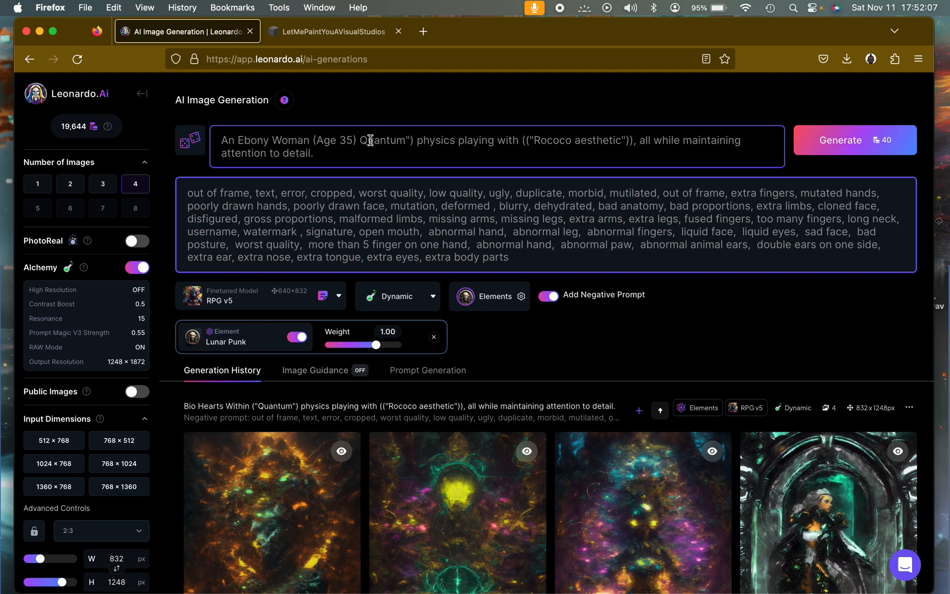
left_click(417, 142)
key("BackSpace")
key("BackSpace")
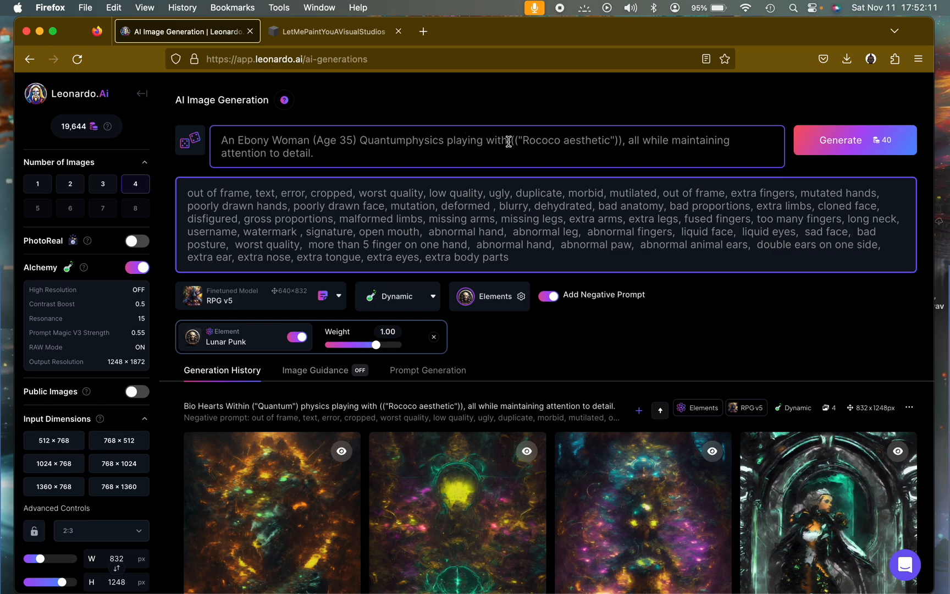
left_click_drag(521, 142, 407, 145)
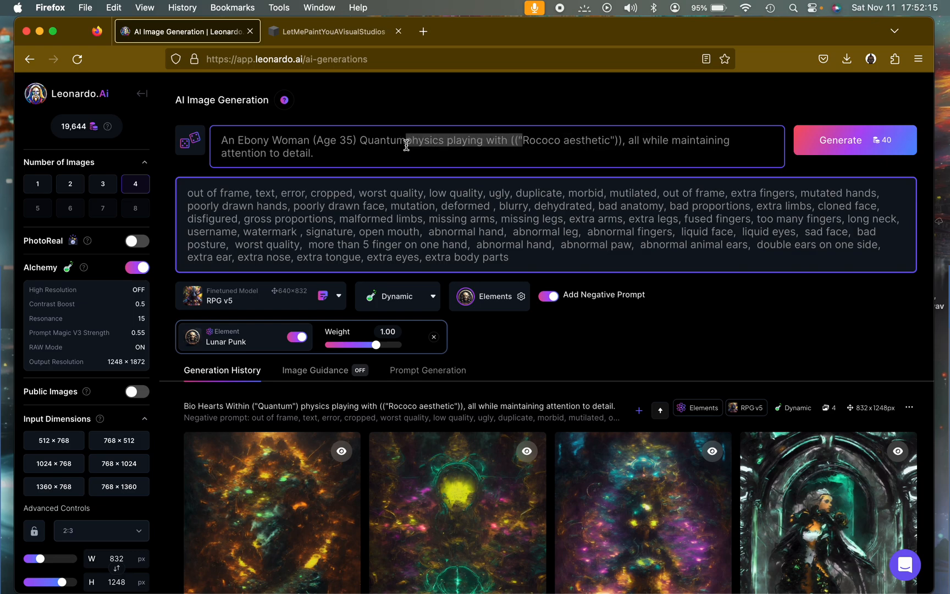
key("BackSpace")
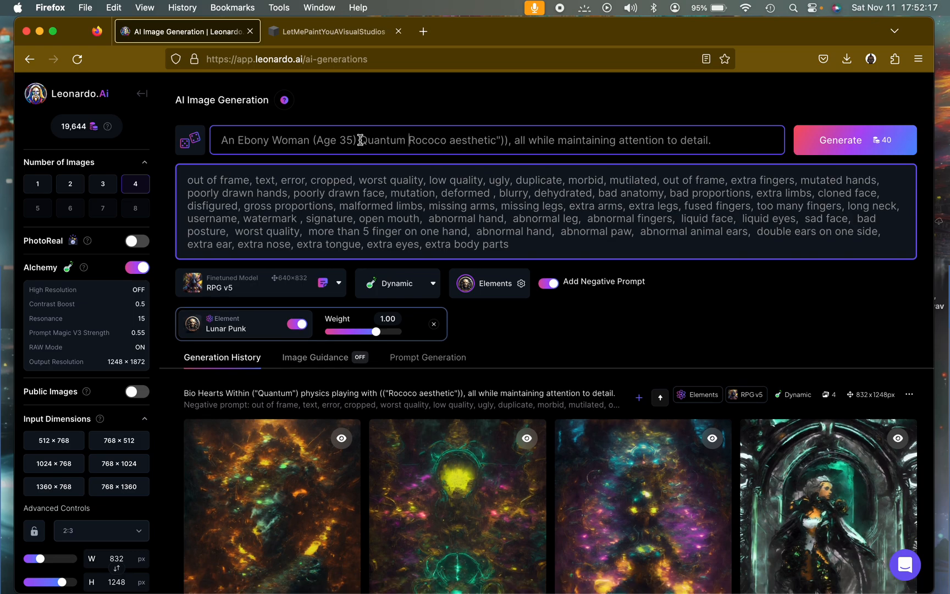
type("with")
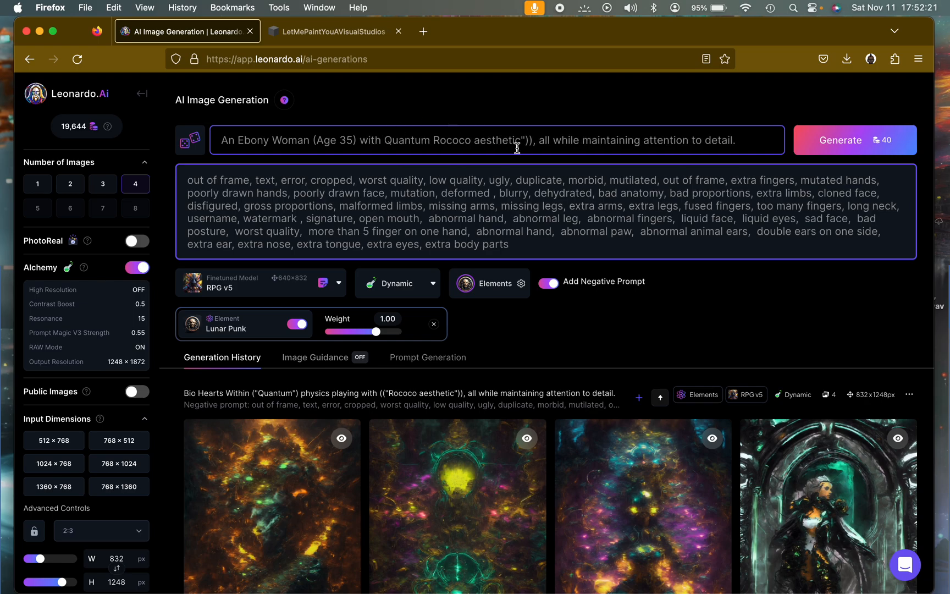
Step: Change "aesthetic" to "aesthetics" and remove the closing punctuation and "all while", so the prompt ends "aesthetics maintaining attention to detail."
type(" s")
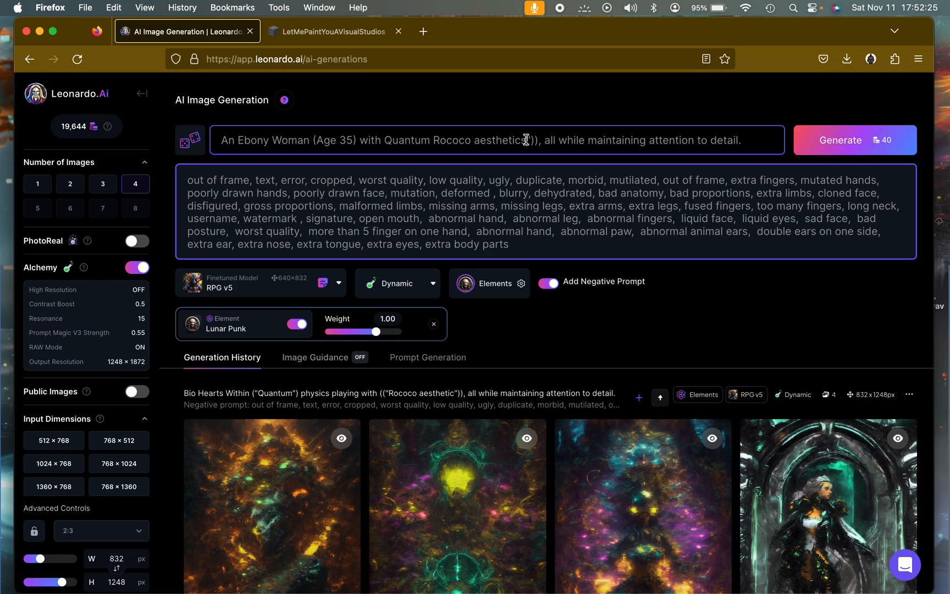
left_click_drag(525, 139, 597, 142)
key("BackSpace")
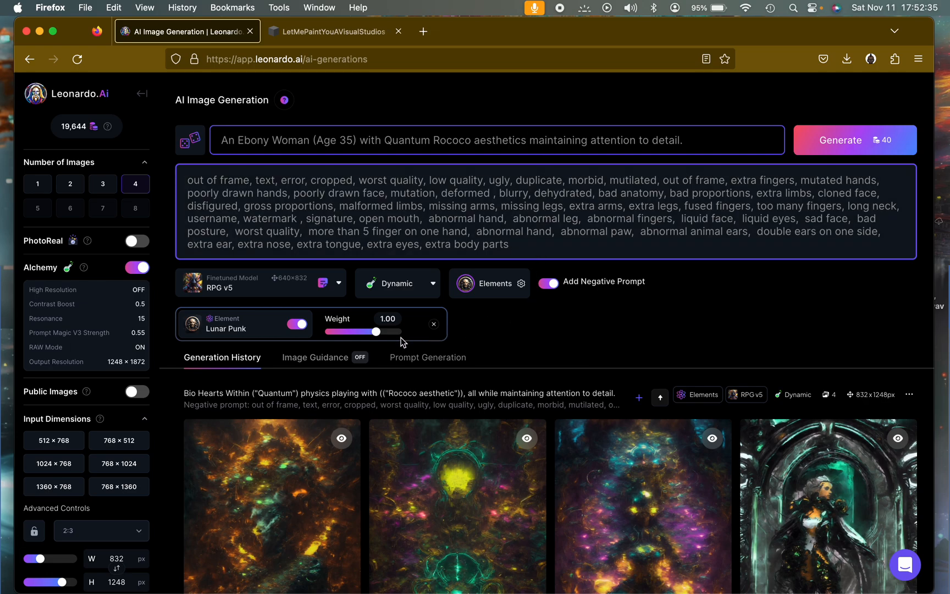
Step: Set the Lunar Punk element's weight to -1.00 and change the Alchemy style to Illustration
left_click_drag(377, 333, 308, 336)
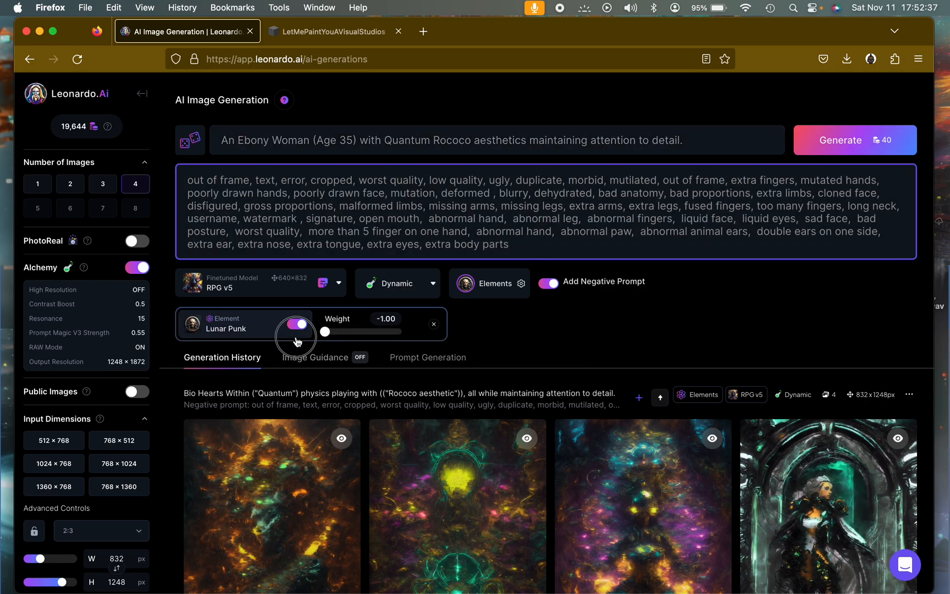
left_click(411, 290)
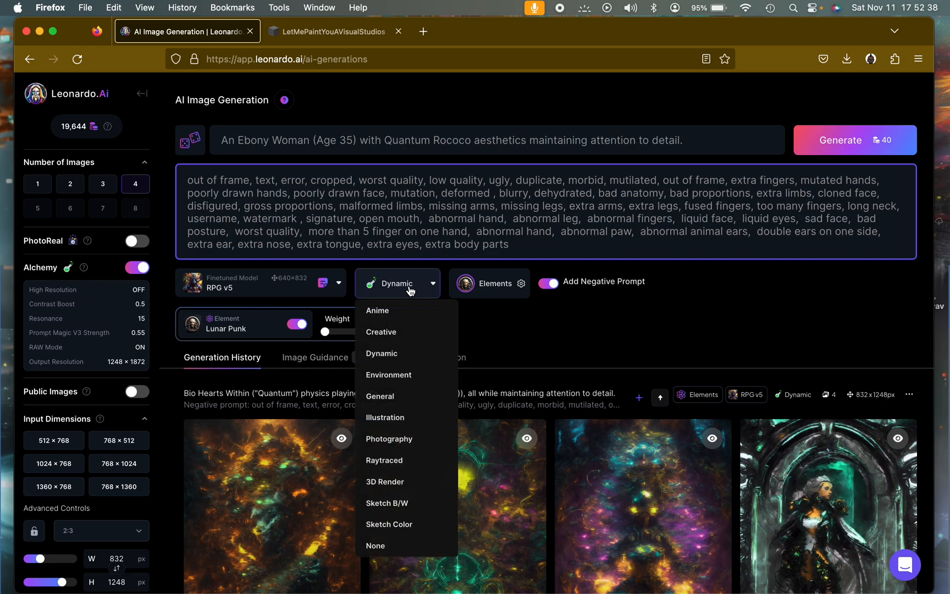
left_click(396, 424)
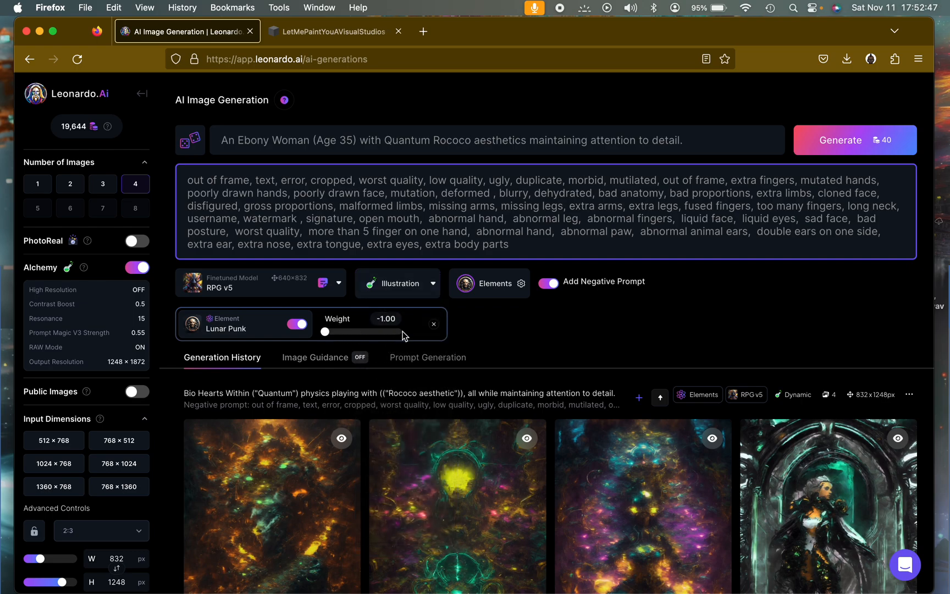
Step: Raise the Lunar Punk element's weight to 2.00
left_click(326, 333)
mouse_move(326, 335)
left_mouse_down()
mouse_move(348, 337)
mouse_move(313, 336)
left_mouse_up()
left_click_drag(328, 337, 410, 333)
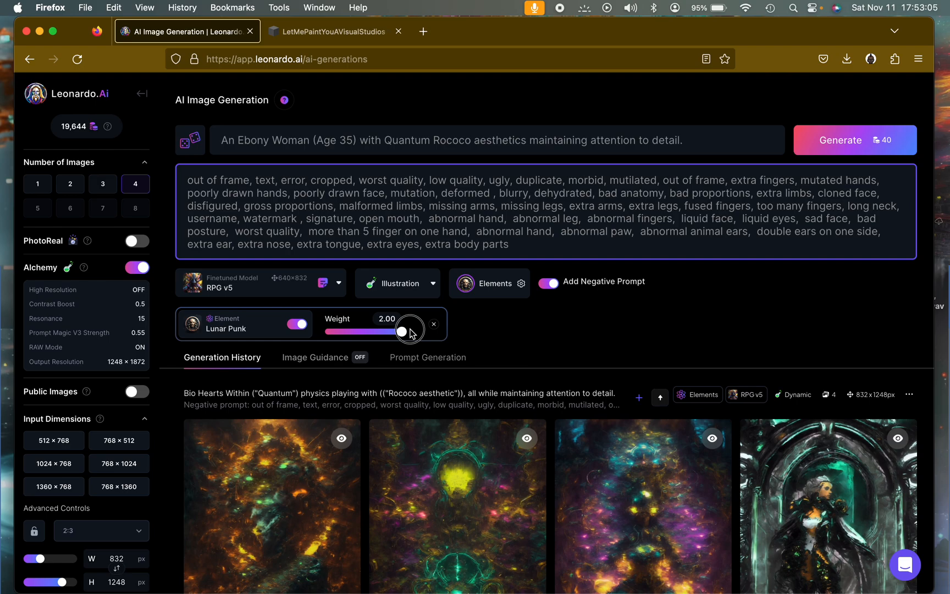
Step: Generate two images from the prompt with the Lunar Punk weight set to -1.00
left_click(75, 190)
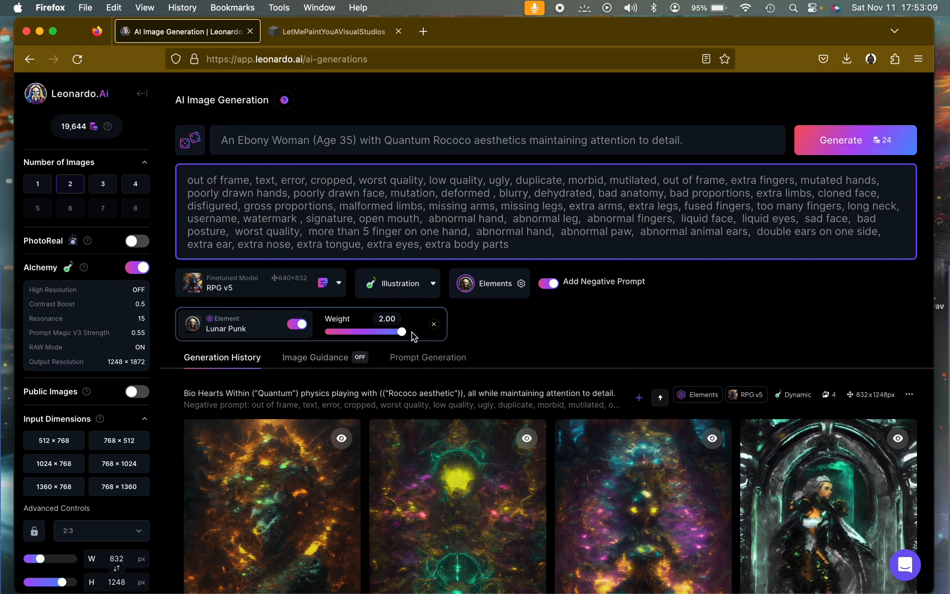
left_click_drag(402, 335, 198, 363)
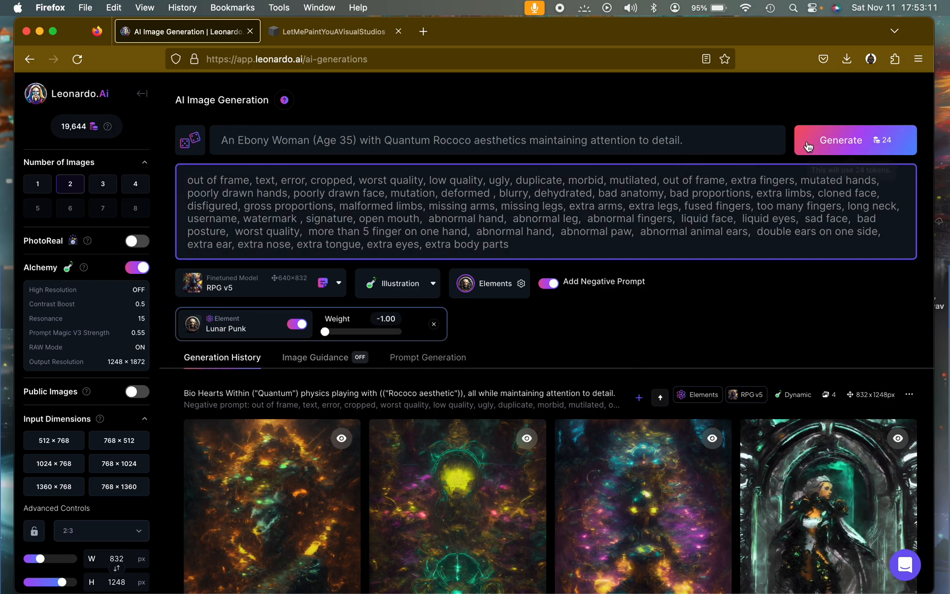
left_click(832, 149)
Step: Generate two more batches of the same prompt with the Lunar Punk weight at -0.90 and -0.80
scroll(608, 314, "down", 3)
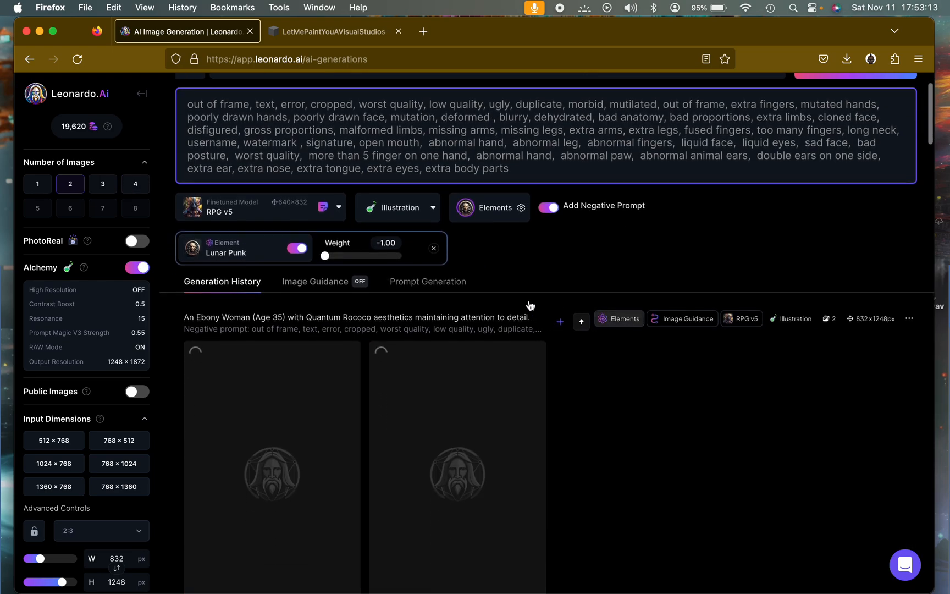
left_click(326, 256)
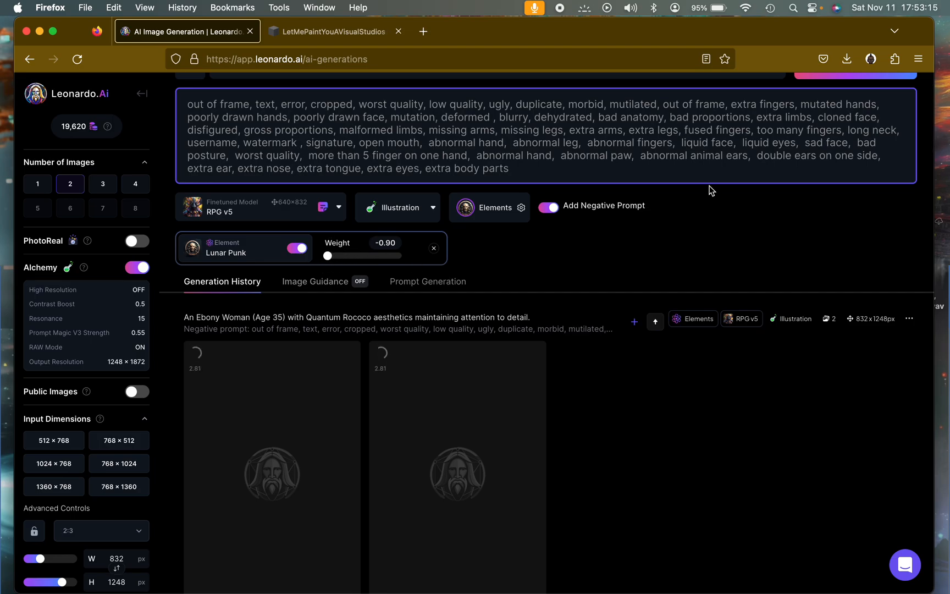
scroll(709, 187, "up", 3)
left_click(858, 142)
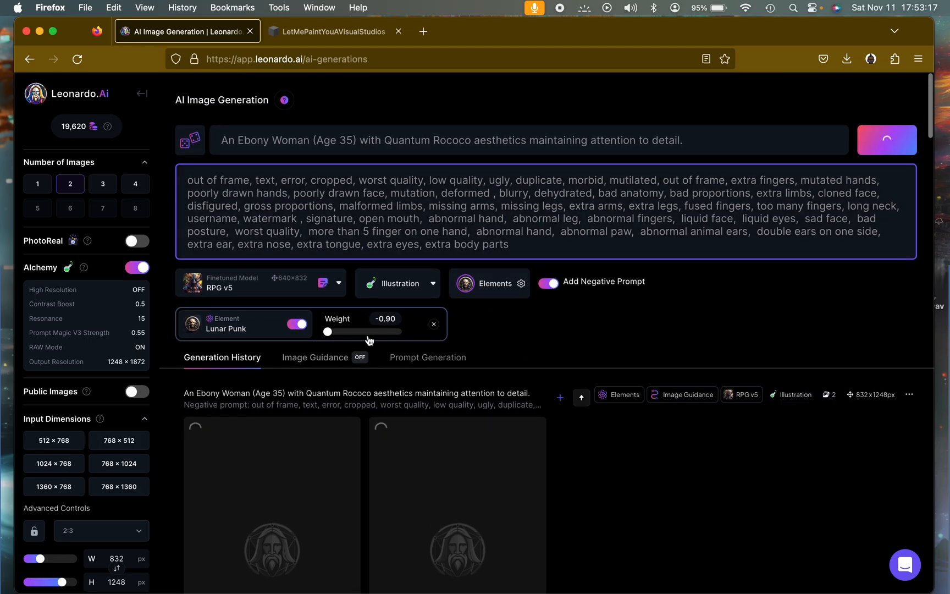
left_click(328, 334)
left_click(330, 334)
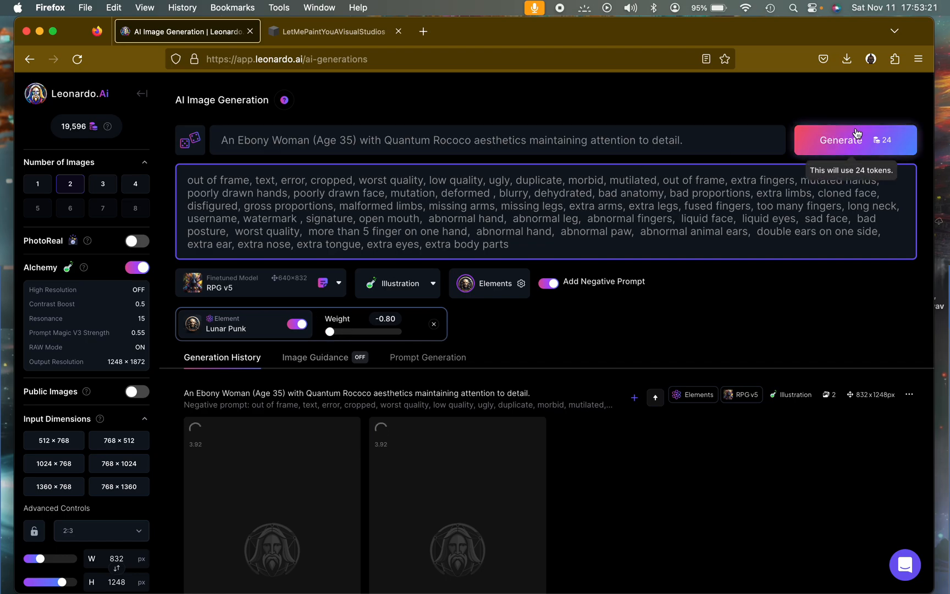
left_click(856, 134)
Step: Generate one batch with the Lunar Punk weight at -0.70 and another at -0.60
left_click(331, 333)
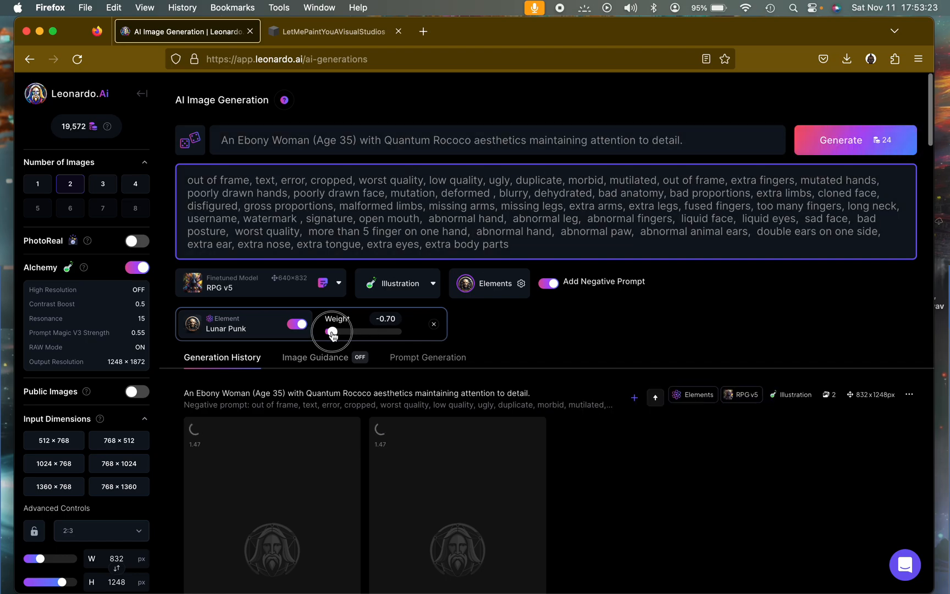
left_click(840, 144)
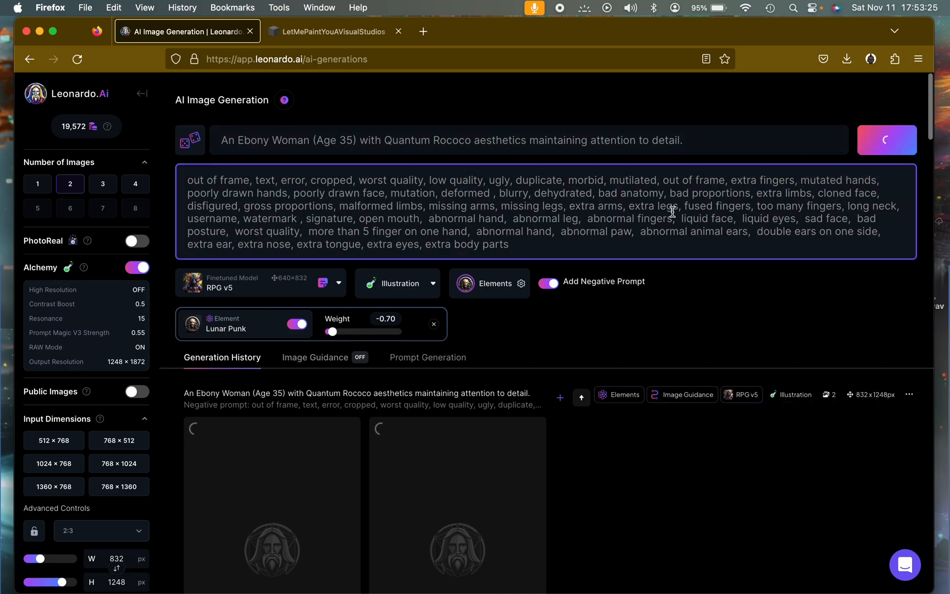
left_click(335, 332)
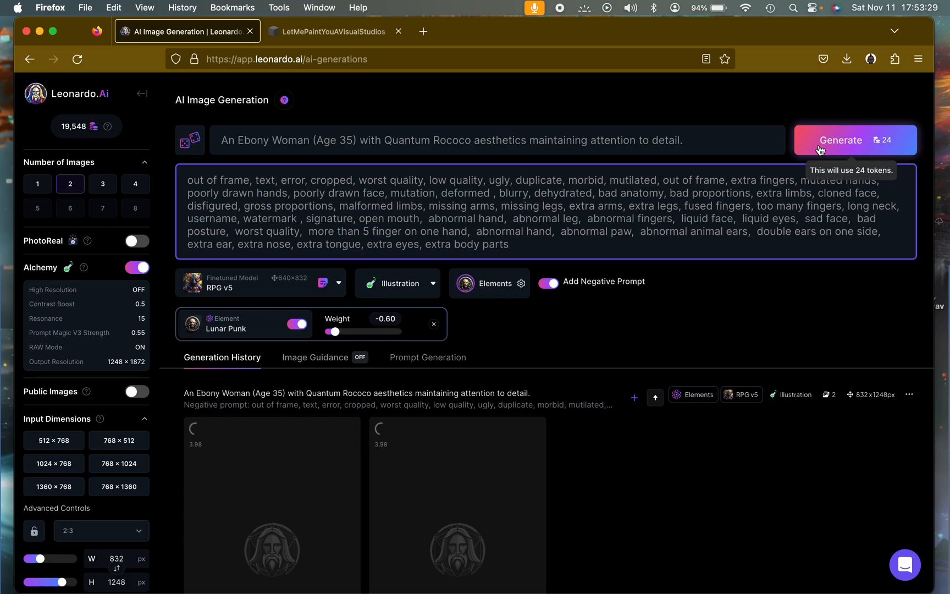
left_click(820, 145)
Step: Generate one batch with the Lunar Punk weight at -0.50 and another at -0.40
left_click(336, 333)
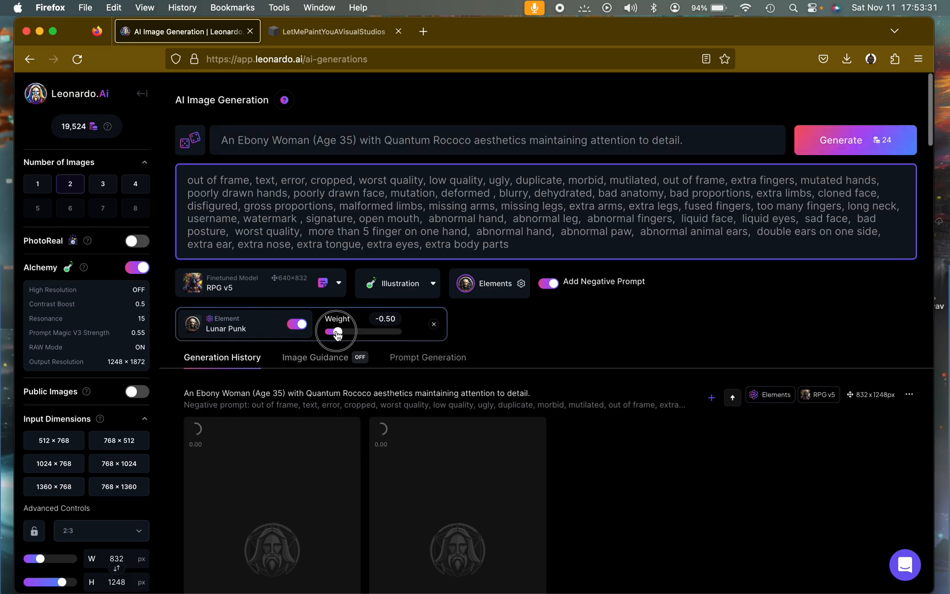
left_click(816, 144)
left_click(340, 332)
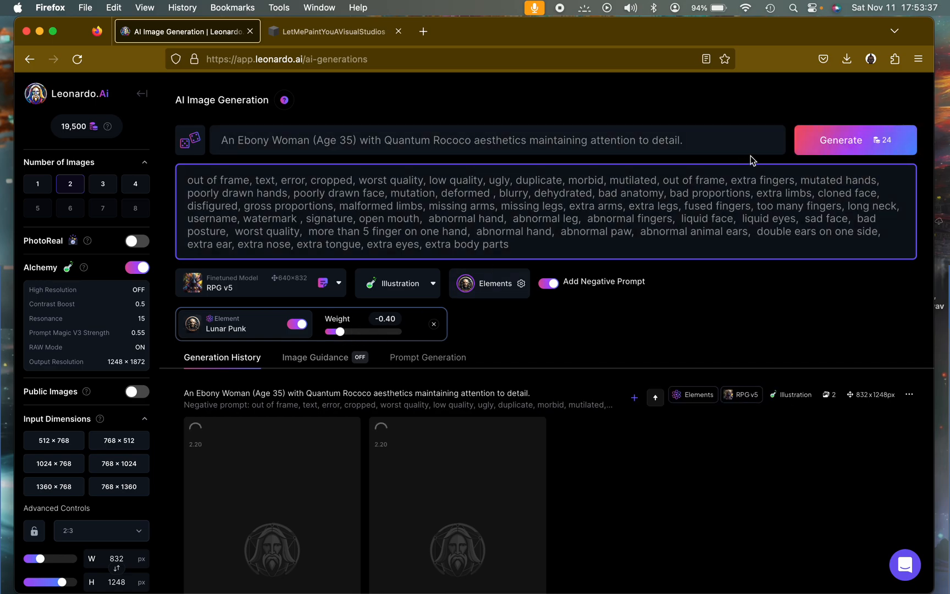
left_click(814, 148)
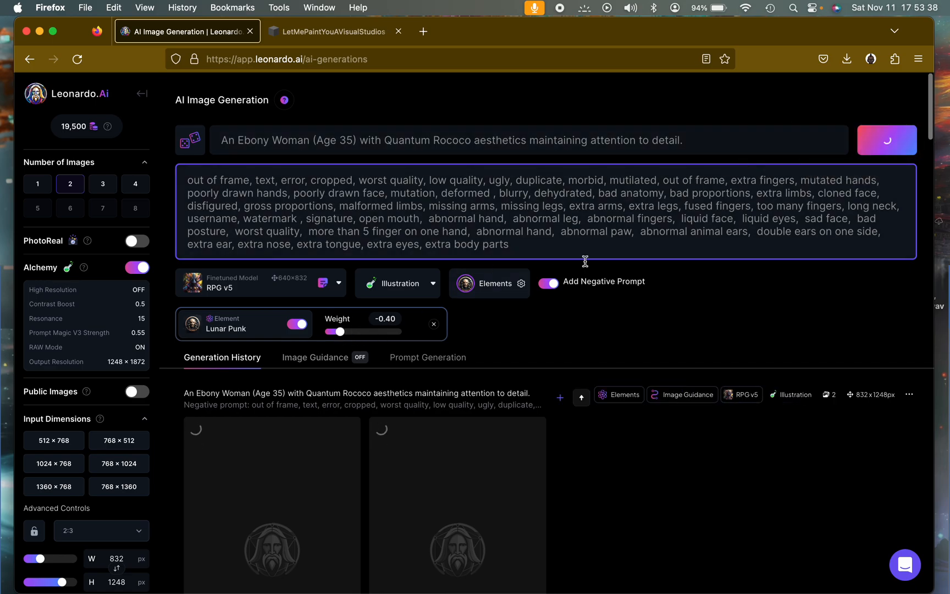
Step: Set the Lunar Punk weight to -0.30 and look over the earlier generations in the history
left_click(345, 333)
scroll(769, 330, "down", 20)
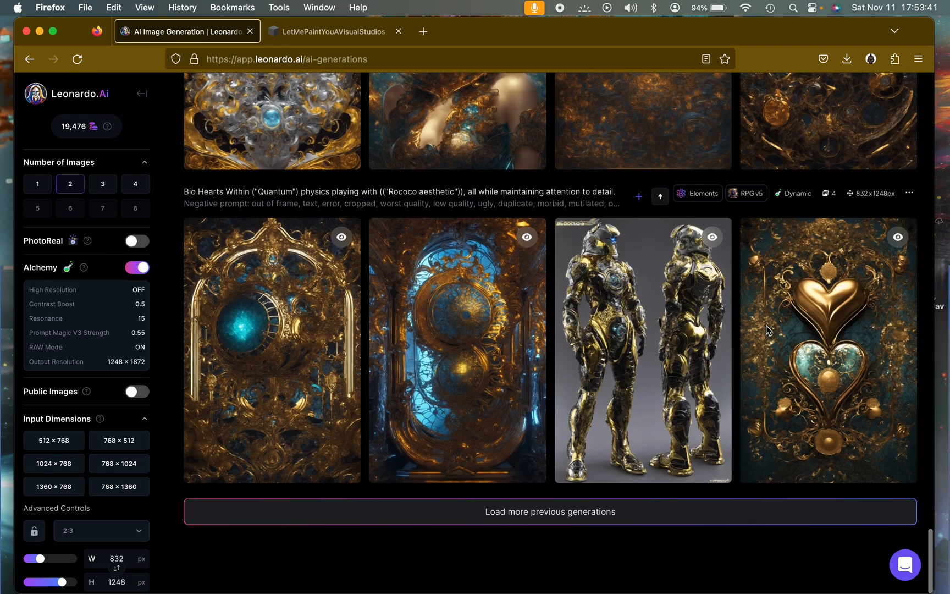
scroll(769, 330, "up", 20)
scroll(768, 330, "down", 20)
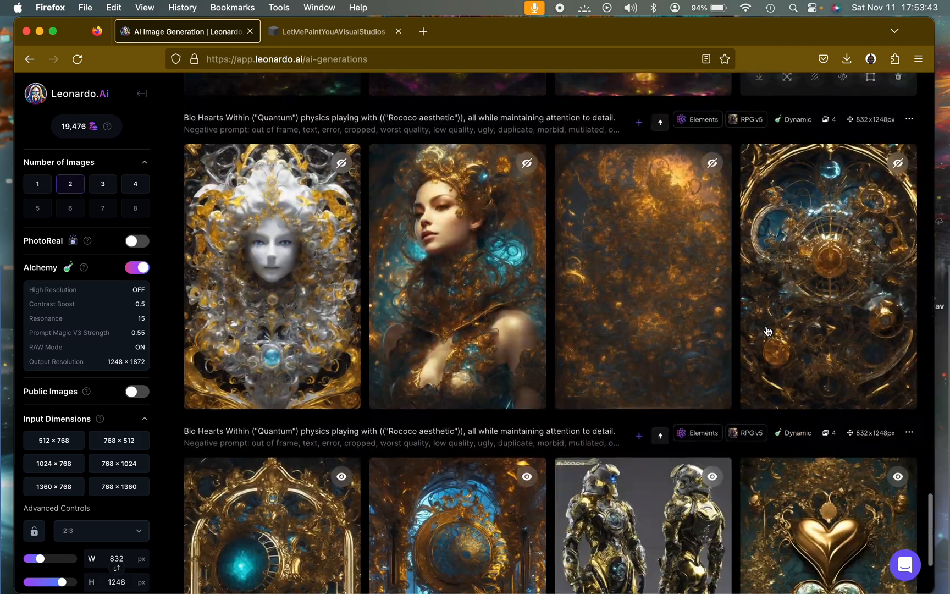
scroll(768, 330, "up", 20)
scroll(768, 330, "up", 5)
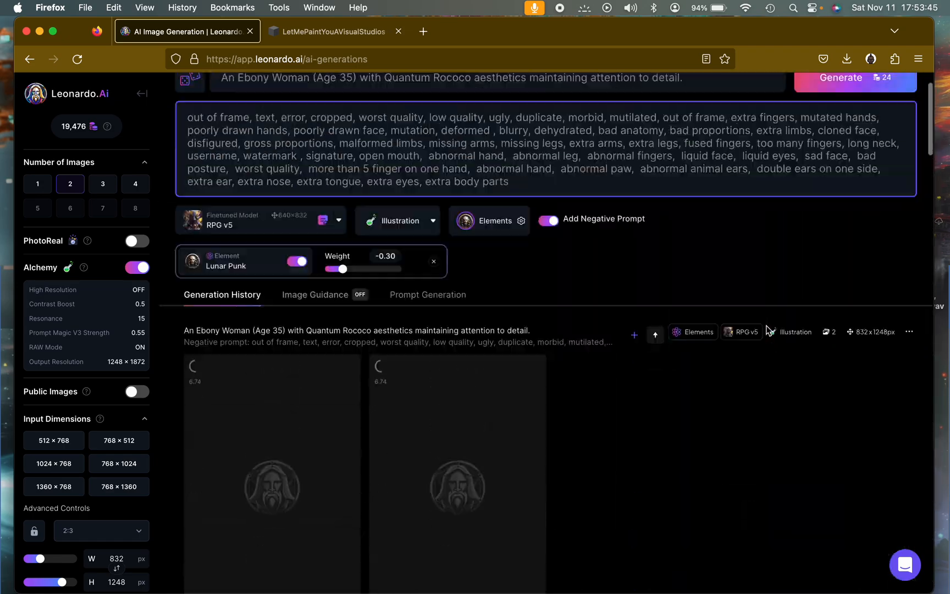
Step: Generate batches at Lunar Punk weights -0.30 and -0.20, raise the weight to 0.00 and generate again
left_click(837, 149)
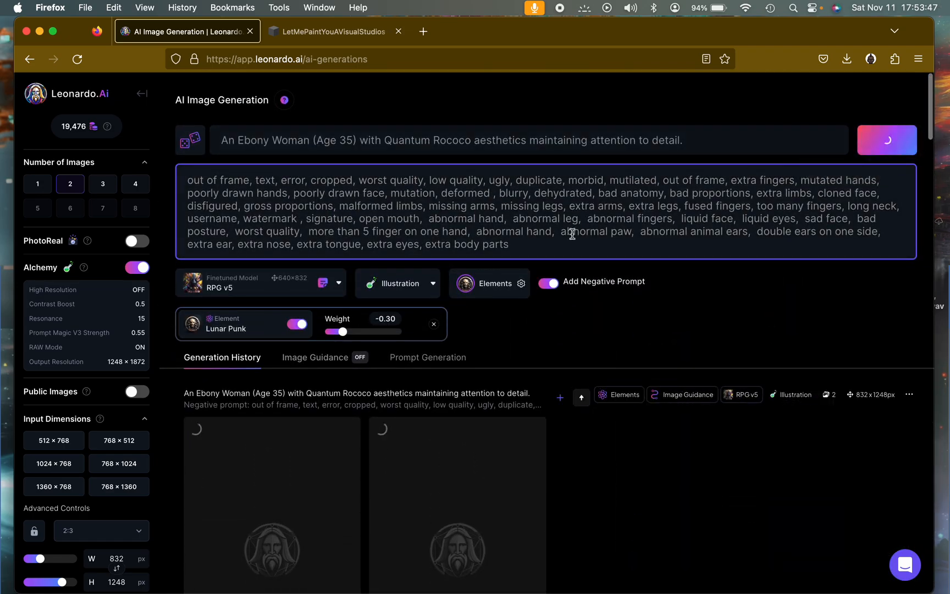
left_click_drag(342, 332, 344, 333)
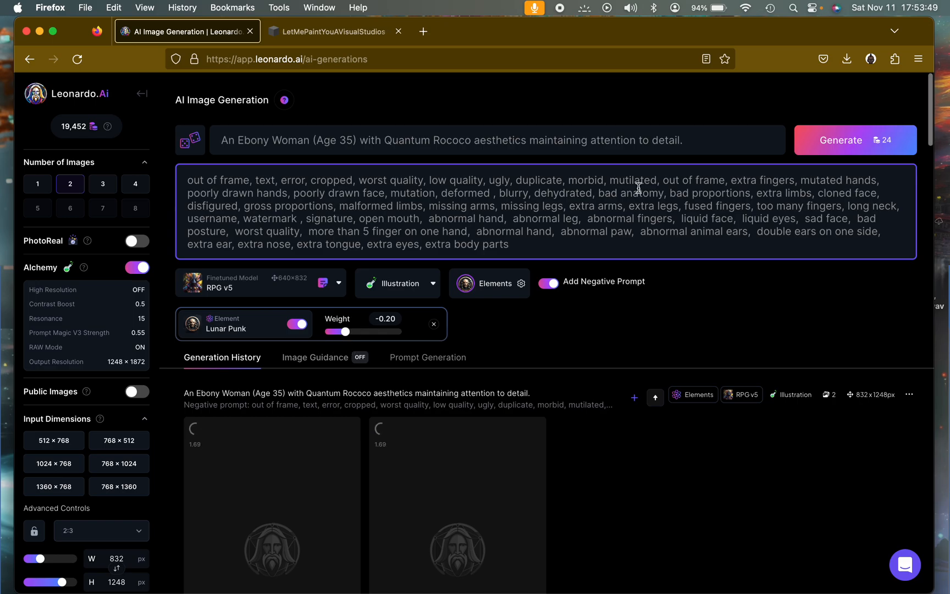
left_click(817, 142)
left_click_drag(345, 332, 352, 334)
left_click(799, 153)
Step: Read the generation info of the oldest batch in the history down to its element weight, and close it
scroll(576, 353, "down", 5)
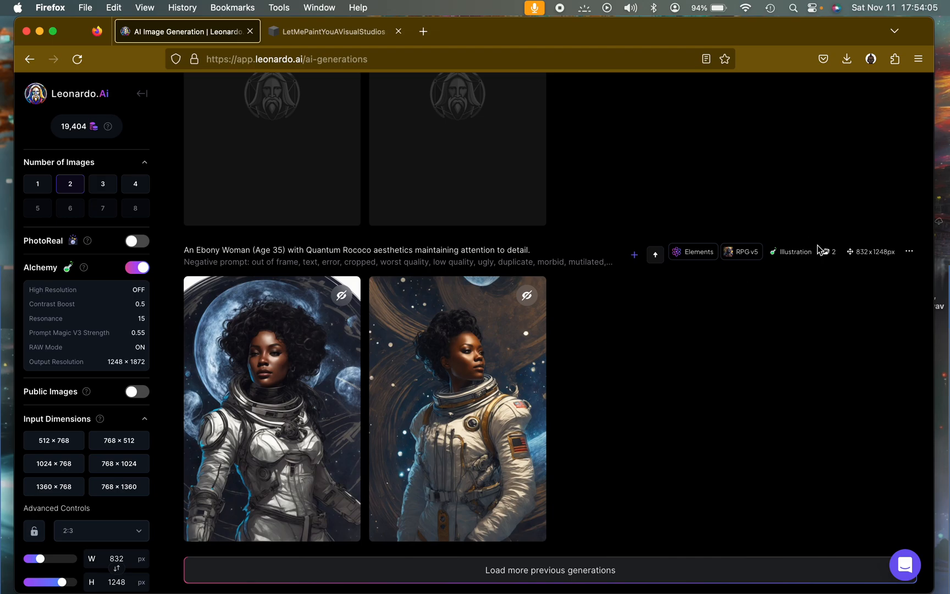
left_click(909, 254)
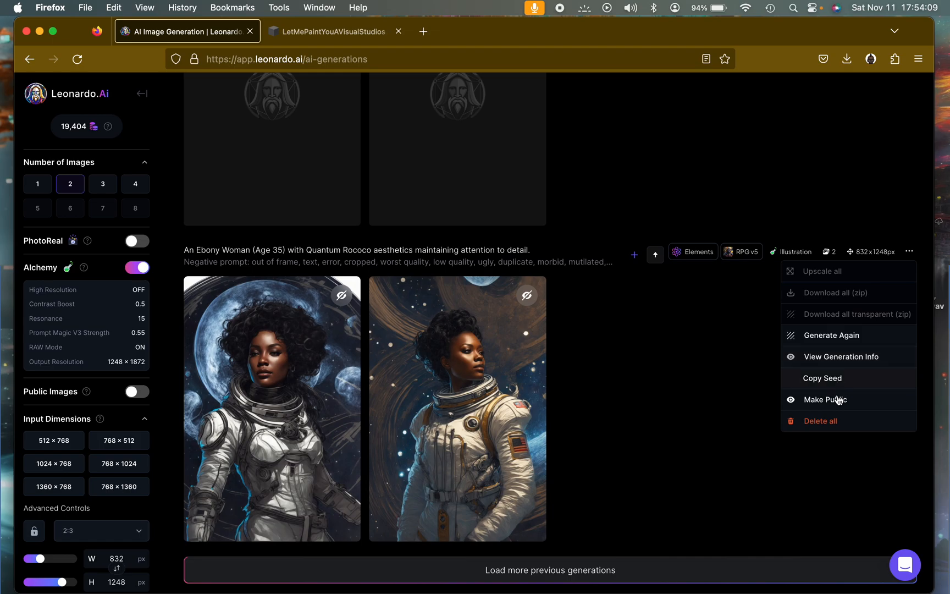
left_click(833, 358)
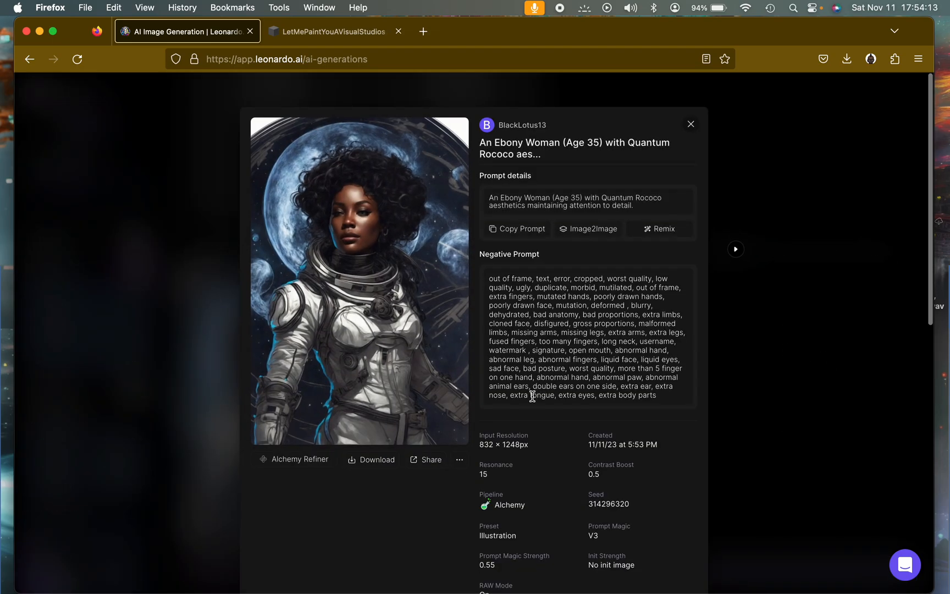
scroll(543, 484, "down", 3)
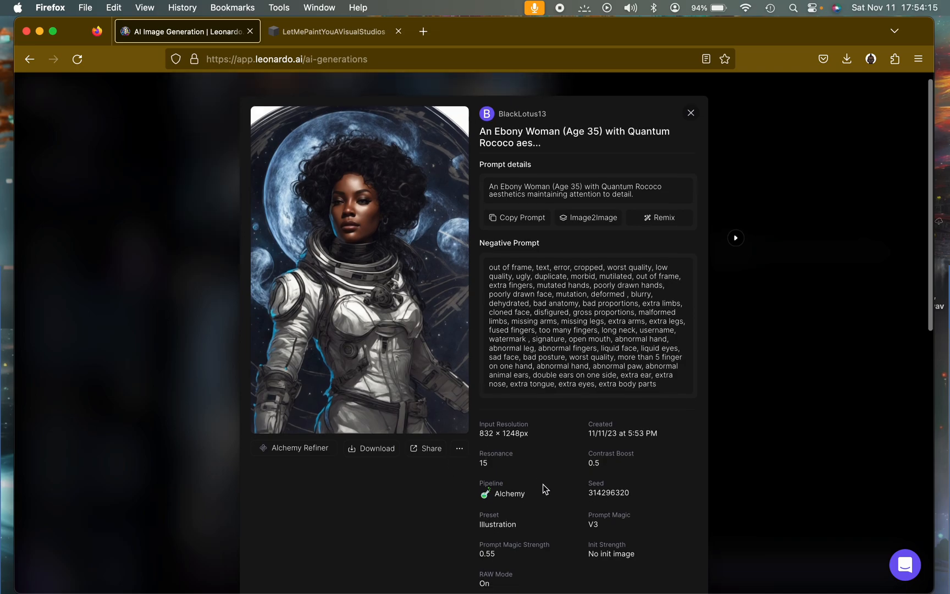
scroll(543, 484, "down", 3)
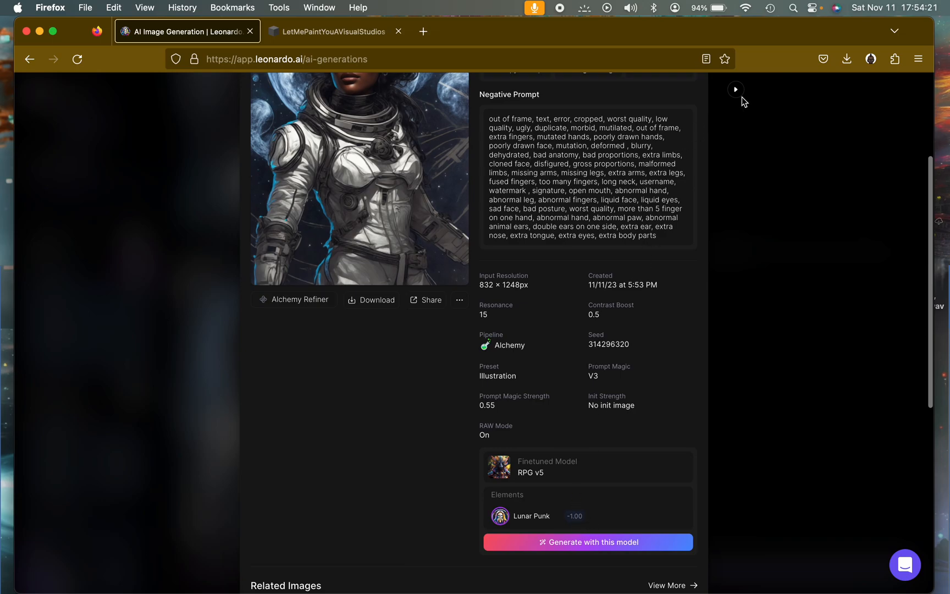
scroll(660, 190, "up", 6)
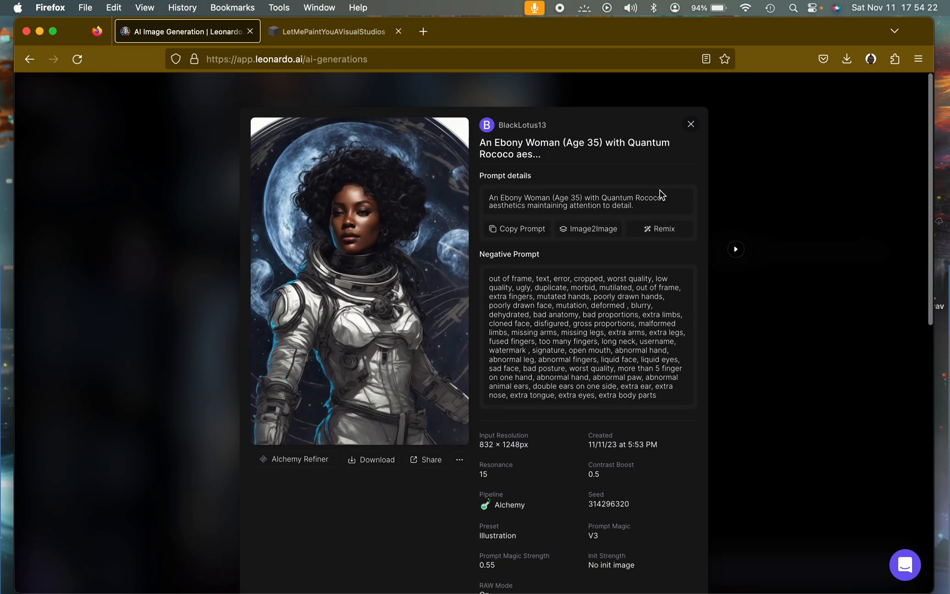
left_click(692, 125)
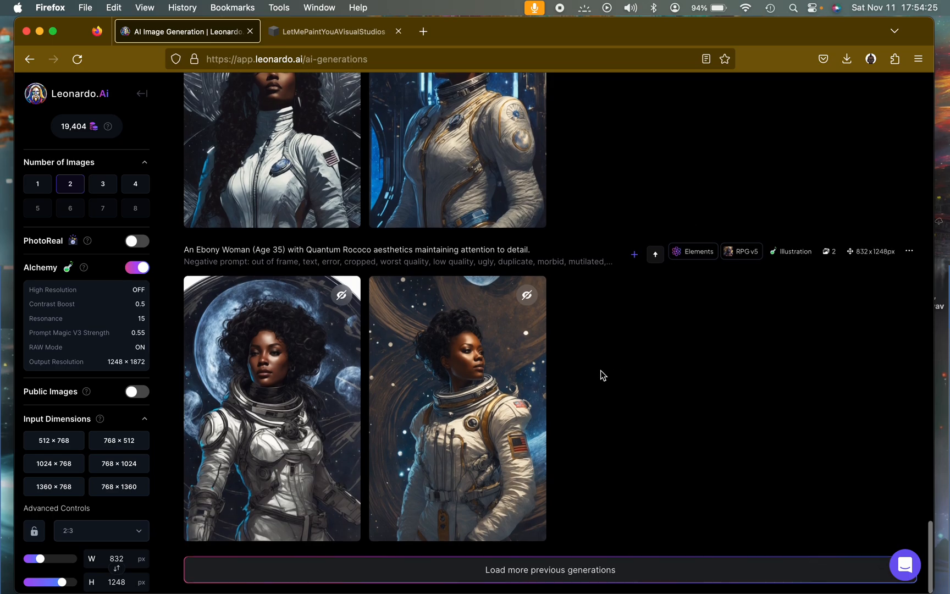
Step: View both images of the oldest batch enlarged, zooming in on each, and return to the generation history
left_click(252, 393)
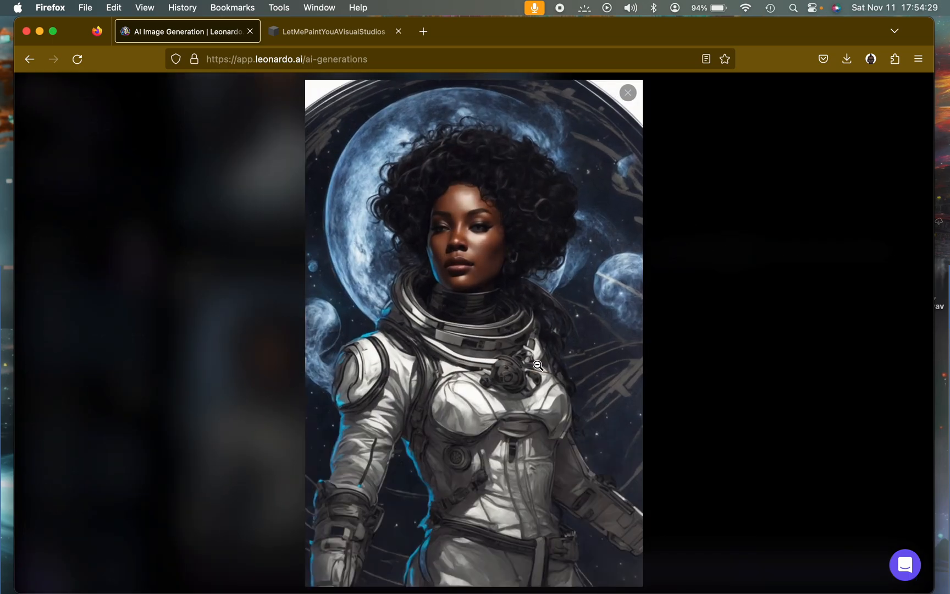
left_click(462, 368)
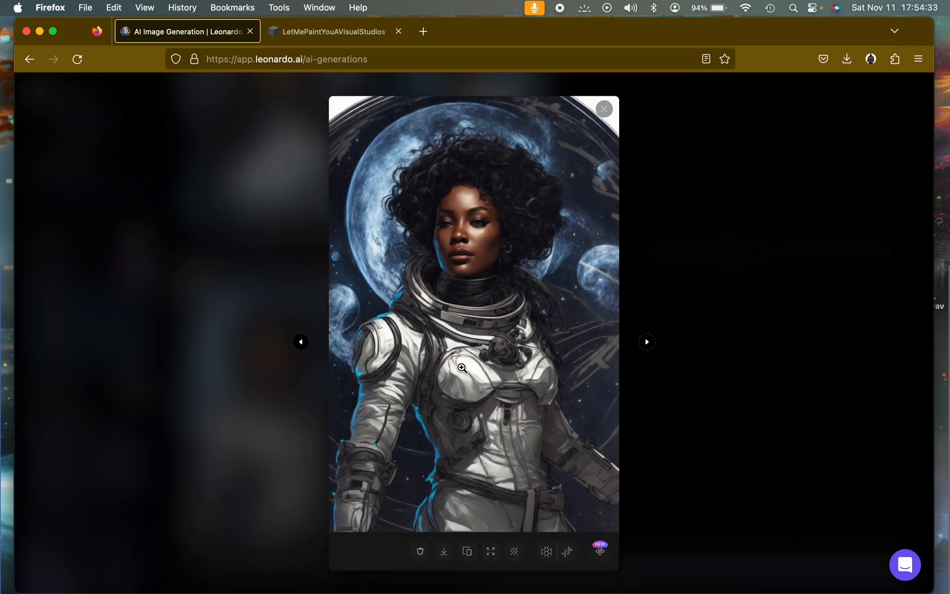
left_click(646, 343)
left_click(553, 348)
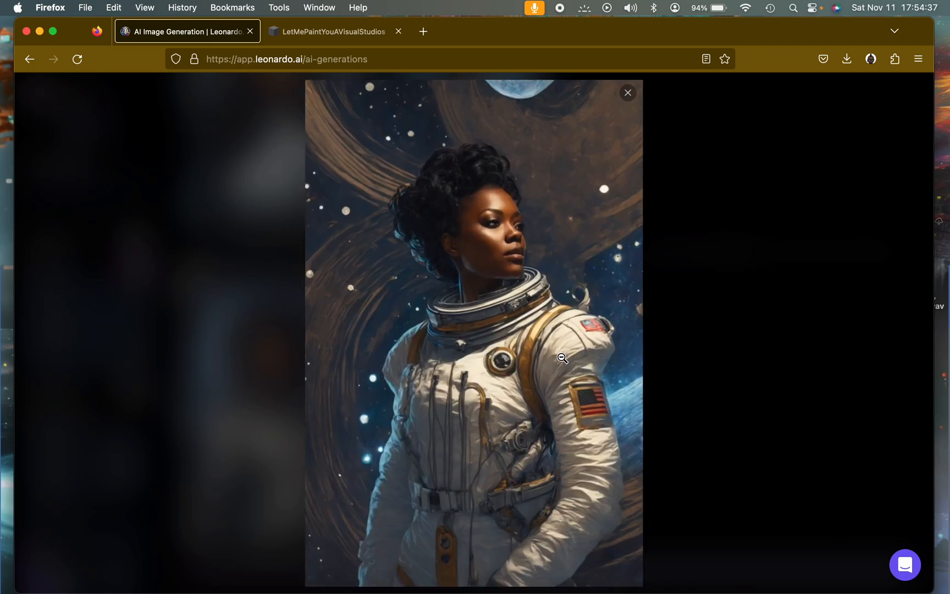
left_click(492, 338)
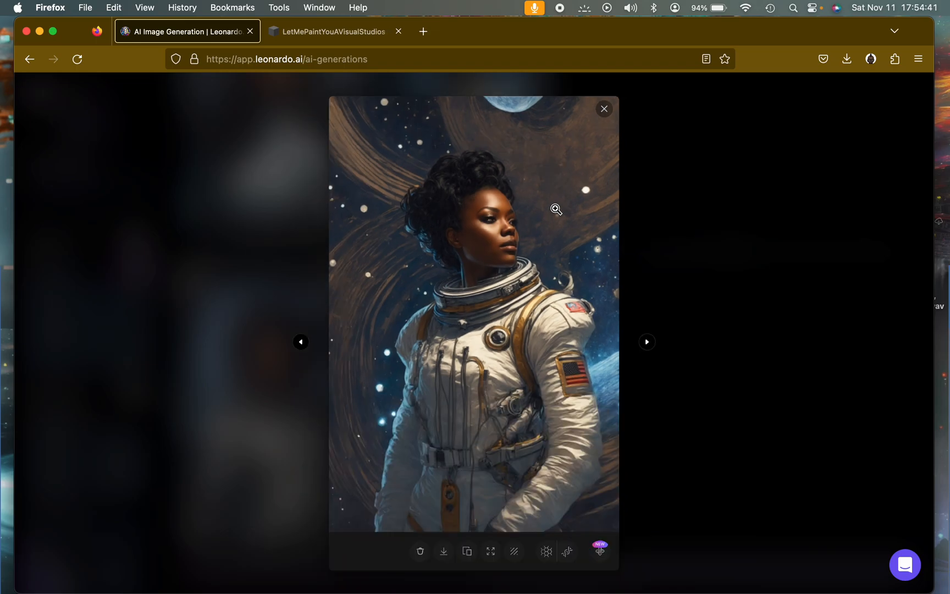
left_click(301, 342)
left_click(604, 110)
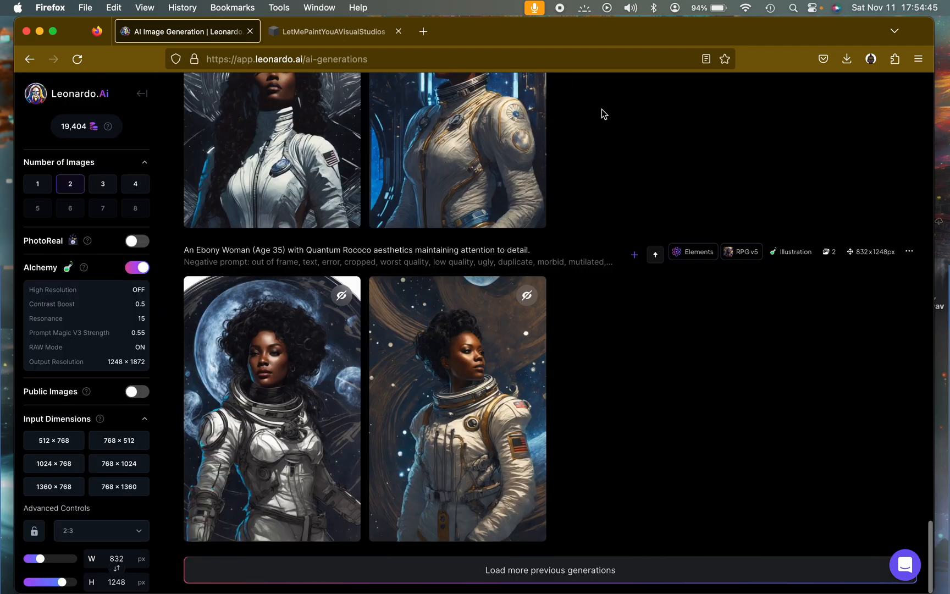
Step: Browse the compatible elements from Baroque to Toxic Punk and close the selection without changing it
scroll(591, 178, "up", 15)
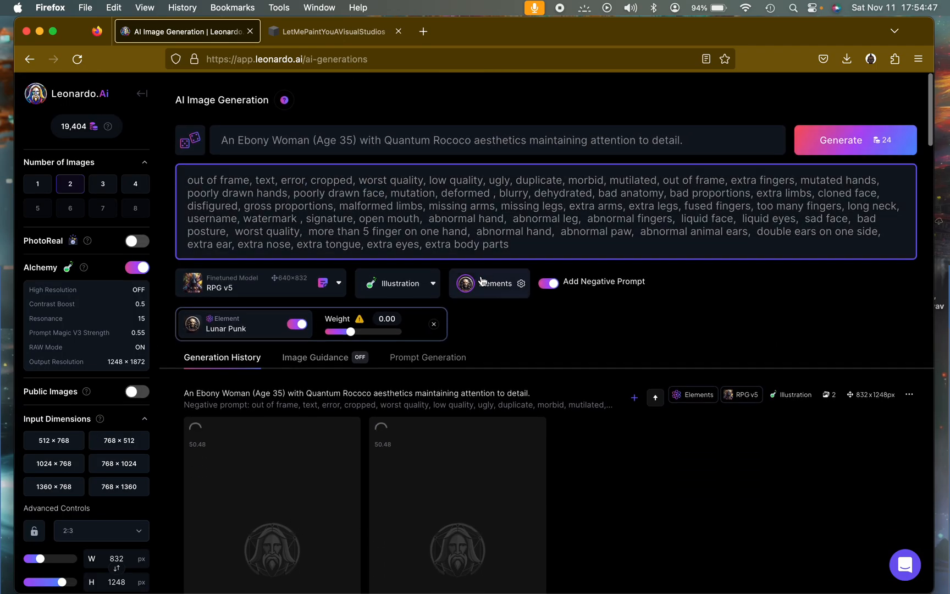
left_click(484, 282)
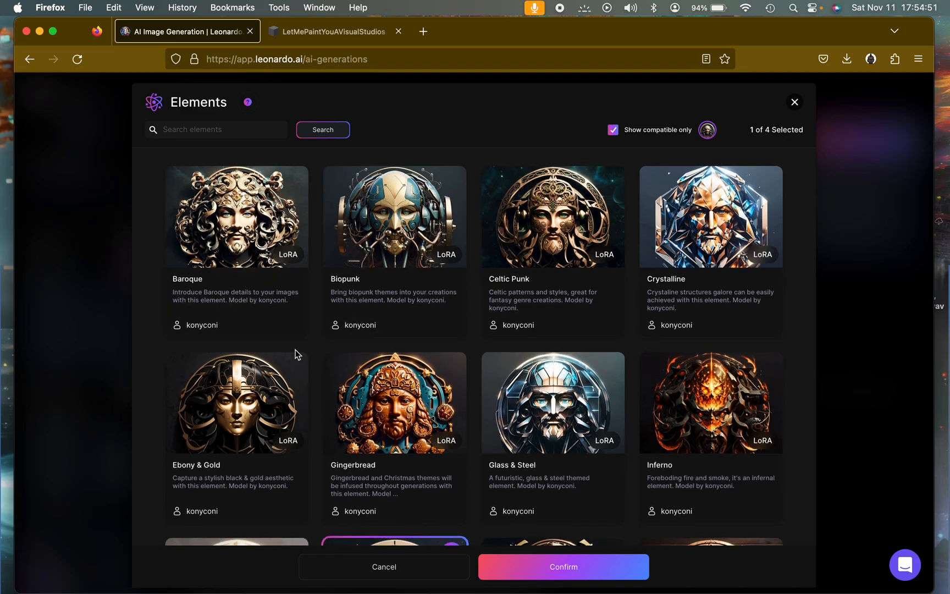
scroll(295, 355, "down", 2)
scroll(373, 266, "up", 2)
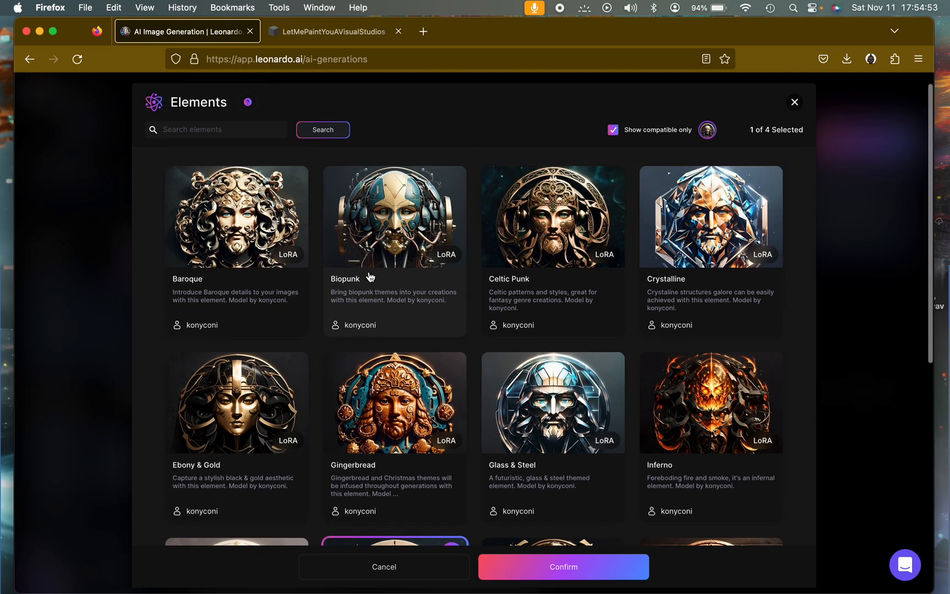
scroll(509, 324, "down", 10)
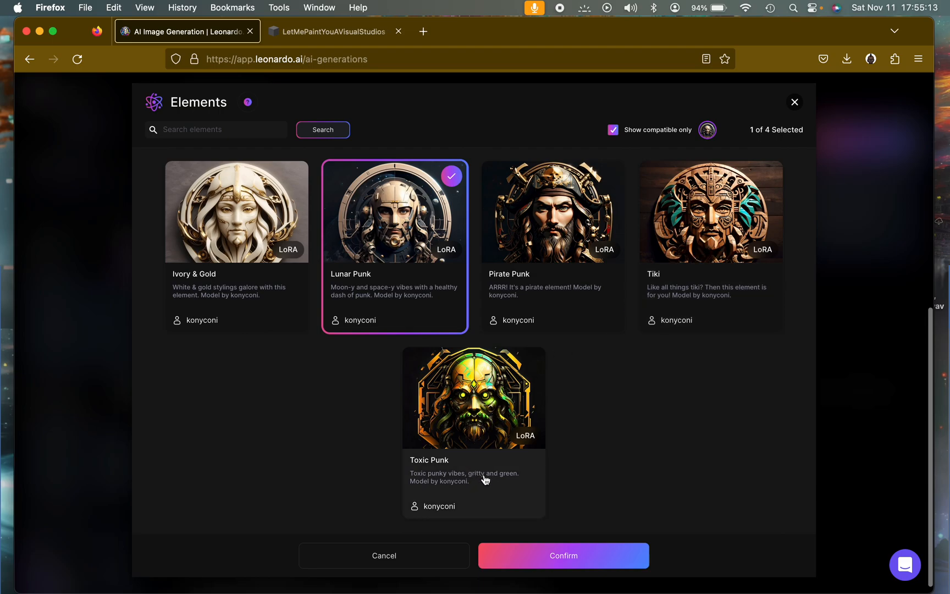
scroll(486, 453, "up", 5)
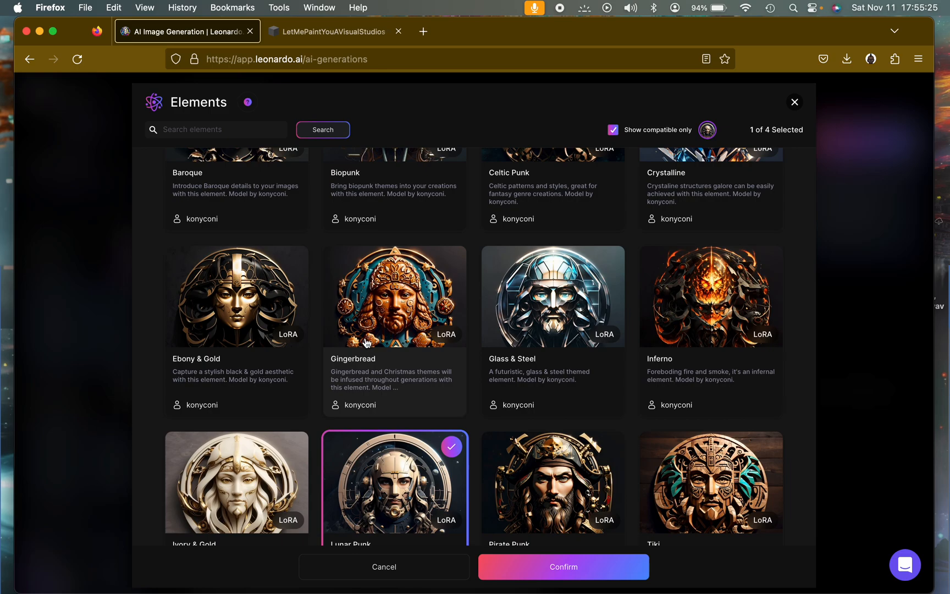
scroll(279, 379, "down", 3)
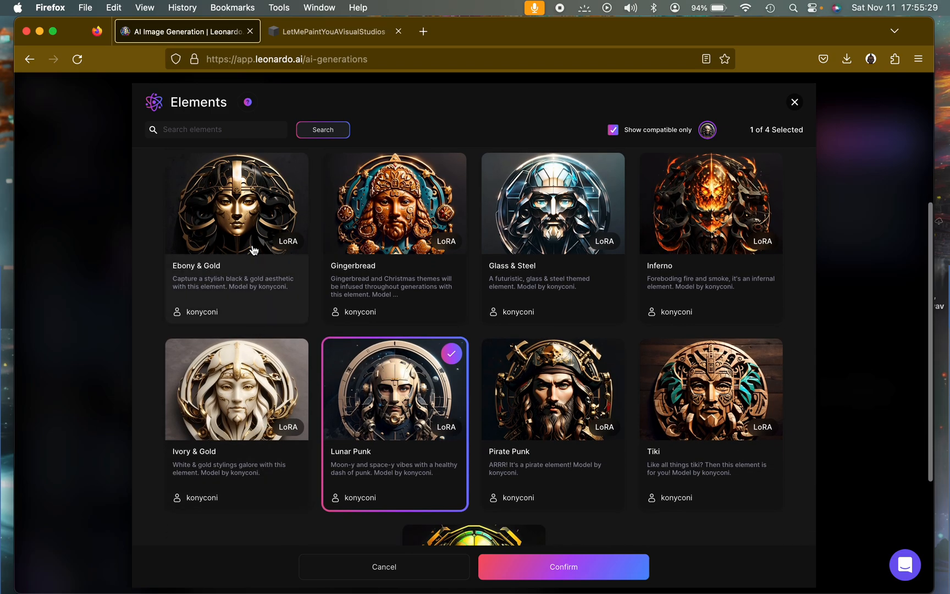
scroll(248, 295, "up", 3)
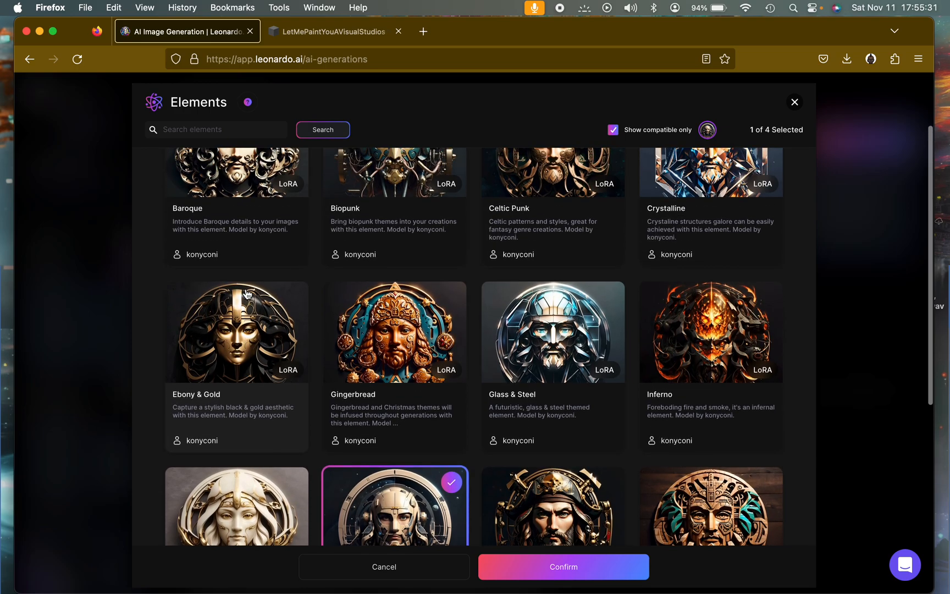
scroll(248, 294, "up", 2)
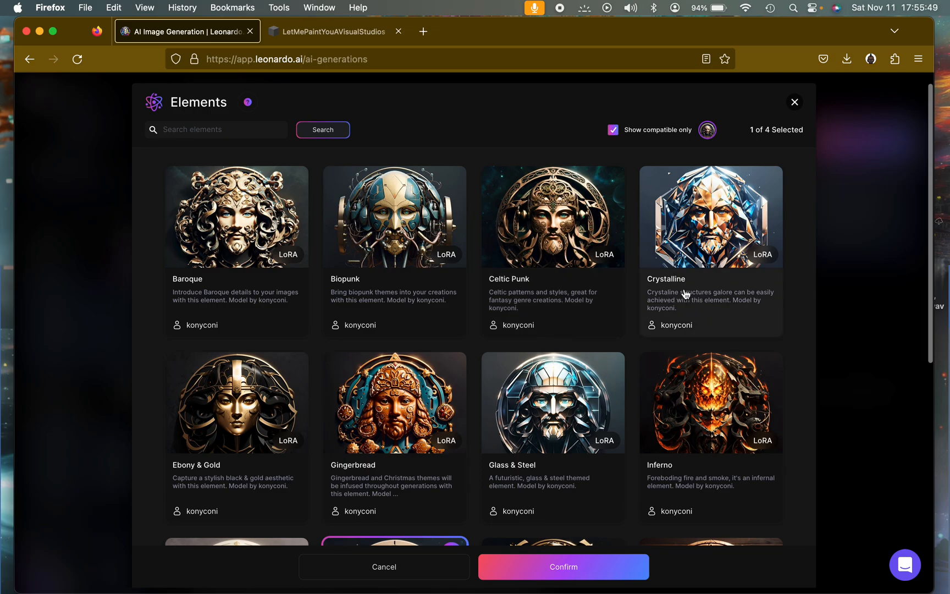
left_click(794, 102)
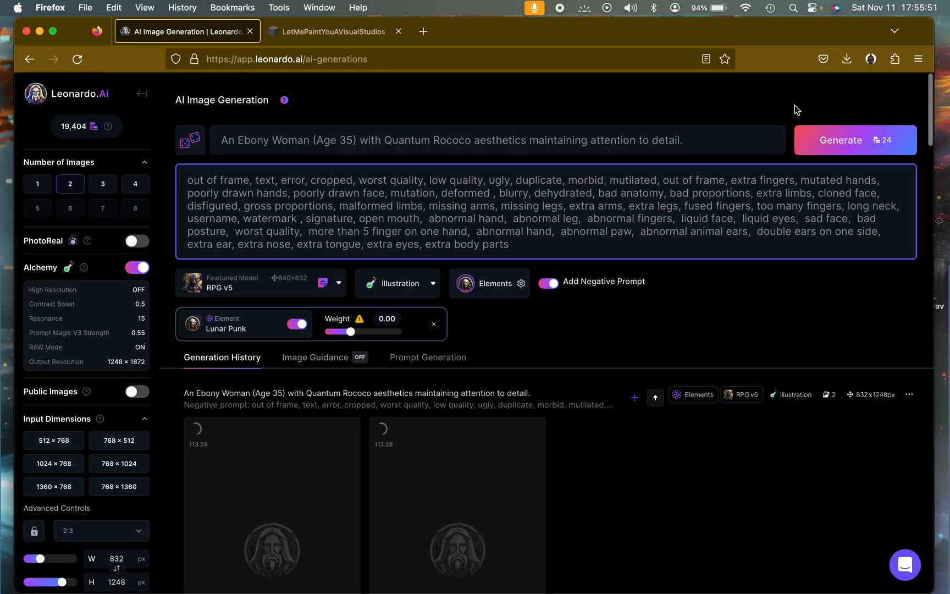
Step: Find the second-oldest batch in the history and view both of its images enlarged
scroll(558, 384, "down", 7)
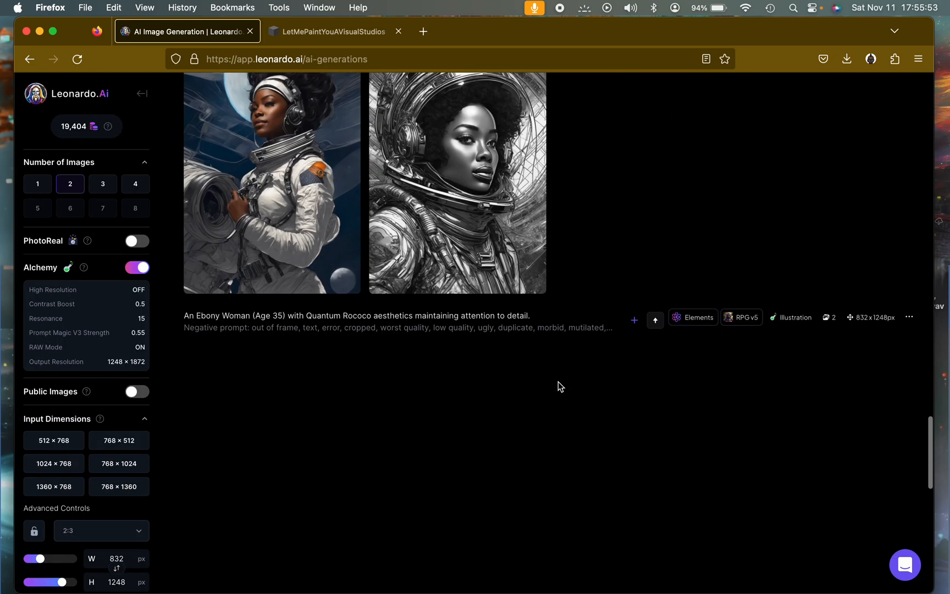
scroll(558, 384, "down", 2)
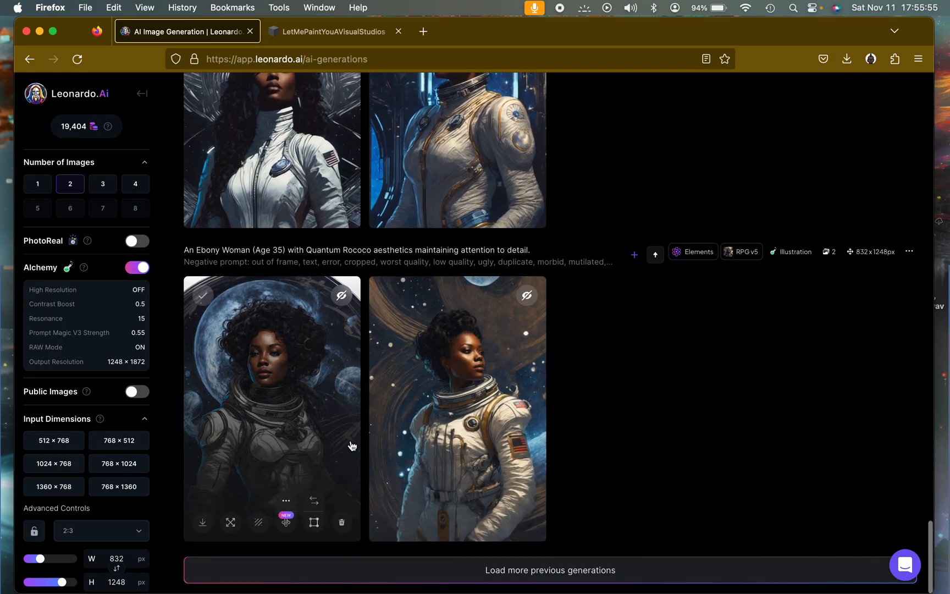
scroll(352, 445, "up", 4)
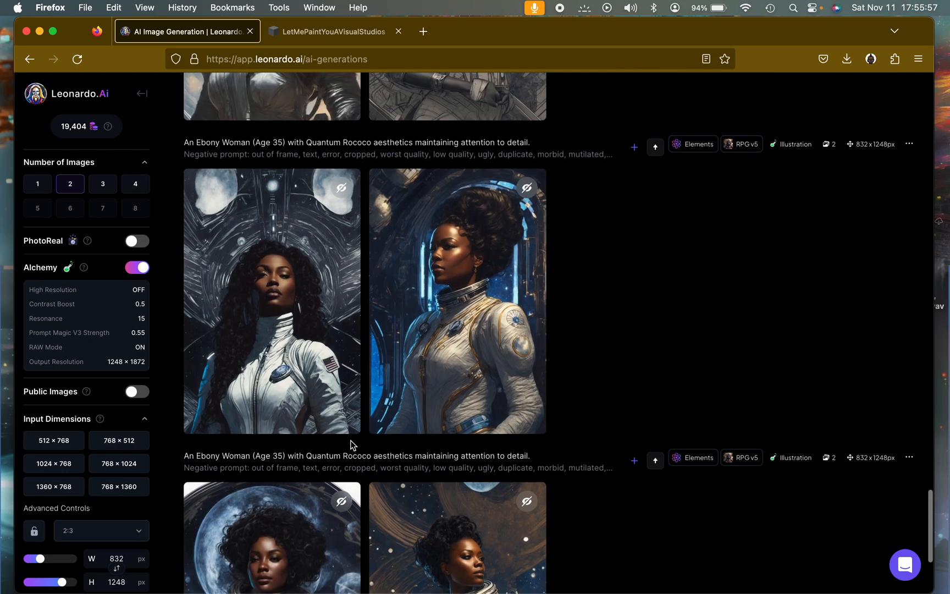
scroll(352, 445, "down", 1)
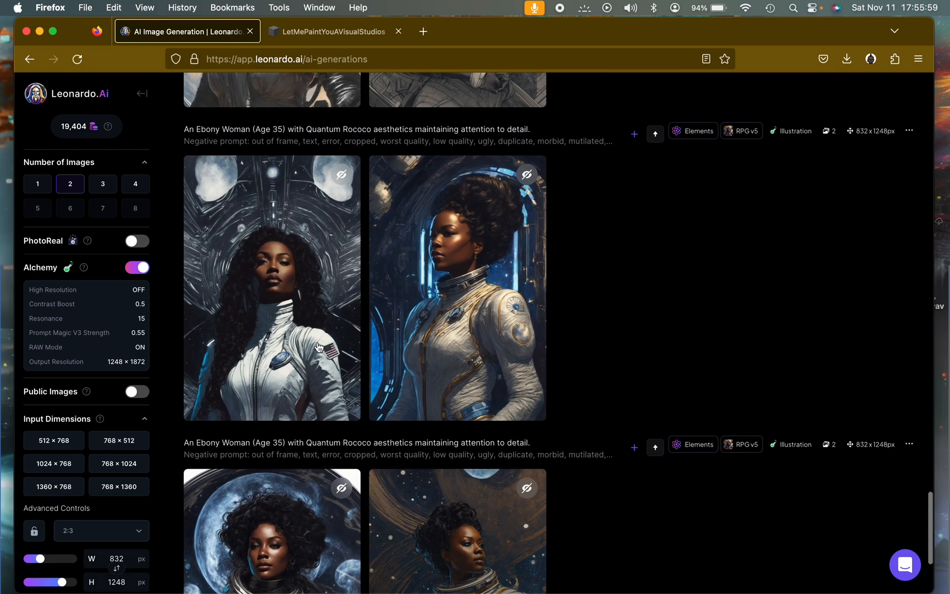
left_click(303, 289)
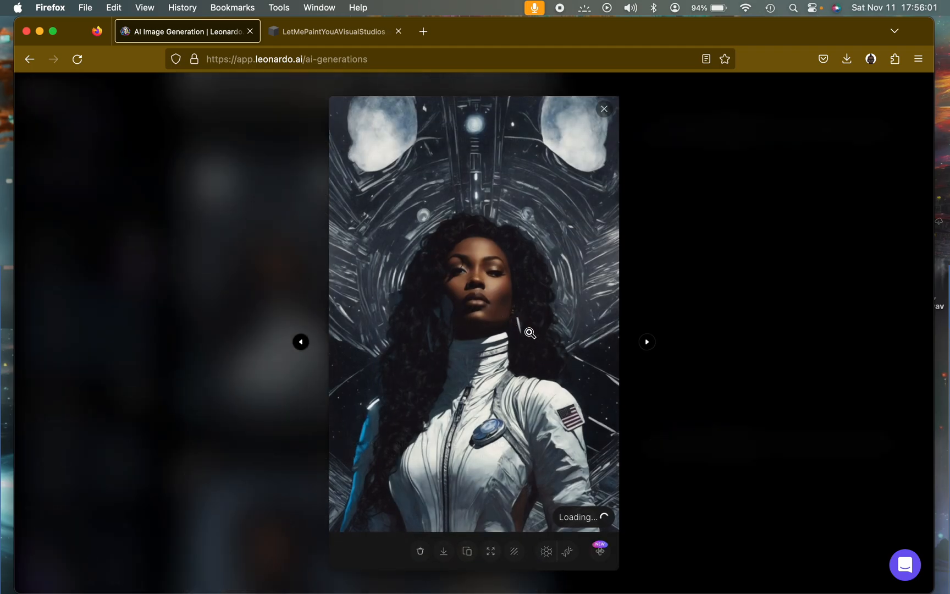
left_click(646, 343)
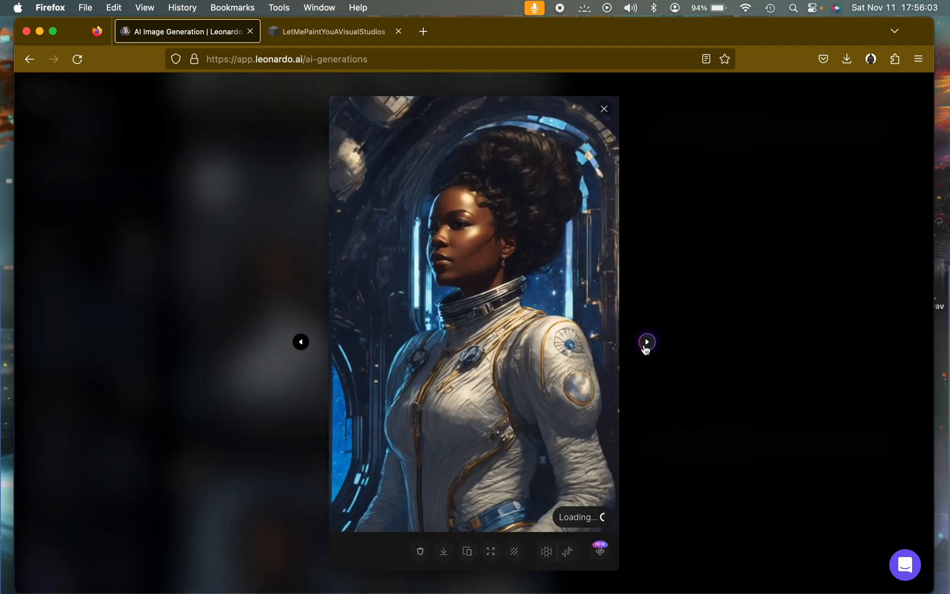
left_click(604, 109)
Step: View both images of the third-oldest batch enlarged, the silver-helmet portrait and the sepia sketch, and close the viewer
scroll(448, 242, "up", 4)
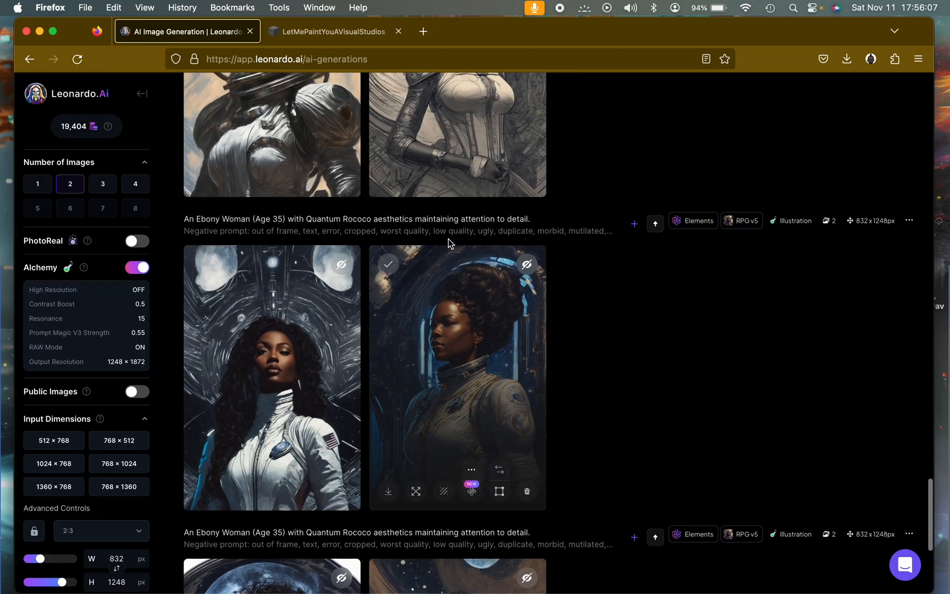
scroll(449, 244, "up", 3)
left_click(279, 216)
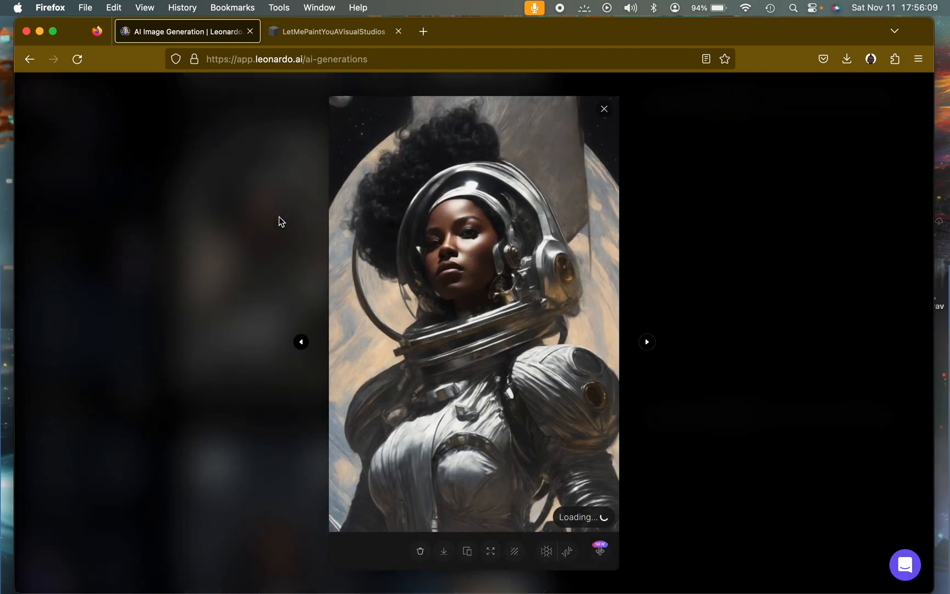
left_click(647, 343)
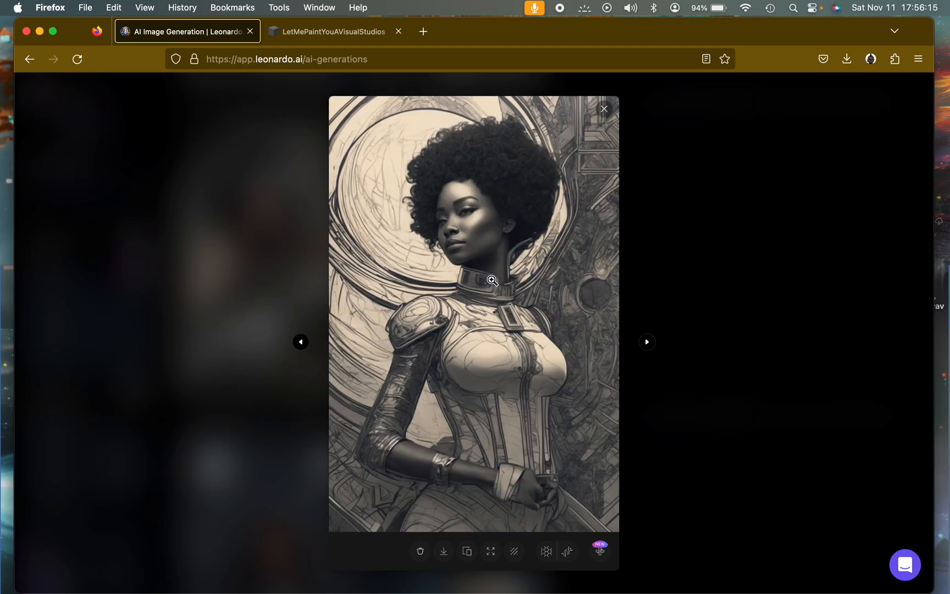
left_click(604, 109)
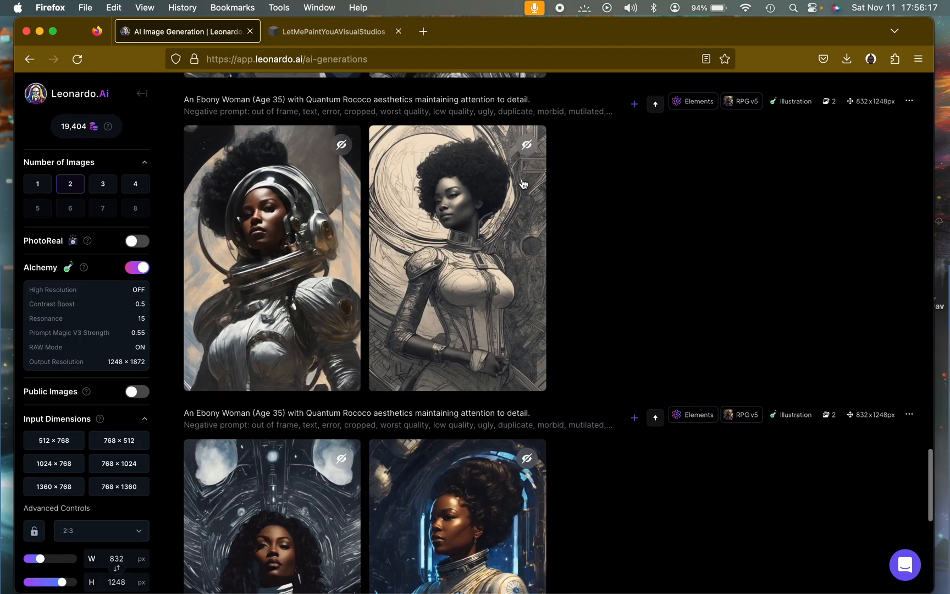
Step: View both images of the fourth-oldest batch enlarged, the moonlit astronaut and the monochrome helmet portrait, and close the viewer
scroll(410, 282, "down", 5)
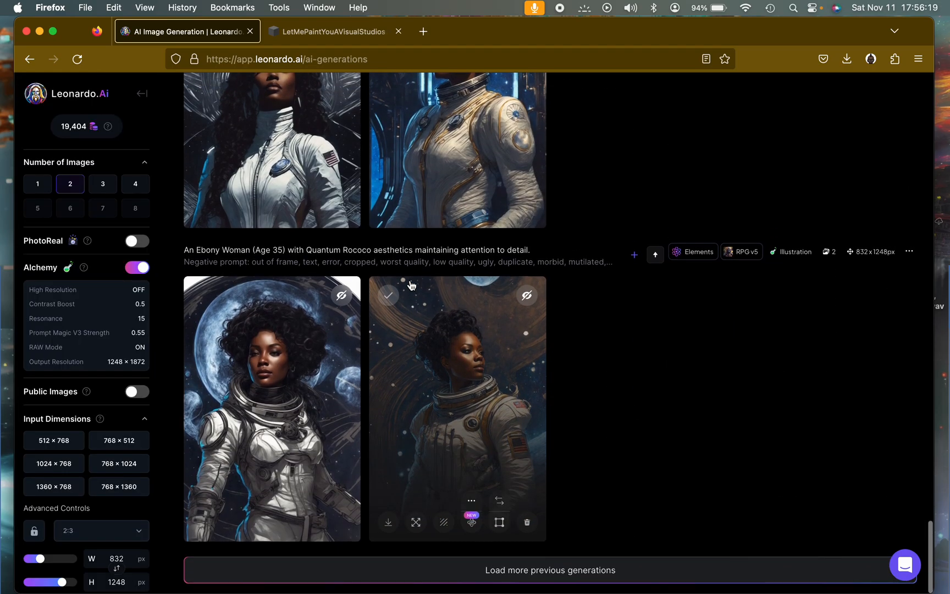
scroll(411, 285, "down", 10)
scroll(410, 285, "up", 4)
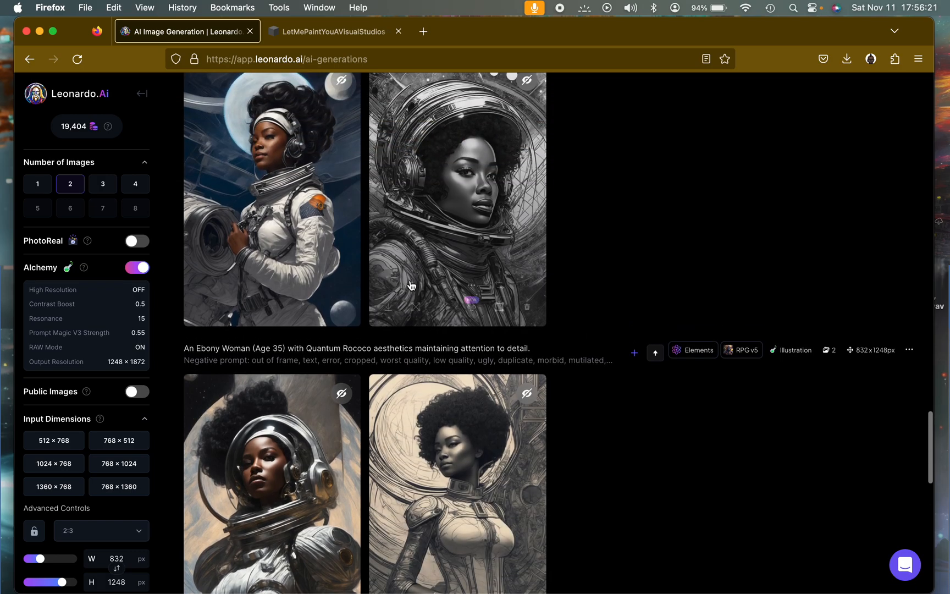
scroll(311, 216, "up", 2)
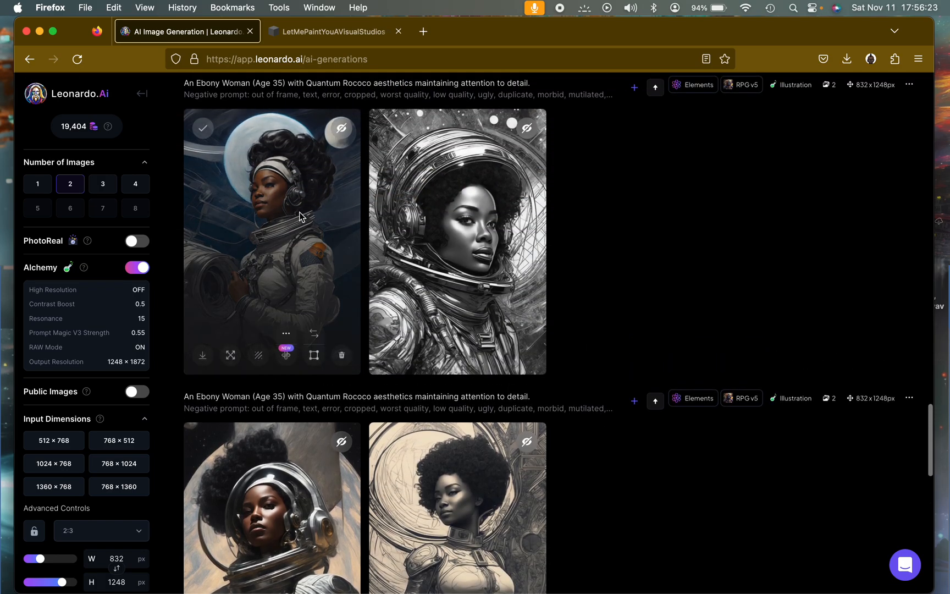
left_click(299, 214)
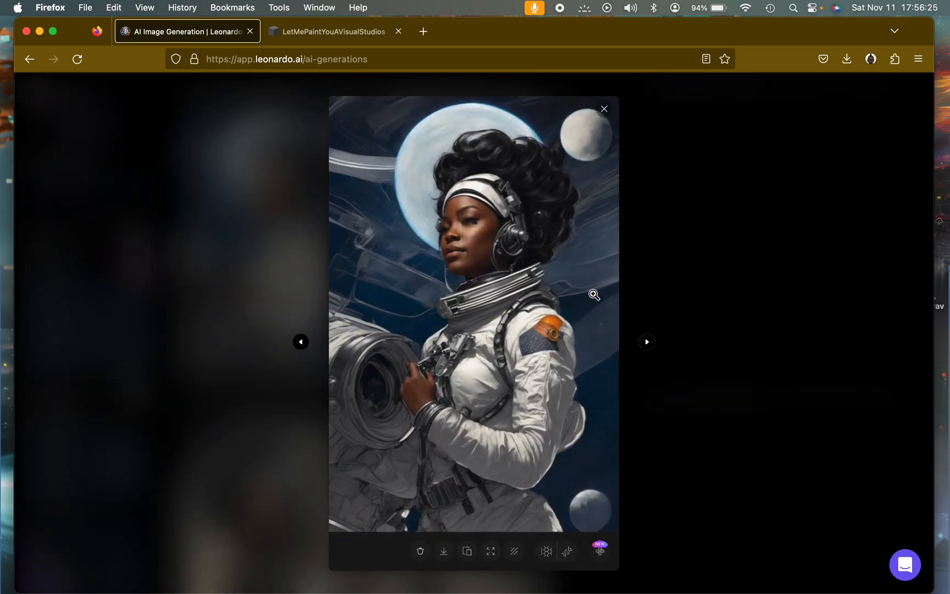
left_click(646, 342)
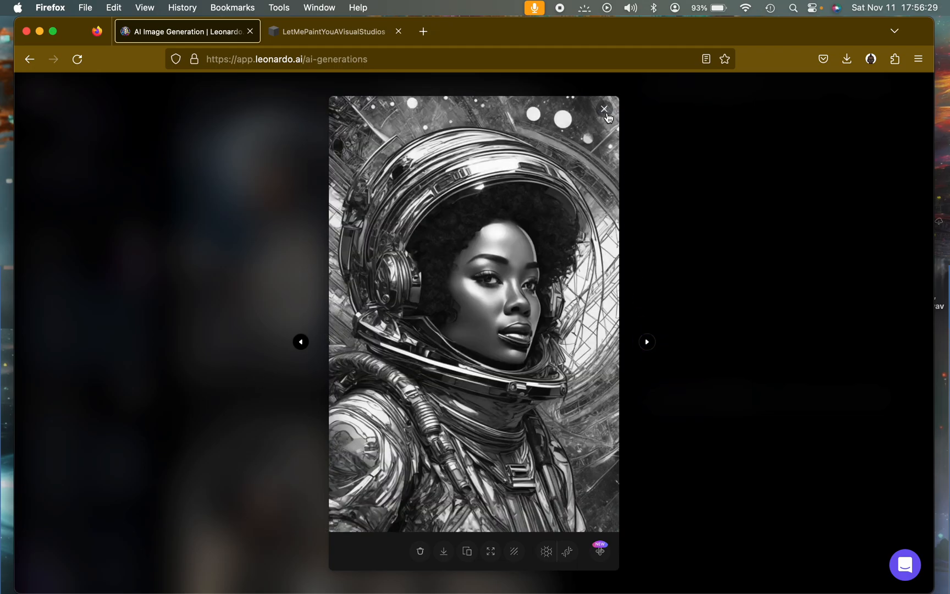
left_click(605, 110)
Step: View both images of the fifth-oldest batch enlarged, the gold-trimmed helmet portrait and the side profile, and close the viewer
scroll(524, 196, "up", 6)
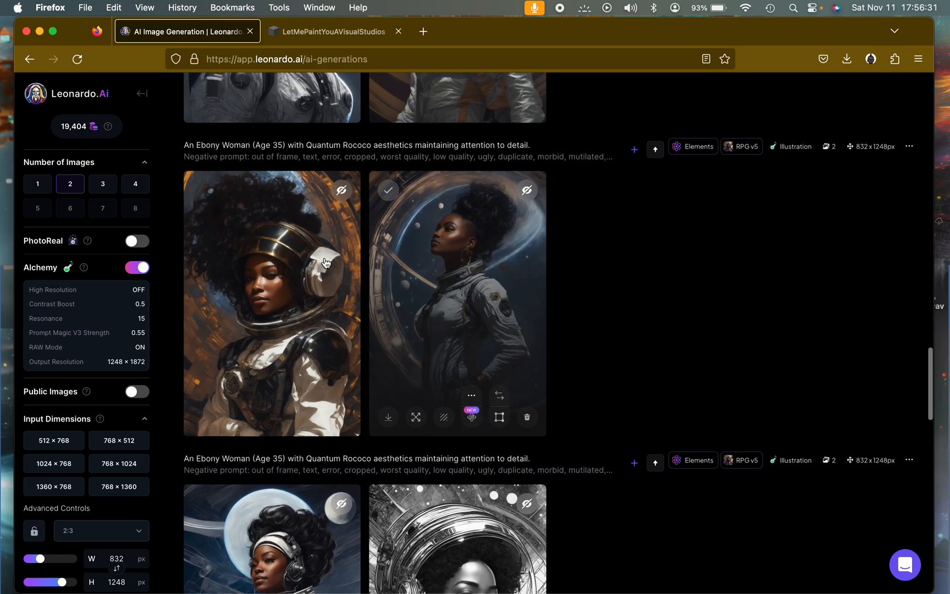
left_click(259, 308)
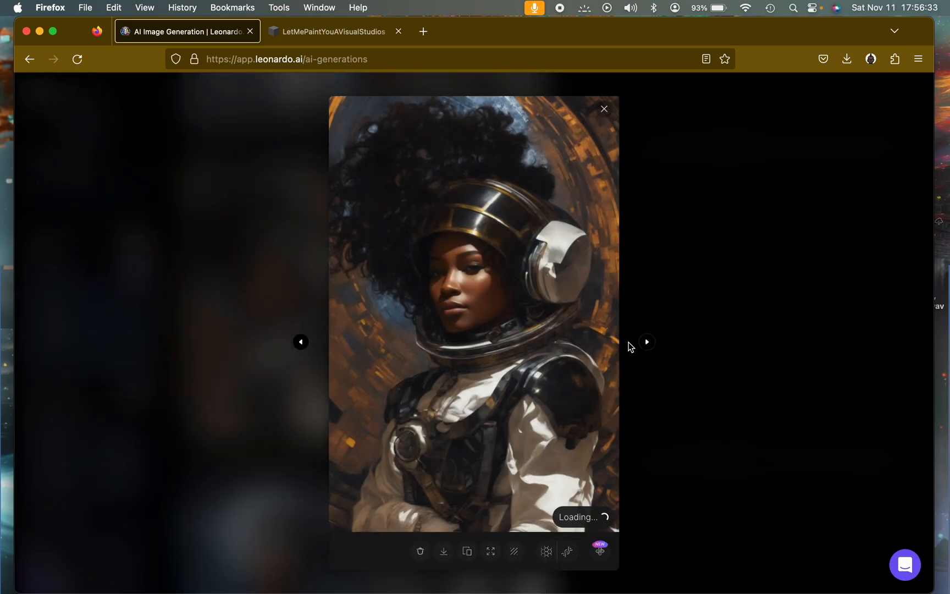
left_click(646, 343)
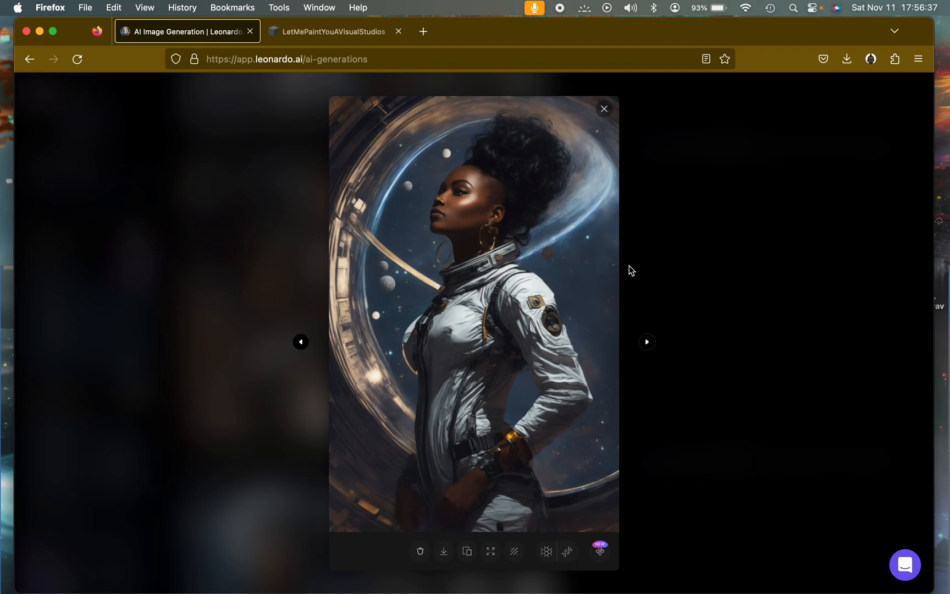
left_click(606, 111)
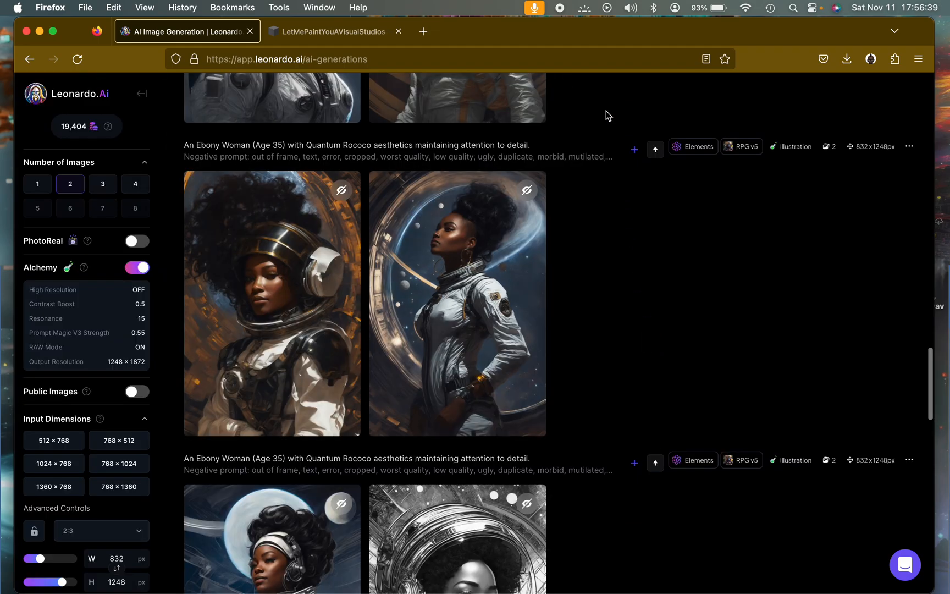
Step: View both images of the sixth-oldest batch enlarged, the grey-haired astronaut and the one framed by a galaxy swirl
scroll(532, 272, "up", 5)
scroll(531, 272, "up", 2)
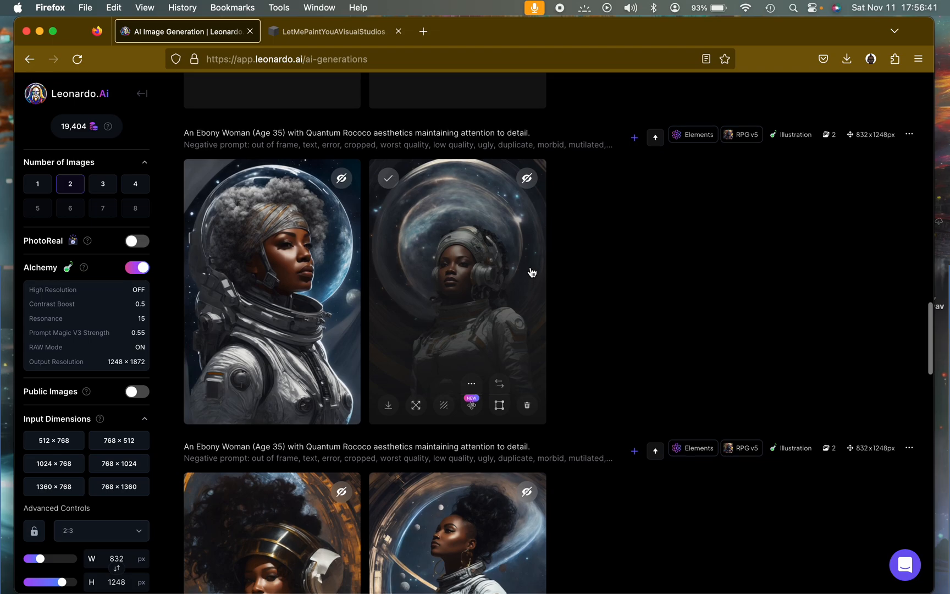
left_click(285, 270)
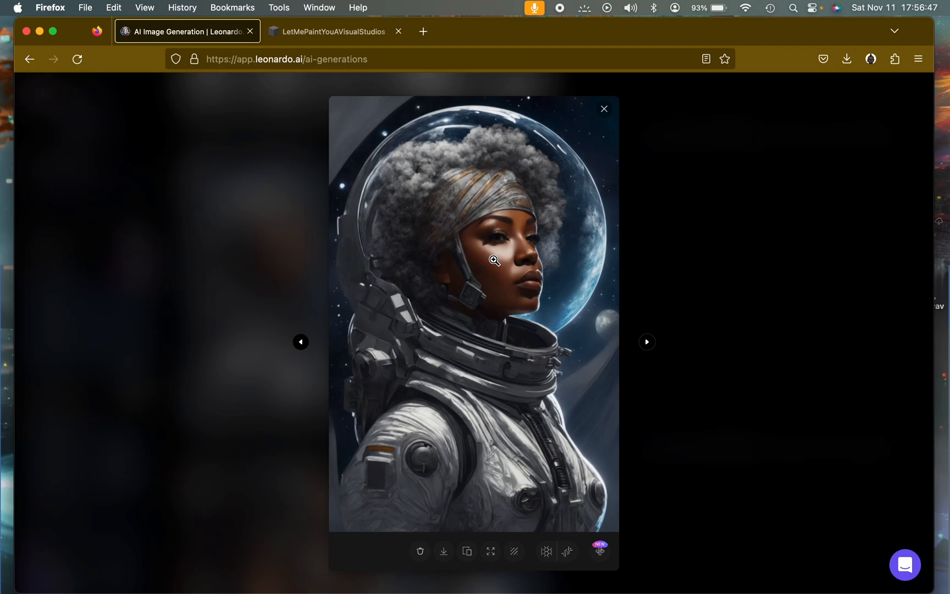
left_click(647, 343)
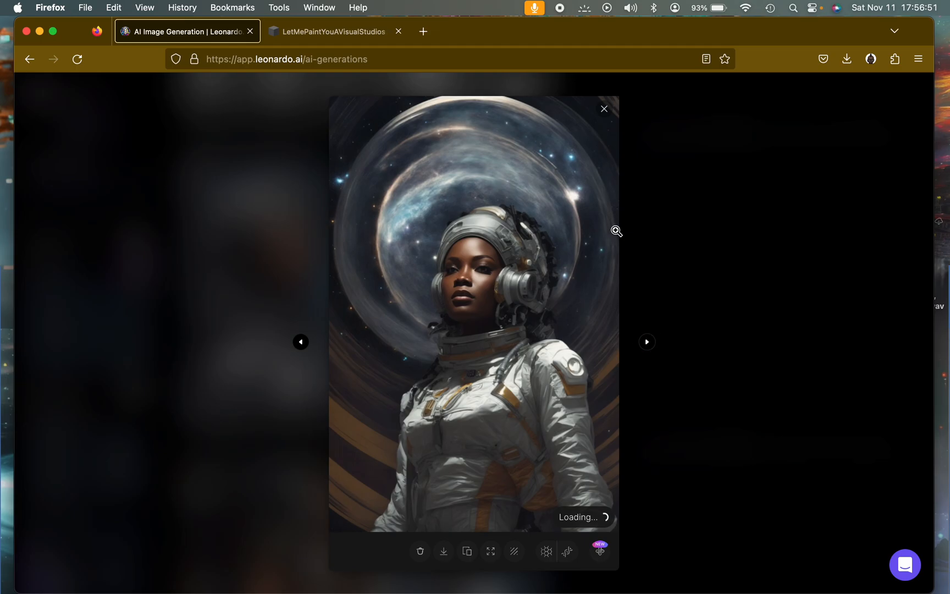
left_click(605, 112)
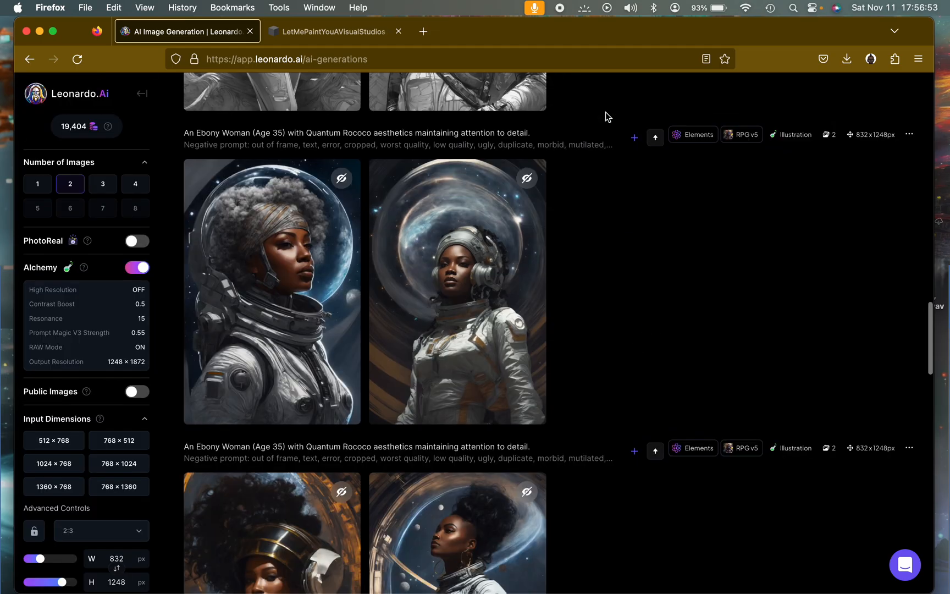
Step: Enlarge the monochrome full-figure image of the seventh-oldest batch, zoom in to inspect the hand and suit details, and close it
scroll(477, 260, "up", 5)
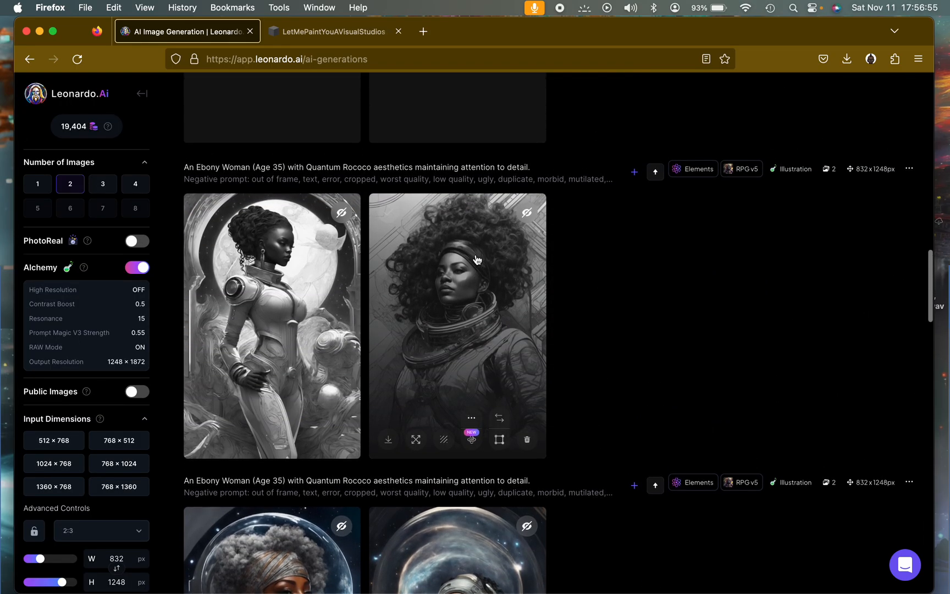
left_click(301, 307)
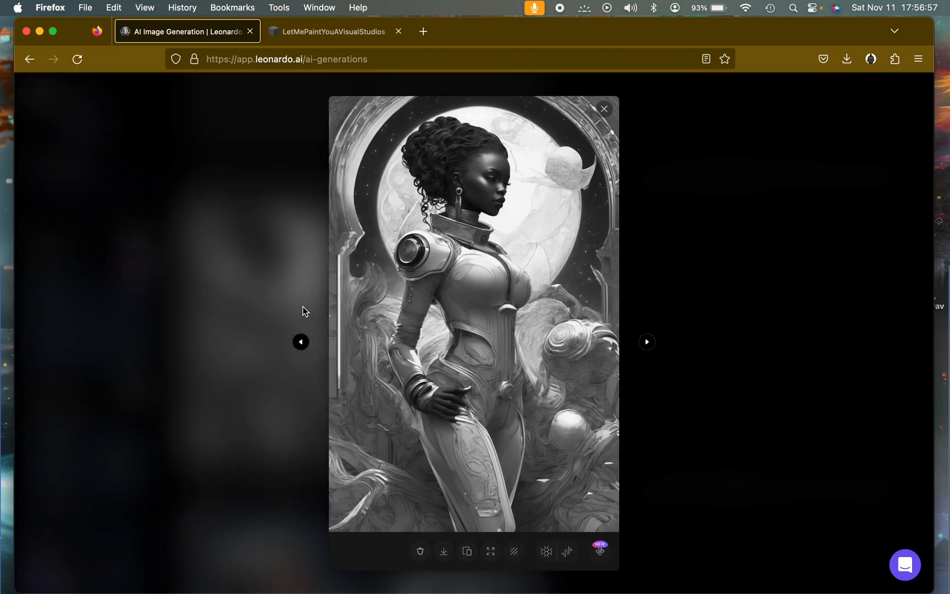
left_click(451, 410)
scroll(580, 405, "down", 10)
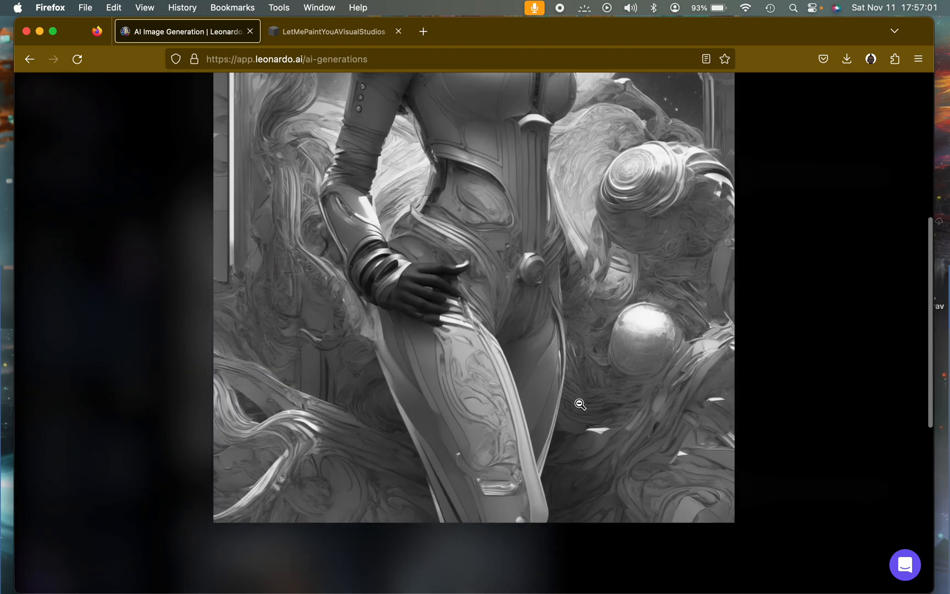
scroll(550, 371, "up", 1)
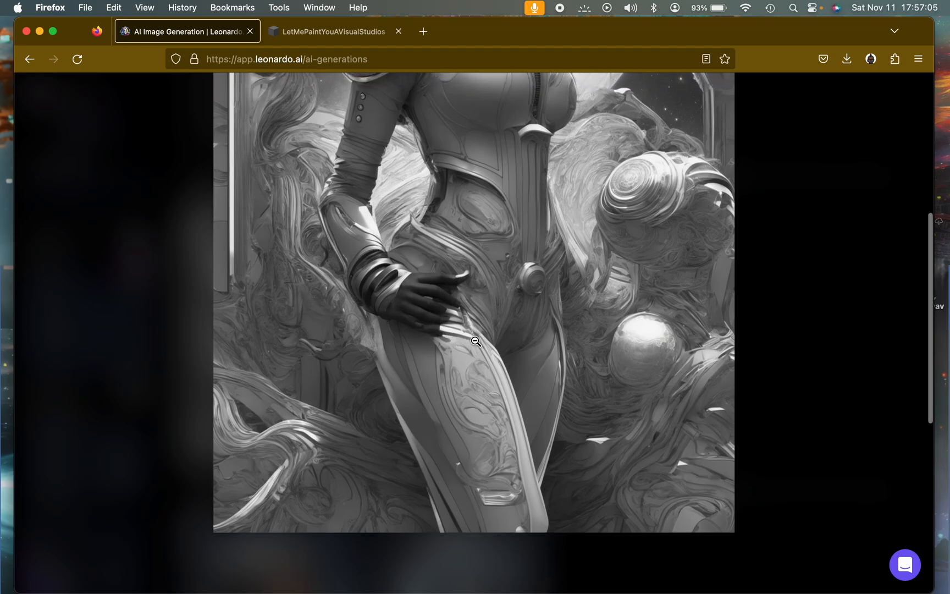
scroll(536, 316, "up", 5)
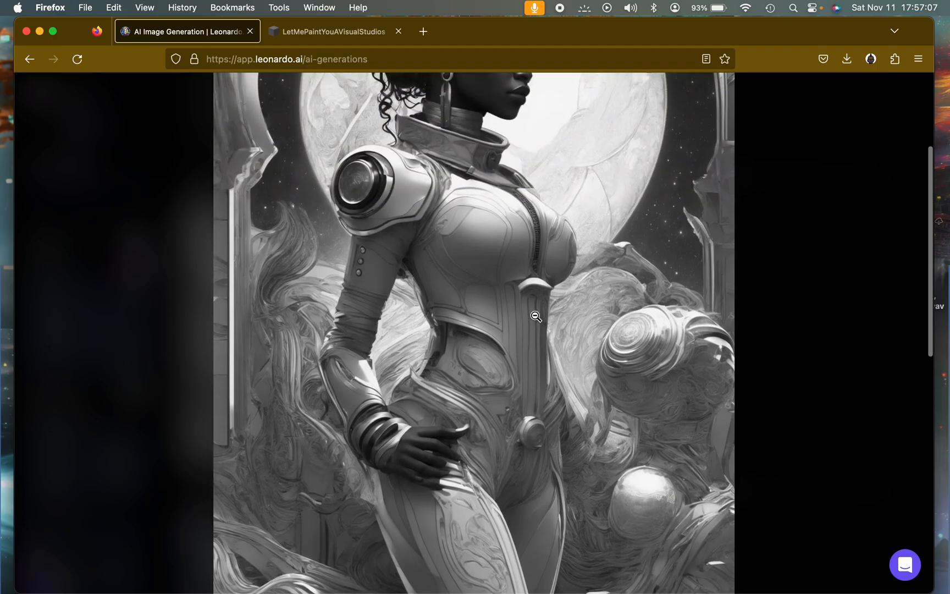
scroll(536, 316, "down", 3)
scroll(525, 333, "down", 2)
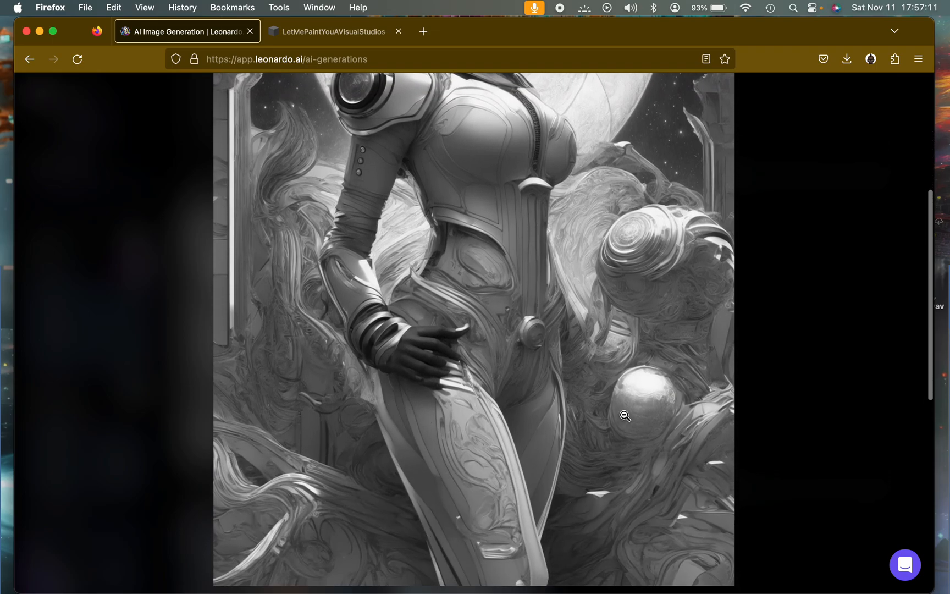
scroll(625, 416, "up", 5)
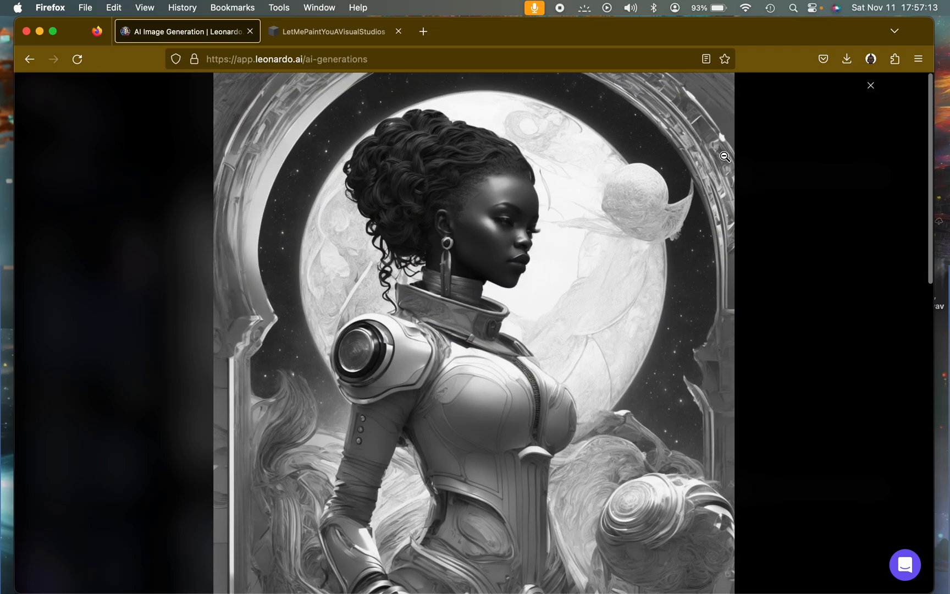
left_click(870, 86)
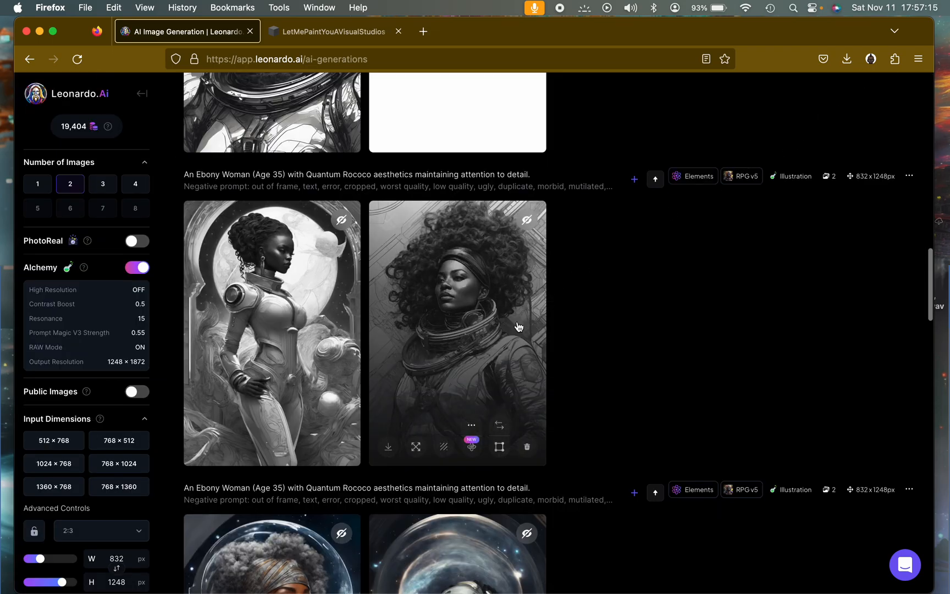
Step: View the second image of the seventh-oldest batch, the monochrome portrait with big curly hair, enlarged and close the viewer
left_click(516, 322)
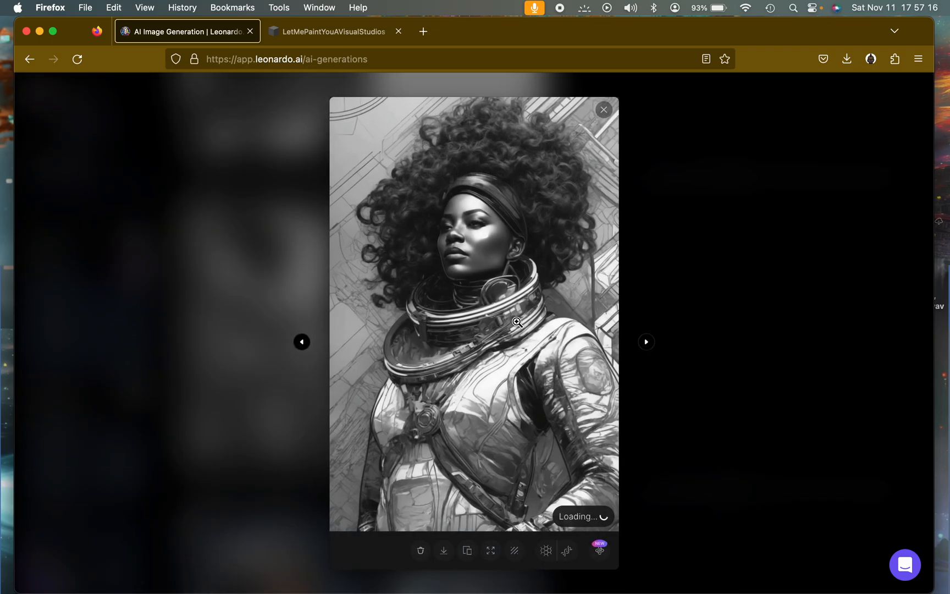
left_click(537, 222)
left_click(537, 222)
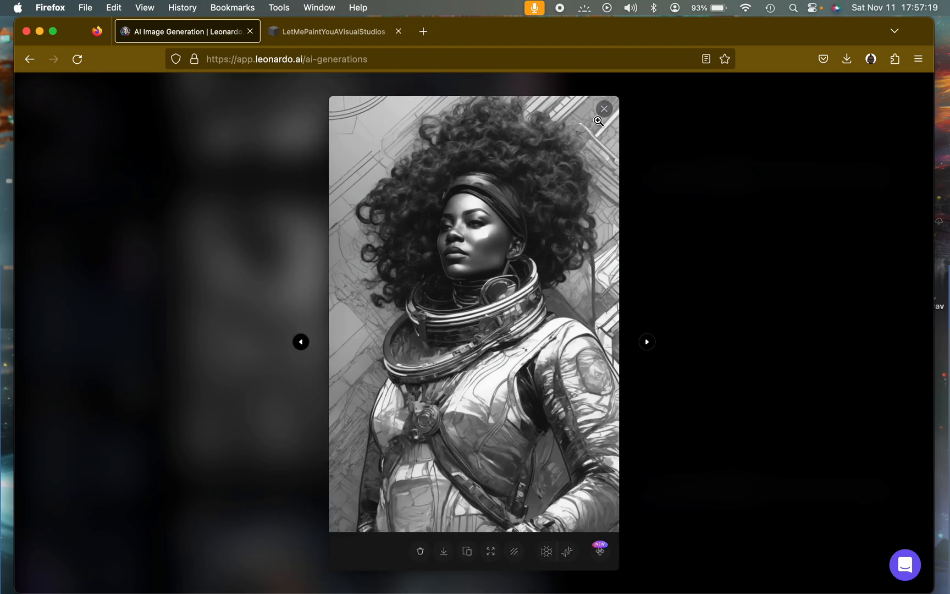
left_click(605, 107)
Step: Find the newest finished batch below the pending ones and view both of its images enlarged
scroll(459, 257, "up", 3)
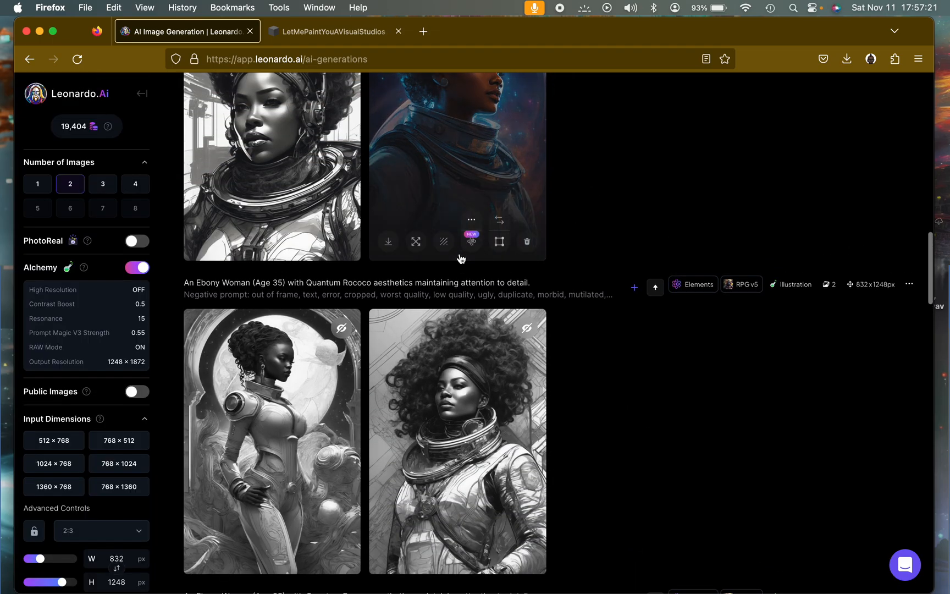
scroll(463, 397, "up", 5)
scroll(463, 397, "up", 10)
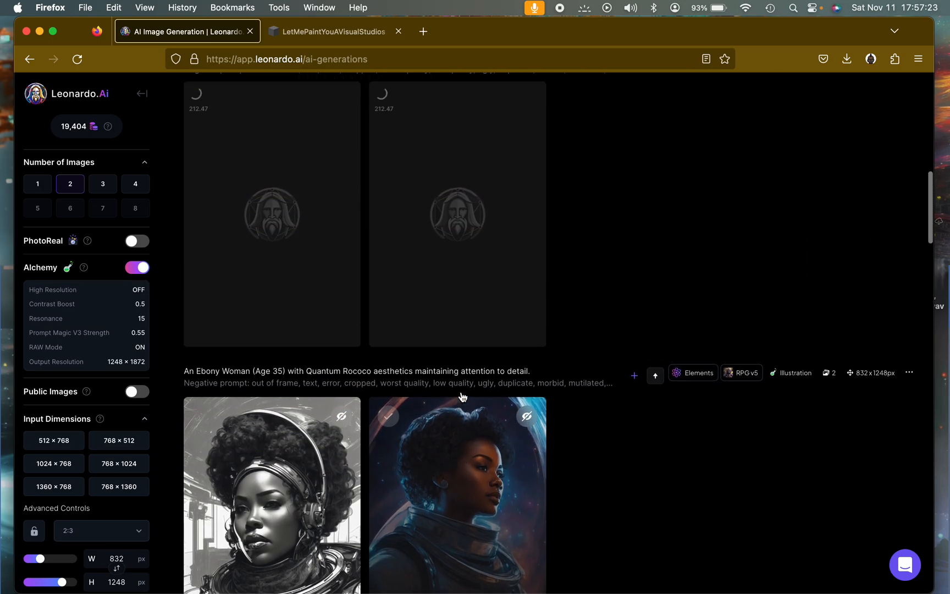
scroll(451, 291, "down", 10)
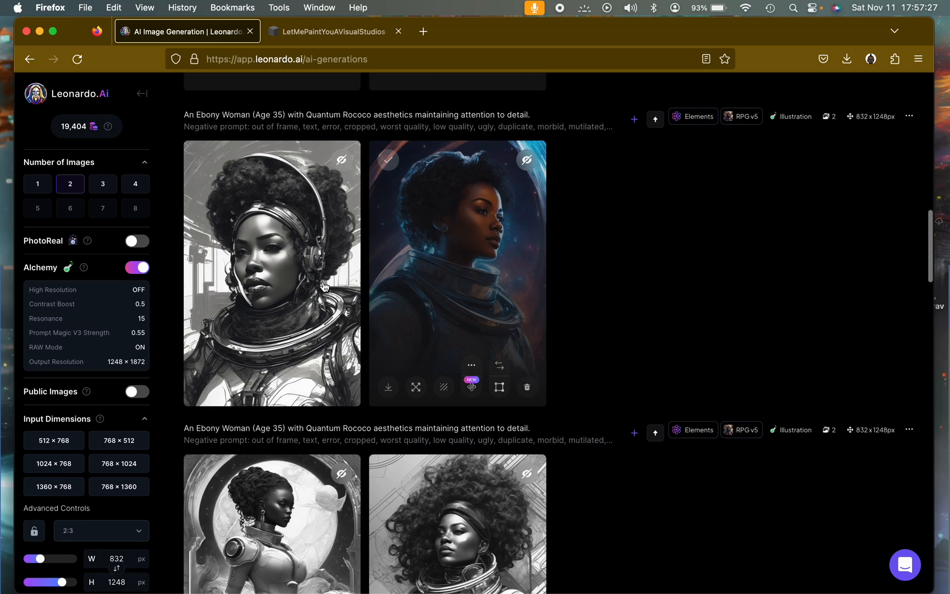
left_click(284, 272)
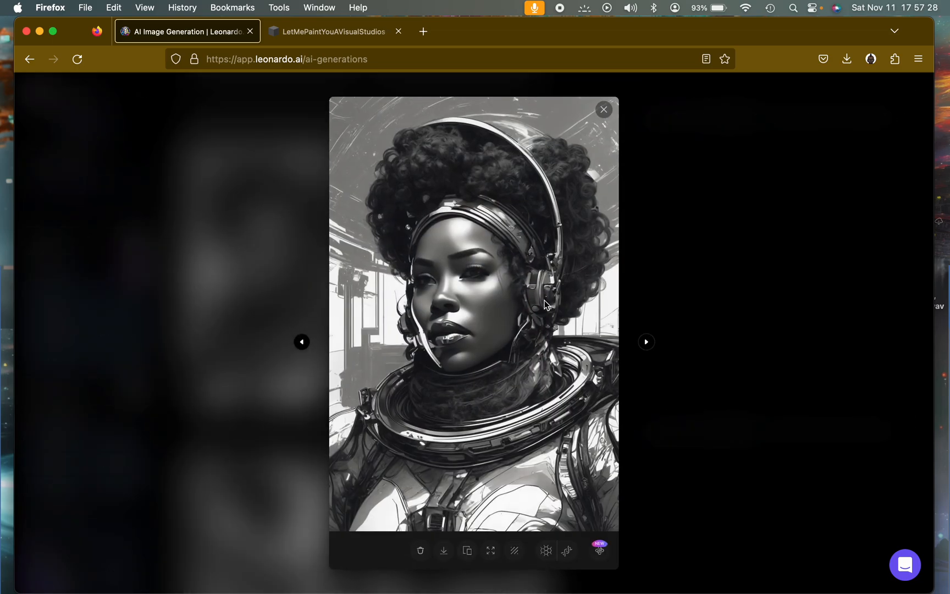
left_click(647, 342)
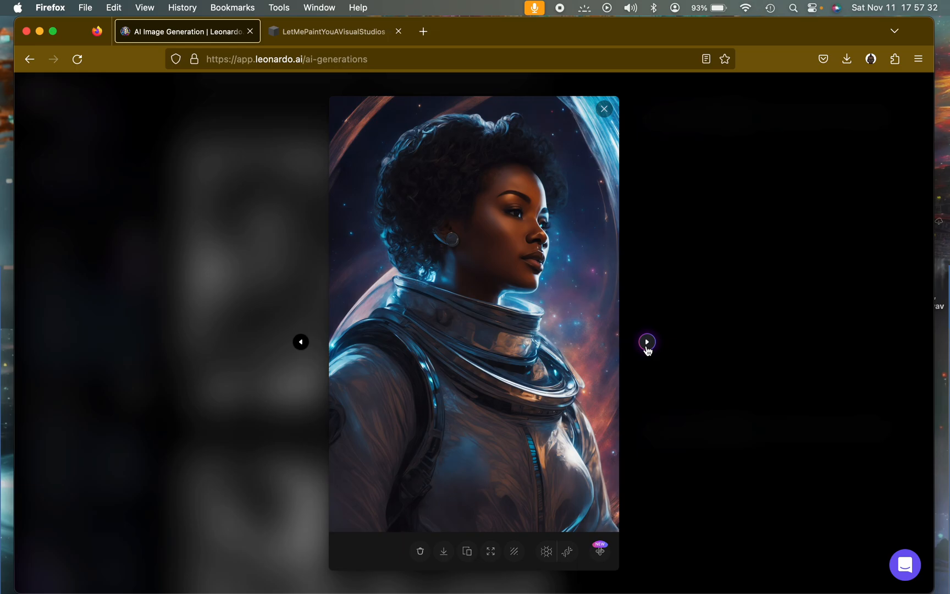
left_click(606, 117)
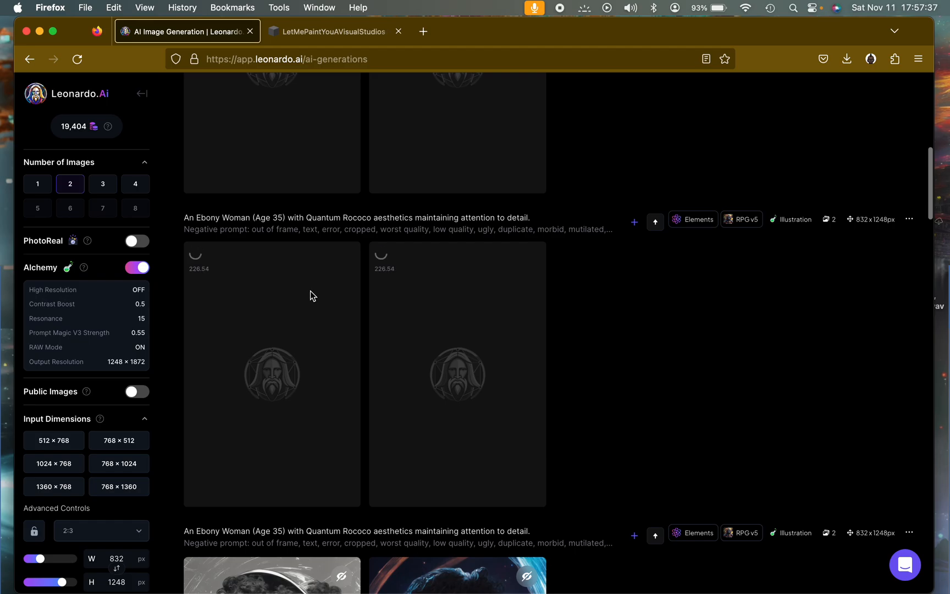
Step: Make all images of the oldest batch at the end of the generation history public
scroll(310, 290, "up", 3)
scroll(310, 291, "up", 1)
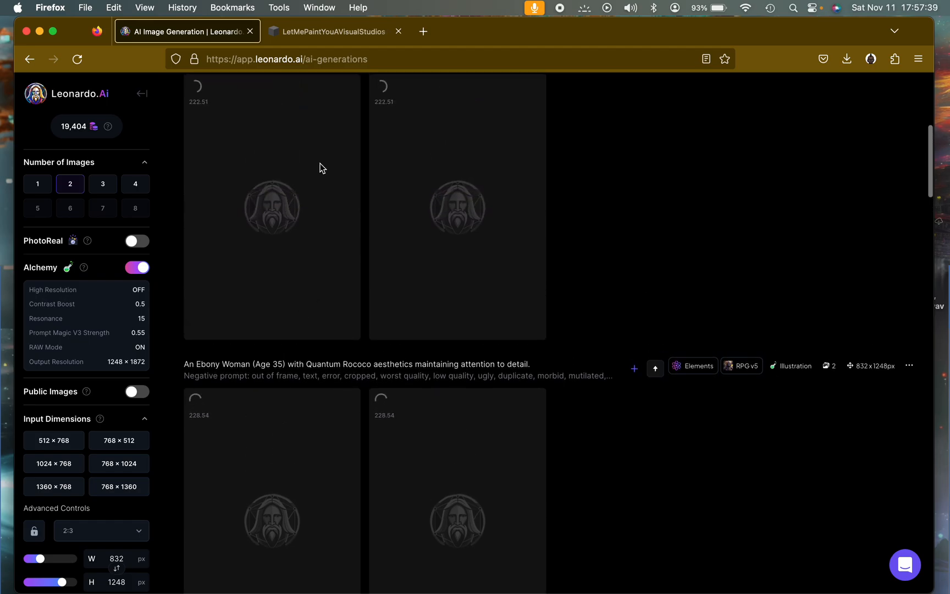
scroll(386, 315, "down", 20)
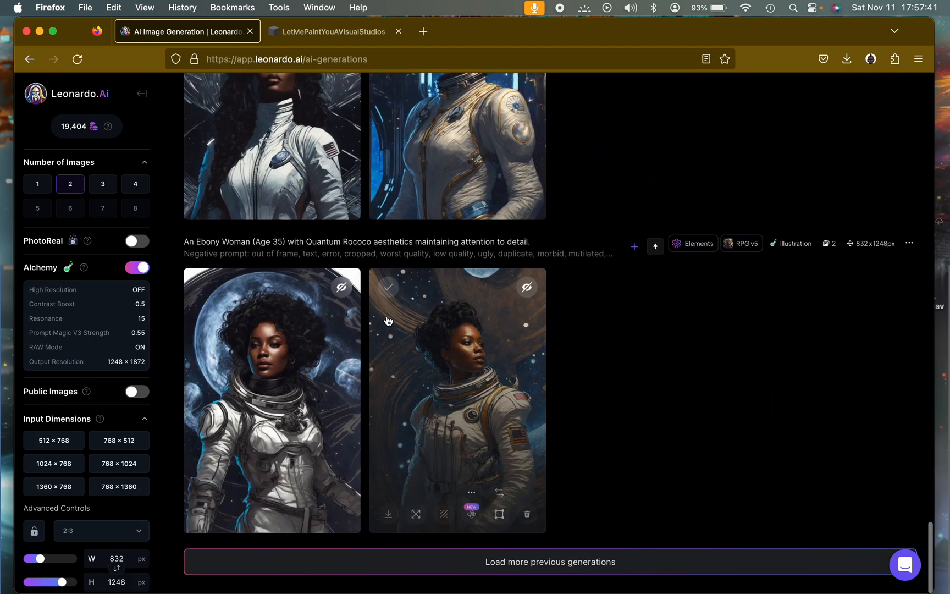
left_click(910, 251)
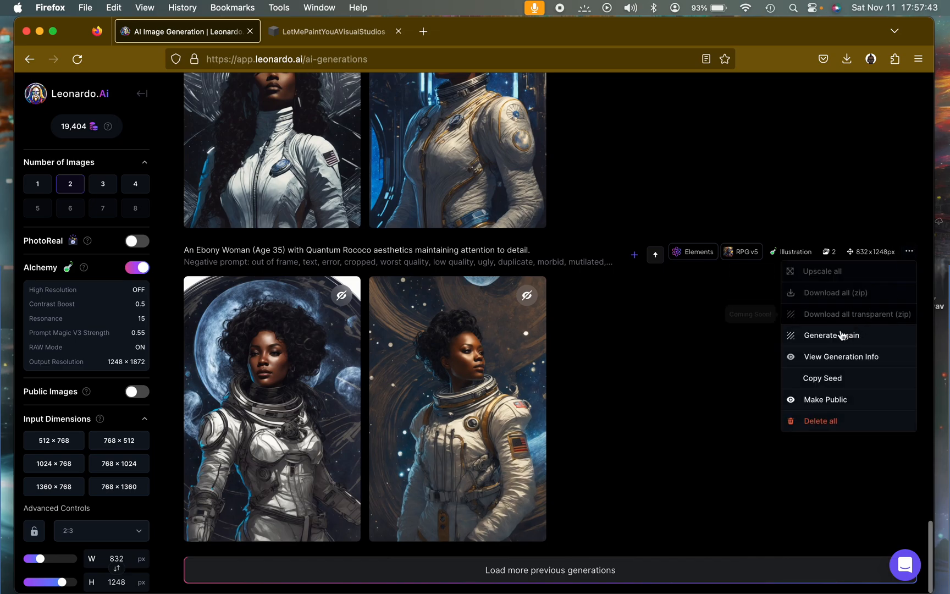
left_click(829, 398)
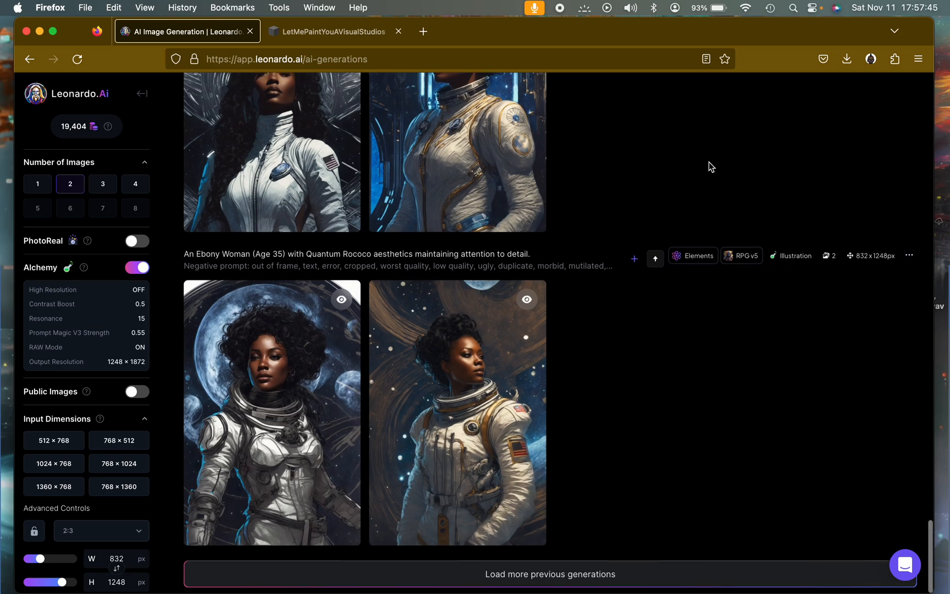
Step: Make all images of the second-oldest batch public, the one with the white-suited and blue-lit astronauts
scroll(708, 164, "up", 5)
left_click(909, 222)
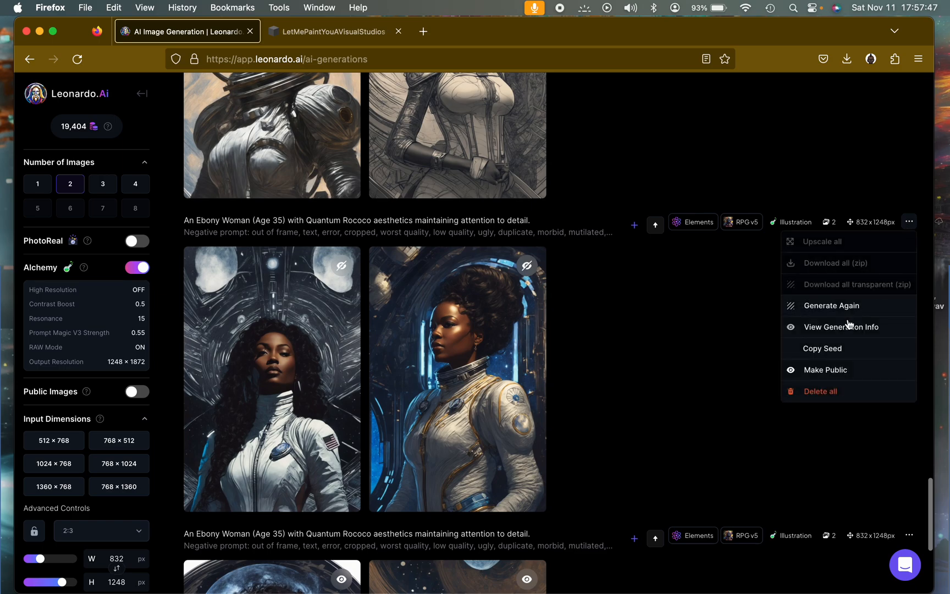
left_click(842, 366)
scroll(697, 321, "up", 10)
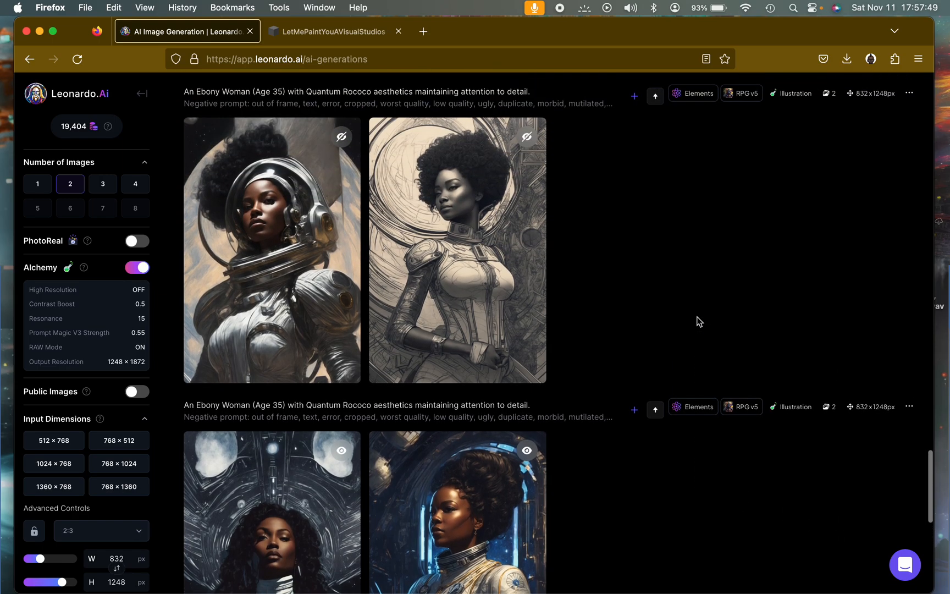
Step: Make all images of the third-oldest and fourth-oldest batches in the generation history public
left_click(909, 355)
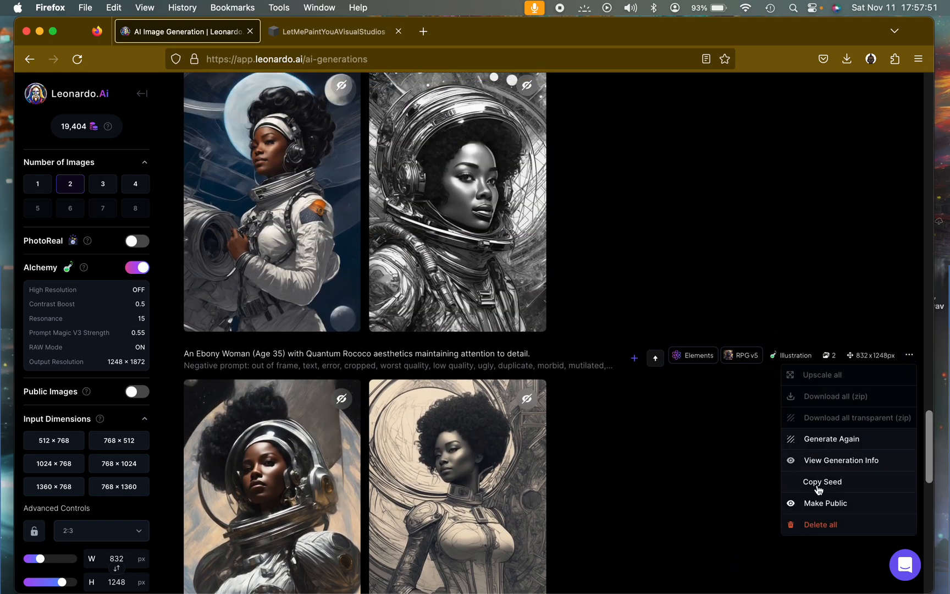
left_click(816, 503)
scroll(681, 190, "up", 5)
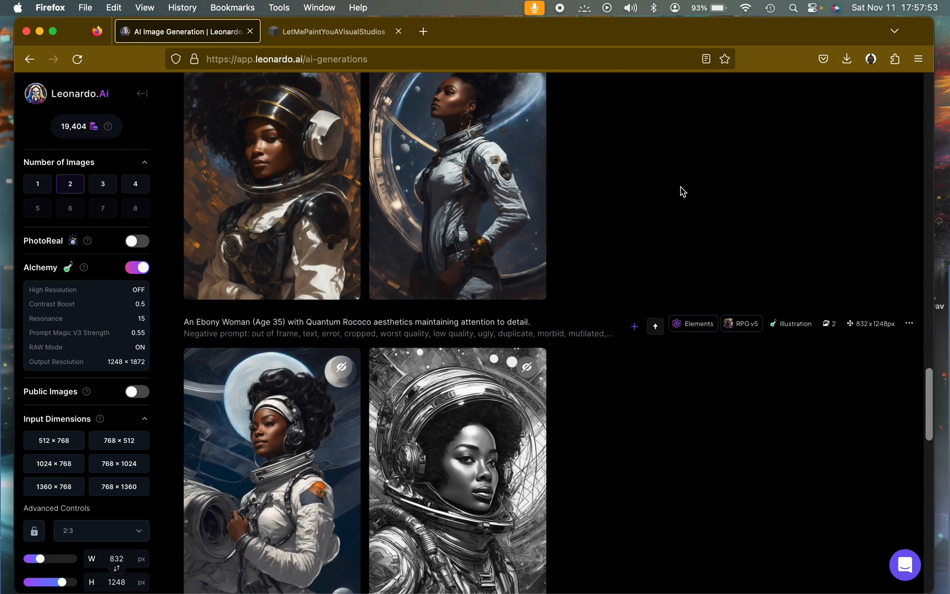
left_click(910, 344)
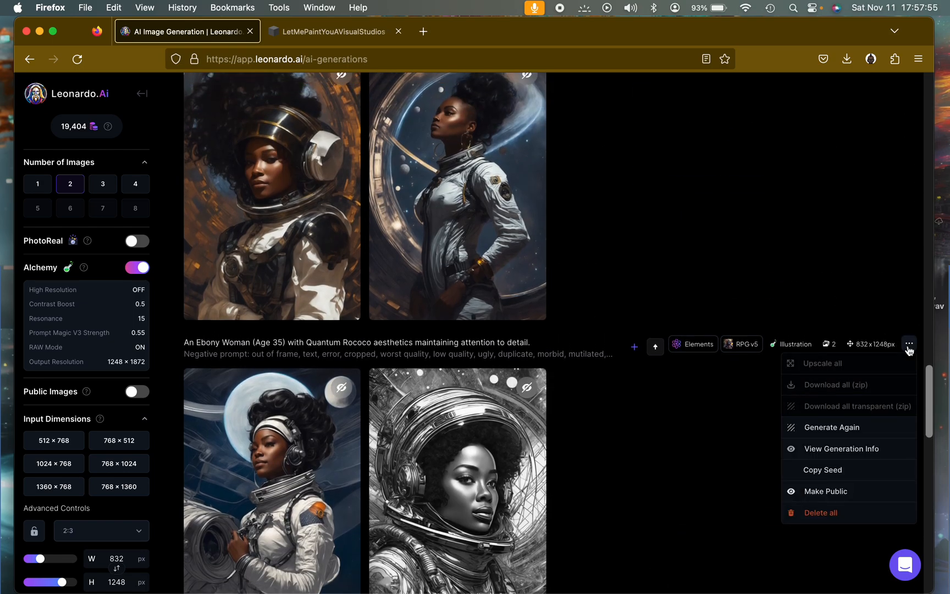
left_click(821, 497)
Step: Make public the fifth-oldest batch with the gold-helmeted astronaut and the sixth-oldest with the grey-haired astronaut
scroll(720, 242, "up", 5)
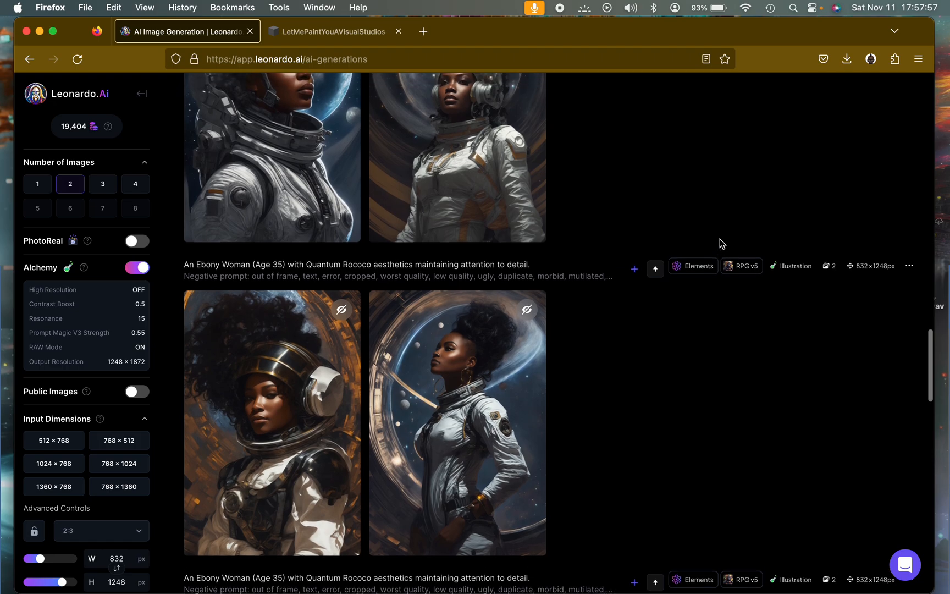
left_click(909, 268)
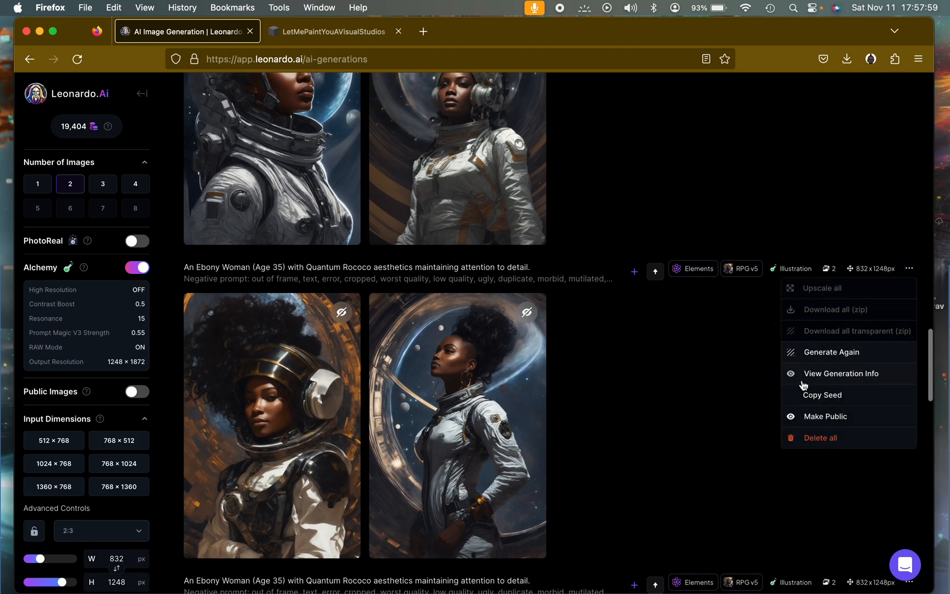
left_click(798, 416)
scroll(712, 174, "up", 5)
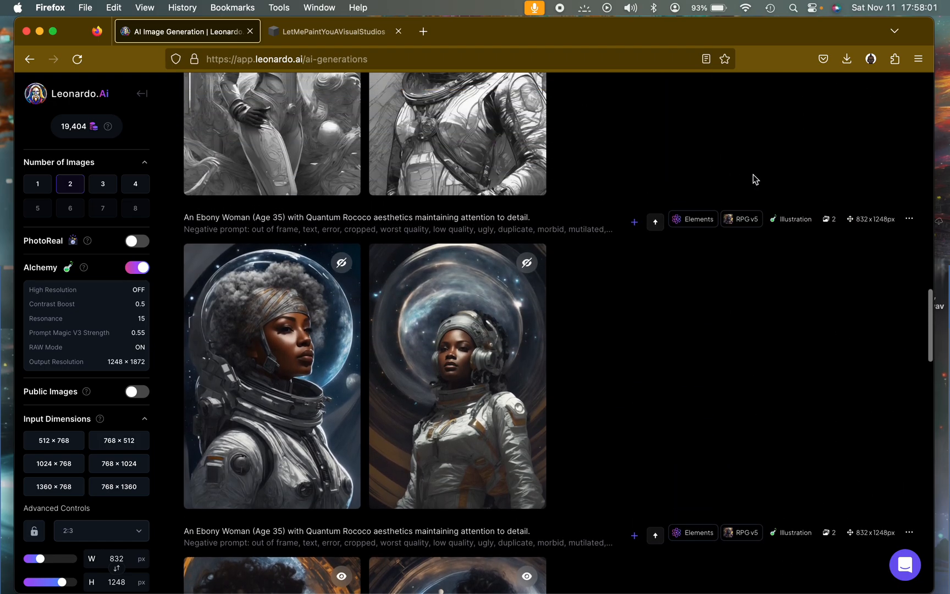
left_click(909, 219)
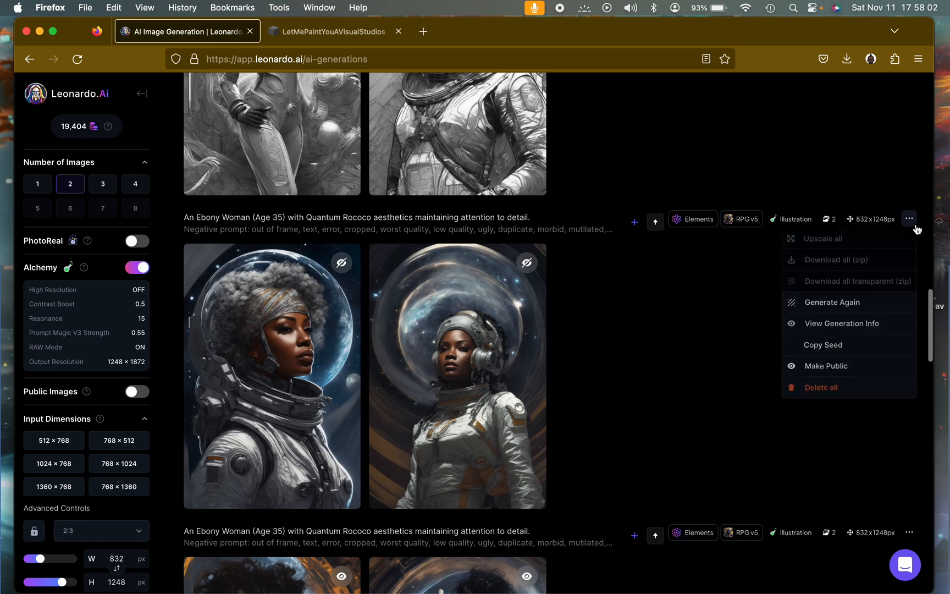
left_click(835, 369)
Step: Make public the seventh-oldest batch of two monochrome astronauts and the eighth-oldest with the monochrome and blue-lit portraits
scroll(670, 329, "up", 7)
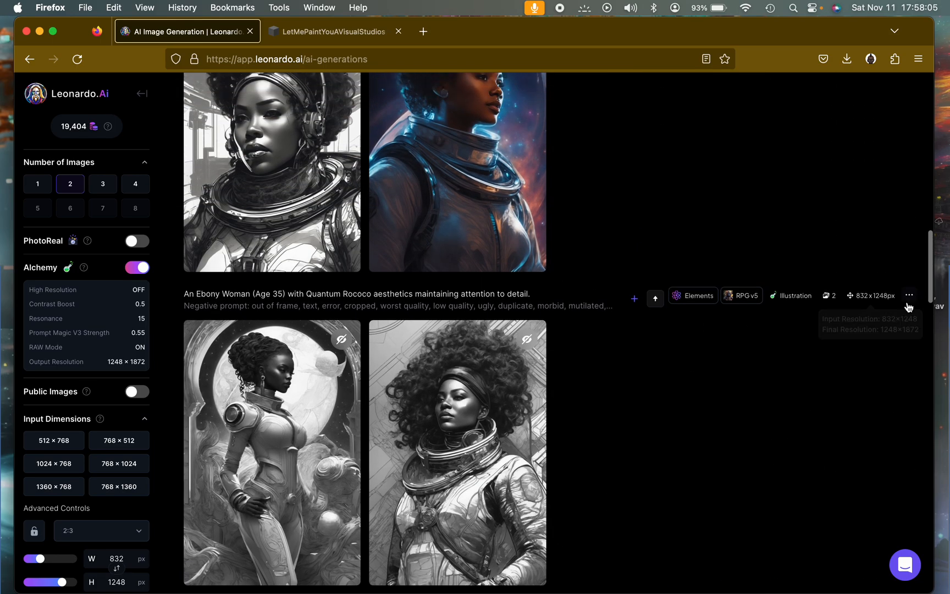
left_click(910, 296)
left_click(837, 443)
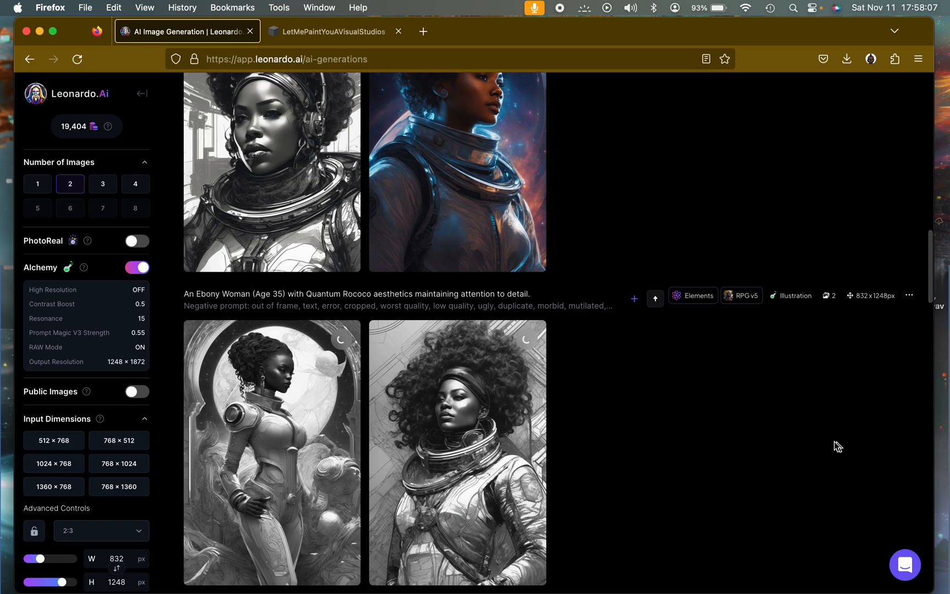
scroll(679, 392, "up", 5)
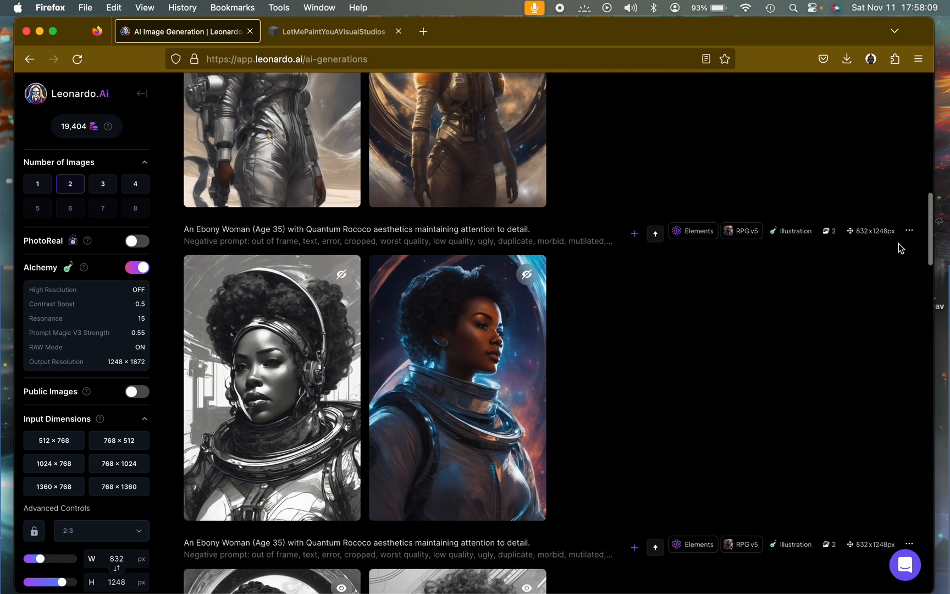
left_click(909, 231)
left_click(839, 379)
Step: View both images of the ninth-oldest batch, the silver-suited and full-moon astronauts, enlarged and make the batch public
scroll(721, 337, "up", 5)
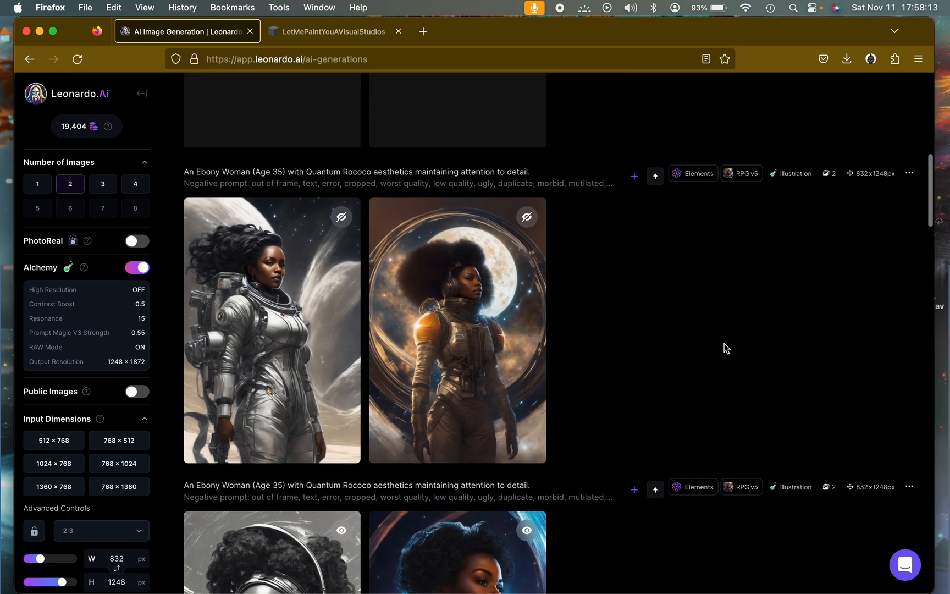
scroll(732, 357, "down", 3)
scroll(578, 181, "up", 10)
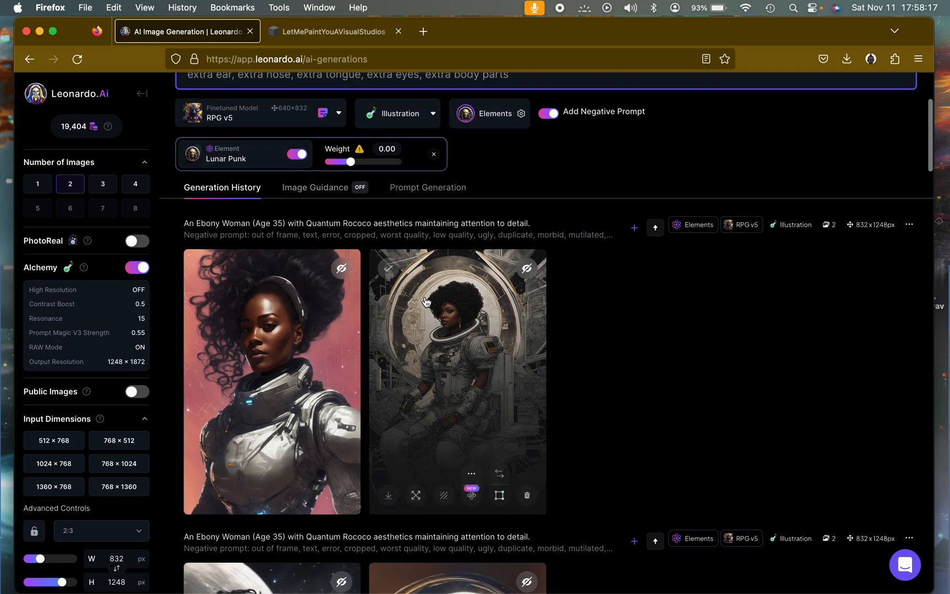
scroll(330, 357, "down", 7)
left_click(290, 309)
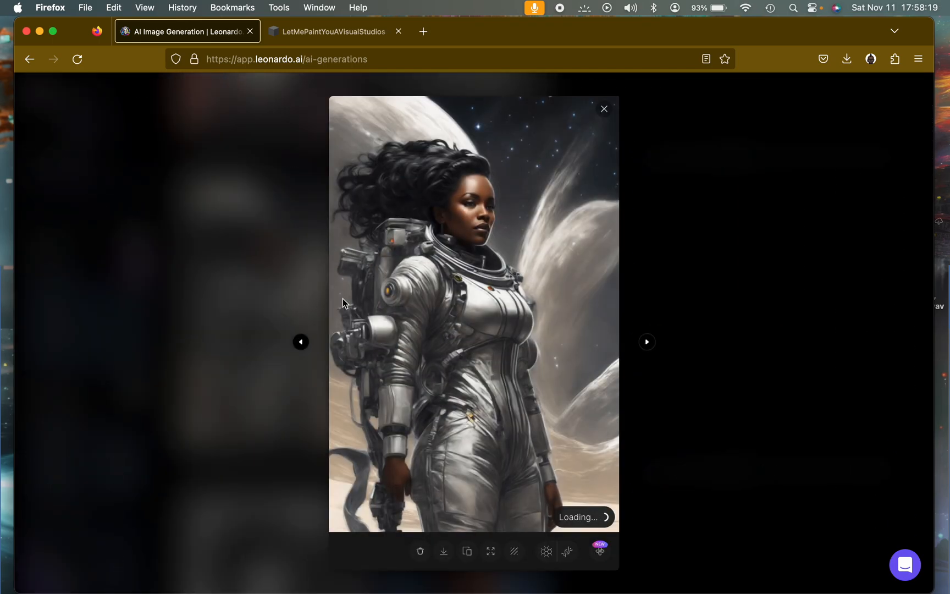
left_click(646, 341)
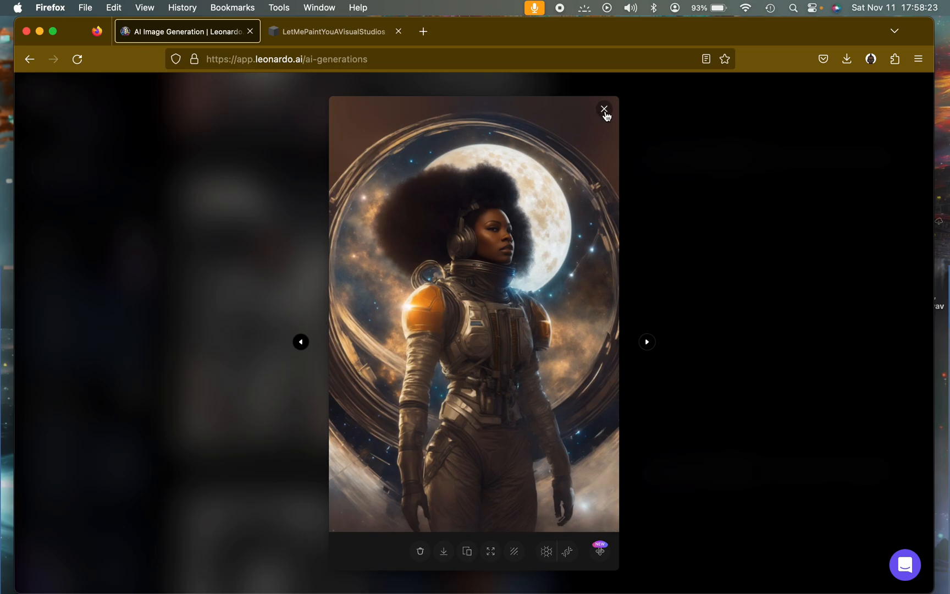
left_click(605, 110)
left_click(910, 157)
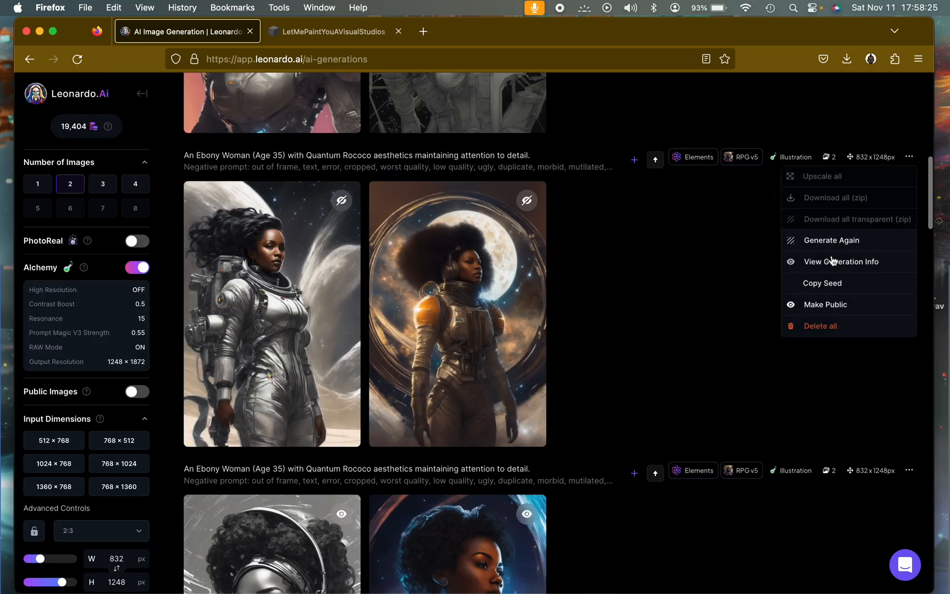
left_click(825, 305)
Step: View both images of the newest batch enlarged and examine the seated astronaut at full size from head to feet
scroll(666, 280, "up", 5)
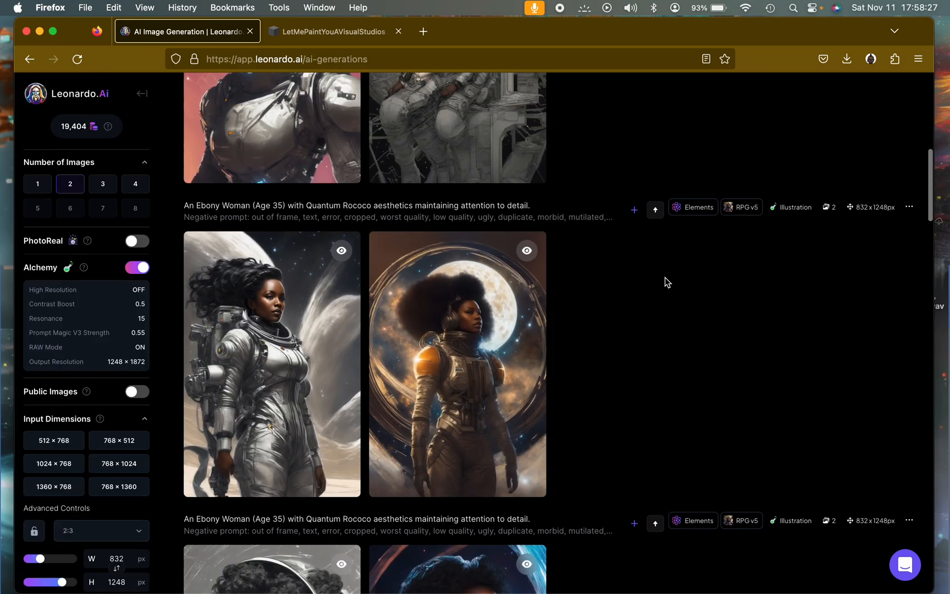
left_click(271, 317)
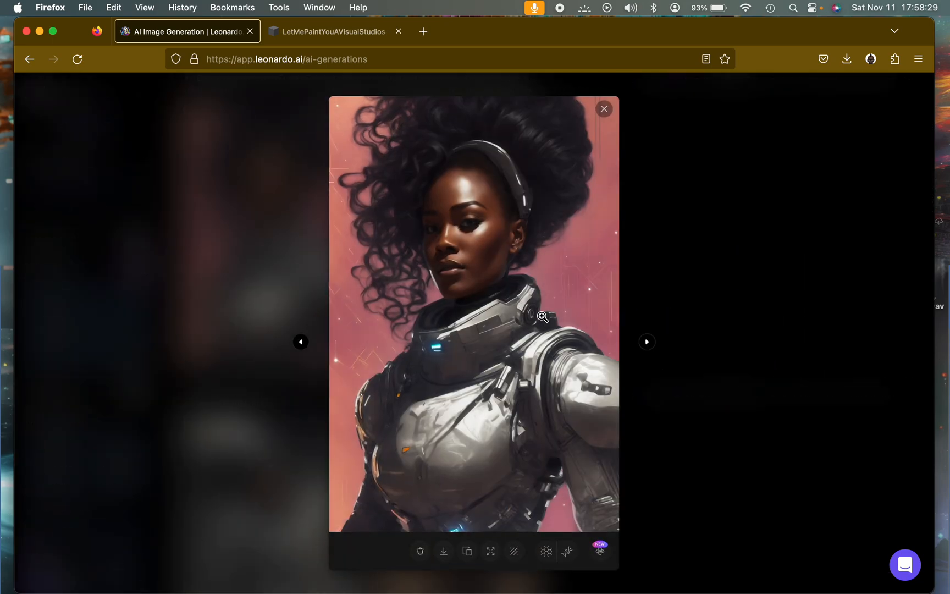
left_click(647, 343)
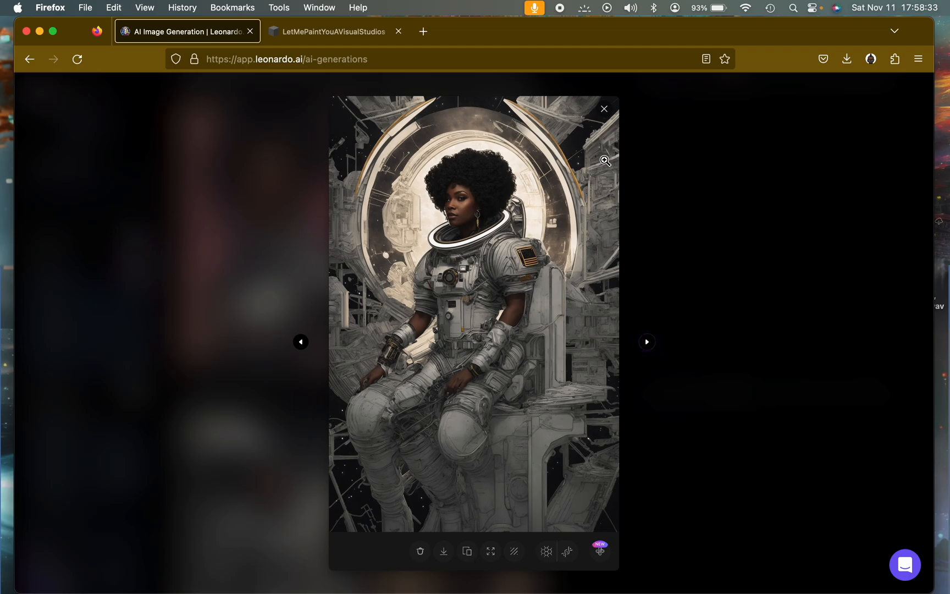
left_click(430, 412)
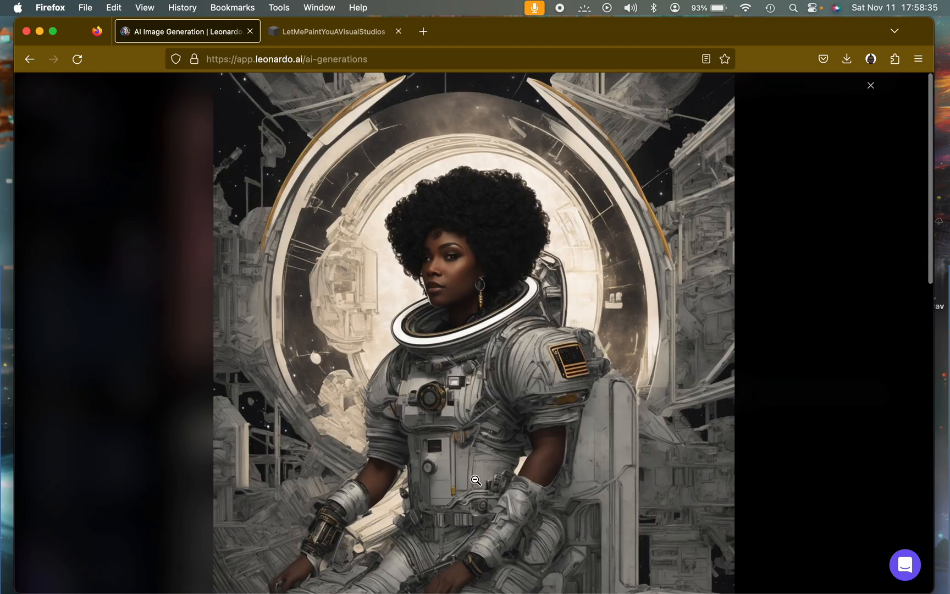
scroll(476, 480, "down", 10)
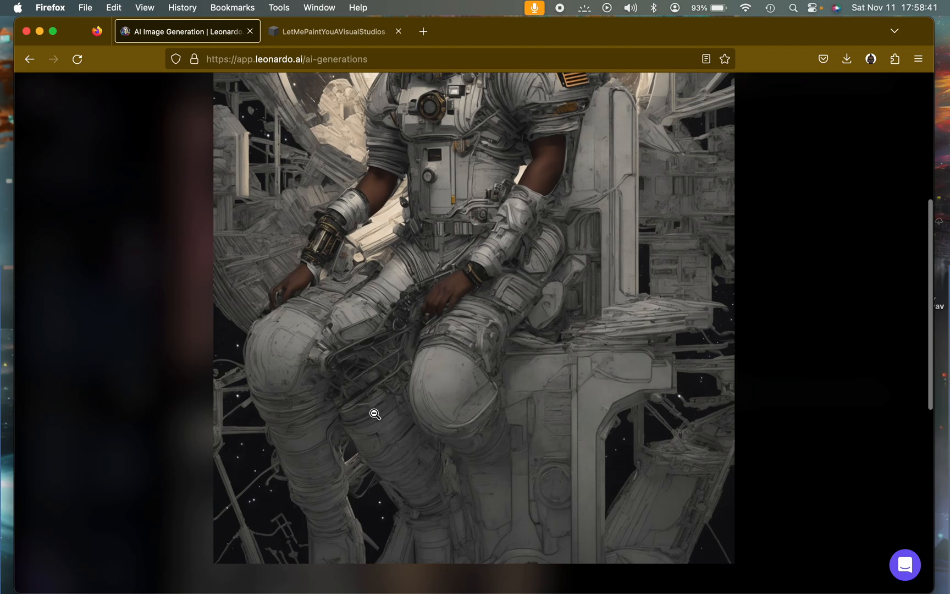
scroll(464, 396, "up", 10)
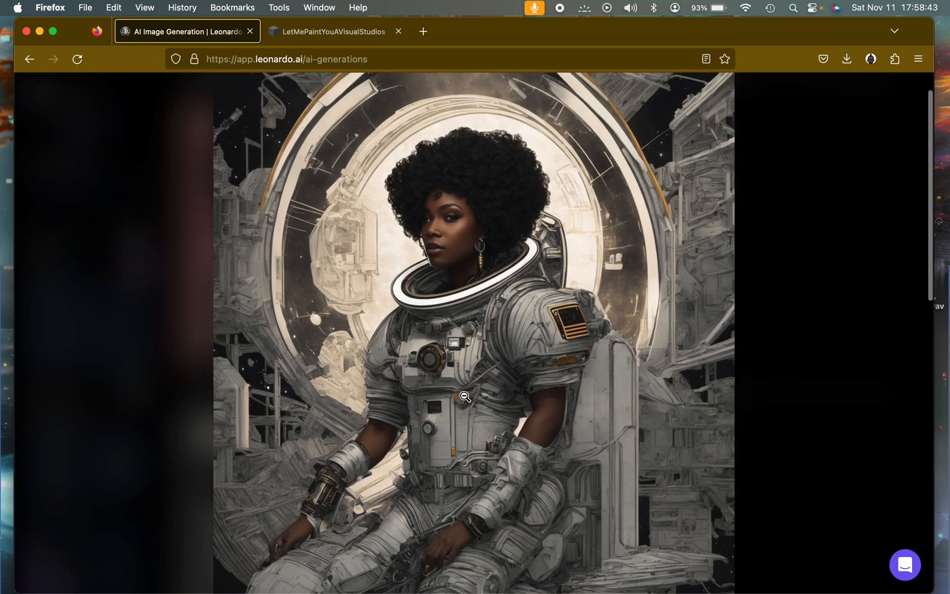
scroll(464, 396, "up", 1)
scroll(584, 234, "up", 2)
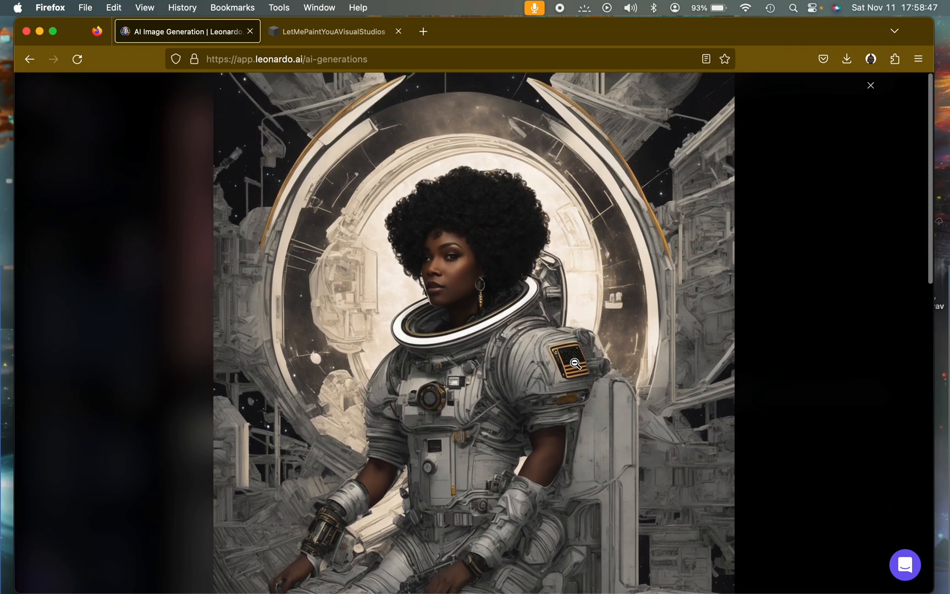
left_click(872, 91)
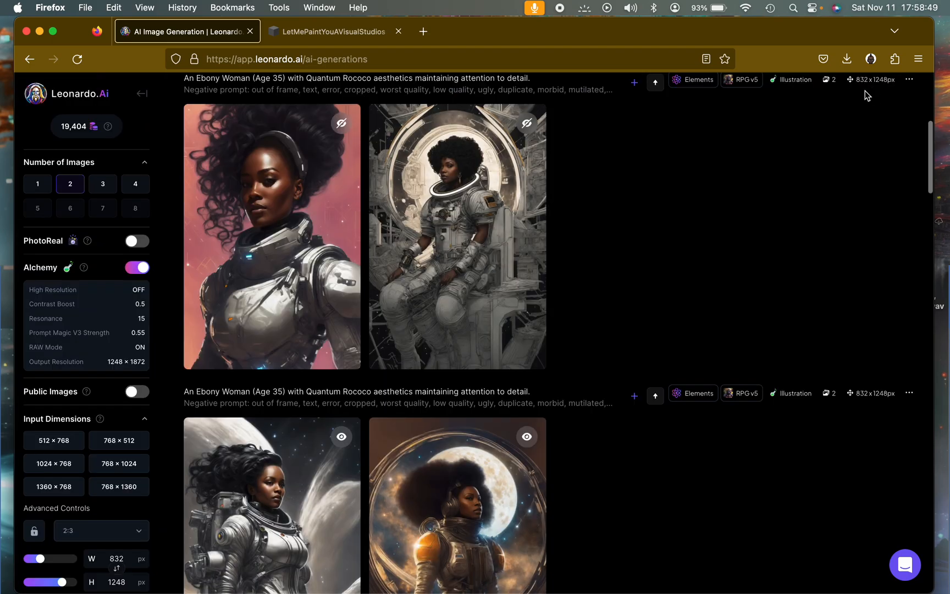
Step: Generate a two-image batch of the same prompt with the Lunar Punk weight at 0.00
scroll(675, 257, "up", 5)
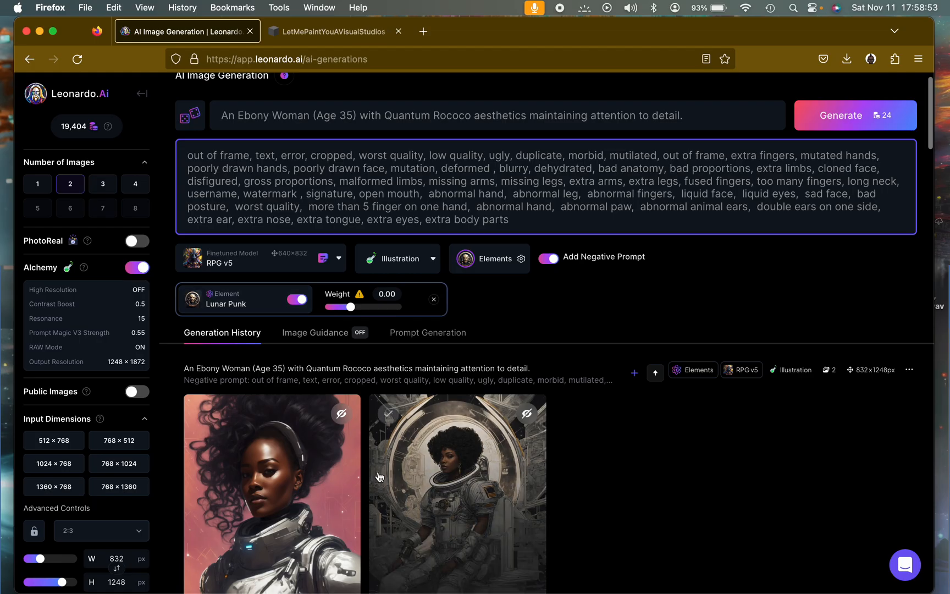
scroll(379, 476, "down", 20)
scroll(380, 476, "up", 20)
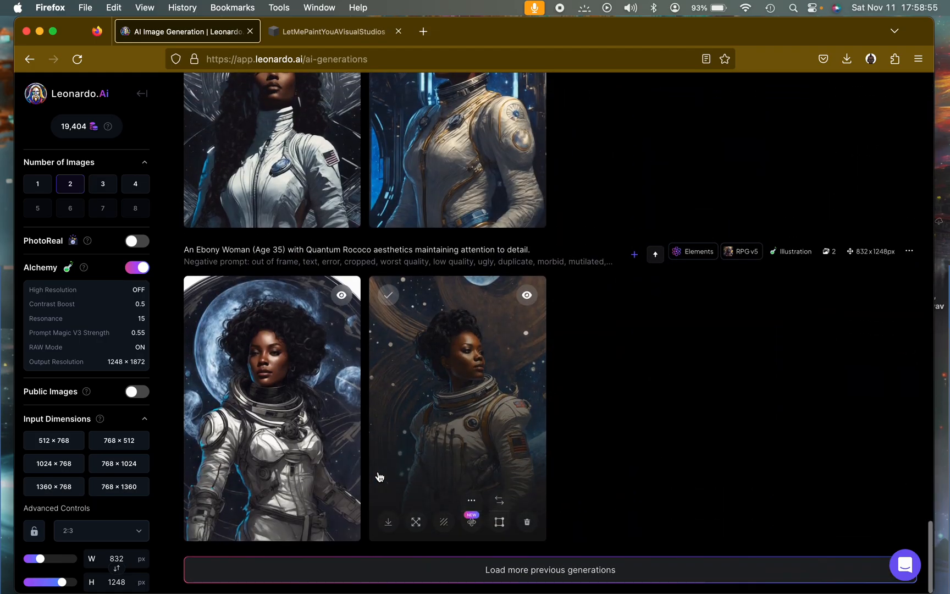
scroll(378, 477, "down", 1)
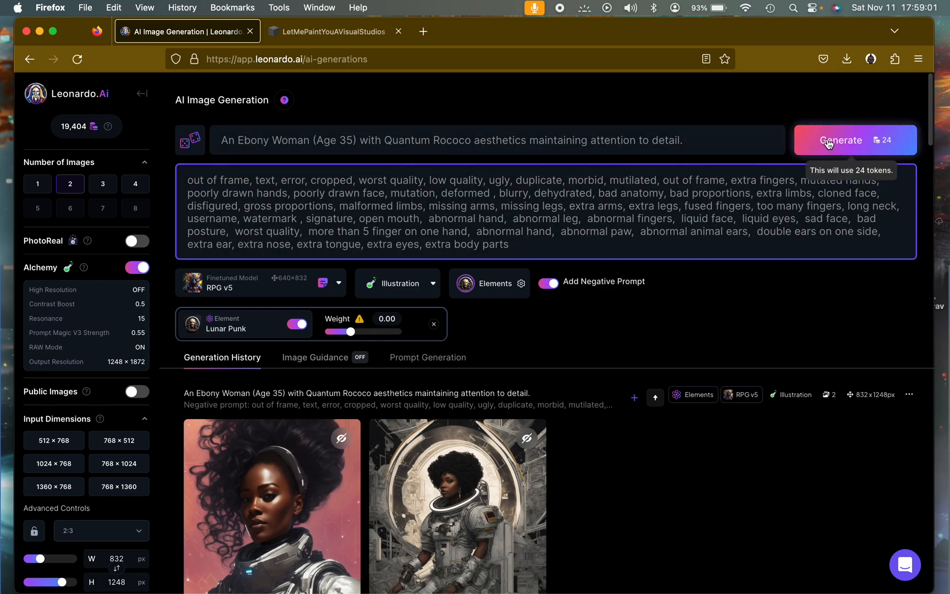
left_click(808, 141)
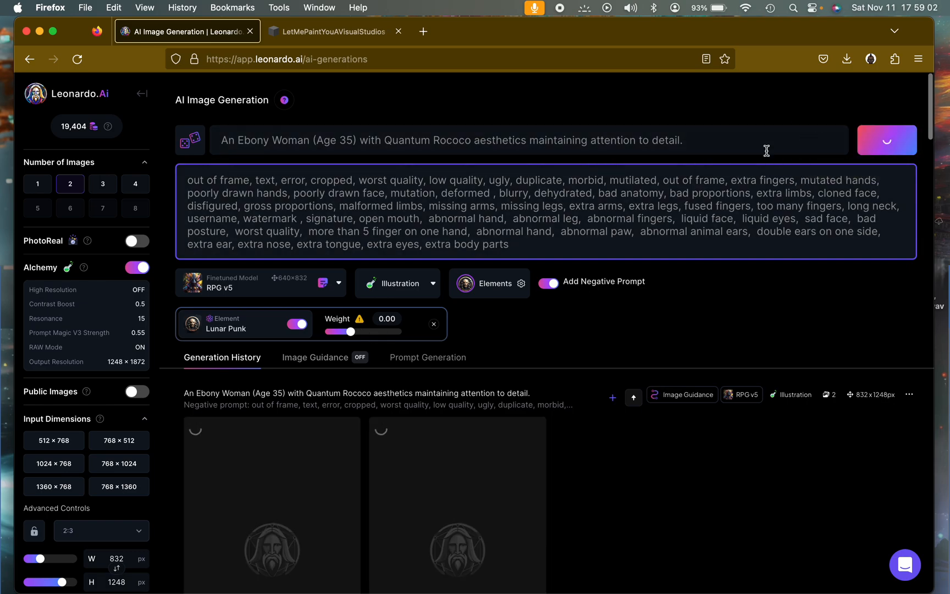
Step: Generate one batch with the Lunar Punk weight set to 0.10 and another with it set to 0.20
left_click(353, 331)
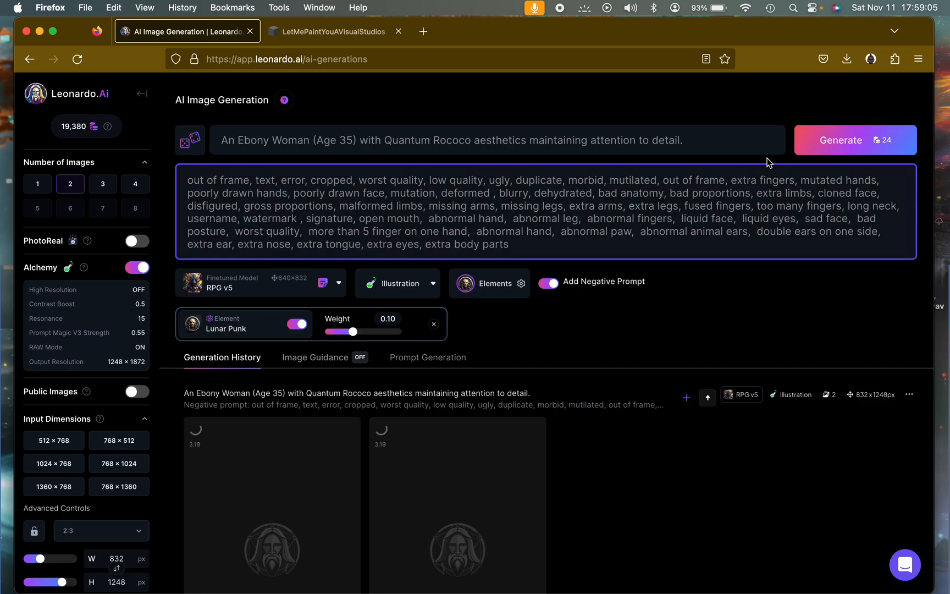
left_click(822, 146)
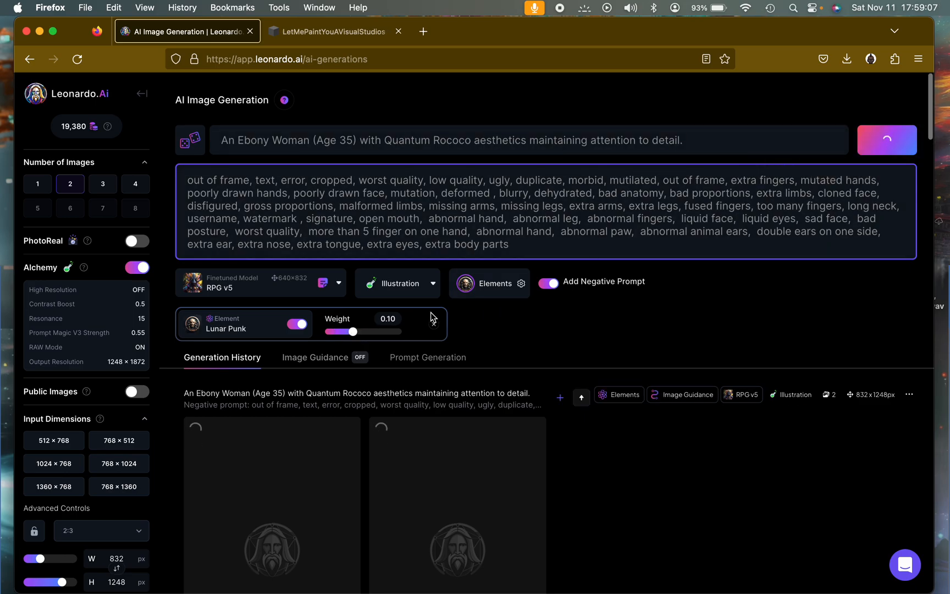
left_click(355, 333)
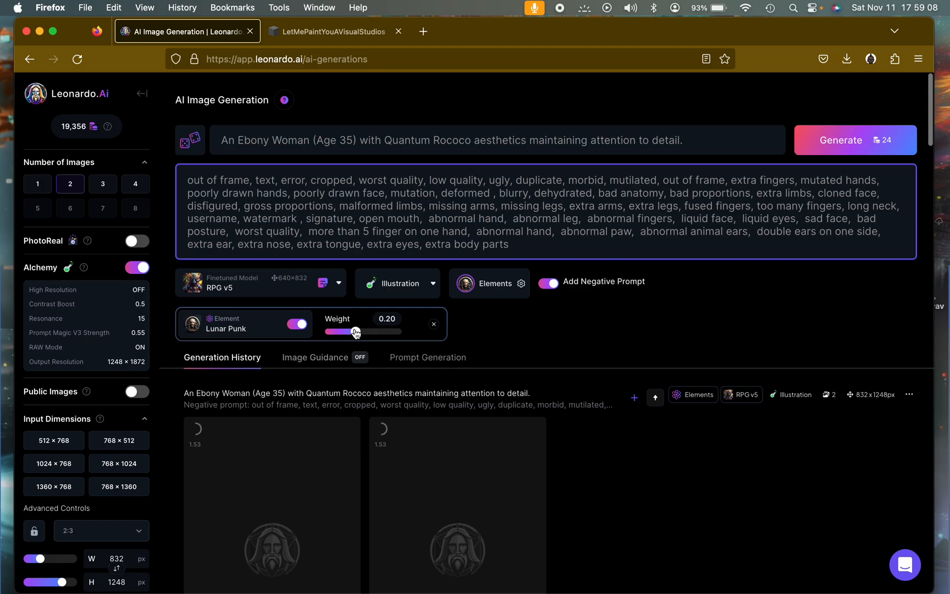
left_click(823, 134)
Step: Generate a batch with the Lunar Punk weight set to 0.30, plus two more batches at higher weights below 0.60
left_click(358, 332)
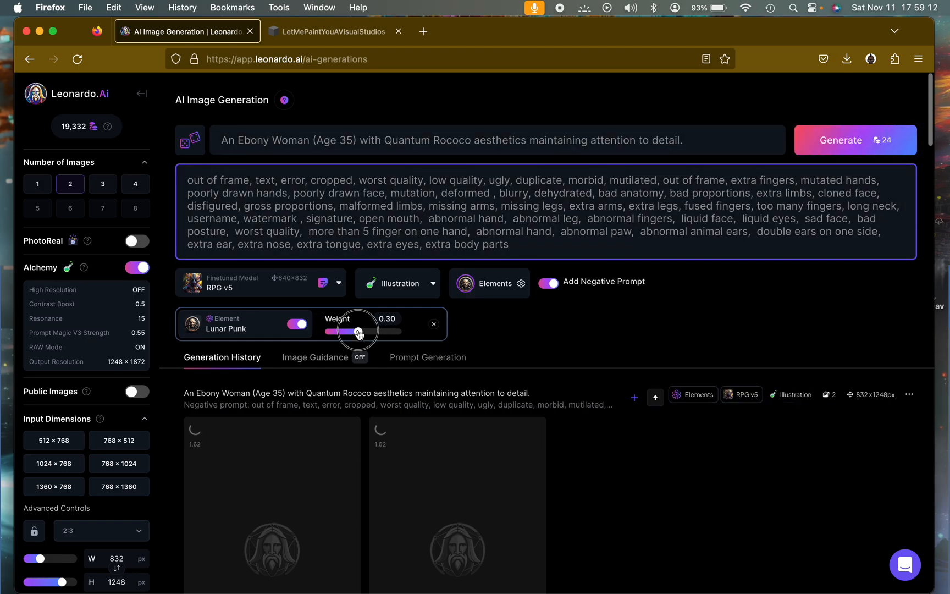
left_click(823, 149)
left_click(848, 141)
left_click(847, 137)
Step: Generate one batch with the Lunar Punk weight at 0.60 and another with it set to 0.70
scroll(759, 389, "down", 15)
scroll(758, 385, "down", 5)
scroll(758, 386, "up", 20)
left_click(821, 144)
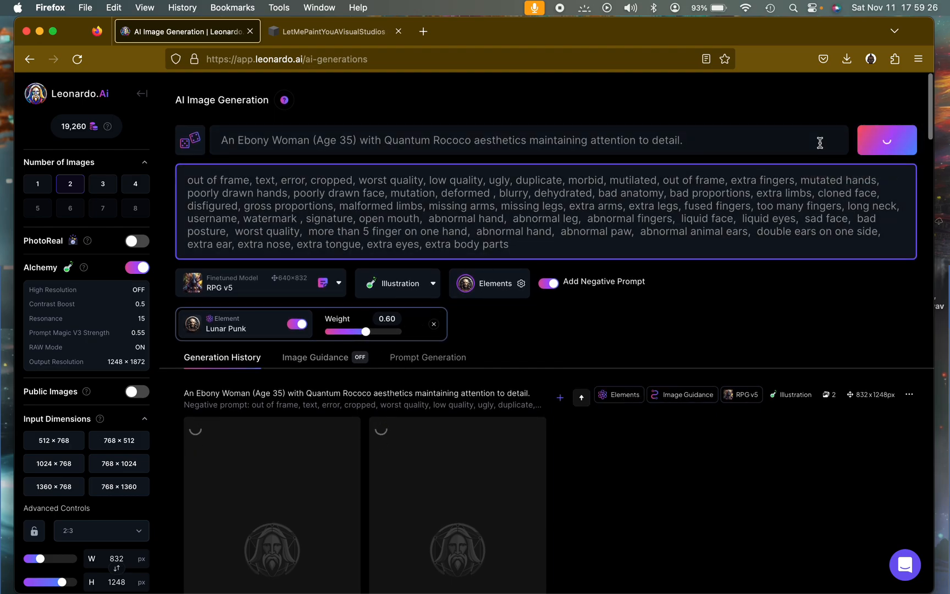
left_click(367, 333)
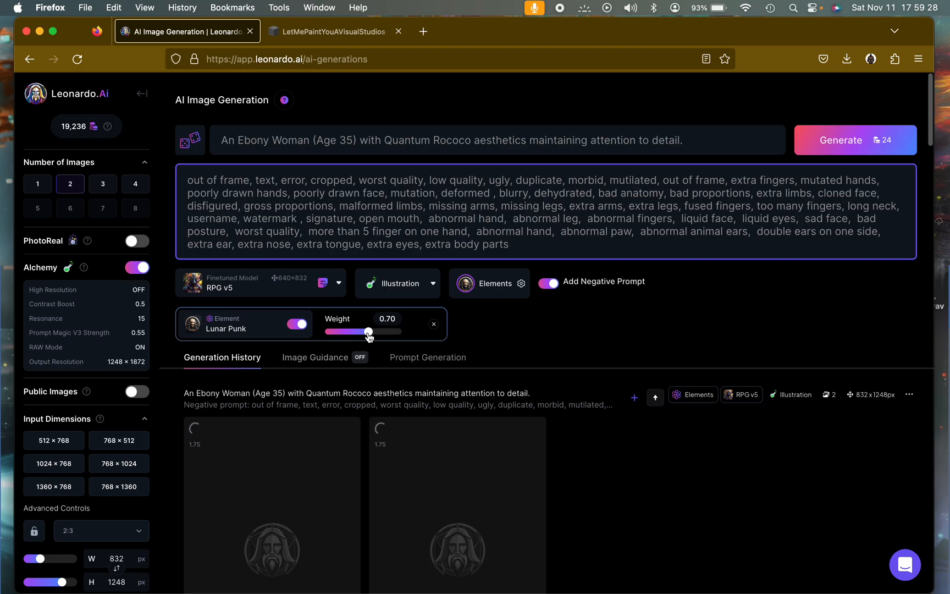
left_click(824, 141)
Step: Generate a two-image batch of the same prompt with the Lunar Punk weight set to 0.80
scroll(589, 351, "down", 15)
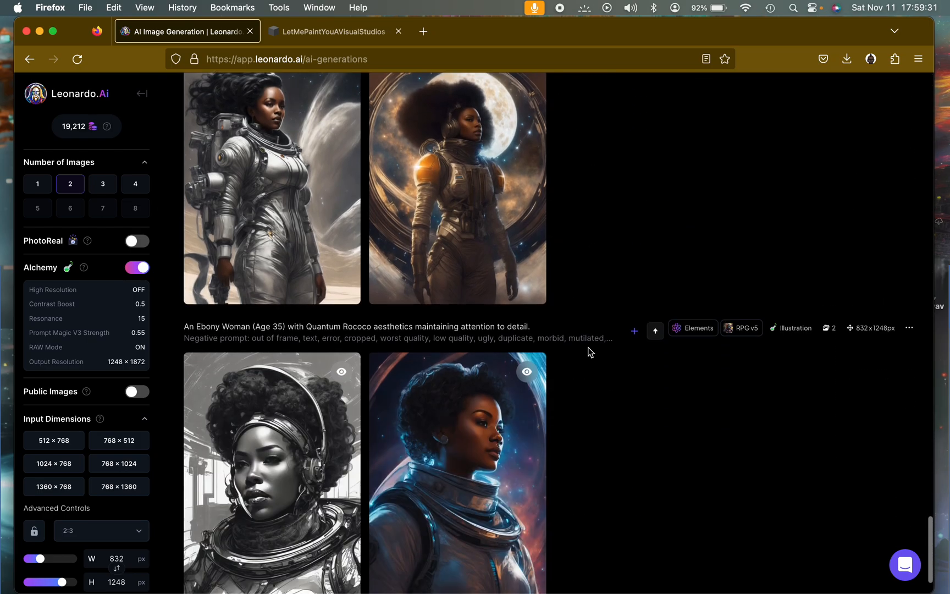
scroll(590, 353, "up", 9)
scroll(590, 353, "down", 10)
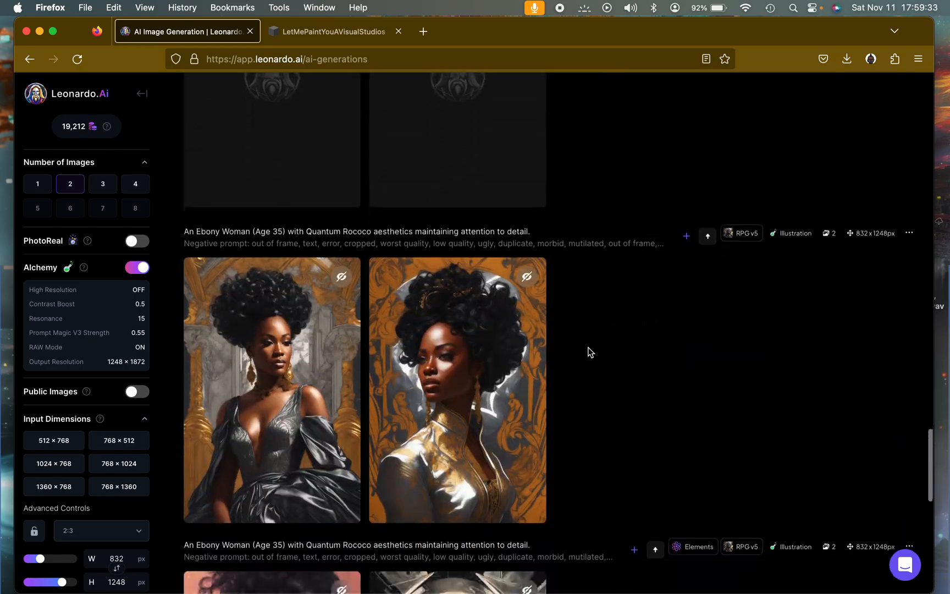
scroll(589, 352, "up", 15)
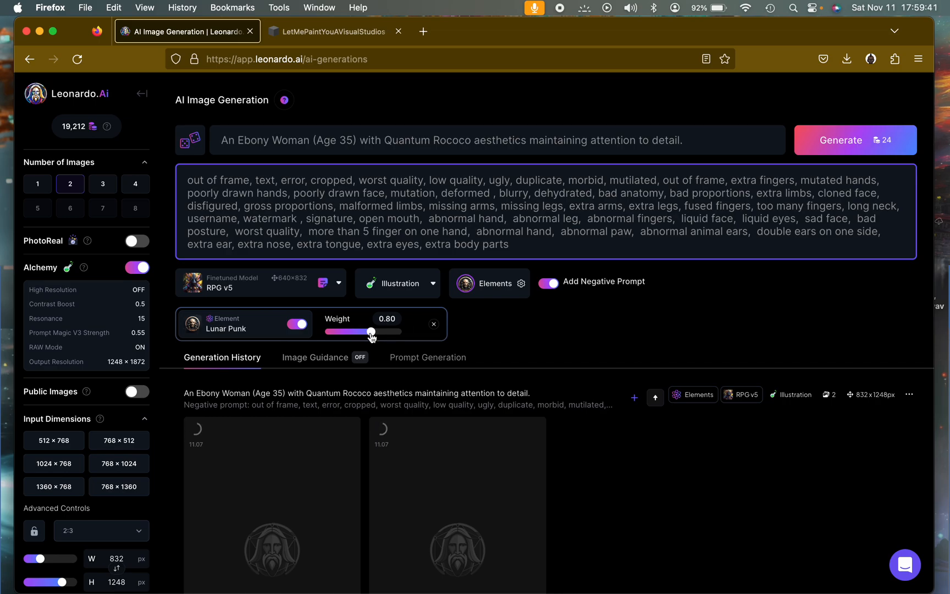
left_click(869, 141)
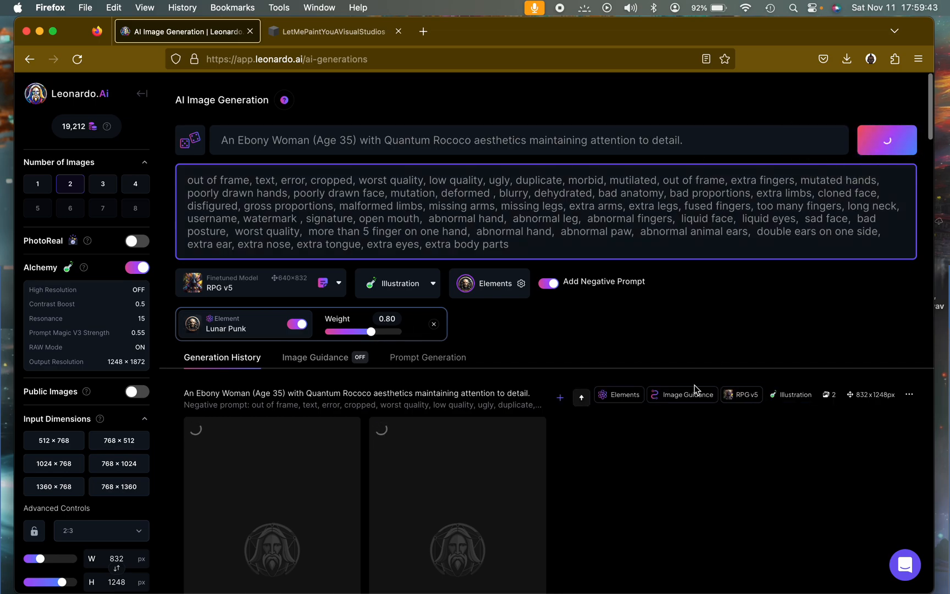
Step: Generate one more two-image batch of the same prompt to continue the Lunar Punk weight comparison
scroll(695, 385, "down", 10)
scroll(695, 390, "down", 10)
scroll(694, 389, "up", 15)
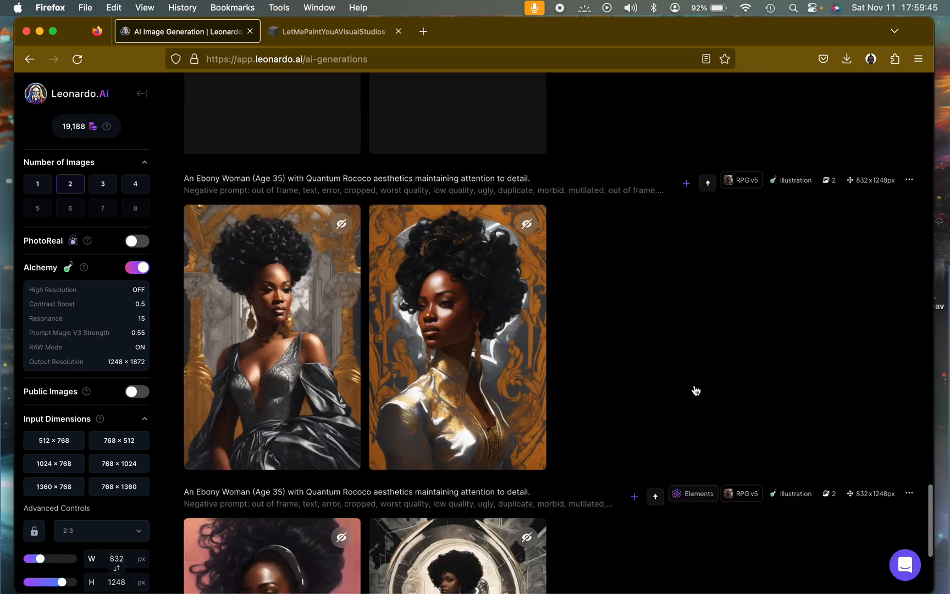
scroll(695, 389, "up", 10)
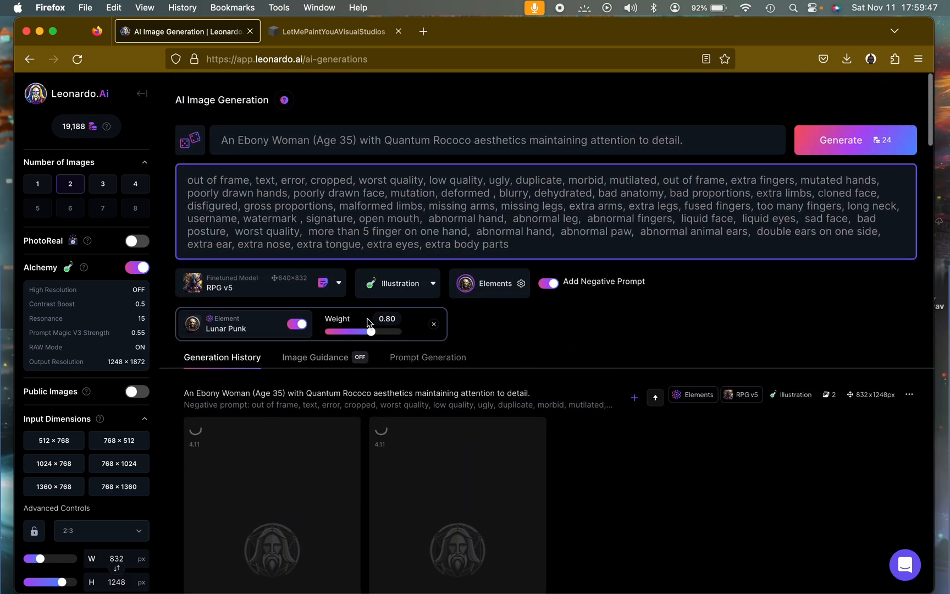
left_click(810, 155)
Step: Examine both images of the batch generated without an element, enlarging each to compare the gold and silver Rococo styling
scroll(670, 478, "down", 8)
scroll(670, 478, "down", 4)
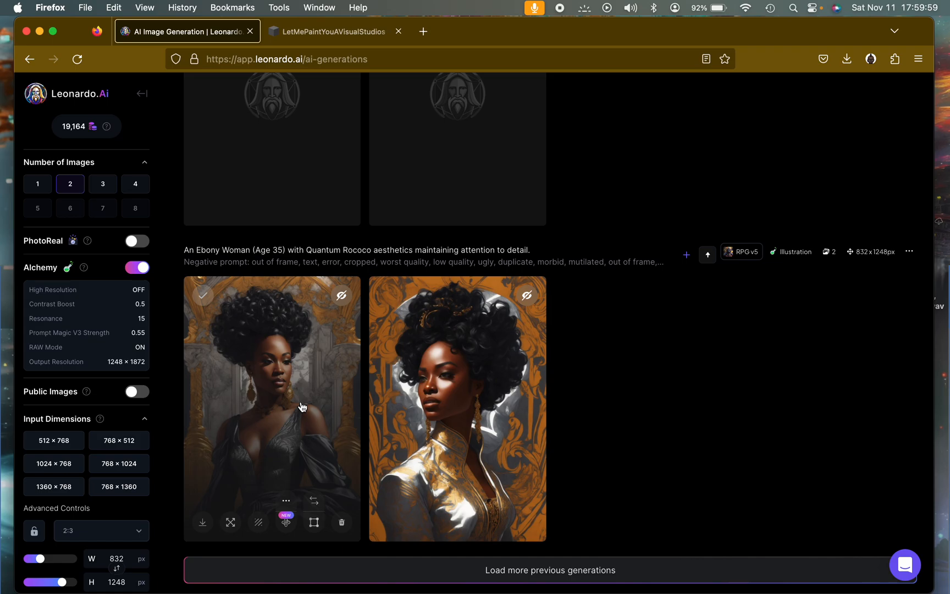
left_click(300, 402)
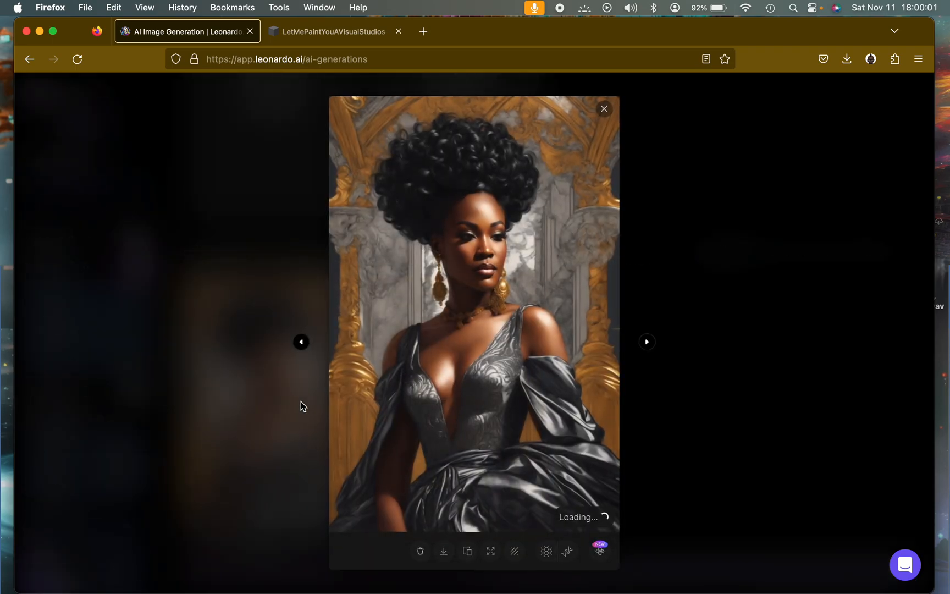
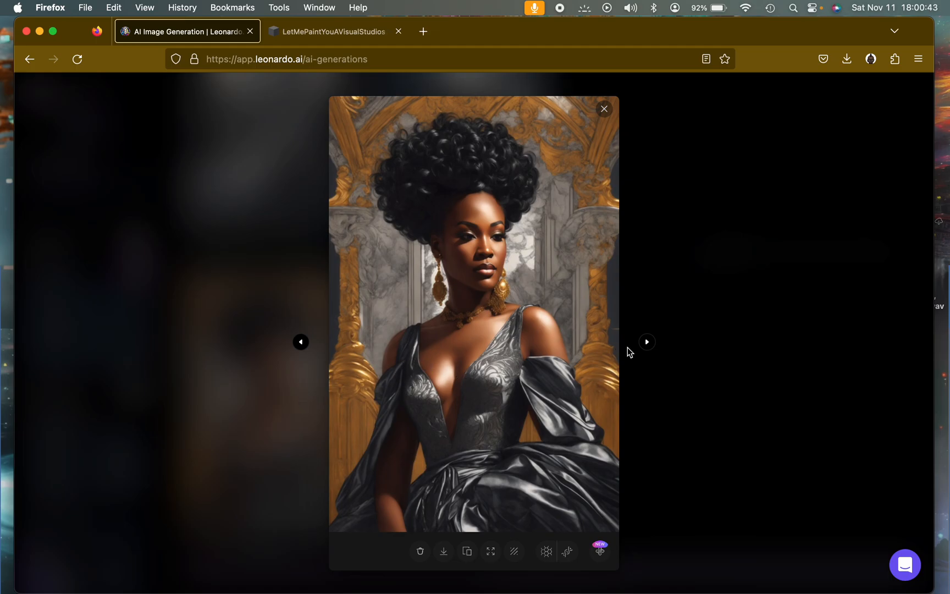
left_click(646, 342)
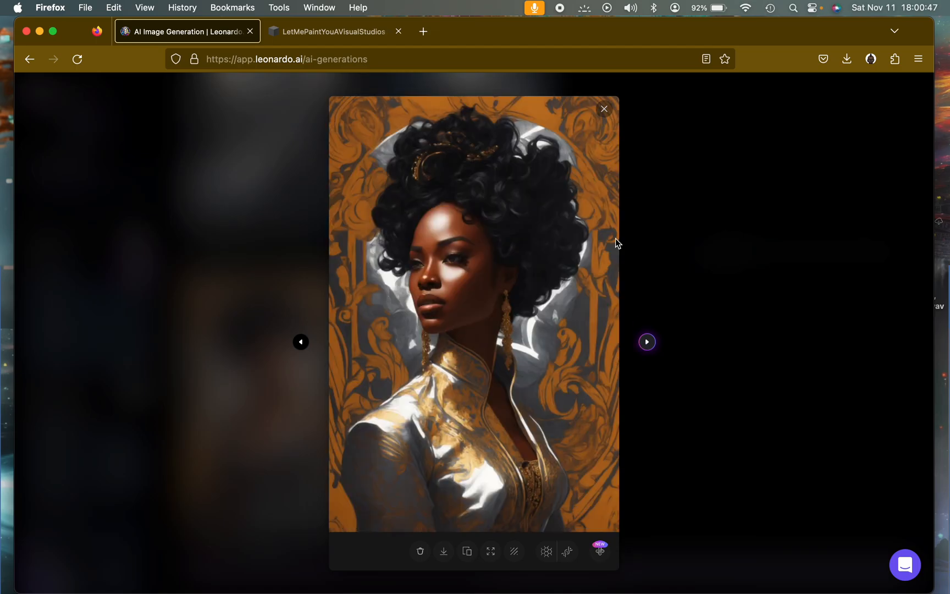
left_click(391, 283)
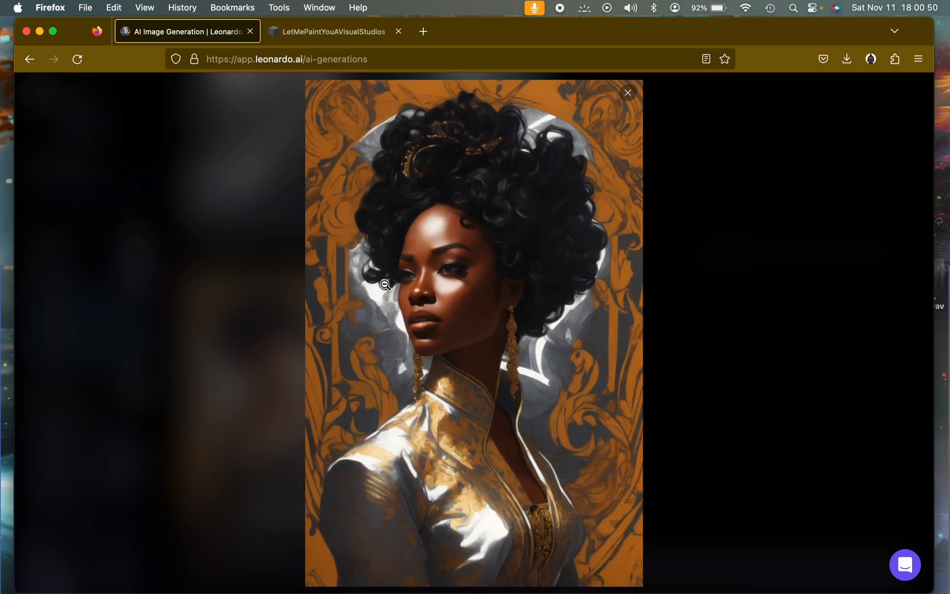
left_click(352, 369)
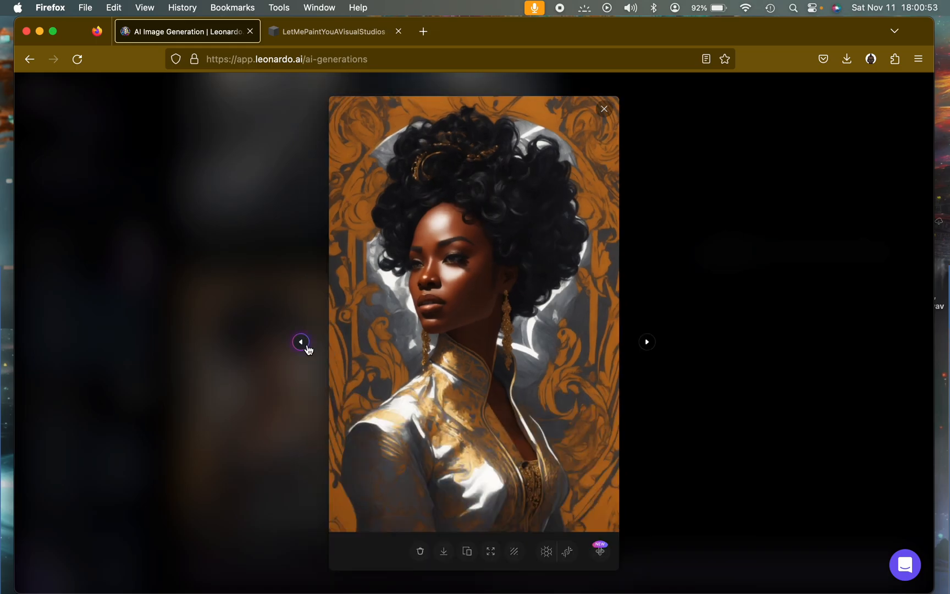
left_click(302, 343)
left_click(410, 341)
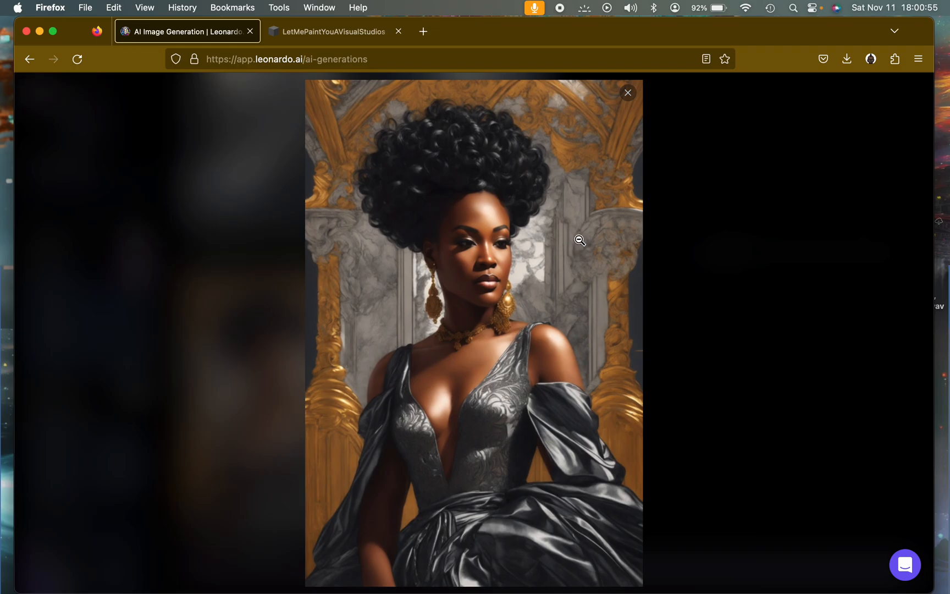
left_click(619, 218)
left_click(605, 110)
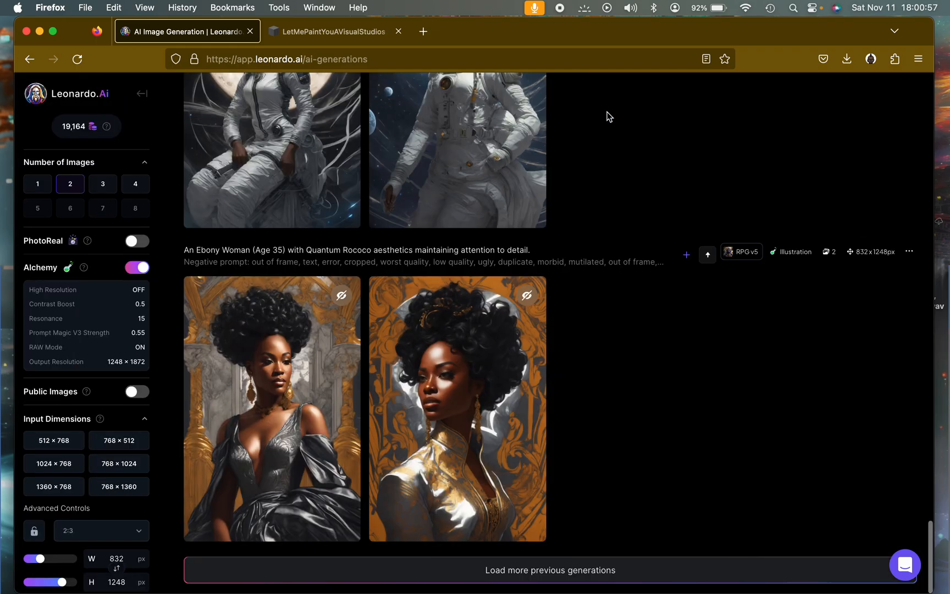
Step: Examine both enlarged images of the first Lunar Punk batch, the seated moonlit astronaut and the standing one in a white suit
scroll(619, 152, "up", 5)
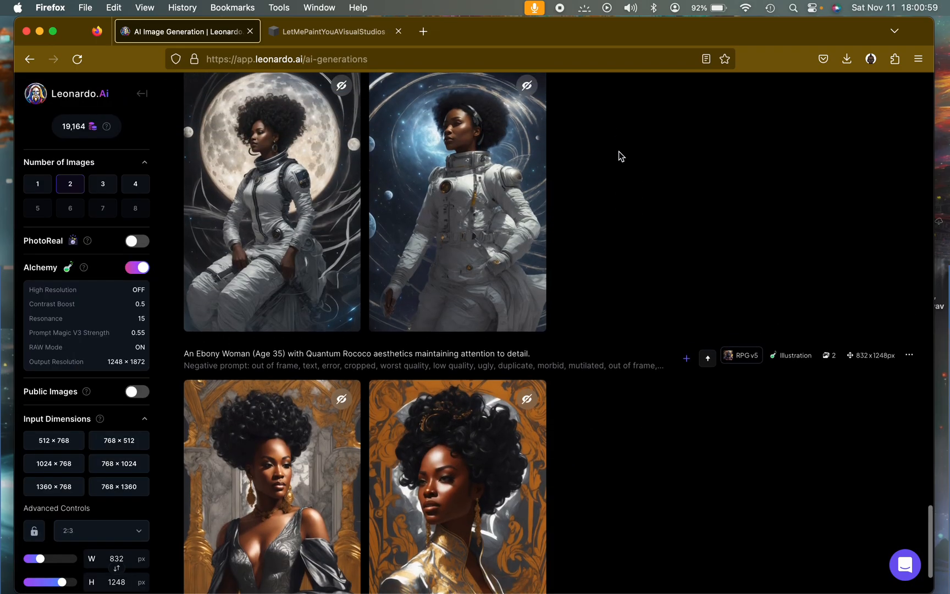
left_click(245, 309)
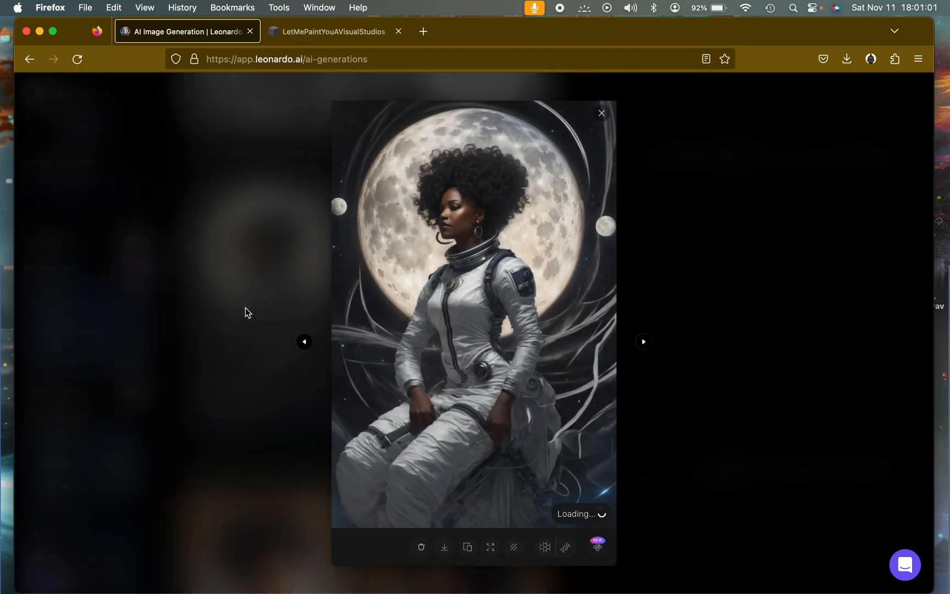
left_click(559, 309)
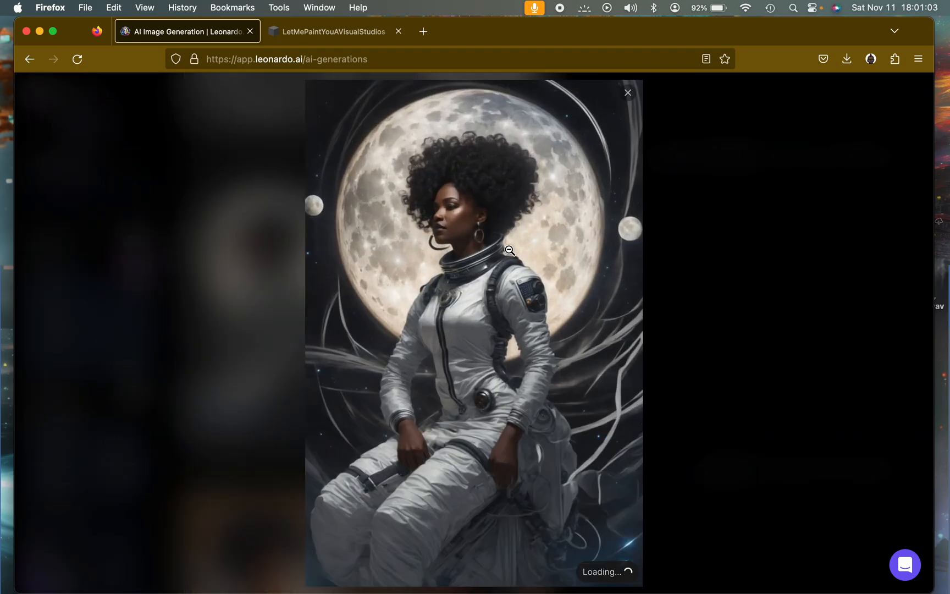
left_click(510, 370)
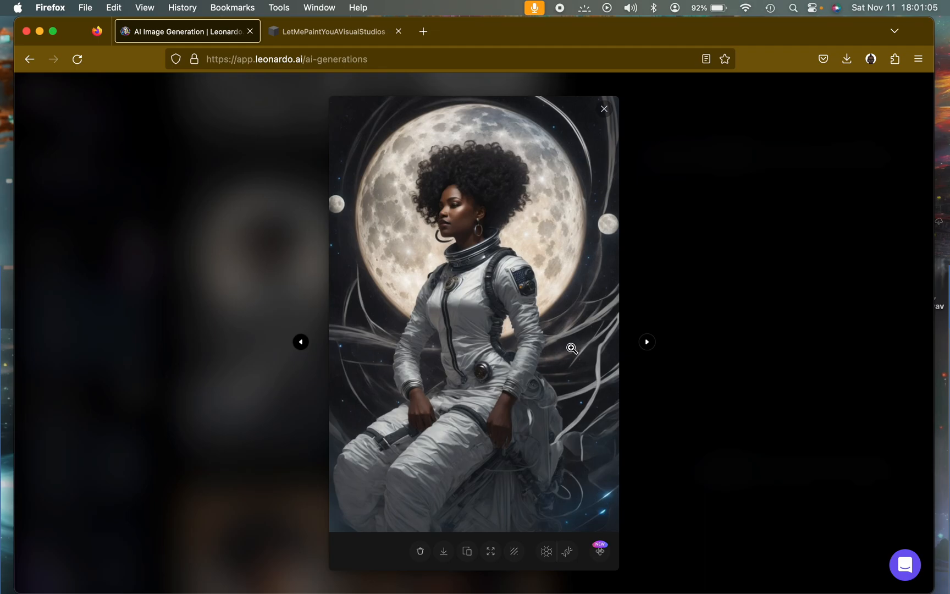
left_click(645, 343)
left_click(530, 312)
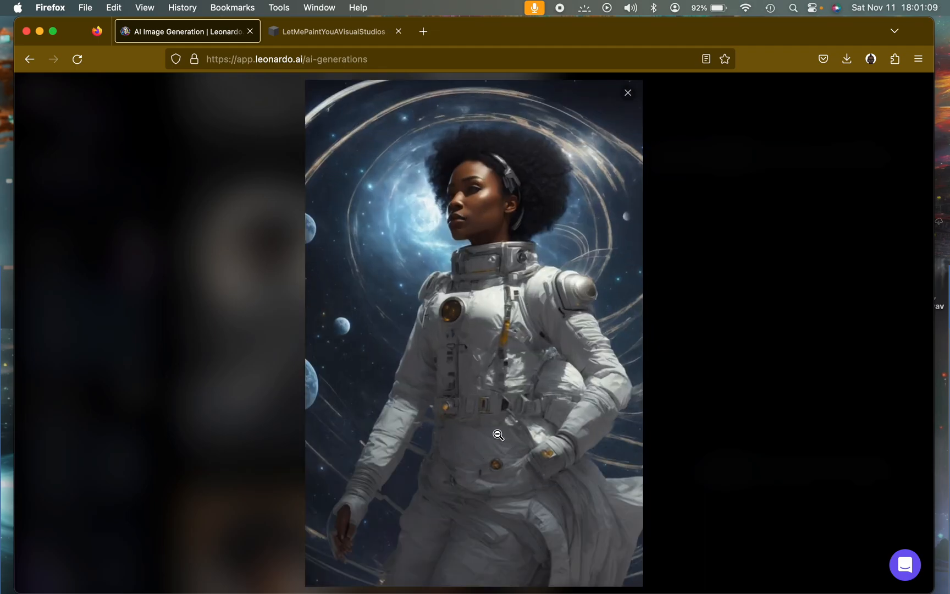
left_click(550, 389)
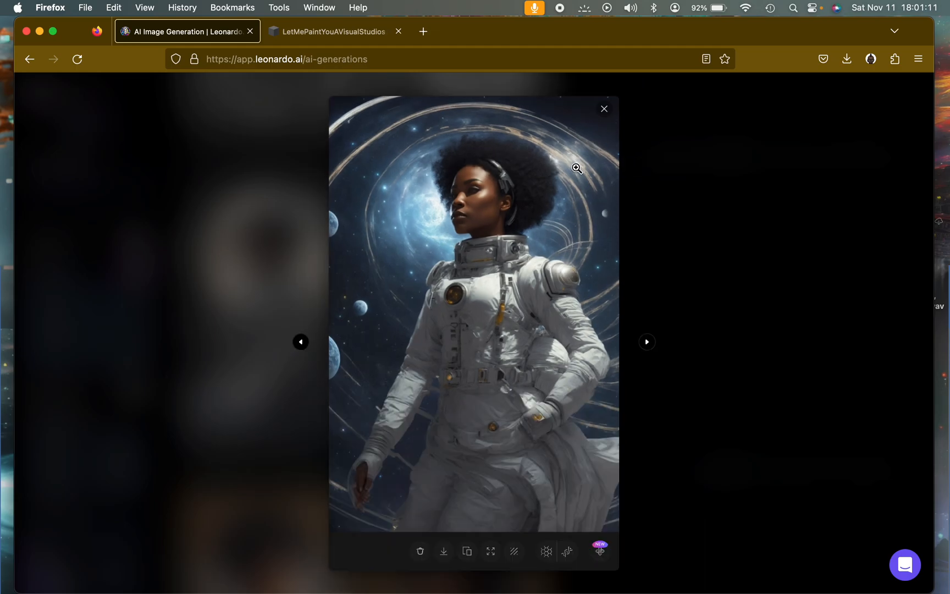
left_click(604, 111)
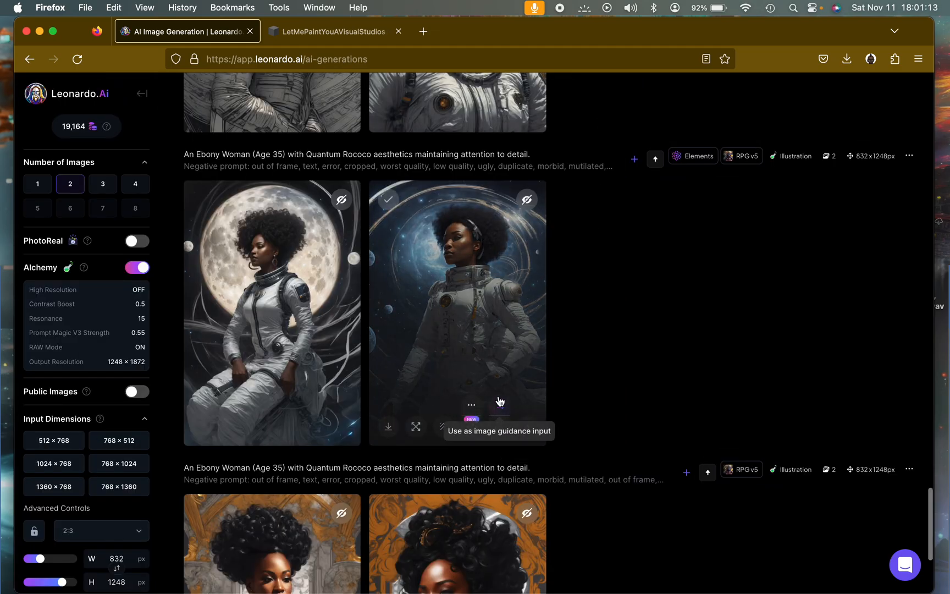
Step: View both images of the next Lunar Punk batch, the monochrome portrait and the astronaut in front of the moon
scroll(499, 401, "up", 5)
left_click(294, 280)
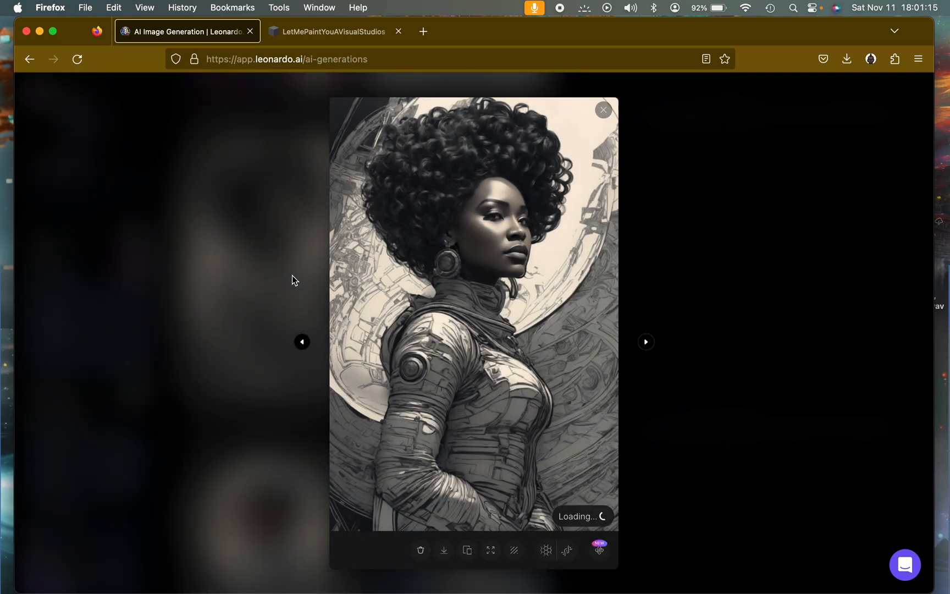
left_click(647, 342)
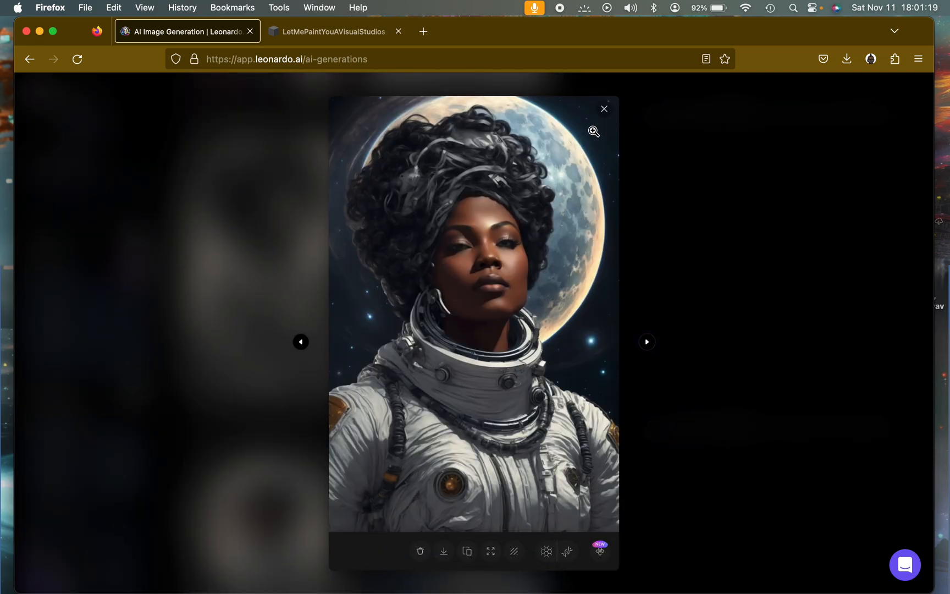
left_click(604, 109)
Step: Examine the images of the woman in metallic armor and the seated monochrome astronaut, enlarging the monochrome one for detail
scroll(303, 288, "up", 10)
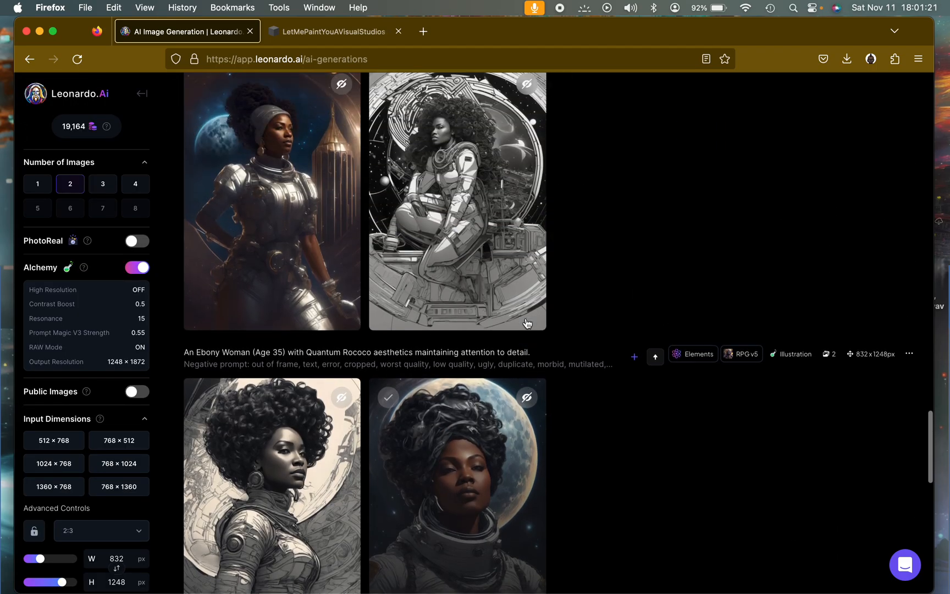
left_click(303, 288)
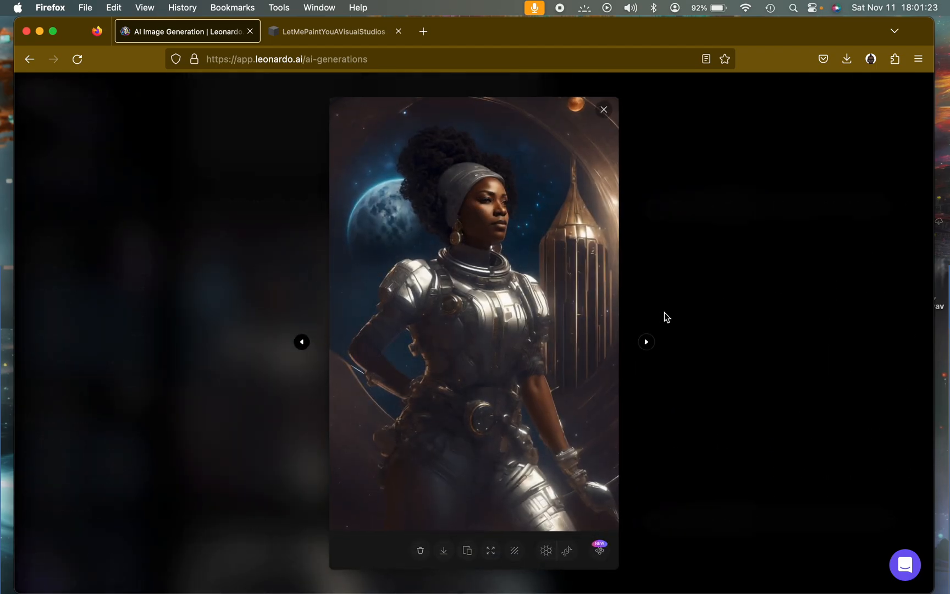
left_click(646, 342)
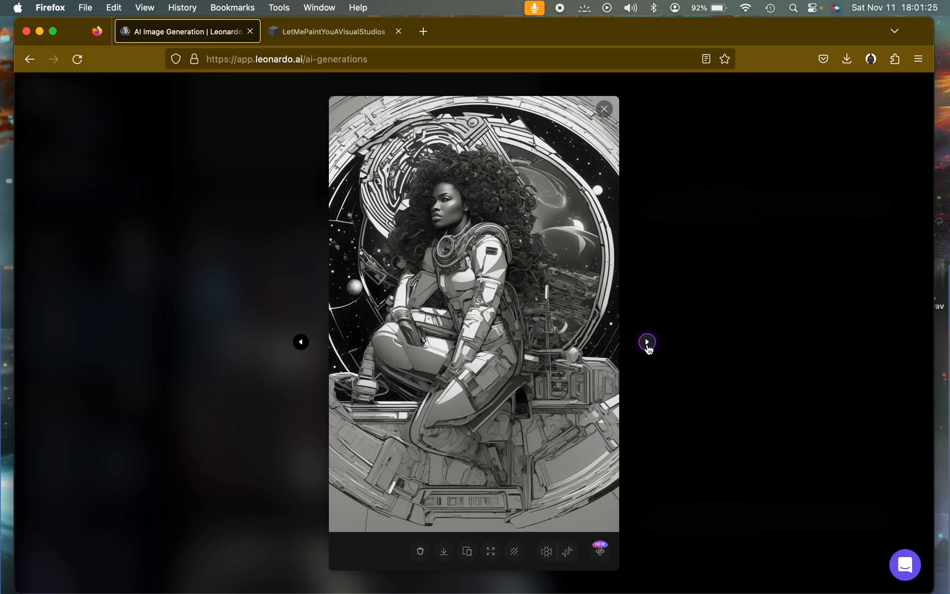
left_click(603, 114)
left_click(461, 335)
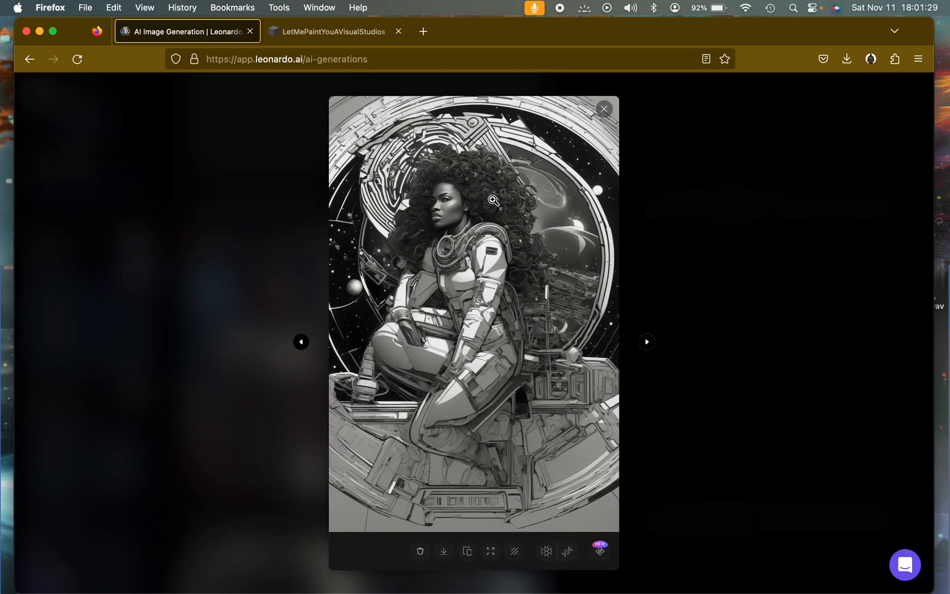
left_click(493, 200)
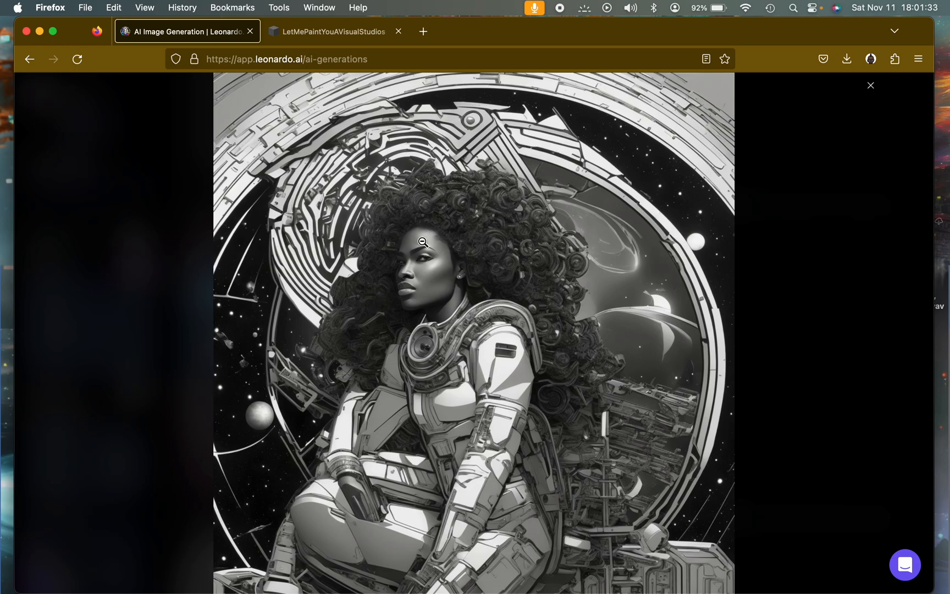
left_click(463, 255)
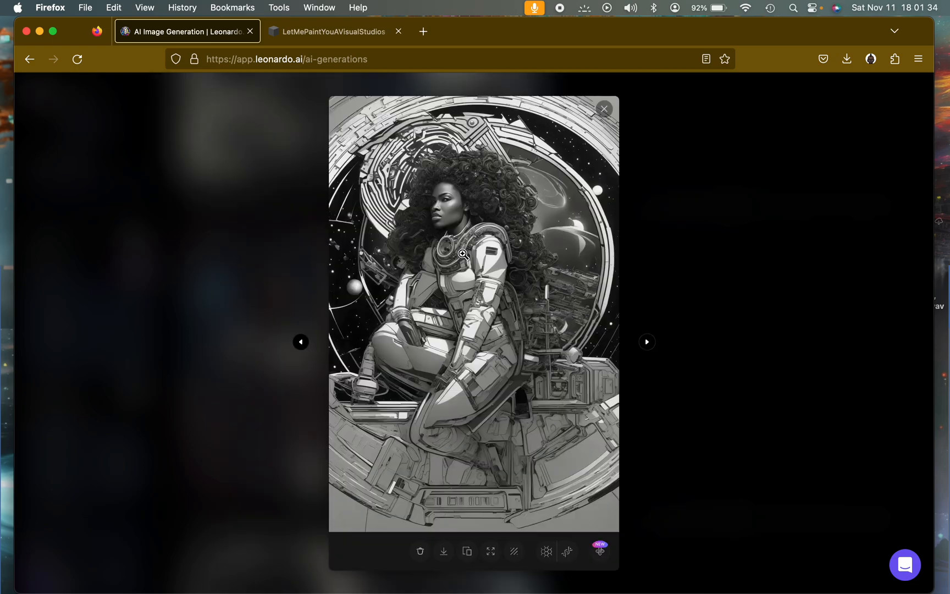
left_click(604, 110)
Step: View both images of the following batch, the astronaut with the headset and the one before the blue moon
scroll(524, 284, "up", 5)
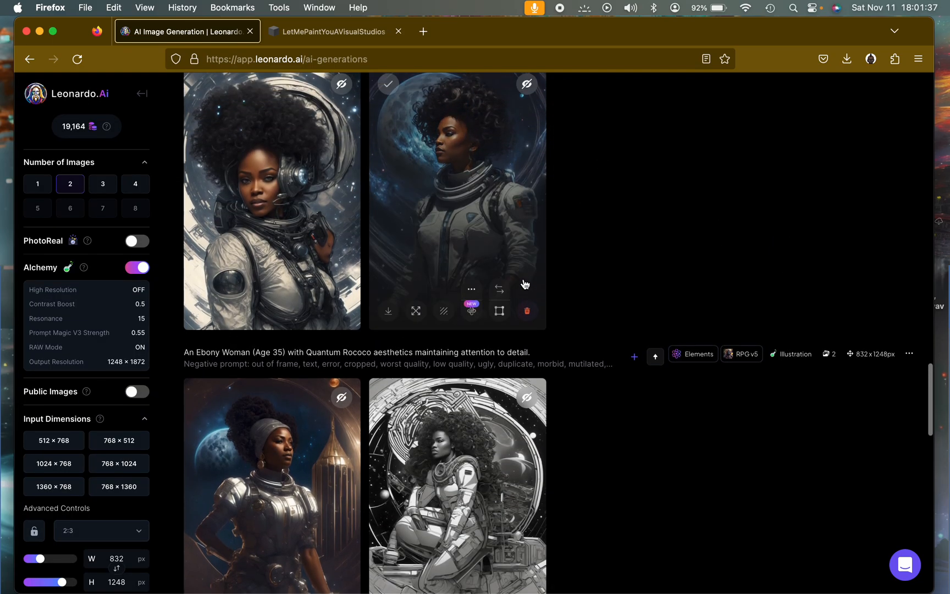
left_click(296, 312)
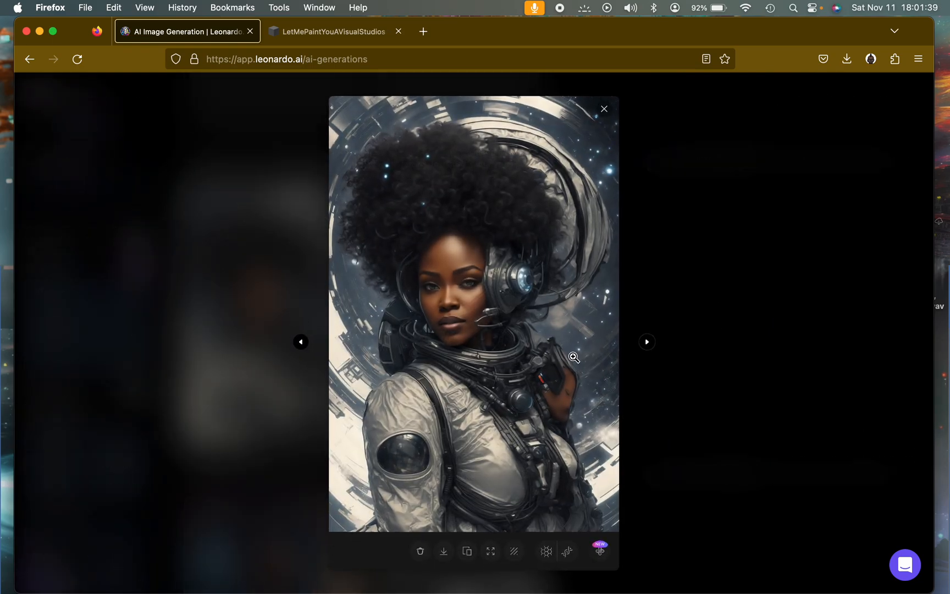
left_click(646, 342)
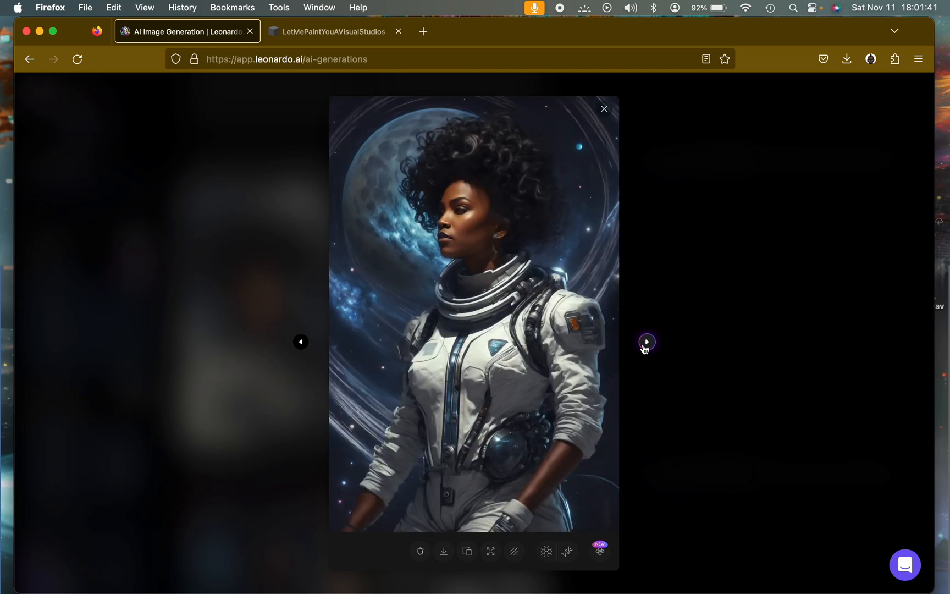
left_click(604, 109)
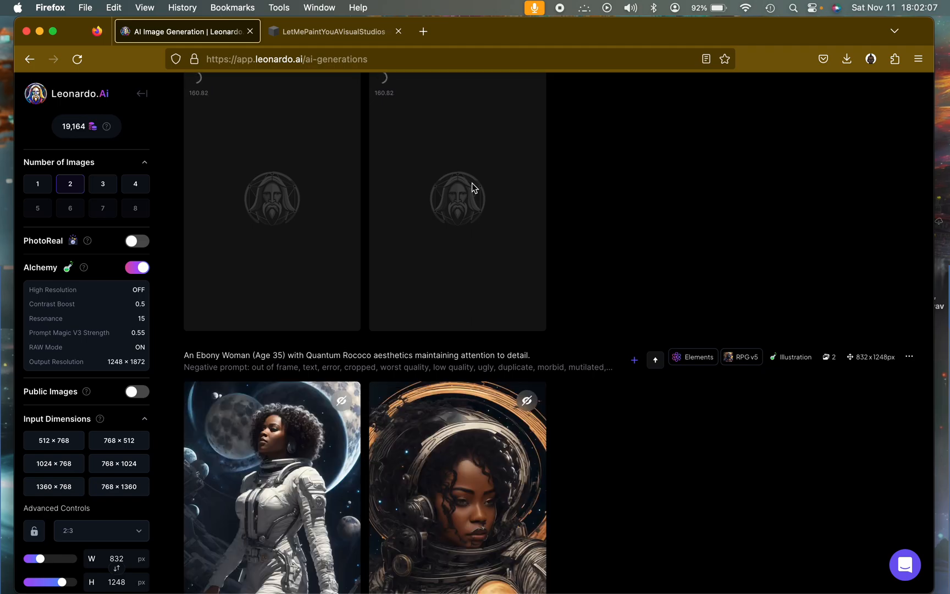
Step: View both enlarged images of the next batch, the white-suited astronaut among moons and the dark-suited one with the orange ring
scroll(452, 412, "down", 3)
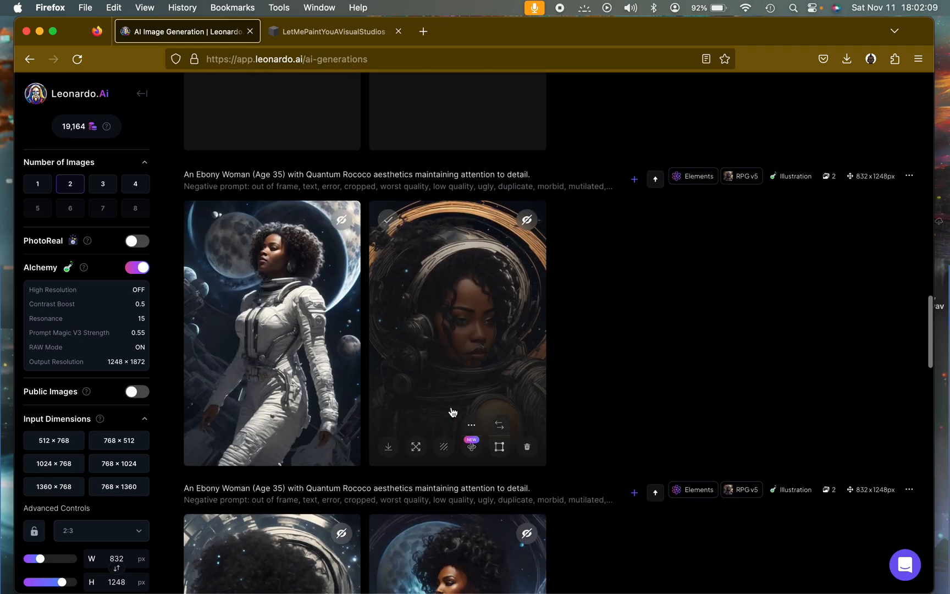
left_click(286, 317)
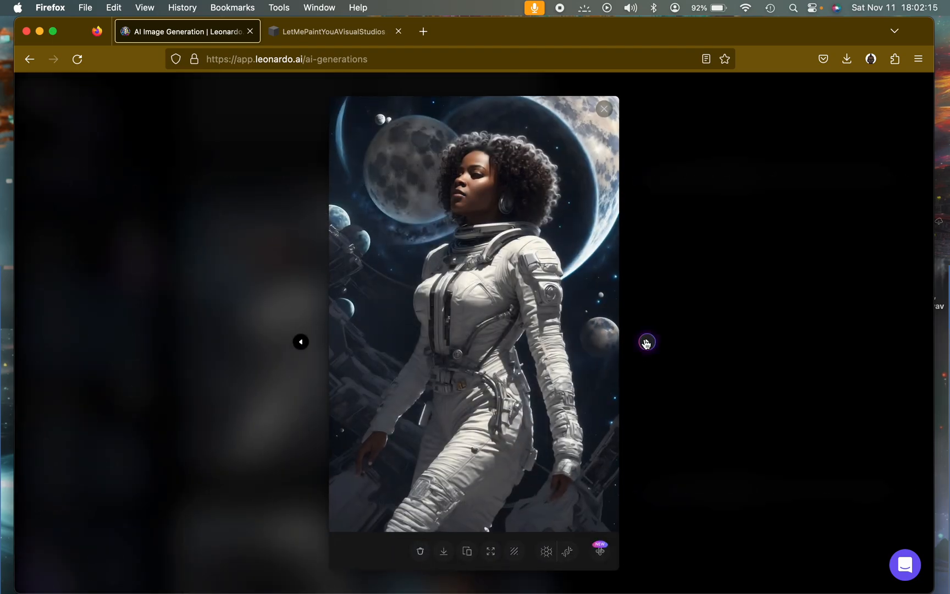
left_click(647, 342)
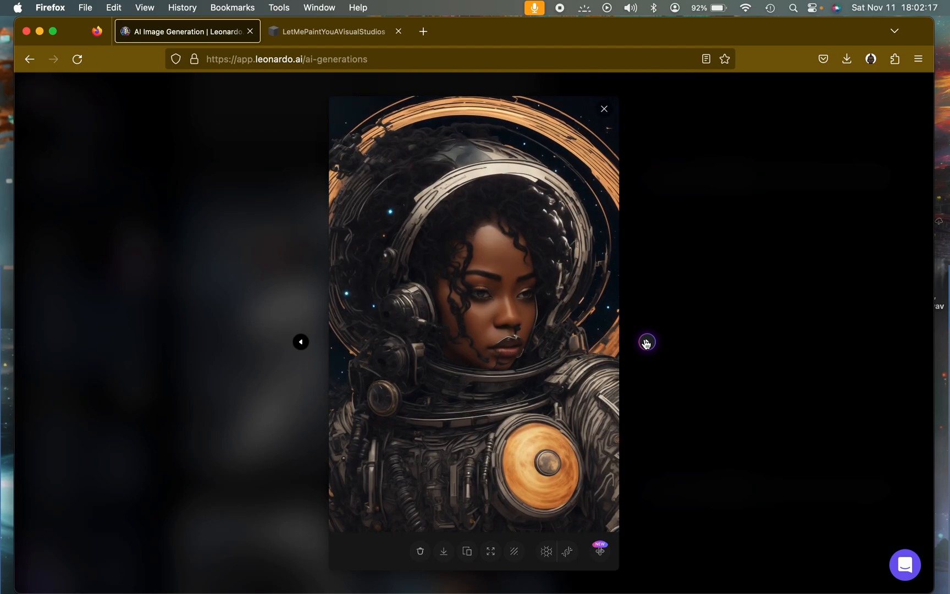
left_click(604, 109)
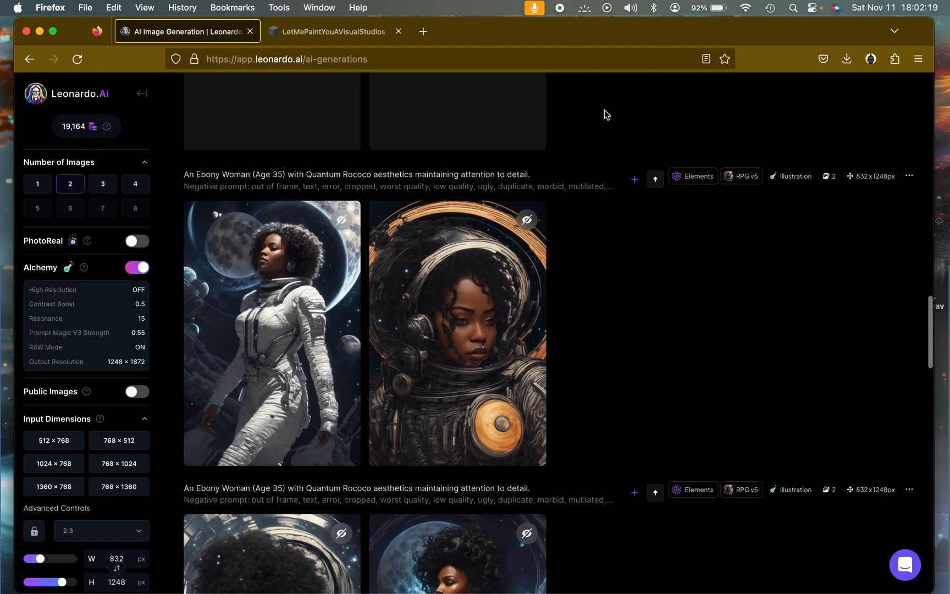
Step: Check the generation info of the white-suited astronaut's batch for its finetuned model and Lunar Punk element weight
left_click(909, 177)
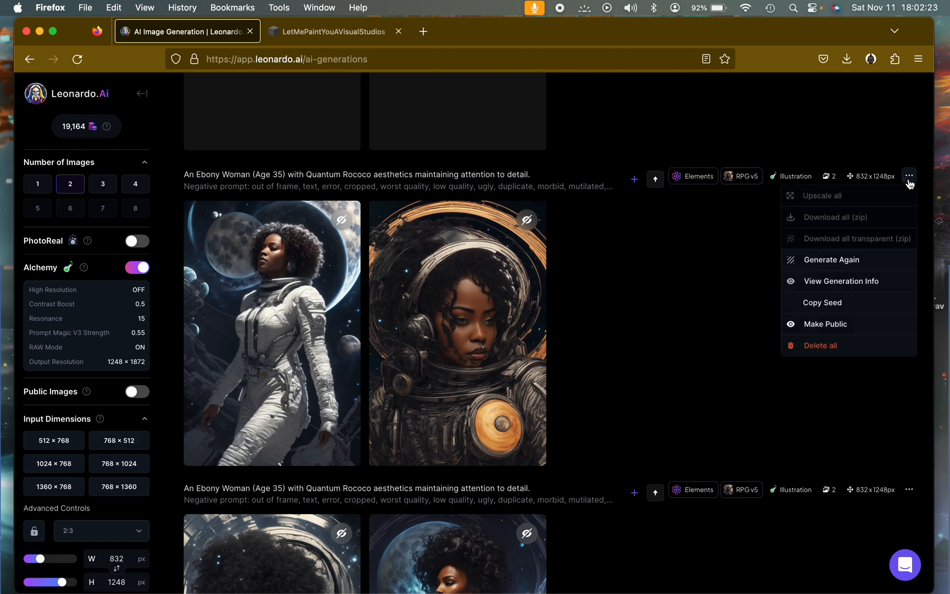
left_click(845, 281)
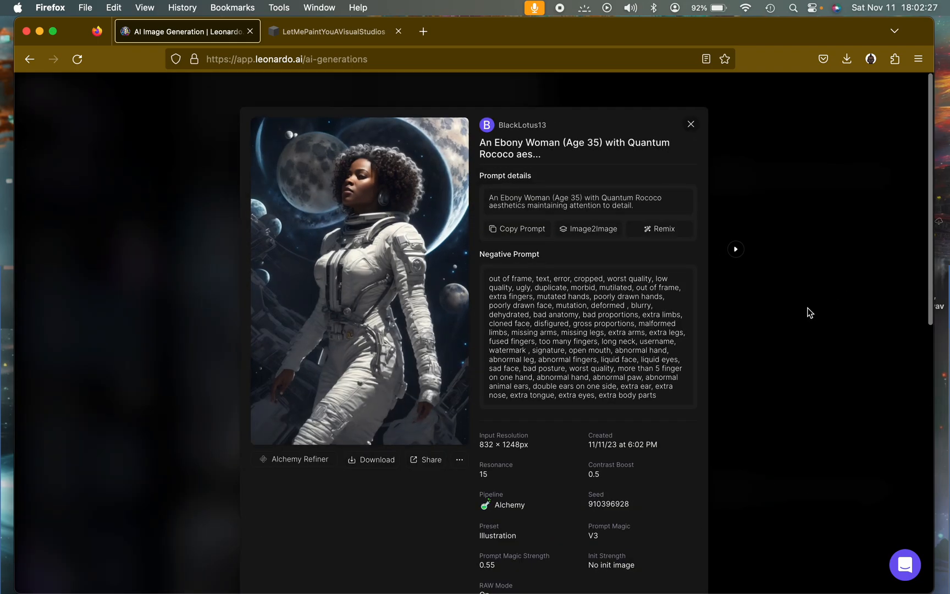
scroll(643, 495, "down", 5)
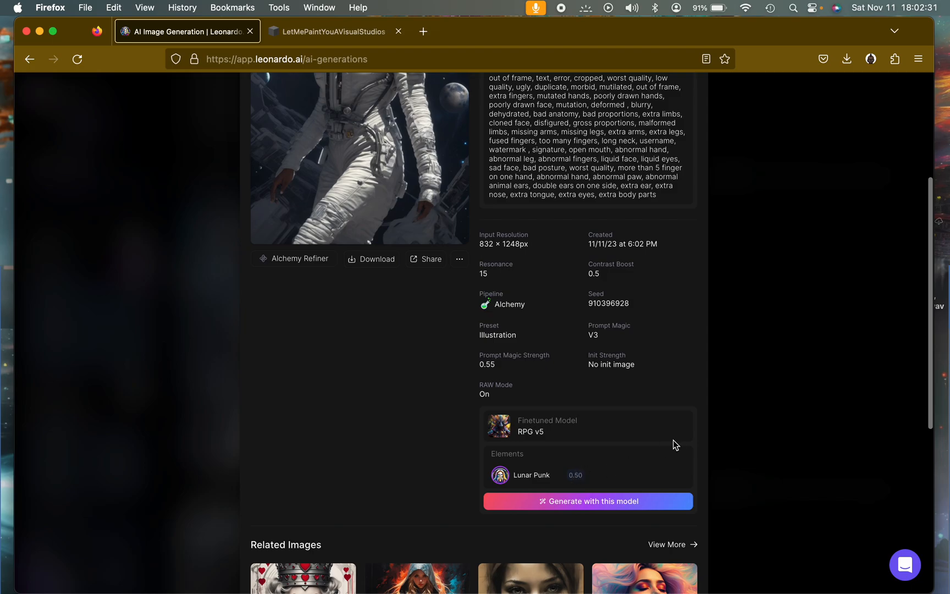
scroll(624, 199, "up", 5)
scroll(624, 286, "down", 12)
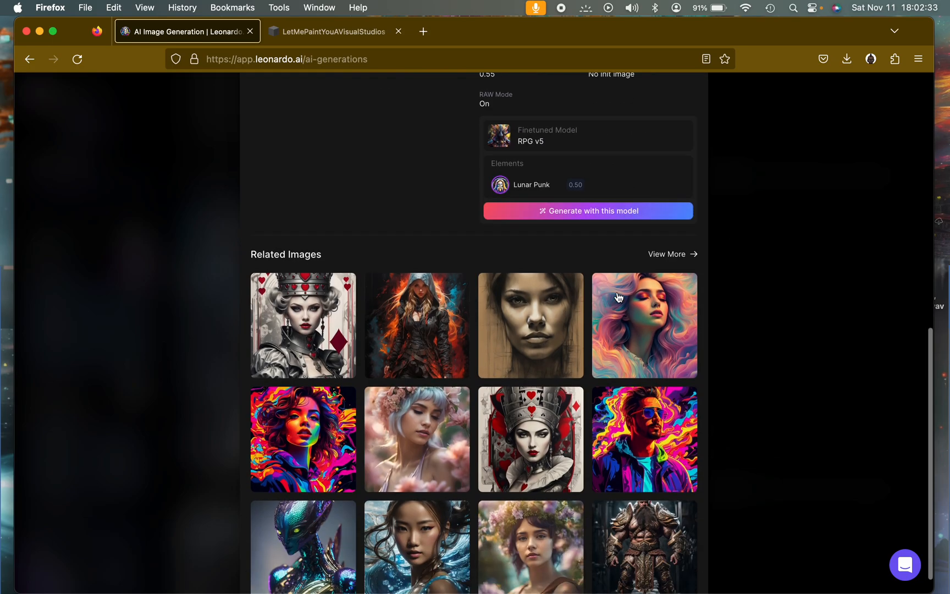
scroll(585, 175, "up", 10)
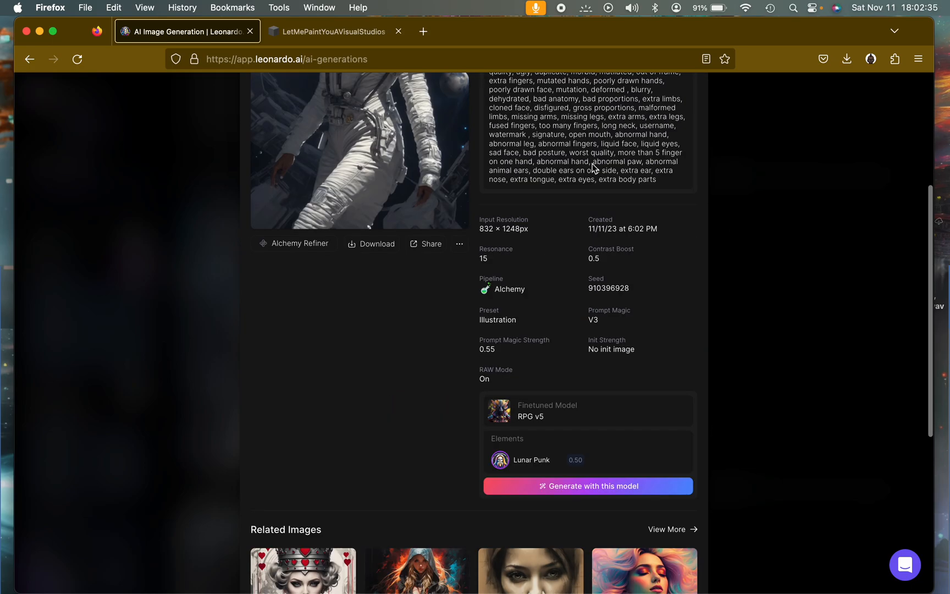
left_click(689, 126)
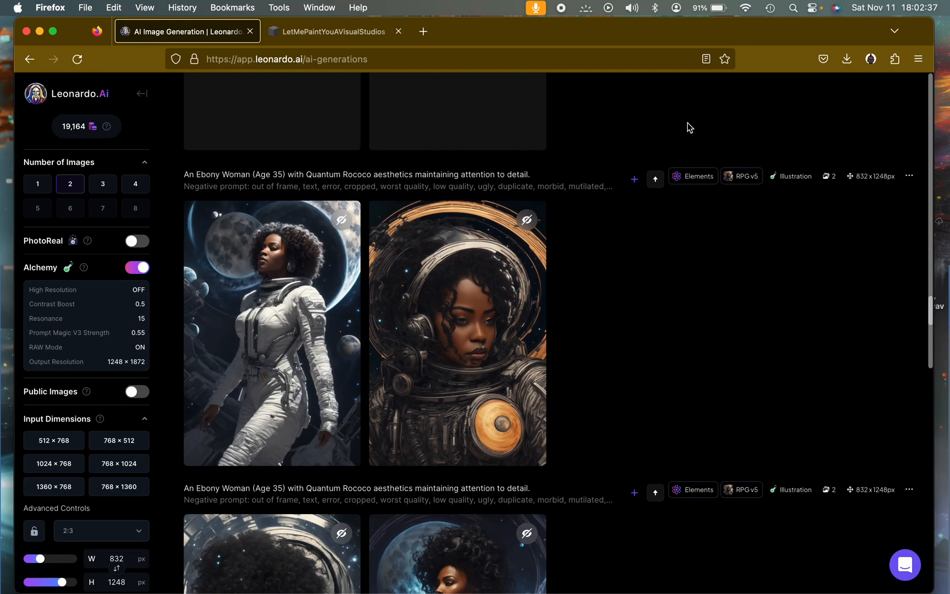
Step: Examine the sepia portrait of the helmeted astronaut at full size, from the hair and headset to the suit
scroll(544, 228, "up", 5)
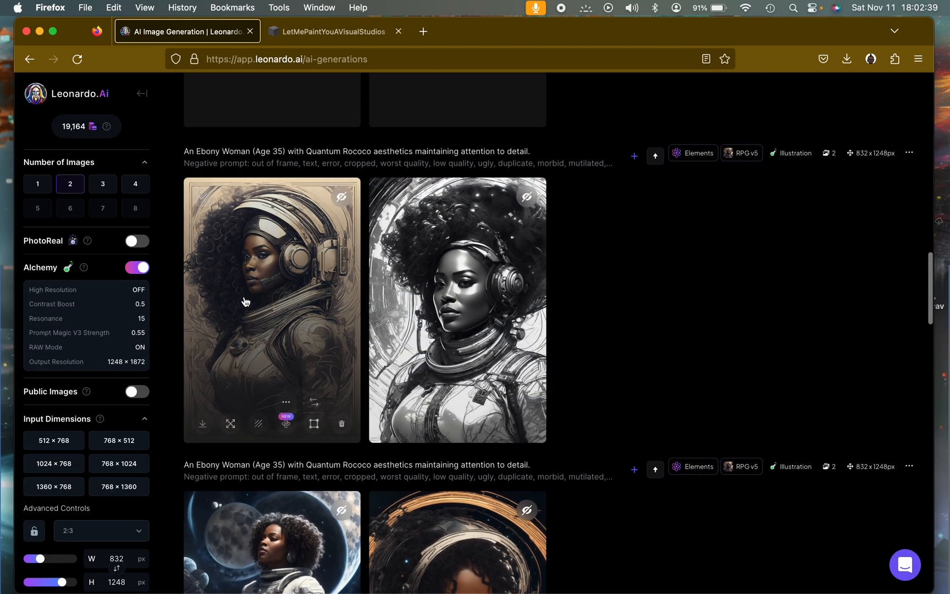
left_click(245, 300)
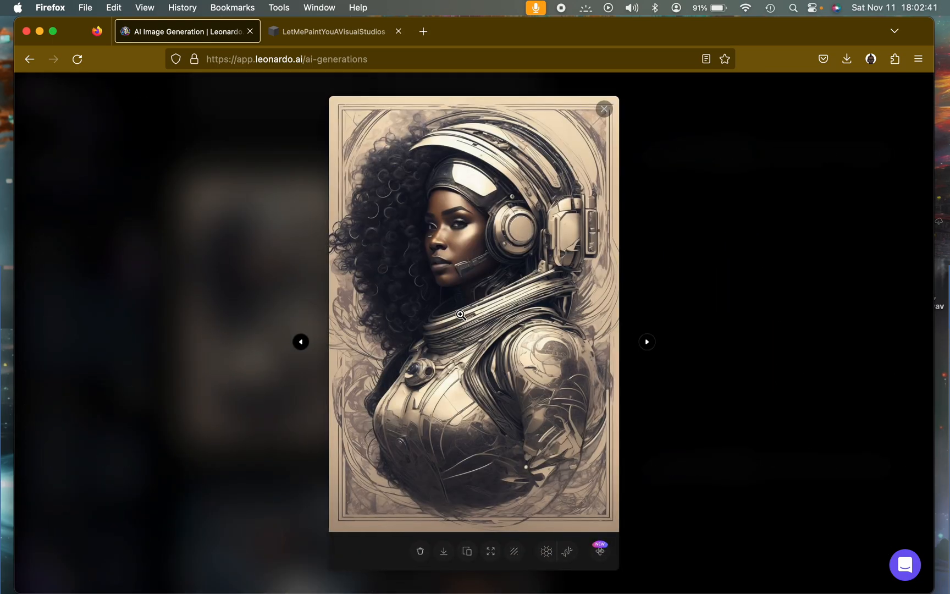
left_click(524, 332)
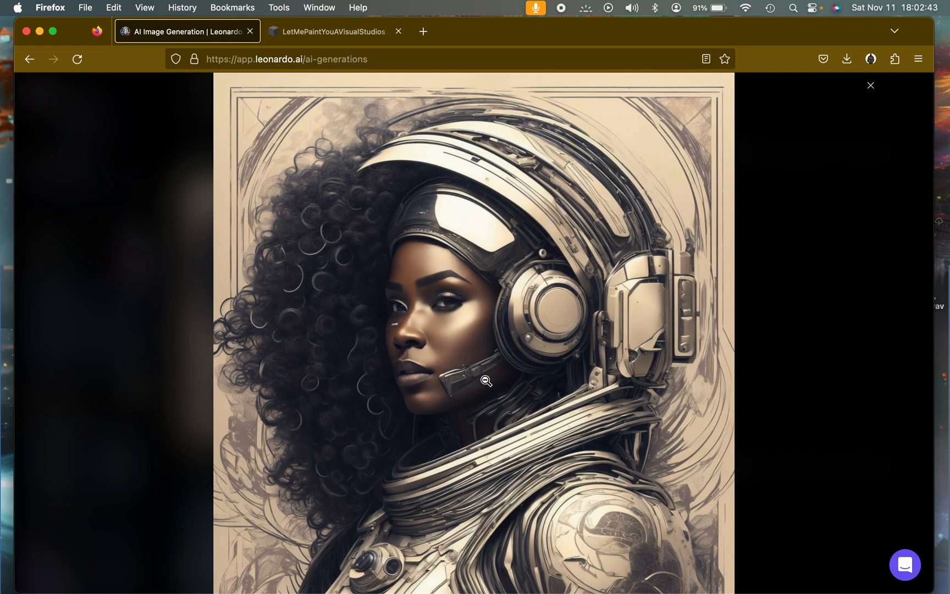
scroll(476, 369, "down", 2)
scroll(477, 369, "down", 3)
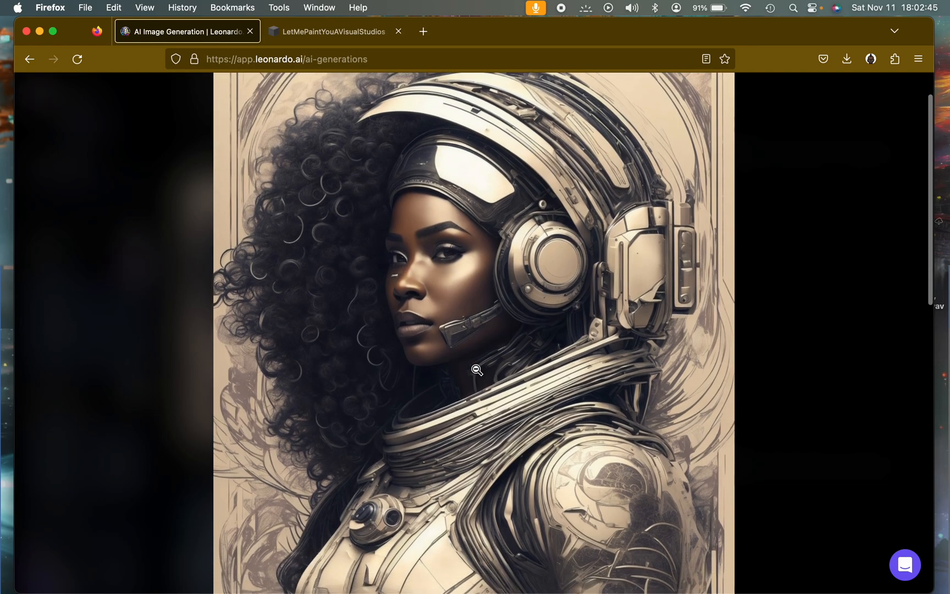
scroll(481, 349, "down", 8)
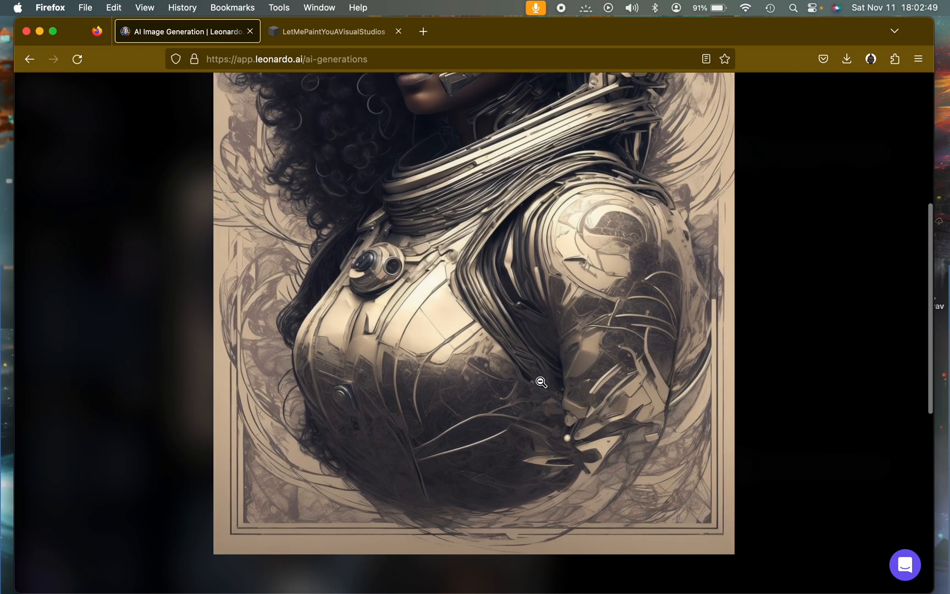
scroll(541, 382, "up", 3)
left_click(501, 355)
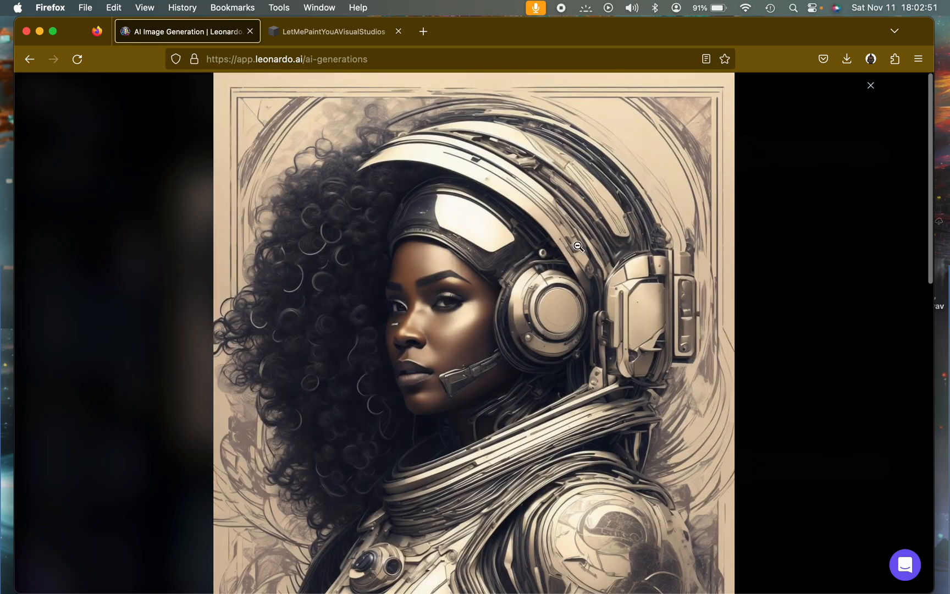
left_click(872, 87)
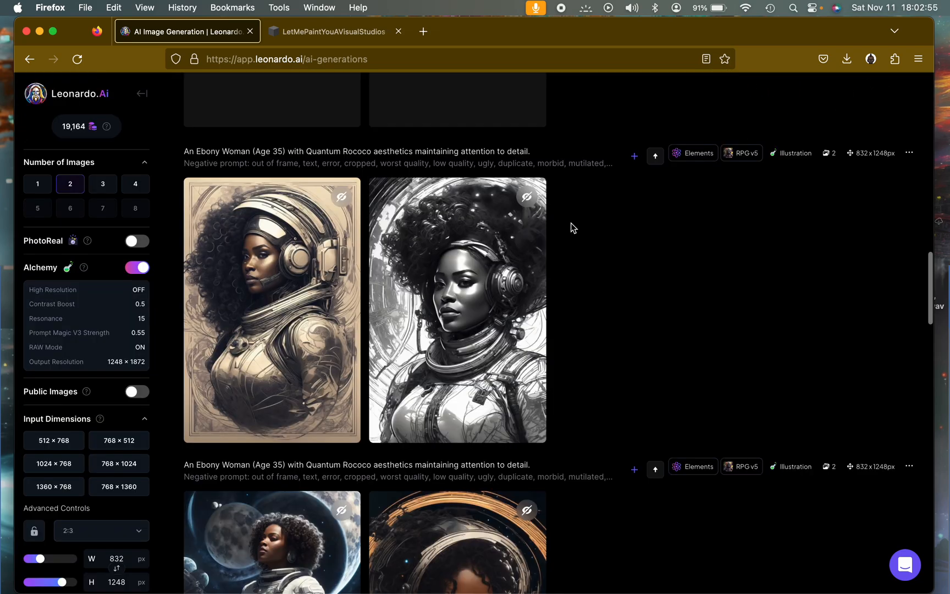
Step: View the monochrome astronaut with the headset from the same batch, and look at the sepia portrait again for comparison
left_click(506, 263)
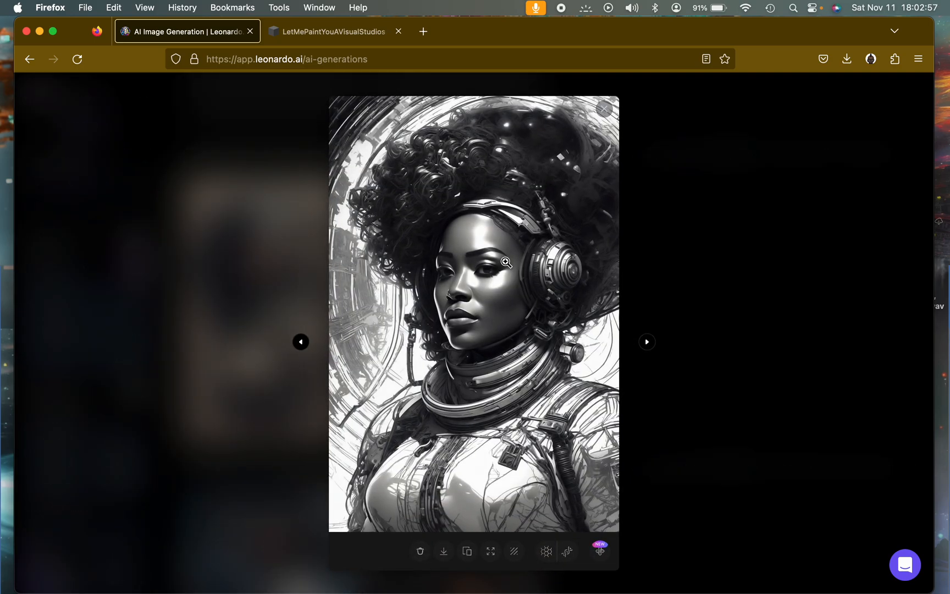
left_click(604, 109)
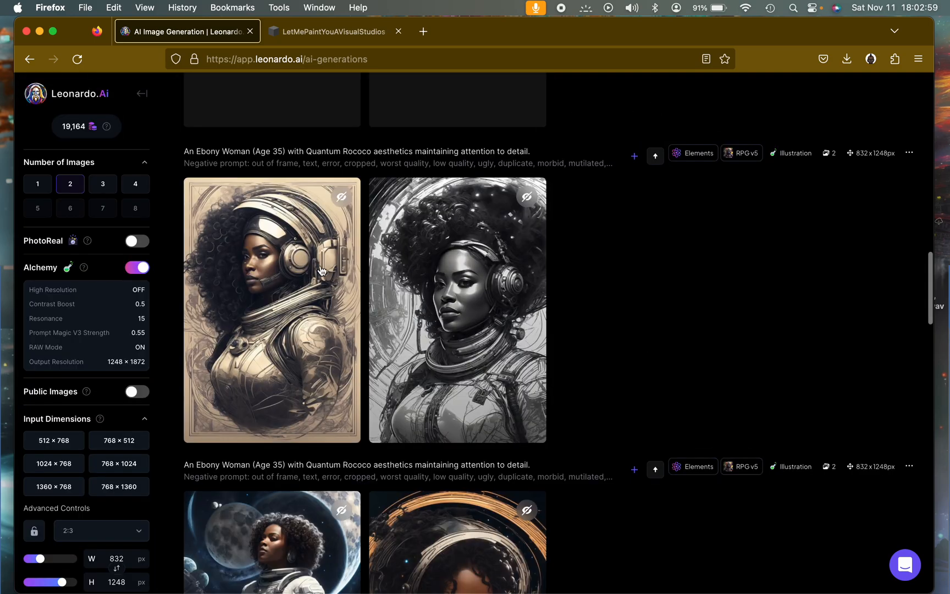
mouse_move(300, 285)
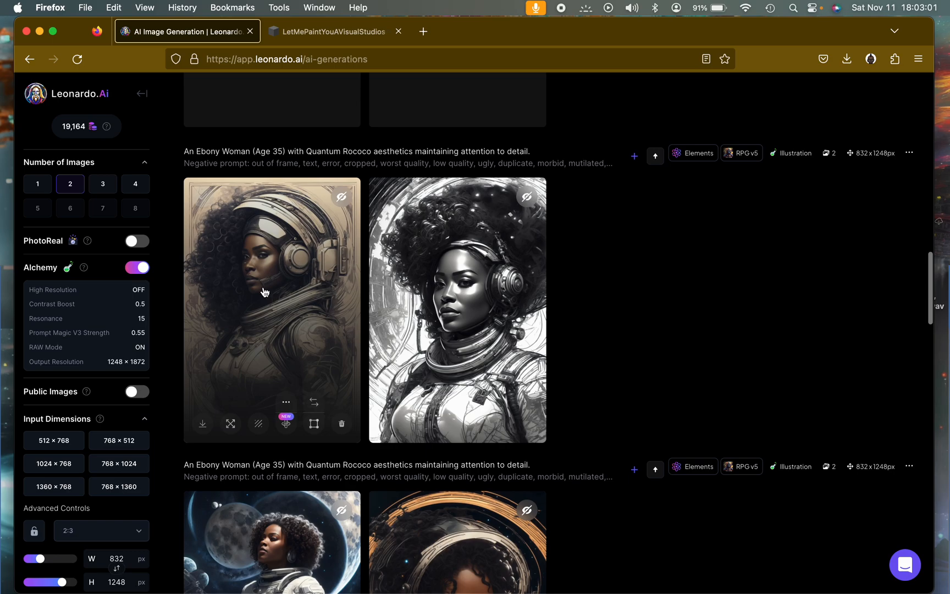
left_click(312, 303)
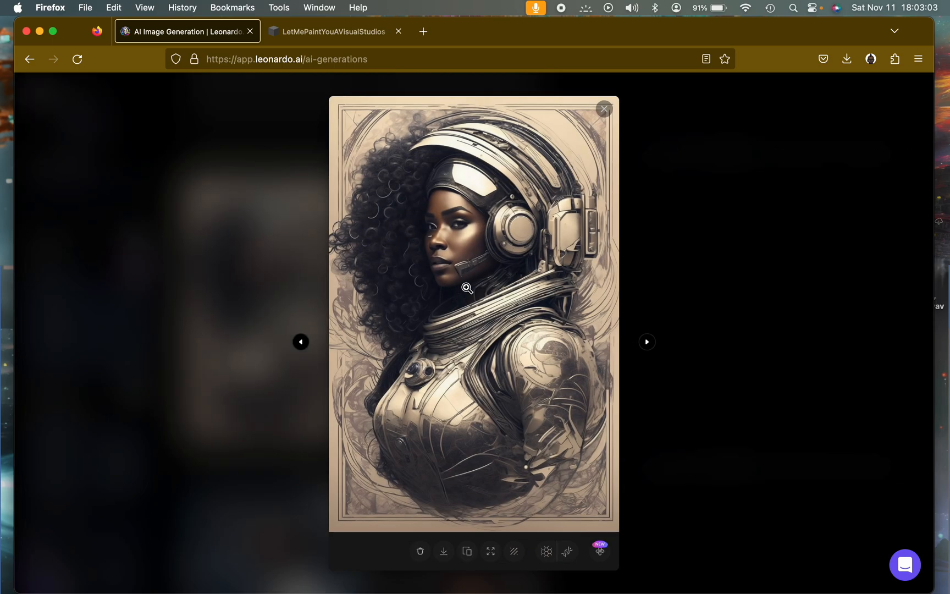
left_click(604, 110)
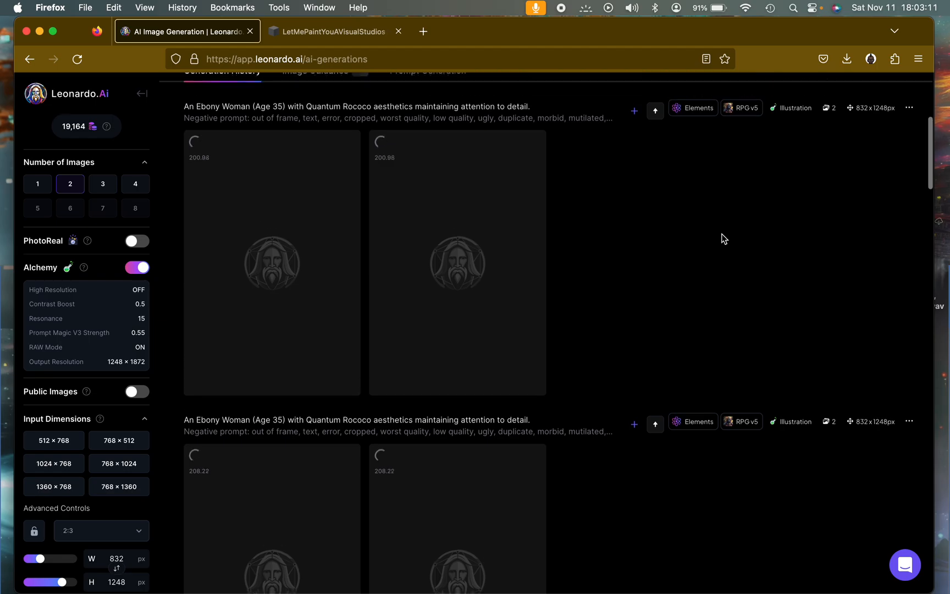
Step: View both images of the next finished batch, the silver-armored woman before the moon and the astronaut in profile
left_click(264, 485)
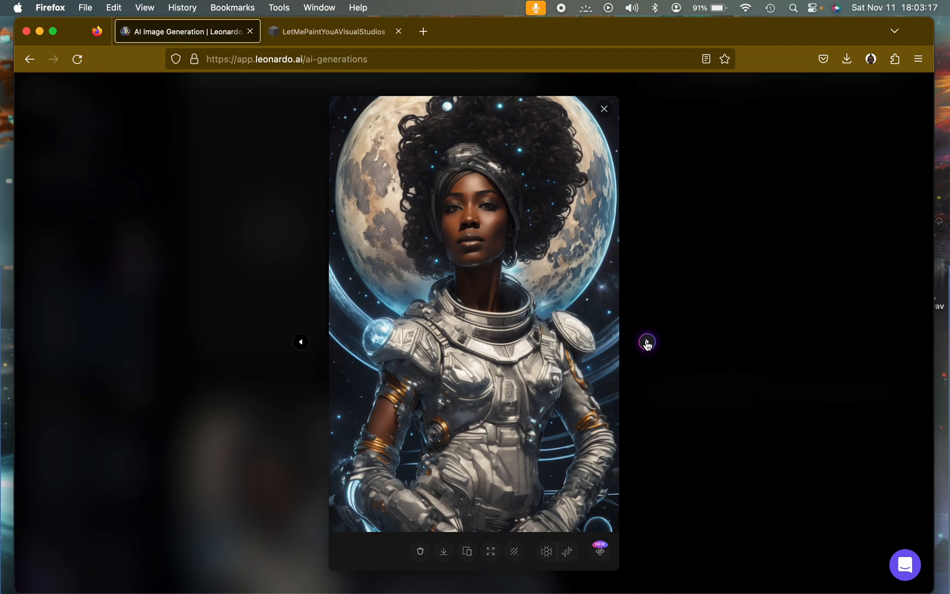
left_click(646, 343)
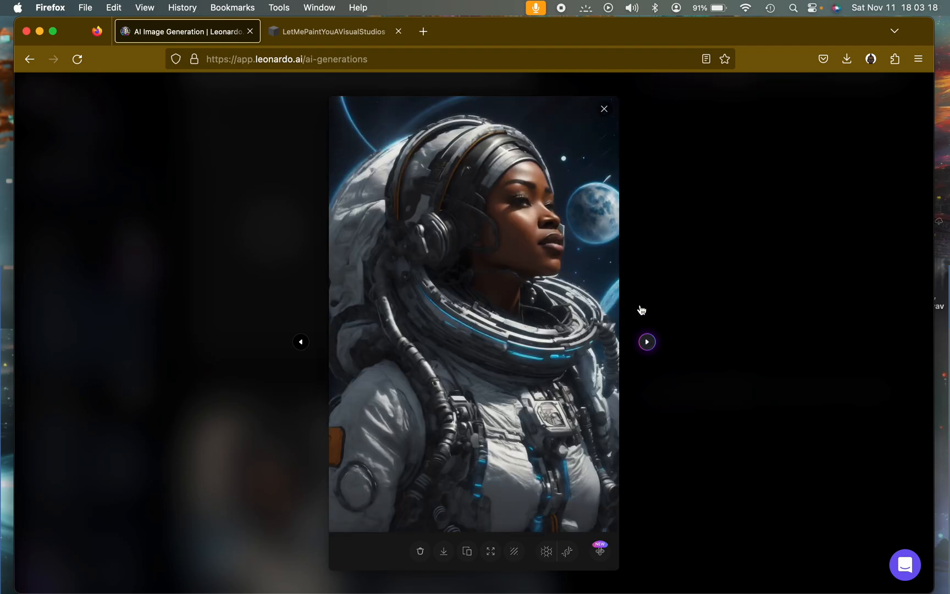
left_click(604, 109)
Step: Look over the batches still generating in the history and check the weight currently set for the Lunar Punk element
scroll(537, 349, "up", 5)
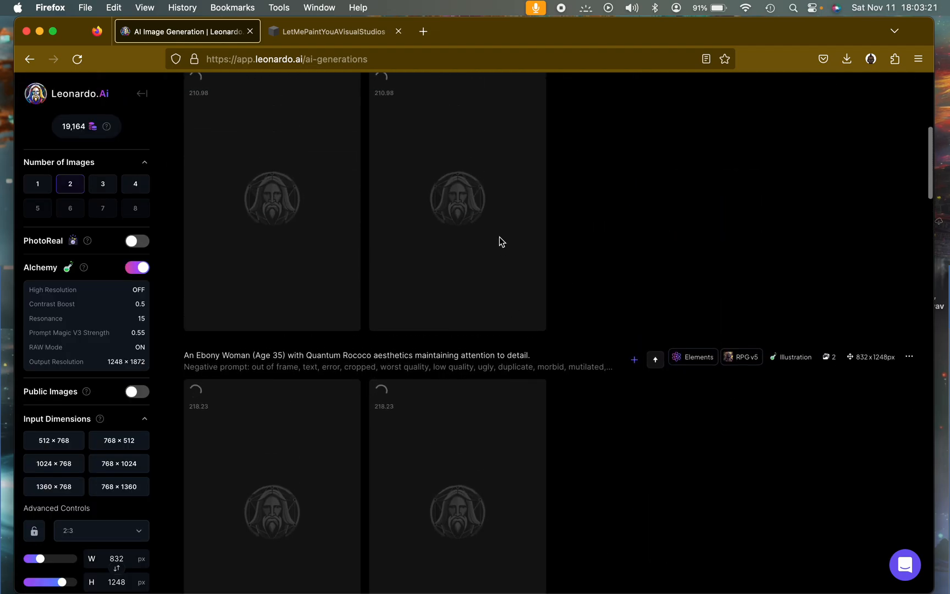
scroll(500, 241, "down", 4)
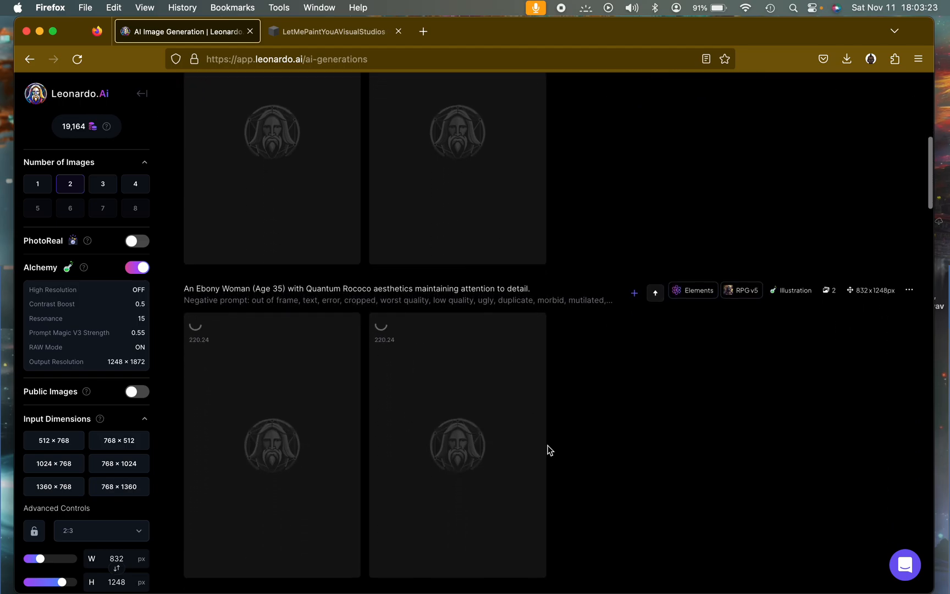
scroll(549, 450, "down", 3)
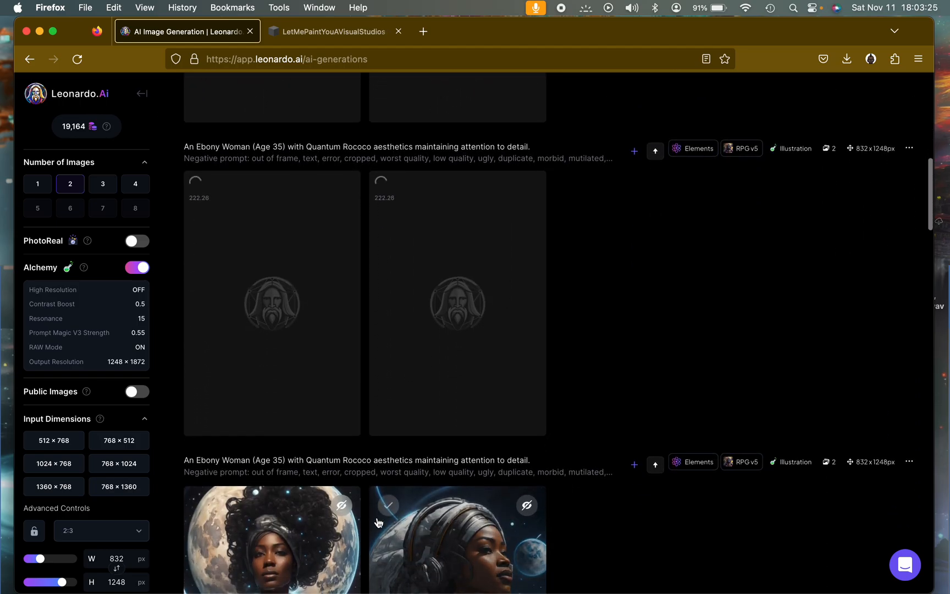
scroll(467, 514, "down", 3)
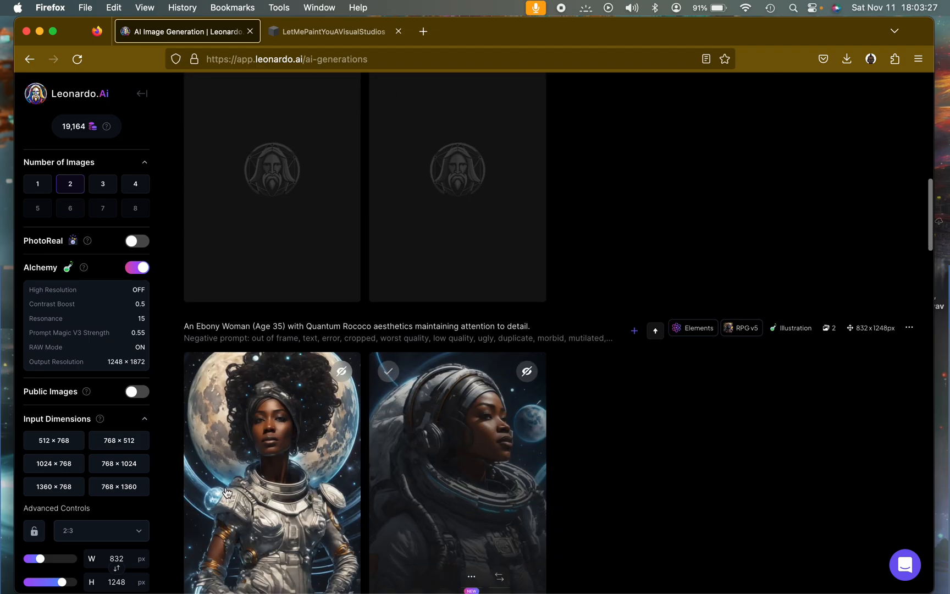
scroll(448, 493, "up", 6)
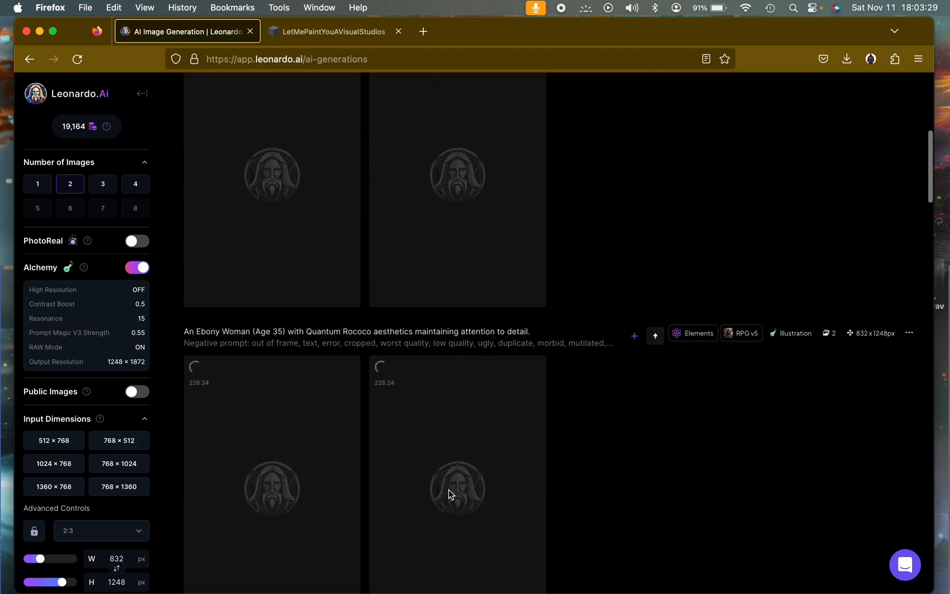
scroll(325, 247, "up", 5)
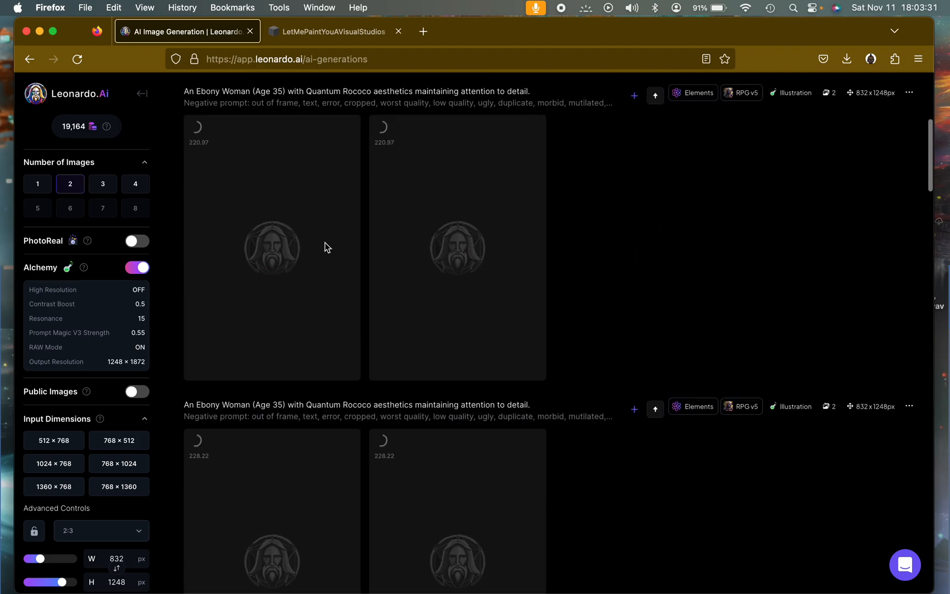
left_click_drag(379, 312, 381, 312)
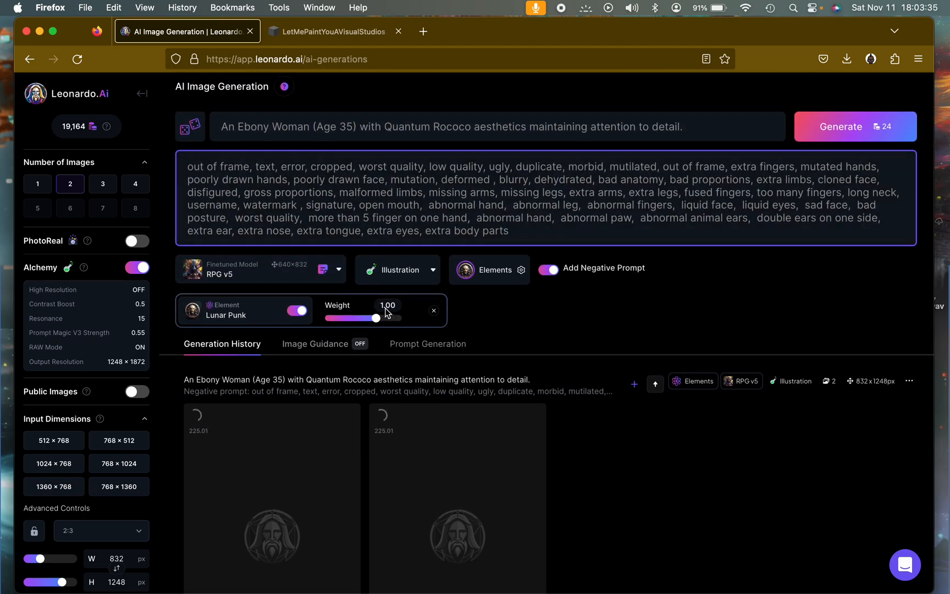
Step: Examine the newly finished image of the white-suited astronaut with the large afro before the blue moon at full size
scroll(624, 460, "down", 2)
scroll(624, 459, "down", 4)
scroll(624, 459, "down", 2)
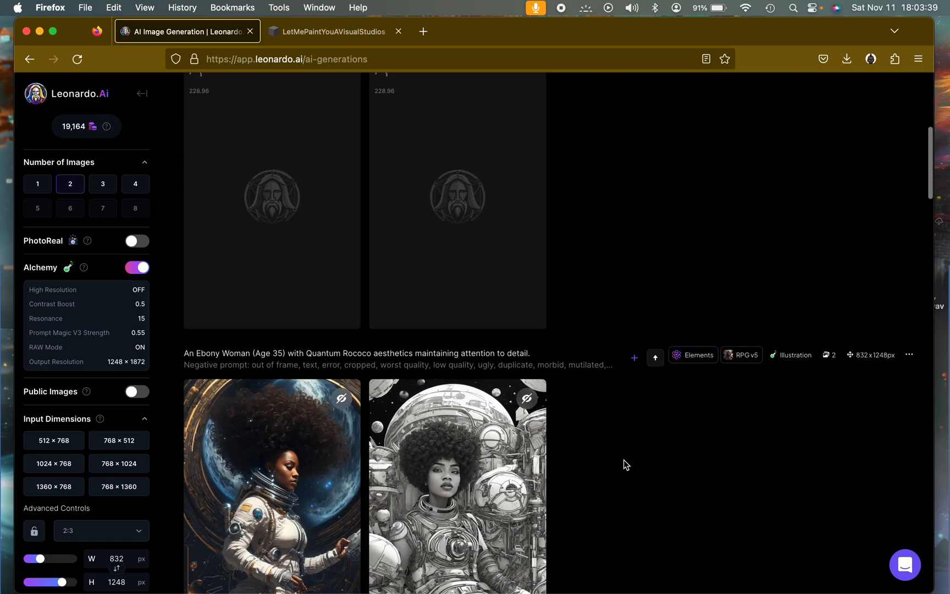
left_click(327, 444)
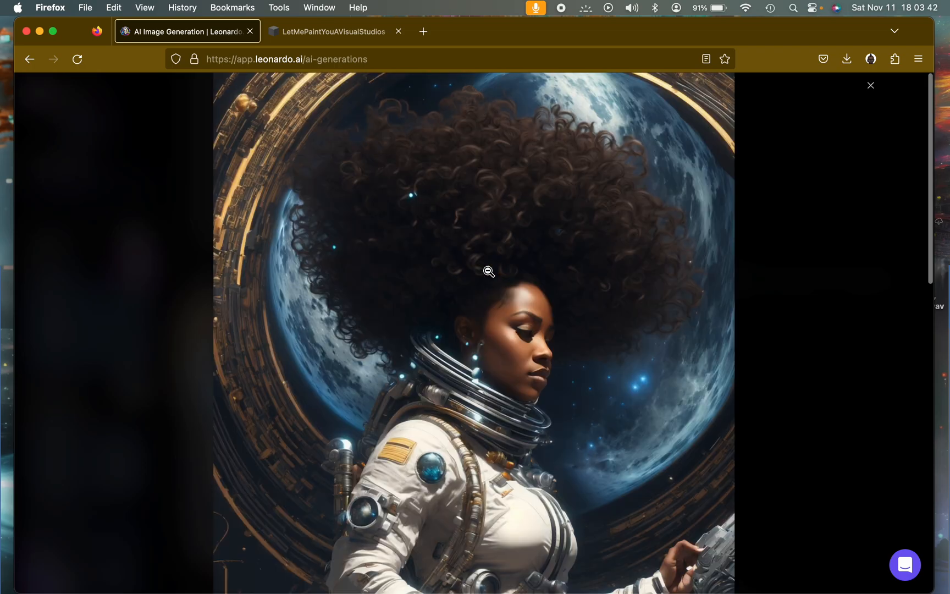
left_click(546, 413)
scroll(546, 414, "down", 3)
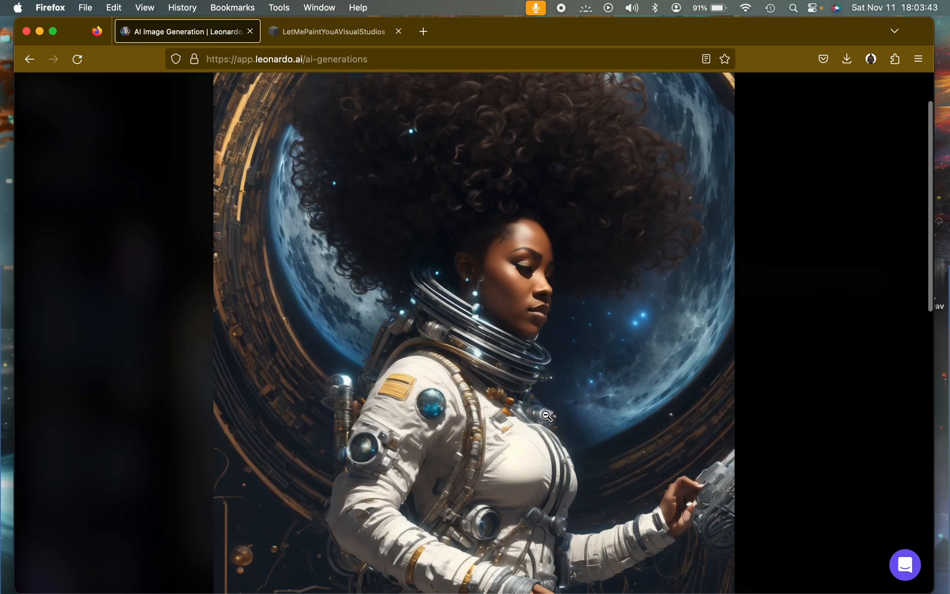
left_click(546, 415)
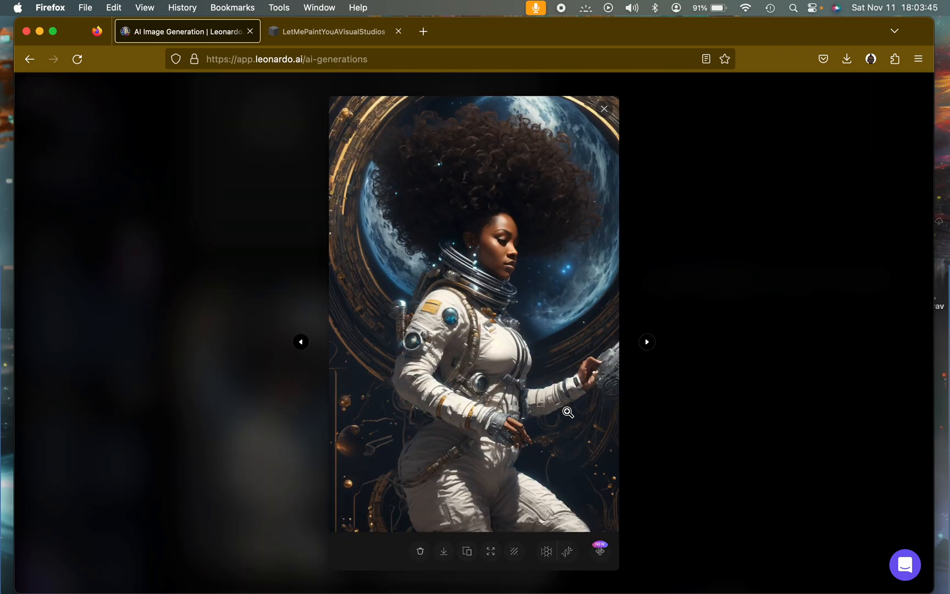
Step: View the black-and-white image of the afro-haired astronaut among spheres and machinery, and return to the newest batch in the history
left_click(647, 341)
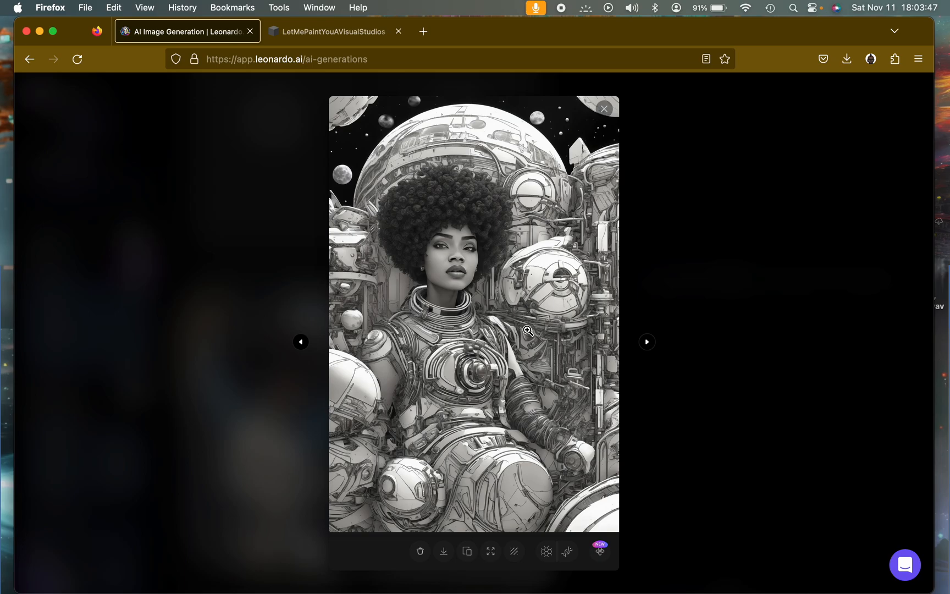
left_click(604, 110)
scroll(575, 251, "up", 5)
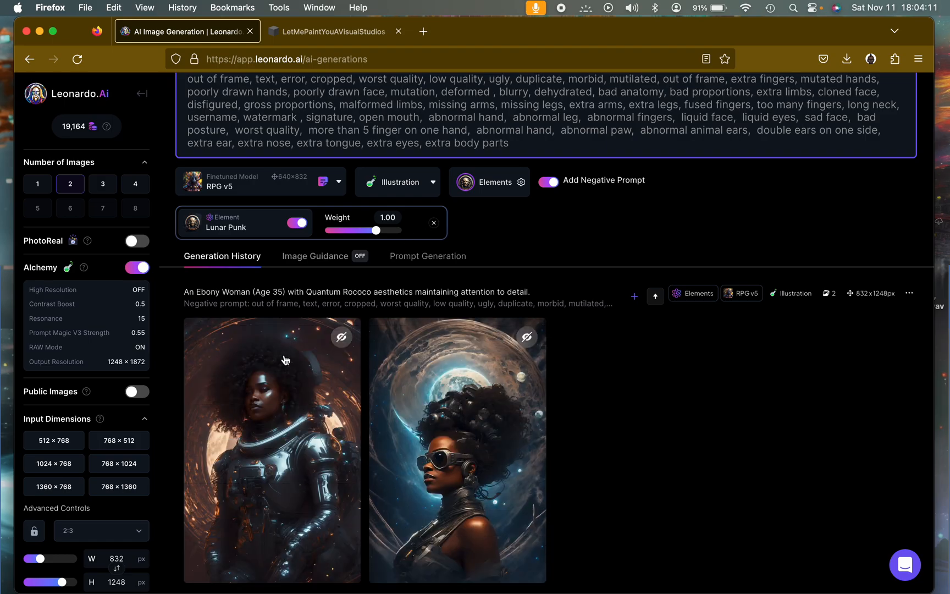
Step: Examine the newest batch's image of the dark-armored astronaut with the glowing orange rings, enlarging it to inspect the details
left_click(269, 384)
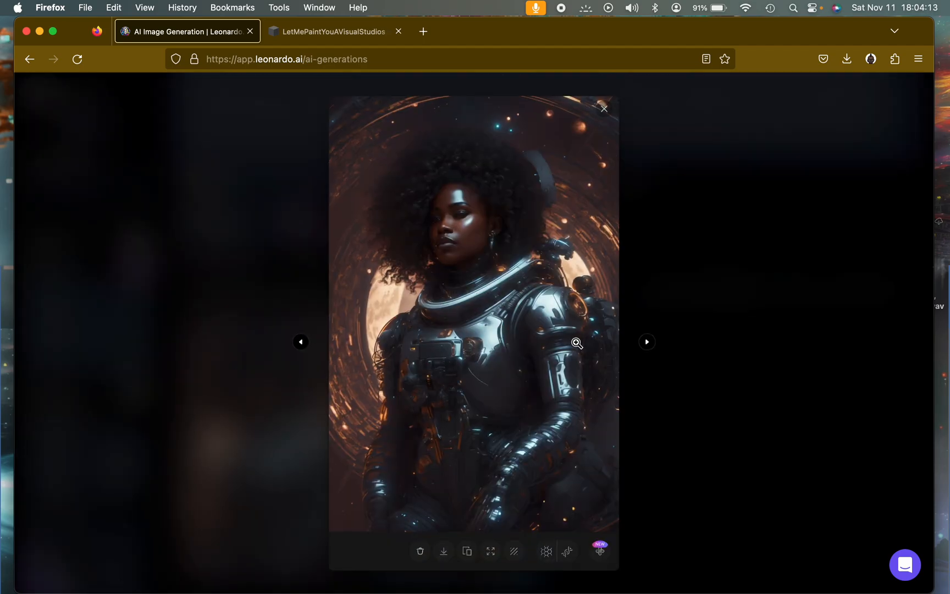
left_click(510, 321)
scroll(511, 321, "down", 10)
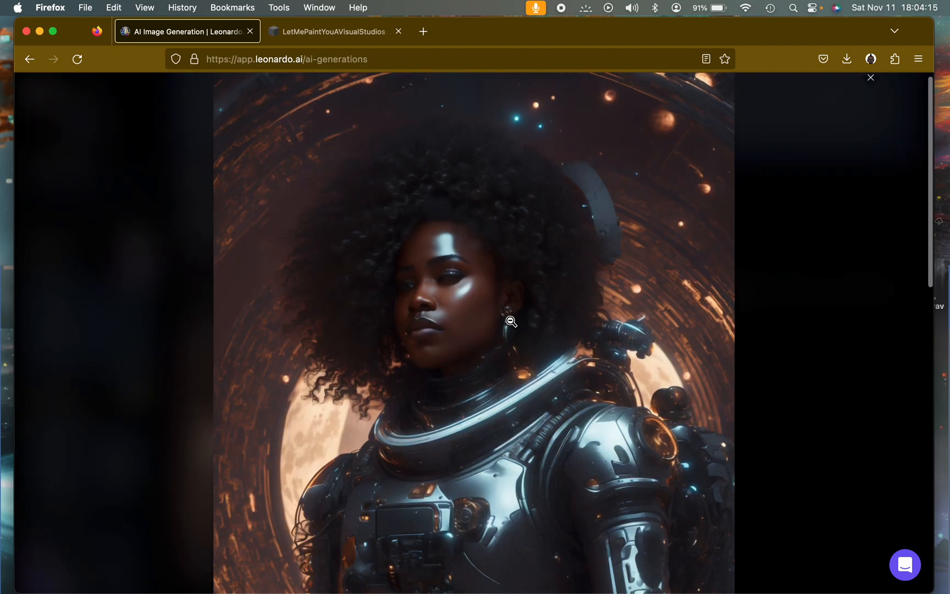
scroll(510, 321, "up", 10)
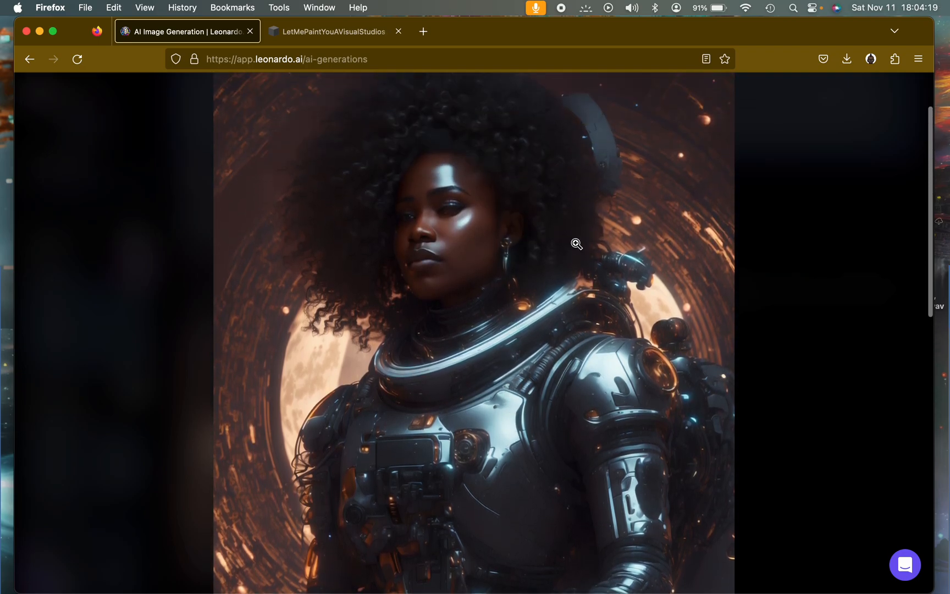
left_click(577, 243)
Step: Examine the same batch's profile image of the woman in goggles before the moon at enlarged size, and close the viewer
left_click(646, 341)
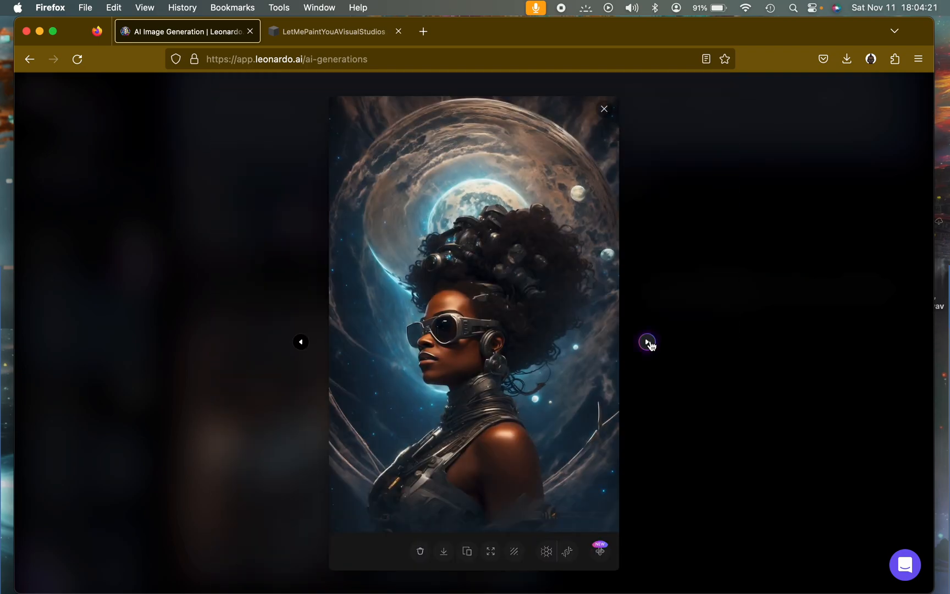
left_click(519, 310)
scroll(519, 311, "down", 5)
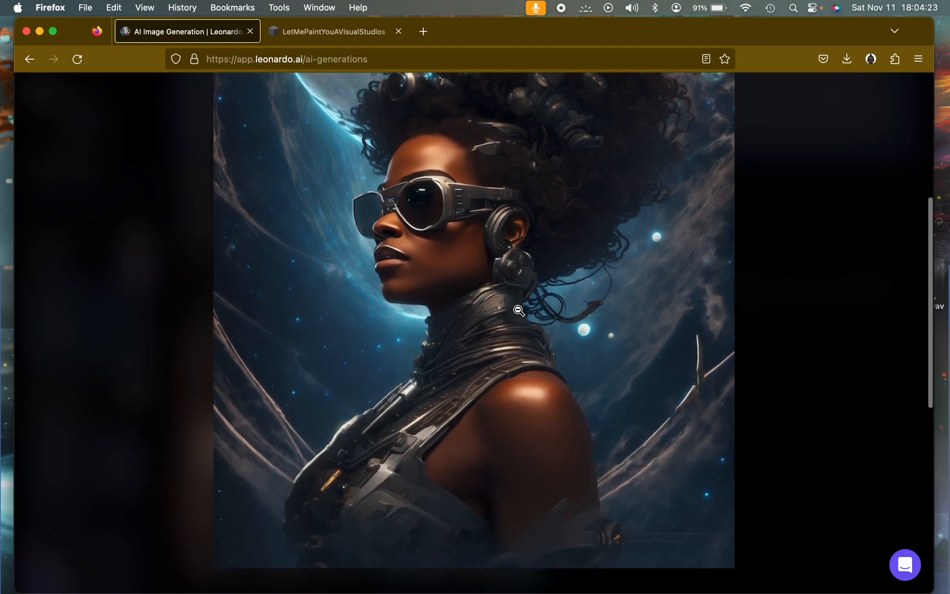
scroll(519, 311, "up", 5)
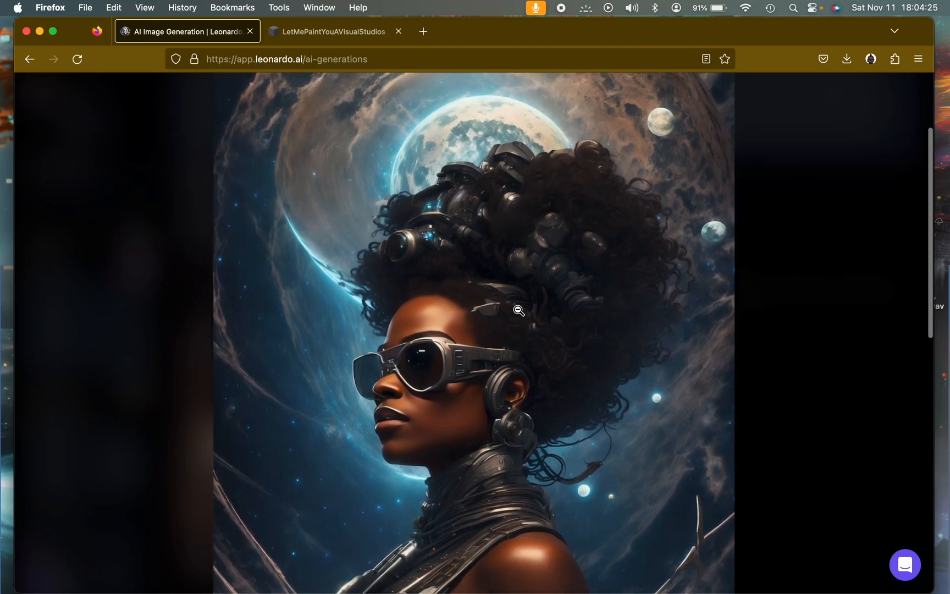
left_click(519, 310)
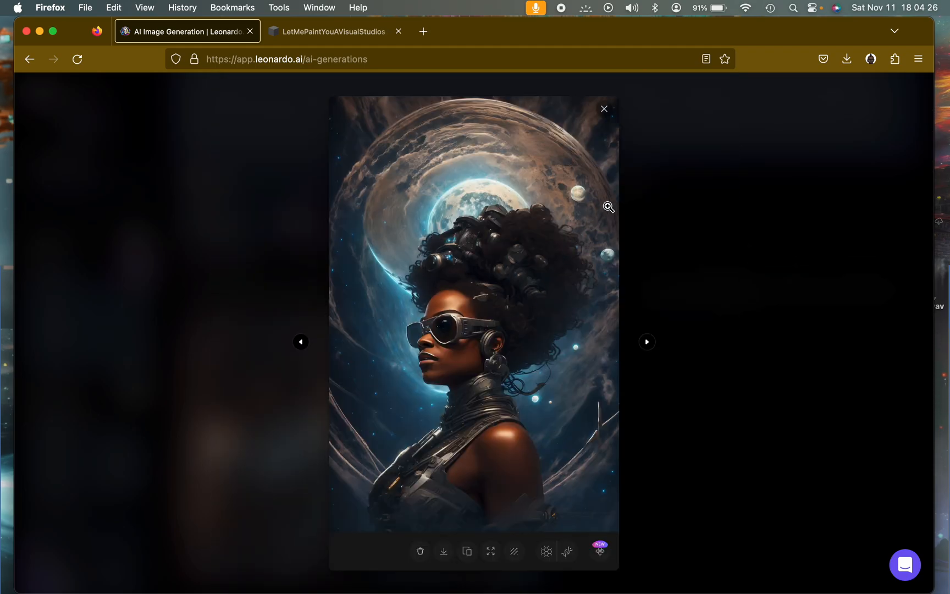
left_click(606, 109)
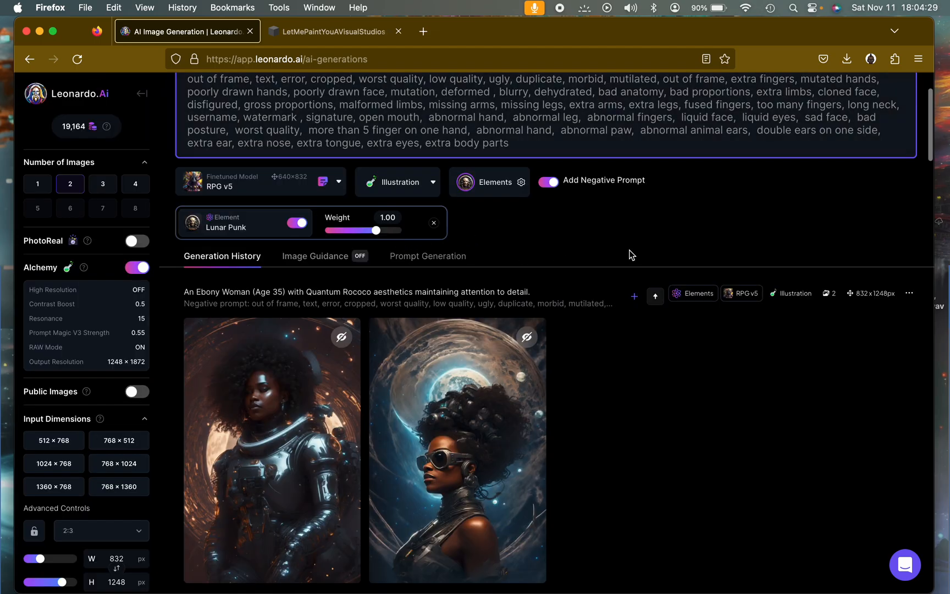
Step: Generate a batch of the prompt with Lunar Punk at weight 1.00 and another at weight 1.20
scroll(630, 253, "up", 3)
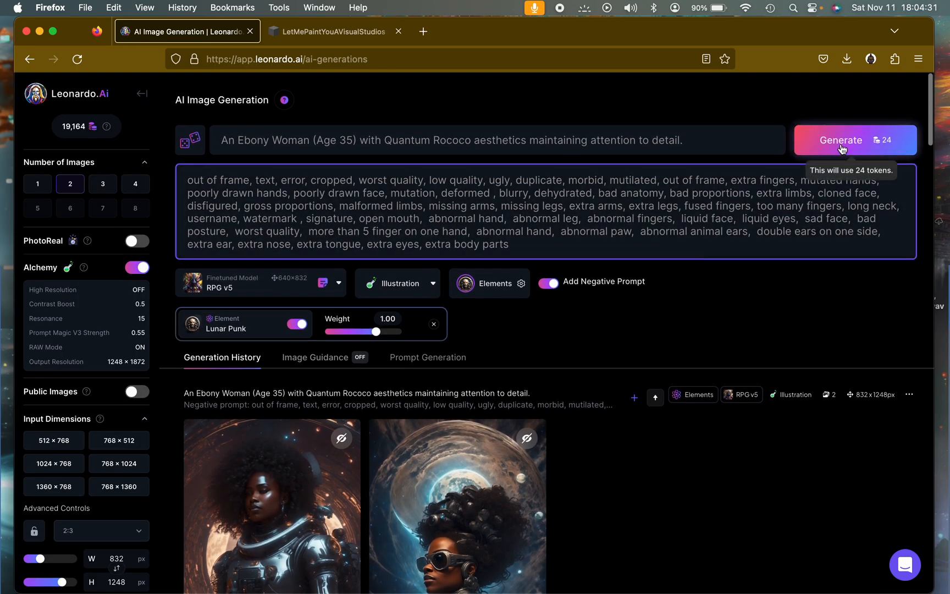
left_click(839, 144)
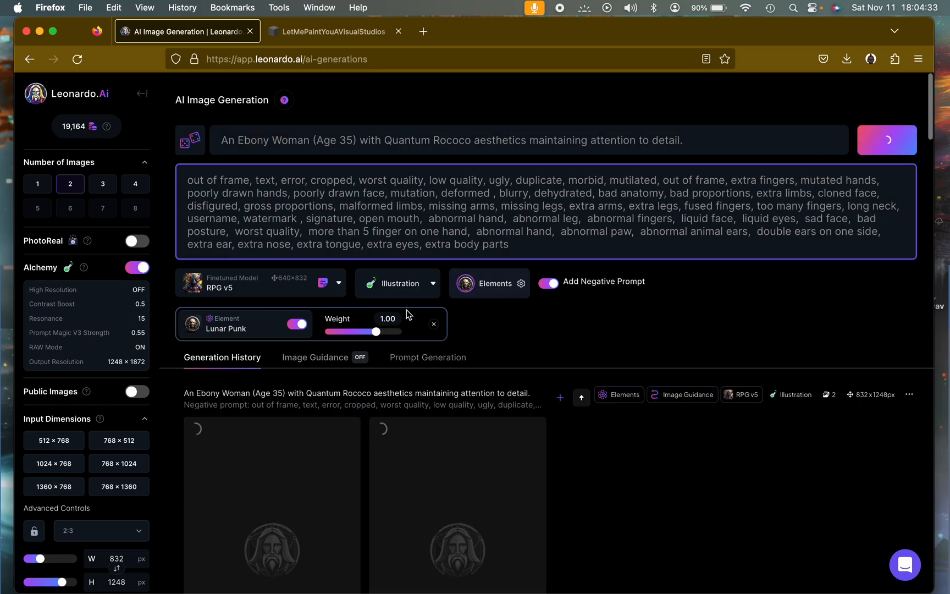
scroll(386, 326, "down", 1)
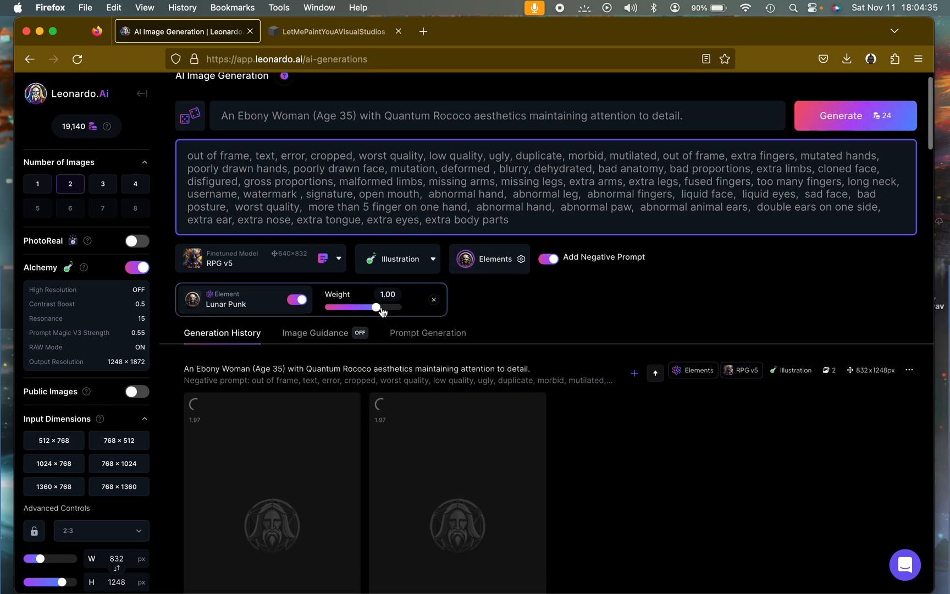
left_click(381, 308)
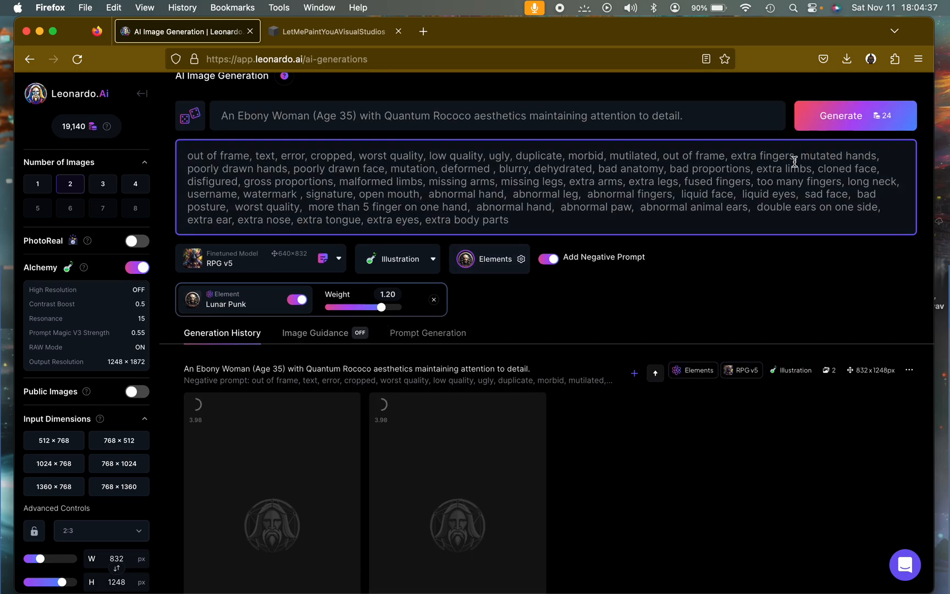
left_click(834, 128)
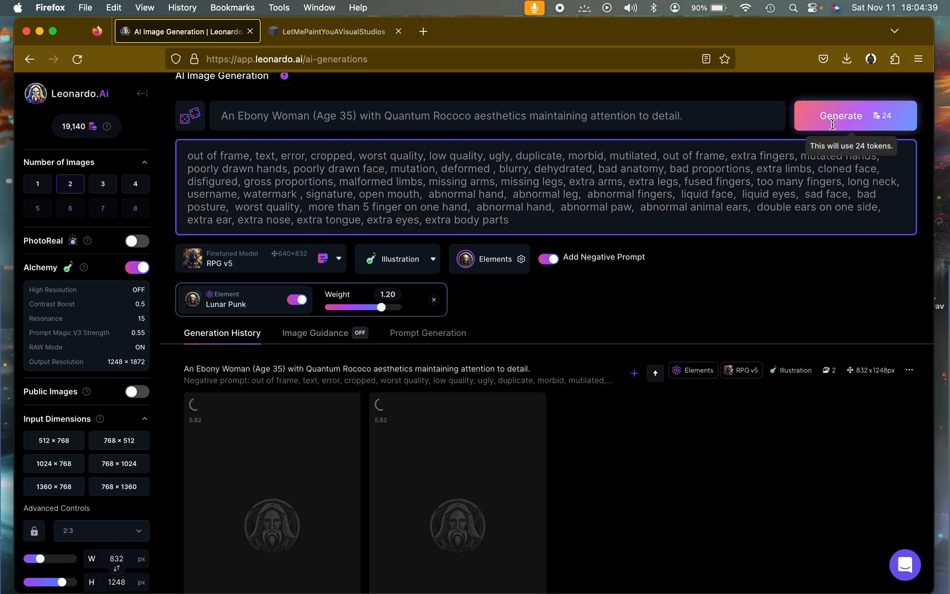
Step: Generate one batch with the Lunar Punk weight at 1.30 and another with it at 1.40
left_click(386, 308)
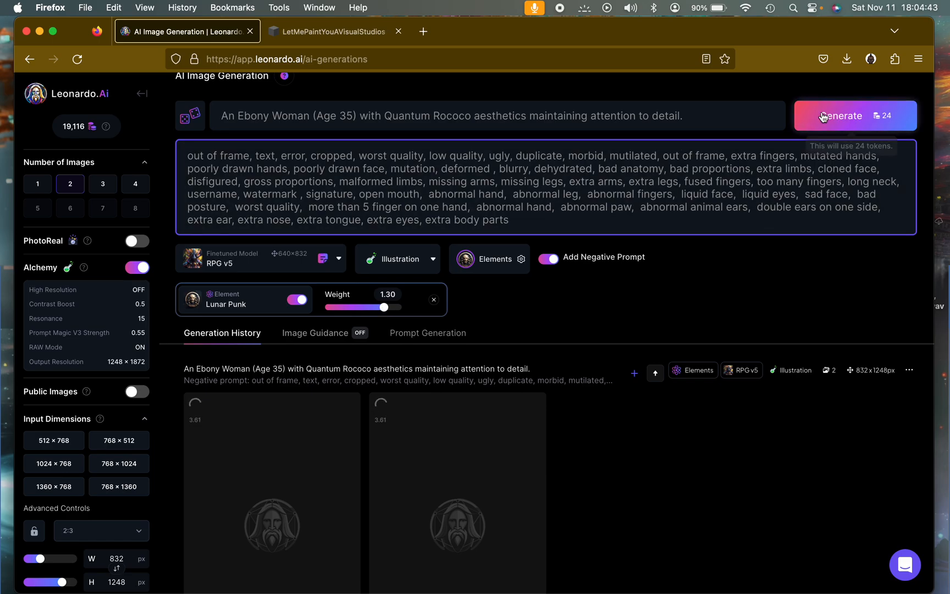
left_click(840, 115)
left_click(389, 308)
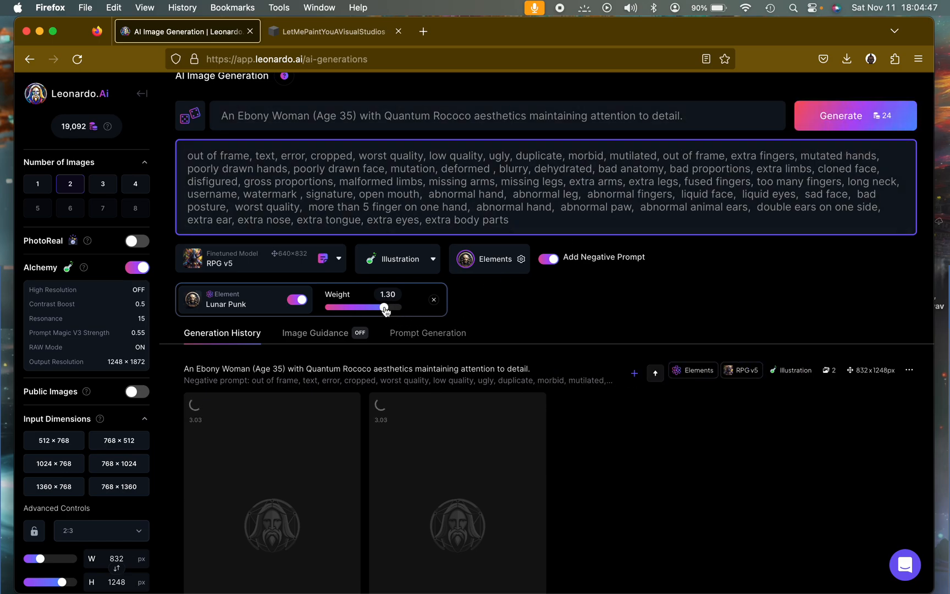
left_click(389, 309)
left_click_drag(389, 309, 386, 308)
left_click(830, 114)
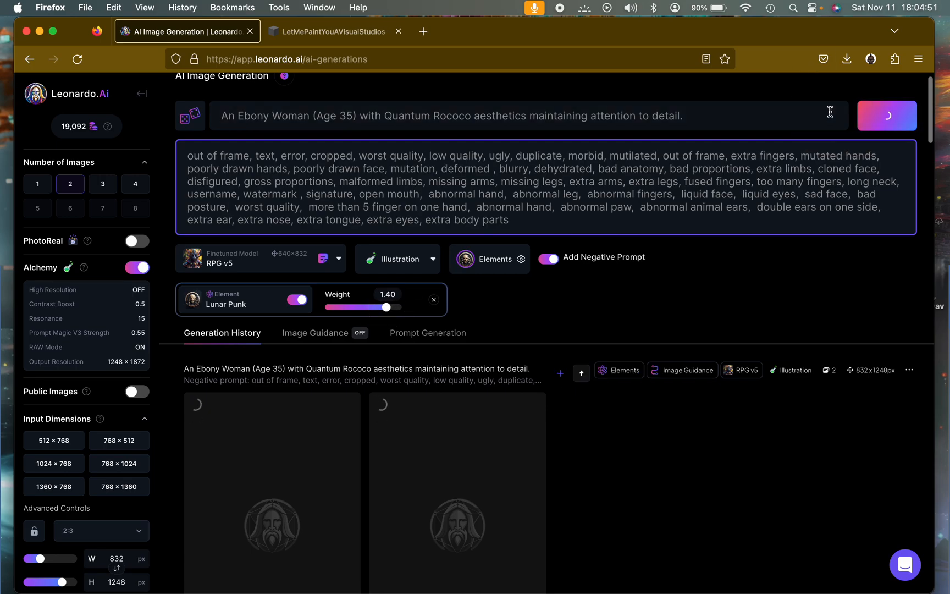
Step: Raise the Lunar Punk weight to 1.50 and to 1.60, generating a batch at each value
left_click(390, 308)
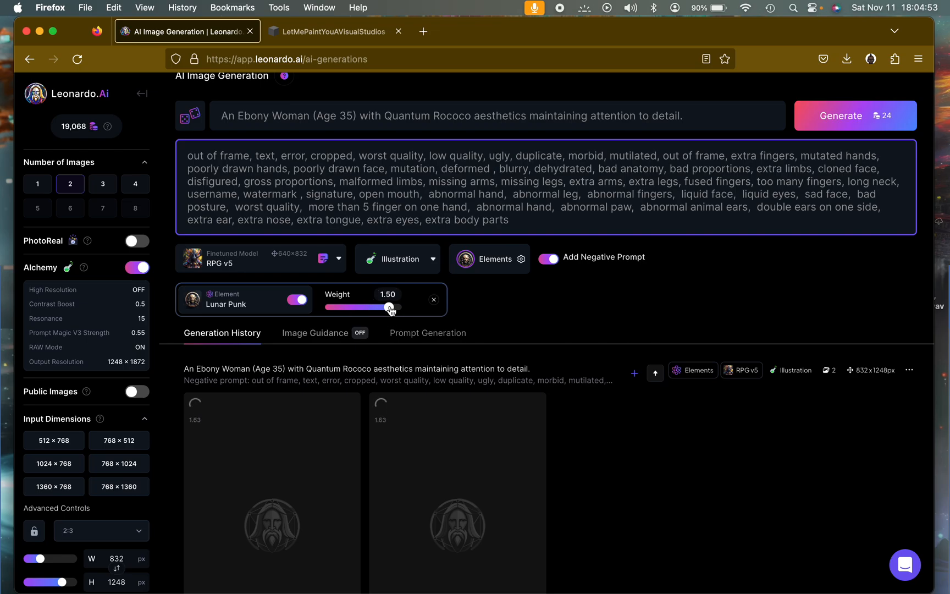
left_click(831, 116)
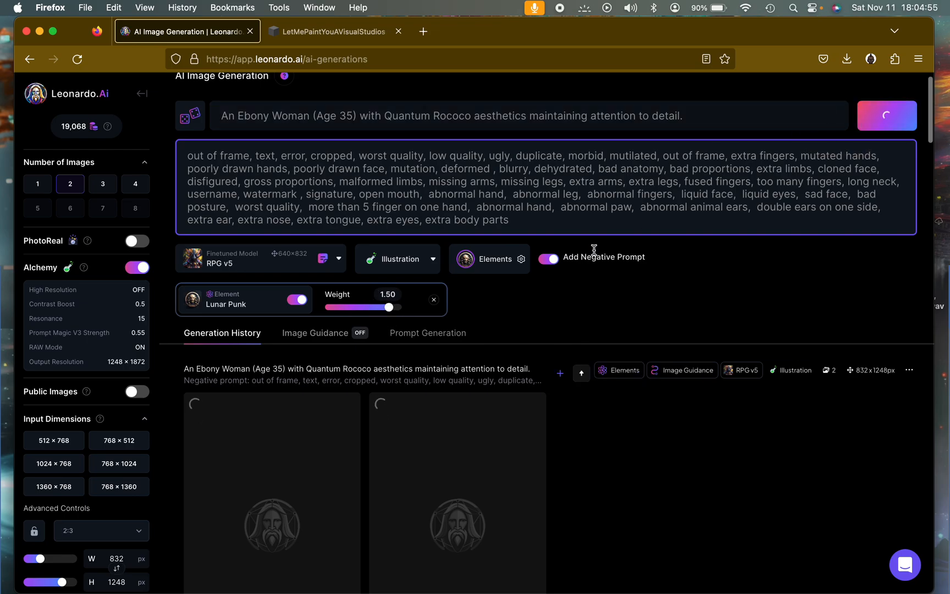
left_click(392, 308)
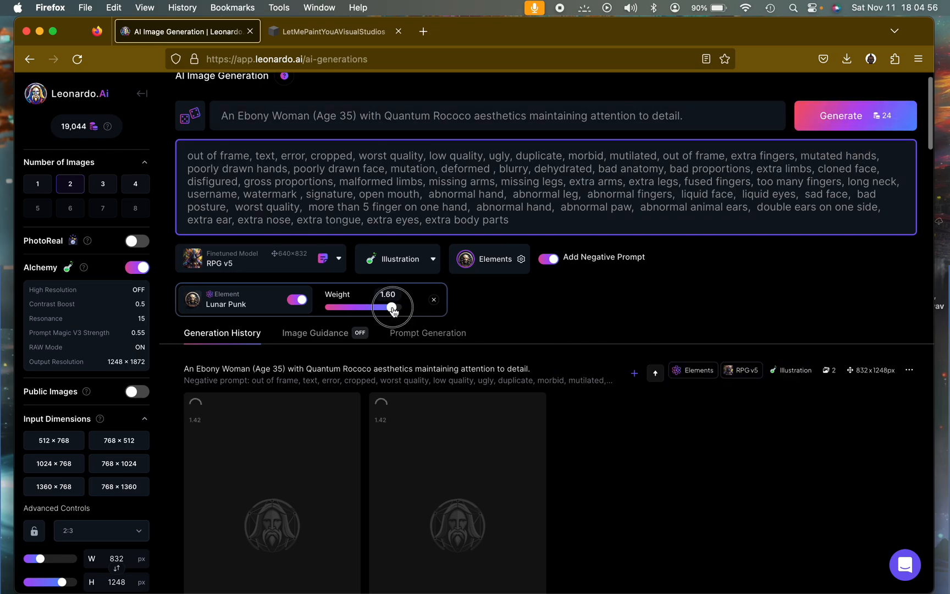
left_click(812, 128)
Step: Generate one batch with the Lunar Punk weight at 1.70 and another with it at 1.80
scroll(566, 330, "down", 15)
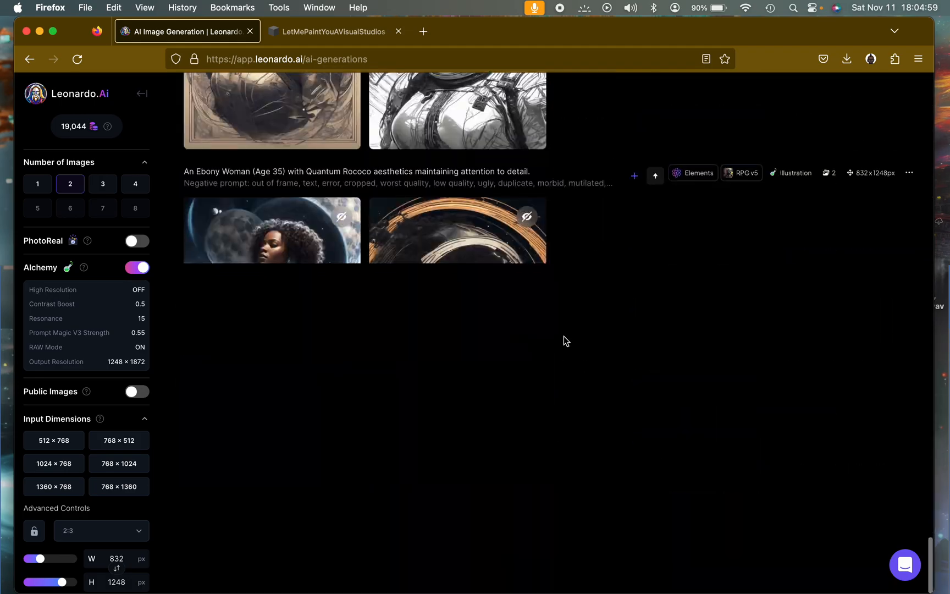
scroll(563, 337, "up", 10)
scroll(564, 336, "up", 5)
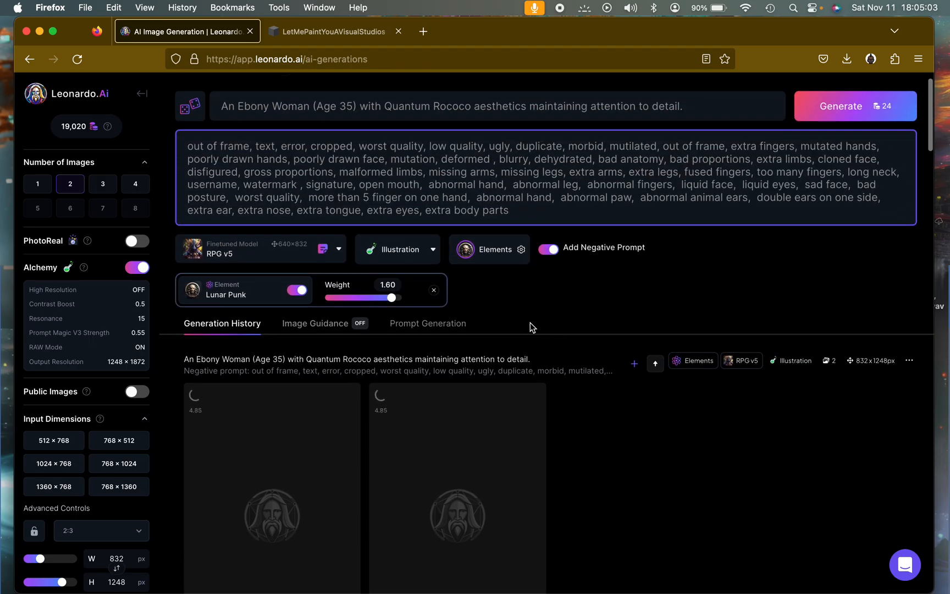
left_click_drag(392, 298, 394, 299)
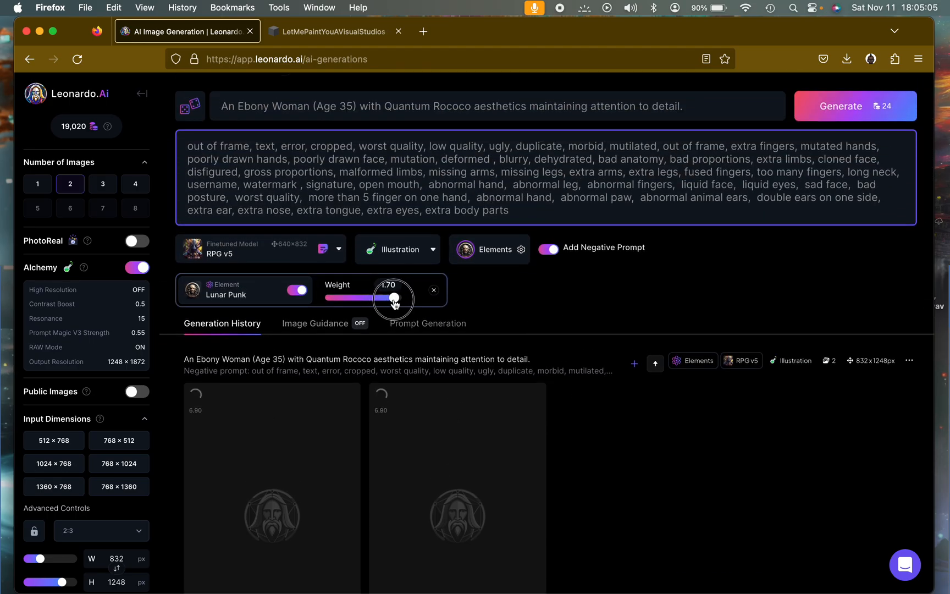
left_click(814, 111)
left_click_drag(396, 298, 397, 303)
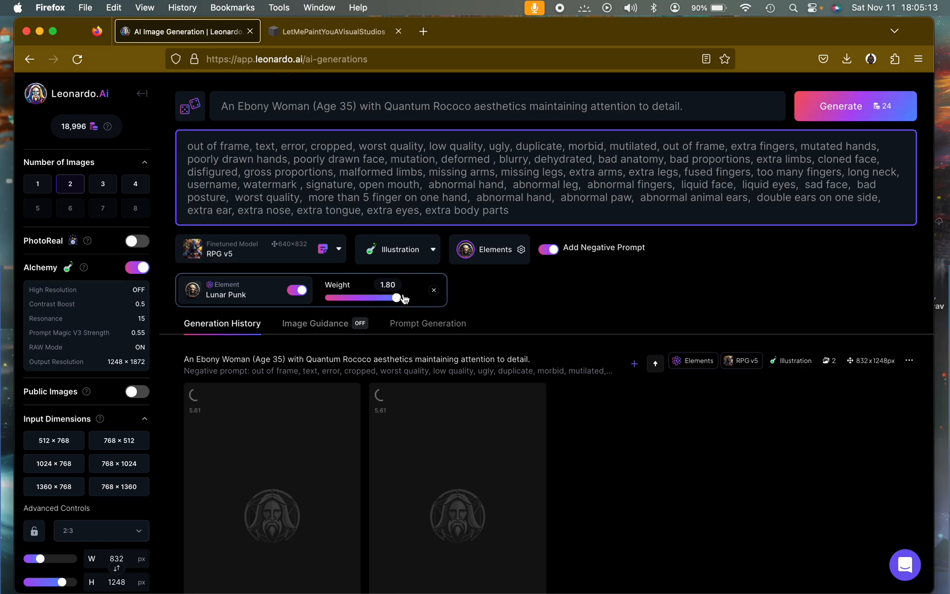
left_click(812, 107)
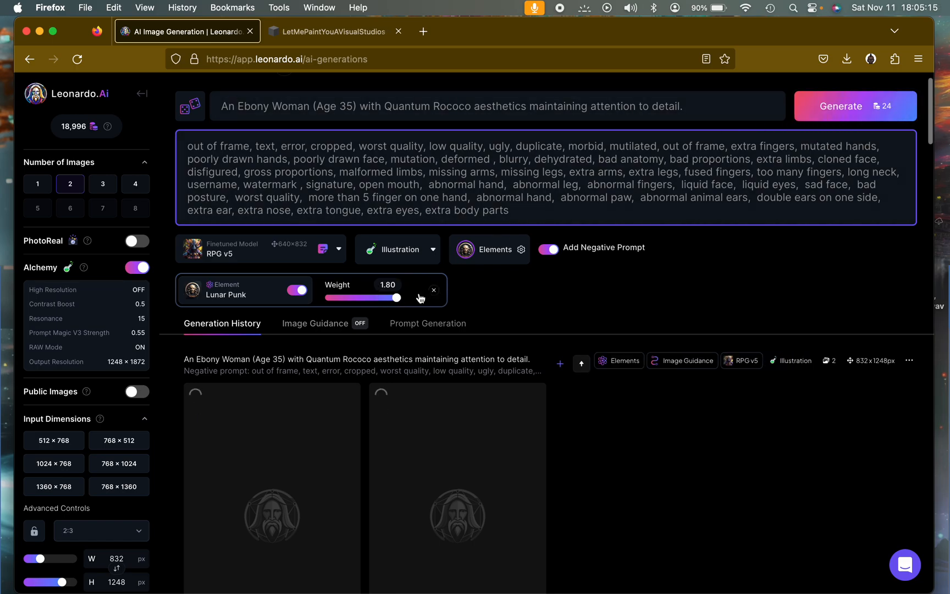
Step: Raise the Lunar Punk weight to 1.90 and to 2.00, generating a batch at each value
left_click(399, 301)
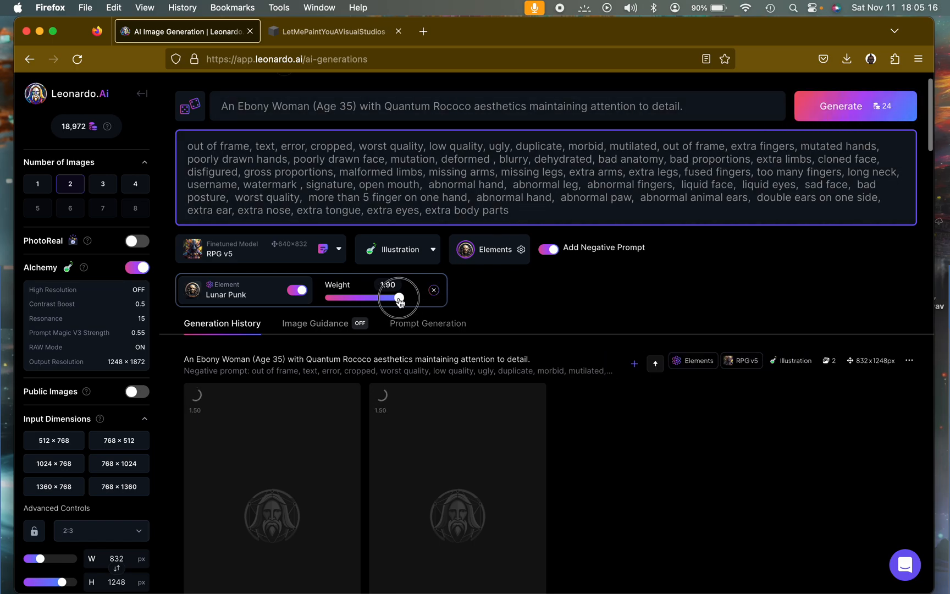
left_click(820, 114)
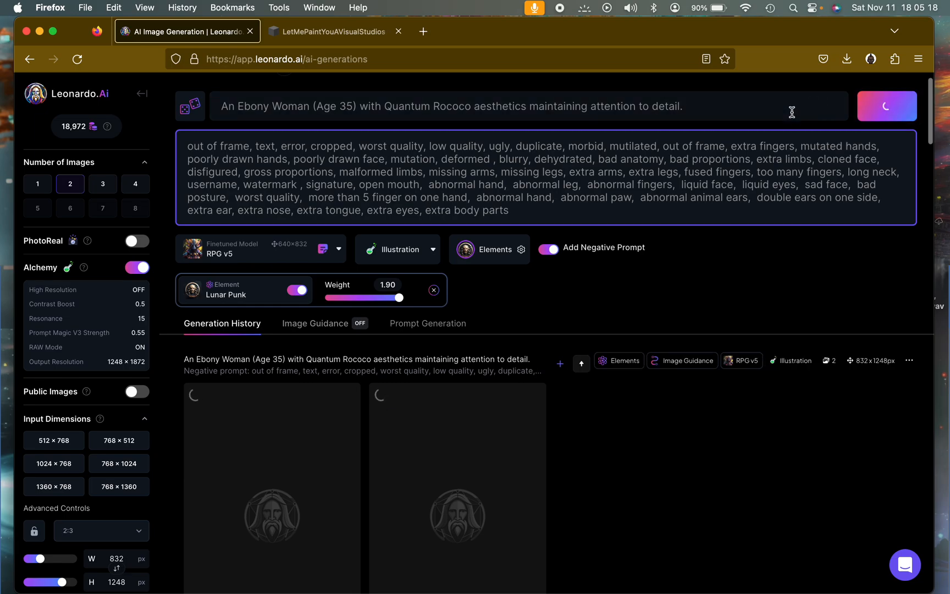
left_click(401, 297)
left_click_drag(400, 298, 403, 297)
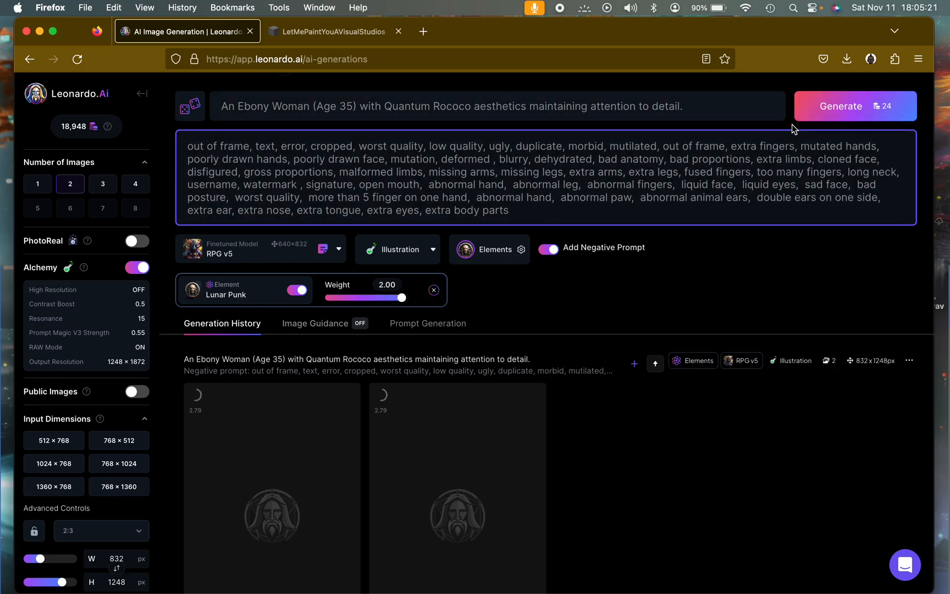
left_click(830, 110)
Step: Check which Lunar Punk weight the finished batch with the silver-faced astronaut used in its generation info, and close the details
scroll(708, 318, "down", 10)
scroll(708, 318, "down", 10)
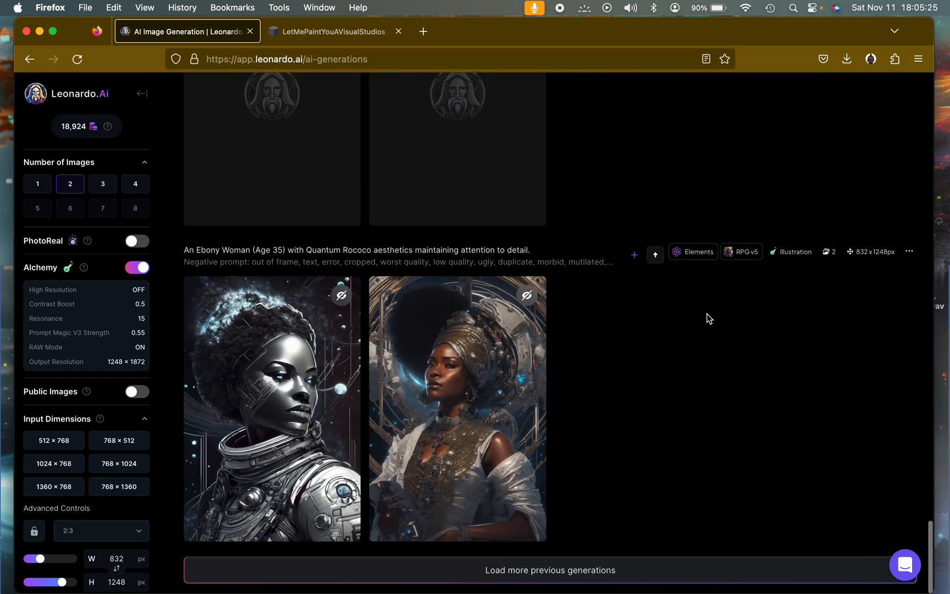
left_click(910, 252)
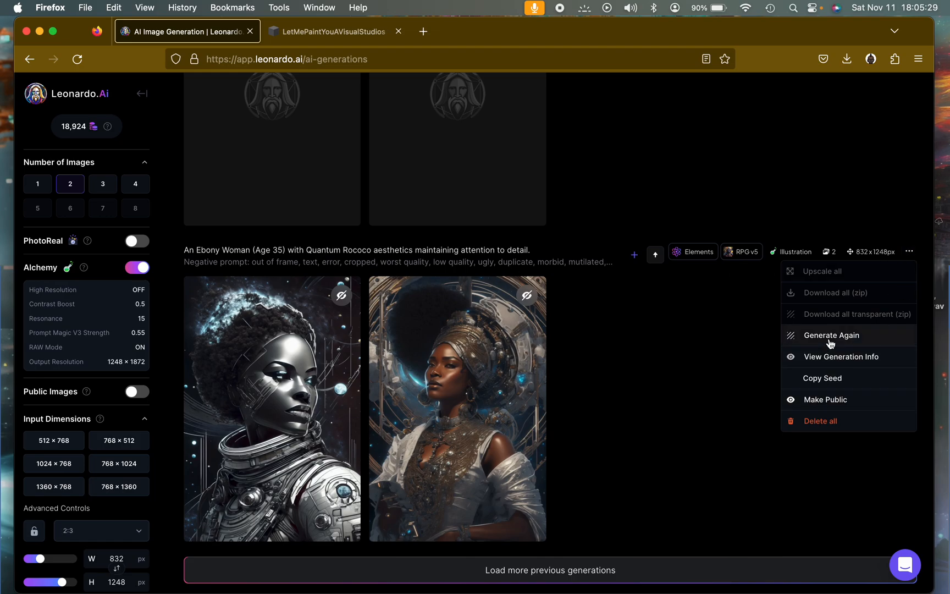
left_click(836, 357)
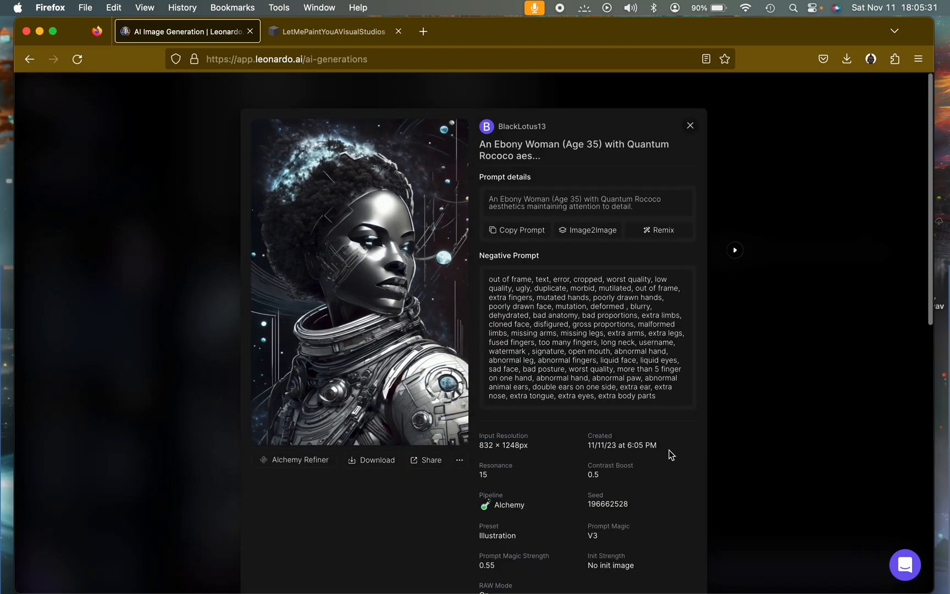
scroll(670, 452, "down", 3)
scroll(671, 454, "down", 2)
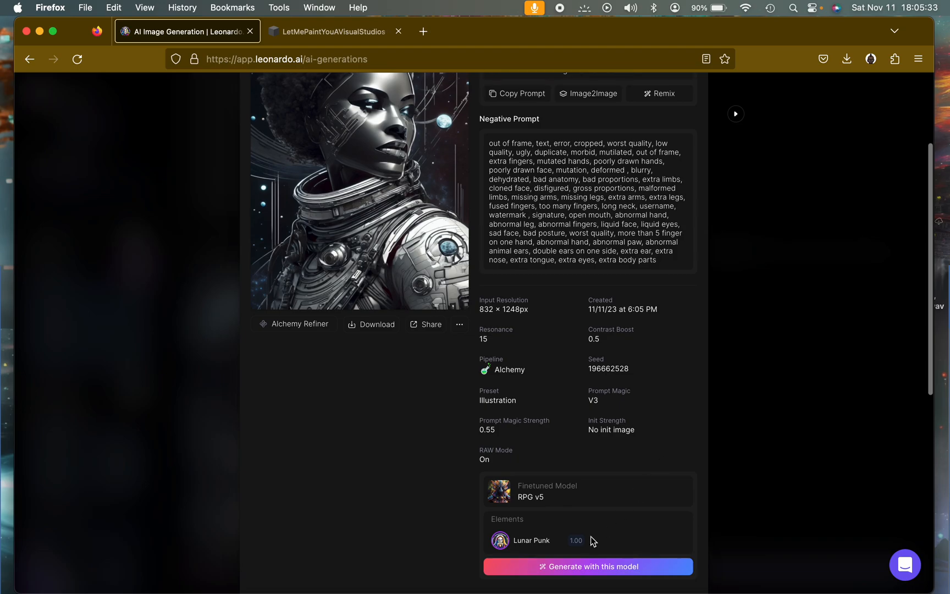
scroll(544, 342, "up", 5)
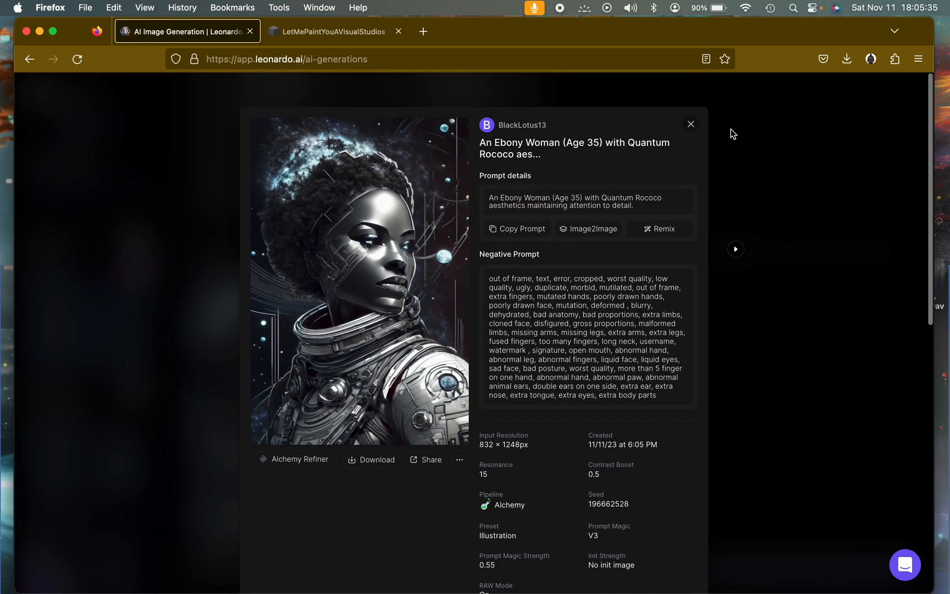
left_click(691, 125)
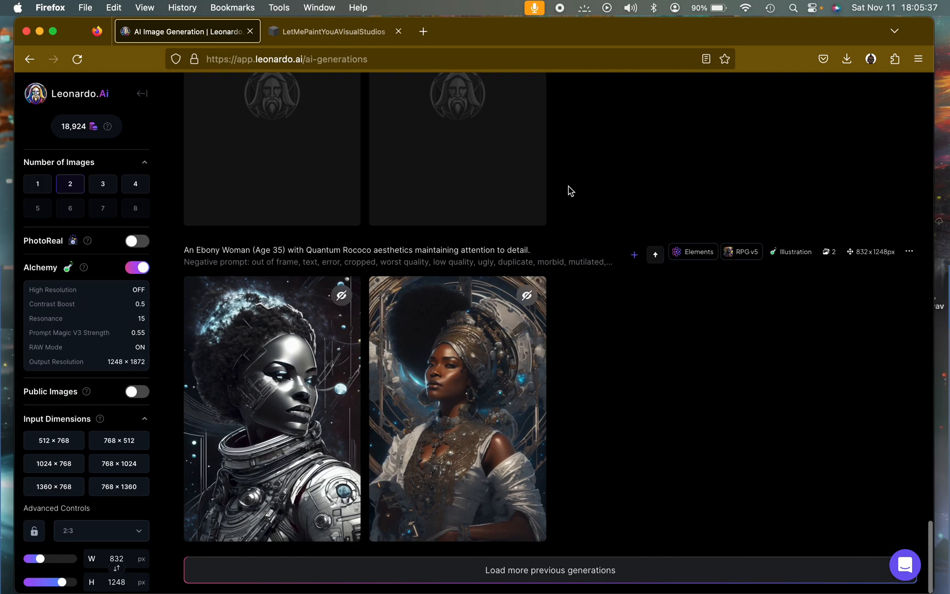
Step: View both enlarged images of the batch with the silver-faced astronaut, and close the preview
left_click(254, 383)
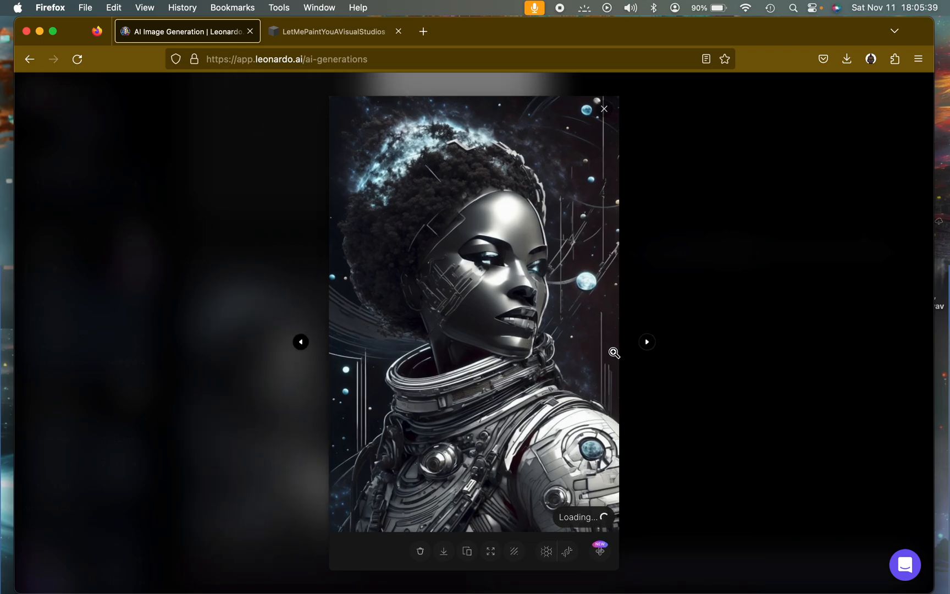
left_click(647, 342)
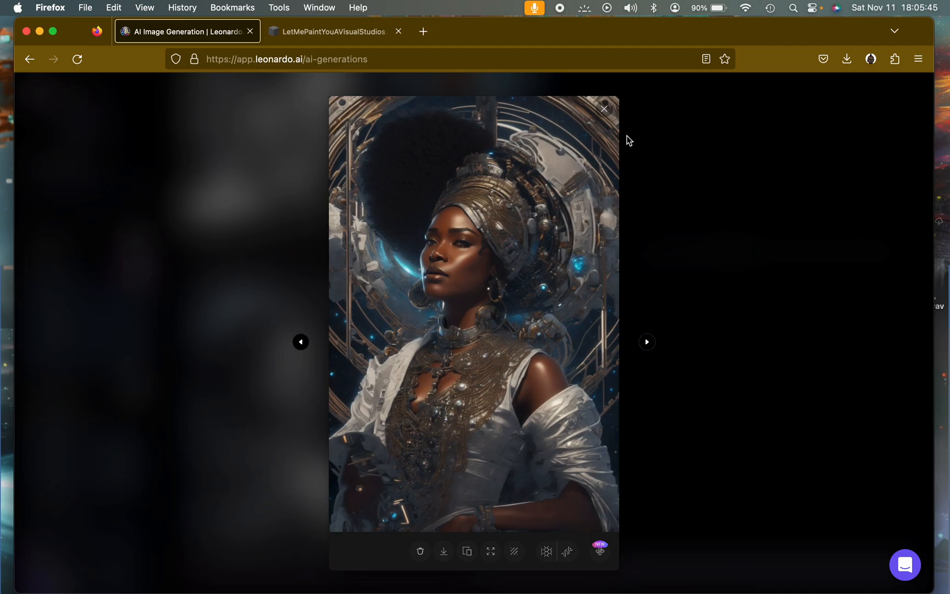
left_click(604, 116)
Step: View both enlarged images of the batch above, with the seated astronaut and the woman in gold, and close the preview
scroll(638, 195, "up", 5)
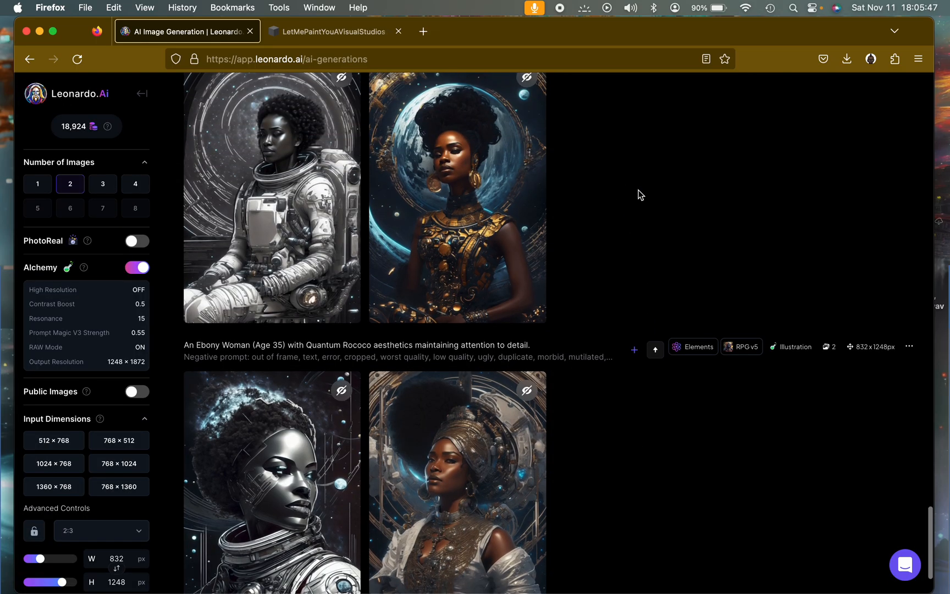
scroll(638, 194, "up", 3)
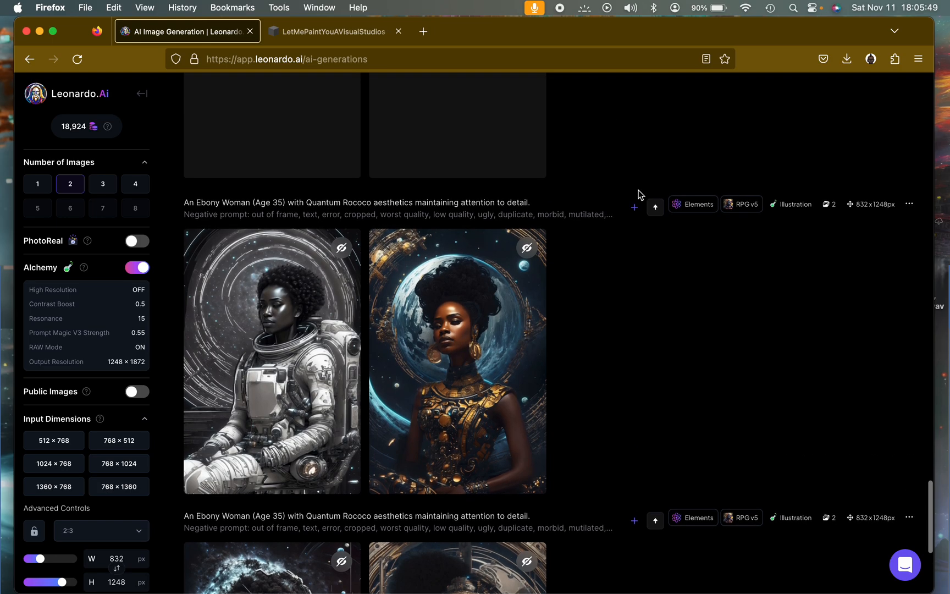
left_click(235, 341)
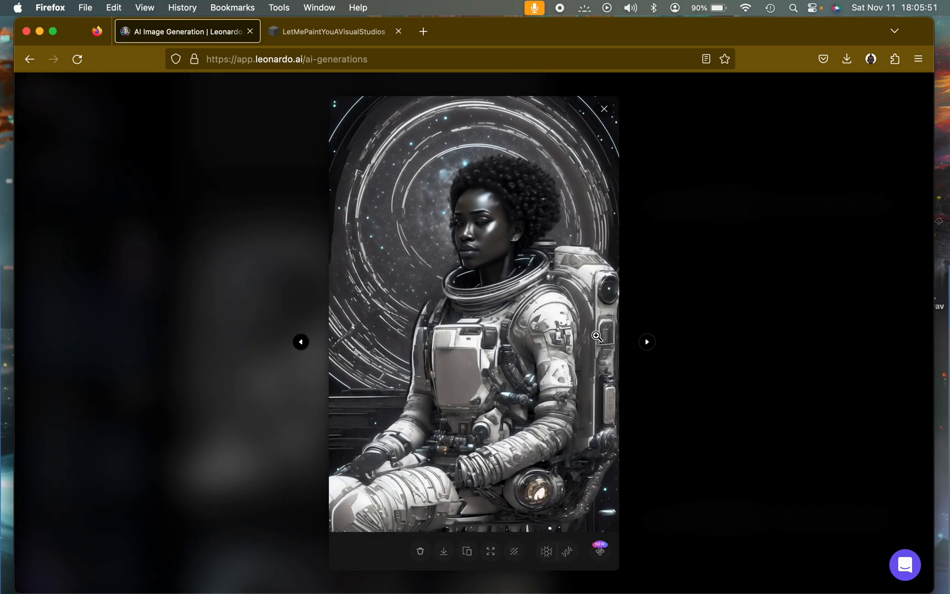
left_click(647, 342)
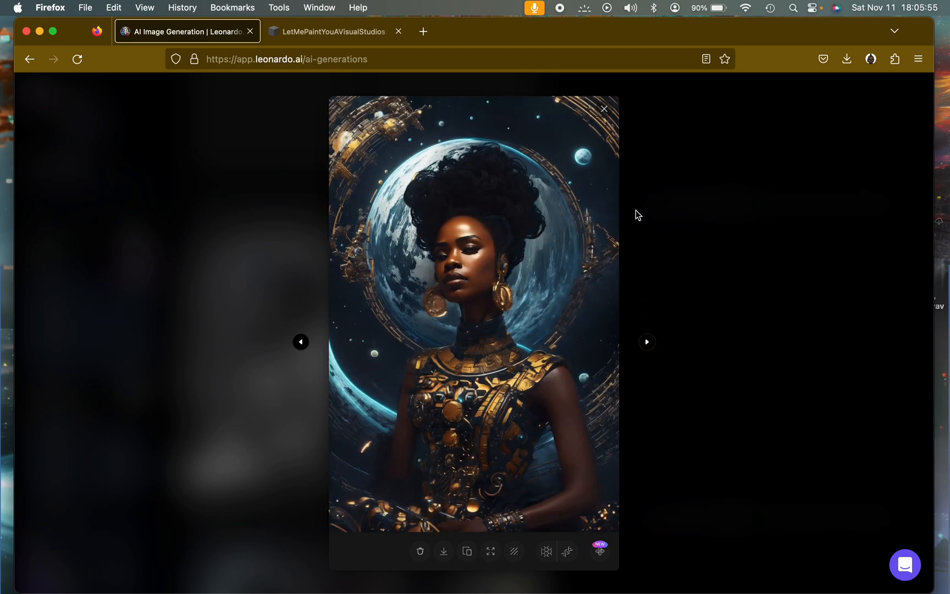
left_click(607, 113)
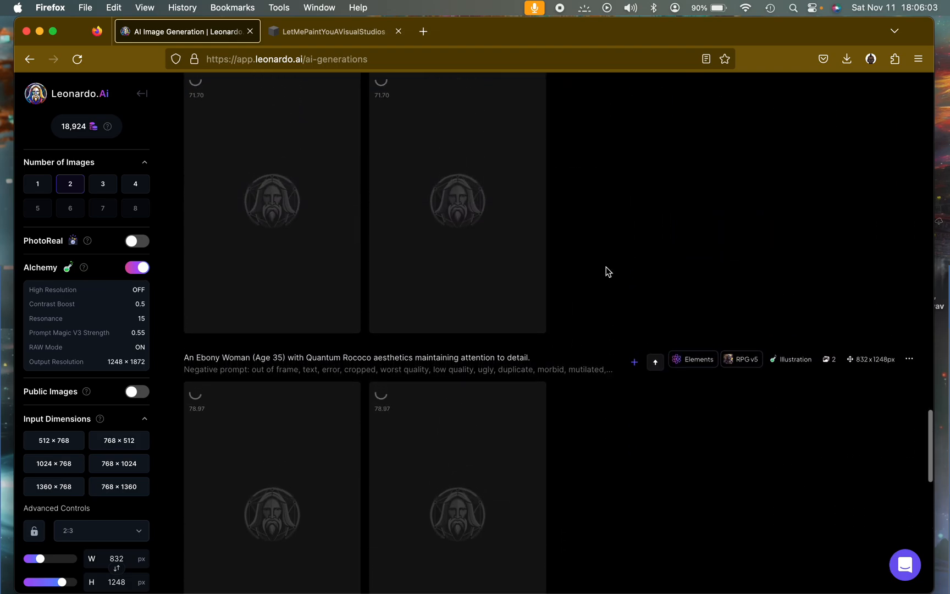
Step: Inspect the monochrome batch with the large afro and the helmeted astronaut, examining the helmet image at full size
scroll(606, 267, "down", 1)
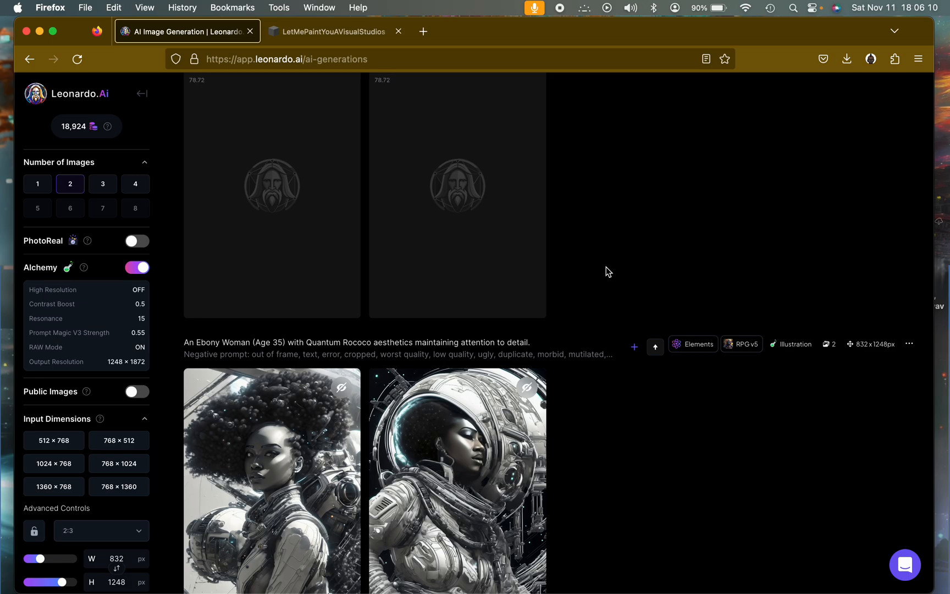
left_click(302, 476)
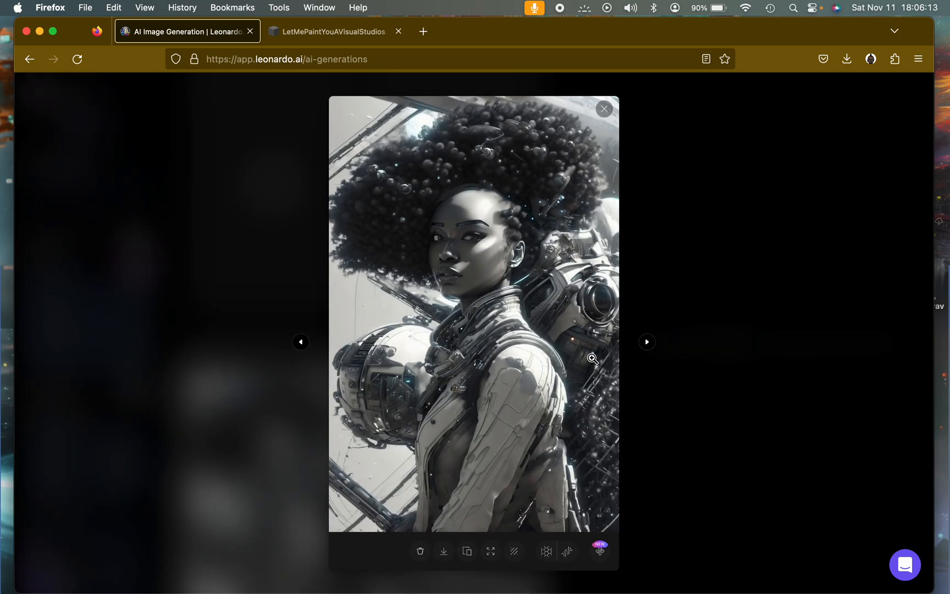
left_click(645, 343)
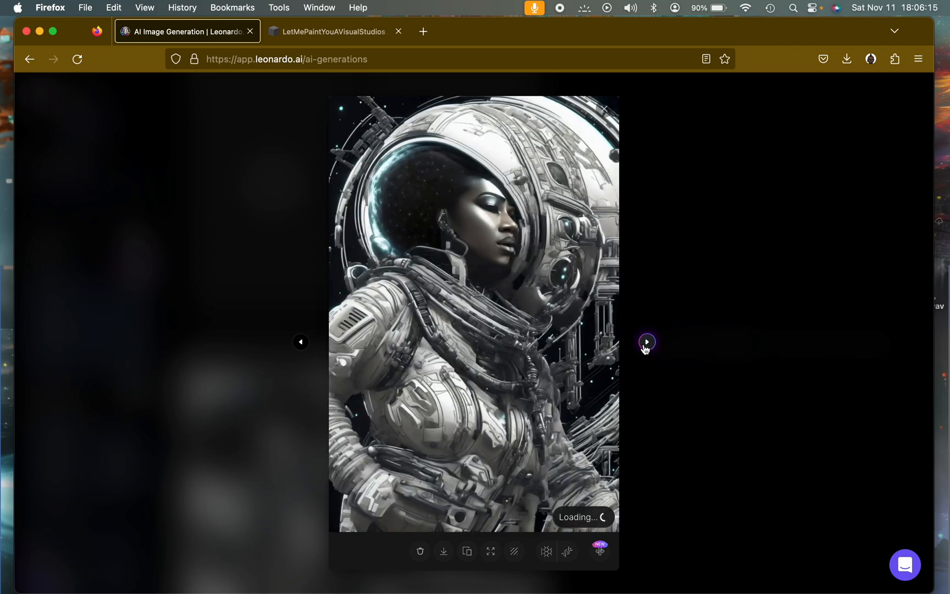
left_click(531, 244)
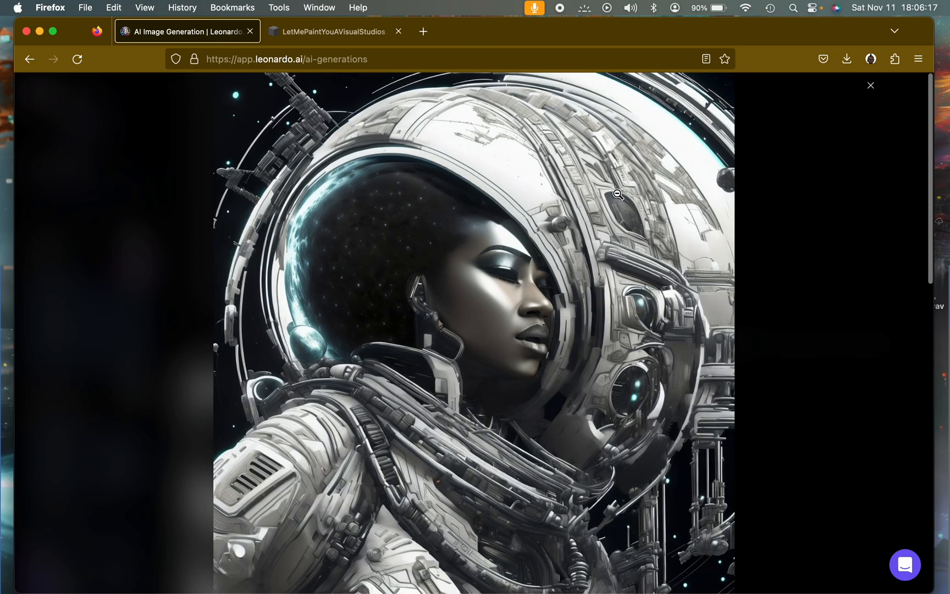
scroll(547, 329, "down", 10)
scroll(549, 329, "up", 10)
left_click(871, 87)
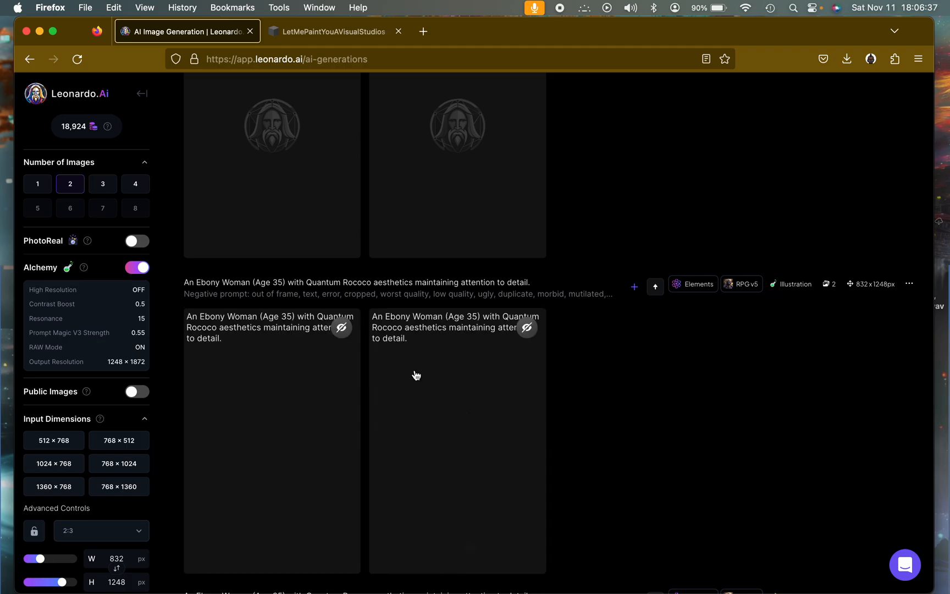
Step: Examine the image of the white-suited astronaut with the nebula behind her helmet at full size
left_click(292, 423)
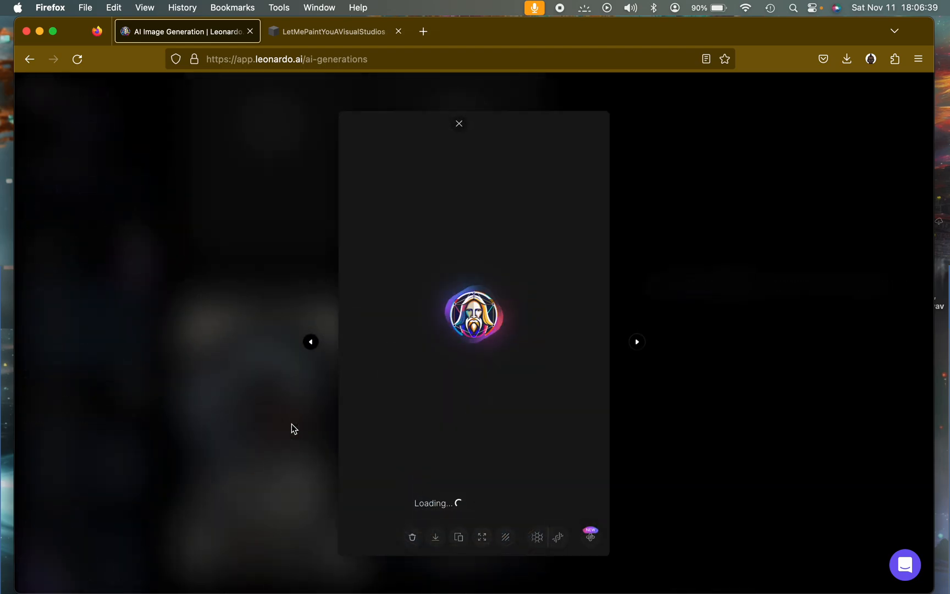
left_click(550, 329)
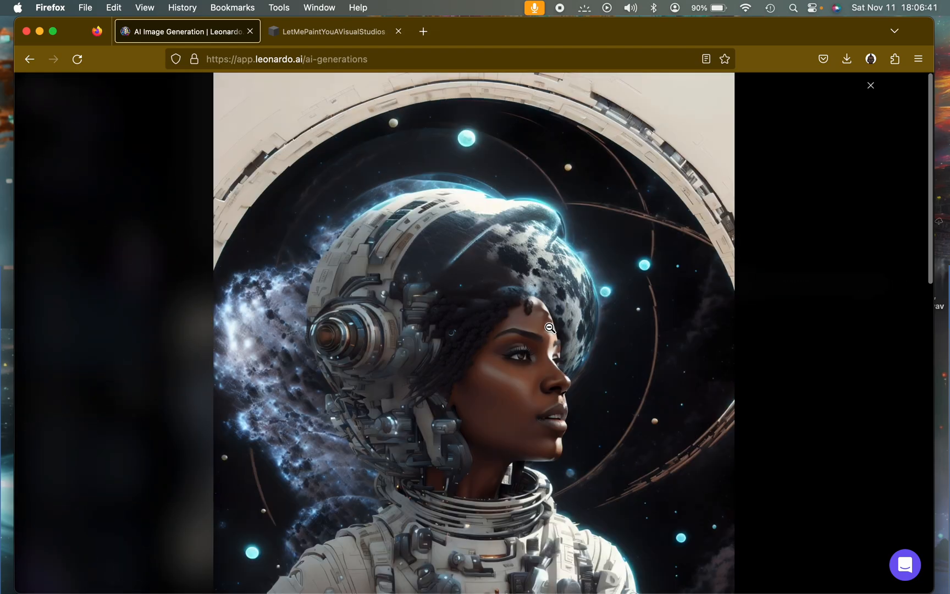
scroll(621, 443, "down", 5)
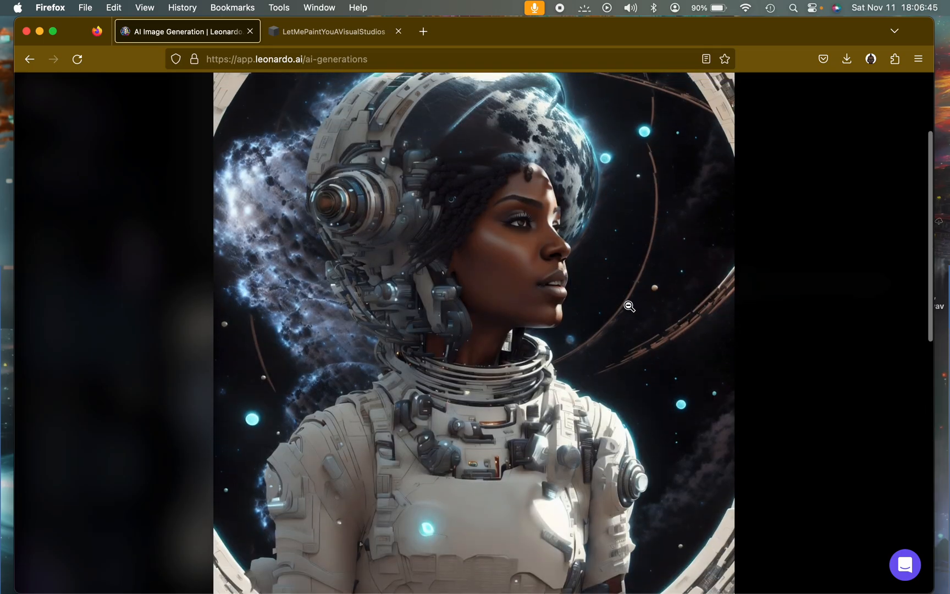
left_click(630, 307)
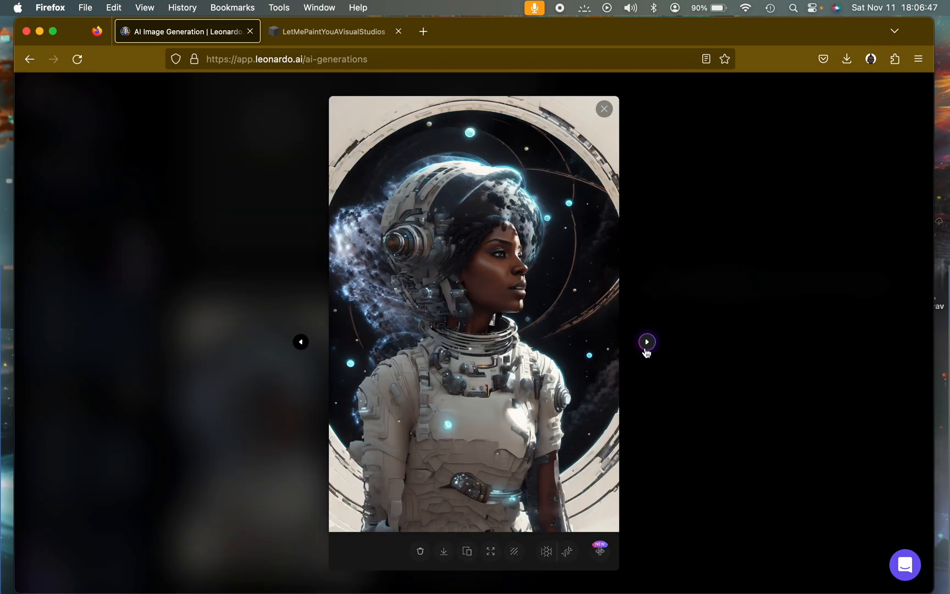
left_click(480, 300)
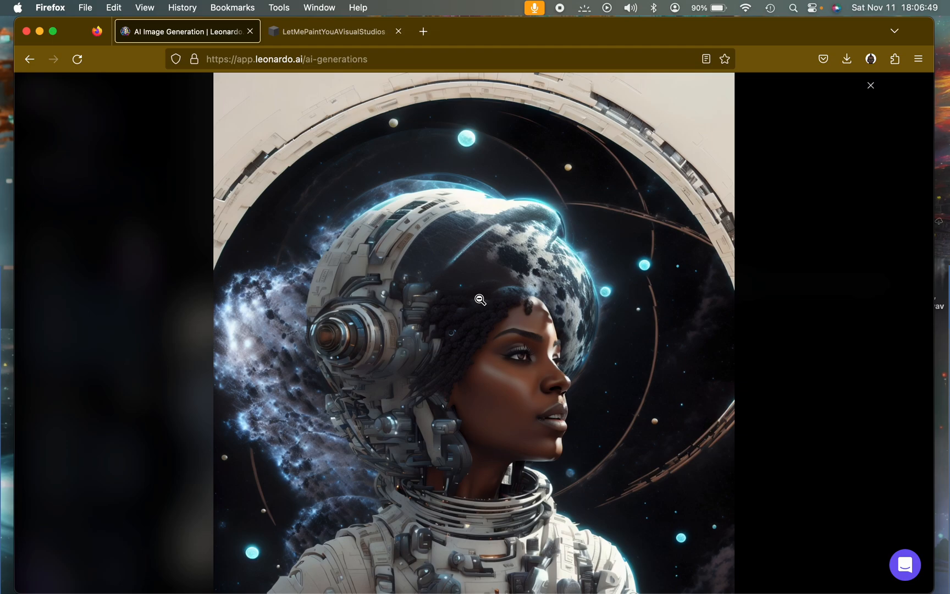
left_click(587, 376)
left_click(521, 282)
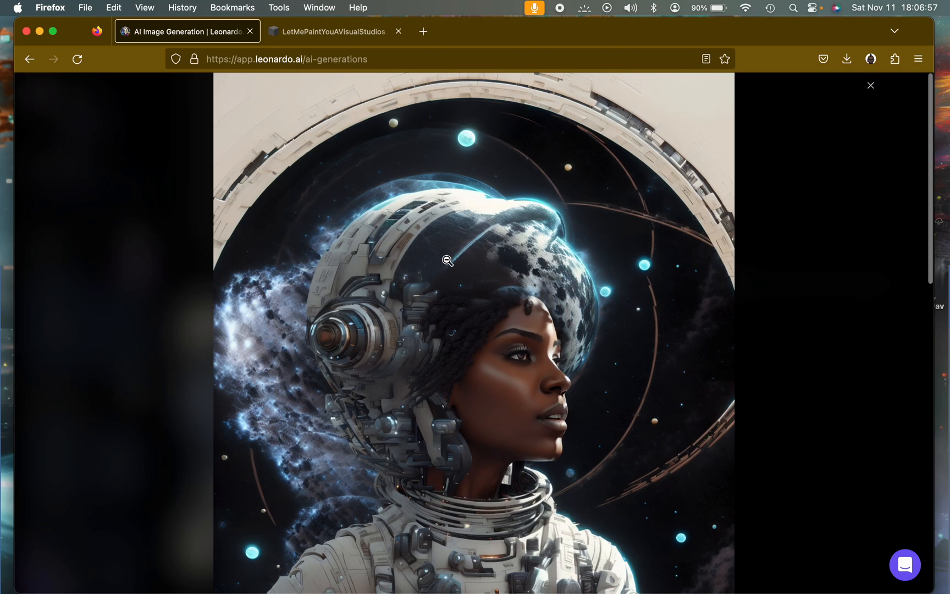
left_click(595, 410)
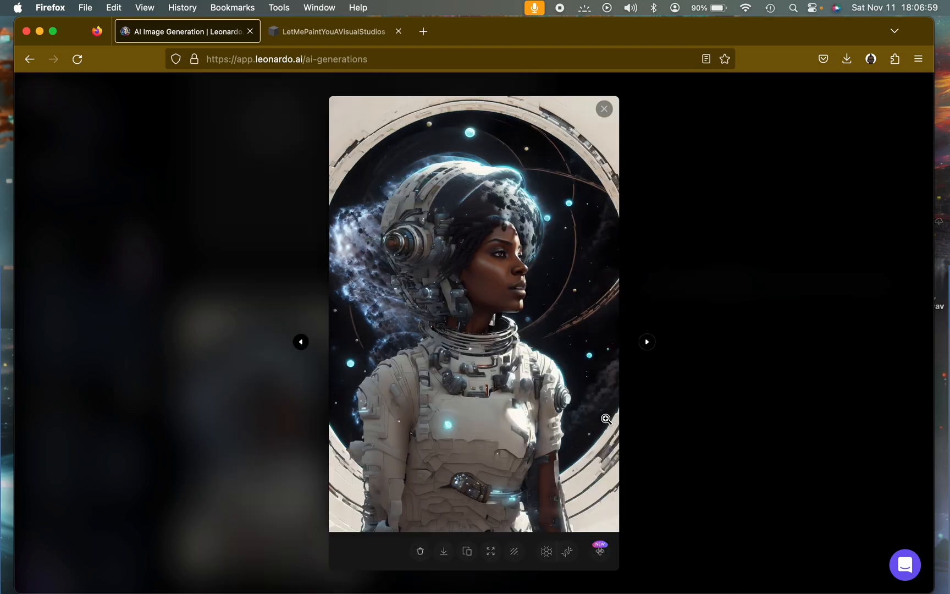
Step: Examine the same batch's curly-haired astronaut before the orange nebula at full size, and close the view
left_click(646, 342)
left_click(571, 324)
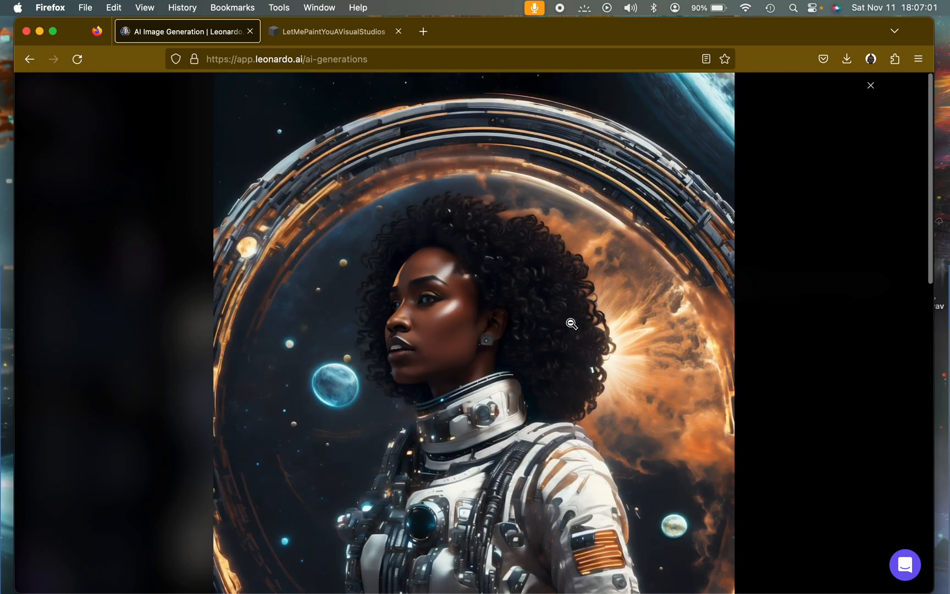
scroll(596, 406, "down", 3)
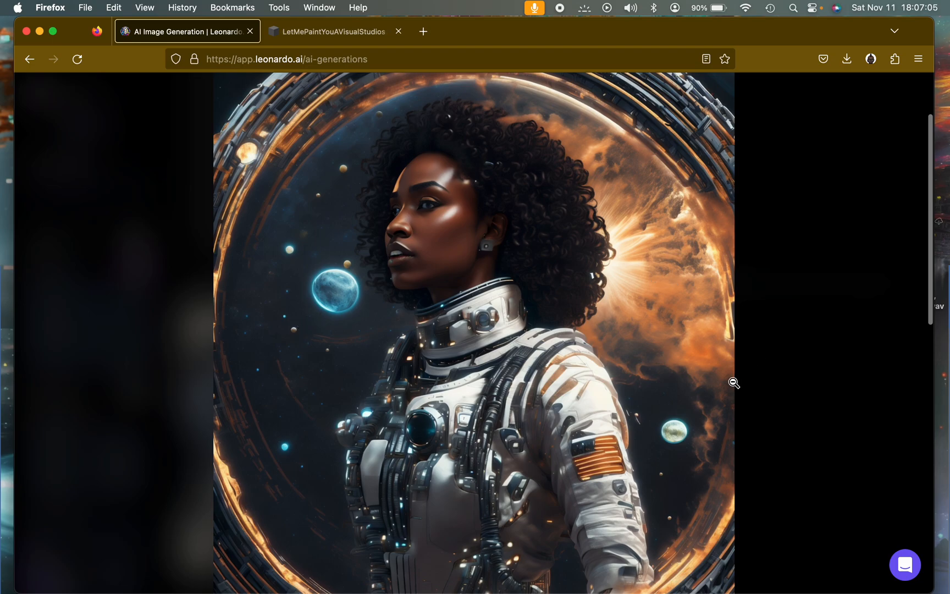
scroll(716, 405, "down", 2)
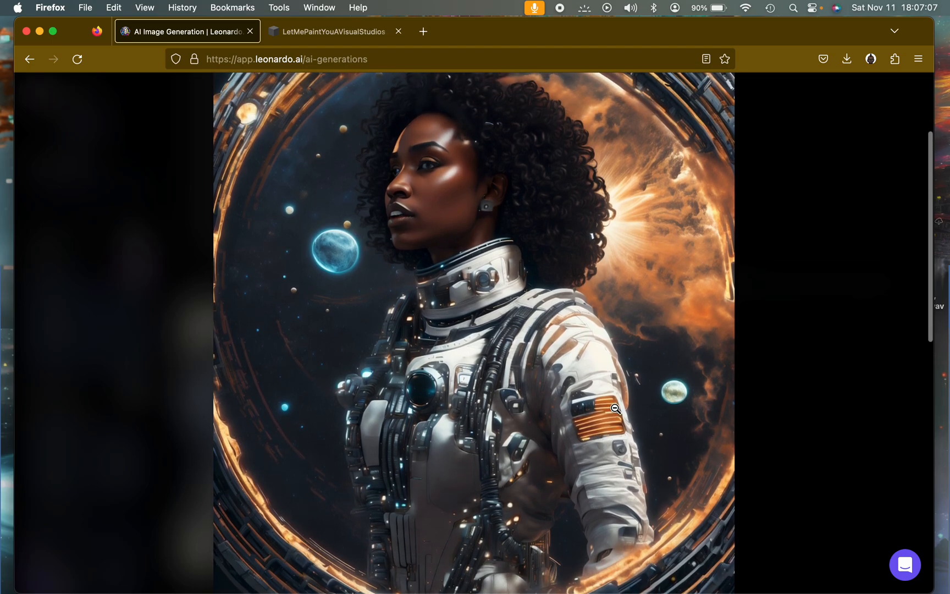
scroll(621, 420, "up", 4)
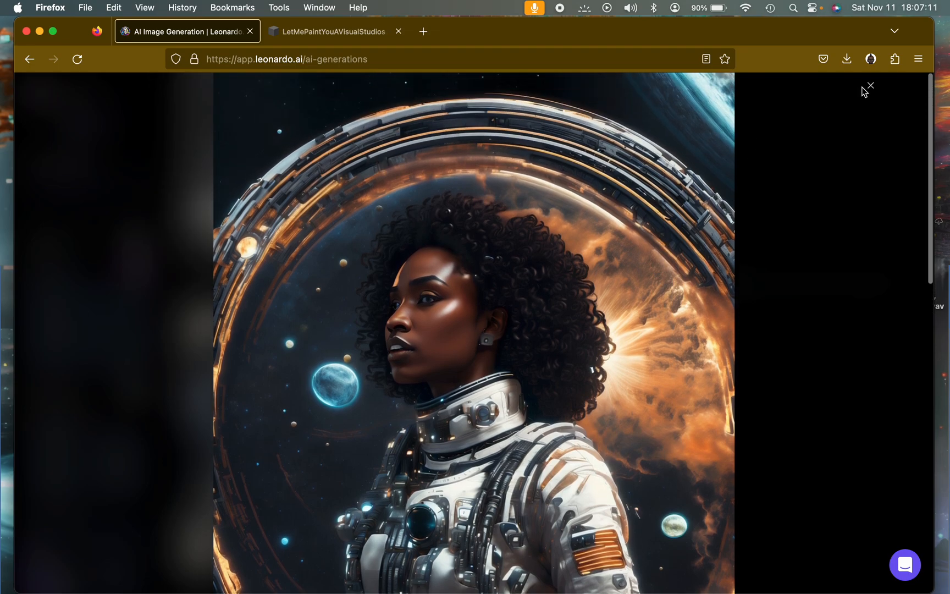
left_click(871, 87)
Step: Examine the seated helmeted astronaut in the batch above at full size, and close the view
scroll(616, 321, "up", 5)
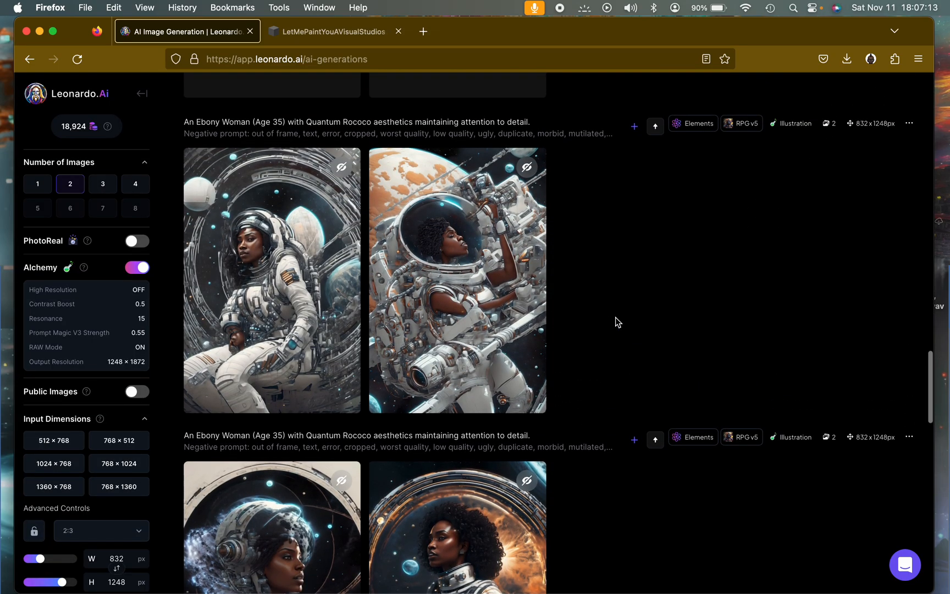
left_click(249, 373)
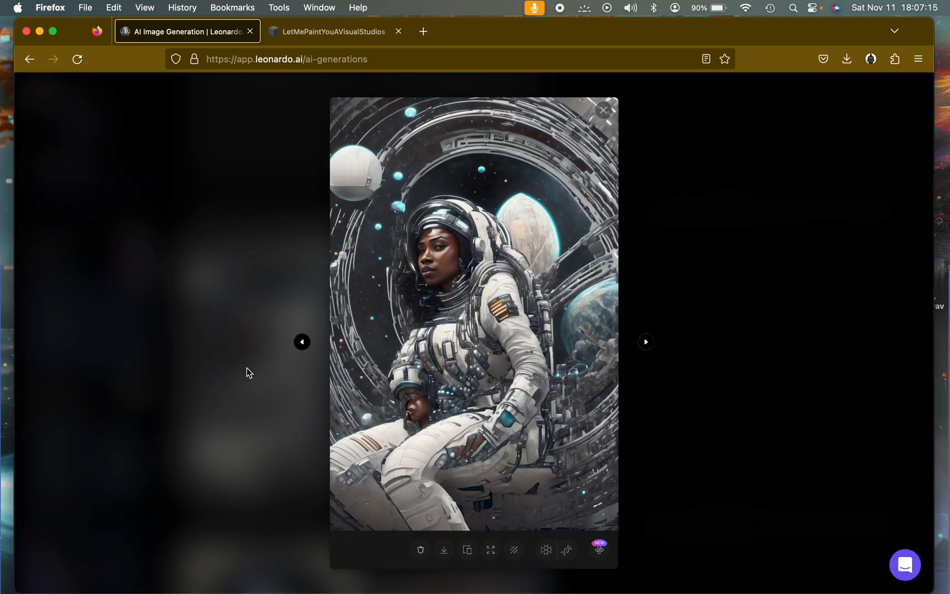
left_click(503, 317)
scroll(577, 392, "down", 5)
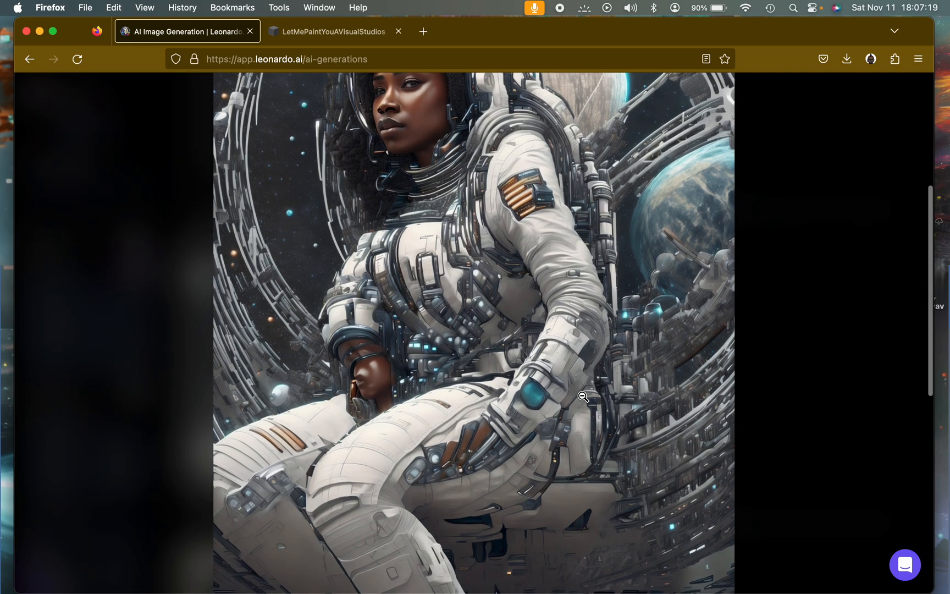
scroll(583, 396, "up", 4)
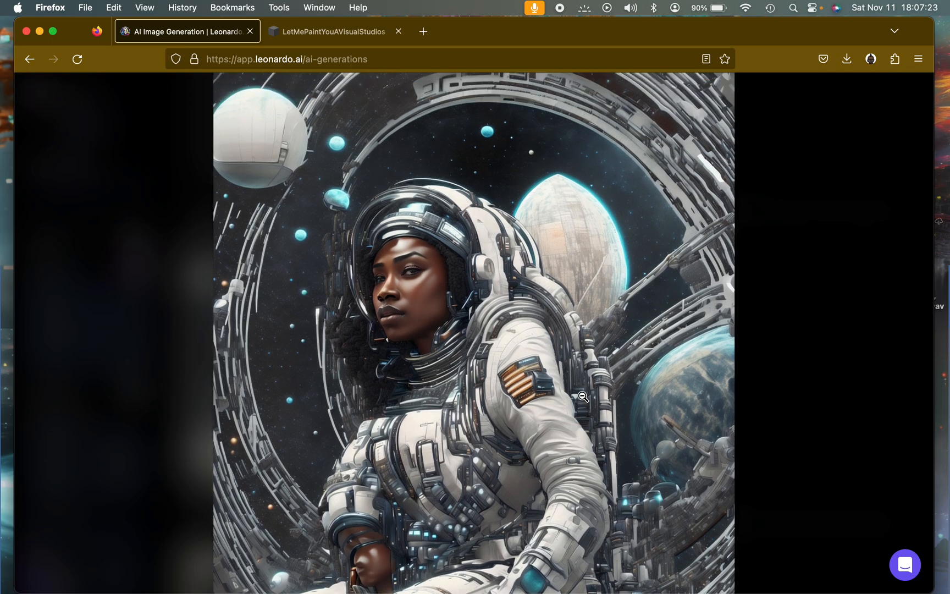
scroll(663, 263, "up", 2)
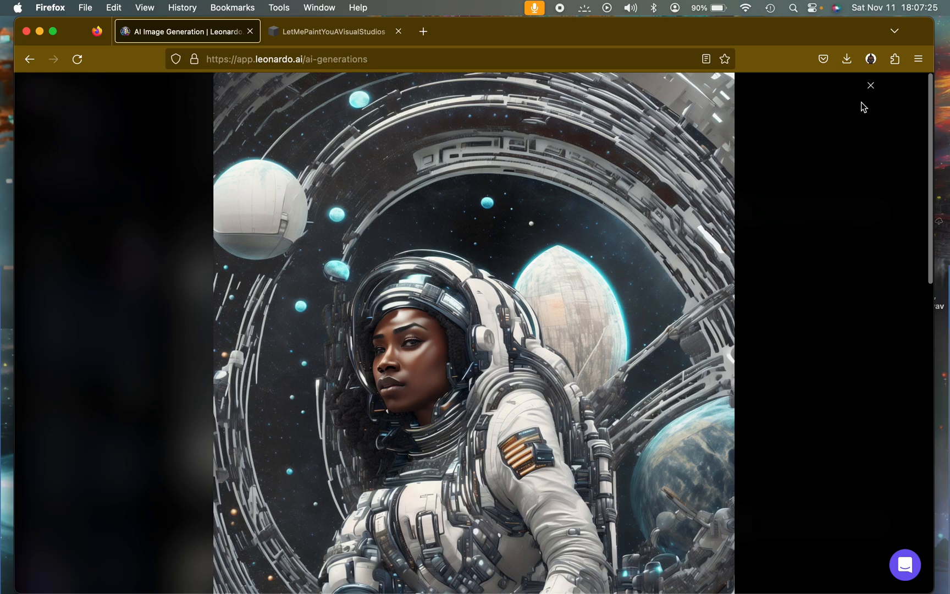
left_click(871, 87)
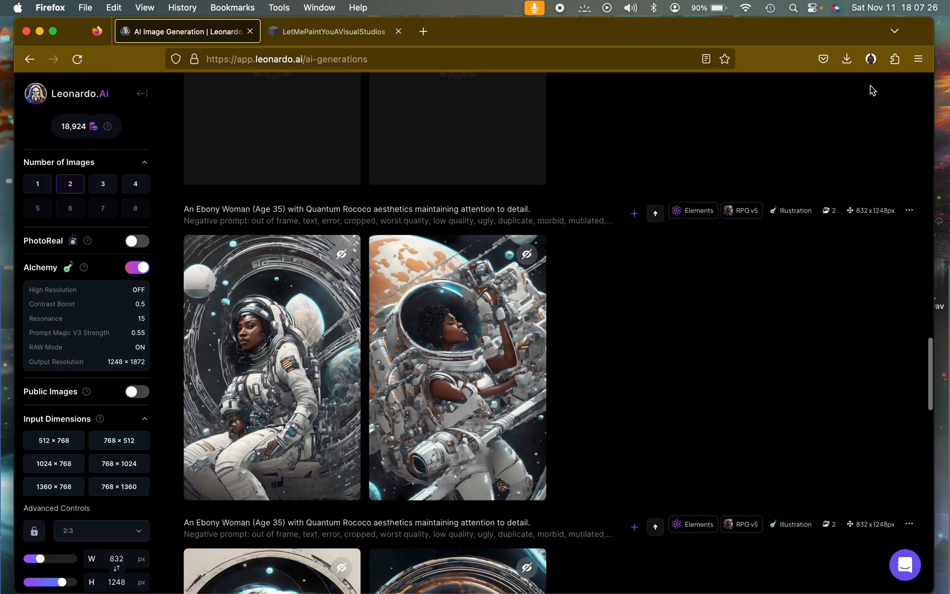
Step: Examine the astronaut with the raised bare arm and orange planet at full size, and close the preview
left_click(447, 382)
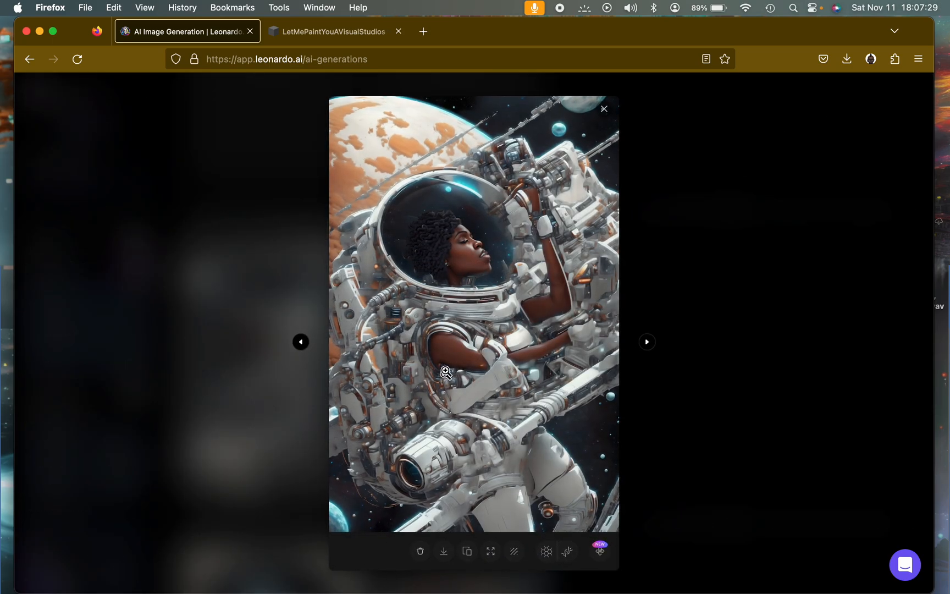
left_click(415, 318)
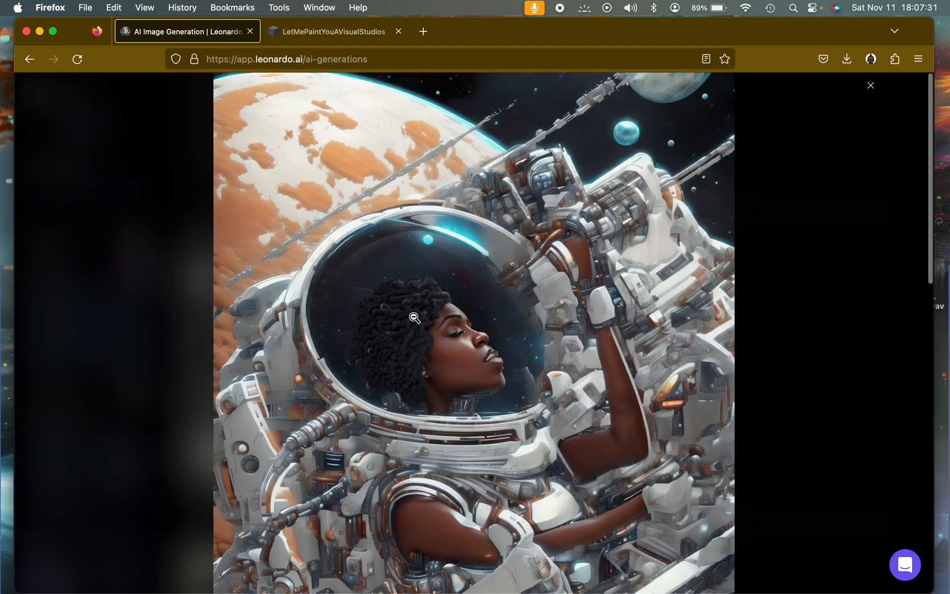
scroll(500, 394, "down", 5)
scroll(500, 394, "down", 3)
scroll(499, 394, "up", 10)
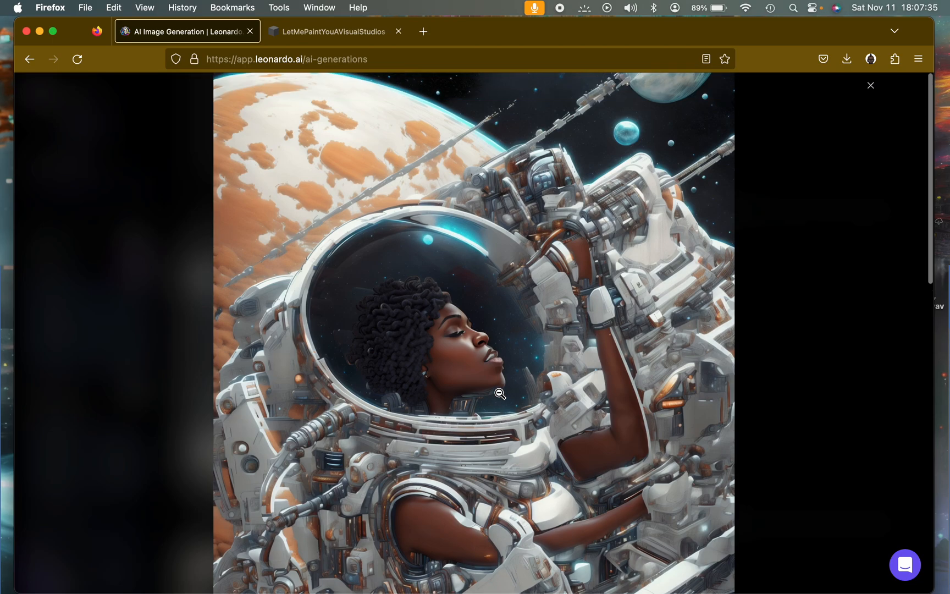
left_click(500, 393)
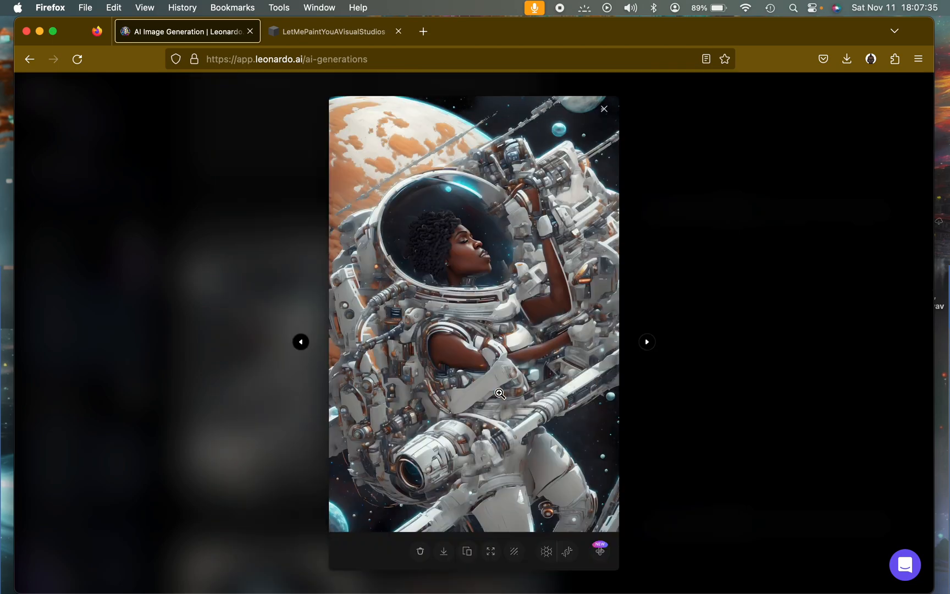
left_click(604, 109)
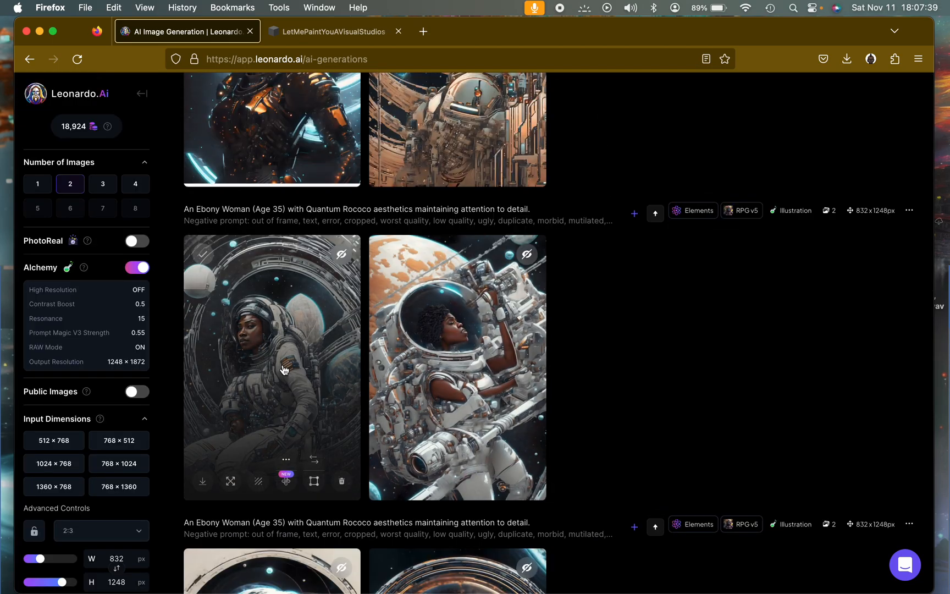
Step: Look over the finished batches above, and return to the batch with the nebula-helmet astronaut
scroll(284, 369, "up", 3)
scroll(284, 369, "up", 3)
scroll(284, 369, "down", 3)
scroll(284, 370, "down", 8)
scroll(284, 369, "down", 1)
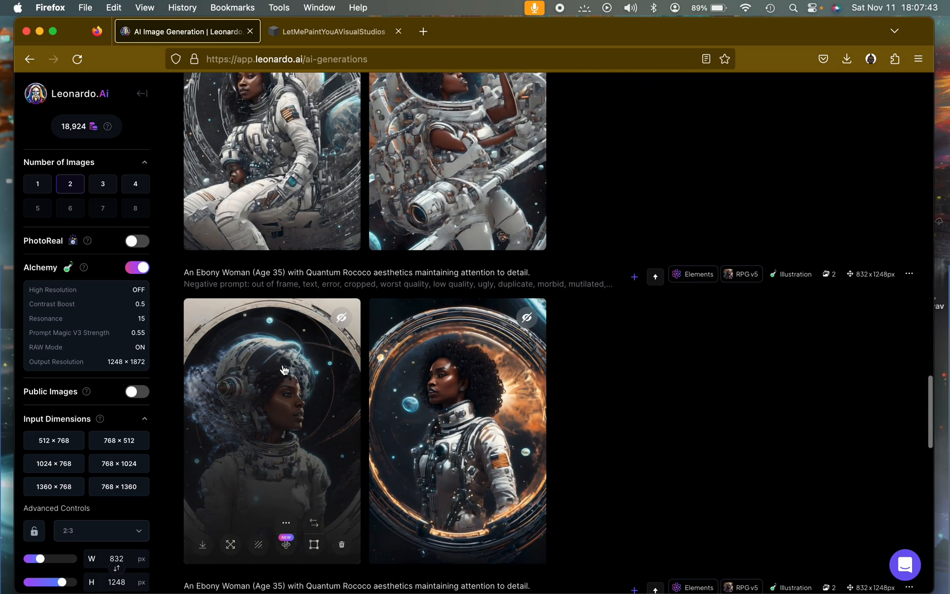
Step: Review the generation info of the batch with the nebula-helmet astronaut, and close it
left_click(910, 275)
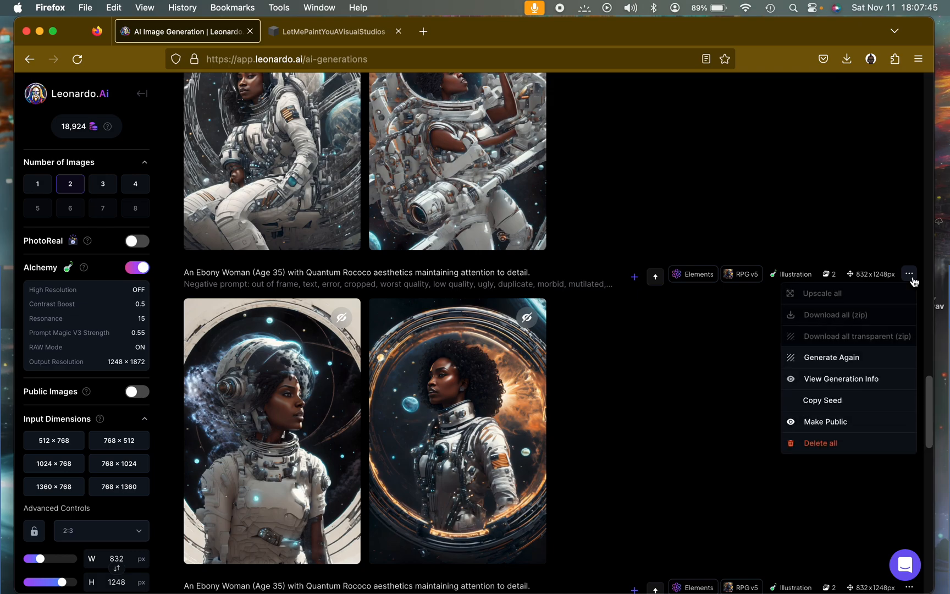
left_click(842, 379)
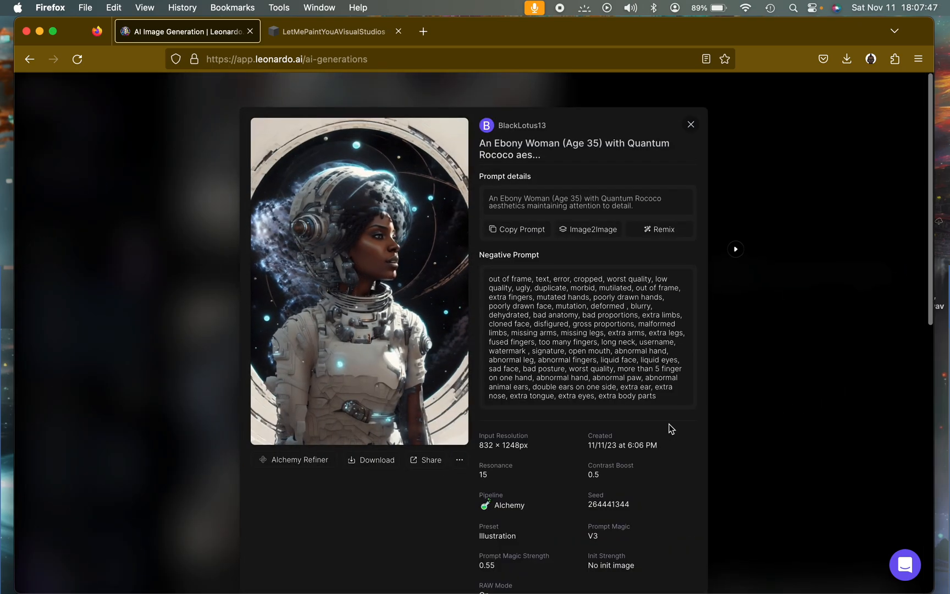
scroll(604, 425, "down", 4)
scroll(605, 425, "up", 4)
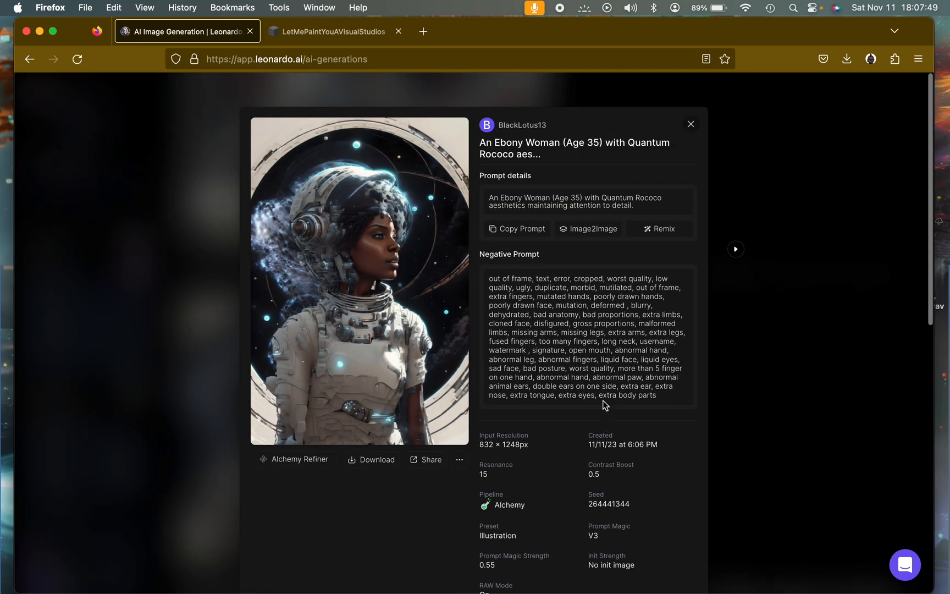
left_click(692, 131)
Step: Examine the astronaut in black-and-orange armour, two batches above, at full size
scroll(314, 292, "up", 5)
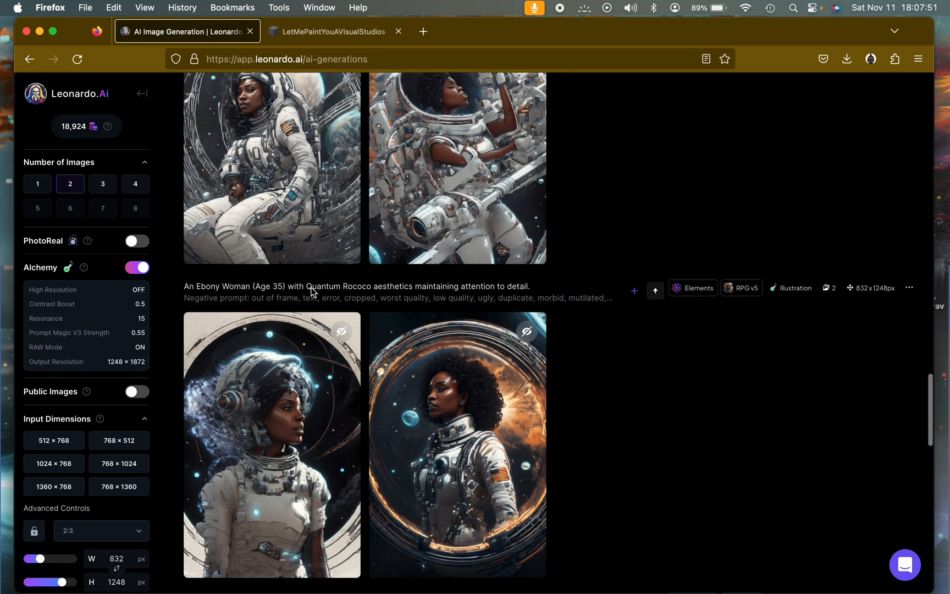
scroll(301, 225, "up", 7)
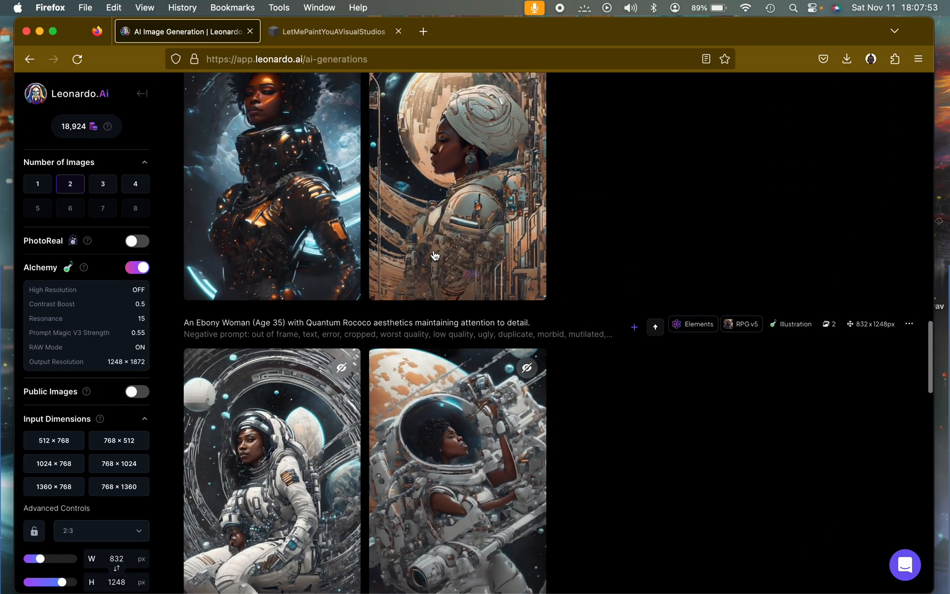
left_click(261, 275)
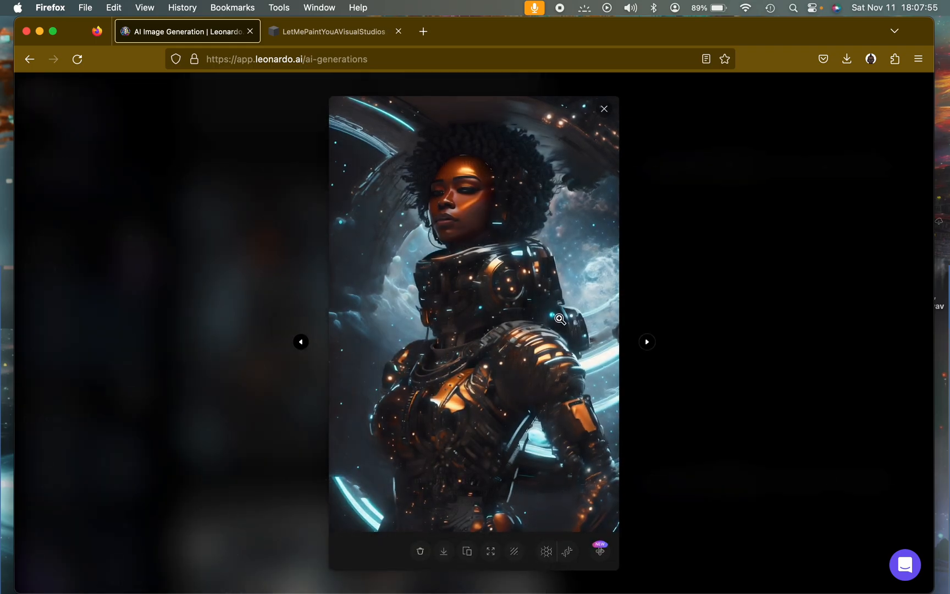
left_click(563, 336)
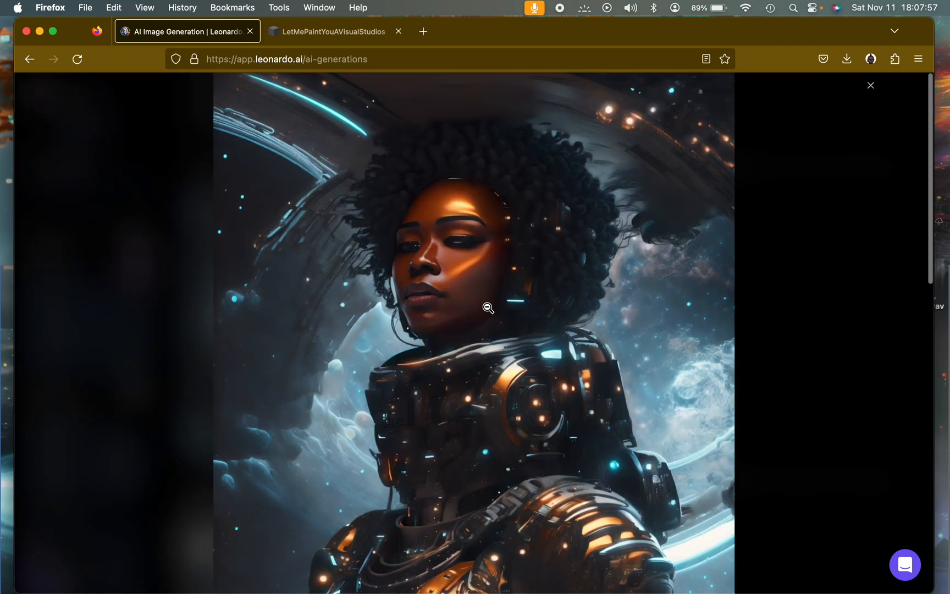
scroll(492, 364, "down", 5)
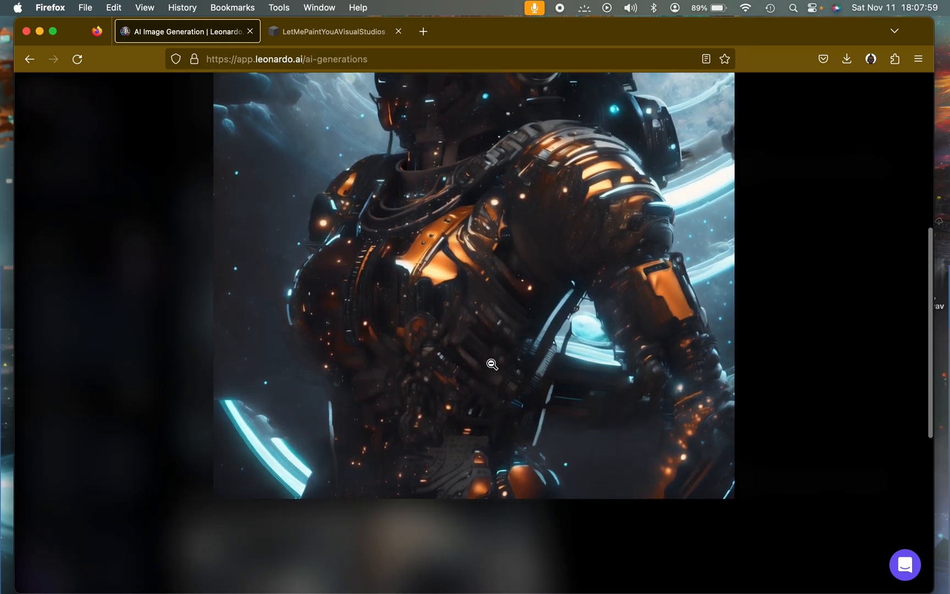
scroll(492, 364, "up", 5)
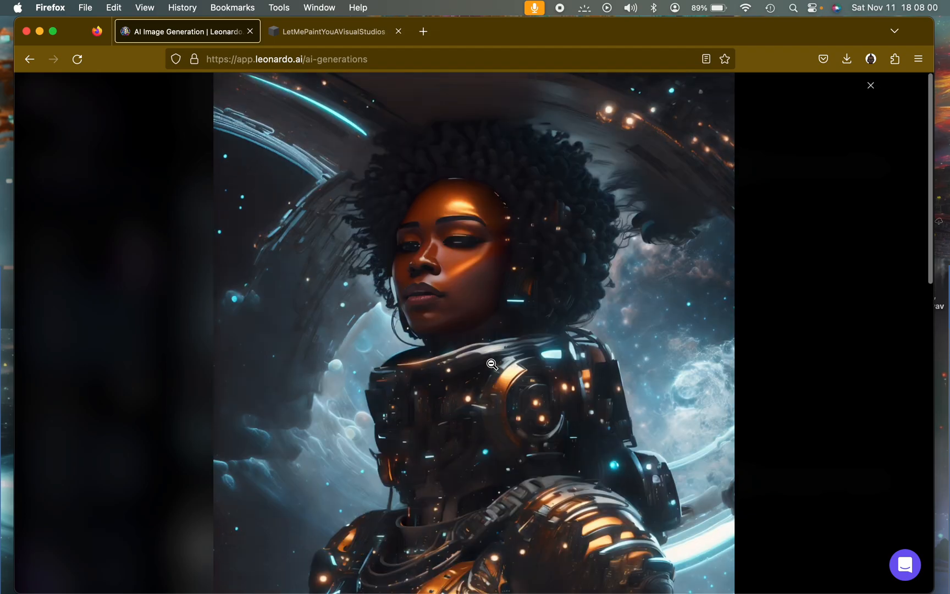
left_click(727, 277)
Step: Examine the same batch's turbaned astronaut before the peach-coloured moon at full size, and close the view
left_click(652, 345)
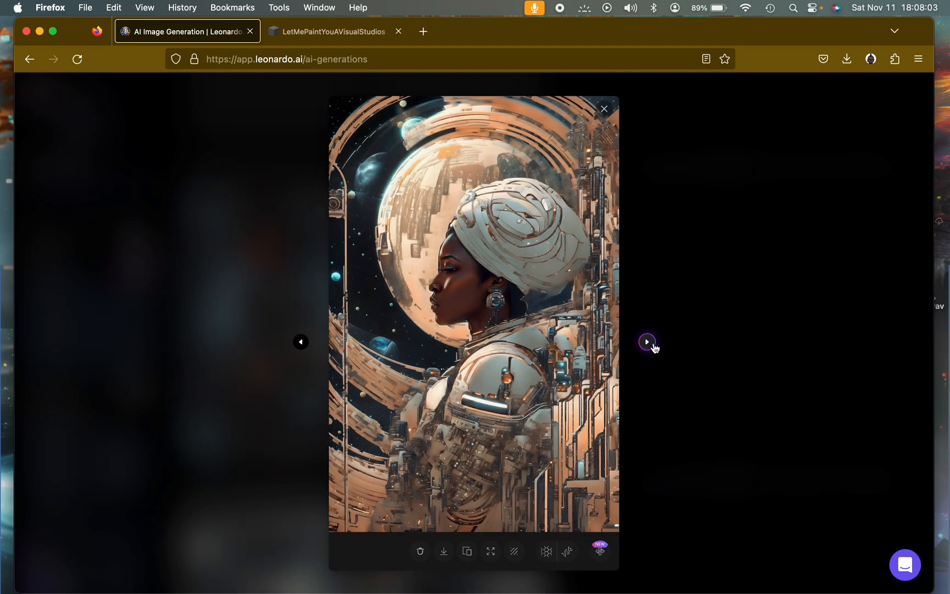
left_click(550, 342)
scroll(550, 342, "down", 3)
scroll(550, 342, "down", 4)
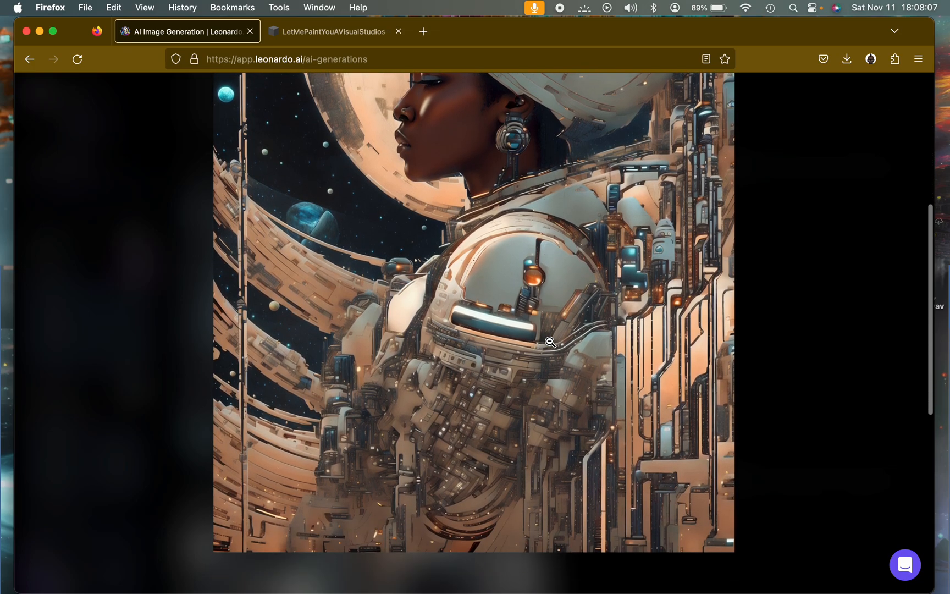
scroll(550, 342, "up", 5)
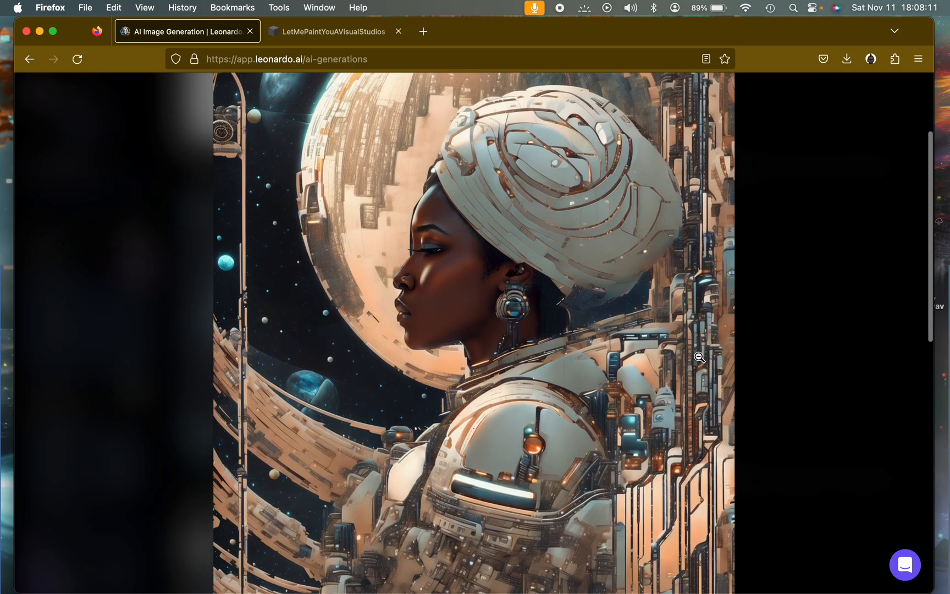
scroll(678, 415, "down", 2)
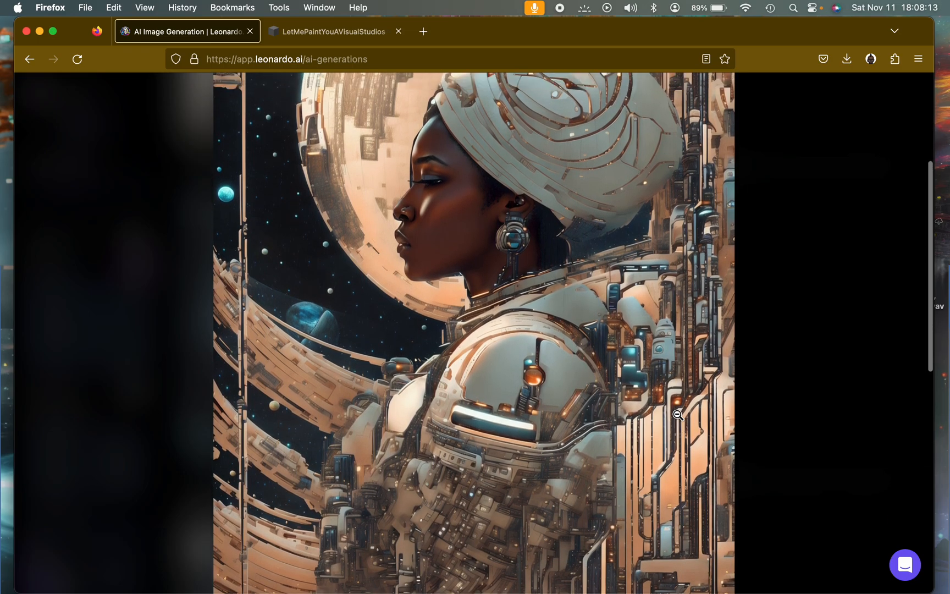
scroll(678, 415, "up", 4)
scroll(678, 415, "up", 2)
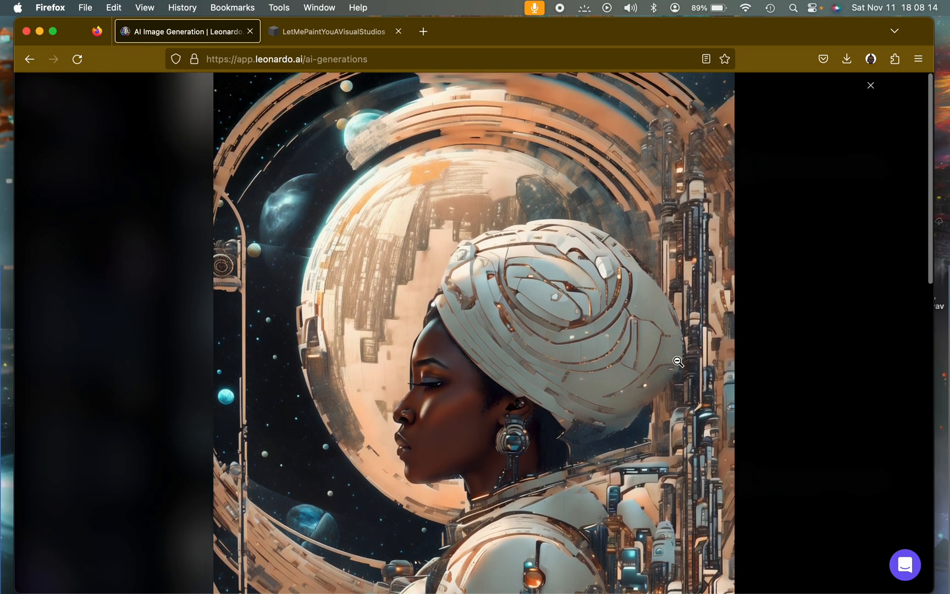
left_click(871, 87)
Step: Check the batches above, and examine the astronaut with the white headpiece and diagonal backdrop at full size
scroll(587, 305, "up", 6)
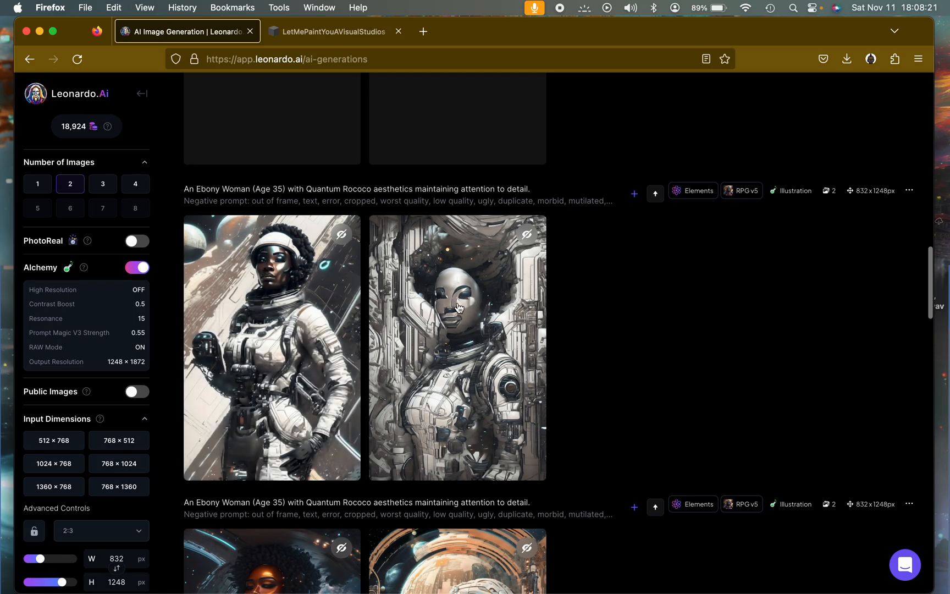
scroll(458, 308, "up", 15)
scroll(459, 308, "down", 8)
scroll(459, 308, "up", 3)
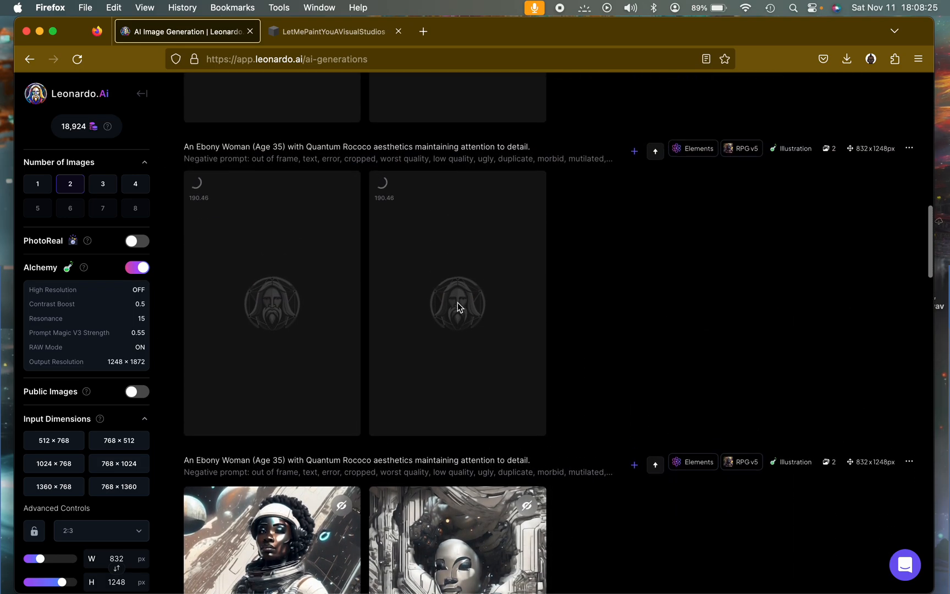
scroll(458, 302, "down", 6)
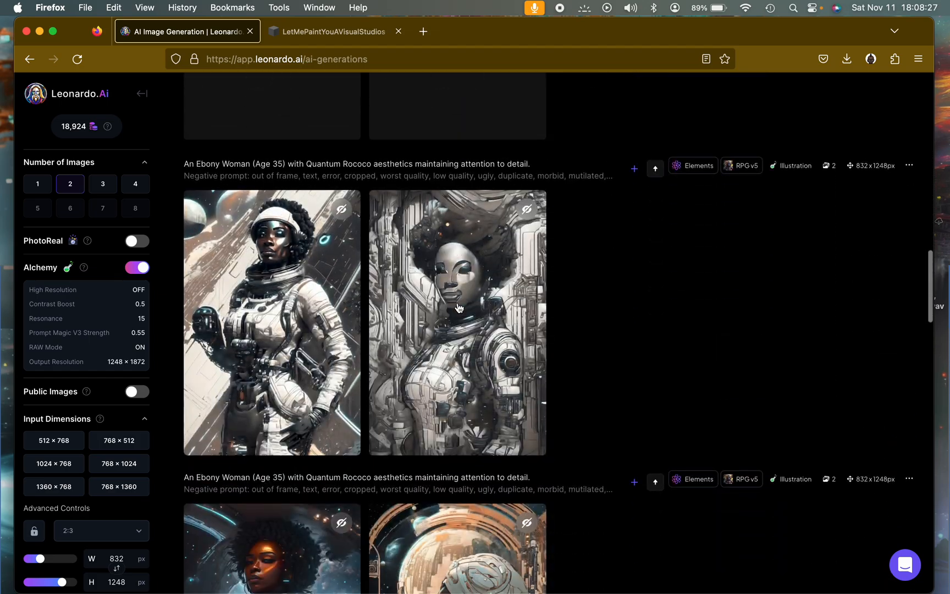
left_click(231, 315)
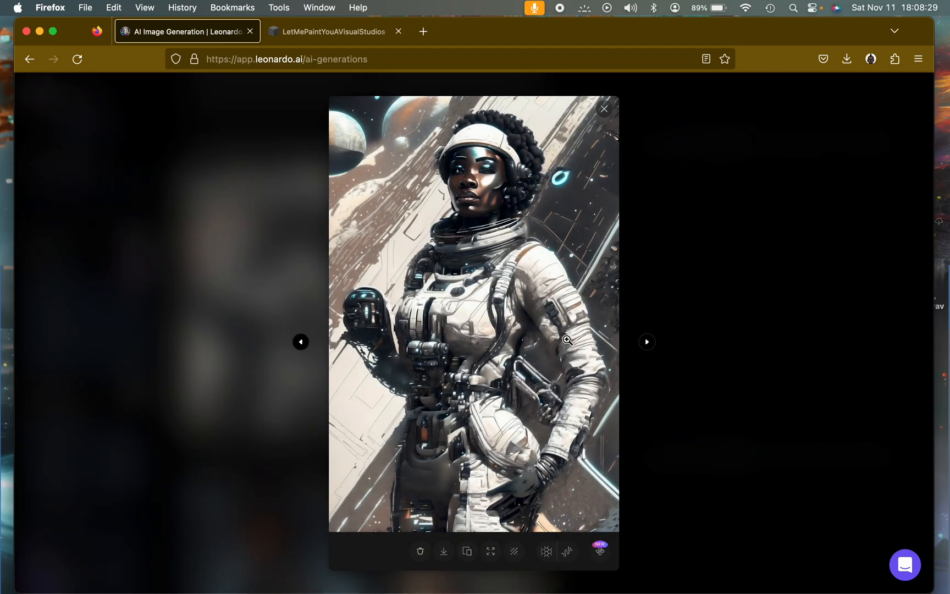
left_click(567, 339)
scroll(560, 313, "down", 10)
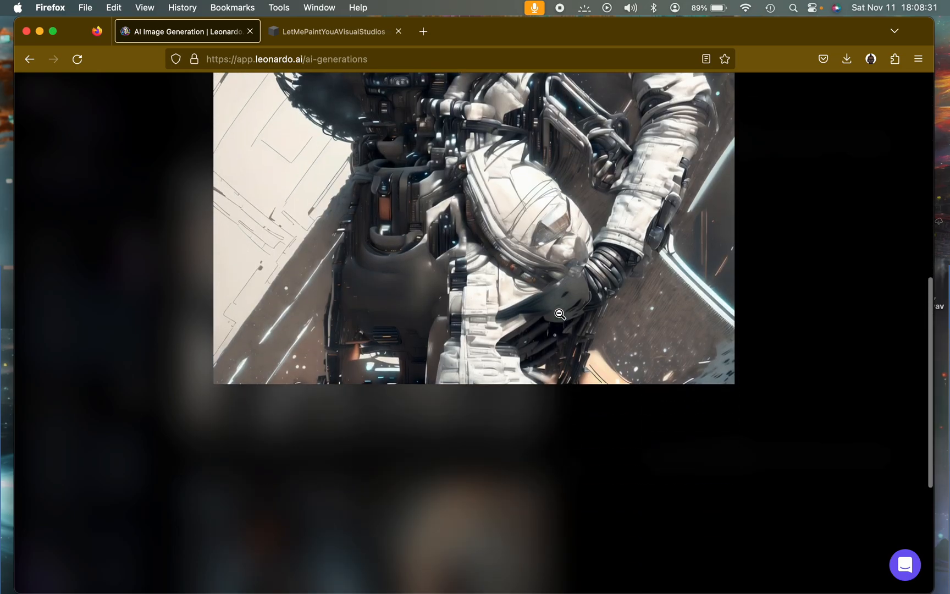
scroll(559, 314, "up", 8)
left_click(646, 358)
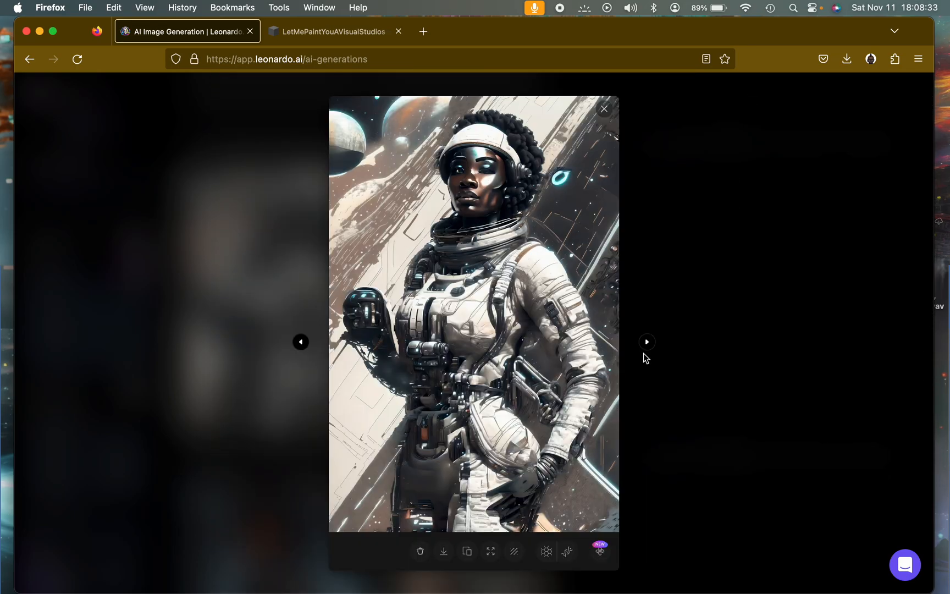
Step: Examine the same batch's silver-faced astronaut among mechanical columns at full size, and close the preview
left_click(647, 342)
left_click(532, 323)
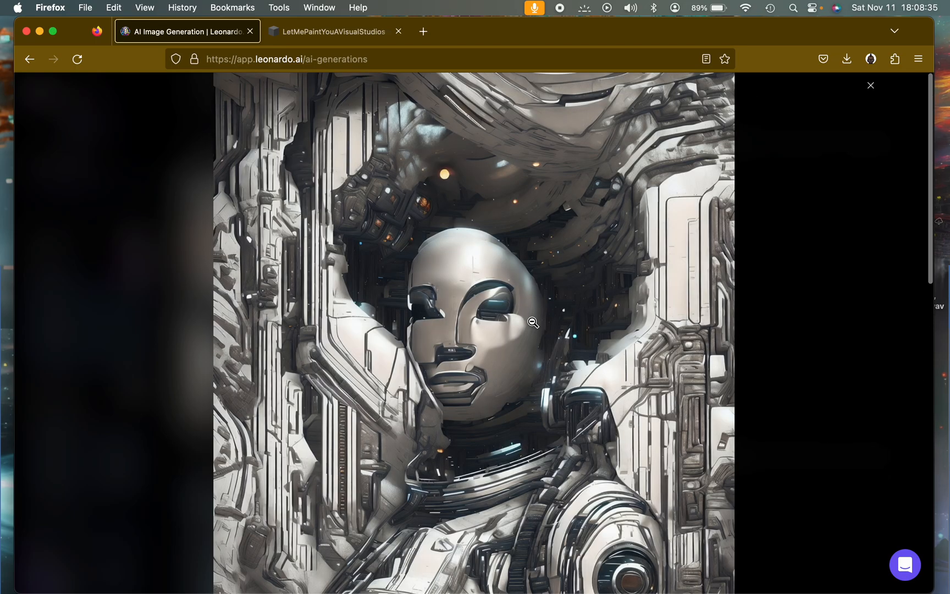
scroll(533, 322, "down", 5)
left_click(647, 124)
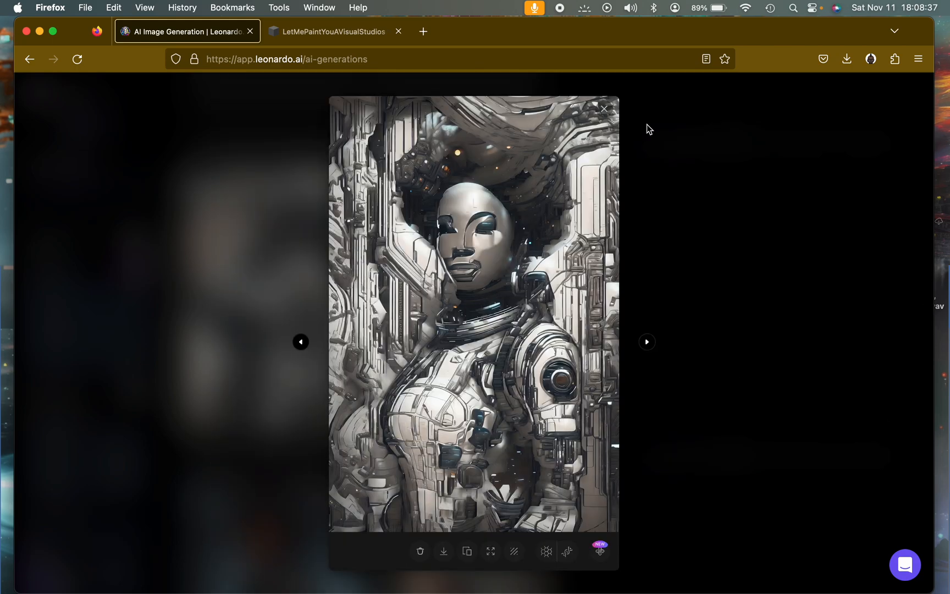
left_click(605, 108)
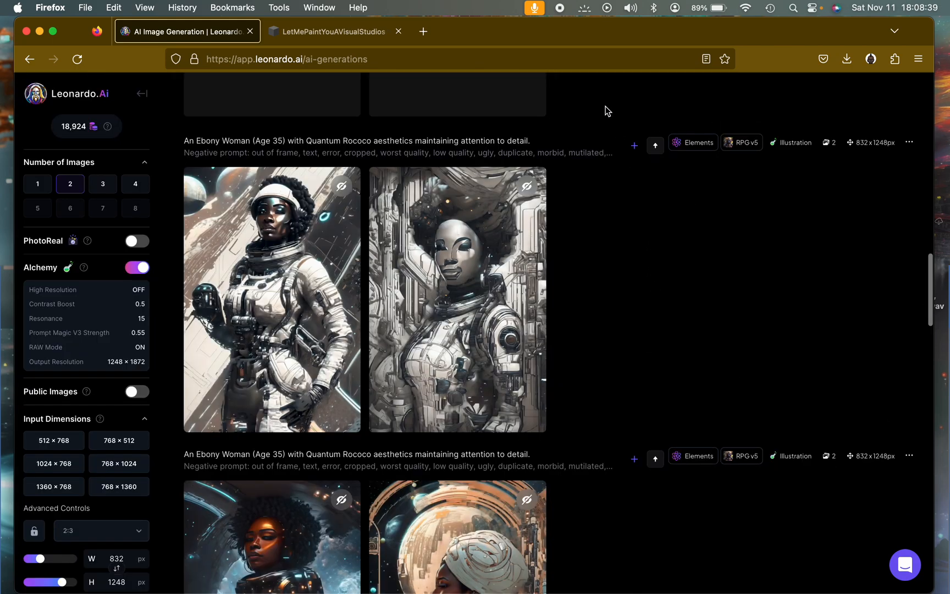
Step: Examine the curly-haired astronaut under the glowing blue arc in a newly finished batch at full size, and close the view
scroll(516, 196, "up", 1)
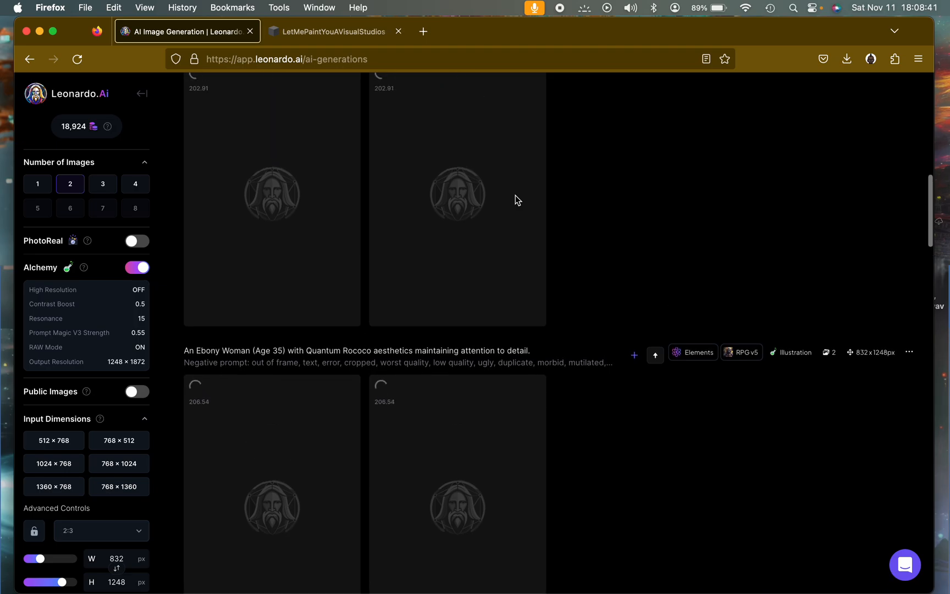
scroll(297, 452, "down", 2)
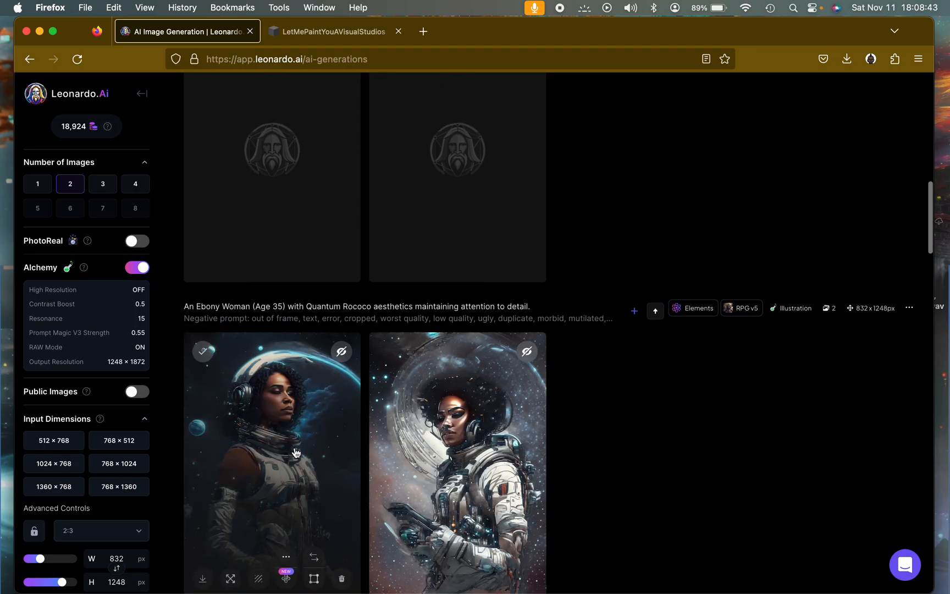
left_click(287, 410)
left_click(469, 315)
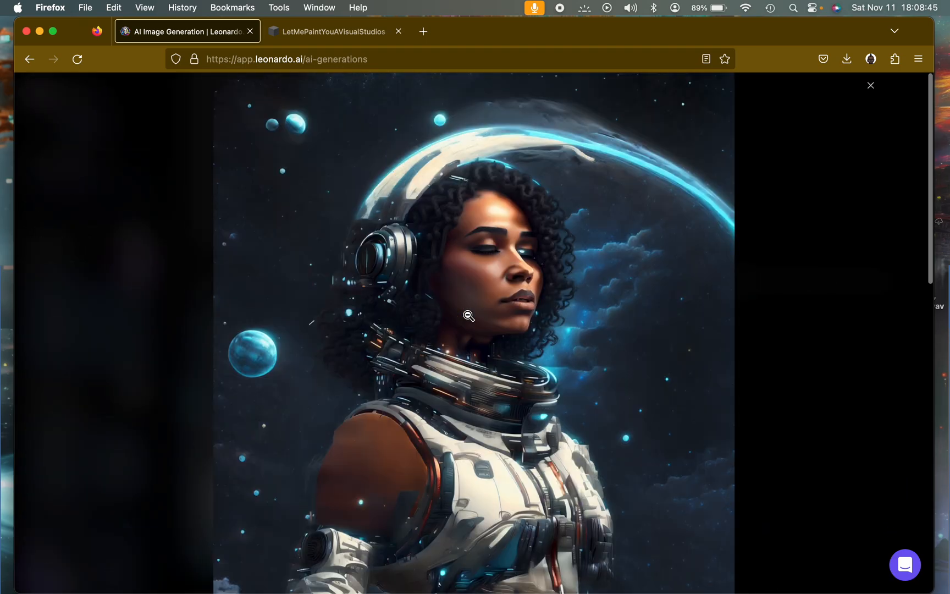
scroll(468, 315, "down", 5)
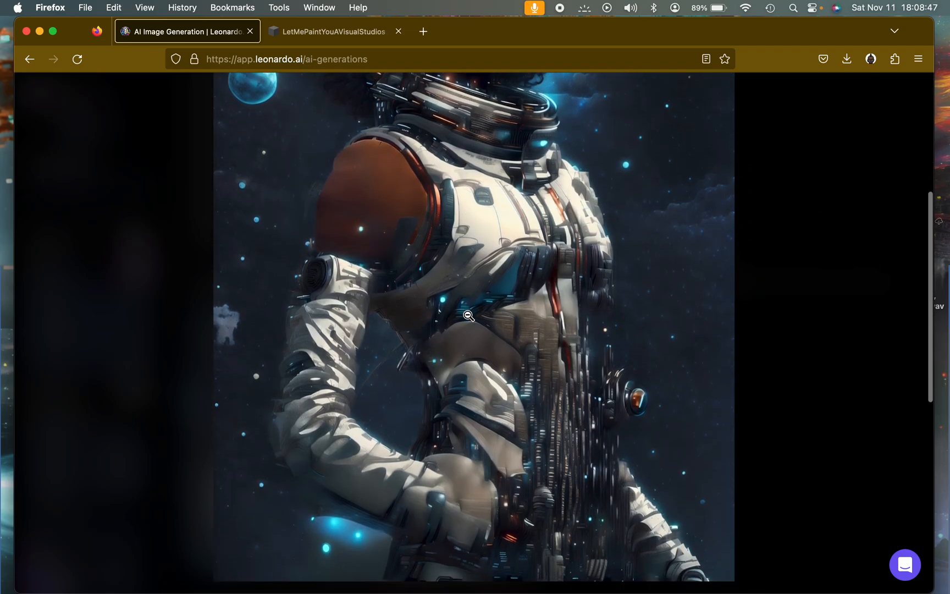
scroll(468, 315, "up", 5)
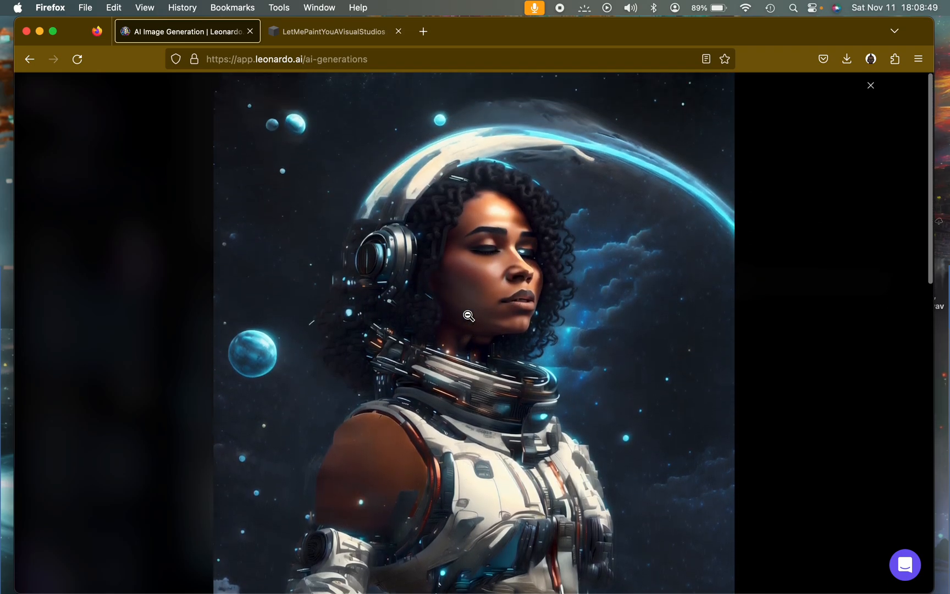
left_click(869, 88)
Step: Examine the same batch's astronaut holding a weapon against the starfield at full size, and close the preview
left_click(493, 355)
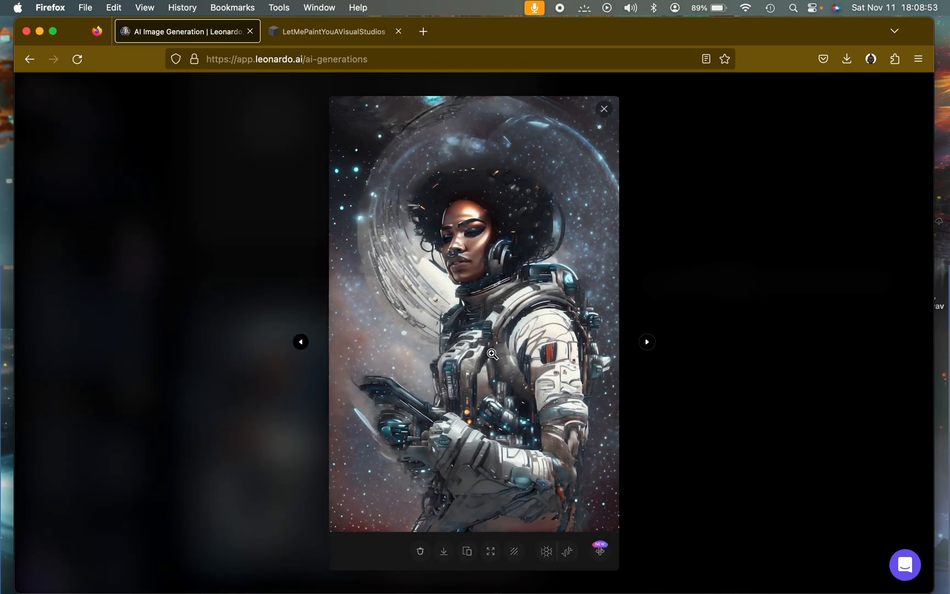
left_click(491, 348)
scroll(492, 348, "down", 4)
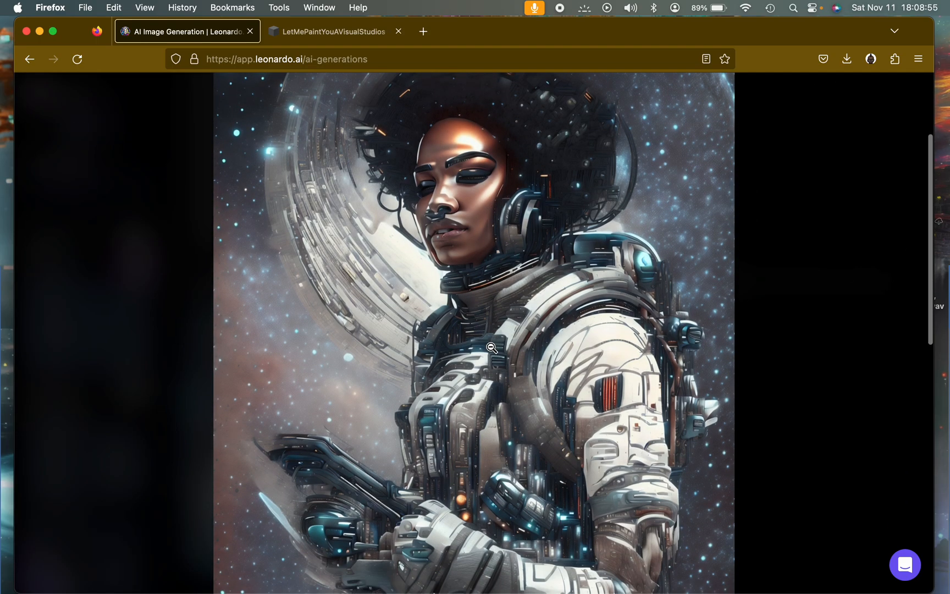
scroll(492, 347, "down", 2)
scroll(491, 347, "up", 4)
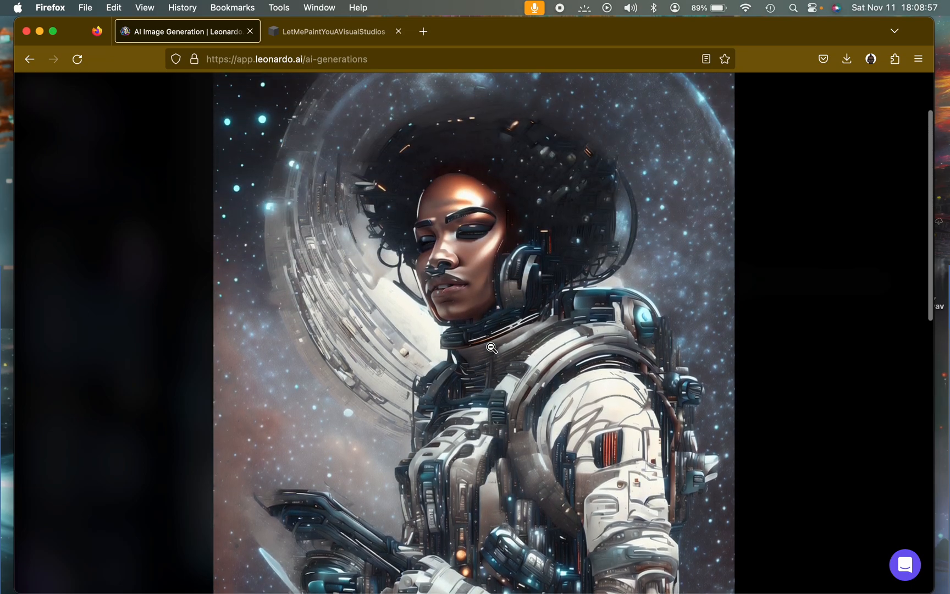
left_click(492, 347)
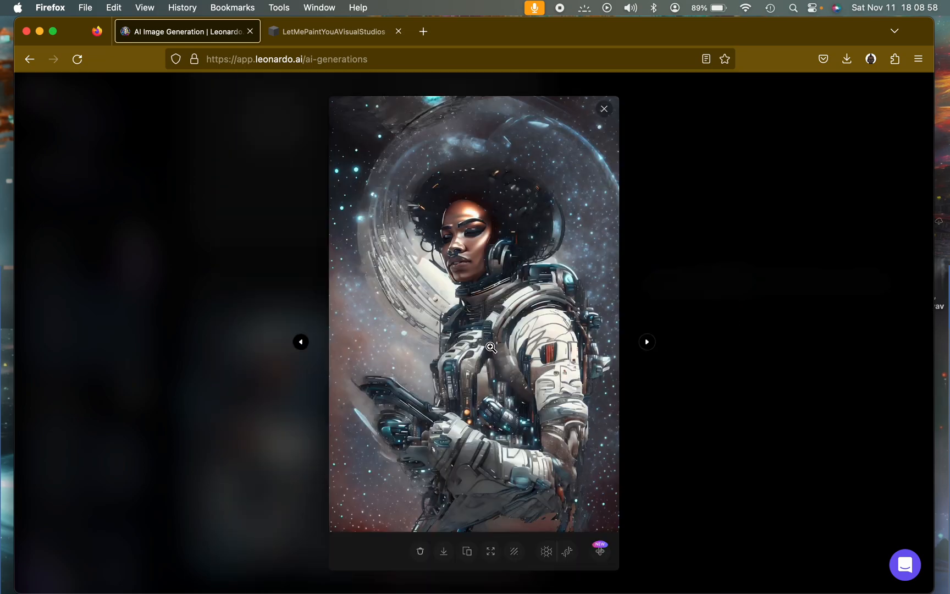
left_click(604, 109)
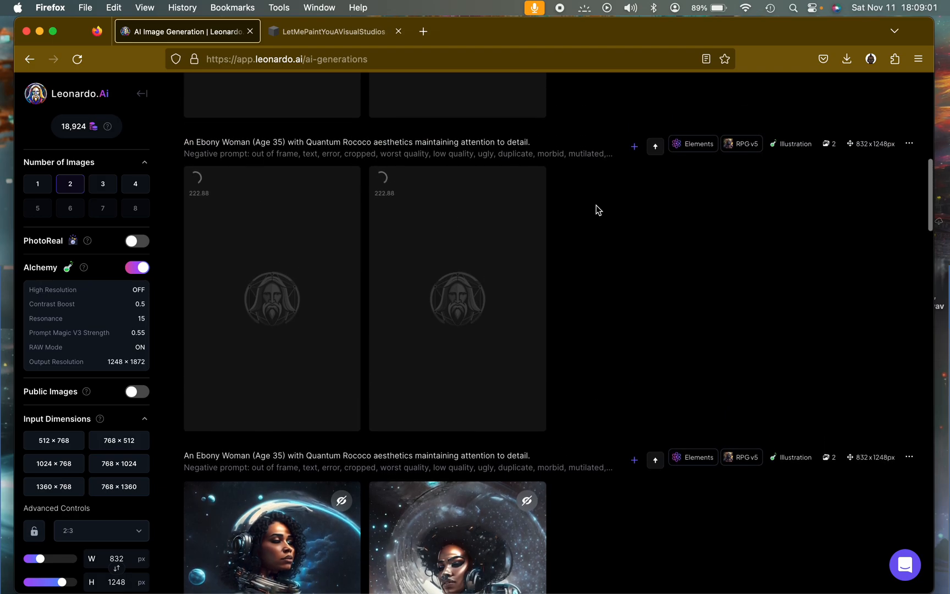
Step: Examine the robot-faced astronaut inside the circular frame in the newly finished batch at full size, and close the preview
scroll(598, 210, "up", 4)
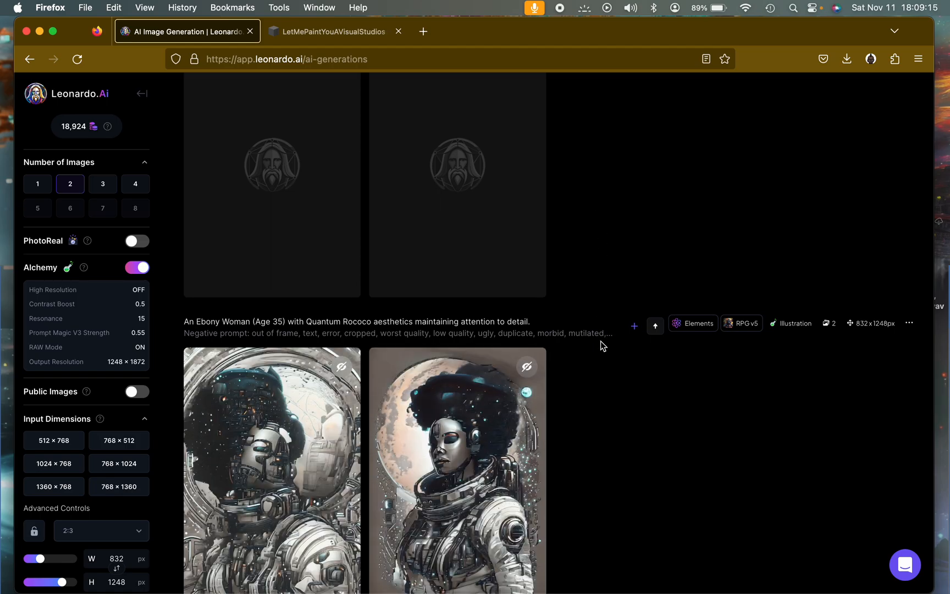
scroll(297, 396, "down", 3)
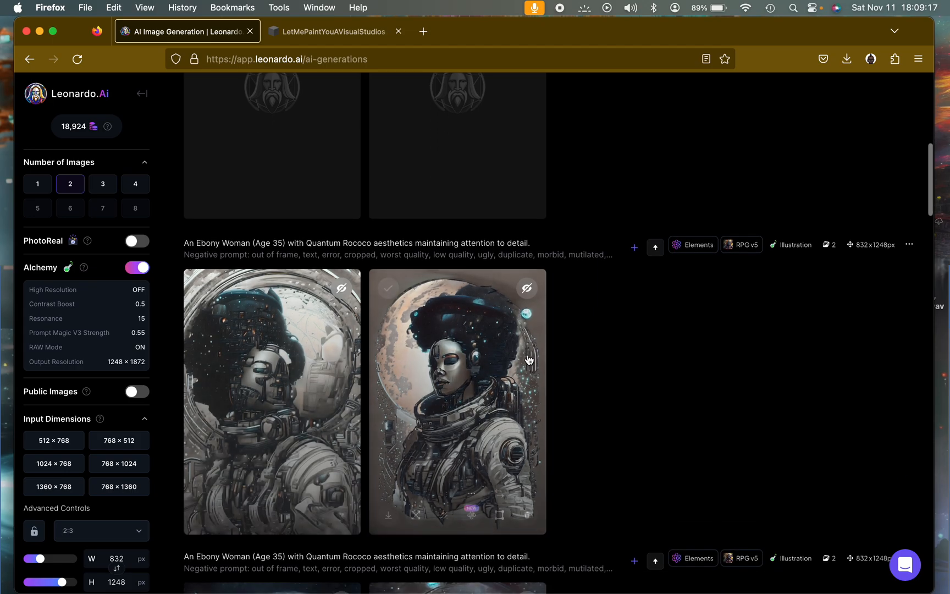
left_click(290, 388)
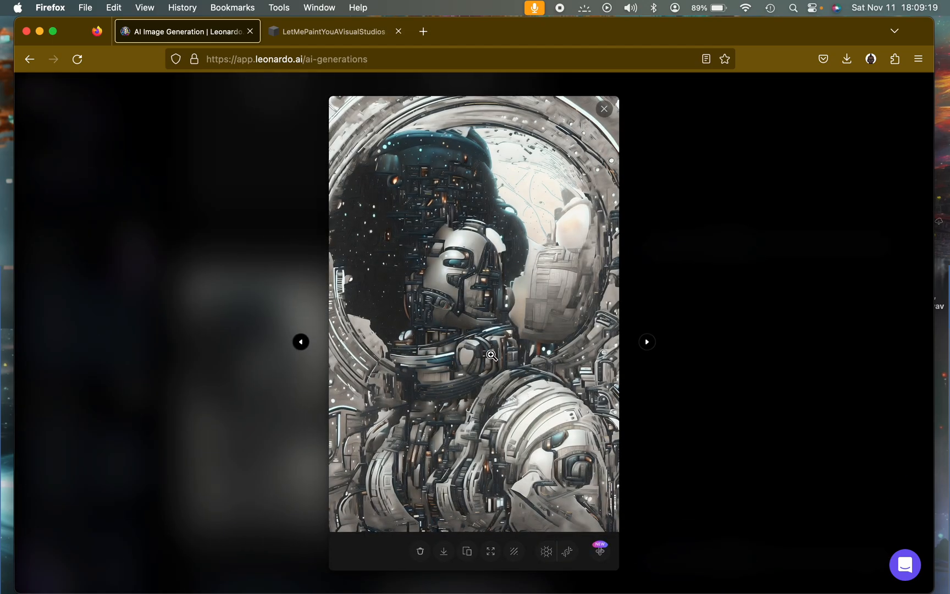
left_click(505, 354)
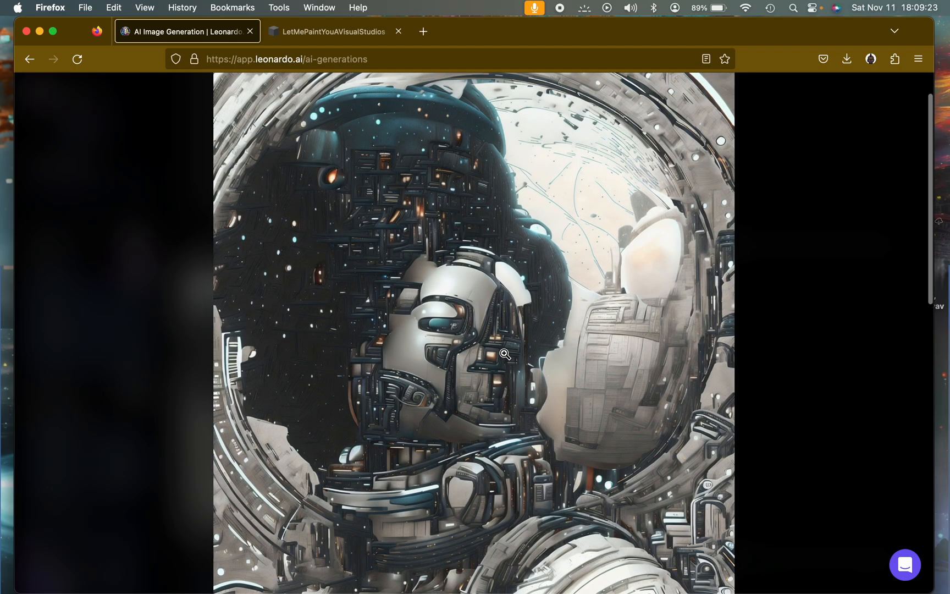
left_click(600, 189)
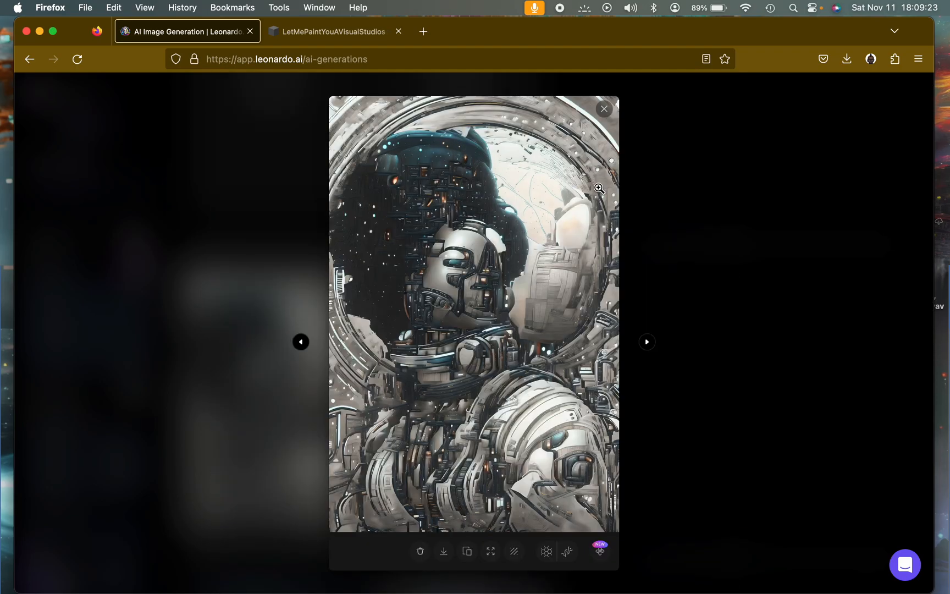
left_click(605, 108)
Step: Examine the same batch's silver-faced astronaut in front of the large moon at full size, close the preview, and compare both images
left_click(471, 354)
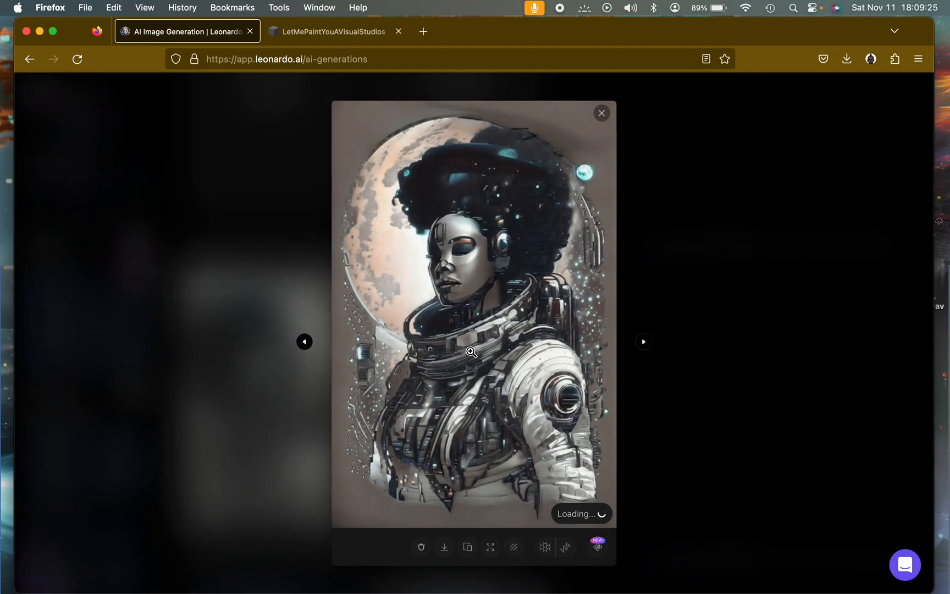
left_click(477, 235)
left_click(477, 235)
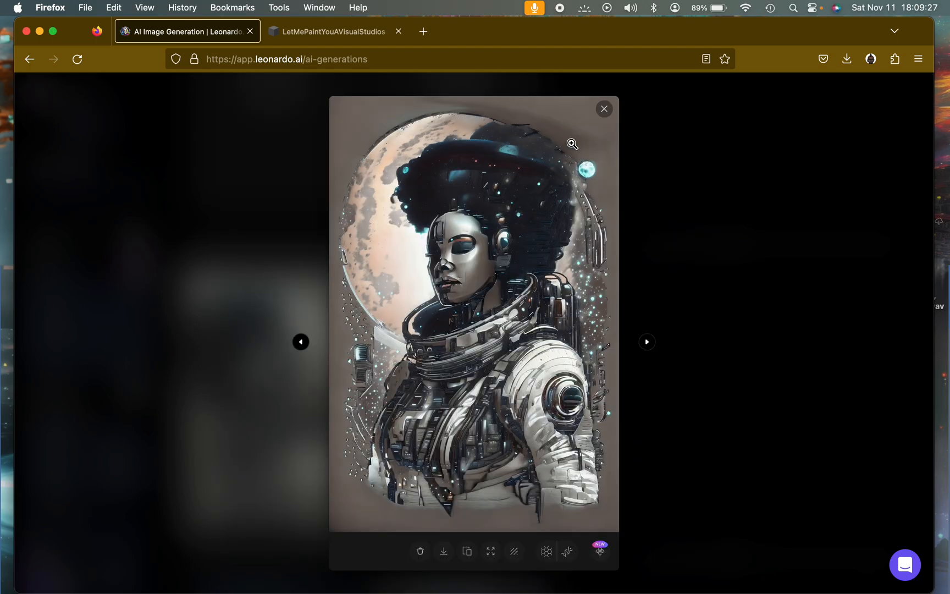
left_click(606, 120)
left_click(637, 125)
left_click(604, 110)
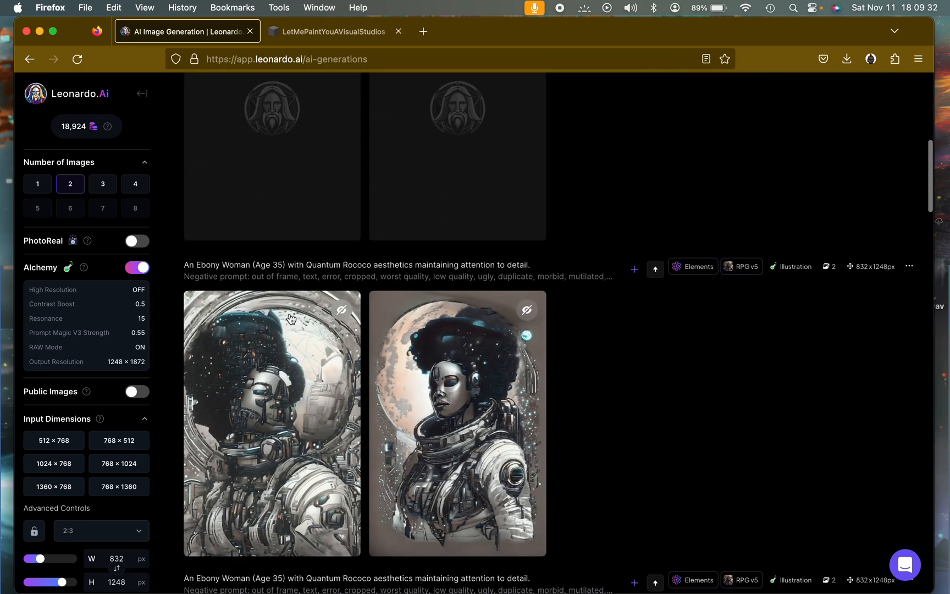
mouse_move(321, 383)
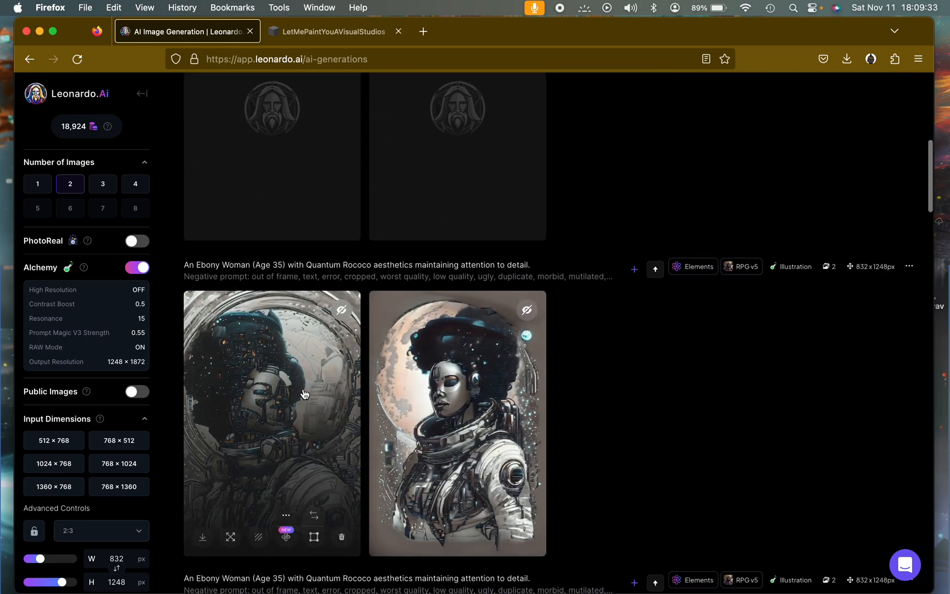
mouse_move(466, 425)
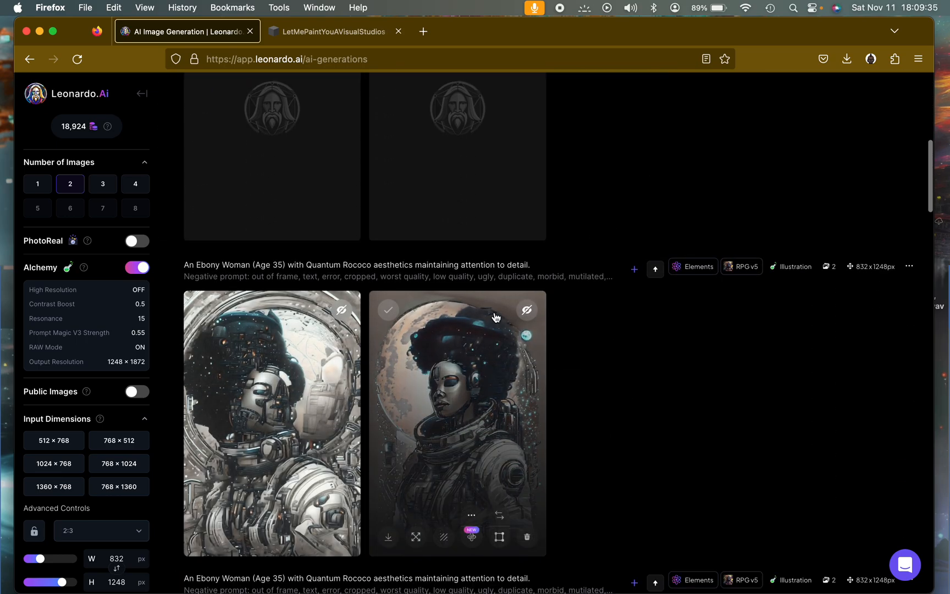
Step: Examine both images of the newest batch, the copper-faced profile and the standing white-suited astronaut, in the preview, and close it
scroll(420, 191, "up", 2)
scroll(327, 222, "up", 1)
scroll(326, 221, "up", 1)
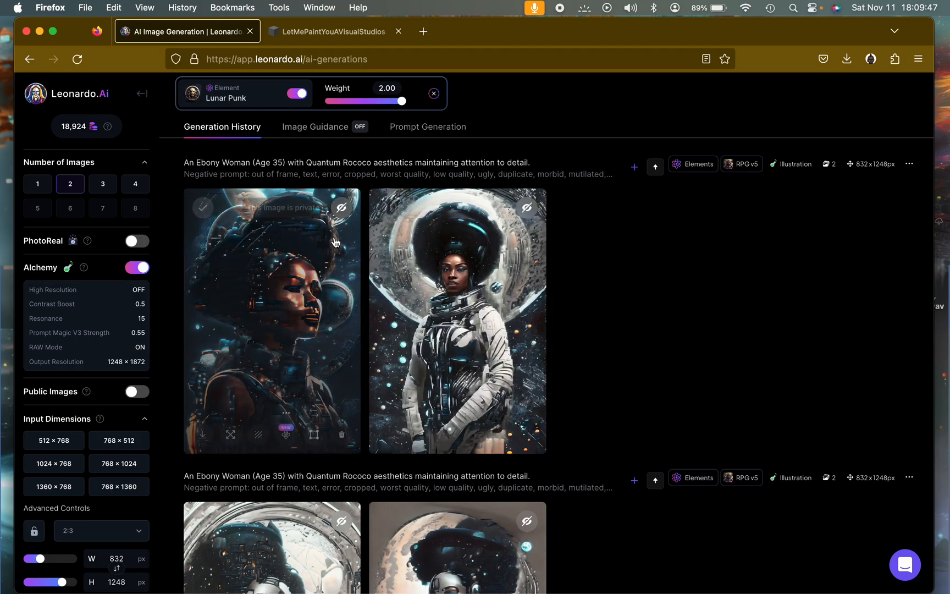
left_click(316, 291)
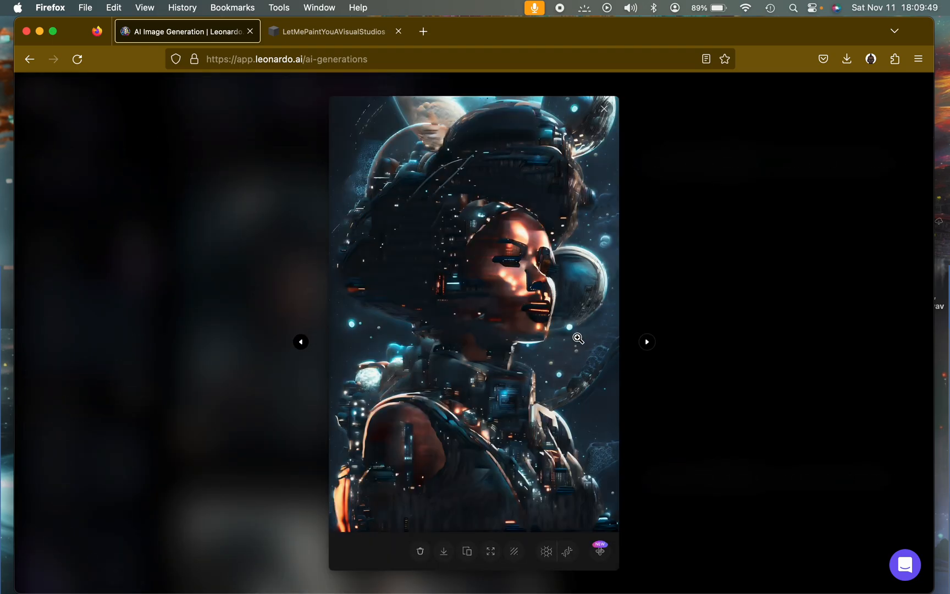
left_click(646, 342)
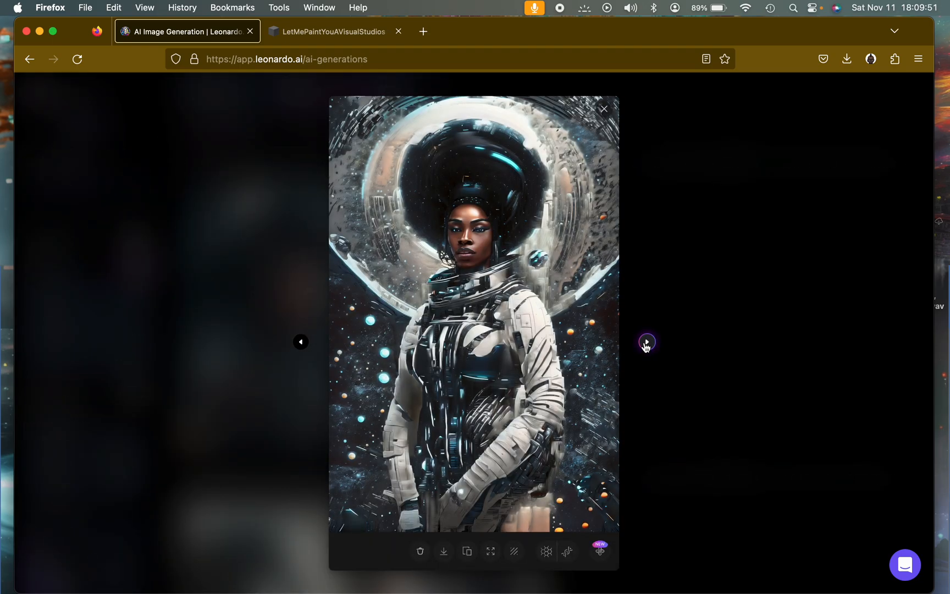
left_click(646, 342)
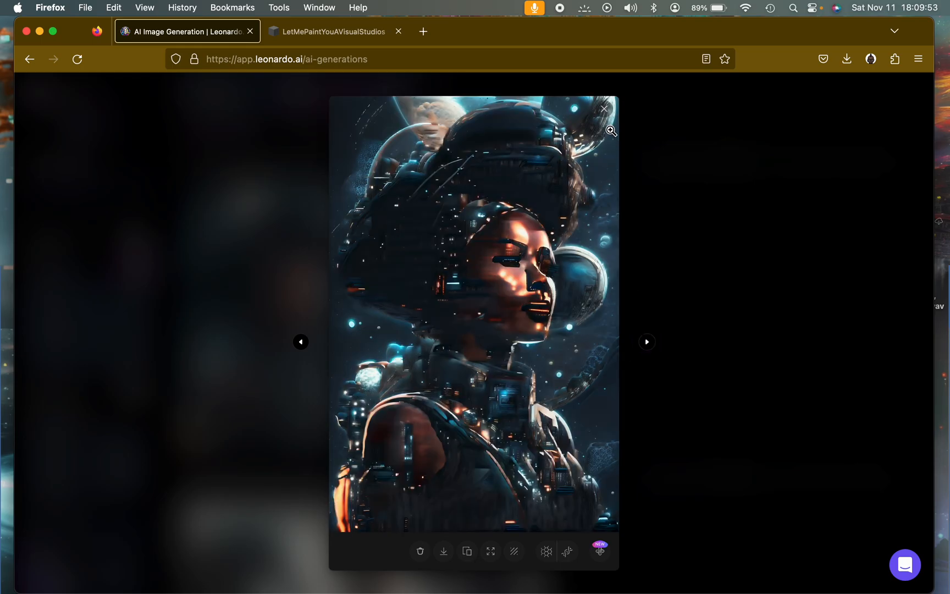
left_click(603, 117)
Step: Review all batches in the generation history from newest to oldest and back to compare the Lunar Punk weights
scroll(415, 484, "down", 10)
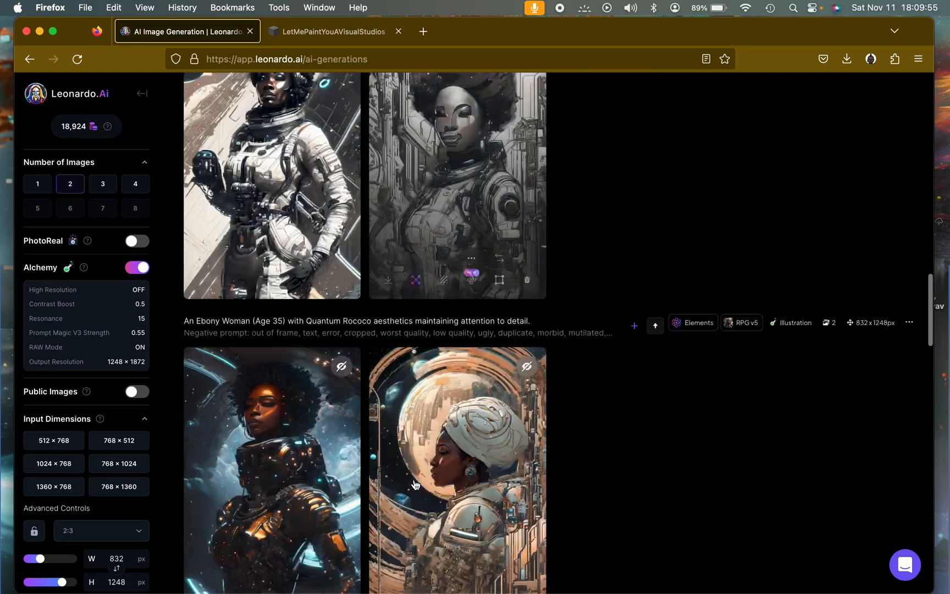
scroll(415, 484, "down", 8)
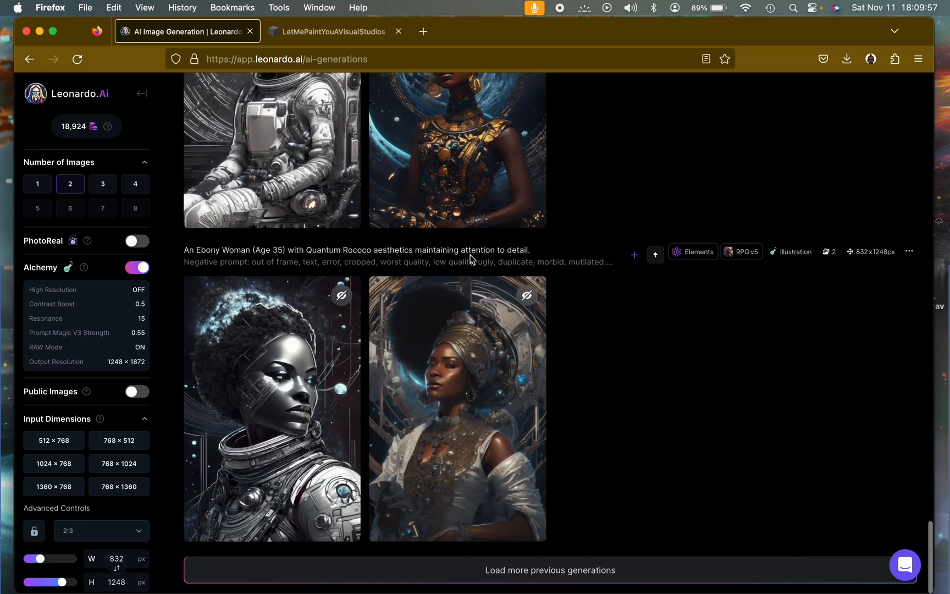
scroll(471, 259, "down", 6)
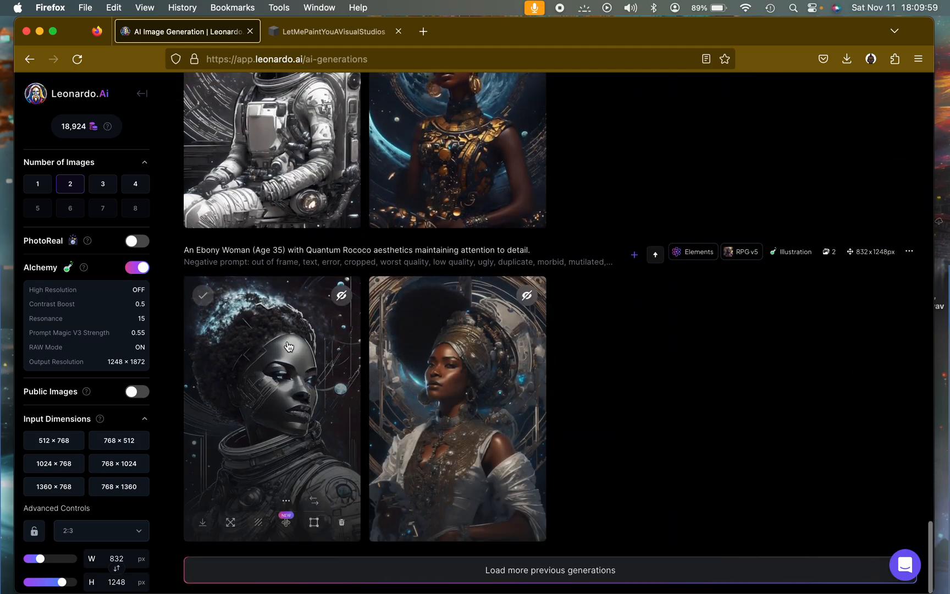
scroll(292, 369, "up", 20)
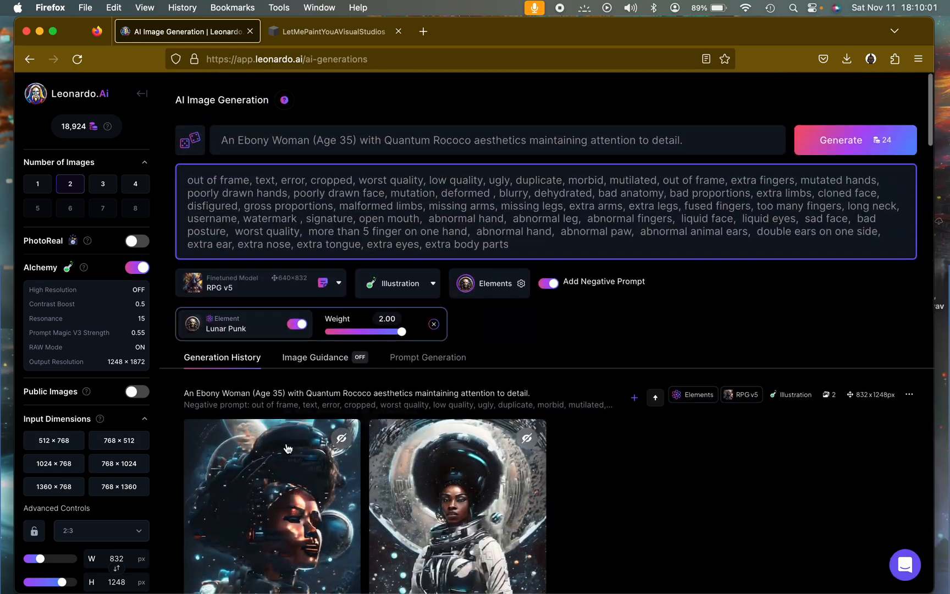
scroll(289, 473, "down", 15)
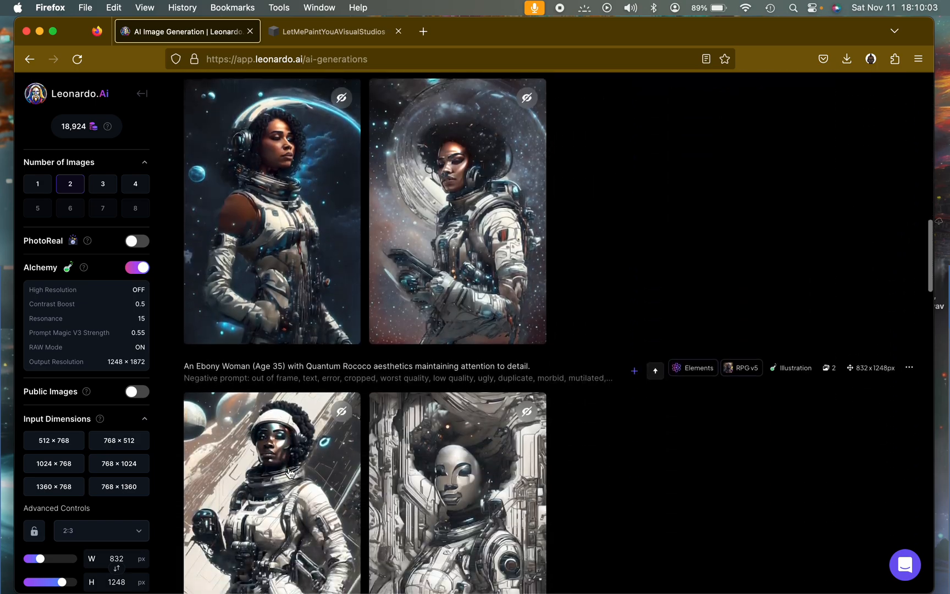
scroll(290, 472, "down", 5)
scroll(290, 473, "down", 20)
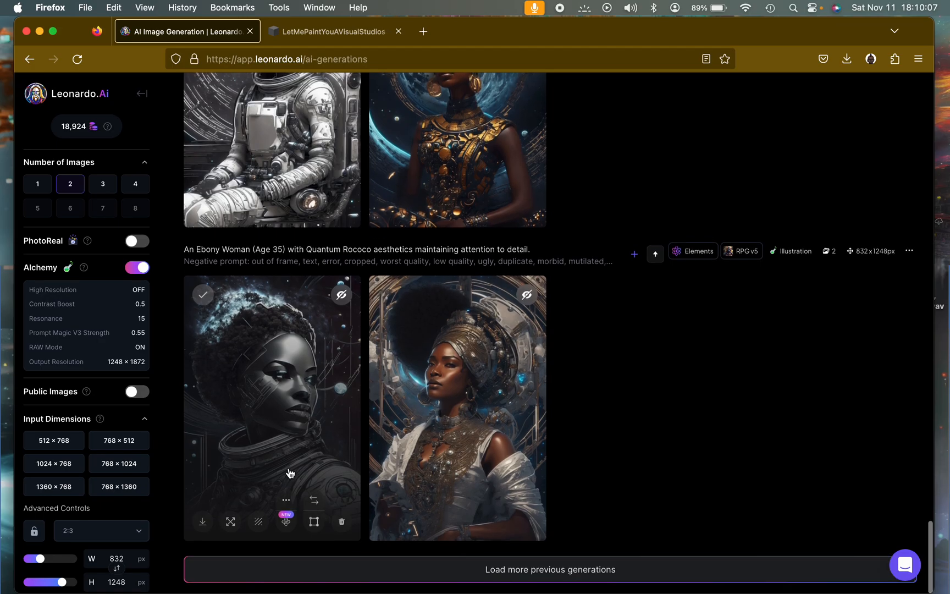
scroll(289, 473, "down", 15)
scroll(290, 472, "down", 15)
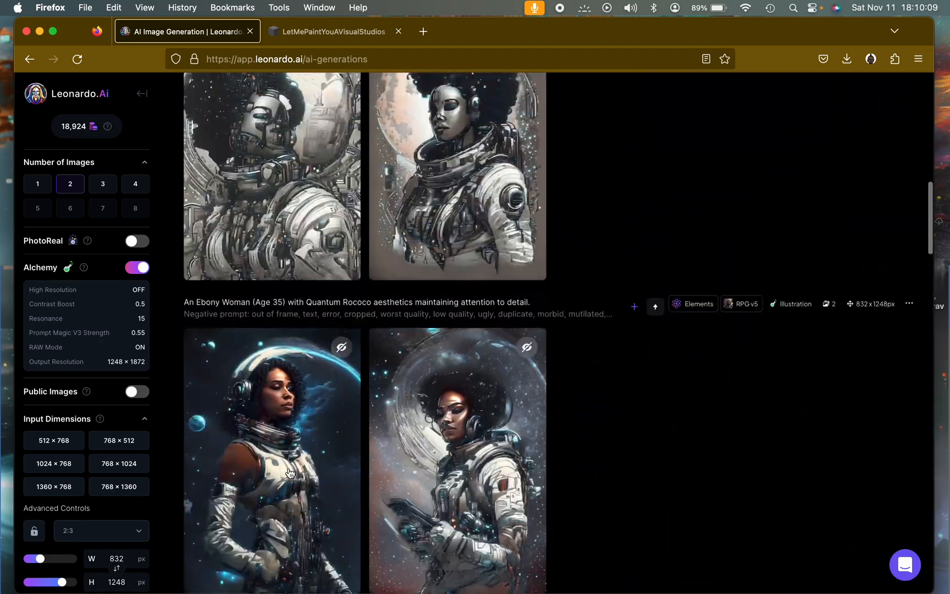
scroll(444, 261, "up", 5)
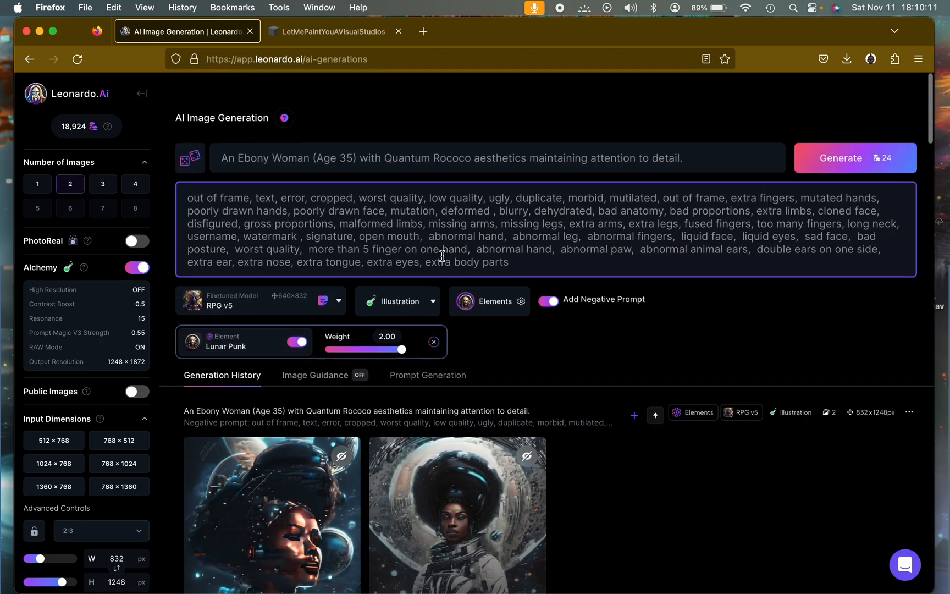